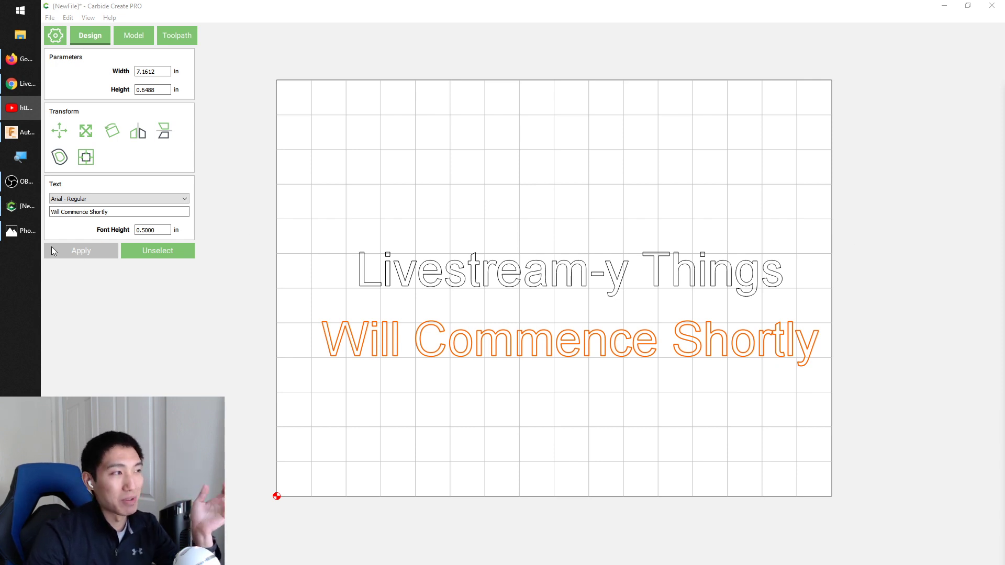
- View the photo of the finished wooden "quarantine" piece in Photos and return to the Carbide Create design
mouse_move(17, 234)
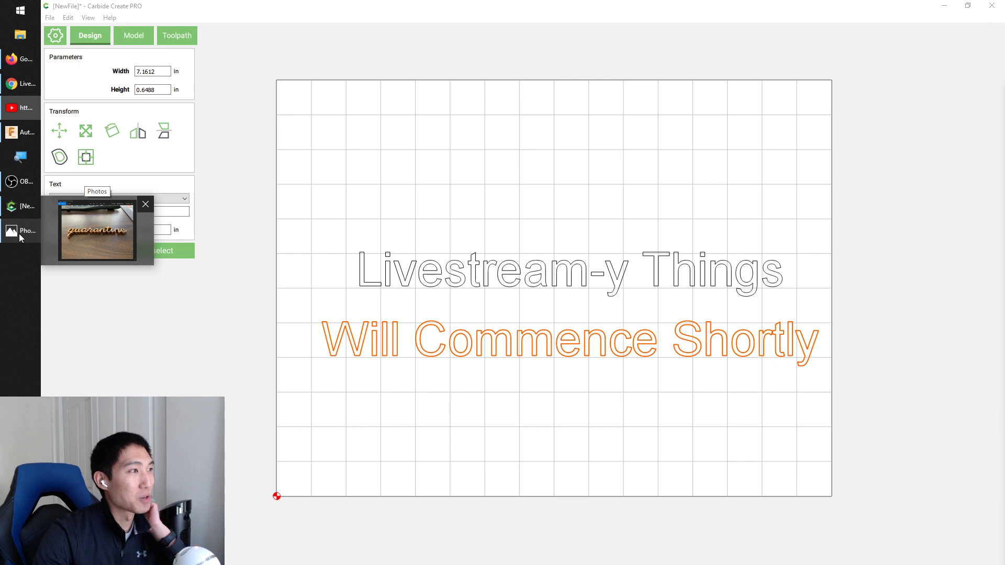
left_click(19, 234)
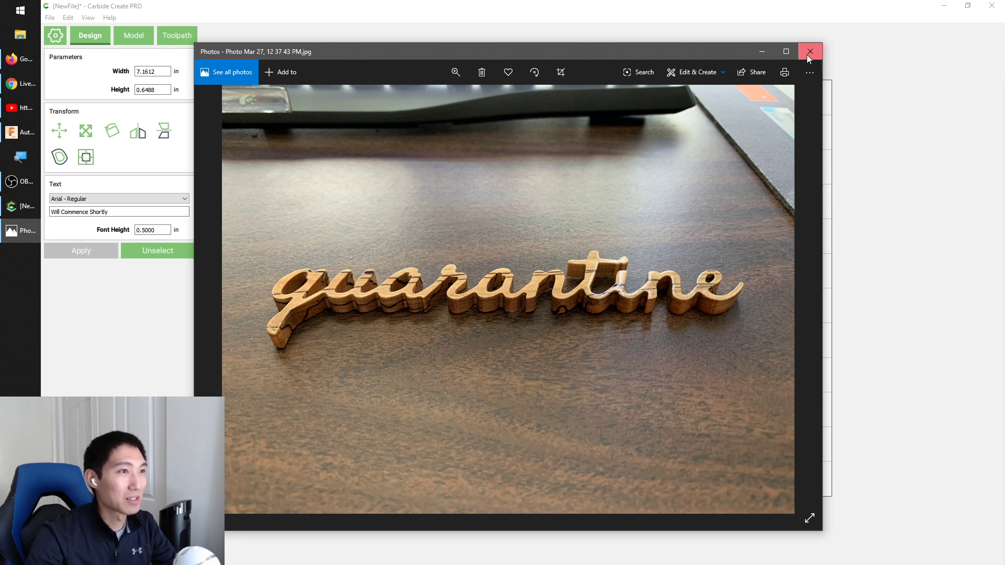
left_click(763, 50)
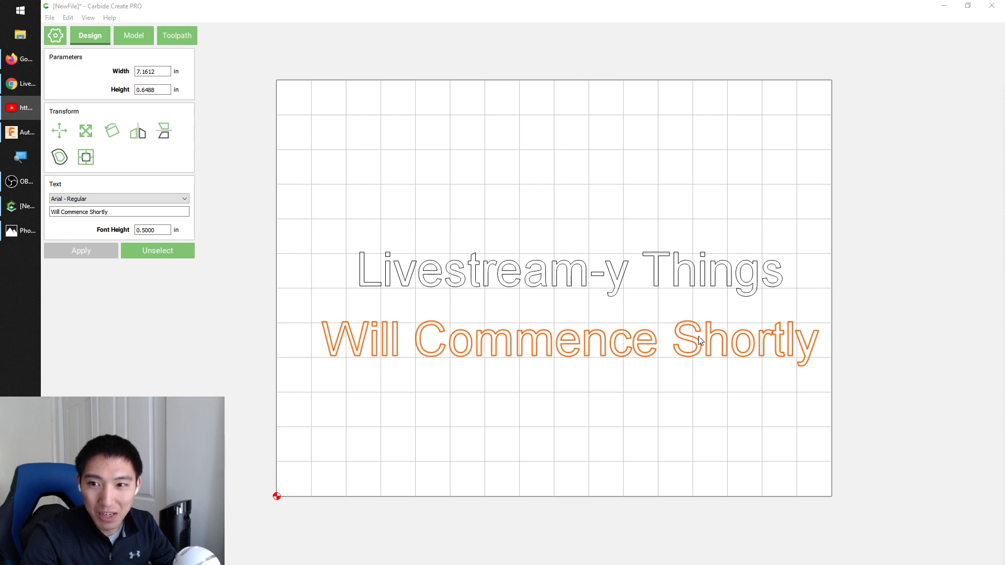
- Set the stock size in the job setup to 10 in wide and 2 in high
left_click(350, 193)
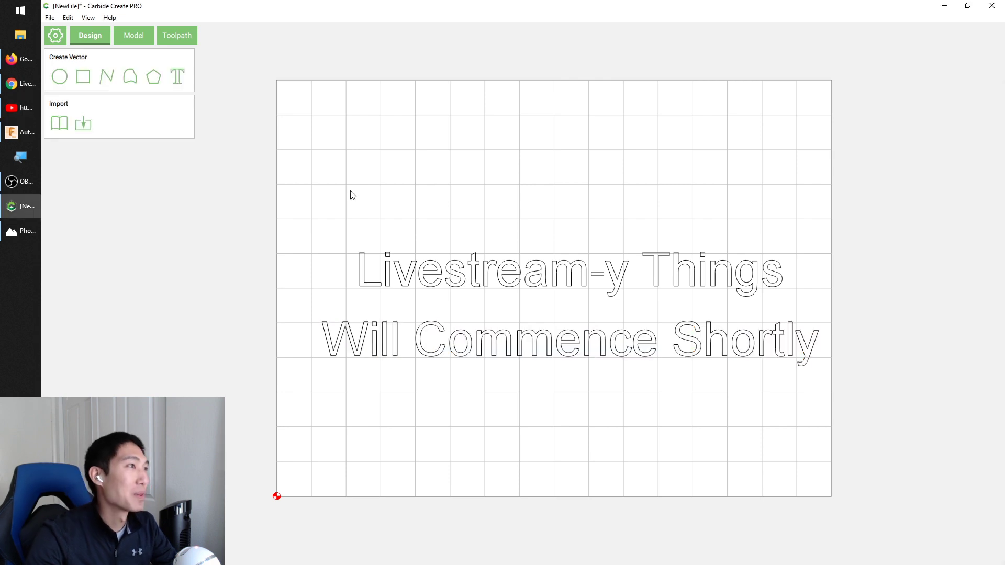
left_click(50, 40)
double_click(156, 78)
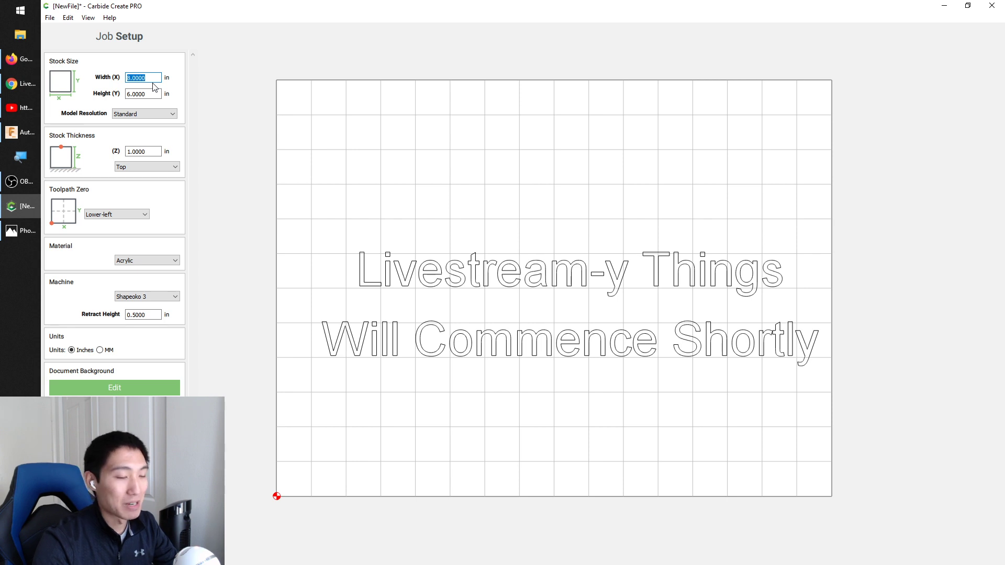
type("10")
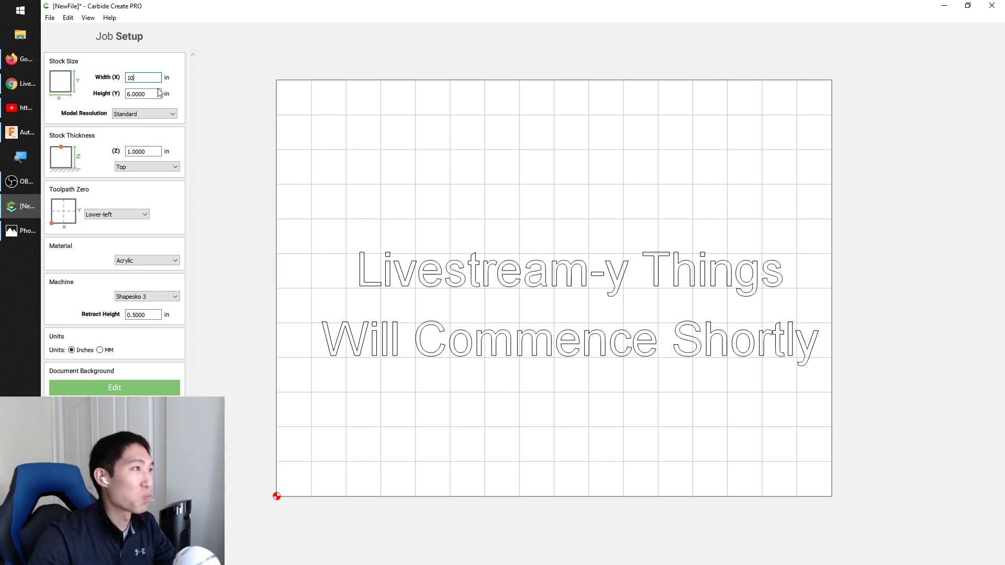
left_click(160, 93)
type("2")
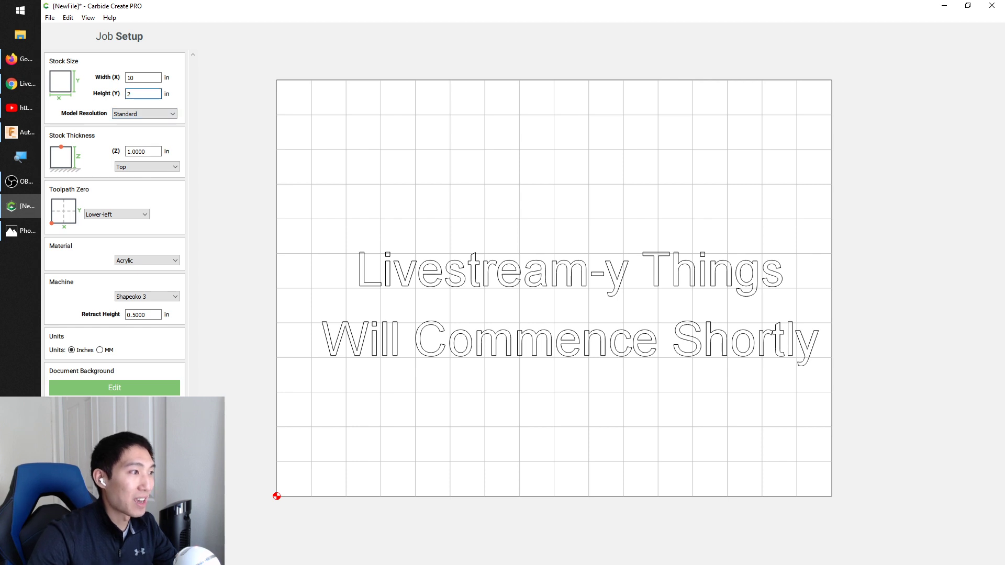
left_click(79, 549)
left_click(56, 36)
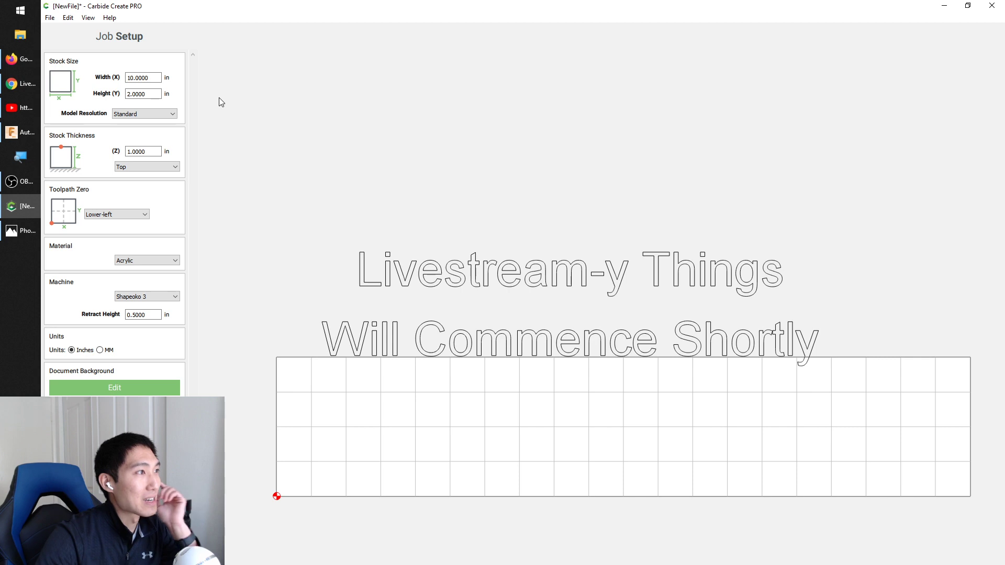
- Set the stock thickness to 0.25 in with the Z zero at the bottom of the stock
double_click(153, 152)
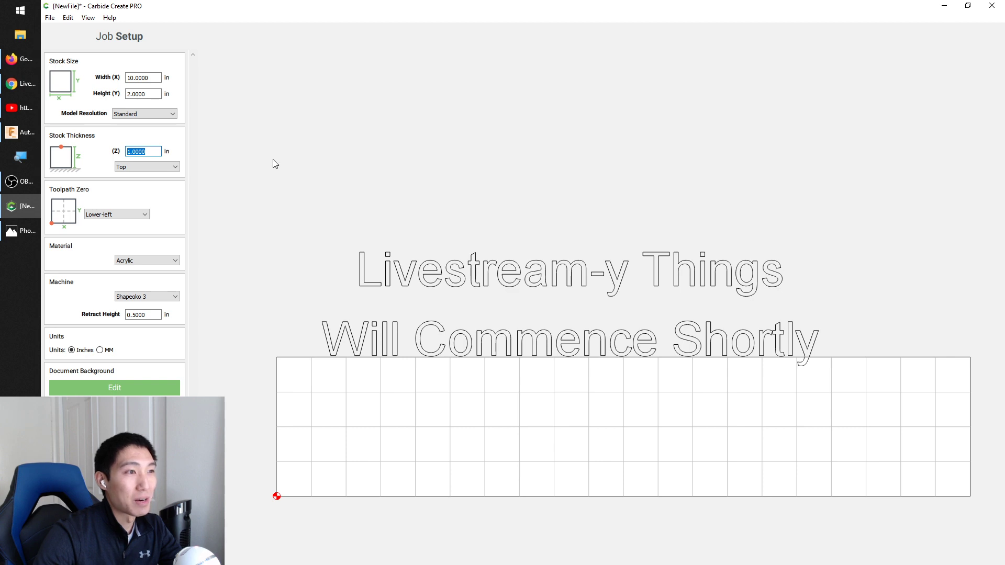
key("BackSpace")
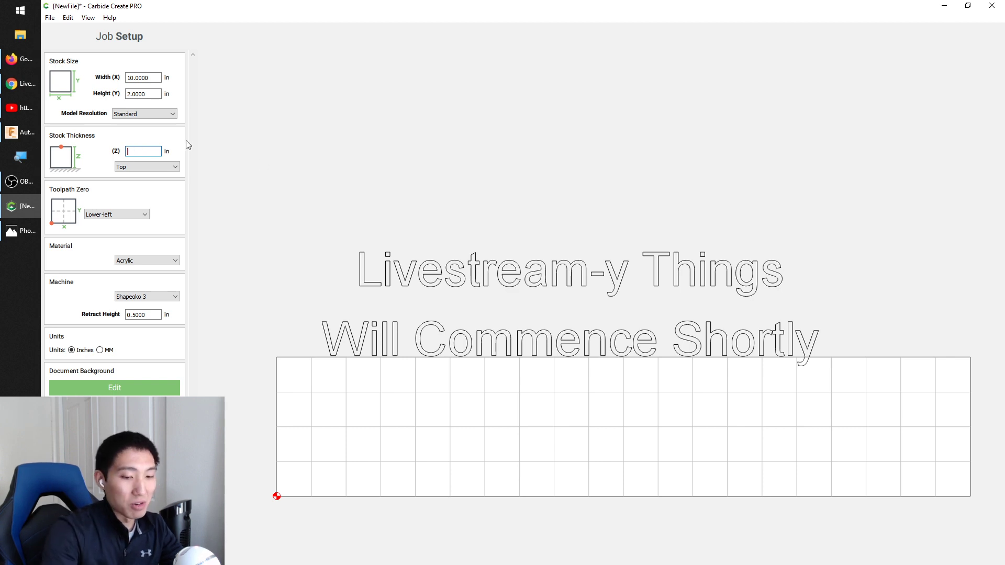
type("0.25")
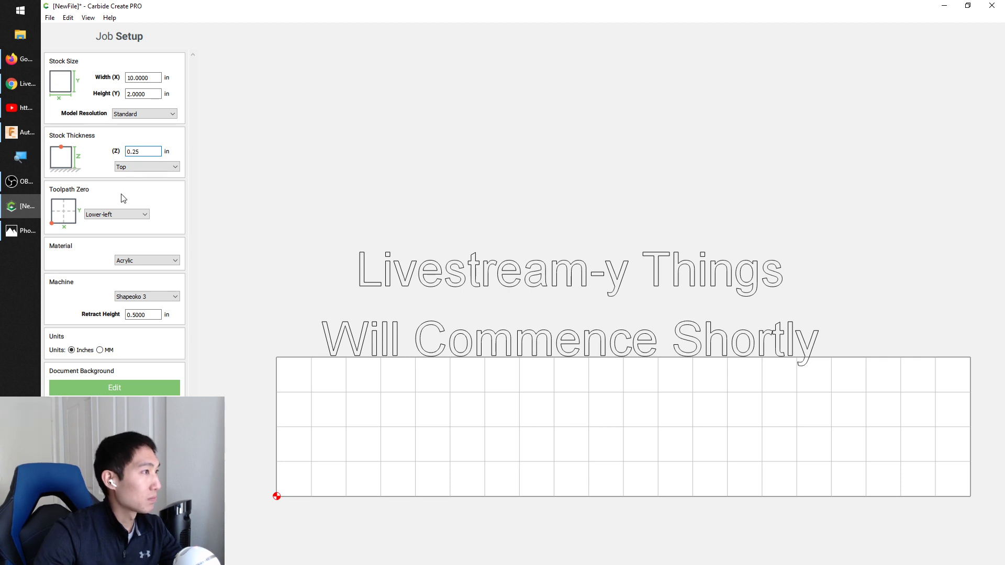
left_click(161, 169)
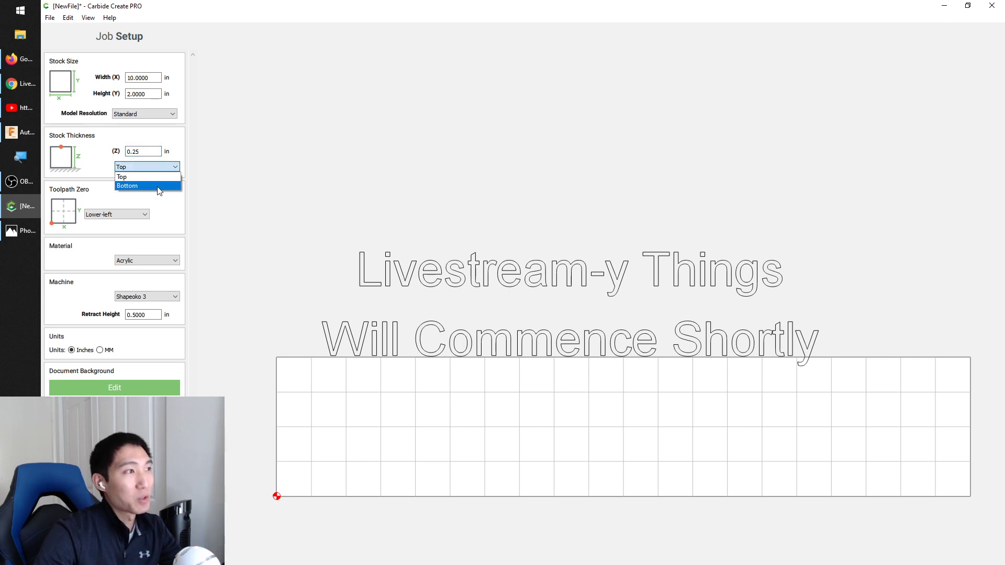
left_click(157, 188)
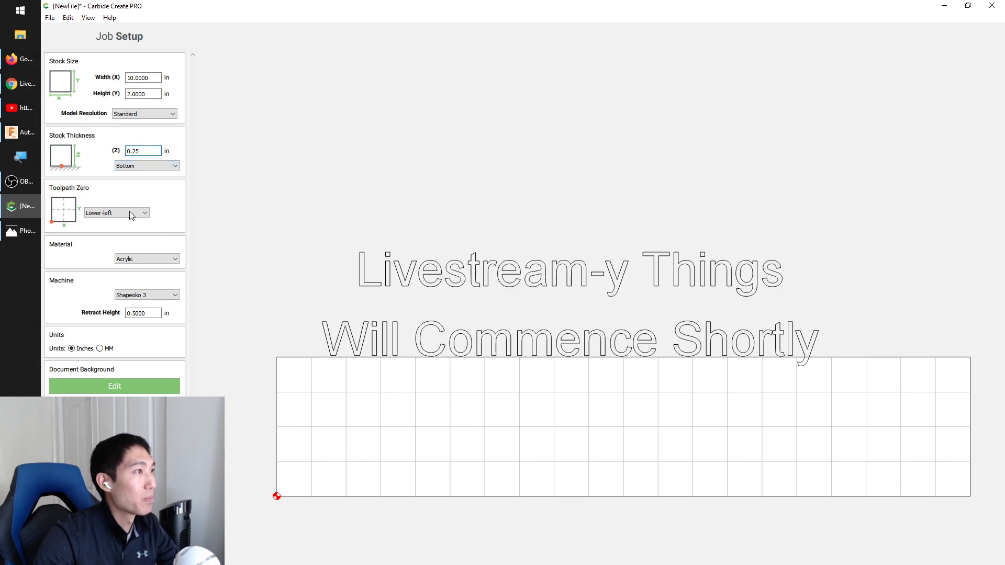
- Choose Hardwood as the material, set the retract height to 0.05 in and apply the job setup
left_click(155, 259)
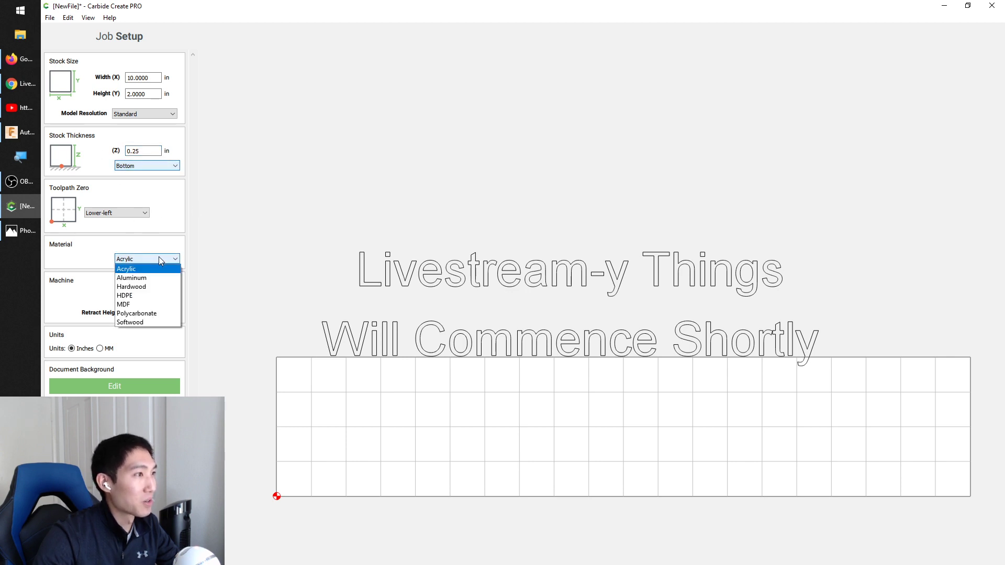
left_click(137, 287)
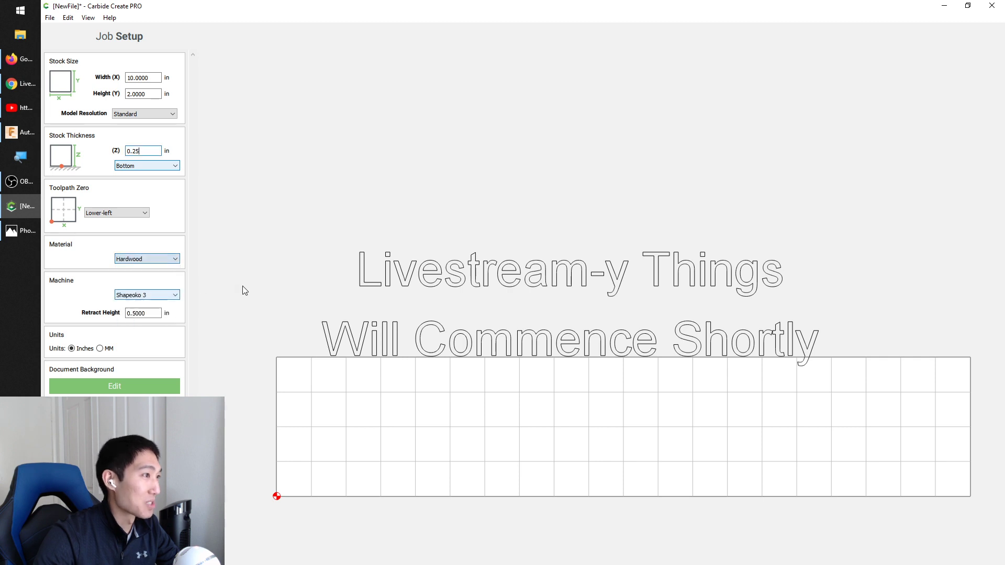
double_click(157, 313)
left_click(133, 315)
double_click(134, 315)
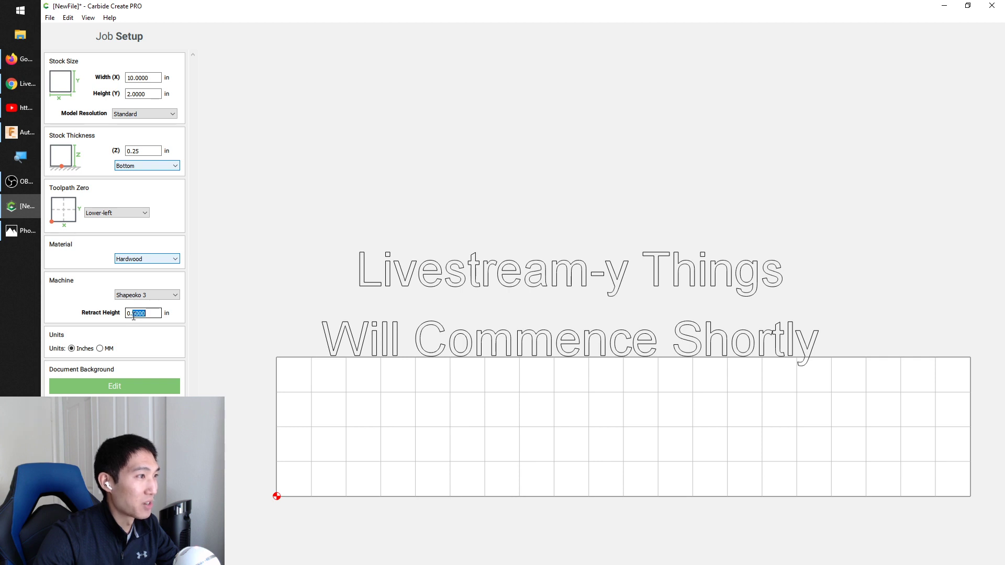
left_click(134, 314)
double_click(134, 315)
type("05")
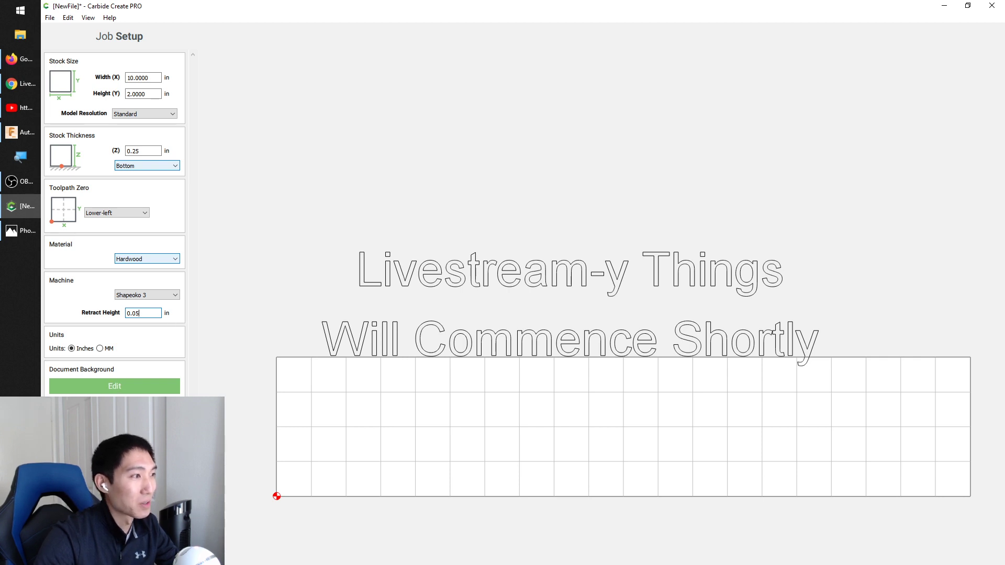
left_click(79, 550)
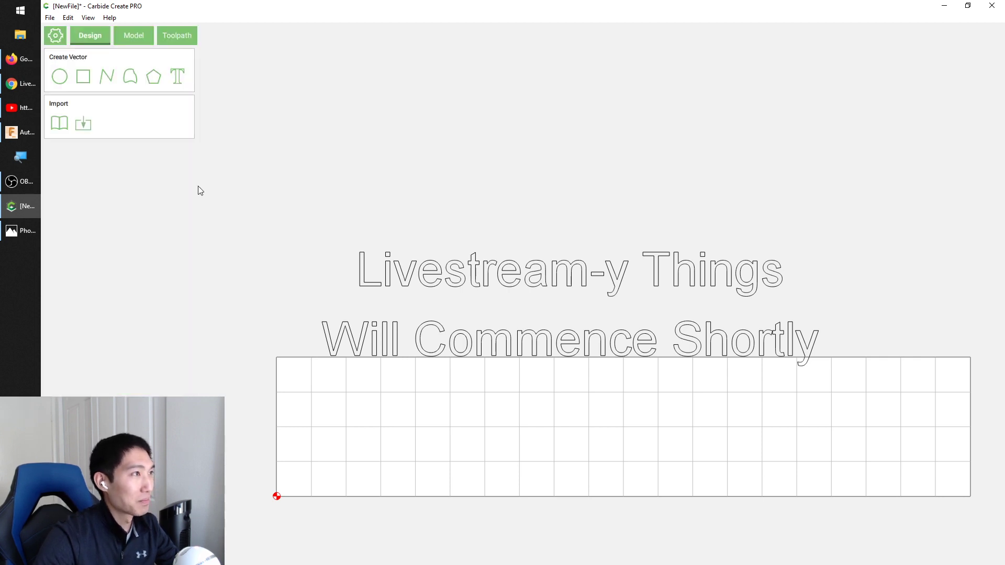
- Delete the "Will Commence Shortly" text and move the "Livestream-y Things" text down onto the stock
left_click(373, 342)
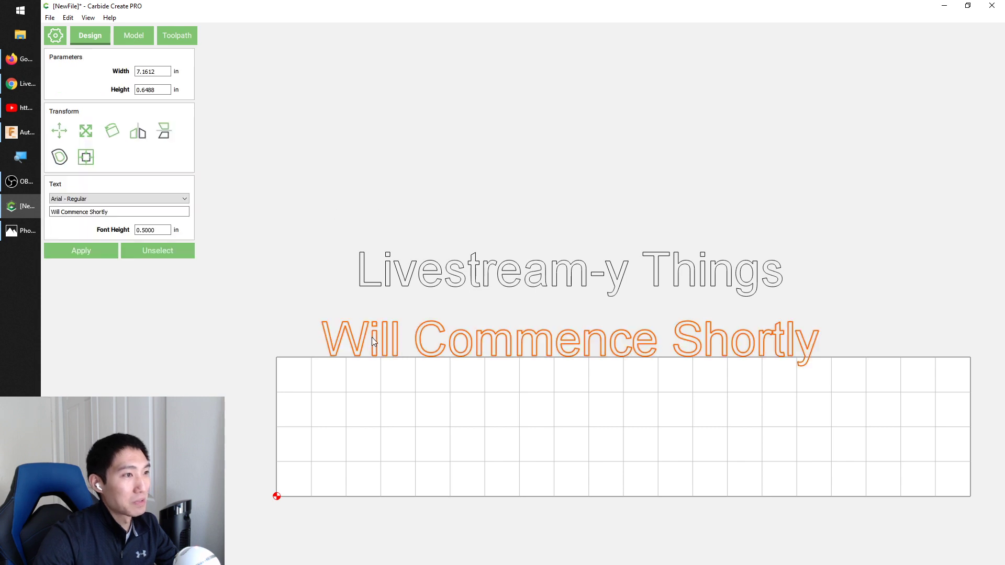
key("Delete")
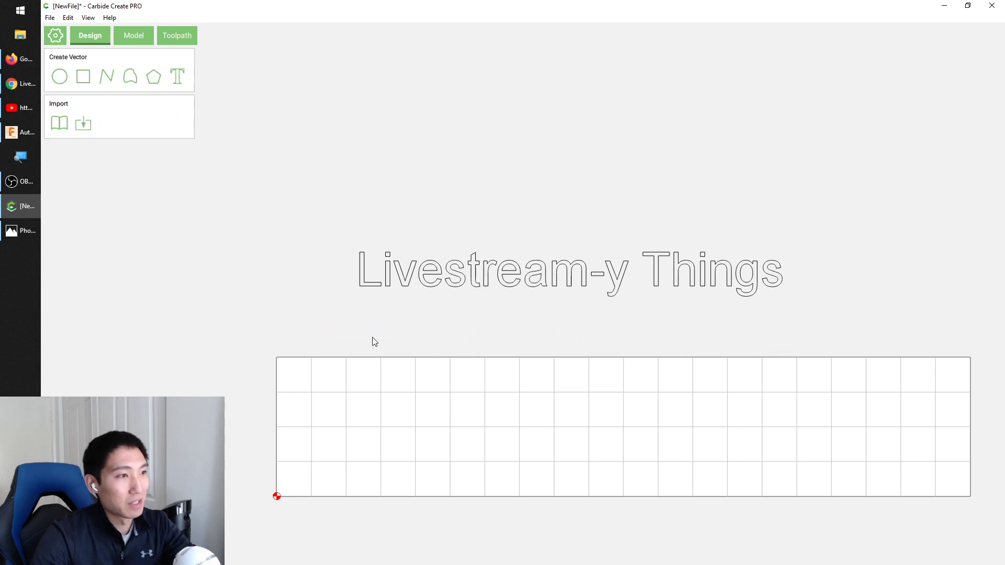
left_click(410, 281)
left_click_drag(417, 296, 422, 440)
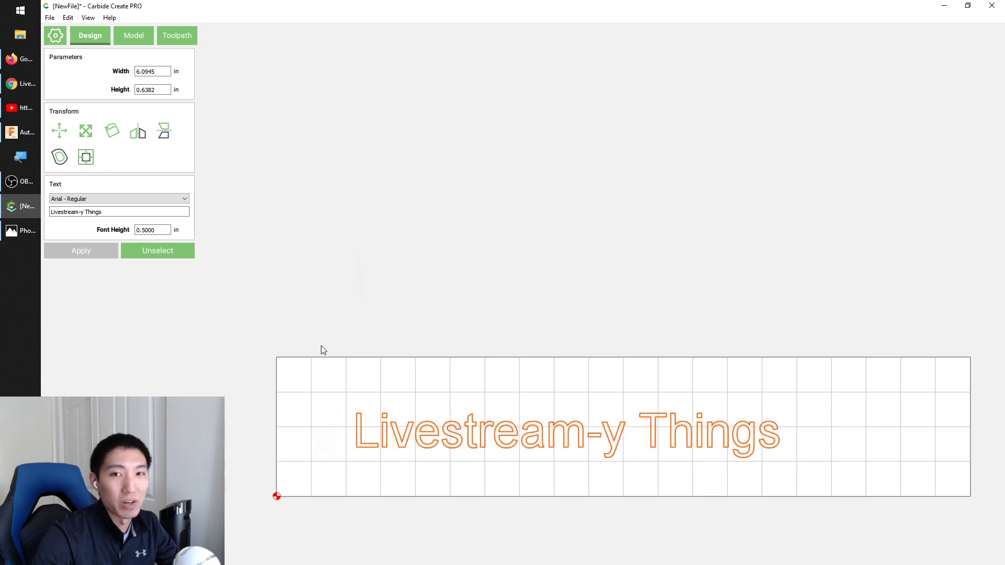
- Replace the wording of the "Livestream-y Things" text with "Quarantine"
left_click(160, 211)
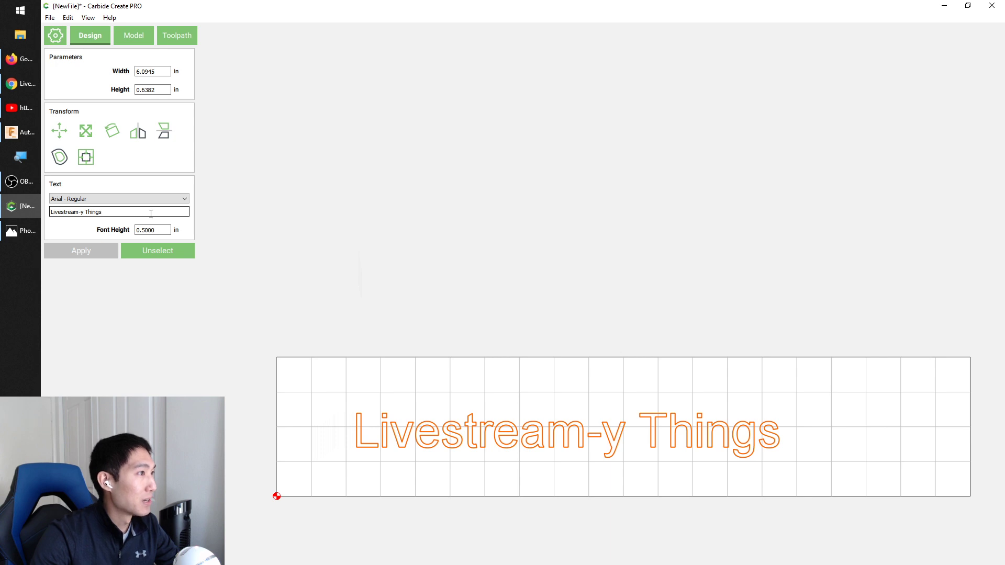
triple_click(150, 214)
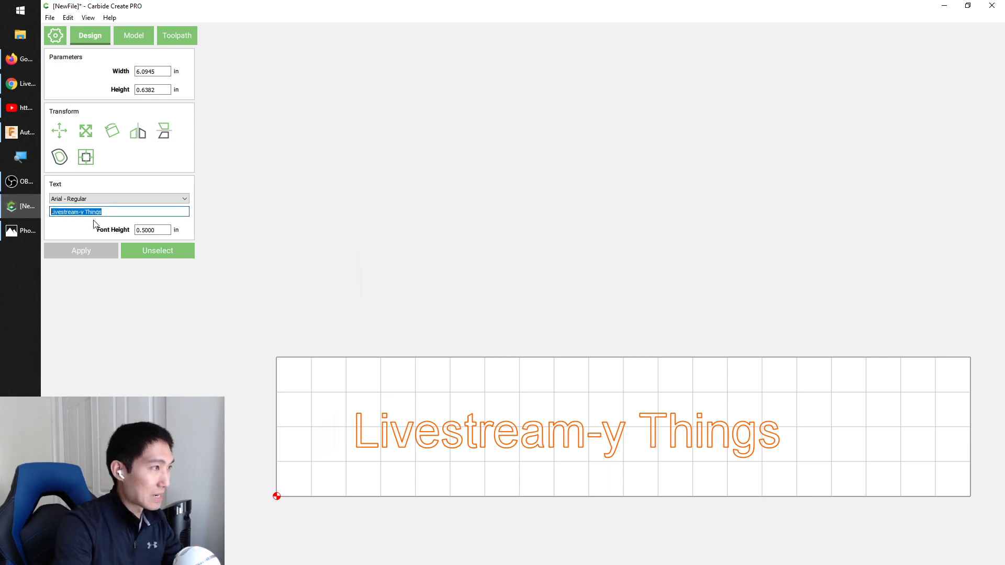
type("Qu")
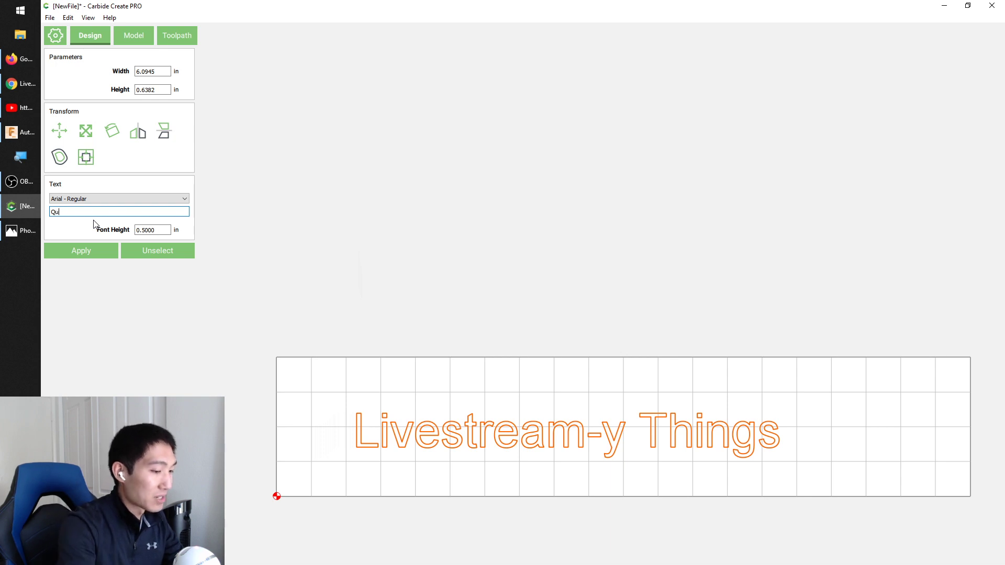
type("arantine")
left_click(83, 251)
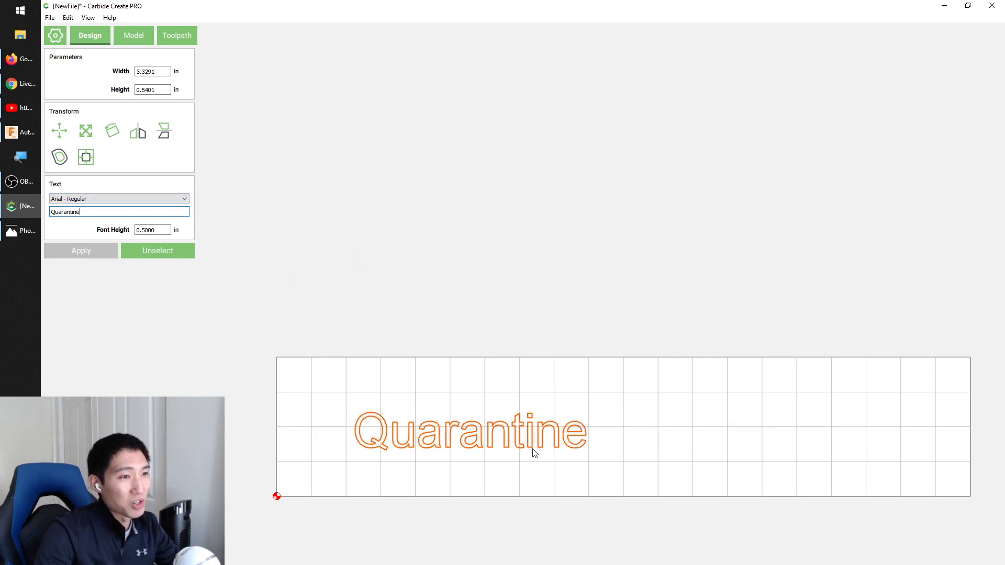
left_click(180, 203)
scroll(181, 240, "up", 3)
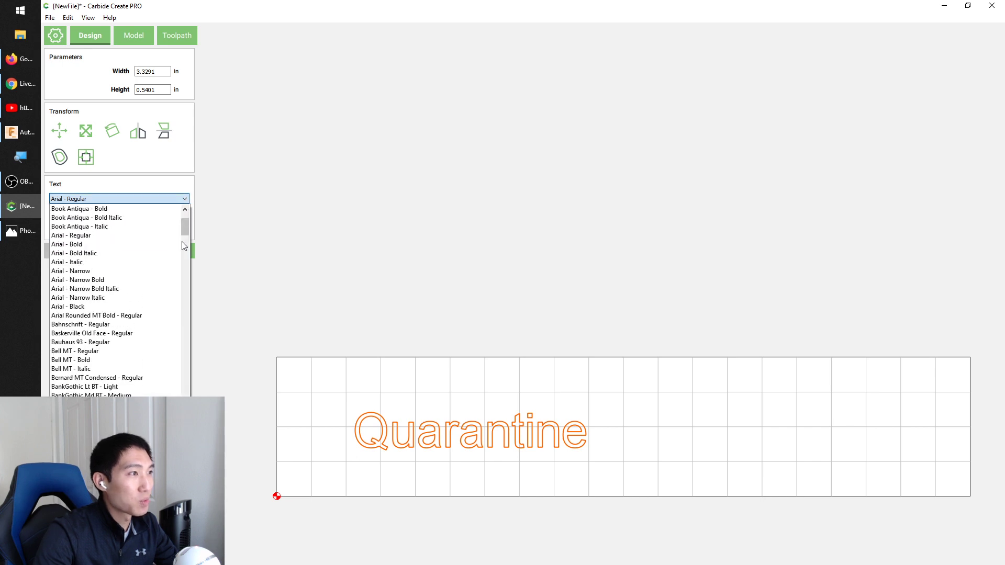
scroll(181, 236, "up", 2)
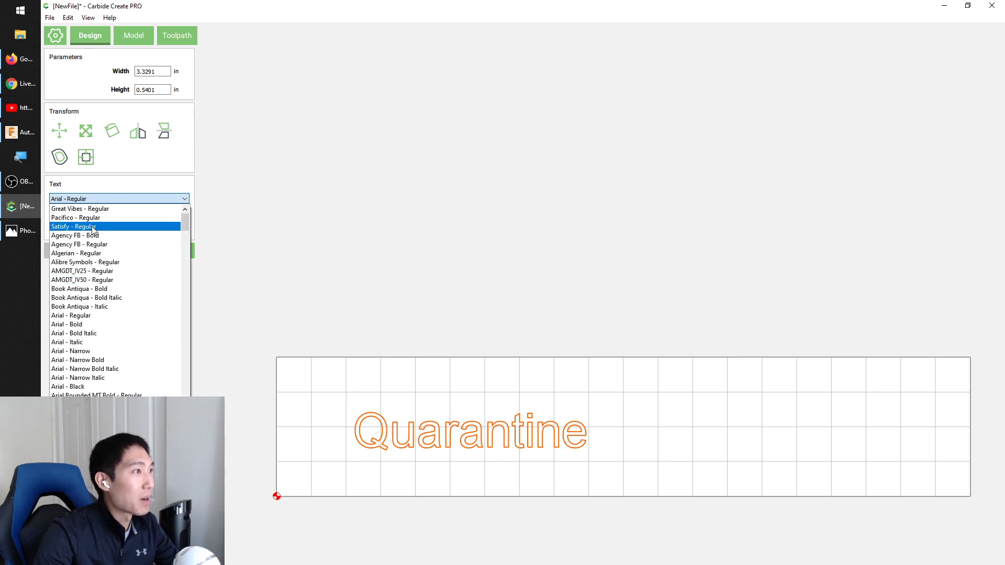
- Switch to Firefox, search the web for "google fonts" and open the Google Fonts site
left_click(20, 60)
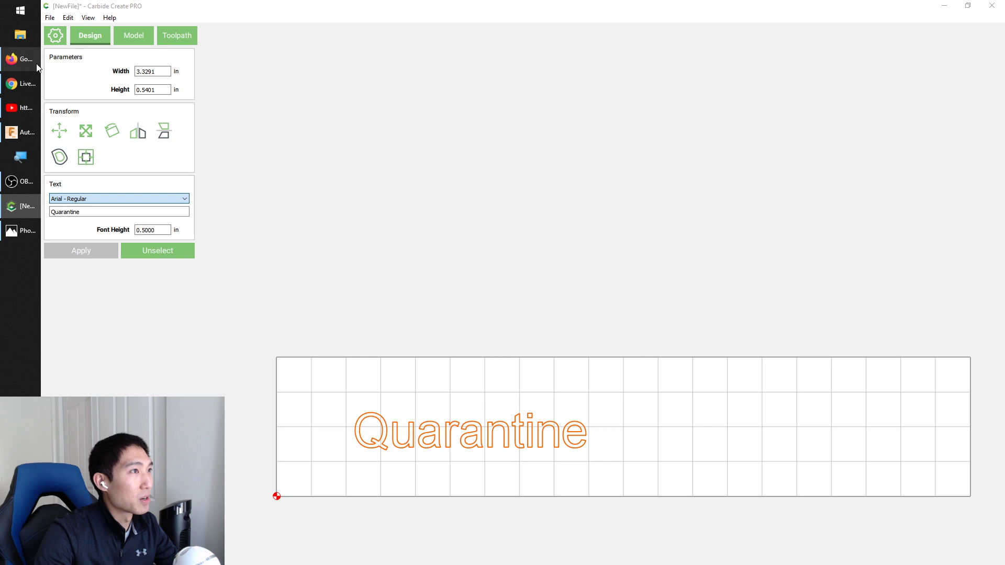
left_click(407, 214)
type("google fonts")
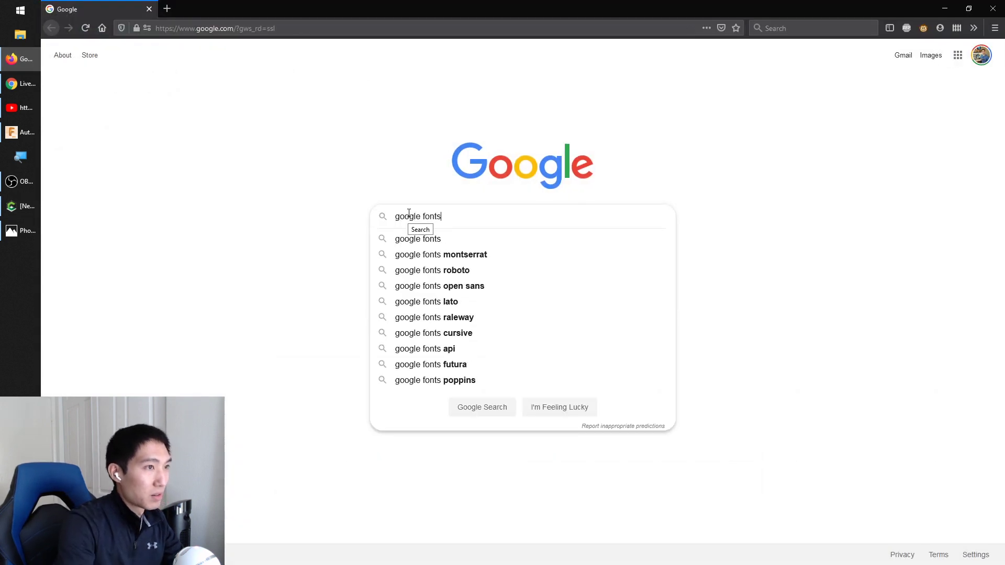
key("Return")
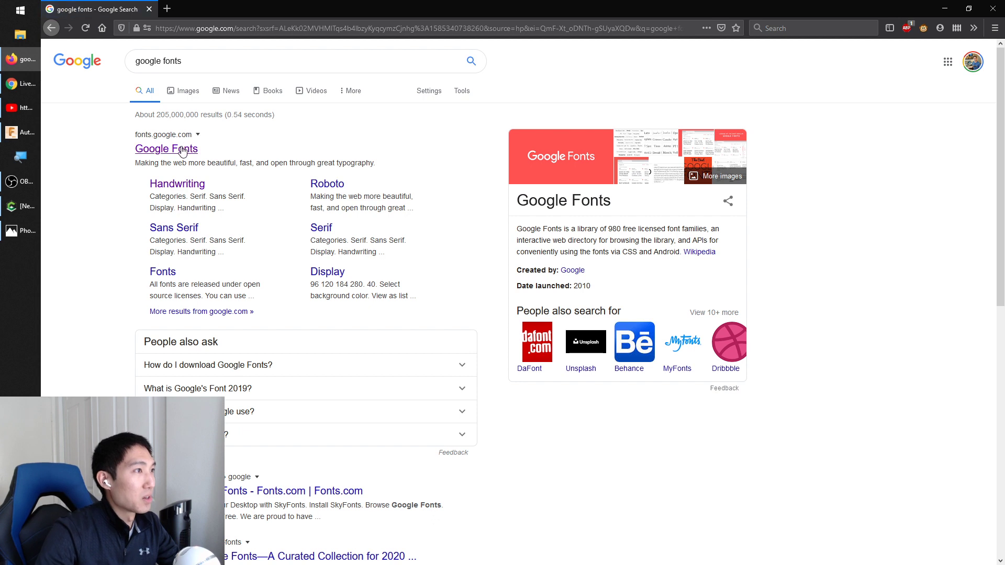
left_click(178, 149)
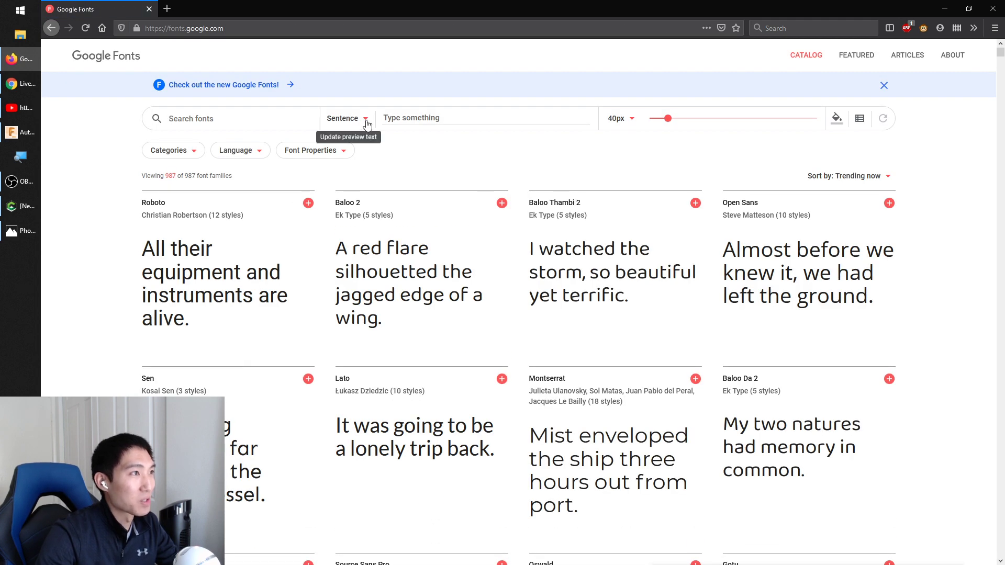
- Filter the font catalog to the Handwriting category only, excluding Serif, Sans Serif, Display and Monospace
left_click(338, 152)
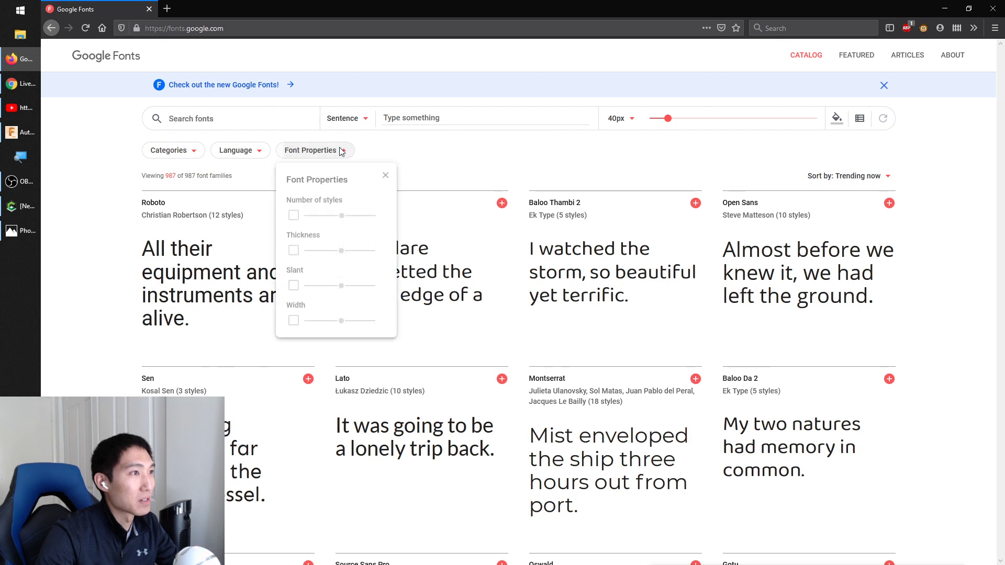
left_click(193, 153)
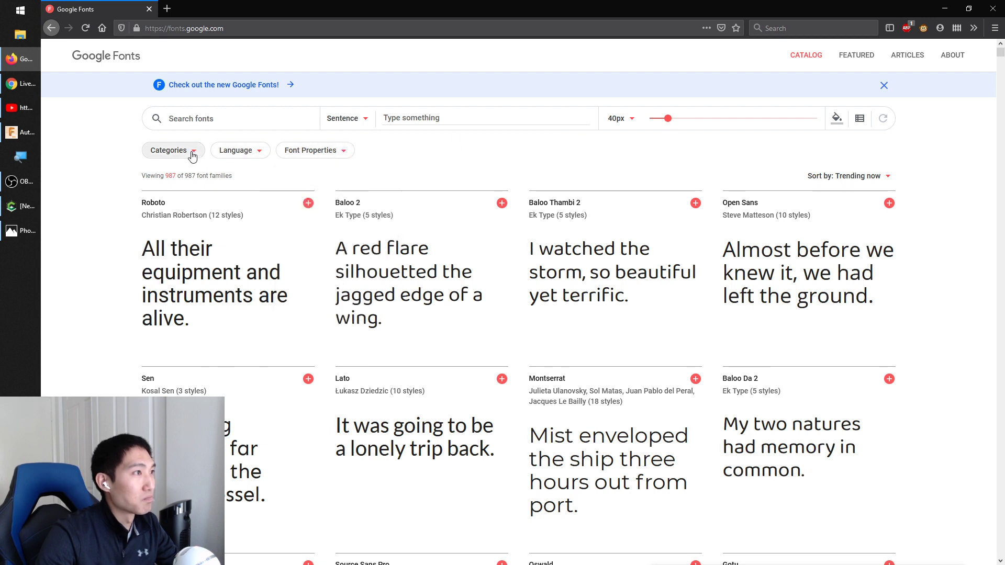
left_click(158, 231)
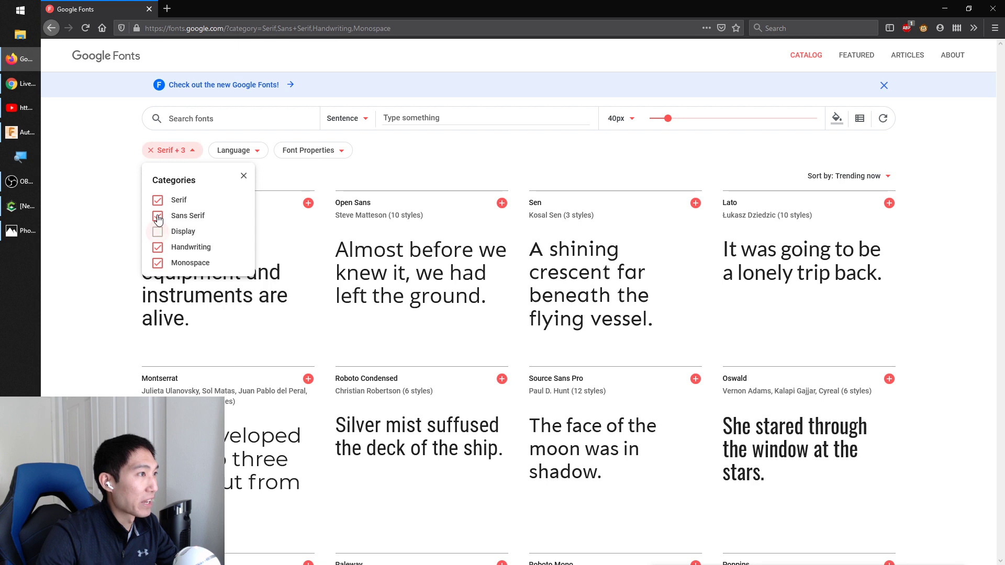
left_click(158, 216)
left_click(157, 200)
left_click(157, 263)
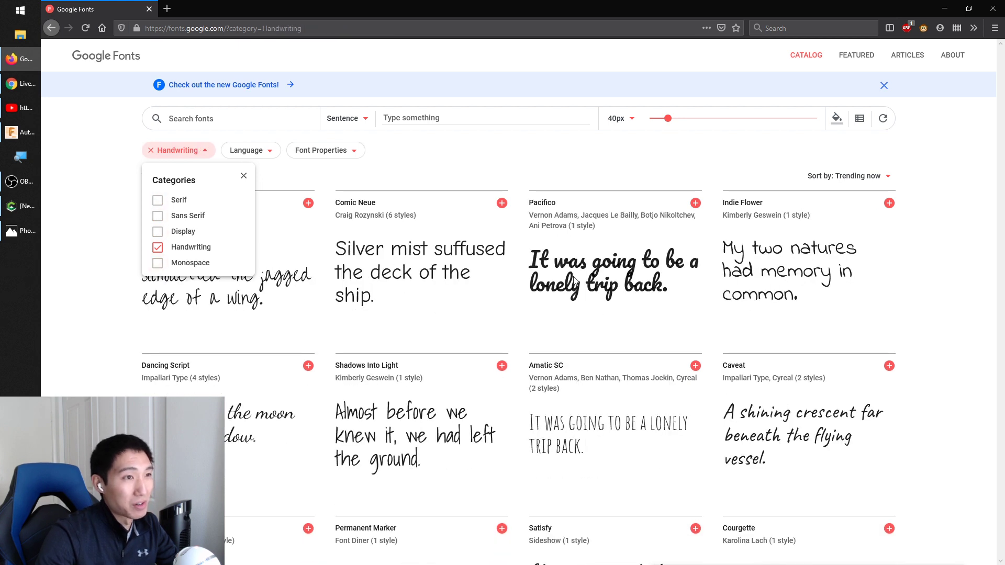
- Switch back to Carbide Create and set the font of the "Quarantine" text to Satisfy - Regular
left_click(944, 8)
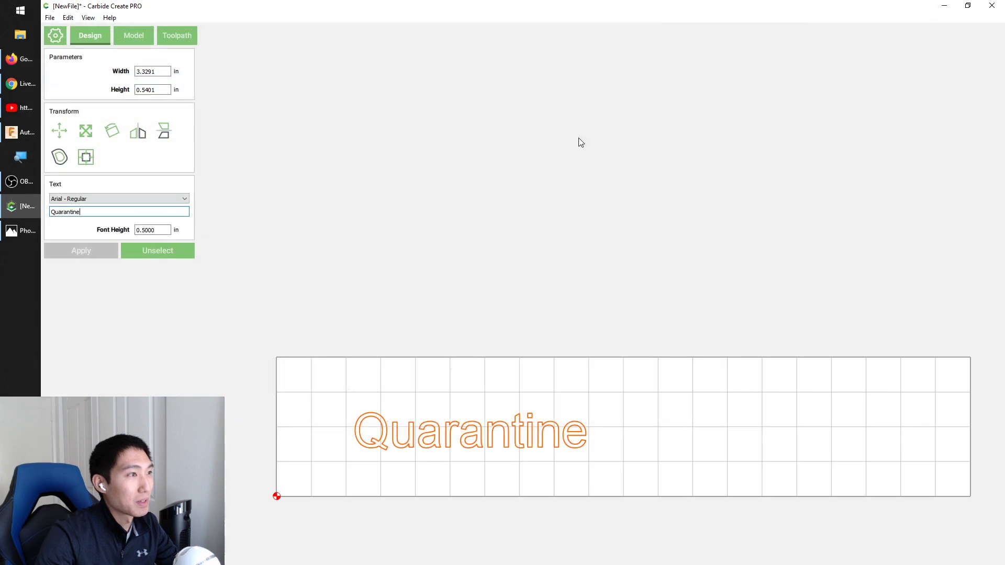
left_click(126, 199)
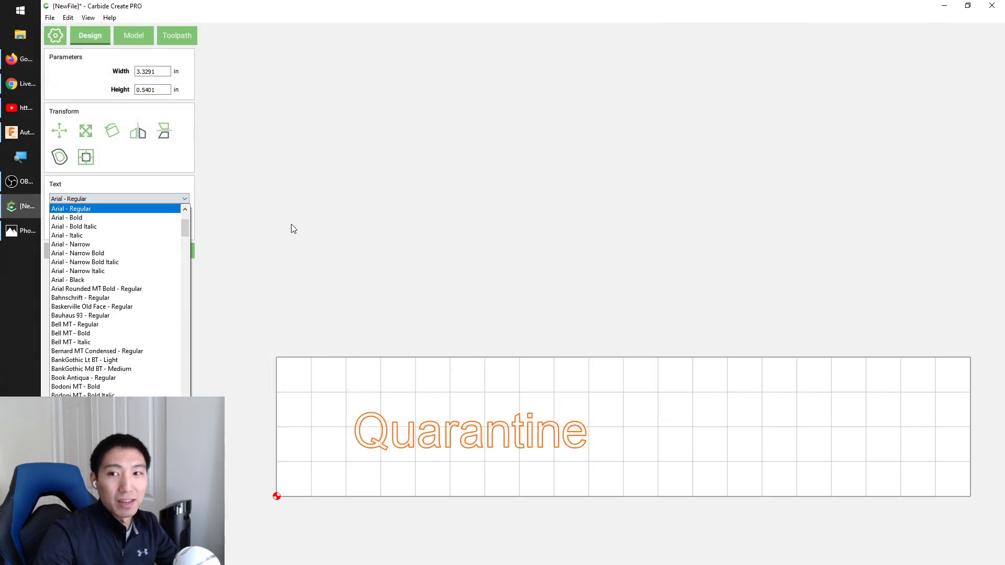
scroll(157, 251, "up", 4)
scroll(159, 236, "up", 1)
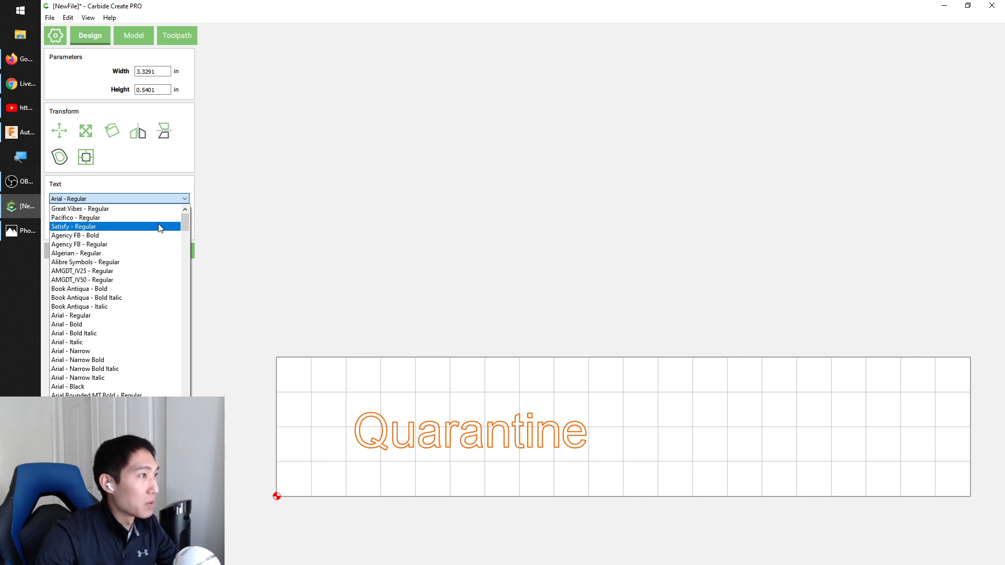
left_click(116, 226)
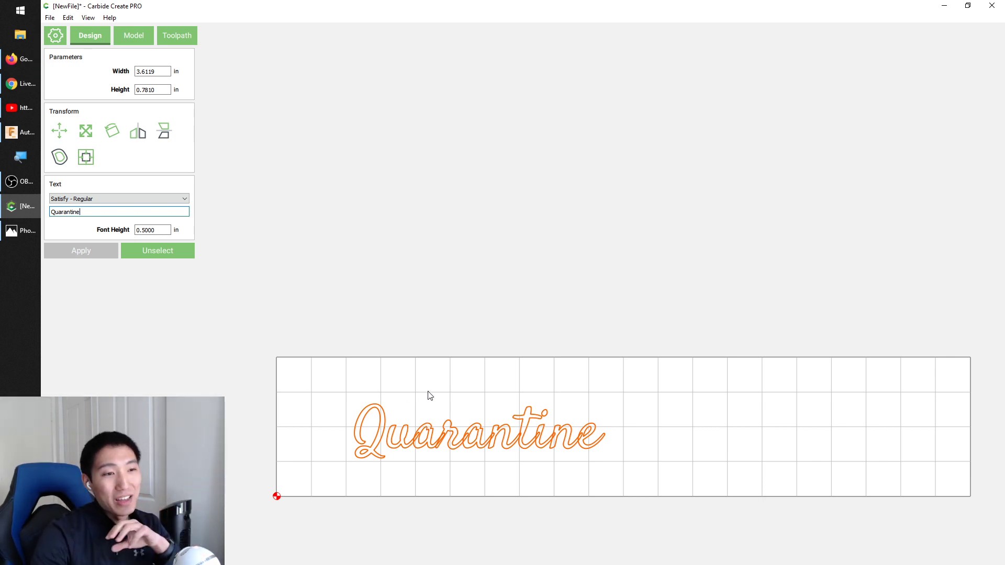
- Draw a closed curve about 0.35 in wide and 0.23 in high, bridging the tail of the Q to the u
scroll(431, 396, "up", 1)
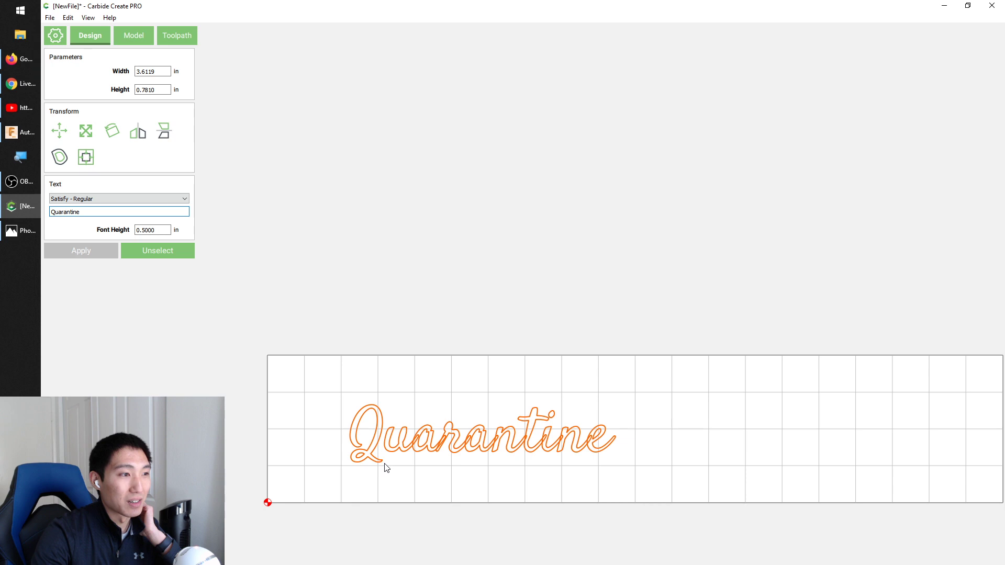
scroll(385, 467, "up", 5)
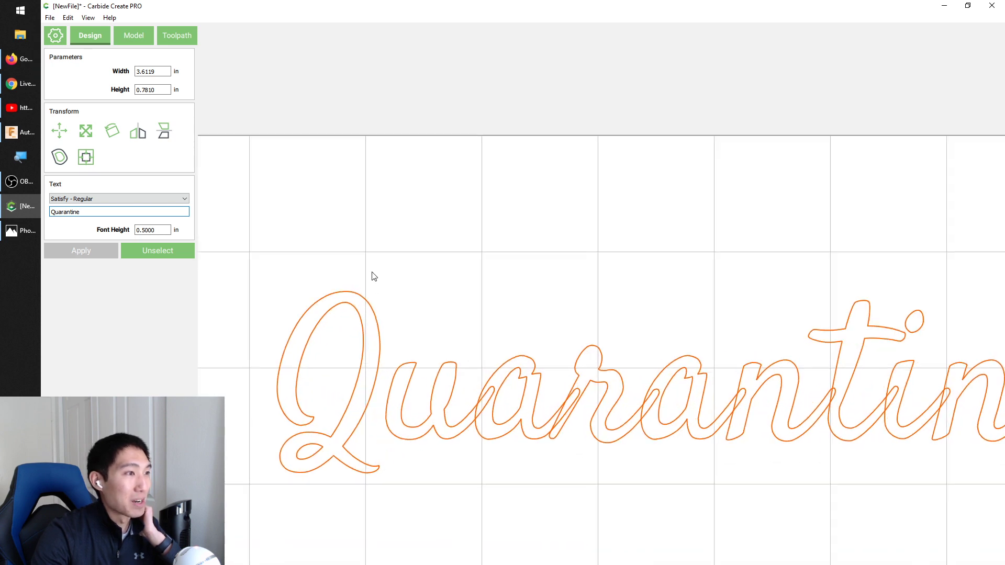
left_click(167, 256)
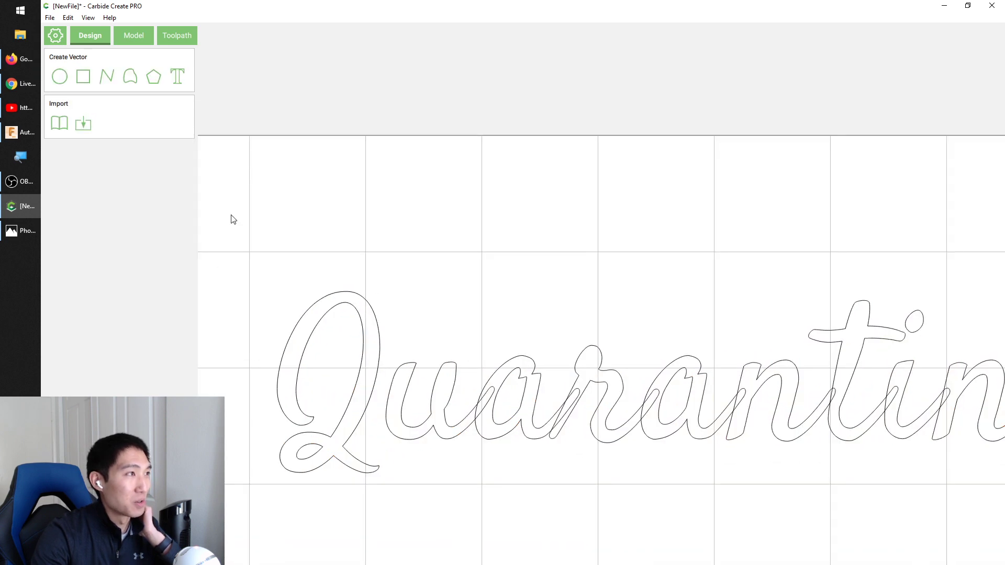
left_click(134, 79)
scroll(366, 476, "up", 4)
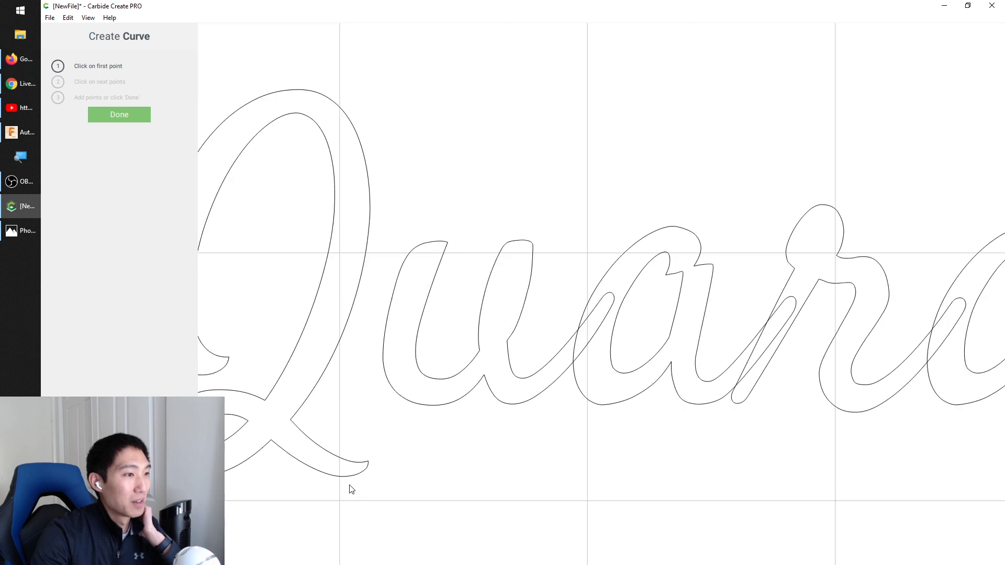
left_click(347, 462)
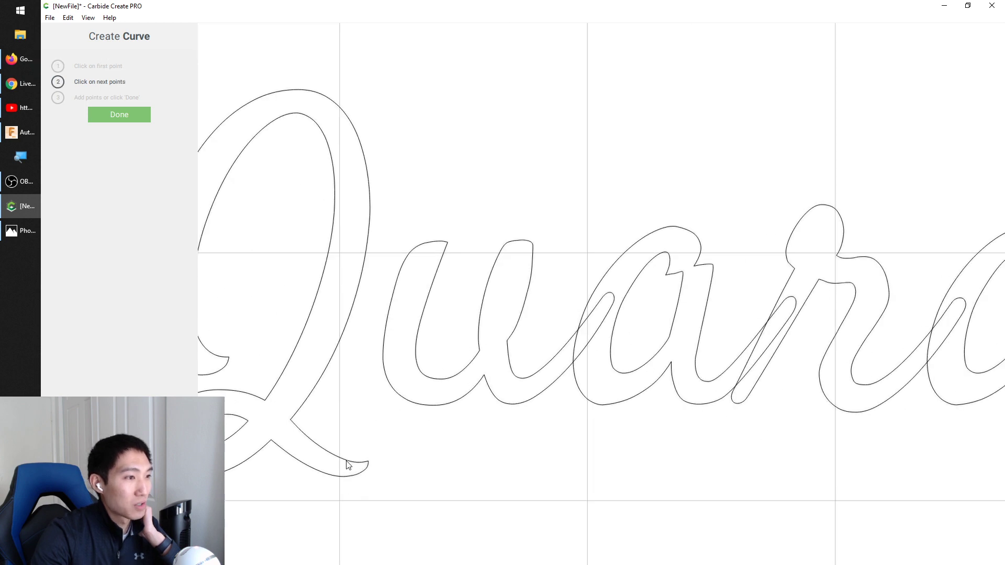
left_click(384, 460)
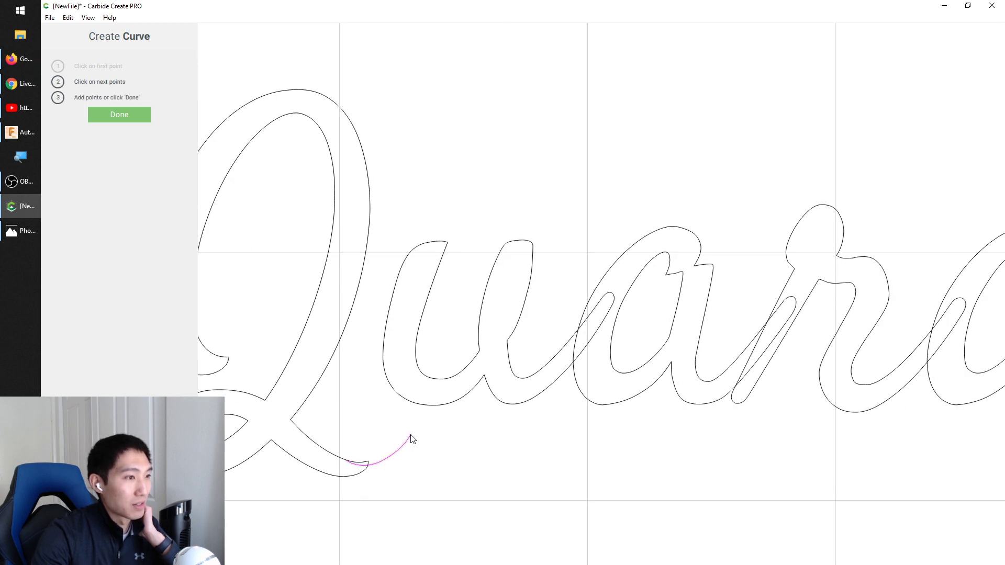
left_click(436, 416)
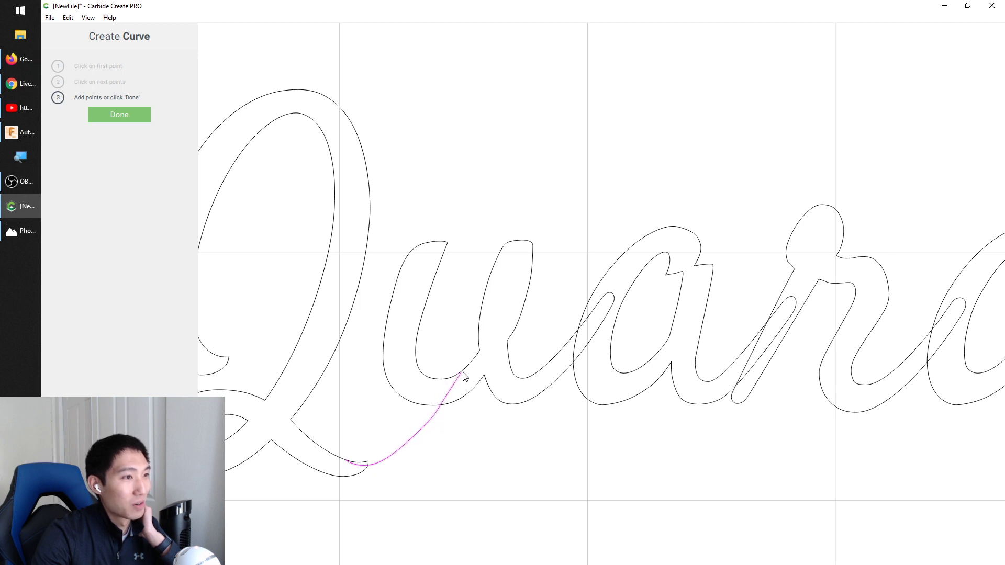
left_click(495, 369)
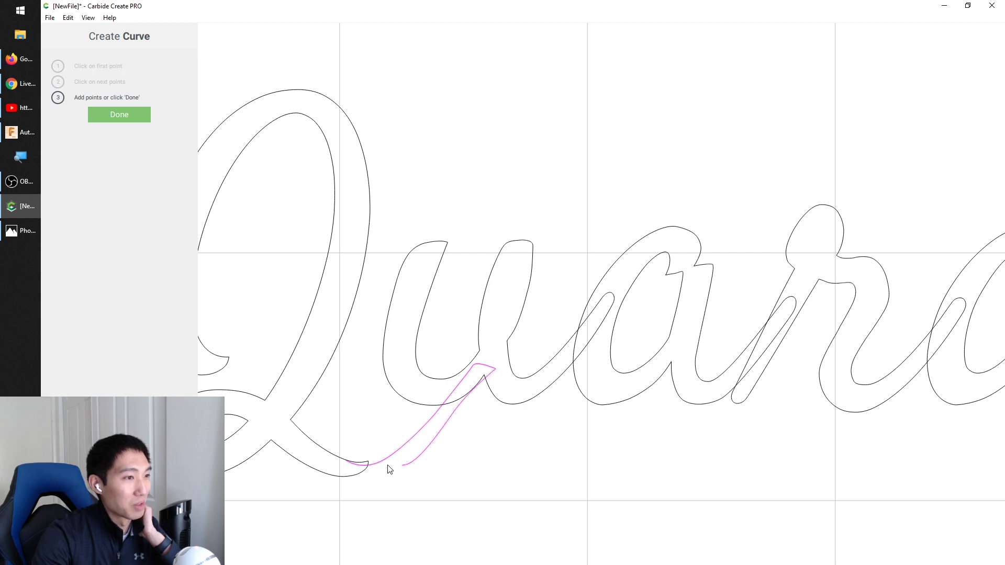
left_click(325, 476)
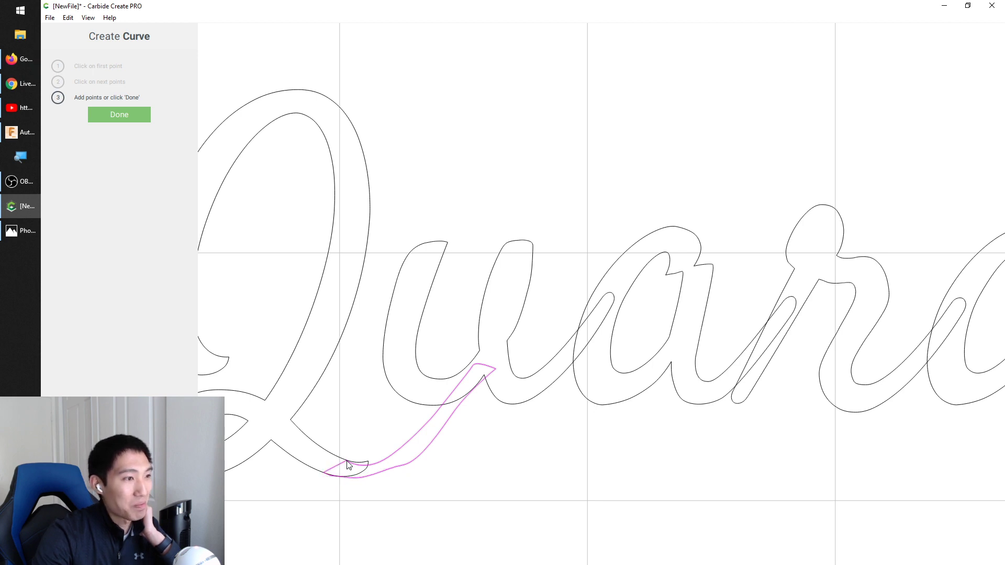
left_click(348, 464)
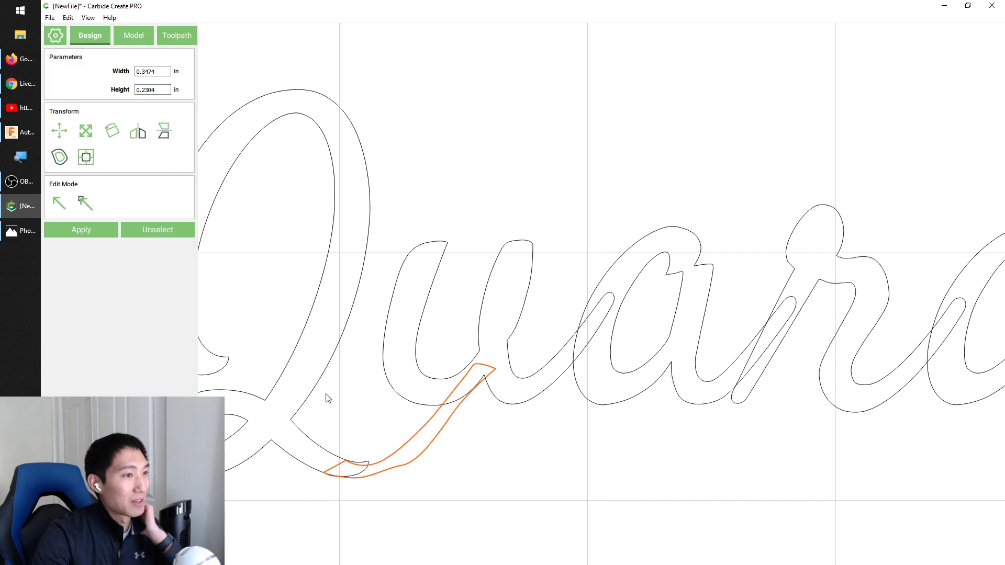
- Edit the nodes of the connector curve so its edges follow the Q's tail and its end reaches into the u
left_click(413, 486)
left_click(392, 476)
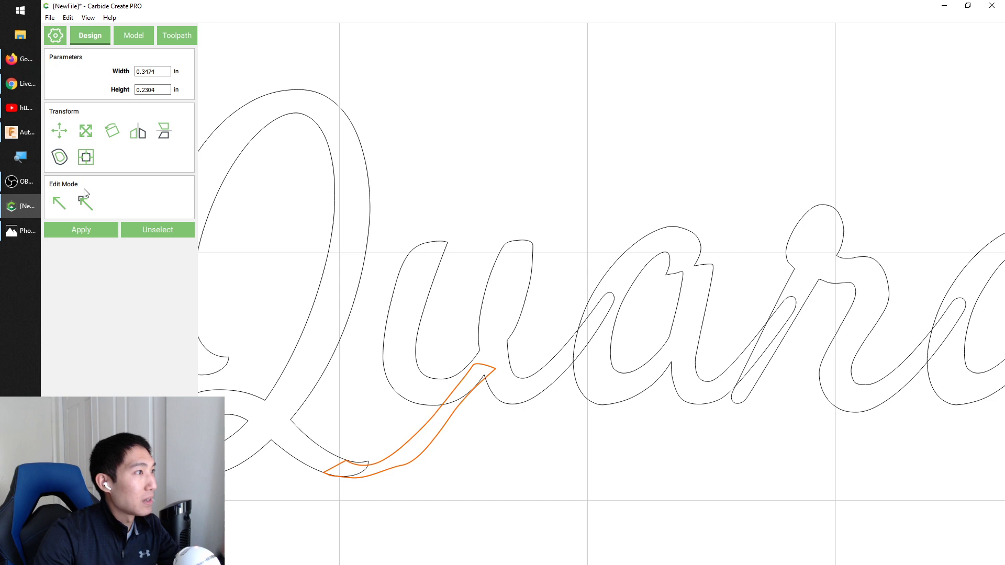
left_click(85, 203)
scroll(373, 446, "up", 2)
left_click_drag(408, 467, 425, 460)
left_click_drag(540, 331, 515, 311)
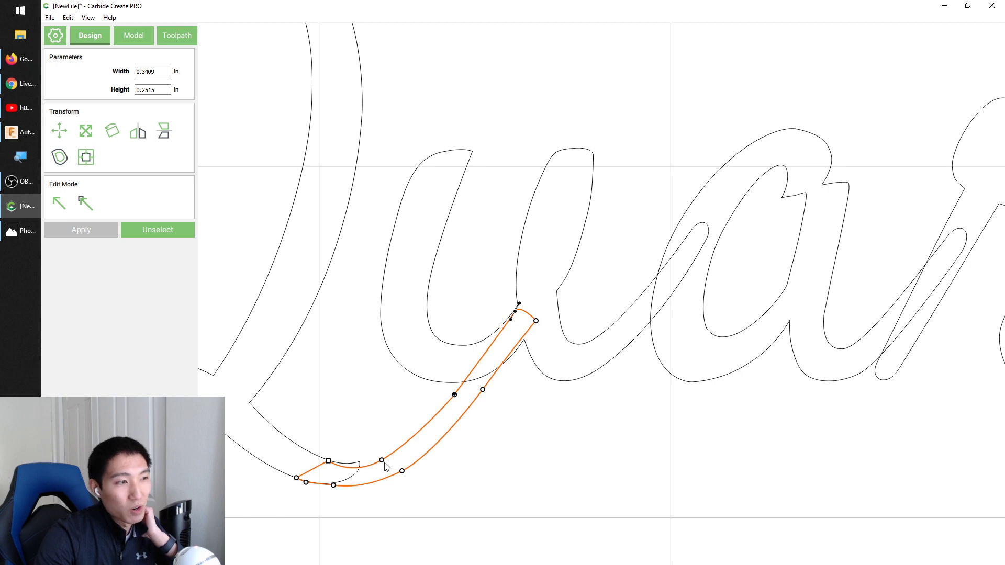
left_click_drag(382, 460, 377, 453)
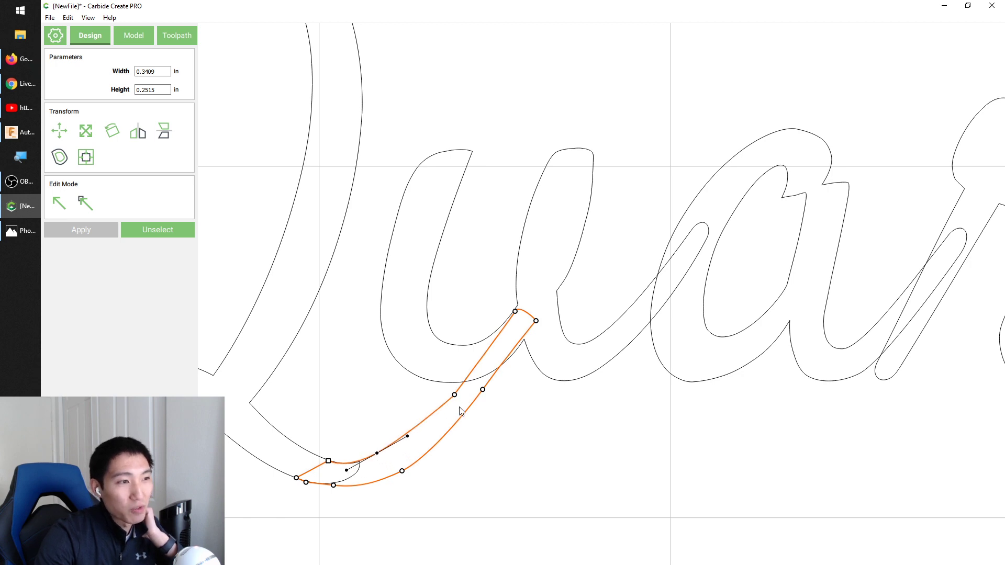
left_click(453, 393)
left_click(455, 399)
left_click_drag(452, 403, 440, 415)
left_click(403, 409)
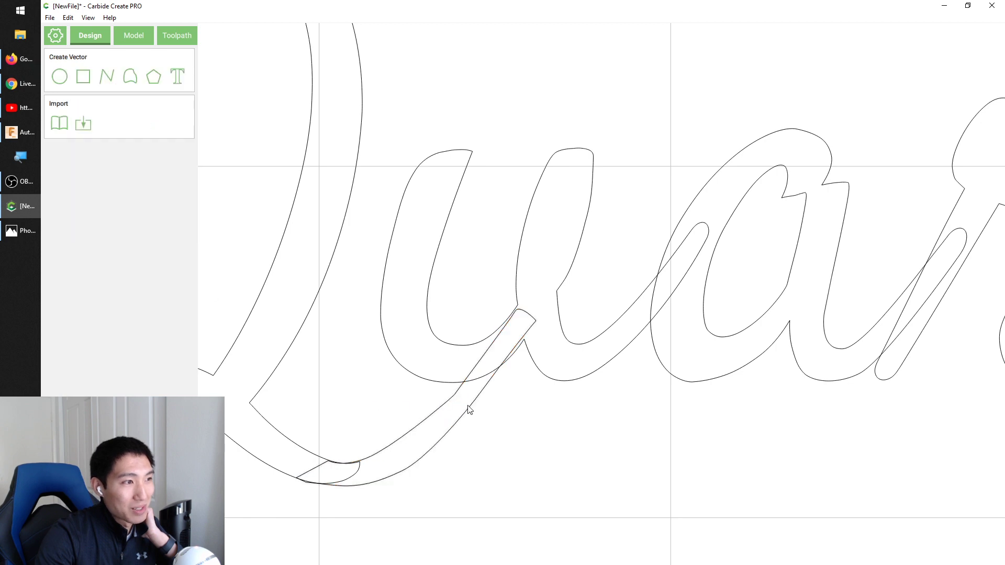
- Smooth the connector curve at the middle nodes of its upper and lower edges
left_click(439, 411)
left_click(83, 205)
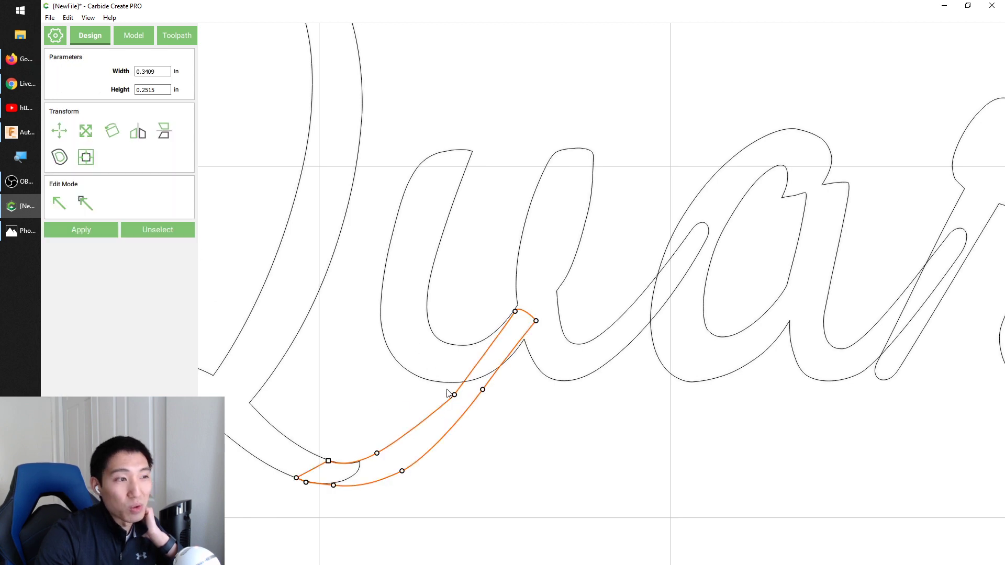
key("Delete")
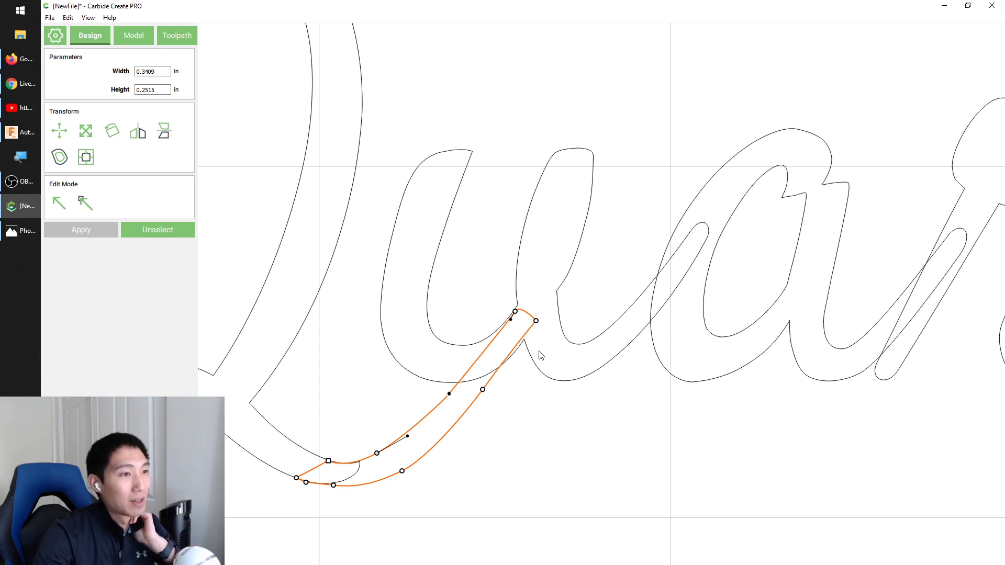
left_click(482, 391)
scroll(572, 357, "down", 1)
scroll(572, 358, "down", 8)
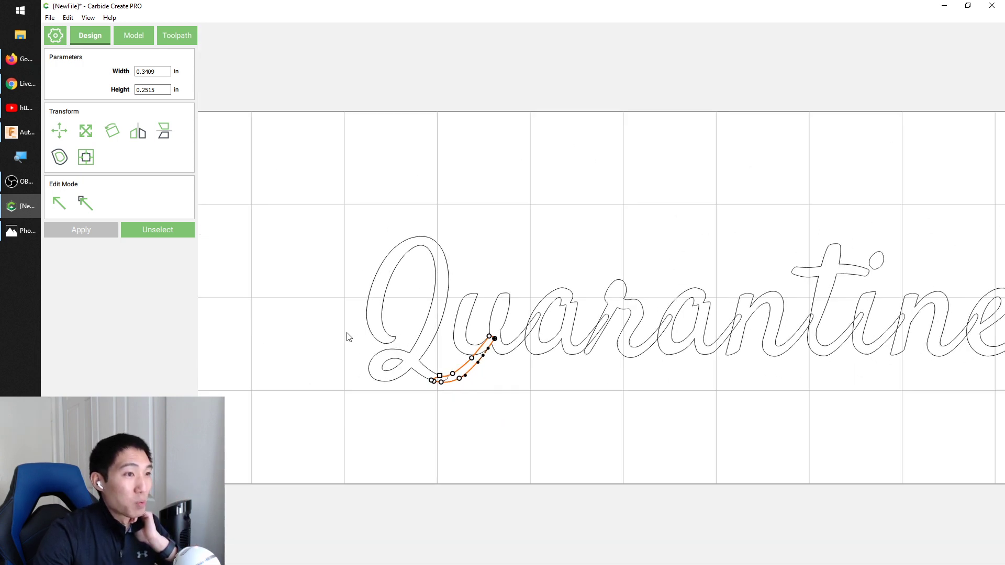
- Change the text's wording to lowercase "quarantine" and delete the hand-drawn connector curve beneath it
left_click(333, 291)
left_click(373, 301)
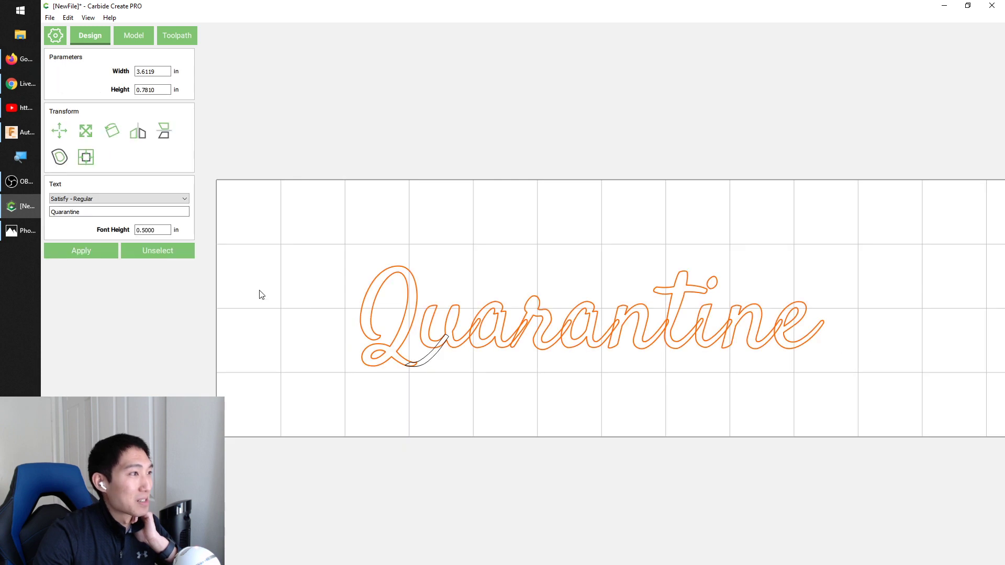
left_click_drag(55, 212, 48, 213)
type("q")
left_click(82, 251)
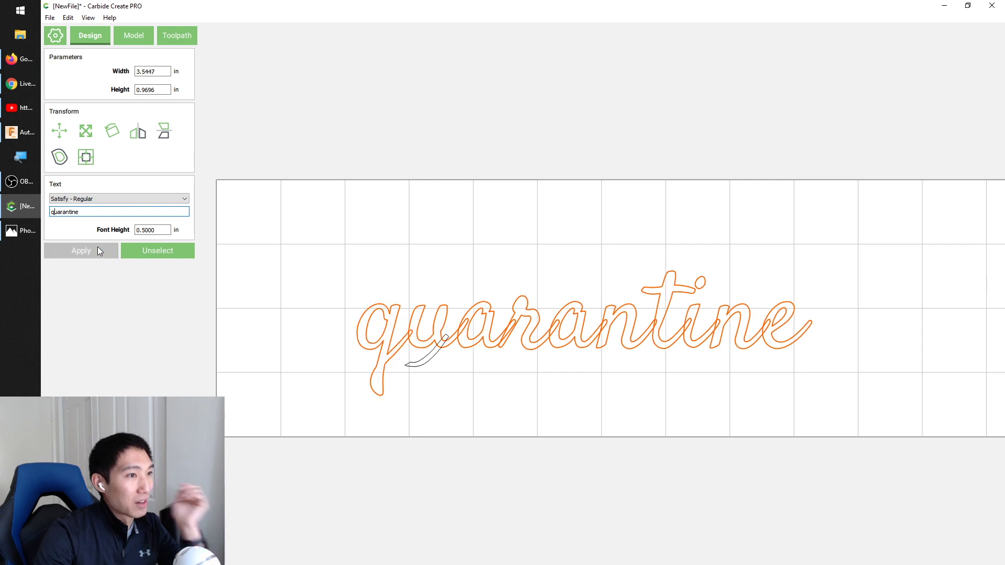
double_click(423, 366)
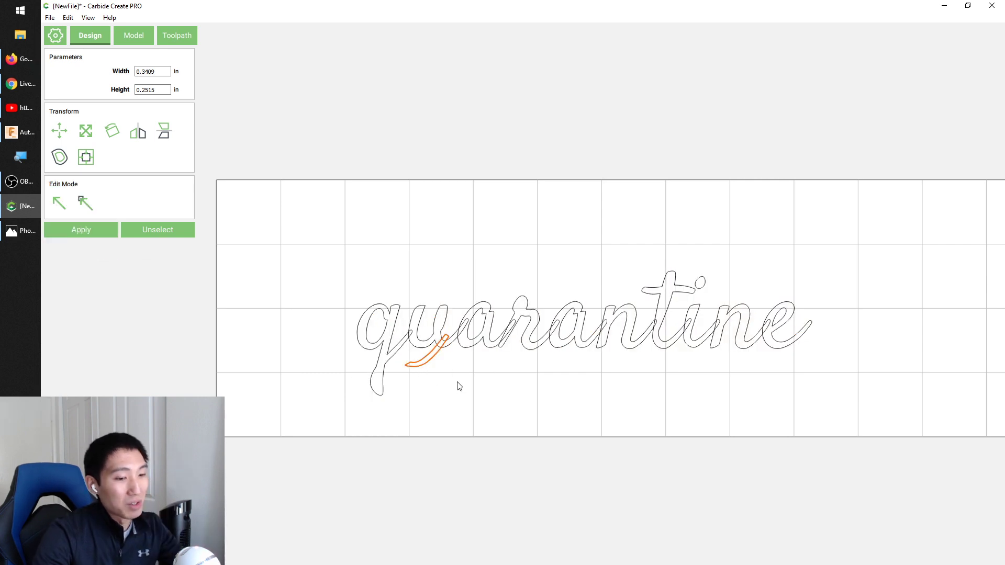
left_click(456, 380)
- Set the overall height of the "quarantine" text to 1.5 in
left_click(413, 347)
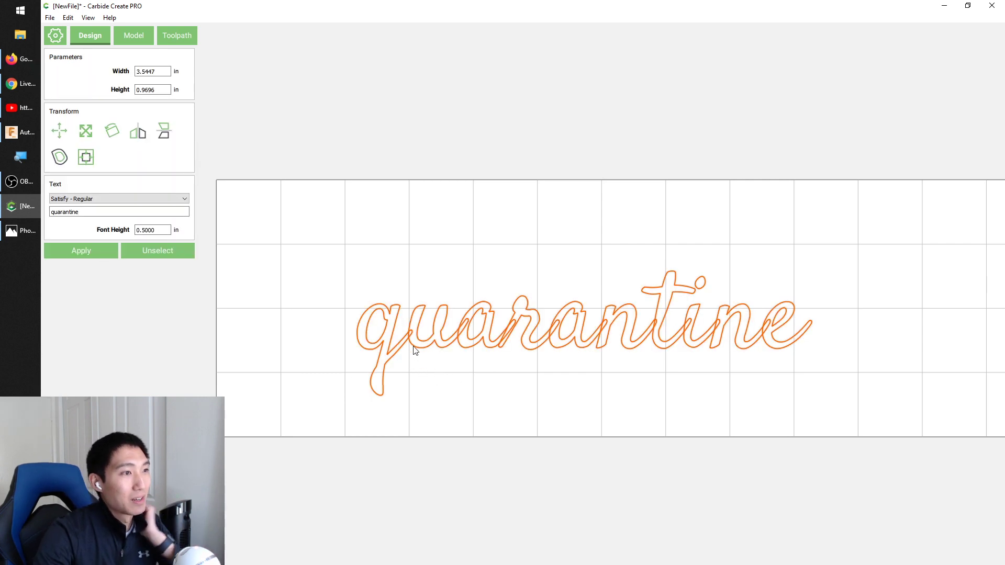
left_click_drag(160, 90, 135, 90)
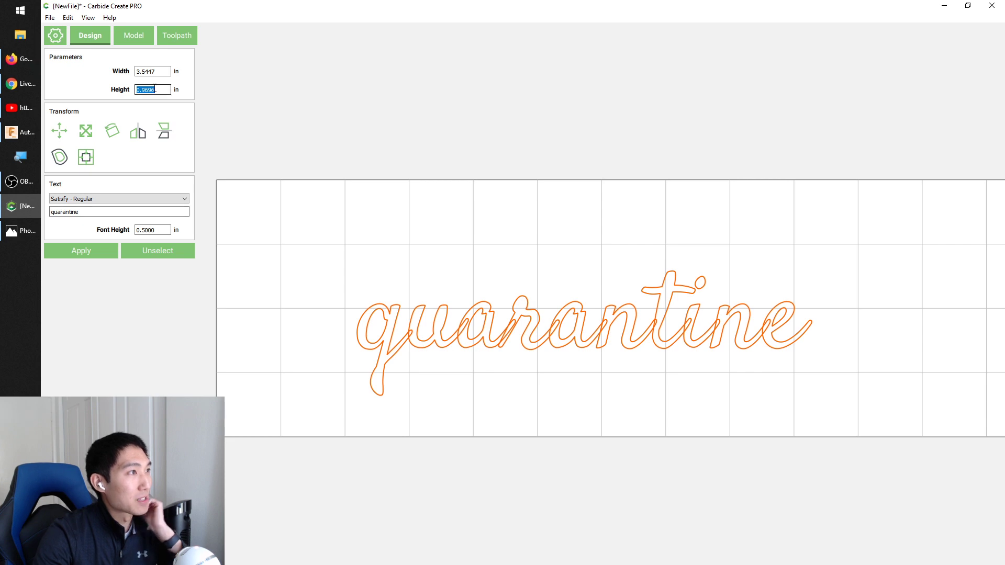
type("1.5")
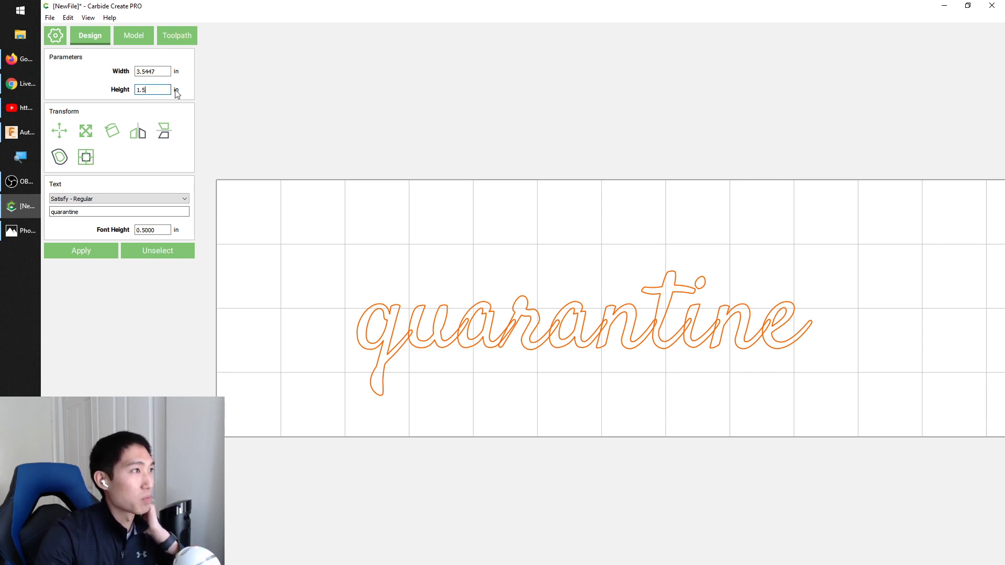
left_click(80, 252)
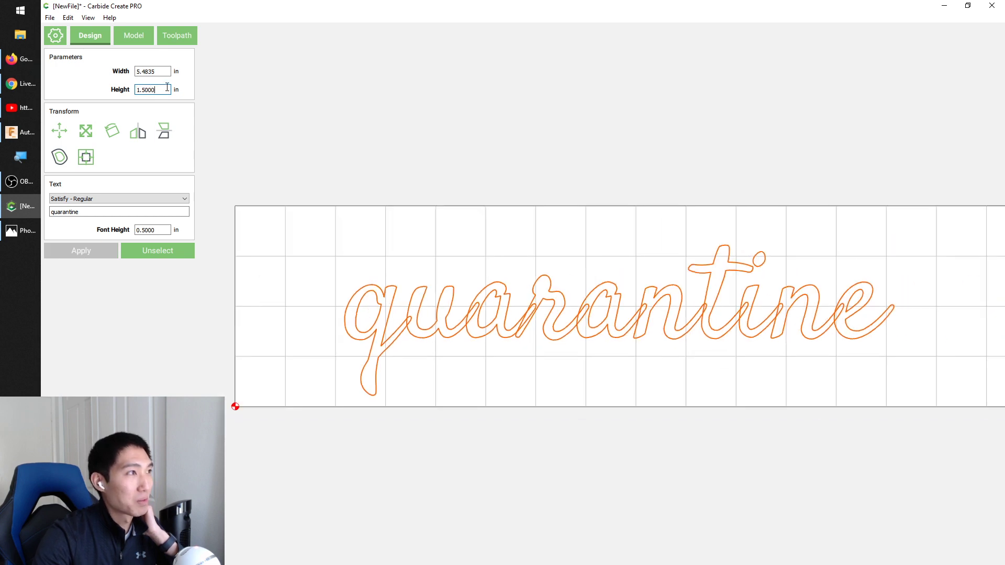
- Set the text's overall height to 2 in and move it near the stock's left end, between the upper and lower edges
left_click_drag(162, 87, 118, 94)
type("2")
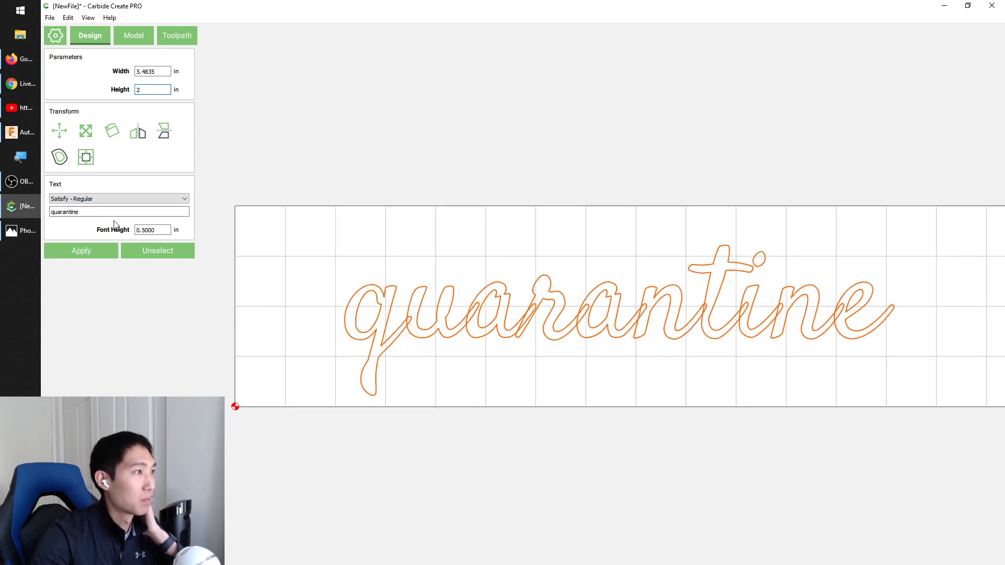
left_click(80, 250)
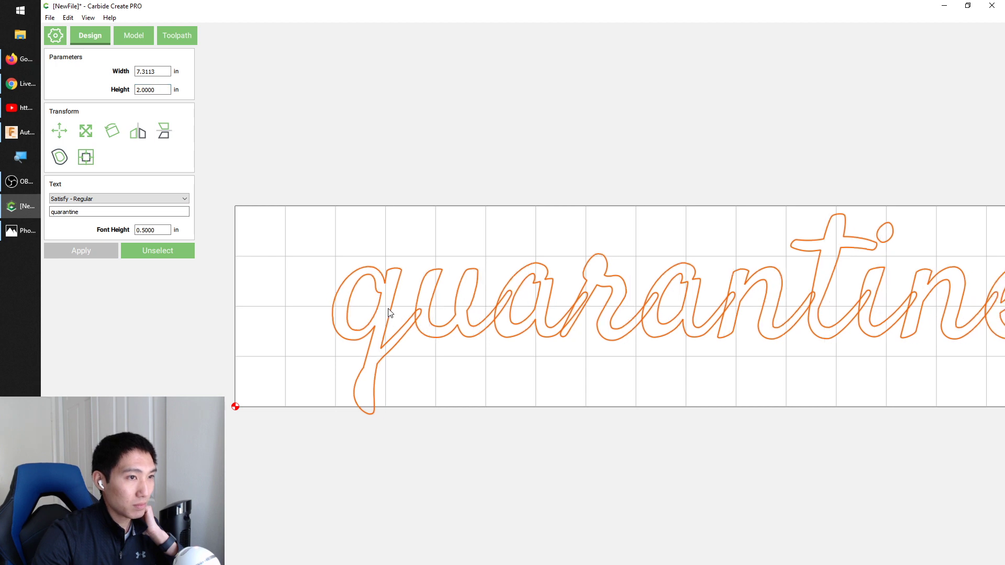
left_click_drag(345, 319, 335, 316)
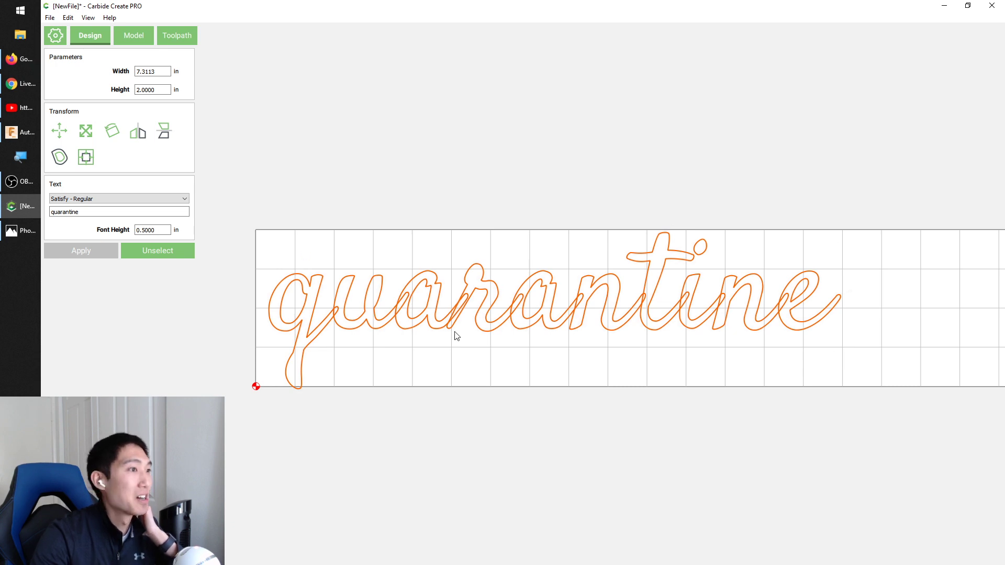
left_click_drag(435, 332, 433, 332)
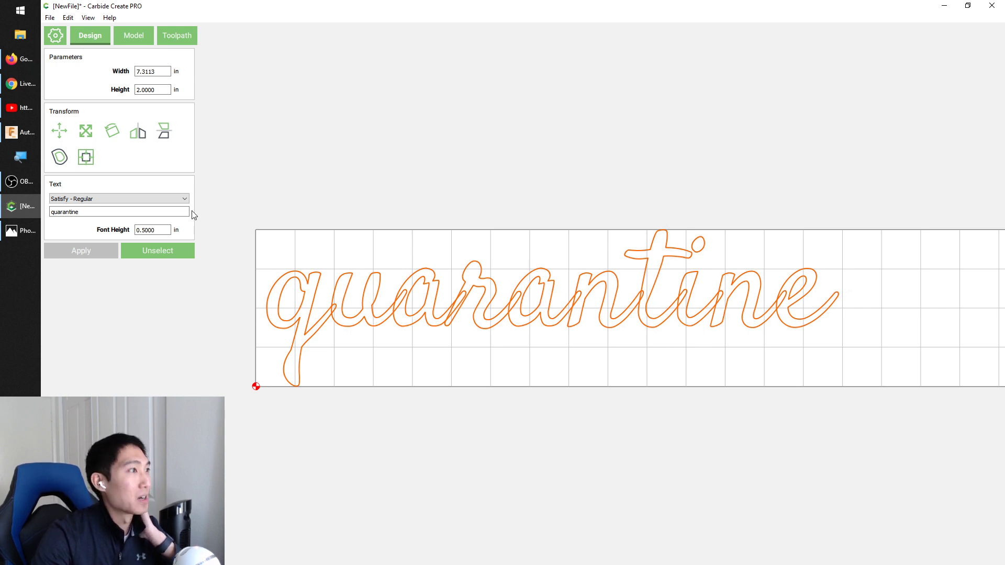
left_click(376, 203)
left_click(410, 298)
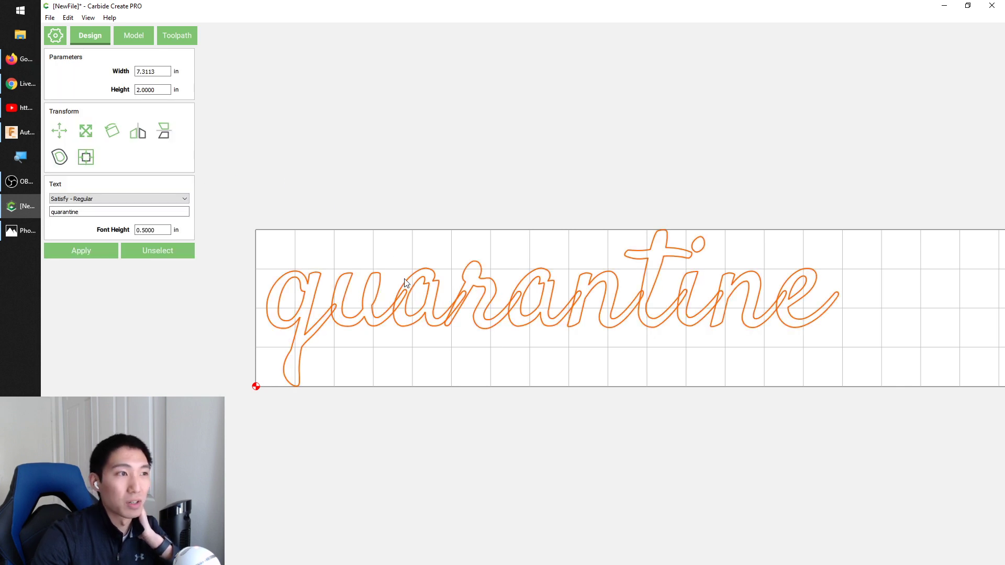
left_click(422, 206)
left_click(412, 283)
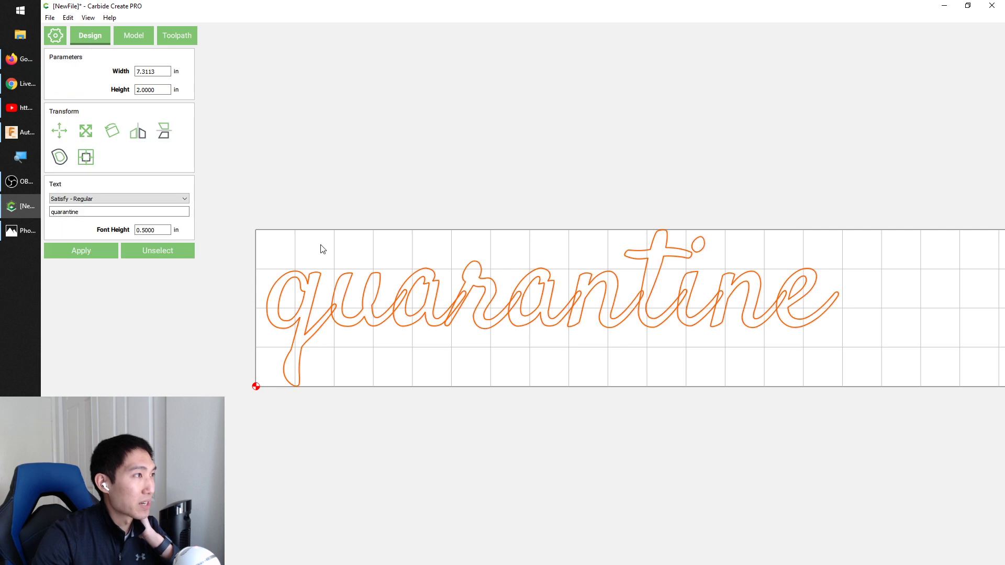
- Offset the "quarantine" text outline 0.002 in to the outside
left_click(61, 157)
left_click(147, 71)
double_click(149, 71)
left_click(153, 73)
key("BackSpace")
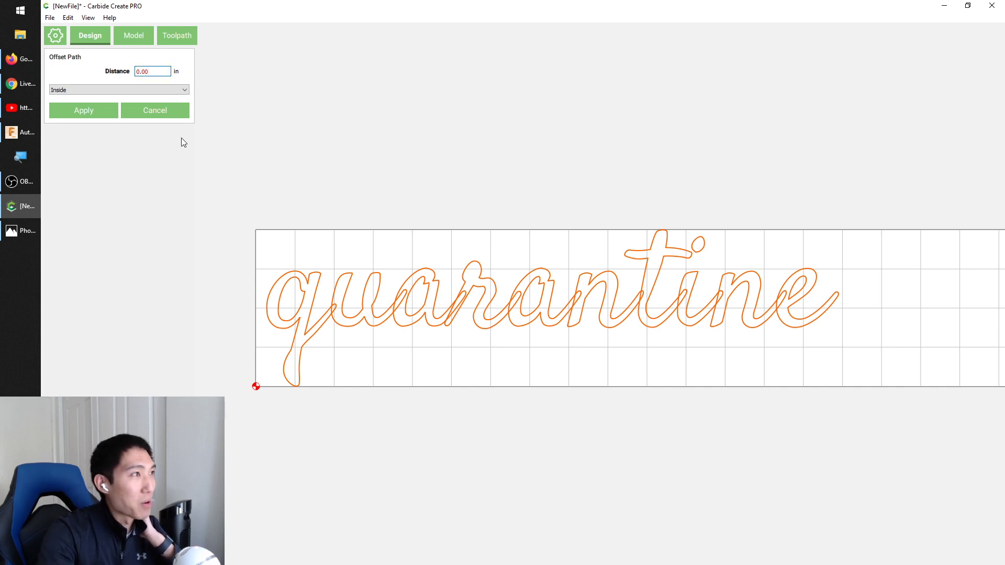
type("2")
left_click(75, 90)
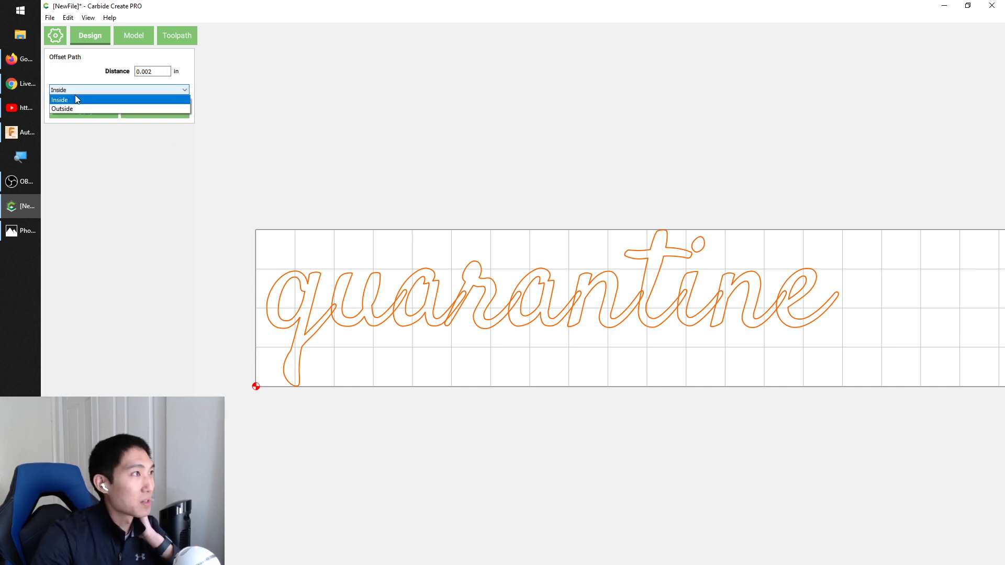
left_click(81, 107)
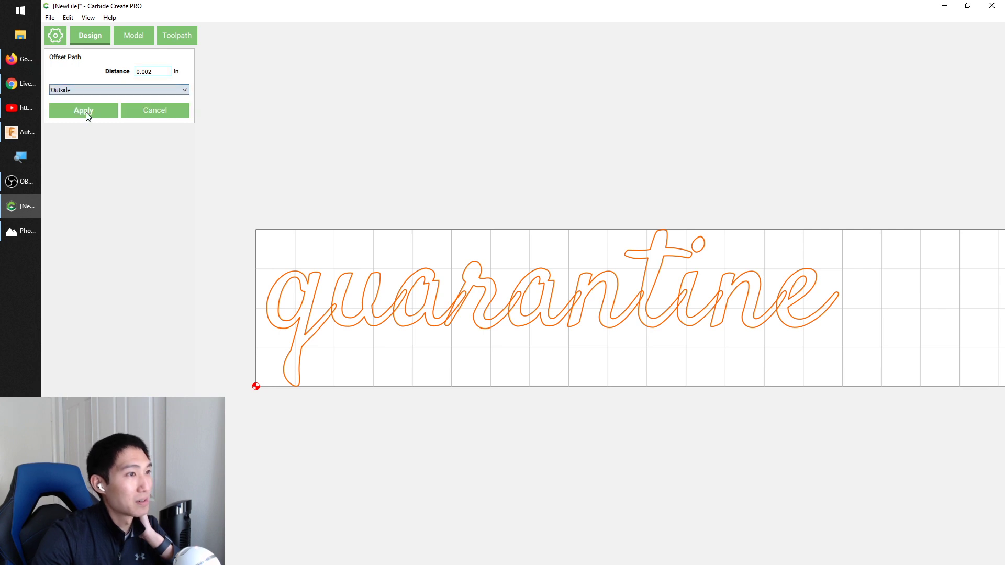
left_click(72, 111)
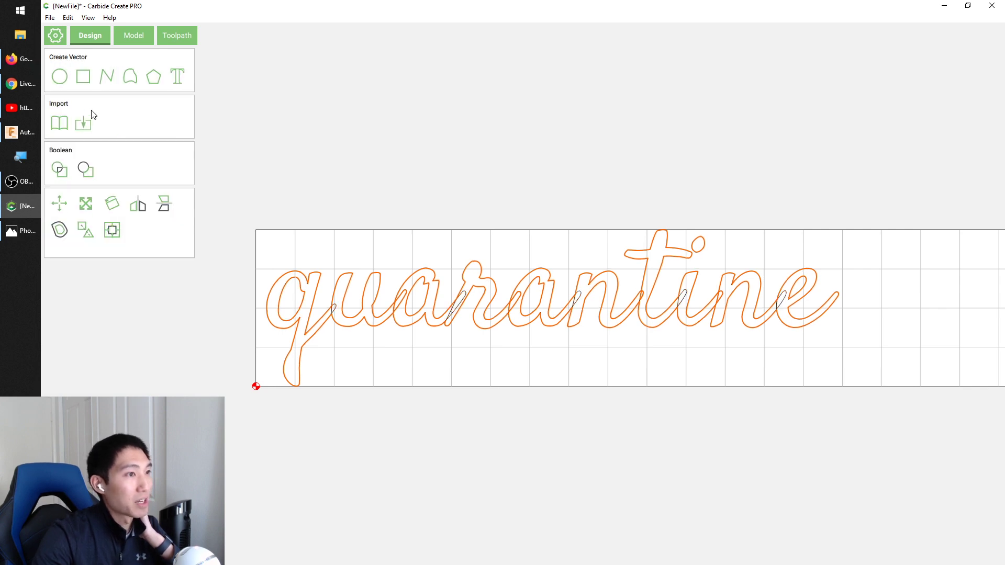
- Move the original "quarantine" text off its offset outline and delete it
scroll(469, 315, "down", 1)
scroll(463, 304, "up", 1)
scroll(463, 304, "up", 4)
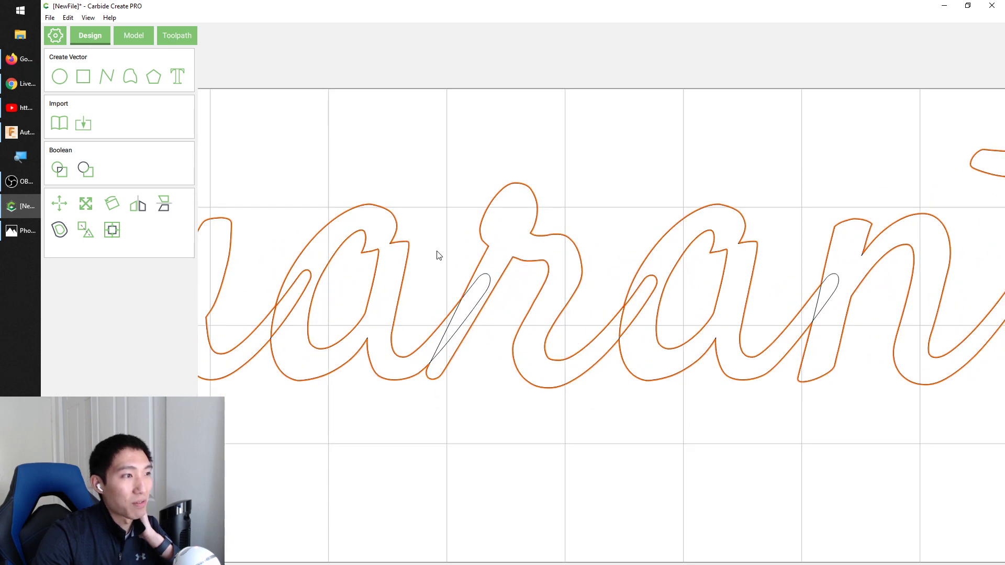
left_click(439, 254)
left_click(485, 274)
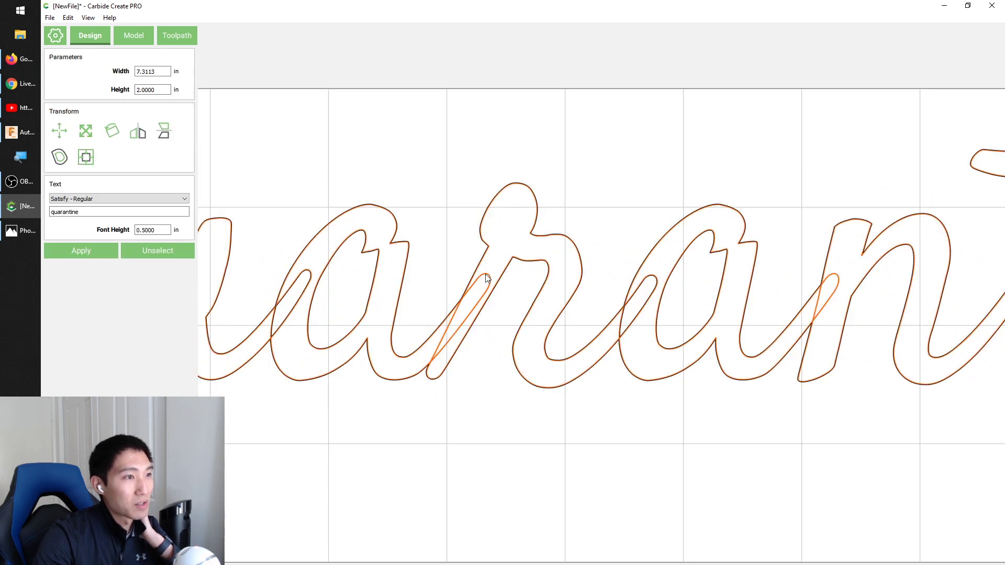
left_click_drag(485, 274, 493, 524)
scroll(465, 136, "up", 1)
scroll(466, 131, "down", 5)
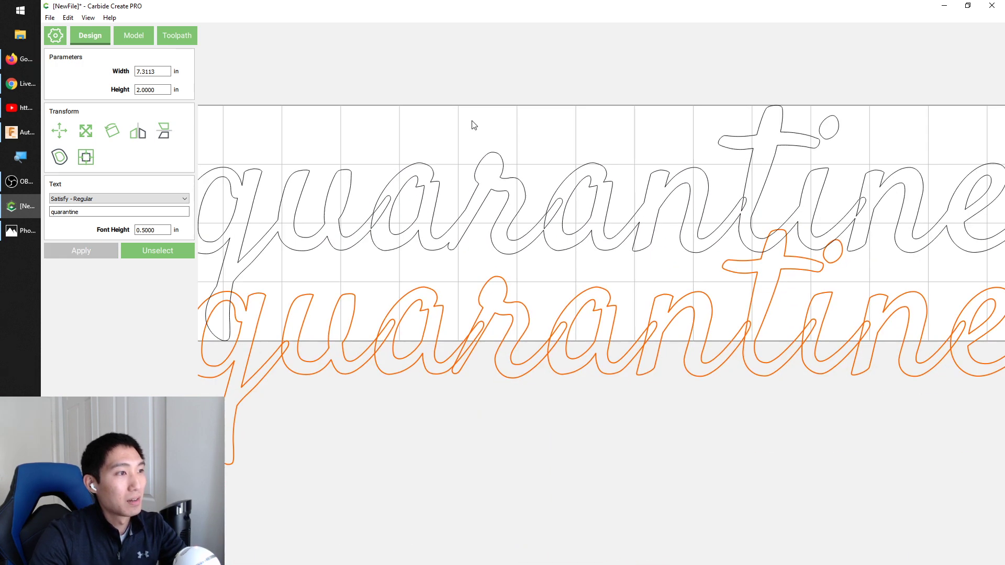
scroll(474, 125, "down", 2)
left_click_drag(478, 273, 507, 372)
key("Delete")
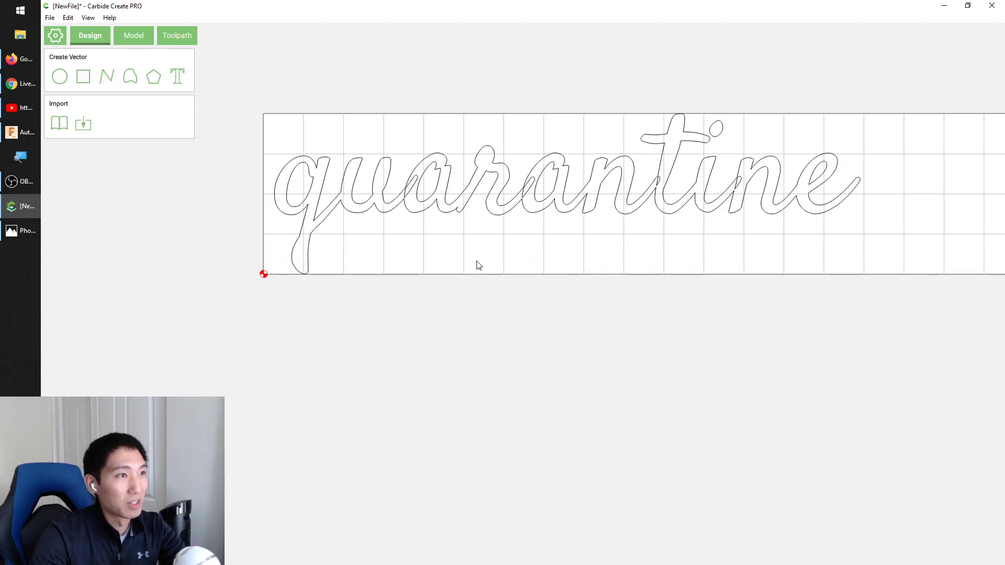
- Delete the small leftover overlap loop where the "u" joins the first "a"
left_click(413, 183)
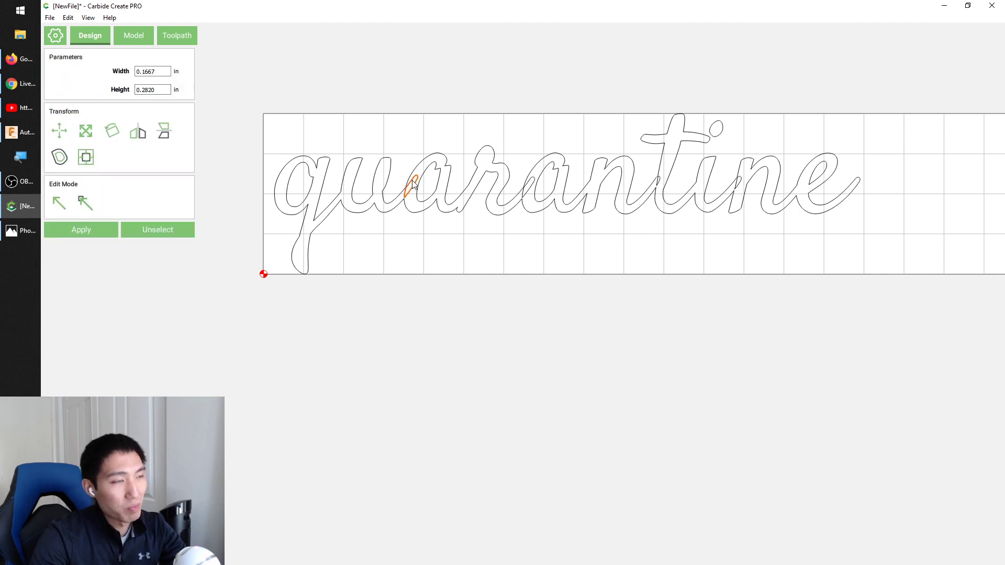
left_click(473, 190)
left_click(535, 184)
key("Delete")
left_click(659, 185)
key("Delete")
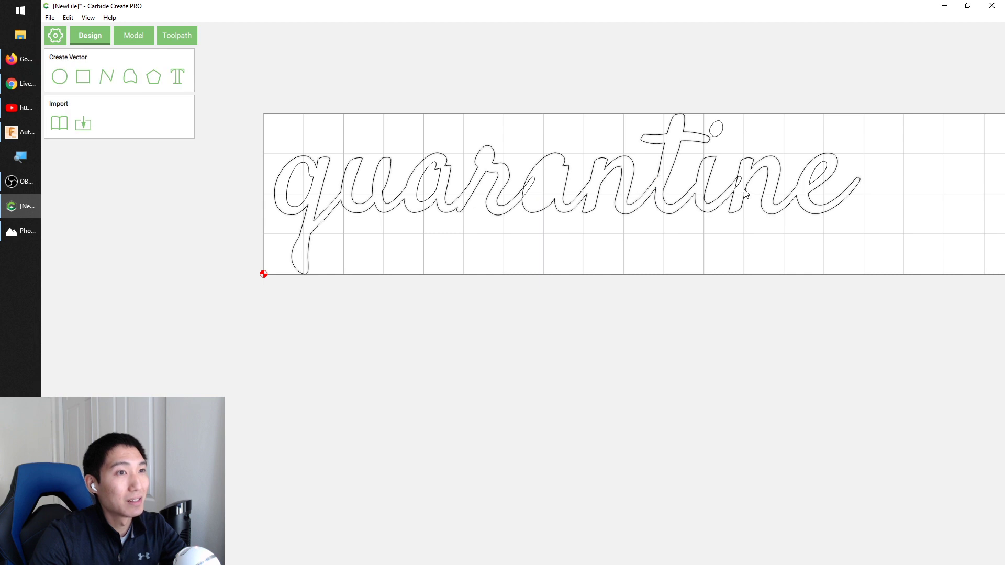
left_click(740, 182)
key("Delete")
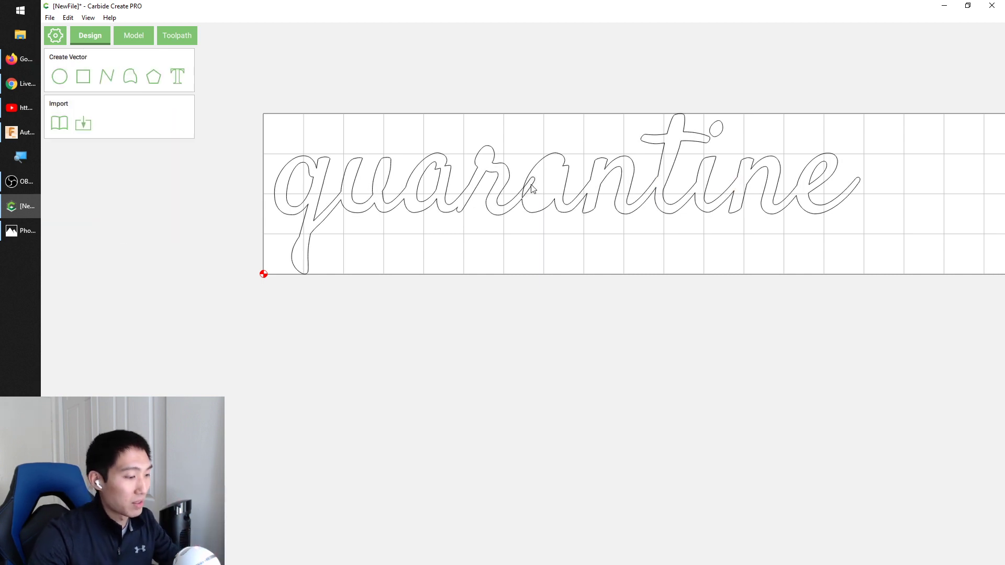
key("ctrl+z")
key("ctrl+z")
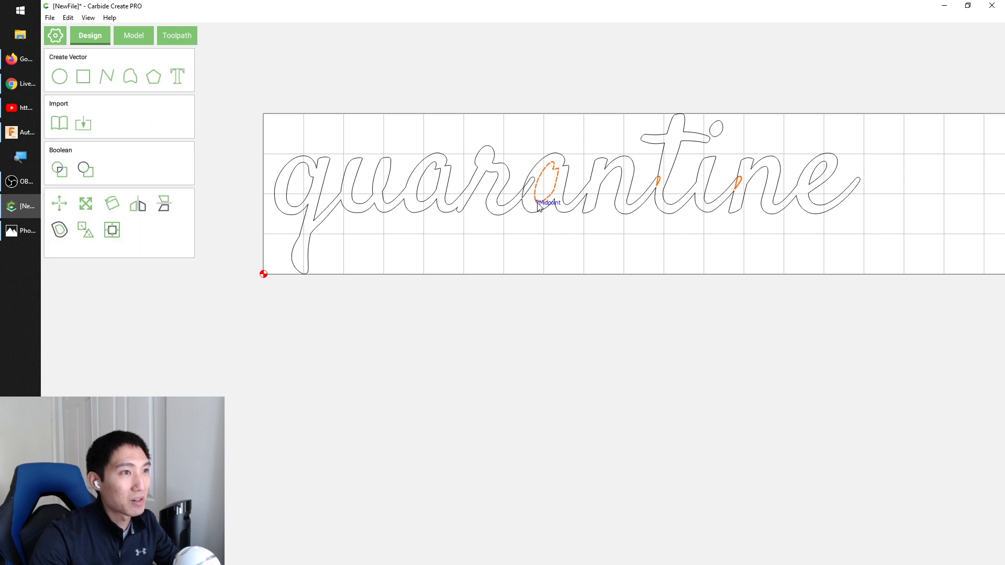
- Delete the leftover overlap loops at the second "a", the "t" and the last "n", keeping the letters' inner openings
left_click(510, 236)
left_click(531, 192)
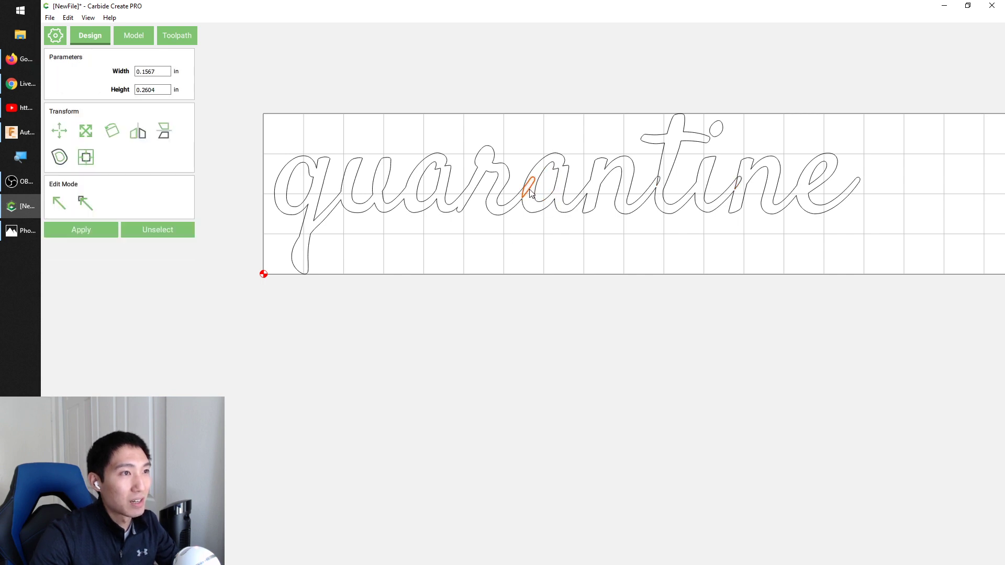
key("Delete")
left_click(658, 183)
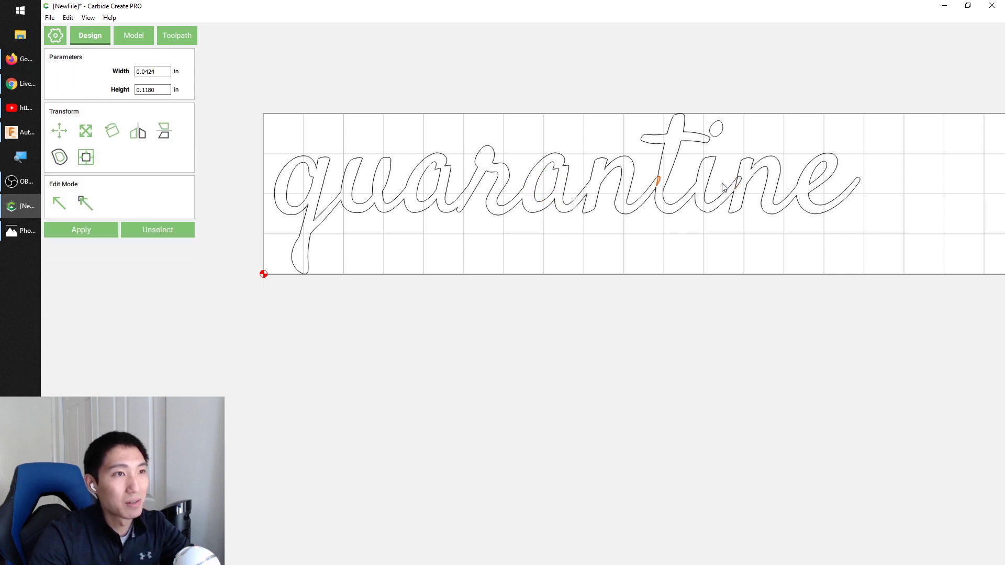
key("Delete")
left_click(739, 185)
key("Delete")
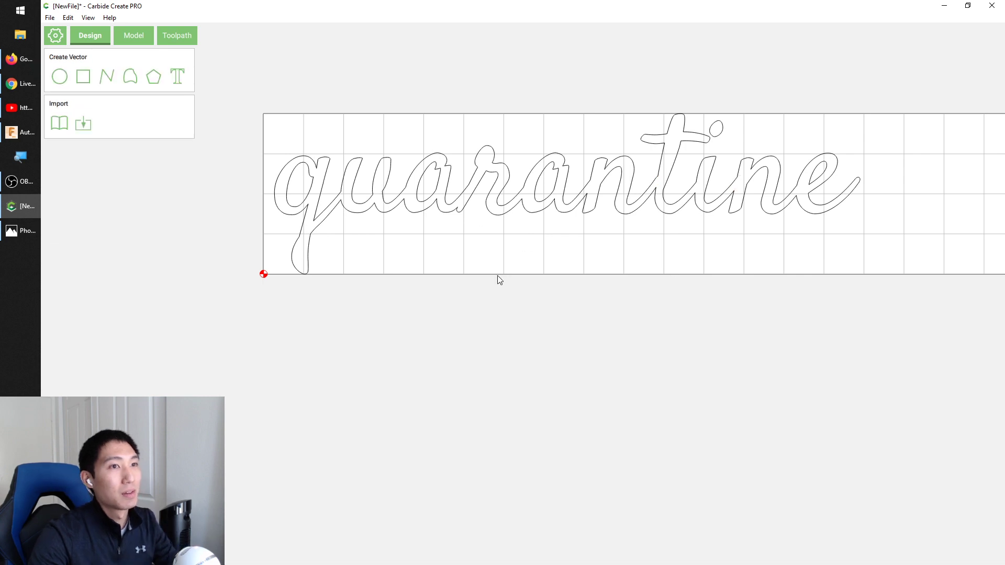
- Start a contour toolpath on the inner openings of the "q", both "a" letters and the "e"
left_click(177, 33)
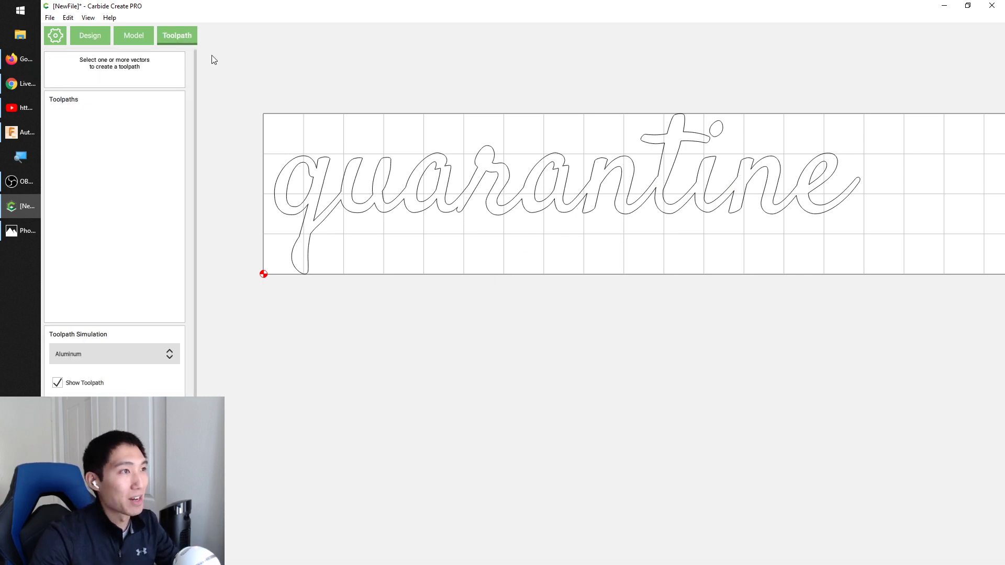
left_click(421, 181)
left_click(542, 182, "shift")
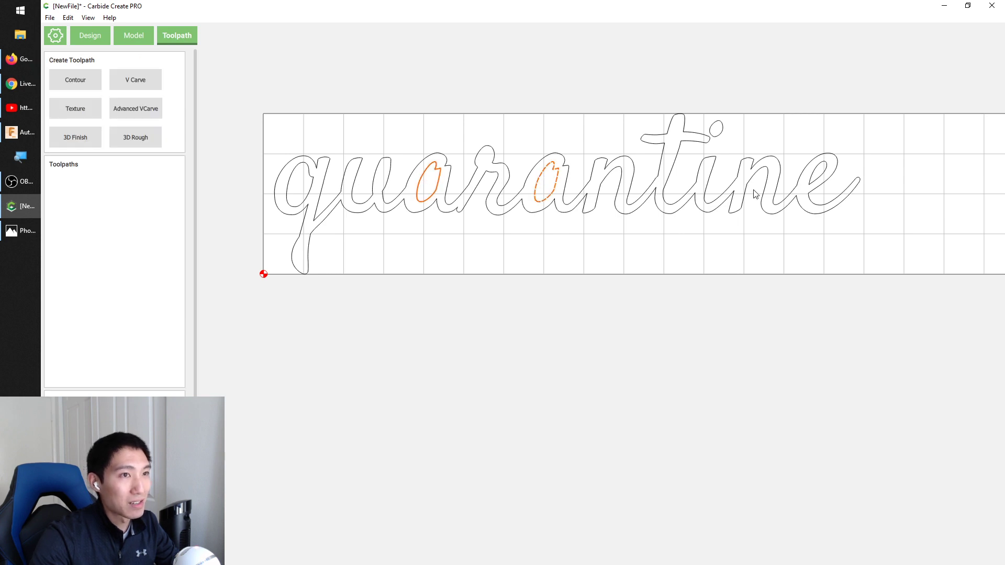
left_click(821, 166, "shift")
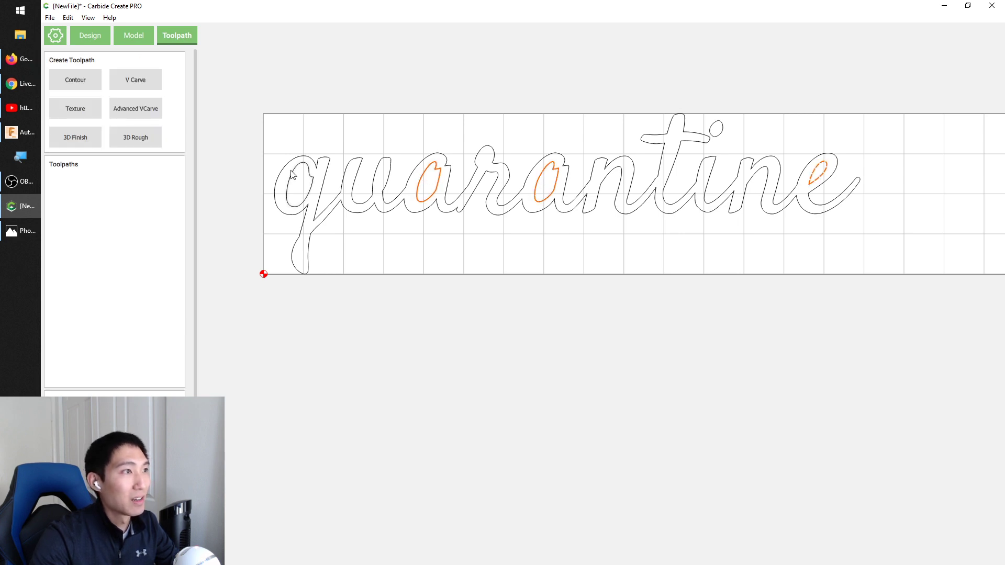
left_click(75, 79)
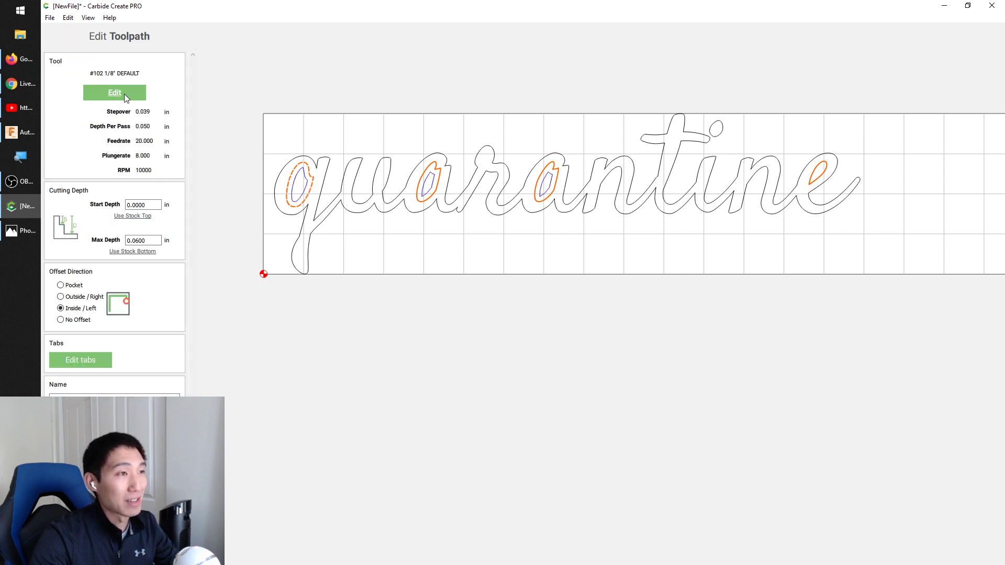
- Set the toolpath's cutter to the #112 End Mill (1/16") from the Shapeoko hardwood library
left_click(125, 93)
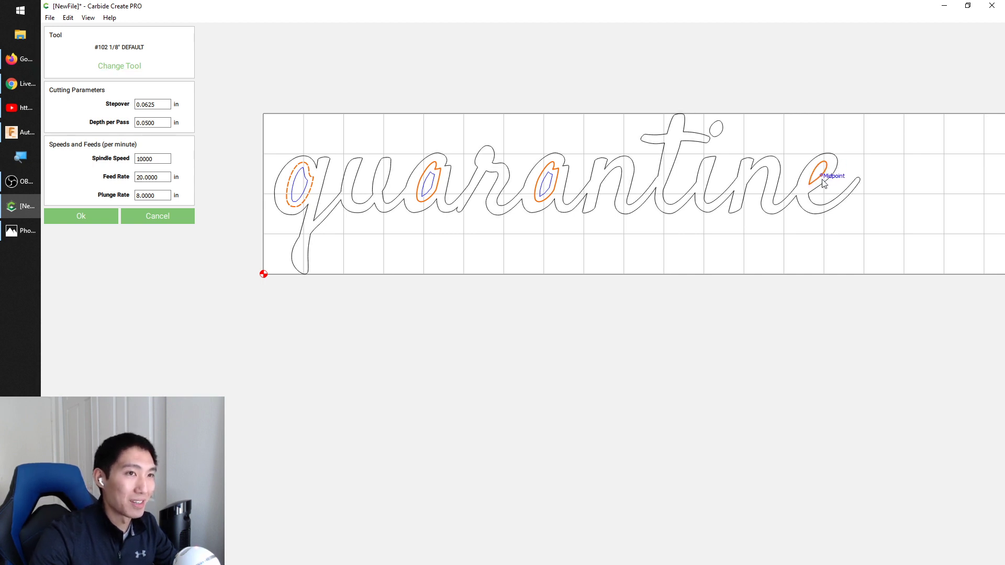
left_click(127, 67)
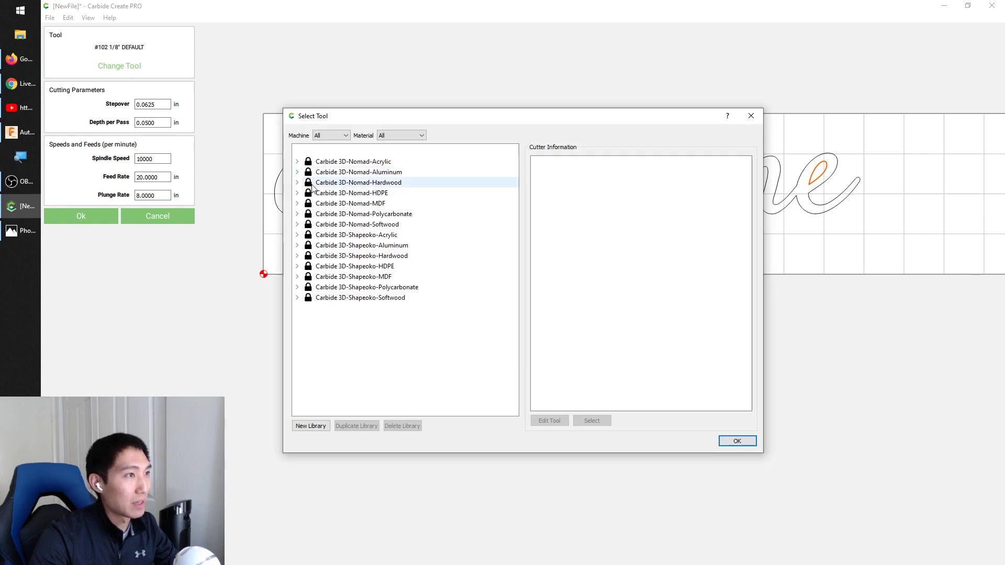
left_click(338, 136)
left_click(326, 158)
left_click(401, 135)
left_click(392, 164)
left_click(331, 166)
double_click(331, 165)
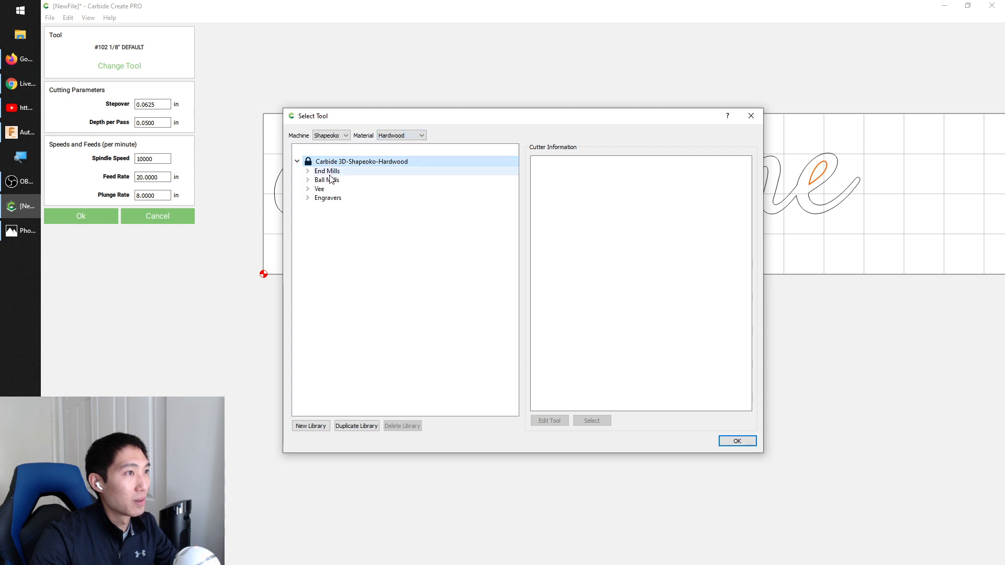
double_click(328, 171)
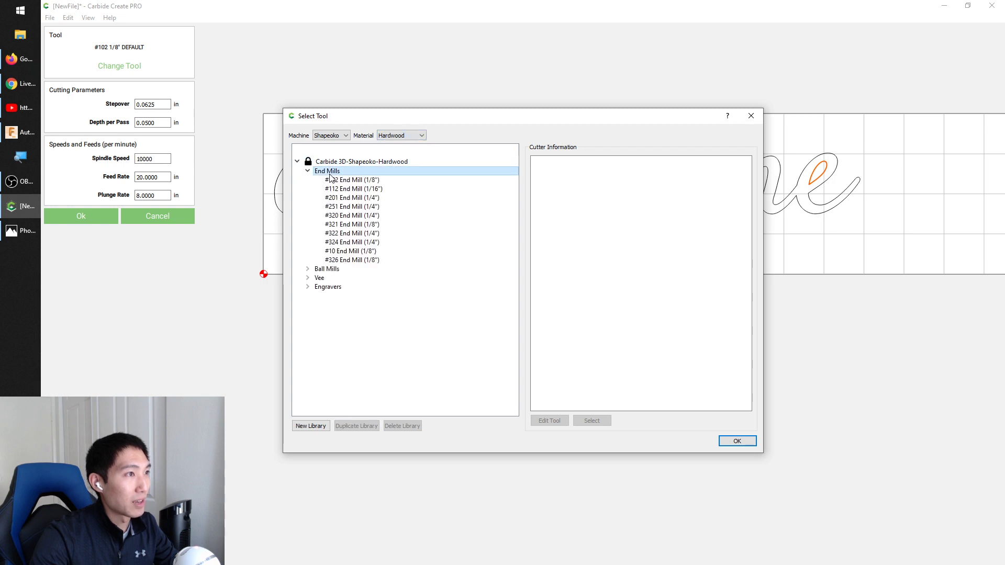
left_click(359, 189)
left_click(592, 421)
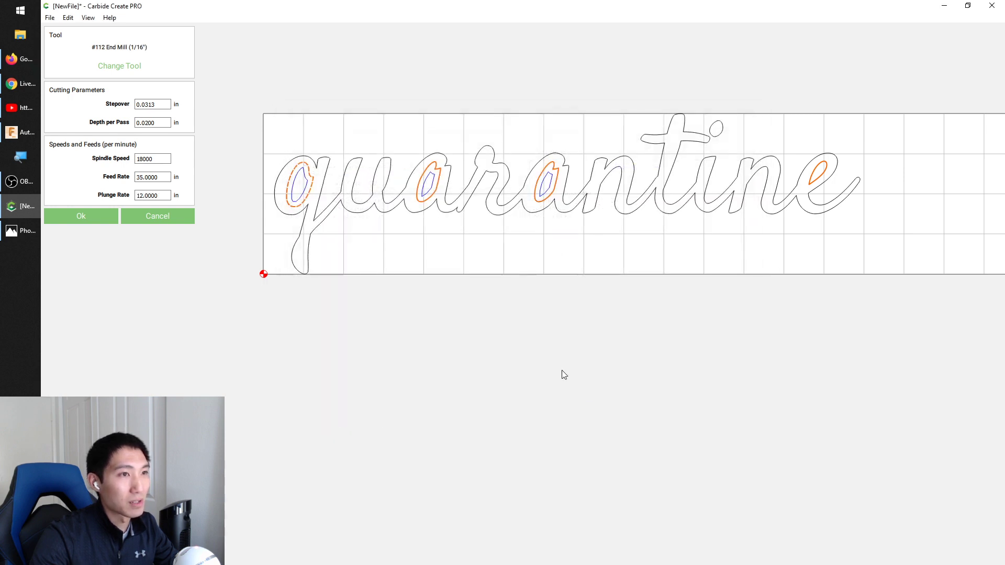
left_click(84, 217)
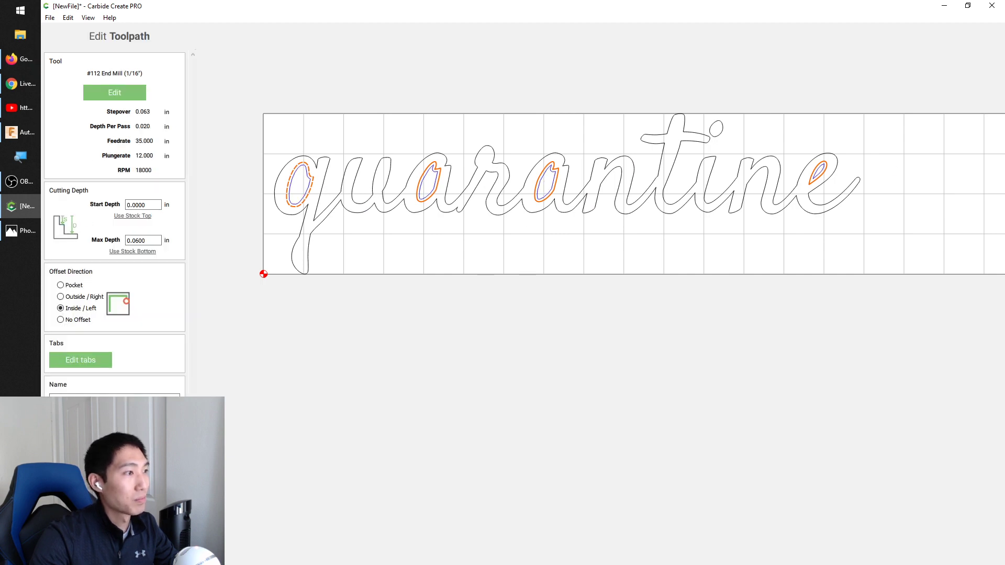
- Name the contour toolpath "Inner Cutout" and accept it
type("inside")
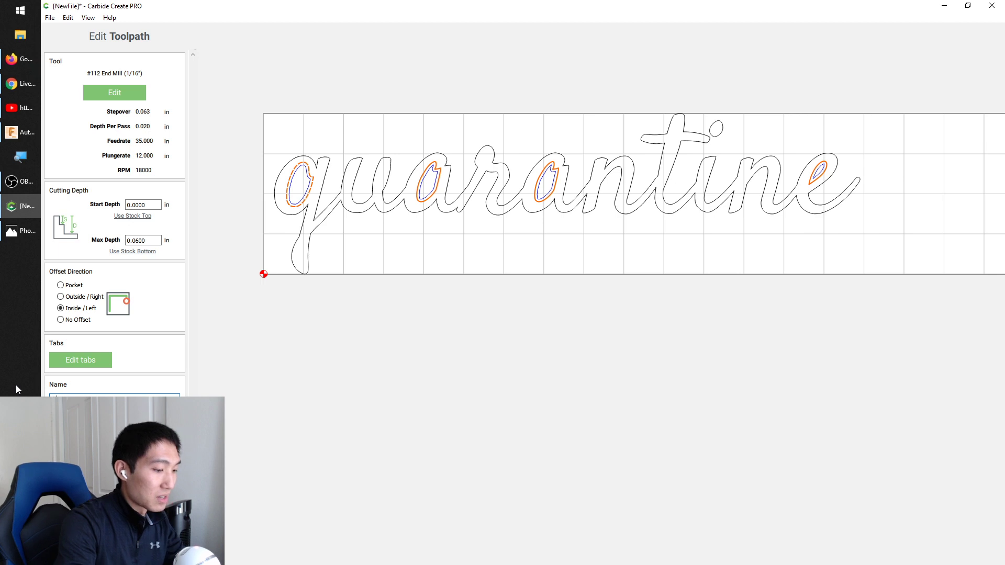
type("cut")
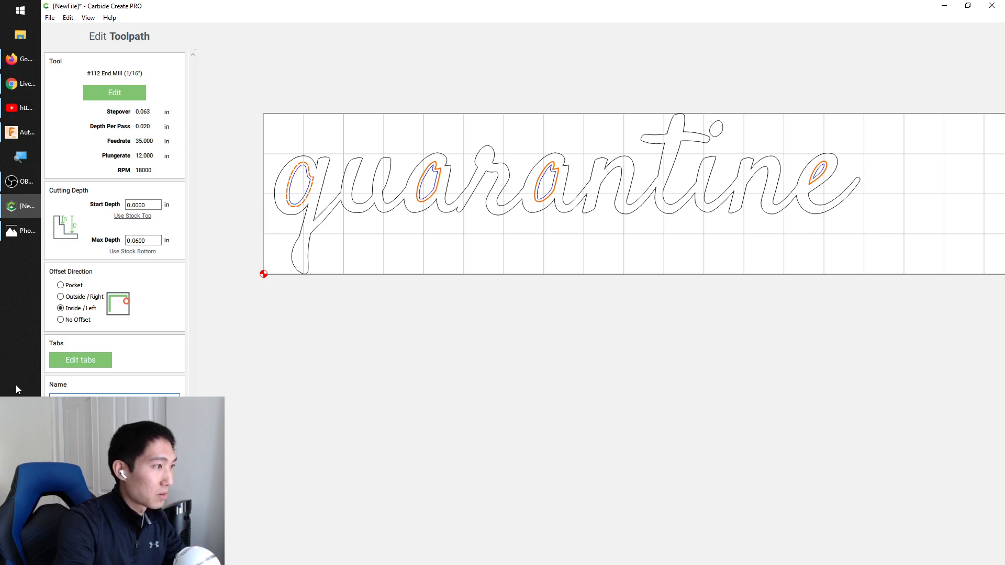
key("BackSpace")
key("BackSpace")
key("BackSpace")
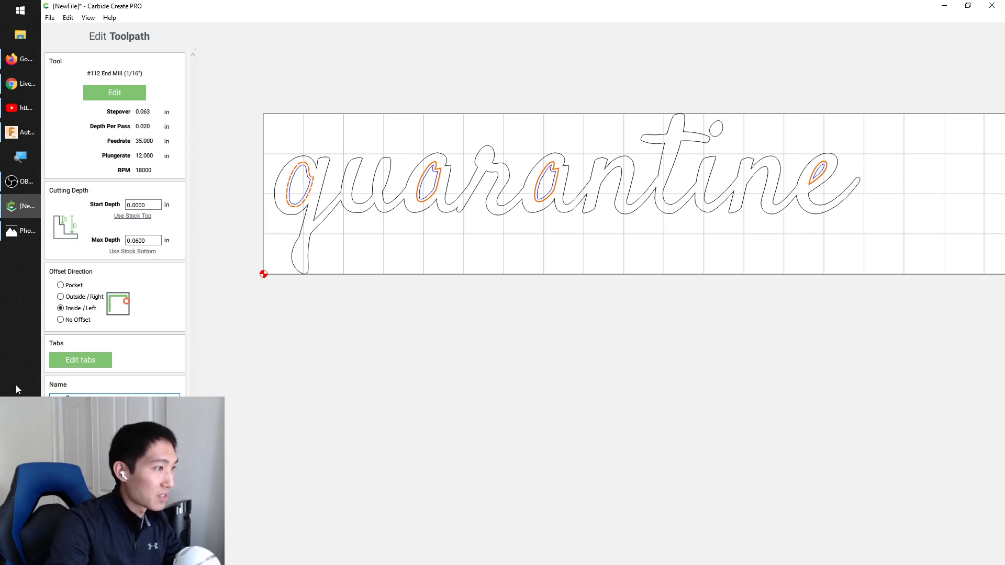
type("Cutout")
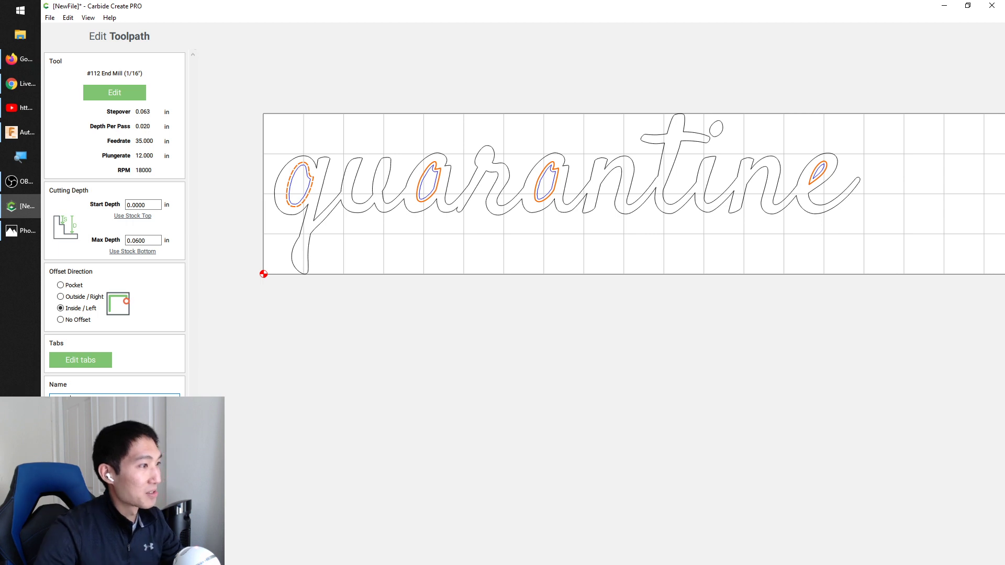
key("Return")
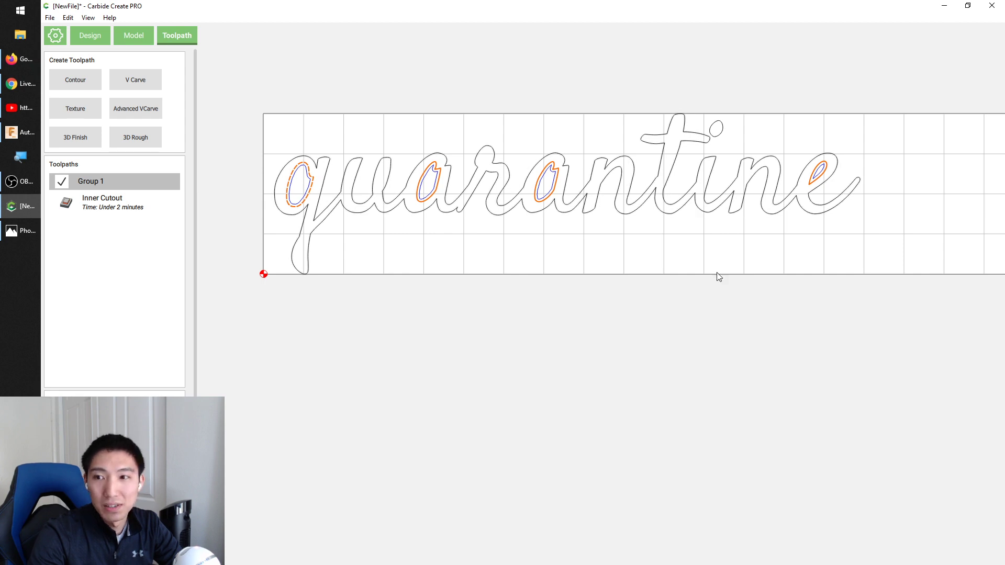
- Deselect the vectors and look at the photo of the finished wooden "quarantine" piece in Photos
left_click(666, 324)
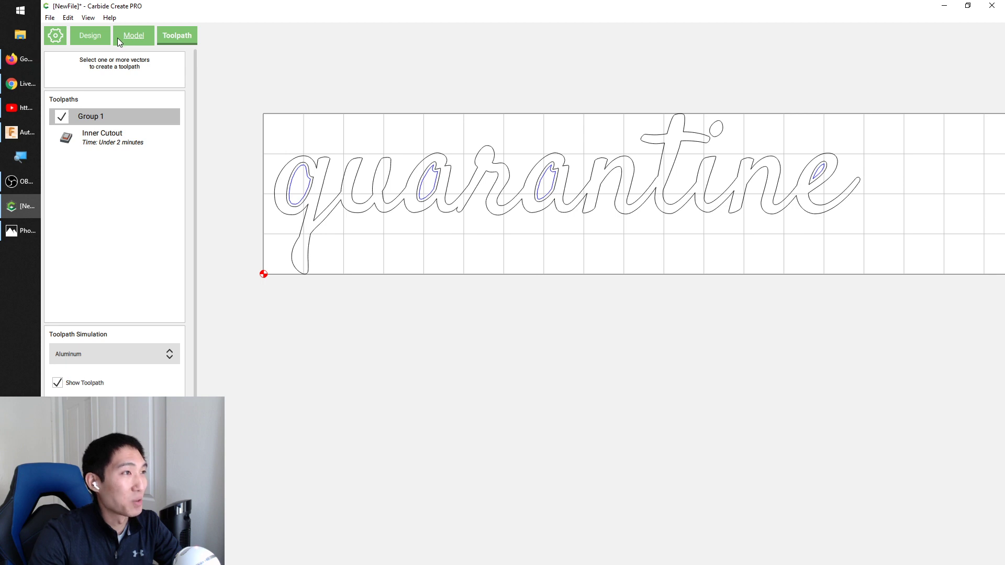
left_click(24, 233)
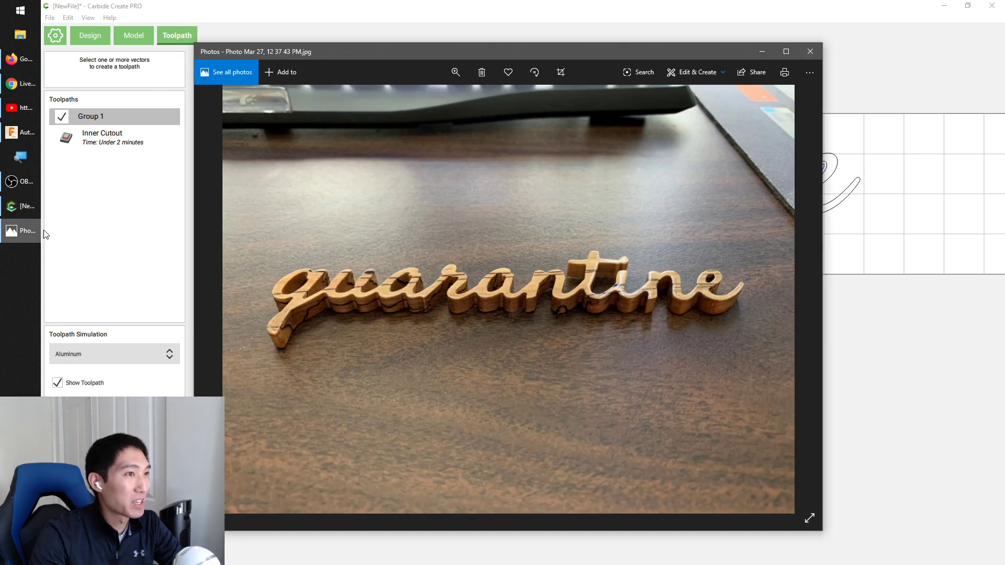
left_click(859, 296)
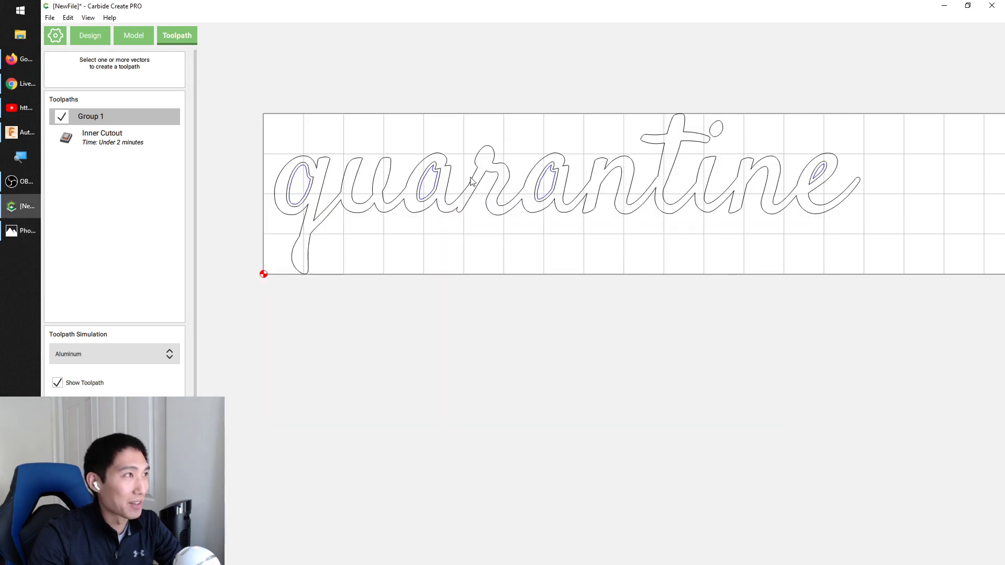
- Move the dot of the "i" down in the design so it touches the end of the "t" crossbar
left_click(97, 33)
scroll(736, 125, "down", 2)
scroll(731, 128, "up", 5)
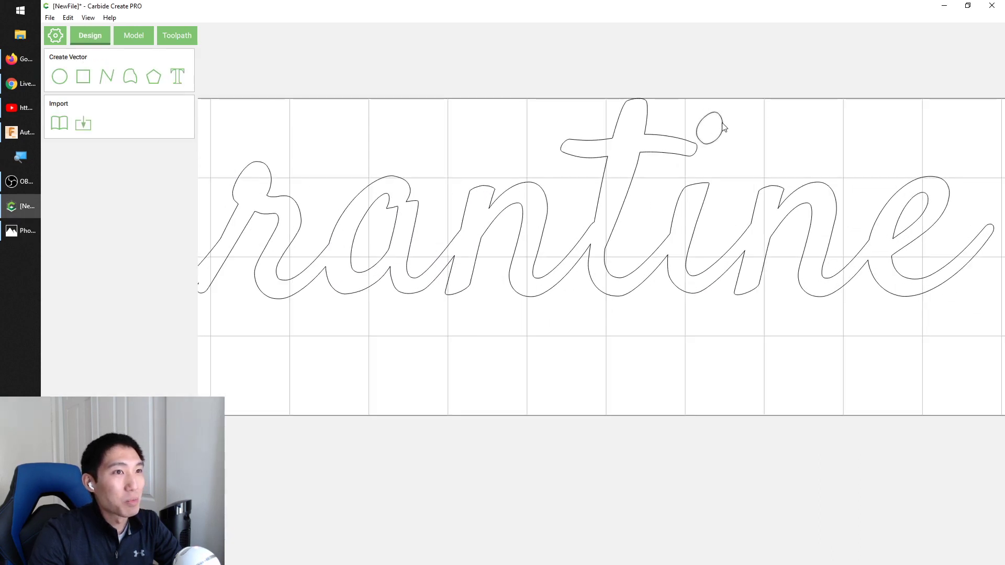
left_click(712, 144)
left_click_drag(709, 148, 702, 162)
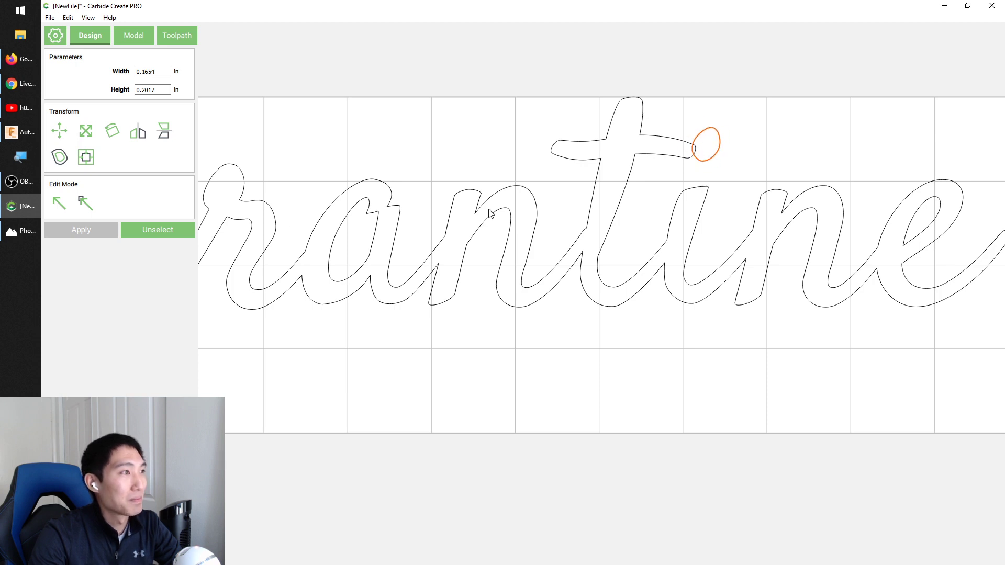
- Merge the dot of the "i" with the outer lettering outline using a Boolean Union, and deselect the result
left_click(145, 230)
scroll(634, 385, "down", 3)
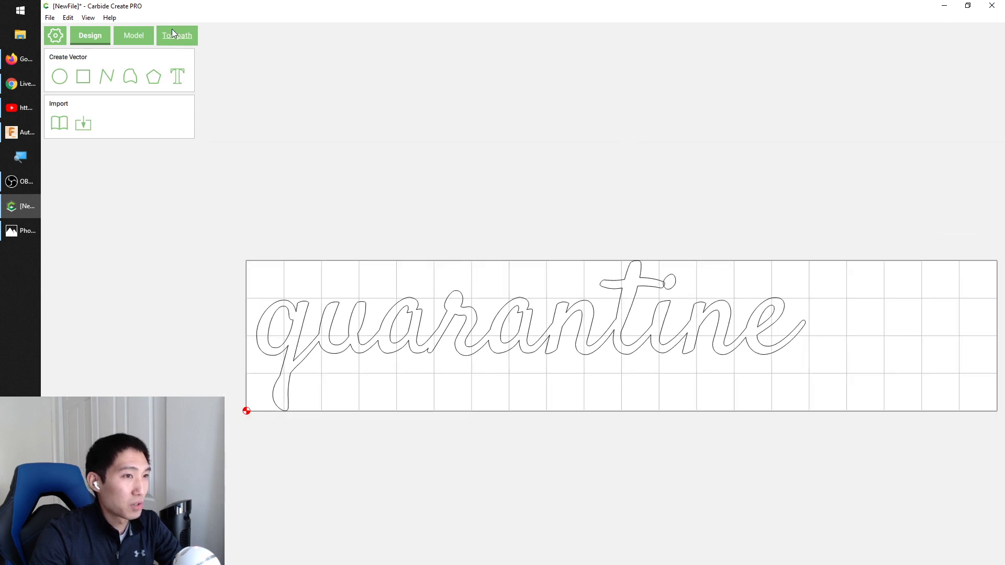
left_click(673, 286)
left_click(650, 280)
left_click(713, 258)
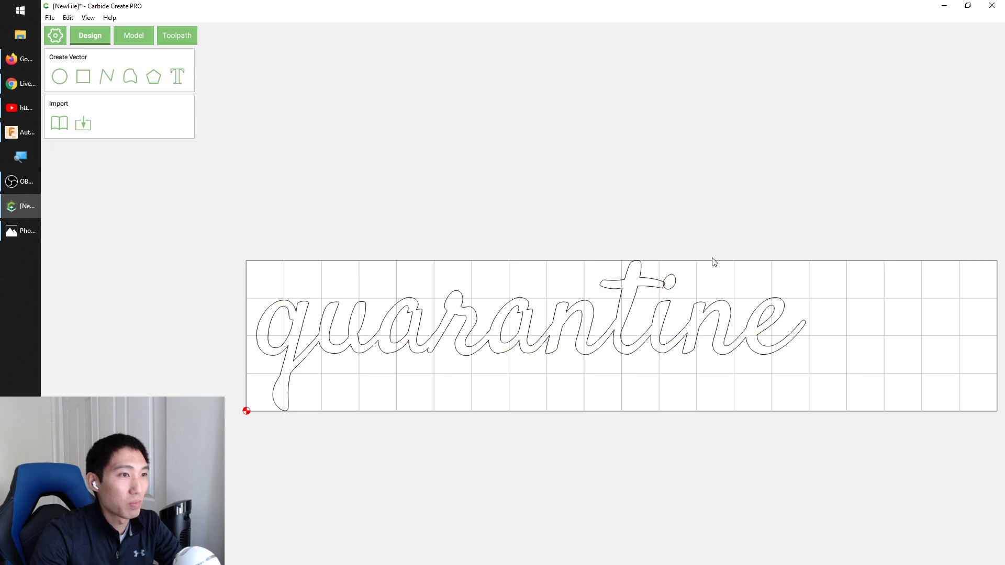
left_click(666, 288)
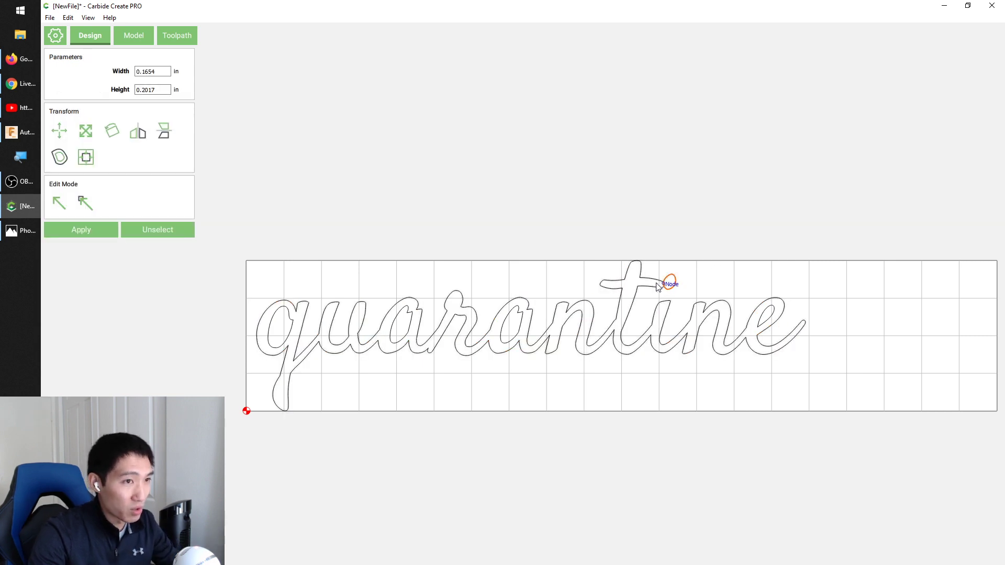
left_click(647, 277, "shift")
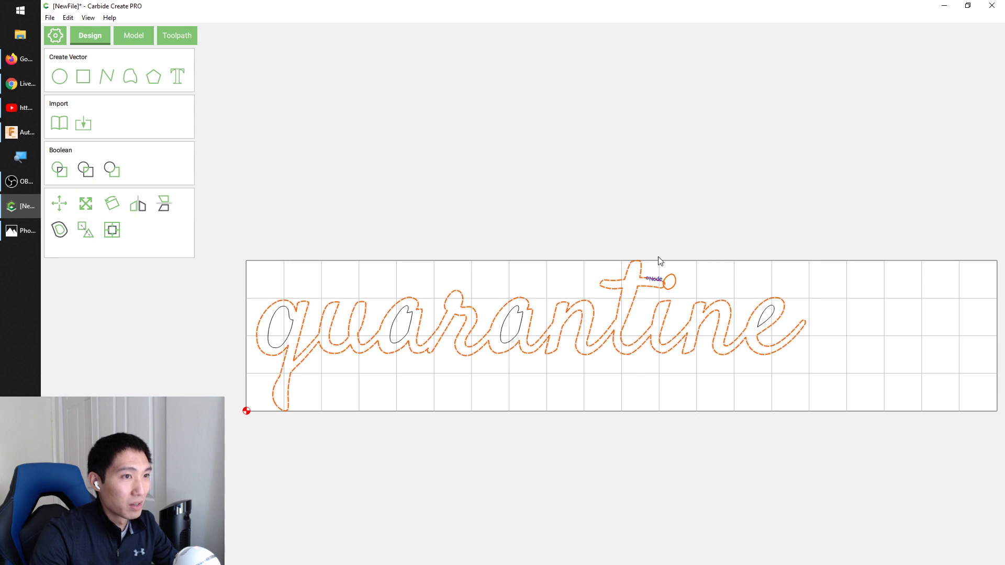
left_click(655, 271)
left_click(643, 276)
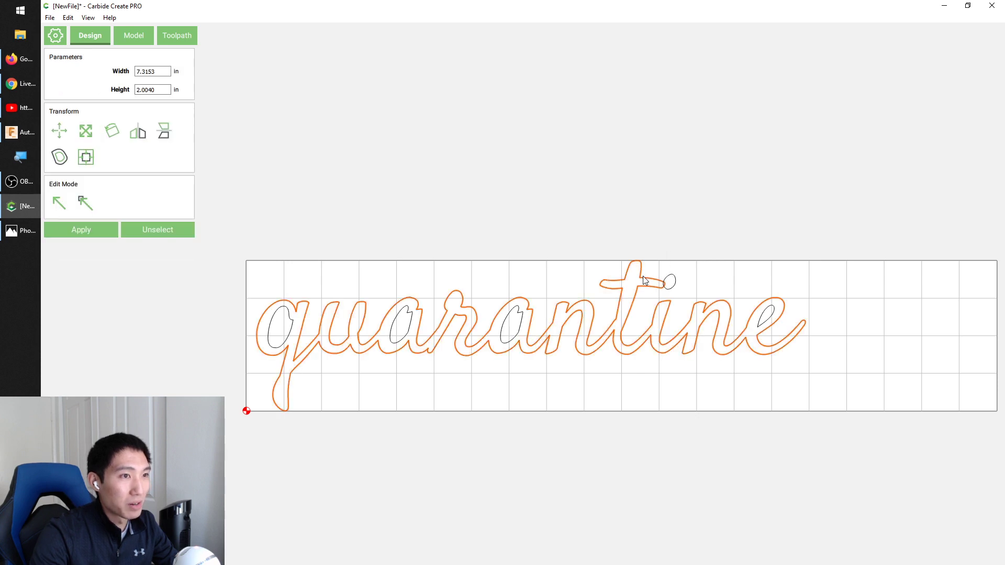
left_click(670, 281, "shift")
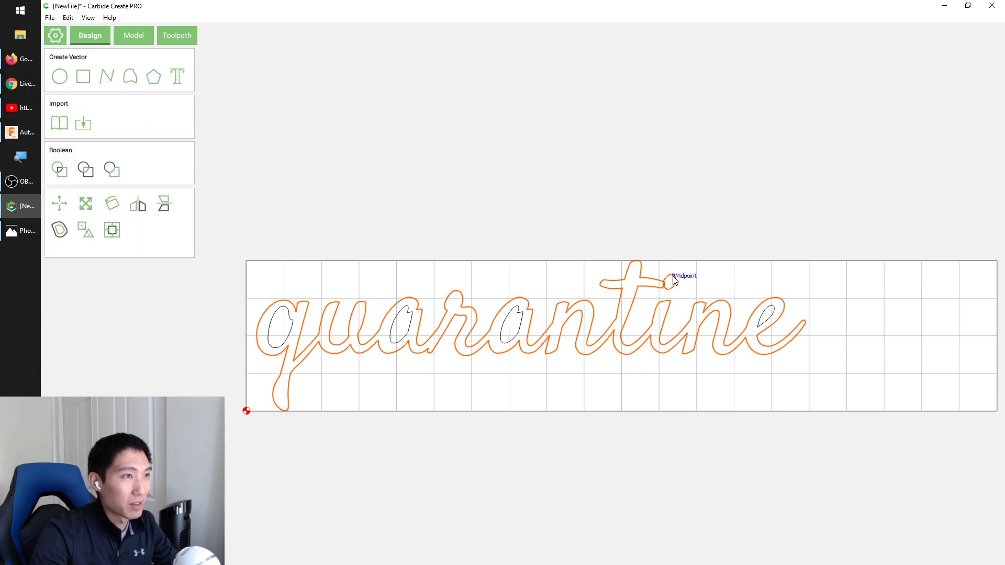
left_click(64, 176)
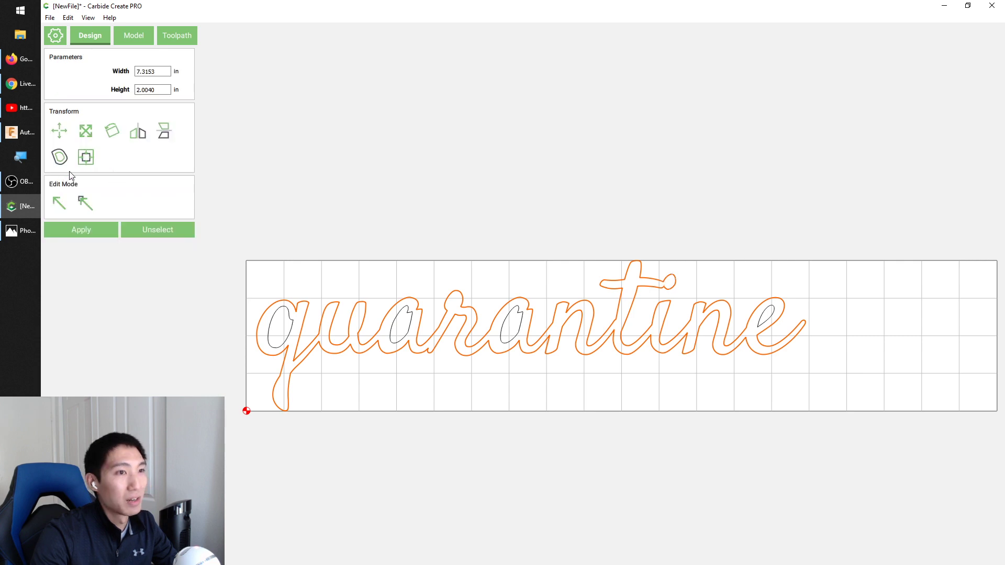
scroll(673, 288, "up", 3)
scroll(671, 289, "up", 2)
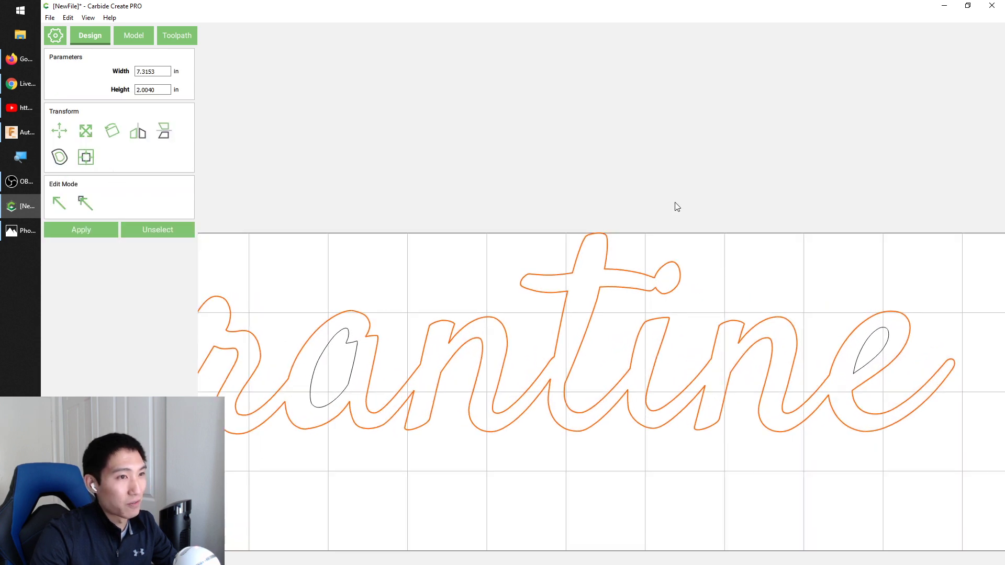
left_click(679, 200)
- Create a contour toolpath on the outer lettering outline with Outside / Right offset and name it "Outer Cutout"
left_click(178, 36)
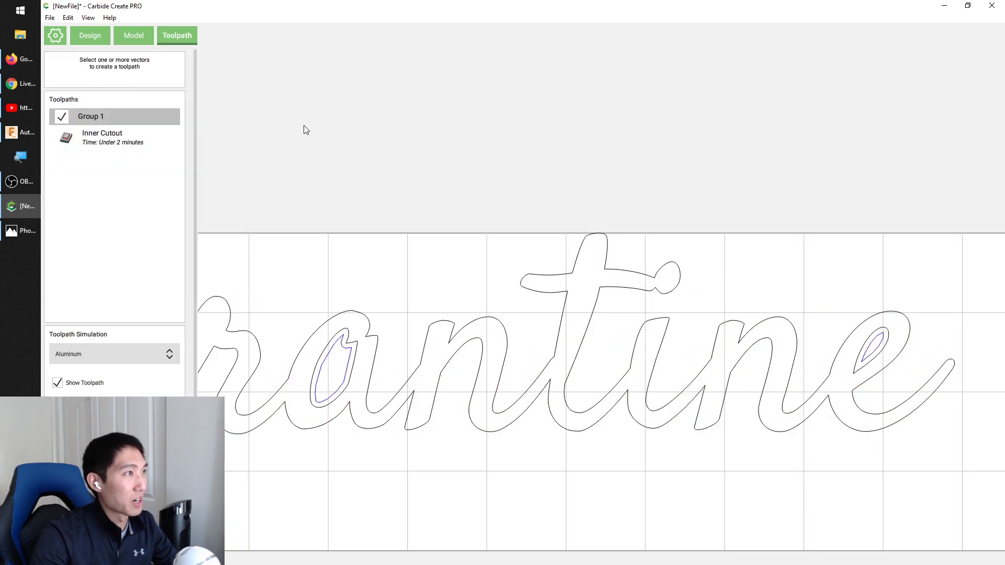
scroll(411, 157, "down", 3)
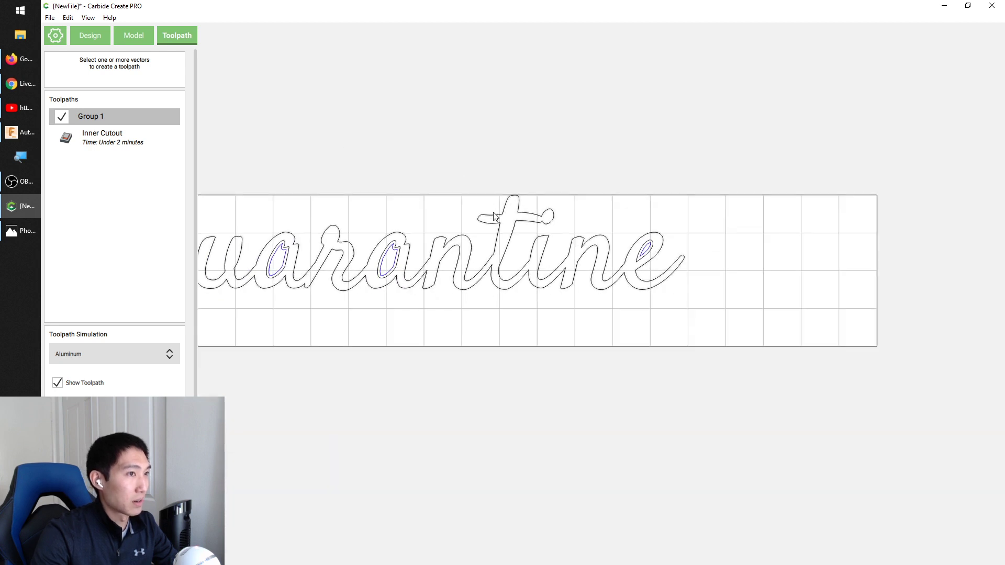
left_click(495, 217)
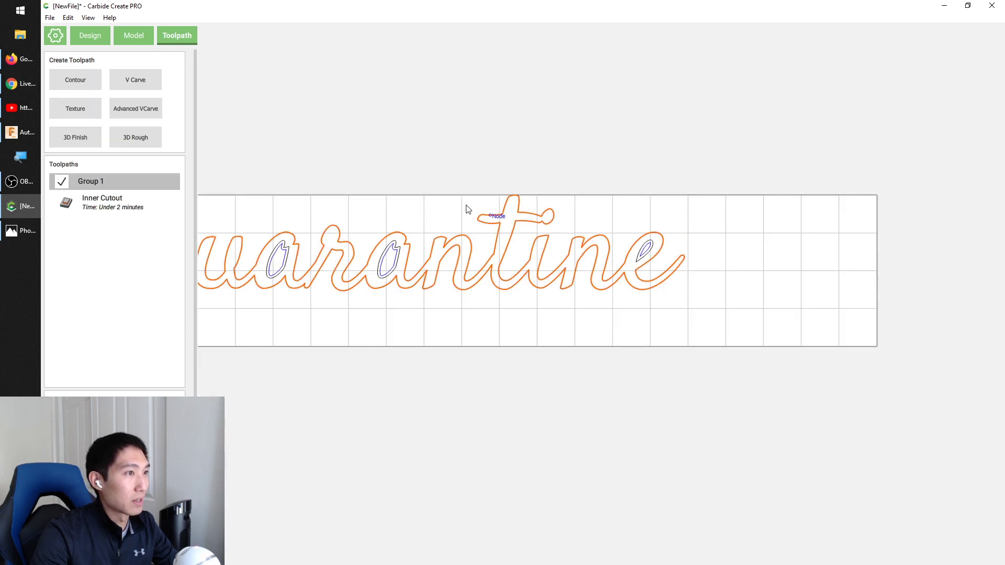
left_click(72, 84)
left_click(61, 297)
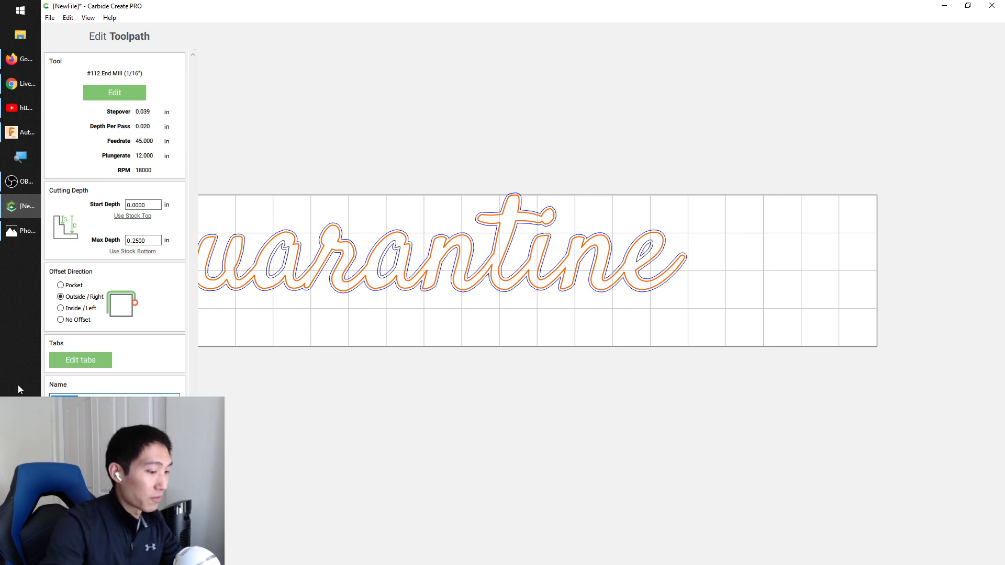
type("...")
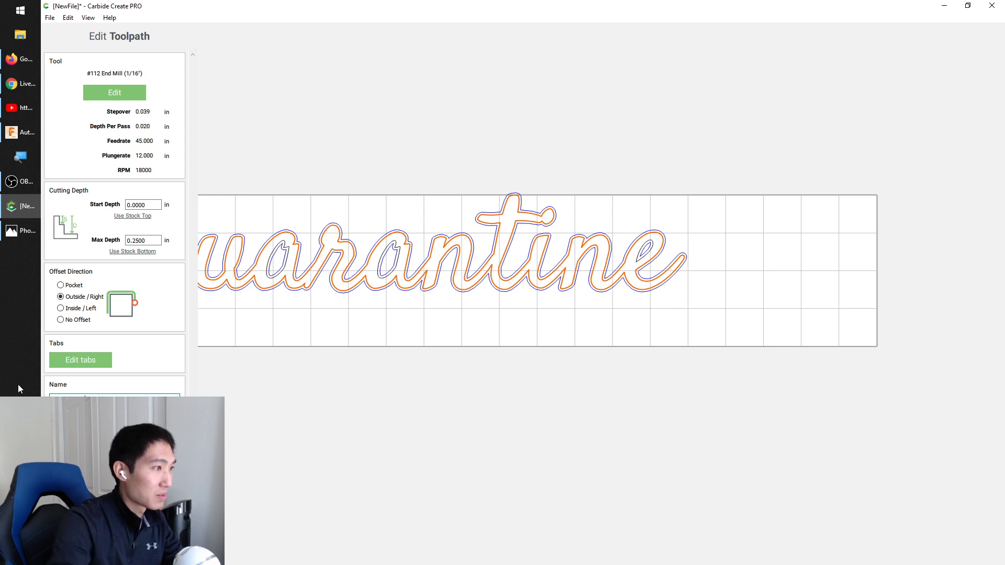
key("Return")
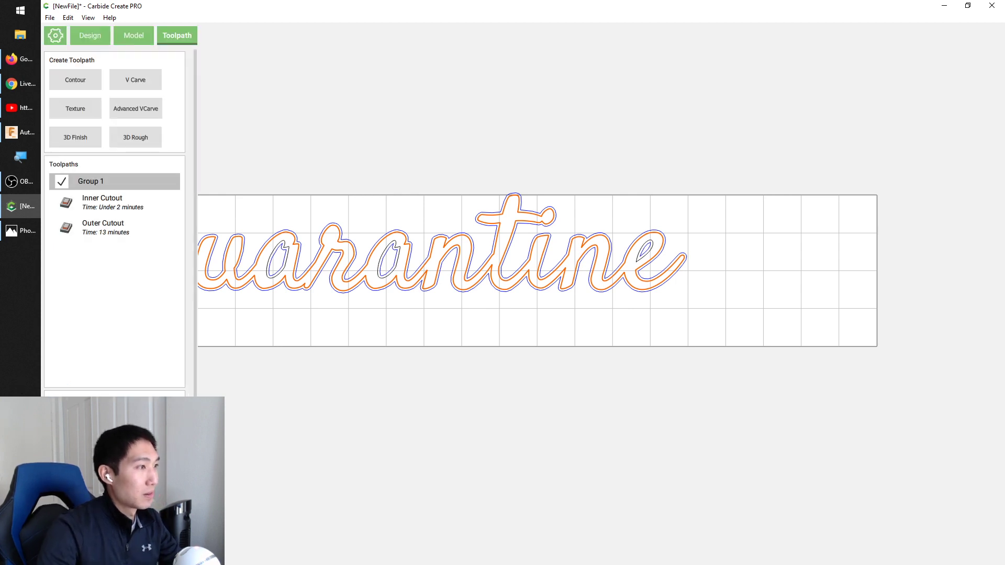
- Review the settings of the Inner Cutout toolpath, accept them and deselect the vectors
double_click(102, 202)
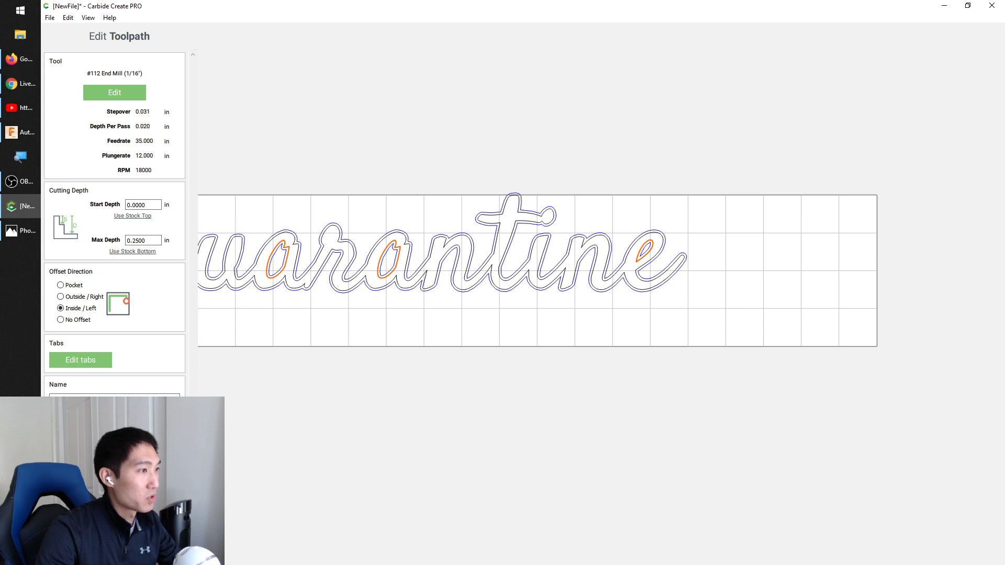
key("Return")
left_click(378, 380)
- Show the toolpath simulation with Pine as the material and view the board at an angle
scroll(800, 375, "down", 3)
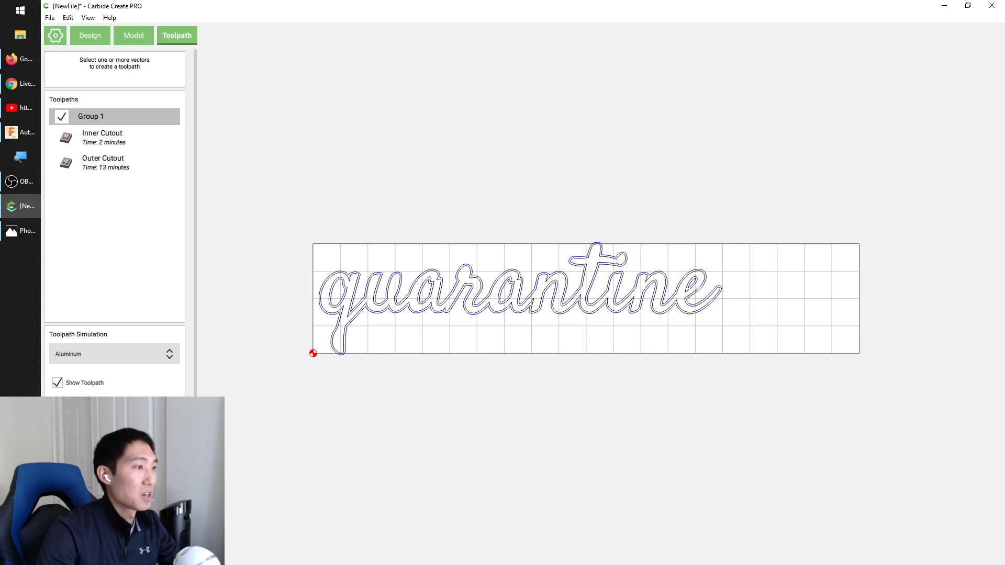
left_click(114, 411)
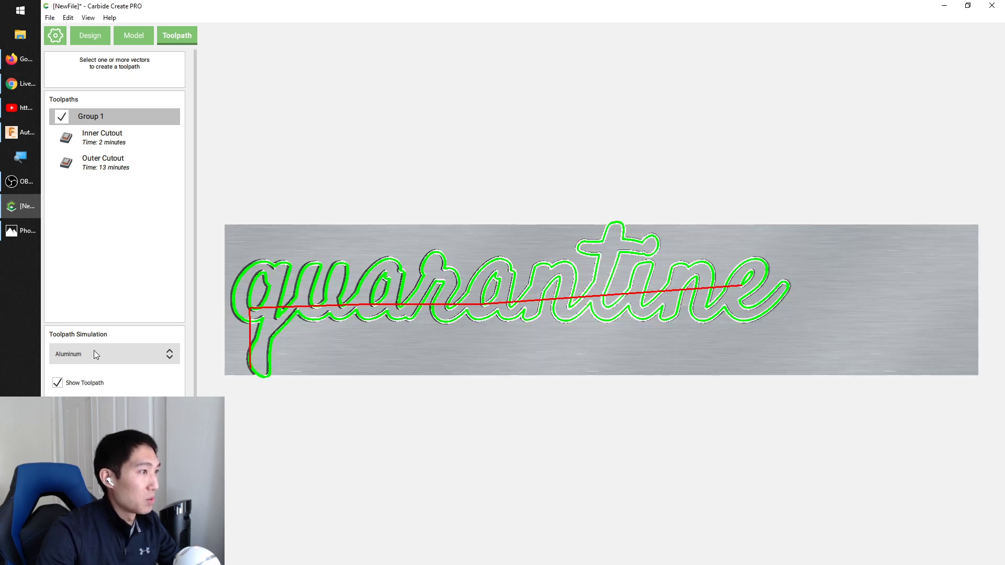
left_click(99, 357)
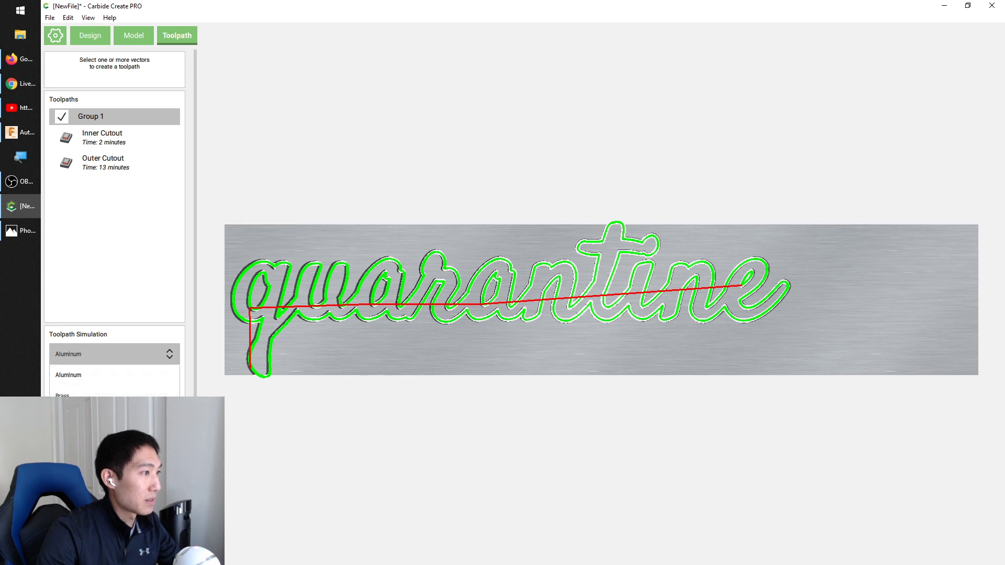
left_click(114, 459)
left_click_drag(425, 364, 230, 177)
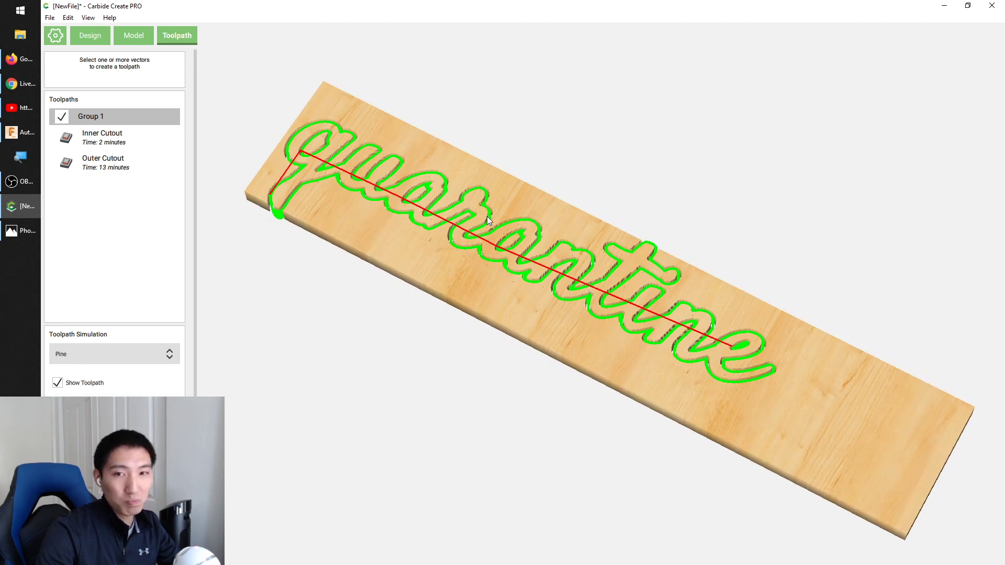
- Hide the toolpath lines and examine the simulated cutout from different angles
left_click(57, 383)
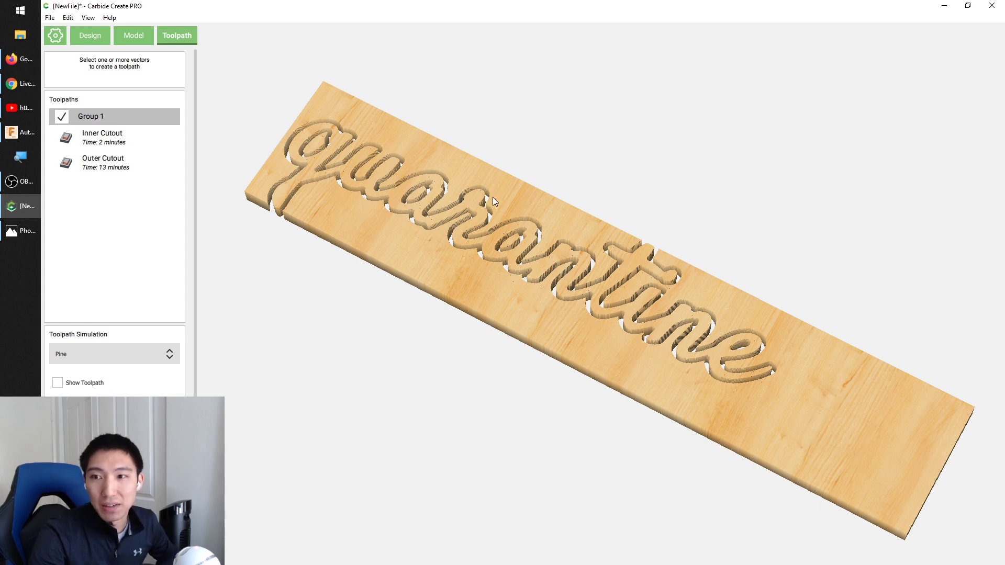
left_click_drag(342, 178, 246, 213)
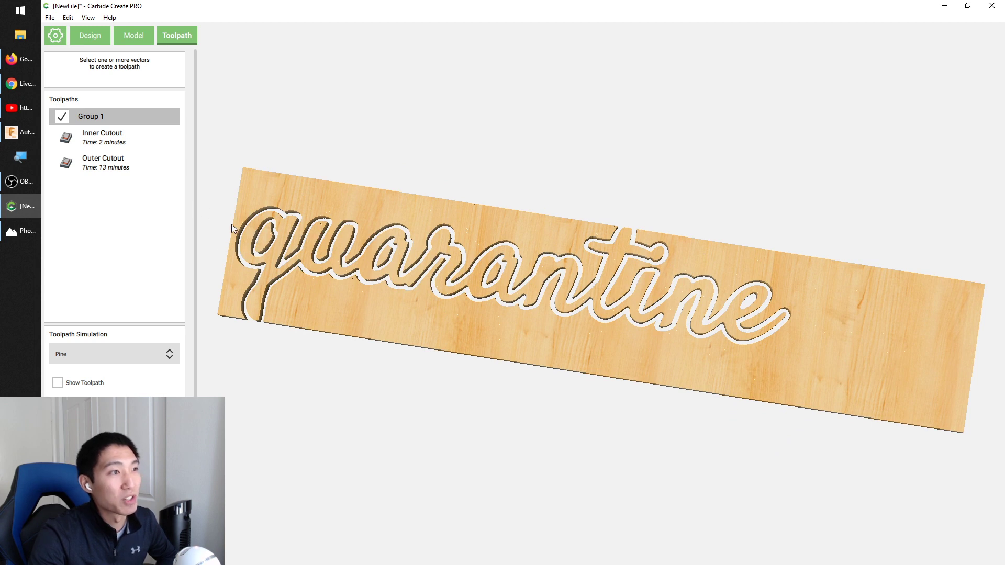
left_click_drag(396, 262, 361, 292)
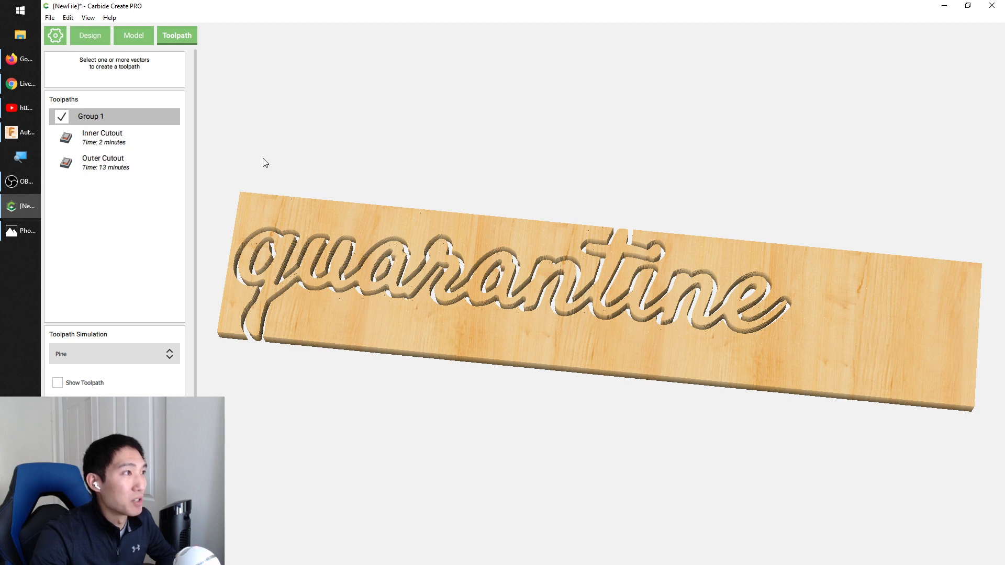
- Edit the Outer Cutout toolpath's tabs, placing one on the q's outer curve, one below its tail and one atop the "t"
right_click(124, 167)
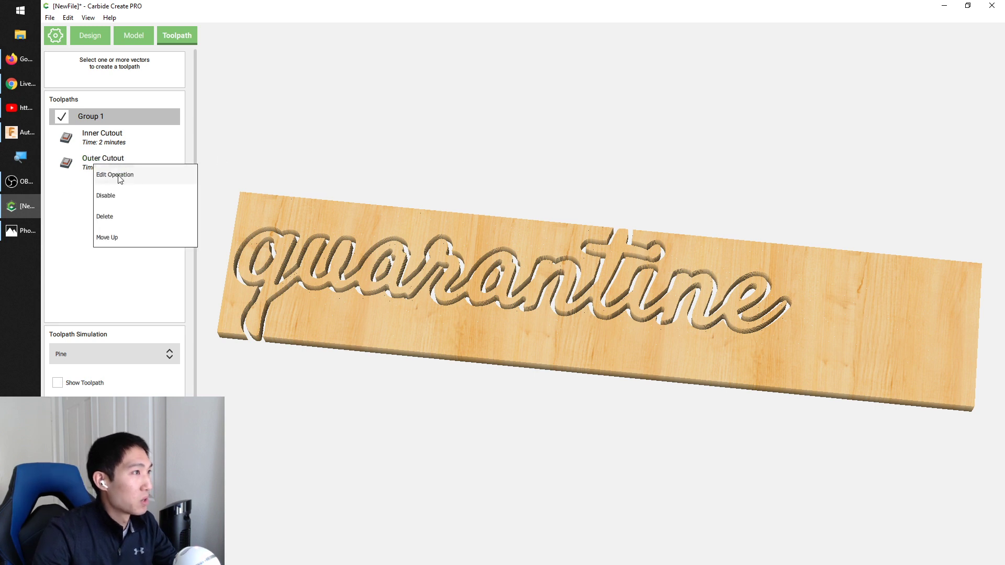
left_click(118, 176)
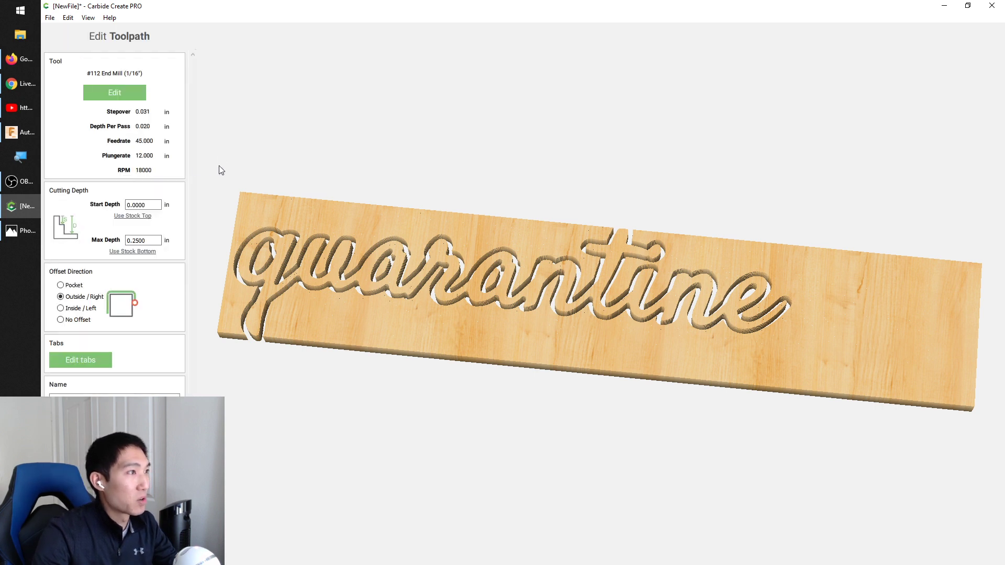
left_click(75, 364)
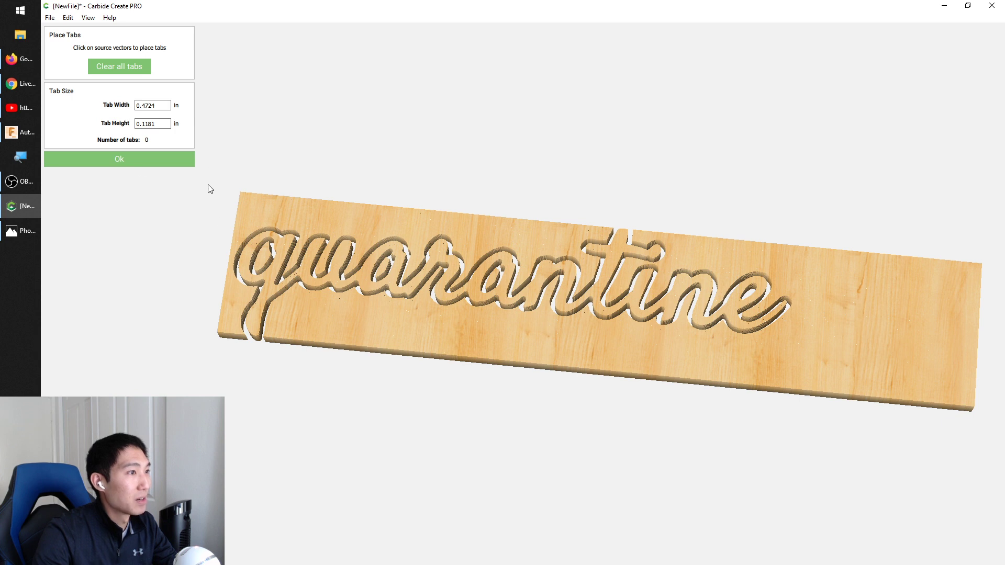
left_click(118, 159)
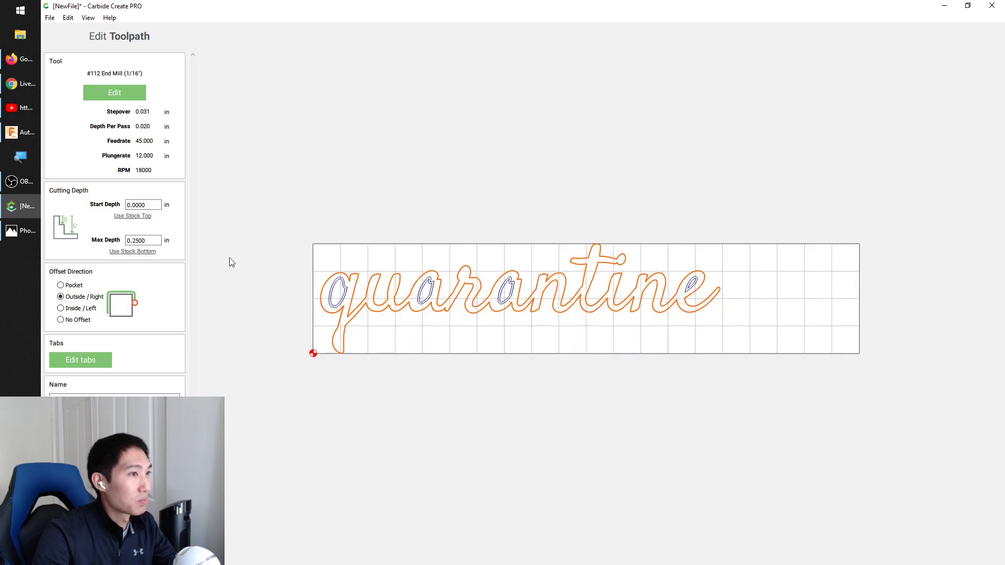
left_click(80, 360)
scroll(399, 305, "down", 1)
scroll(370, 300, "up", 3)
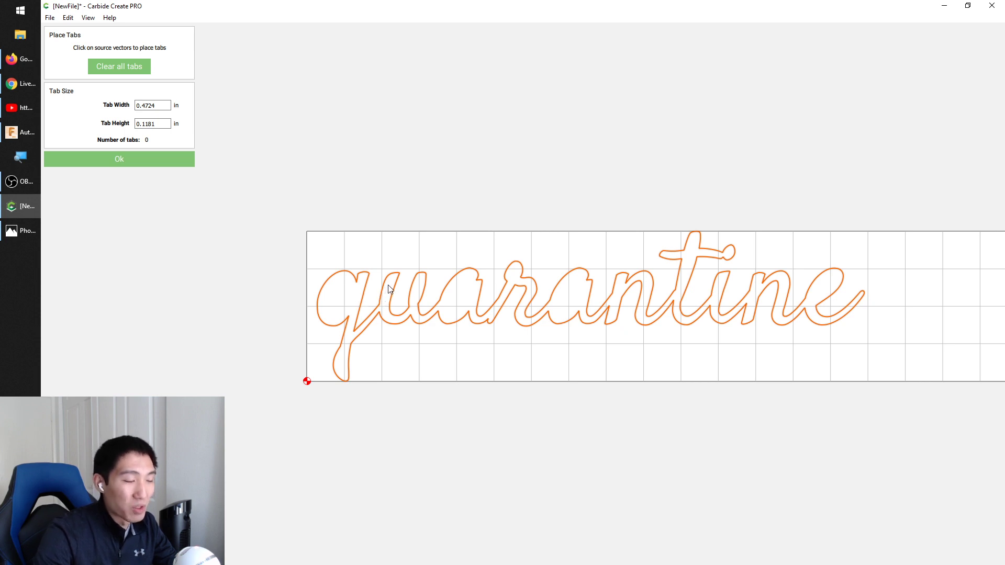
left_click(324, 285)
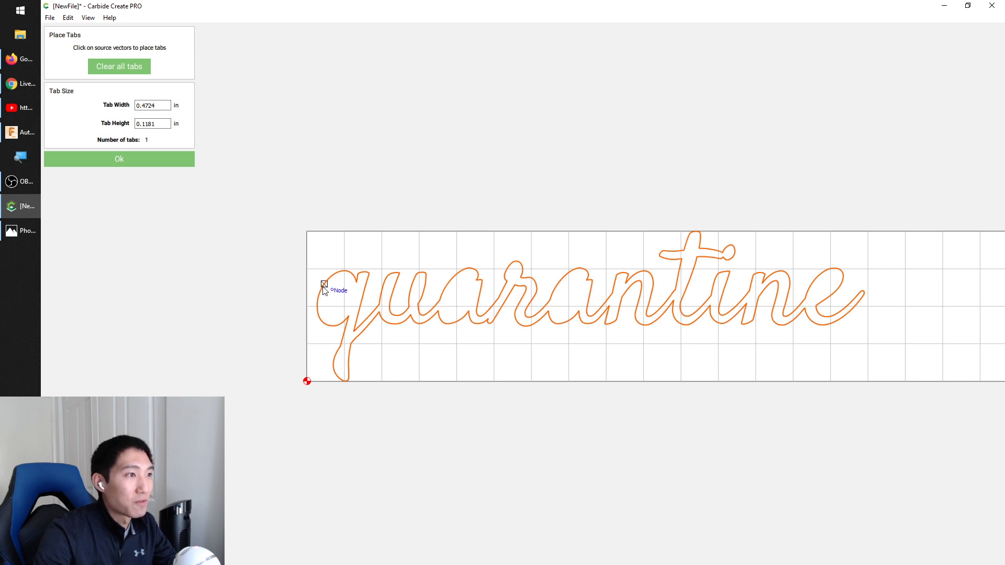
left_click(343, 381)
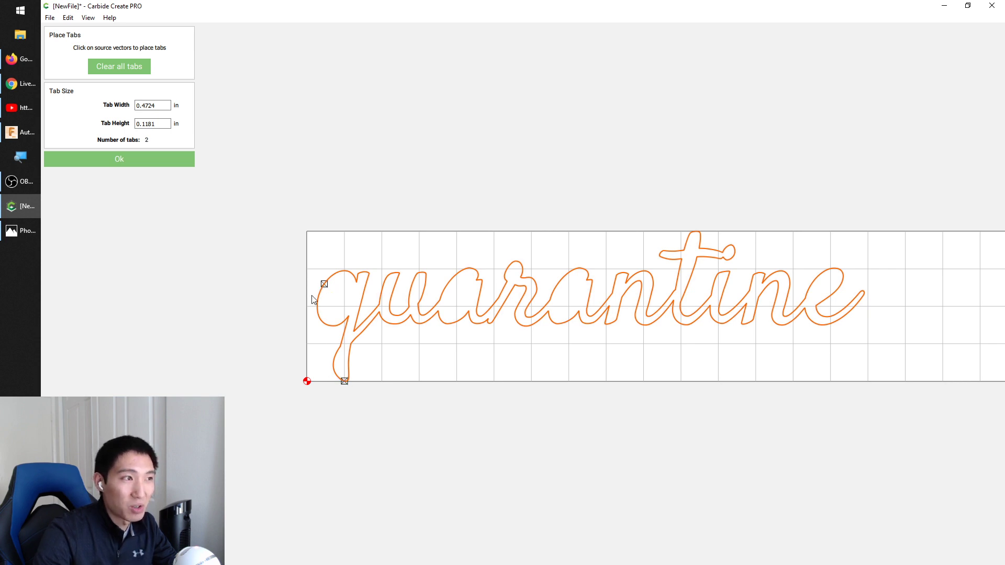
left_click(695, 231)
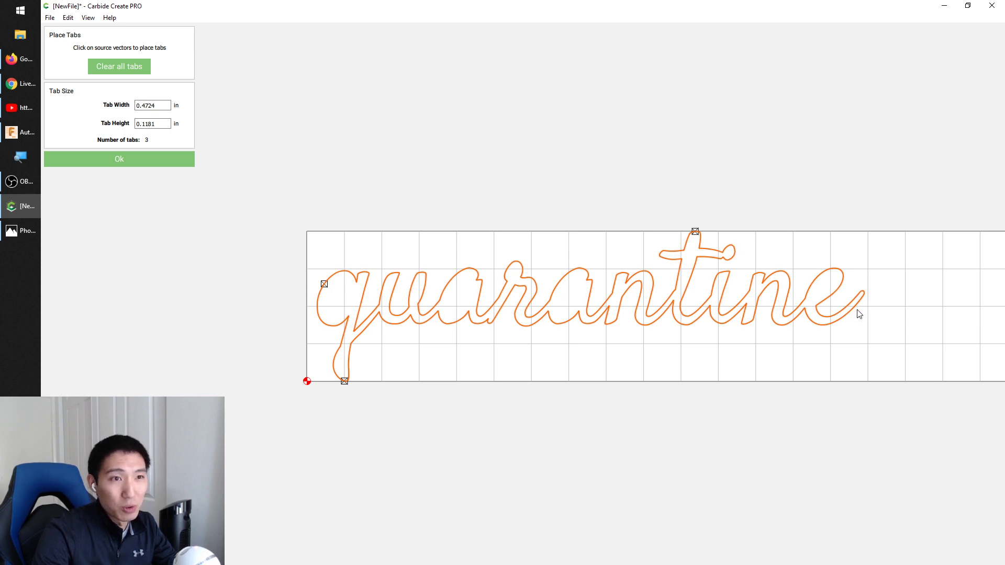
- Place five more tabs on the outline: the e's tail, atop the last "n", below the second "a", and below and atop the first "a"
scroll(863, 313, "down", 2)
scroll(866, 313, "up", 2)
scroll(866, 312, "up", 5)
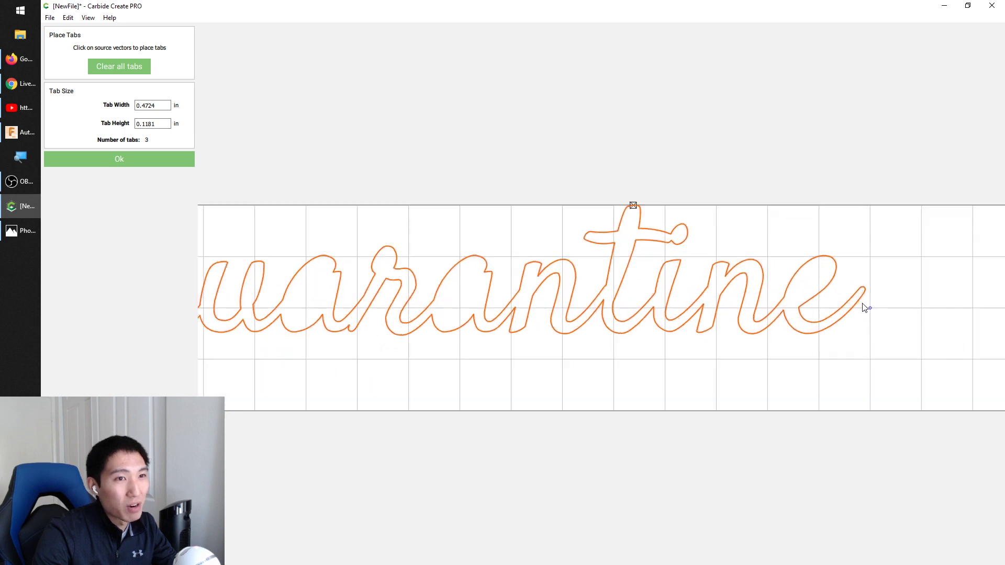
left_click(848, 305)
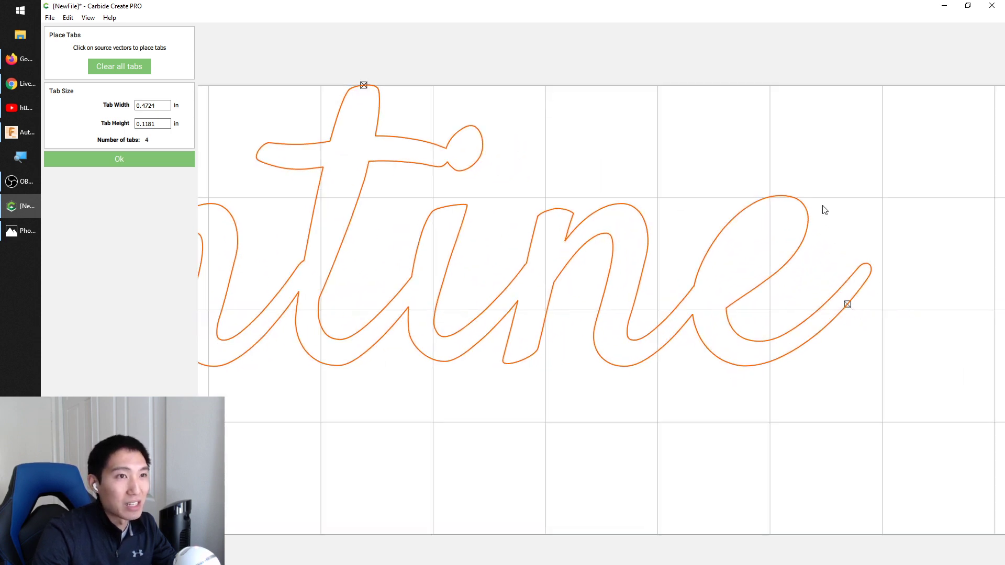
left_click(625, 204)
scroll(835, 215, "down", 5)
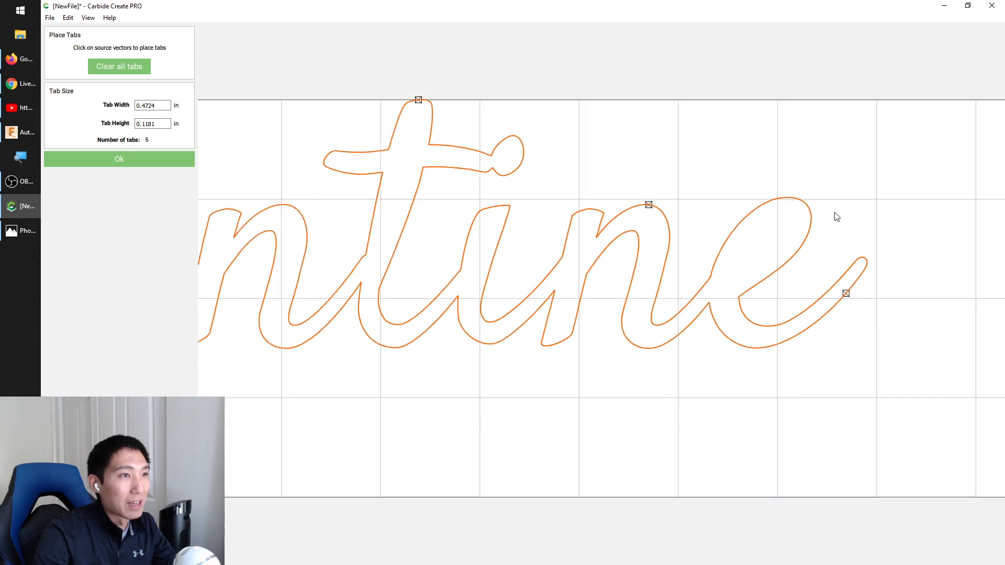
left_click(391, 292)
scroll(602, 325, "down", 3)
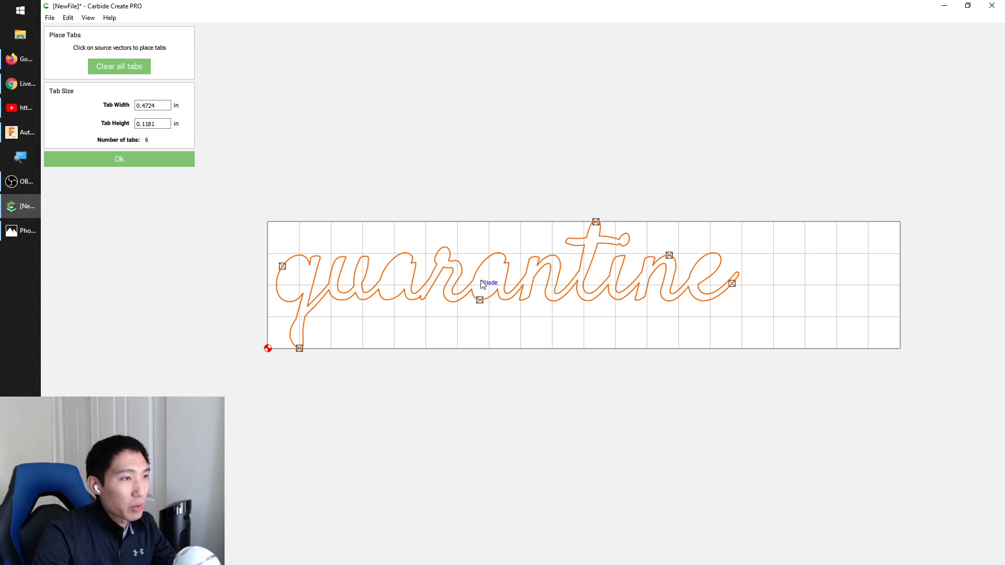
left_click(386, 303)
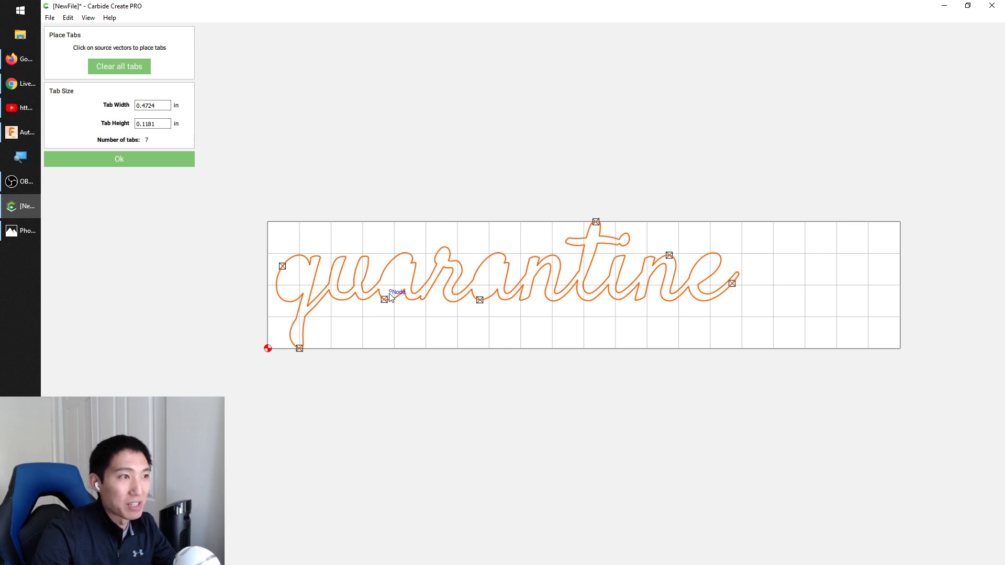
left_click(402, 253)
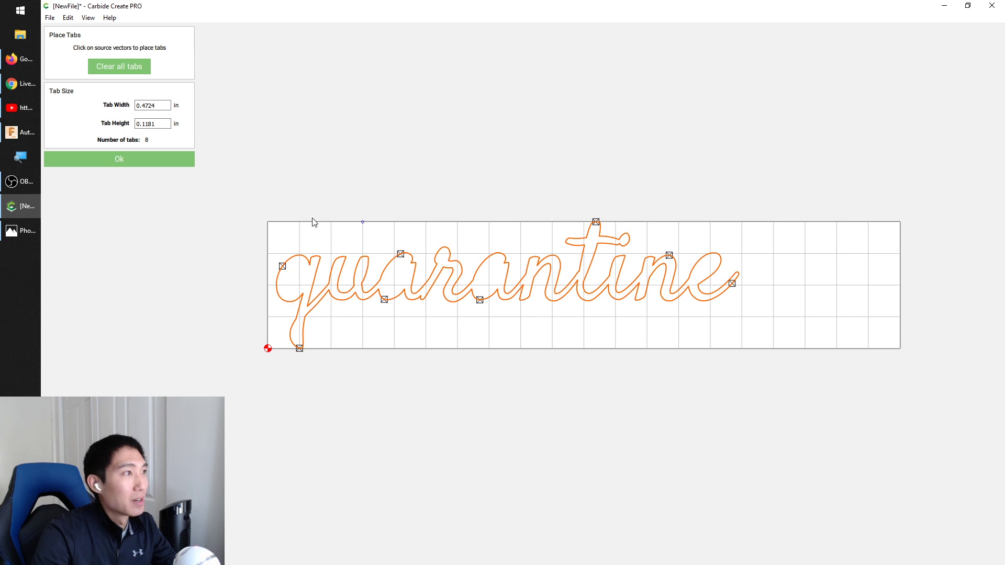
- Set the tab width to 0.2 in and the tab height to 0.05 in, and accept the tabs
double_click(161, 108)
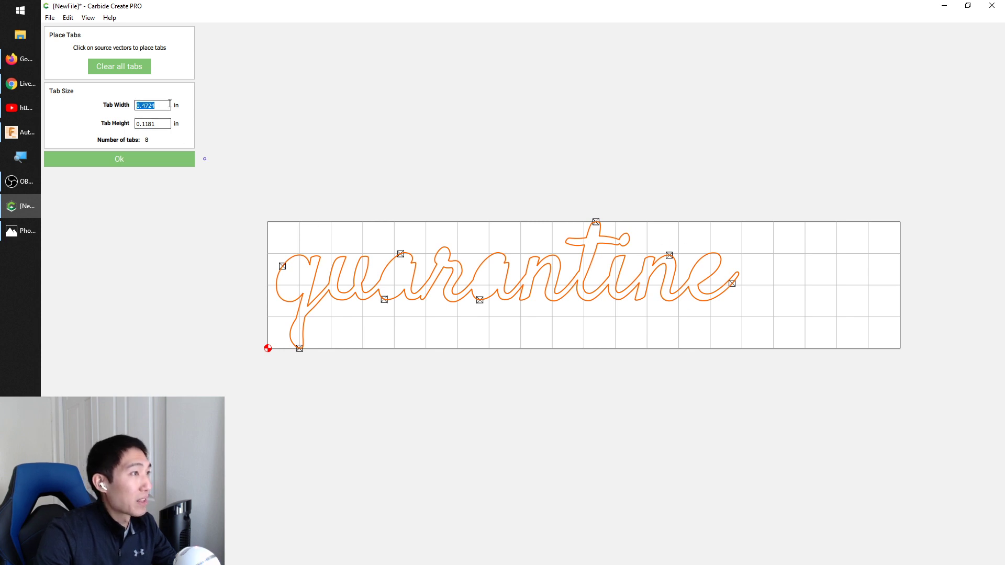
type(".2")
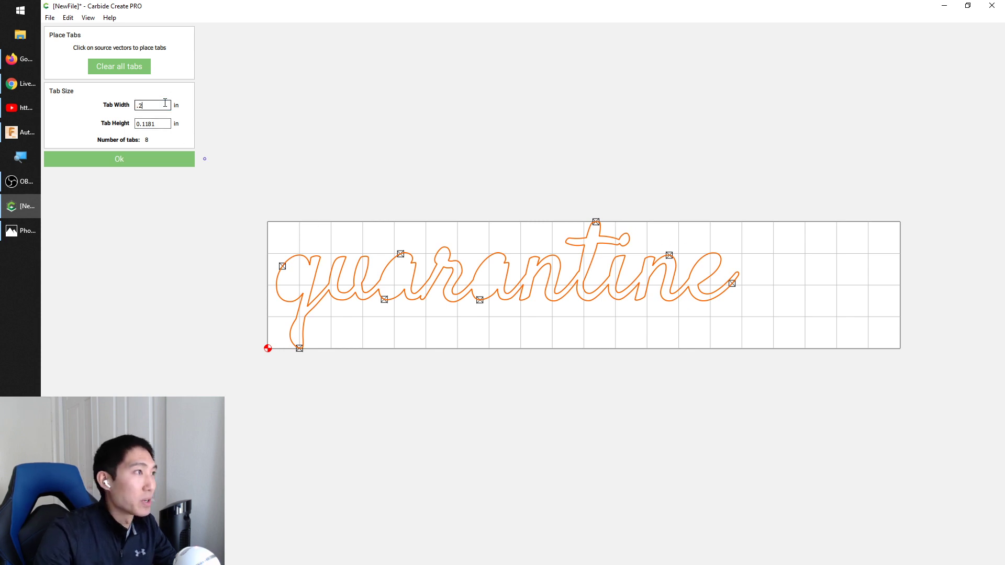
left_click_drag(140, 121, 174, 126)
left_click(160, 124)
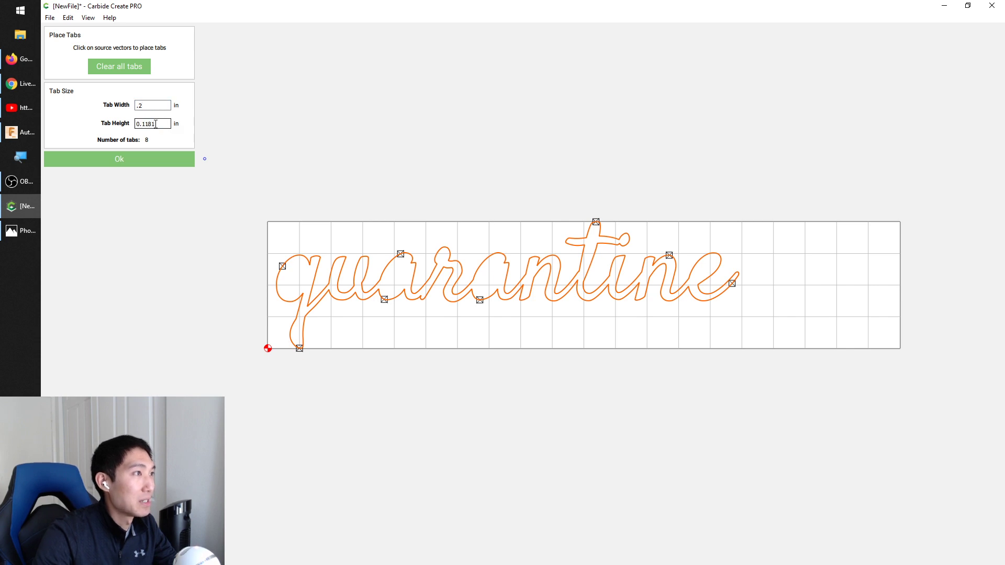
type("05")
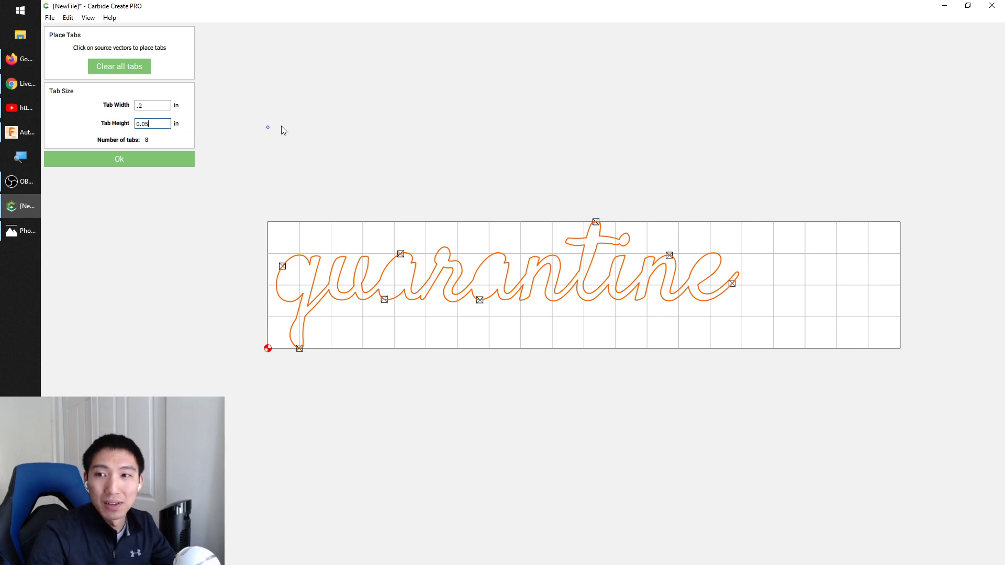
left_click(118, 162)
- Show the toolpath simulation and tilt the board to examine the tabs around the lettering
left_click(79, 550)
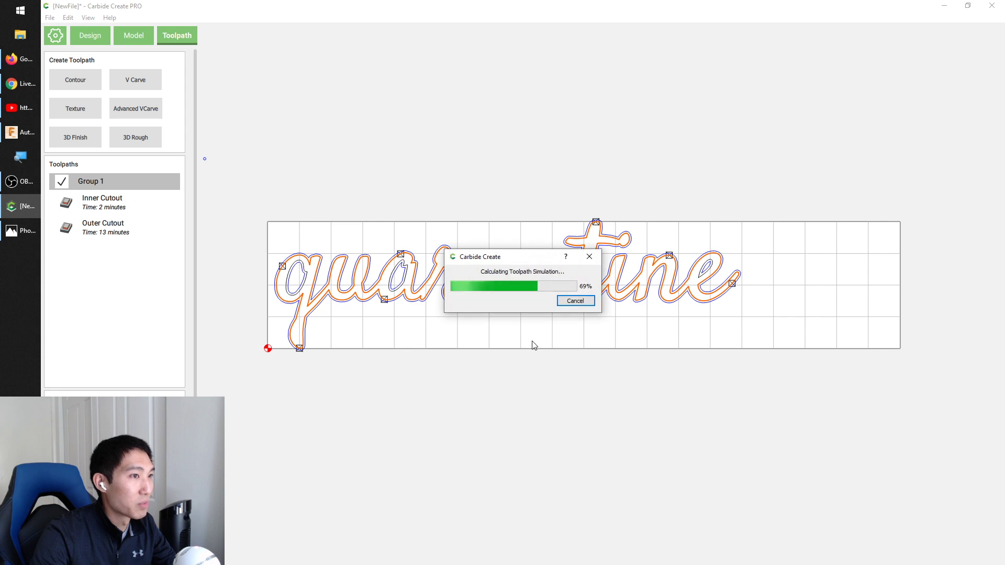
left_click_drag(423, 347, 428, 407)
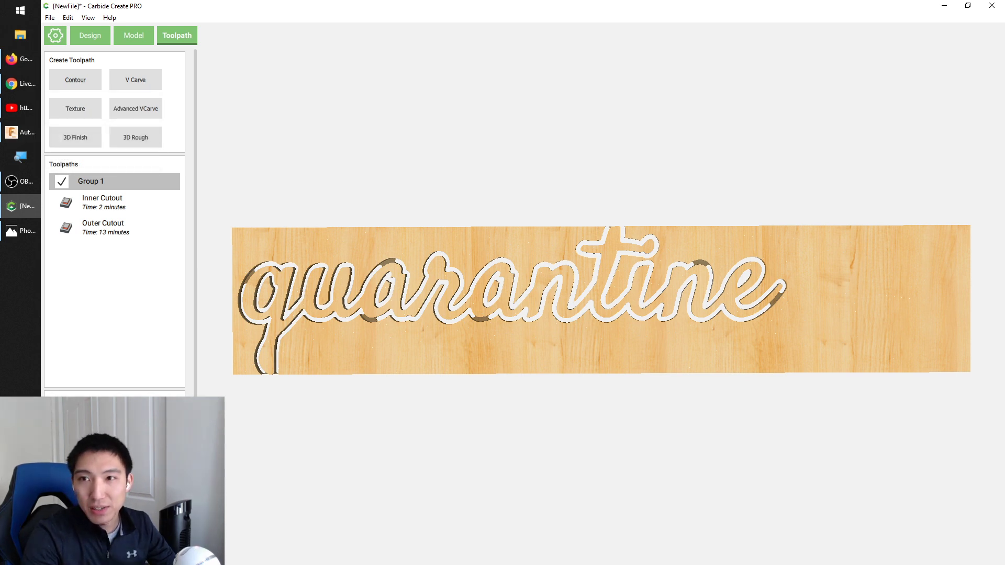
left_click(20, 107)
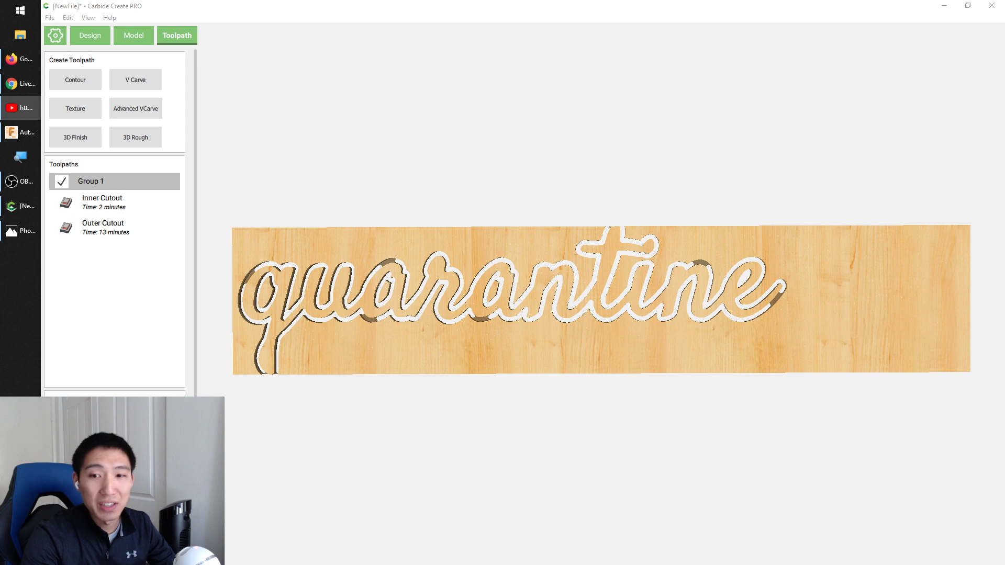
left_click(366, 117)
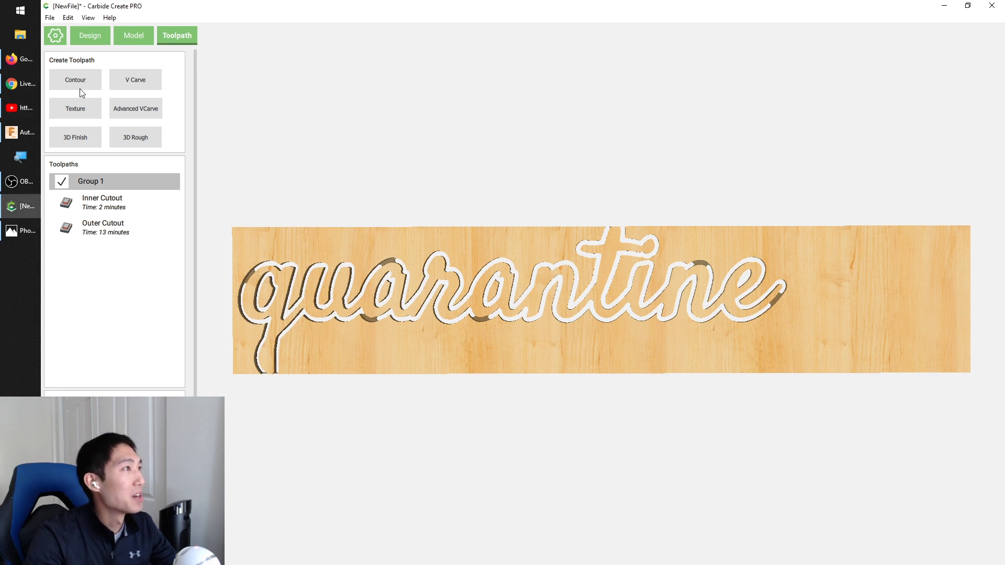
- Switch to Autodesk Fusion 360, open the Demo Pieces folder and start a sketch on the horizontal plane
left_click(21, 137)
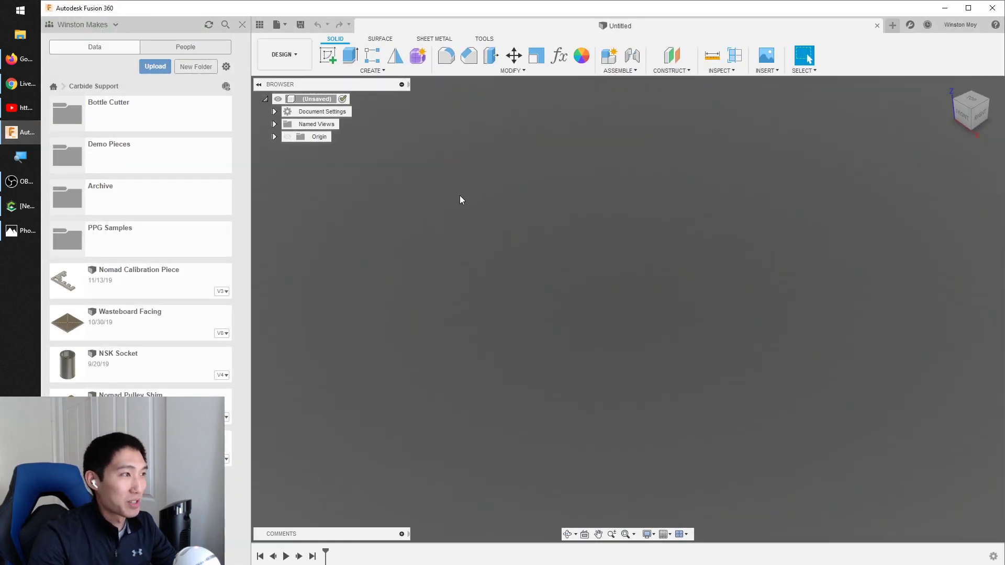
left_click(184, 162)
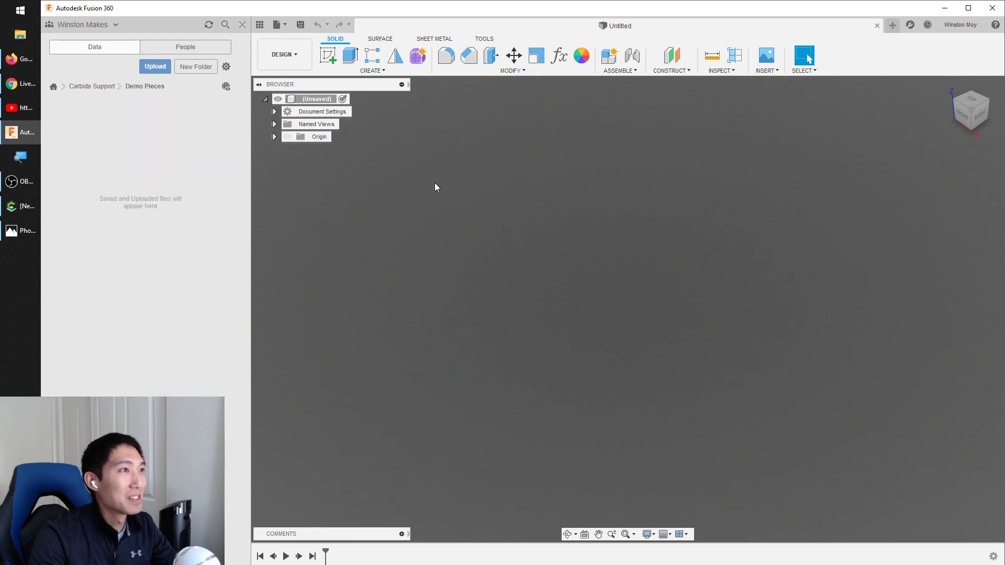
left_click(321, 62)
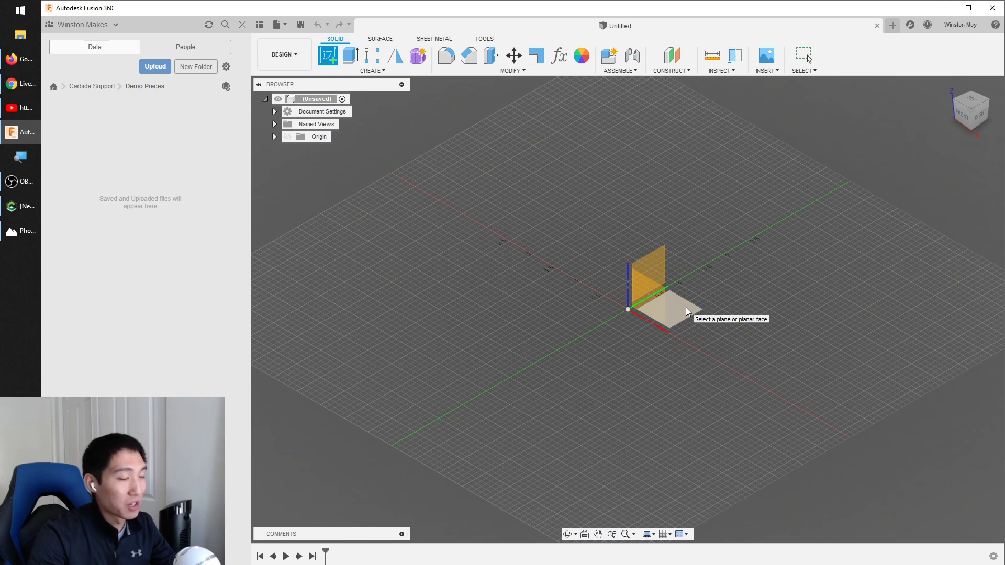
left_click(687, 311)
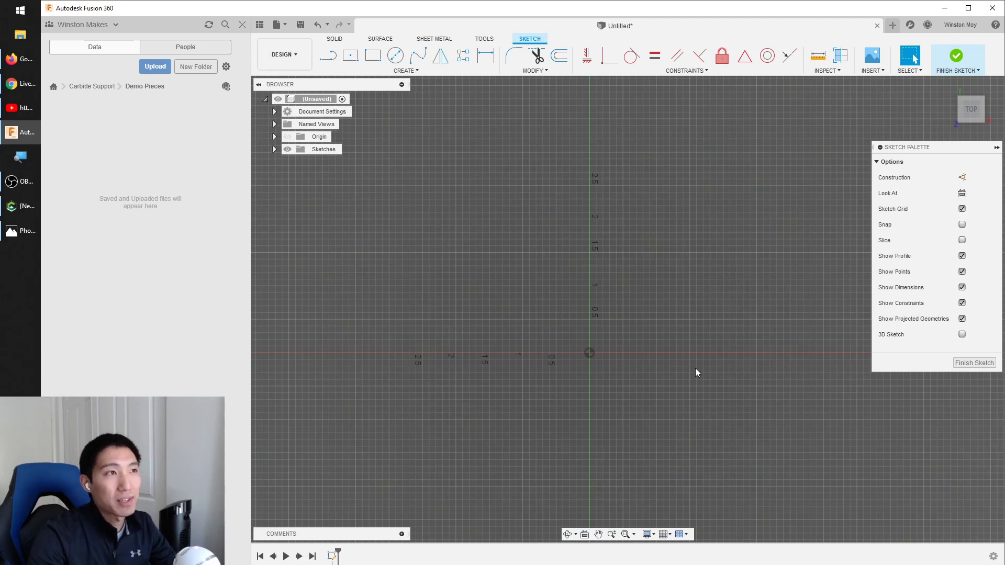
- Start a sketch text just above the origin and browse the font list down to the script fonts
left_click(409, 70)
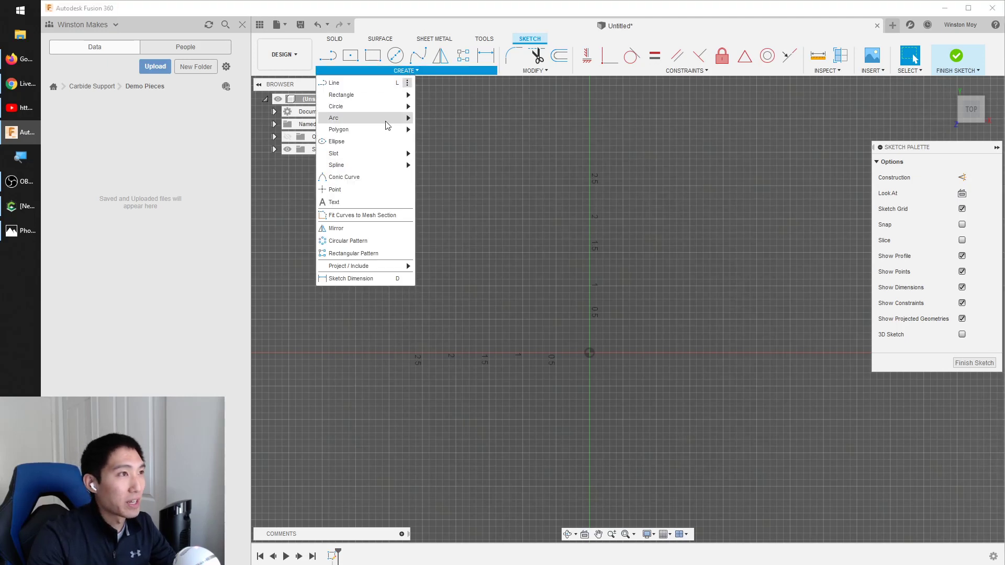
left_click(382, 202)
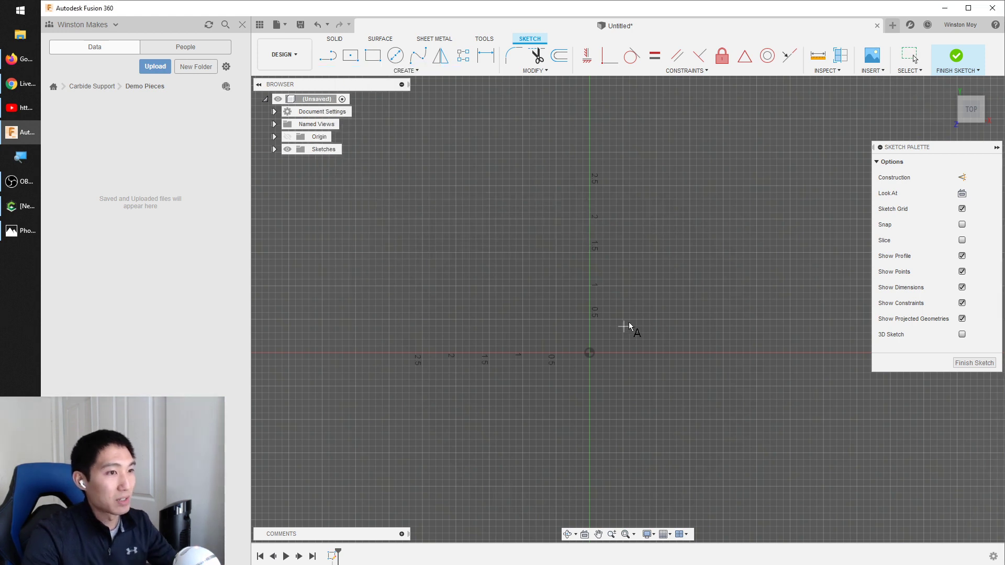
left_click(583, 313)
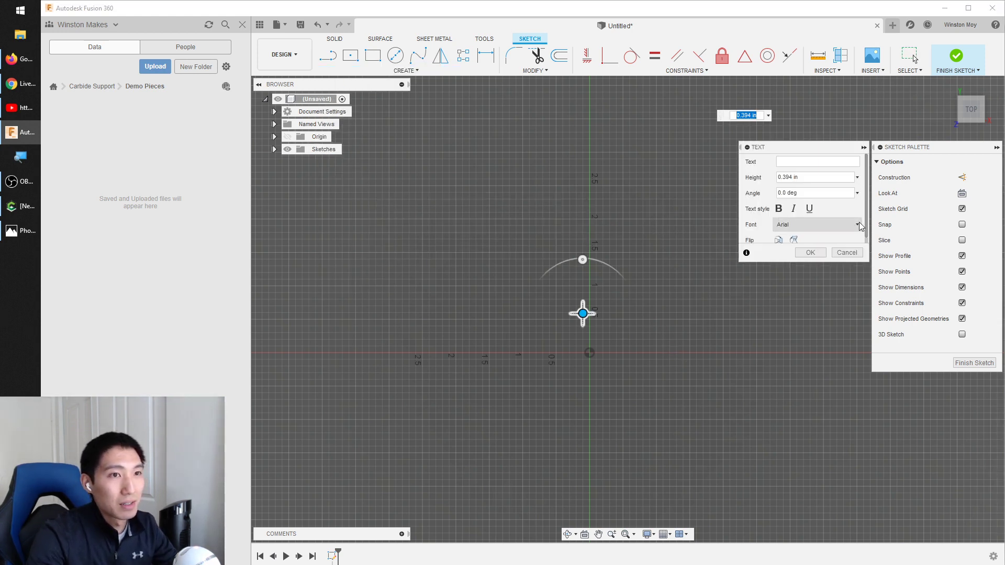
left_click(858, 225)
left_click_drag(859, 240, 853, 298)
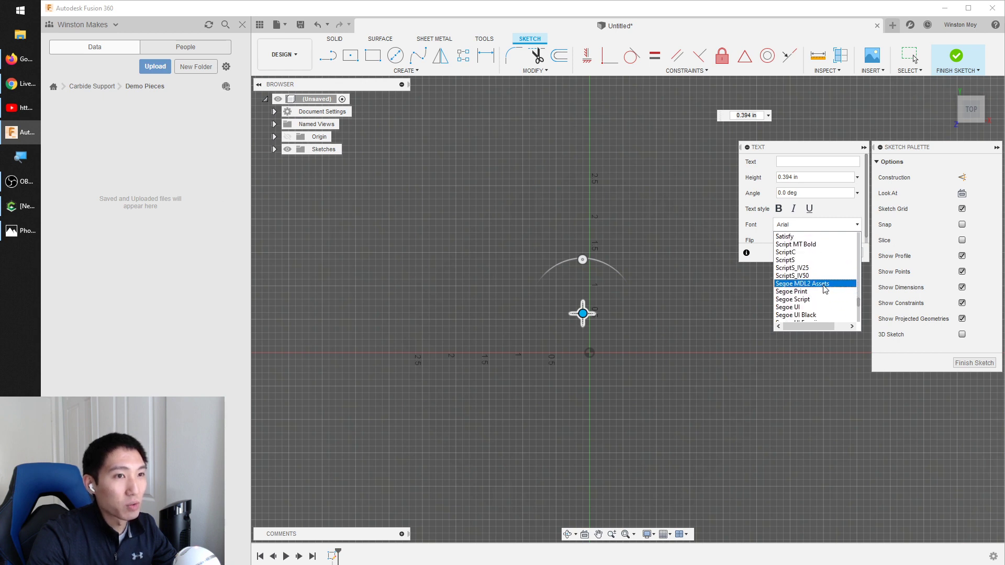
- Switch to Carbide Create, place a new text object above the stock, browse the available fonts and deselect the text
left_click(21, 206)
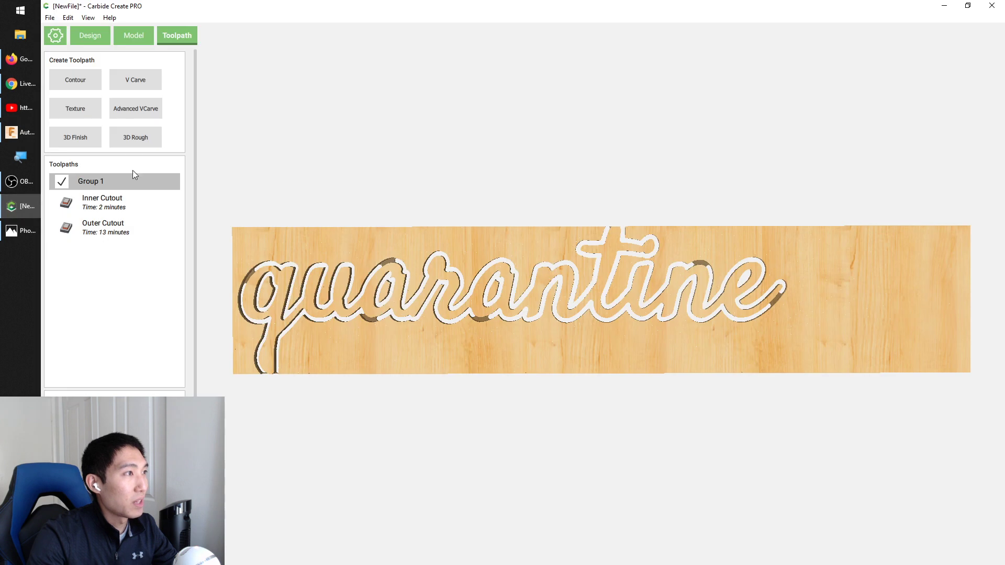
left_click(96, 40)
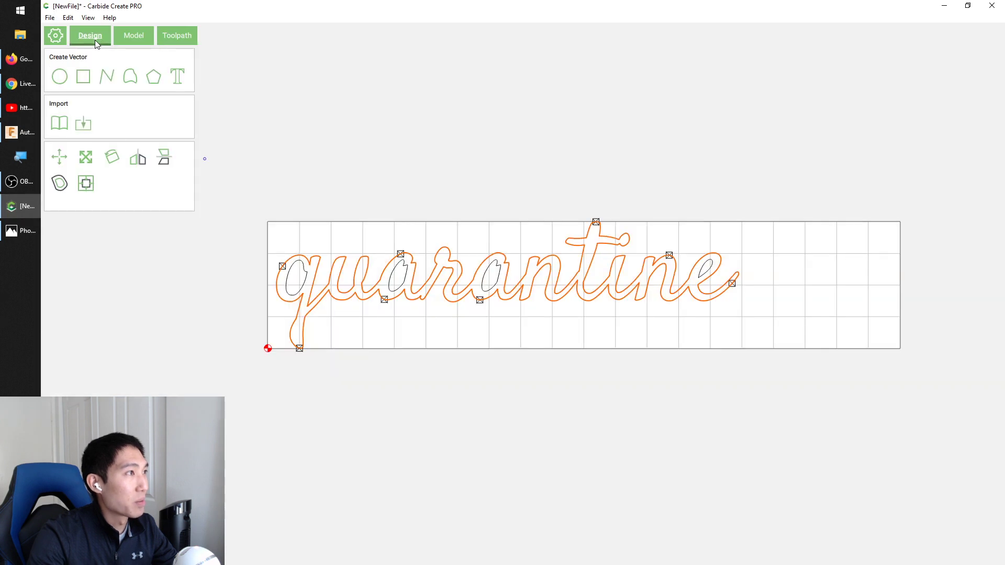
left_click(178, 79)
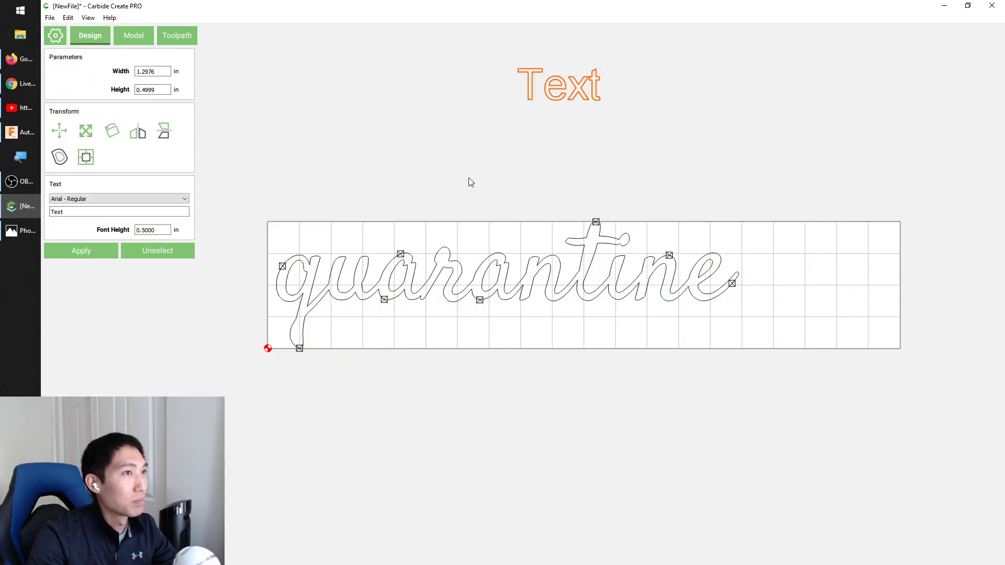
left_click(141, 199)
scroll(131, 314, "down", 8)
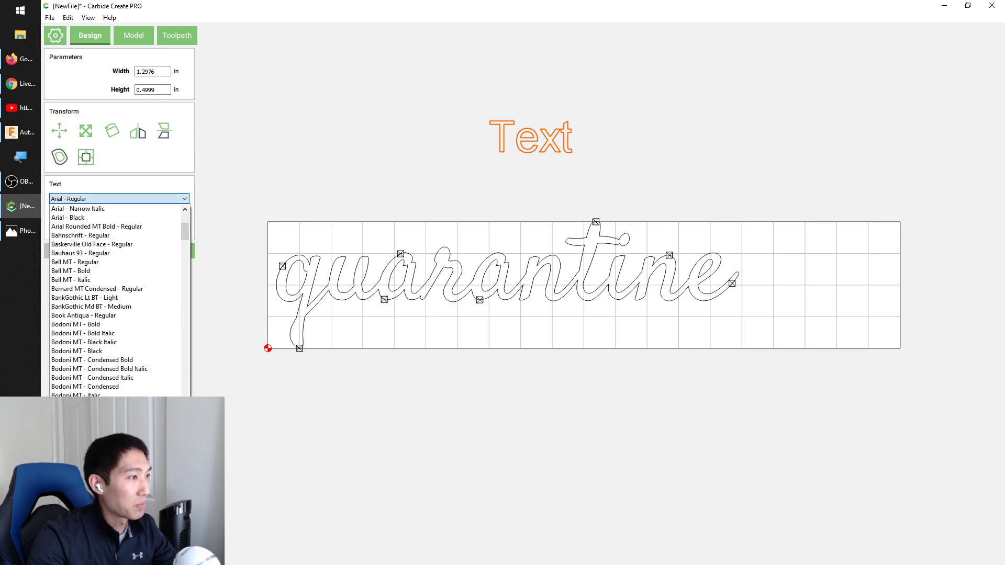
left_click_drag(186, 242, 187, 211)
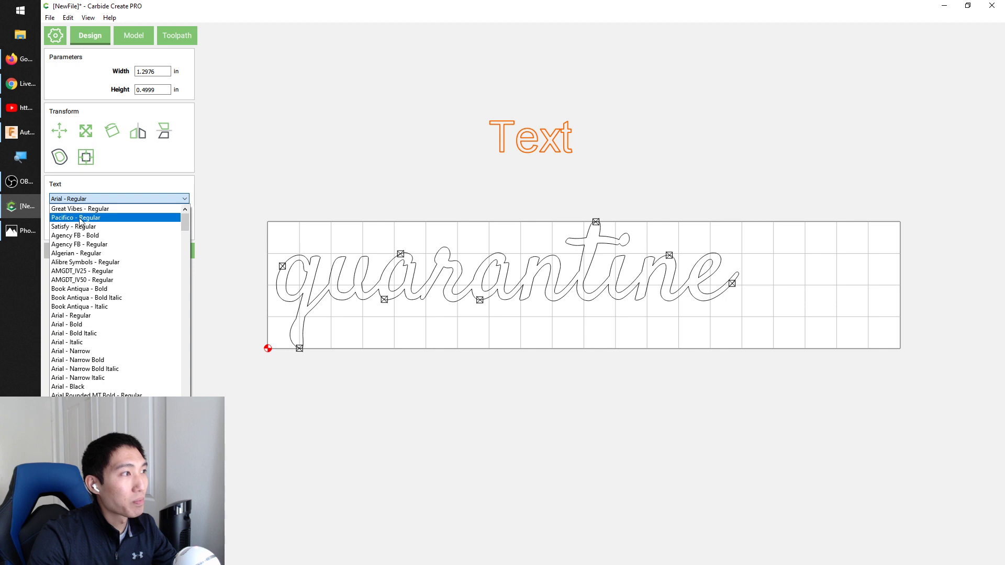
left_click(256, 154)
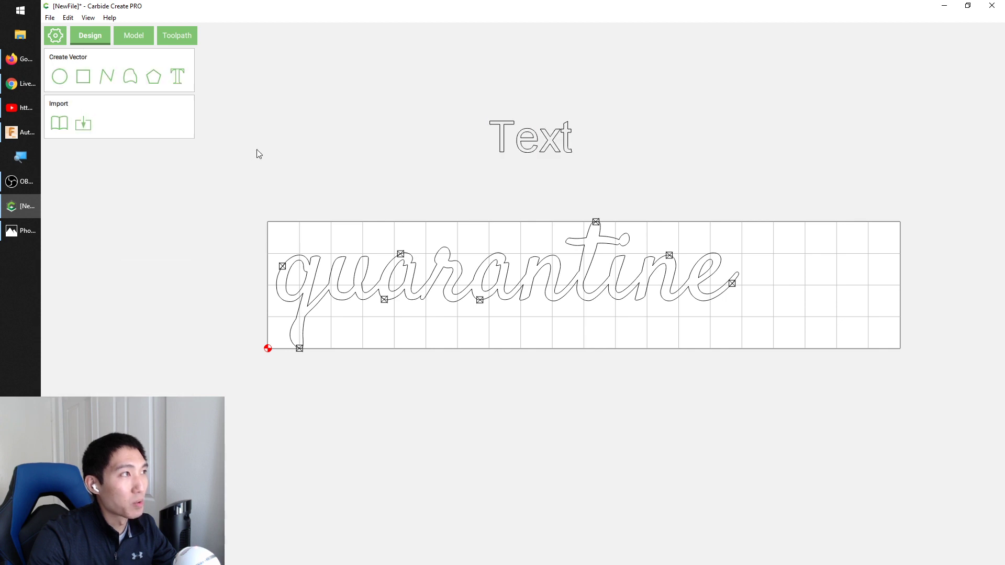
- Open Carbide Create's data directory, examine the font files in its fonts folder and close the file window
left_click(112, 18)
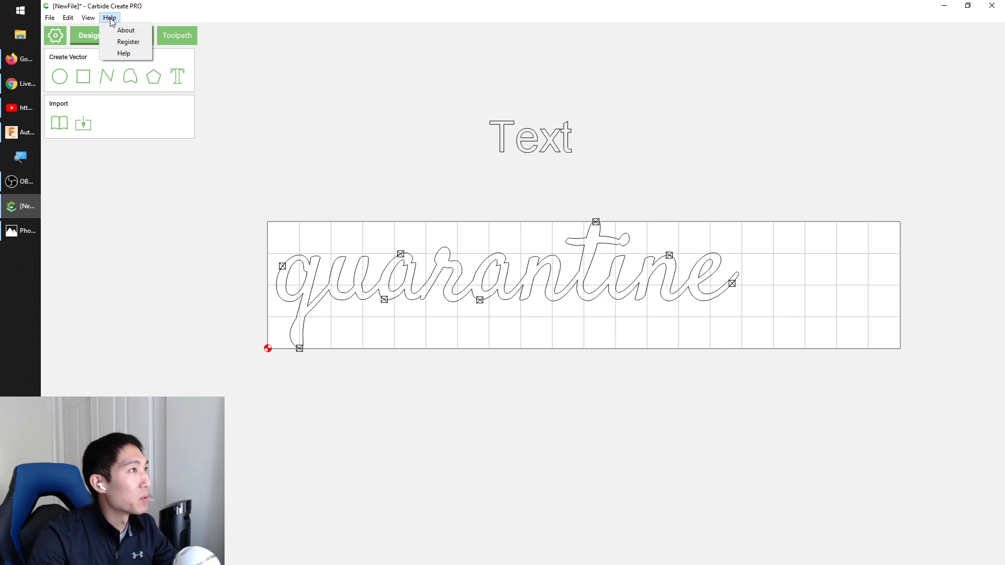
left_click(139, 32)
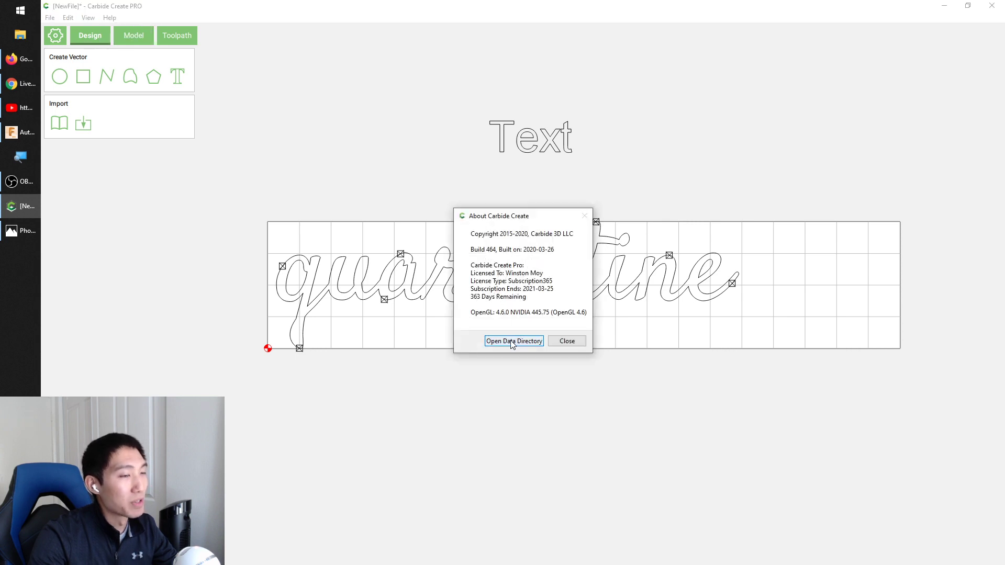
left_click(512, 341)
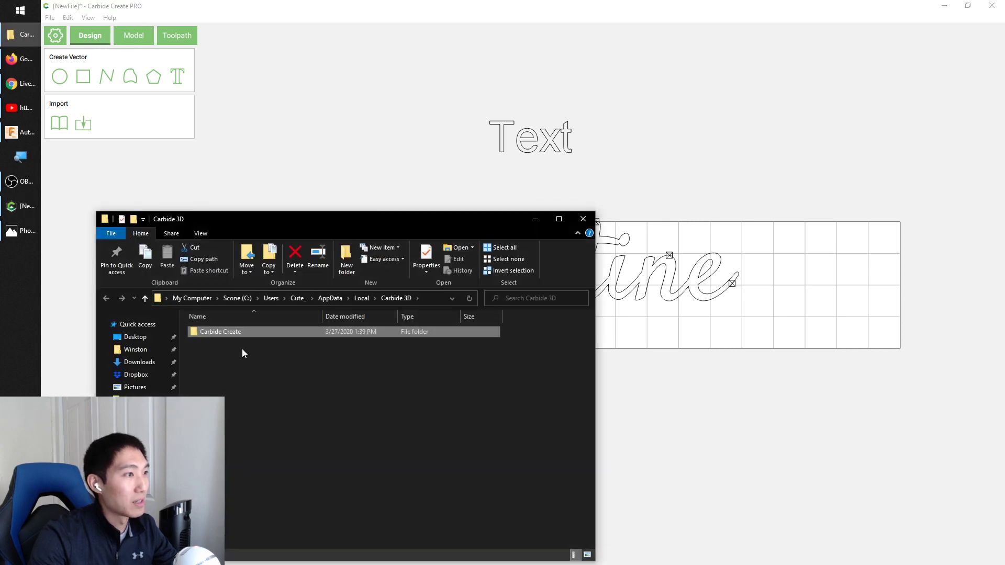
double_click(230, 332)
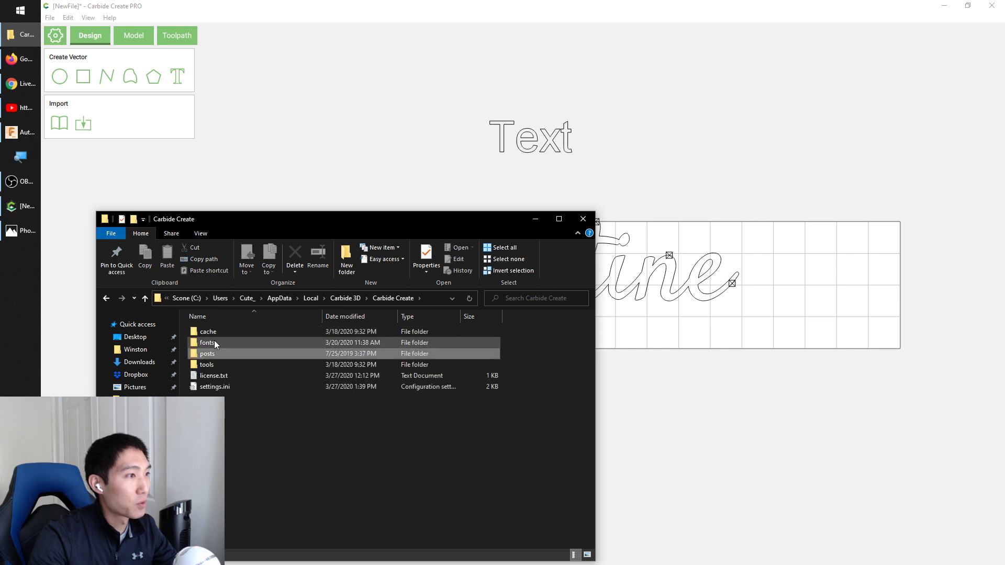
double_click(214, 341)
left_click_drag(254, 377, 225, 334)
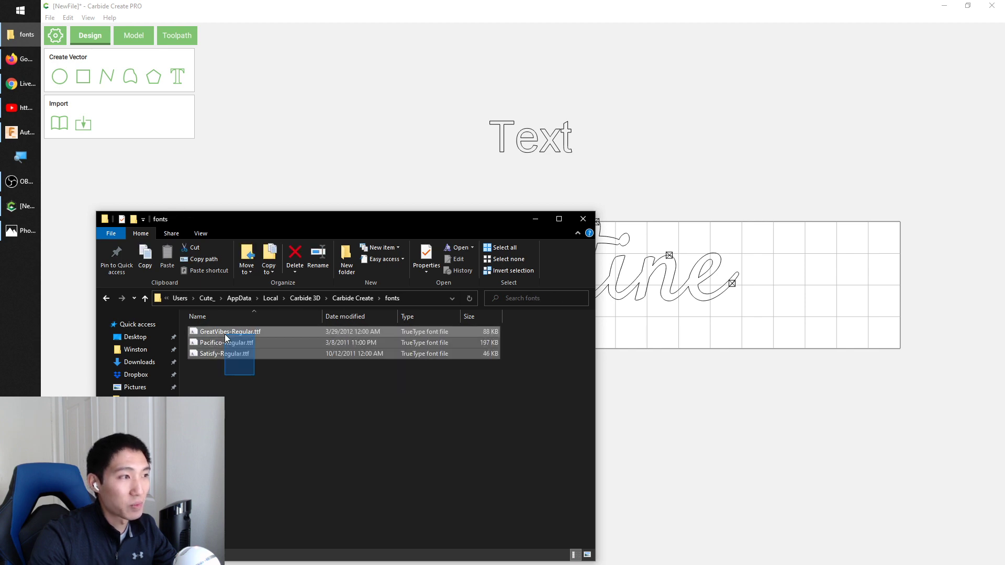
left_click(291, 414)
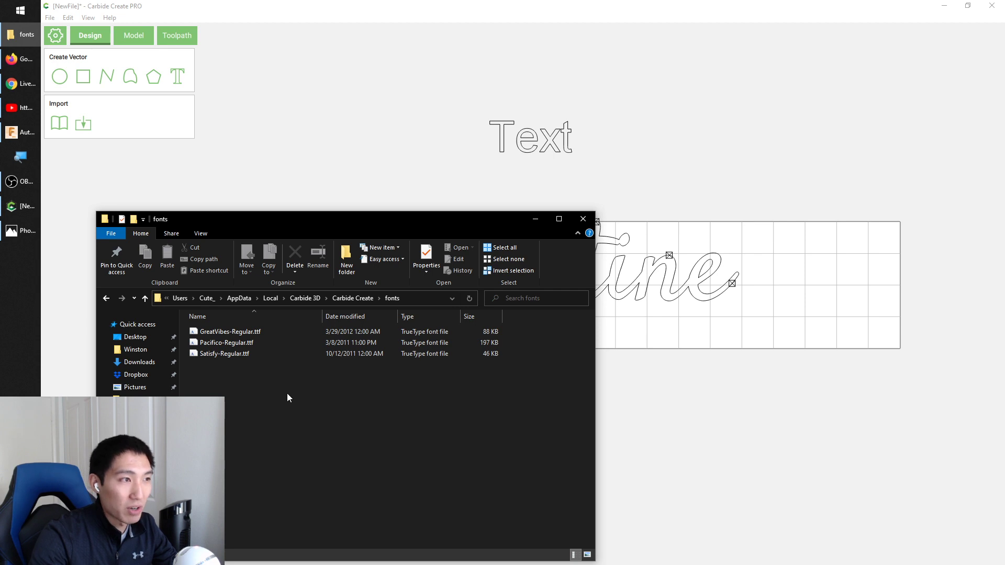
left_click(582, 219)
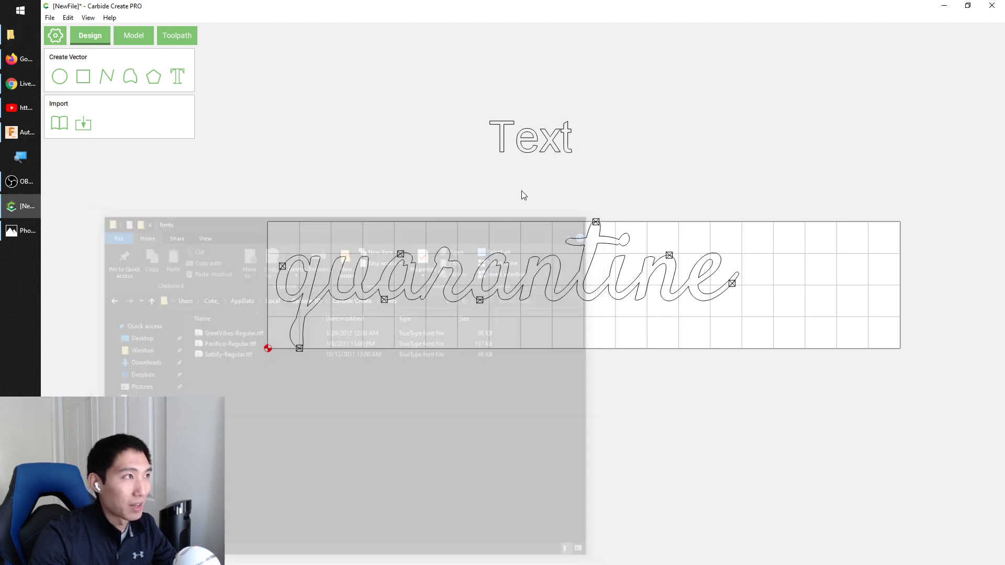
- Change the font of the sample text above the stock to Great Vibes - Regular and deselect it
left_click(496, 140)
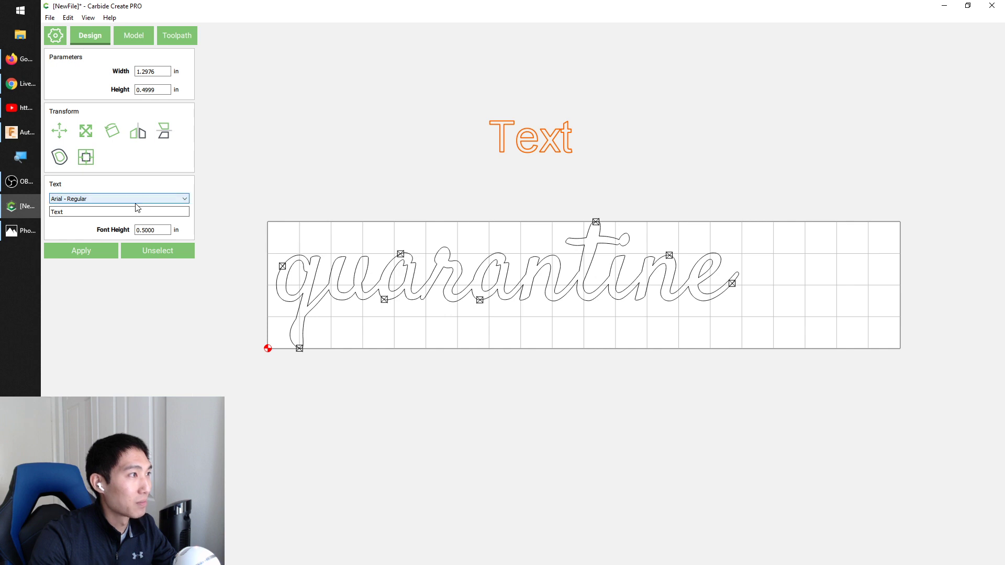
left_click(148, 199)
scroll(110, 215, "up", 4)
scroll(113, 212, "up", 4)
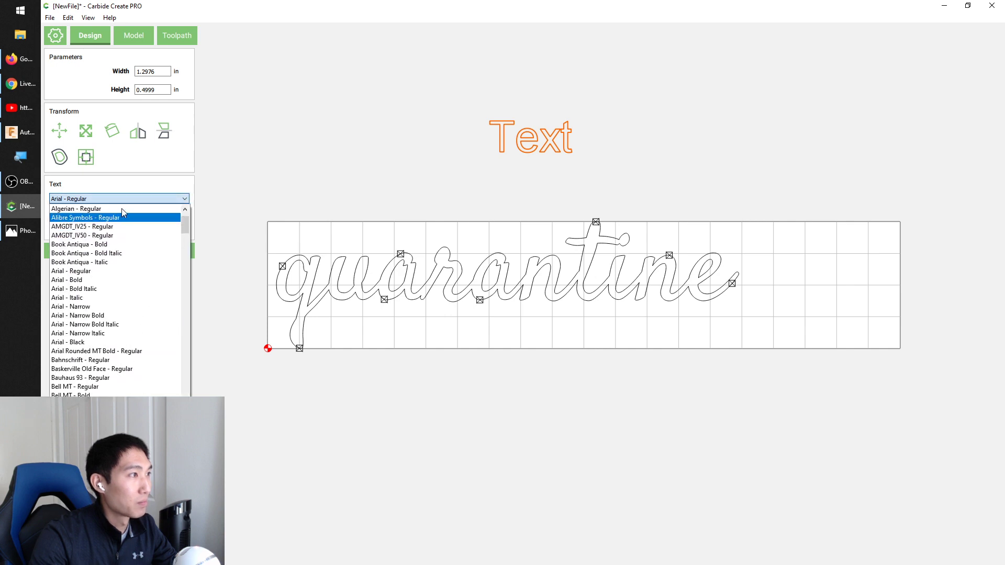
left_click(120, 215)
left_click(332, 132)
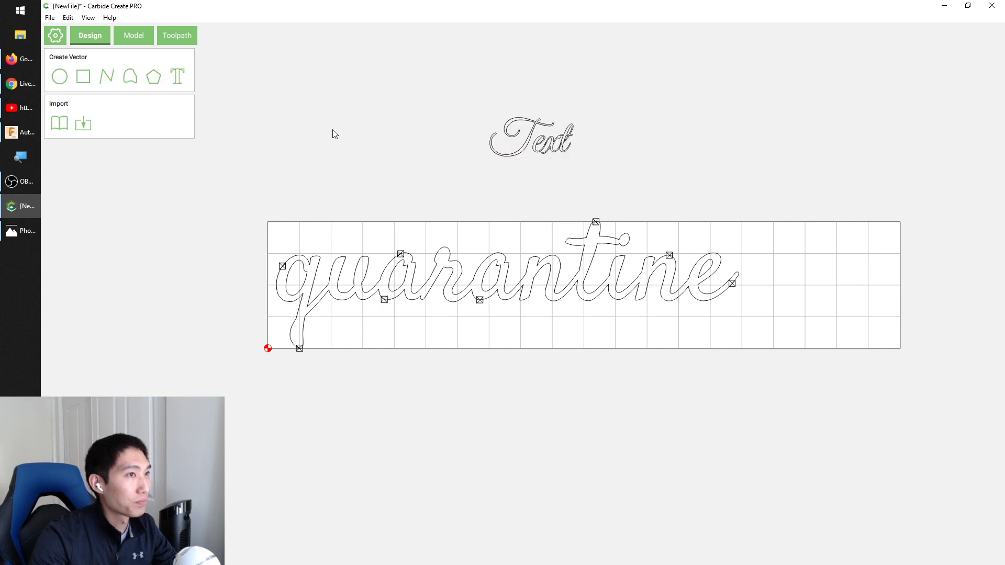
- Switch to Fusion 360 and browse the font list of the open sketch text
left_click(26, 133)
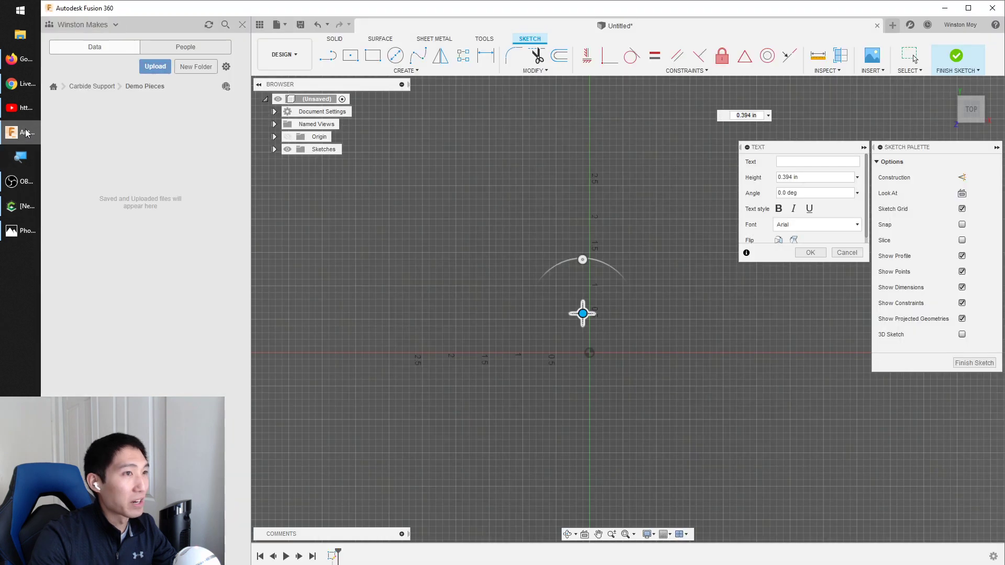
left_click(856, 225)
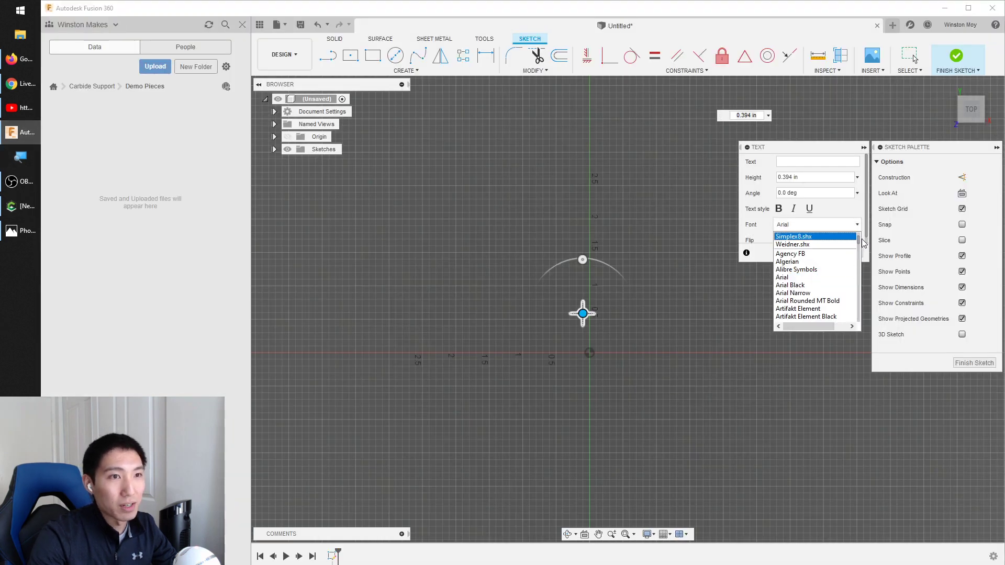
left_click_drag(859, 243, 862, 247)
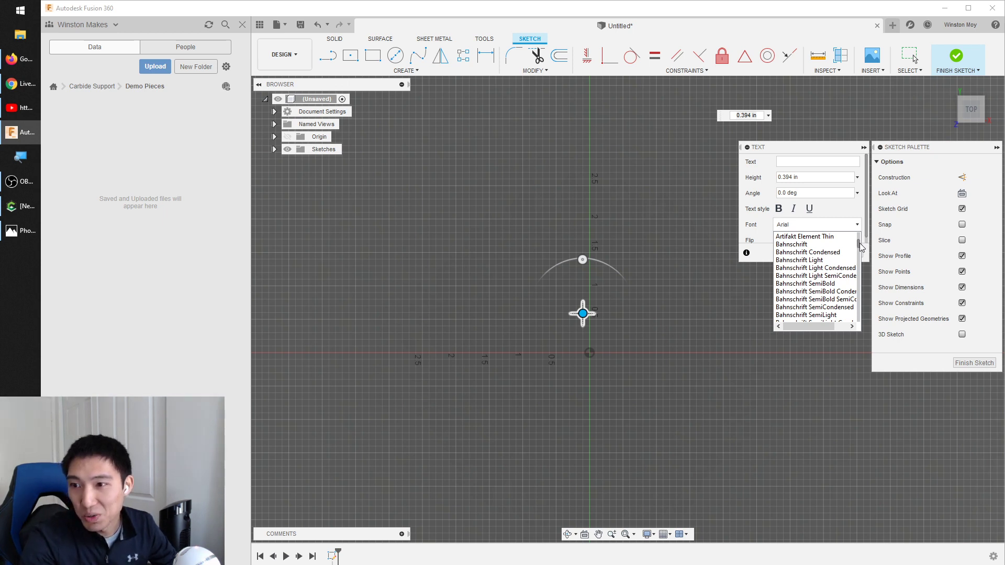
- Switch to Carbide Create, move the script sample text over the start of the quarantine lettering and try replacing its wording
left_click(18, 212)
left_click(541, 150)
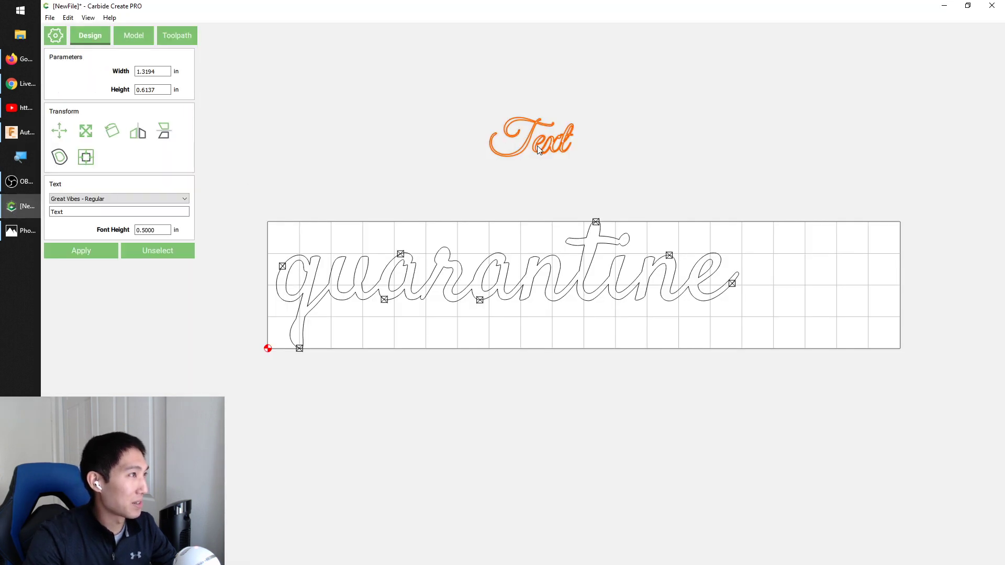
left_click_drag(510, 149, 379, 174)
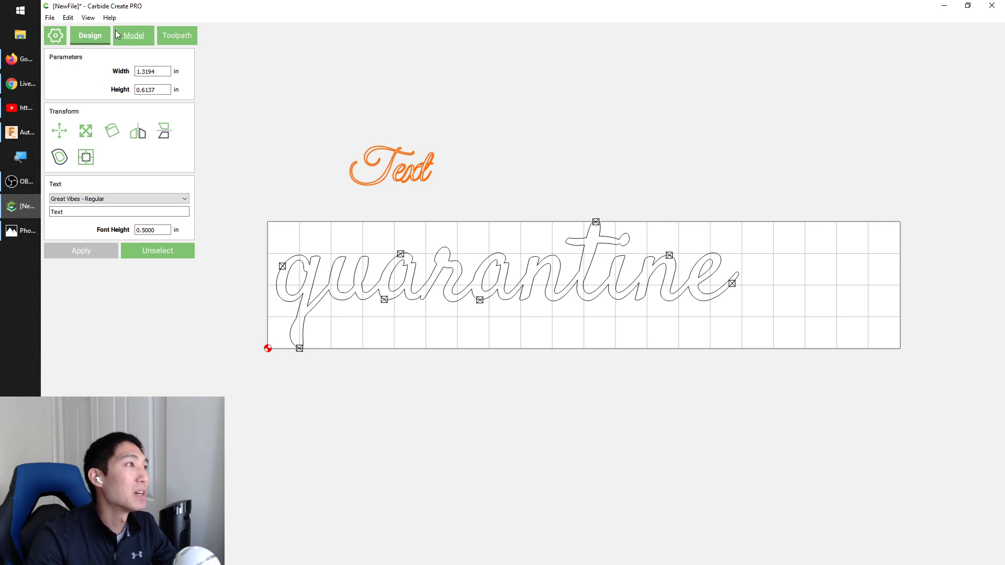
left_click(140, 200)
left_click(193, 201)
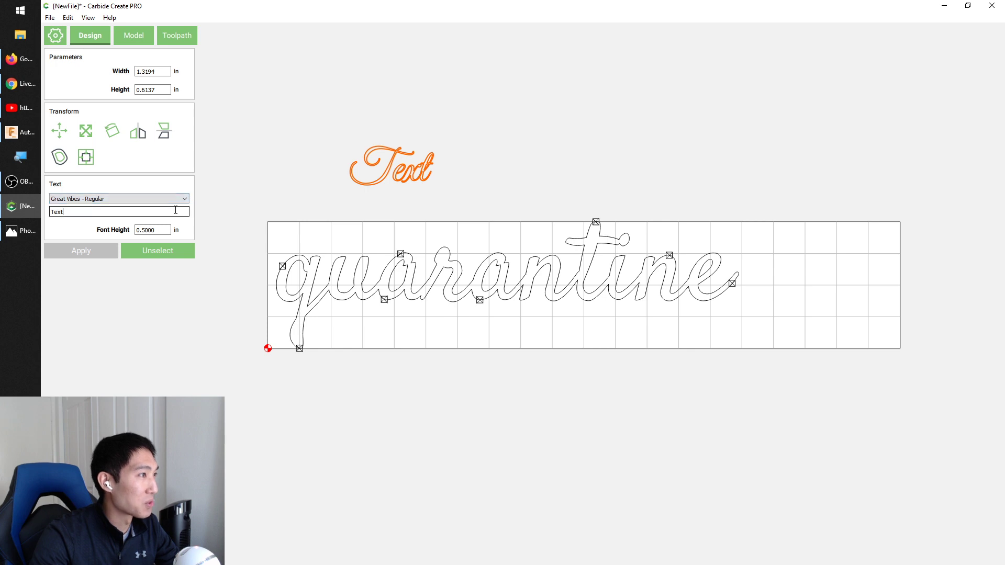
double_click(179, 211)
type("Ex")
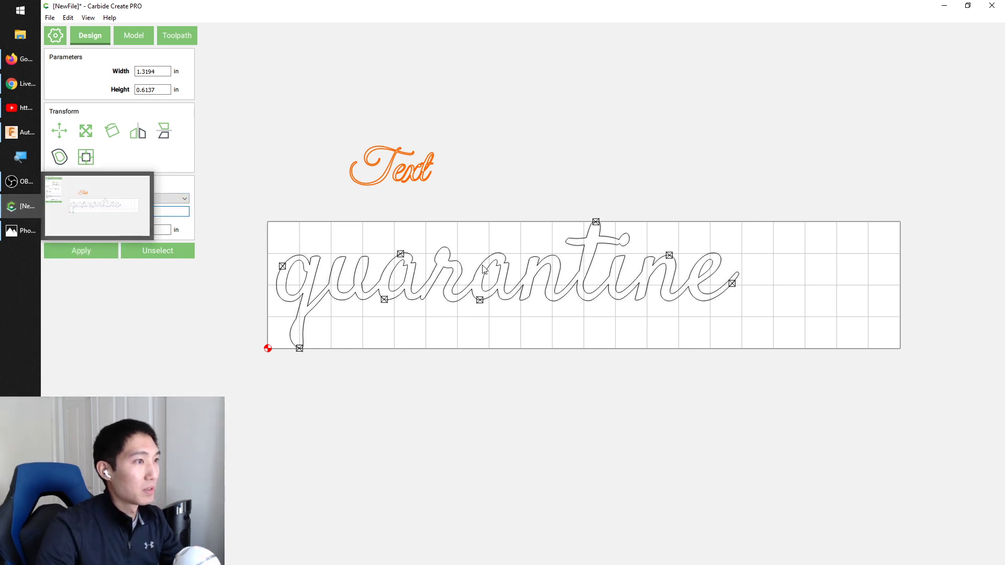
- Move the whole quarantine lettering off the stock to just below it and deselect it
left_click(457, 280)
left_click_drag(249, 195, 746, 396)
left_click_drag(606, 288, 656, 428)
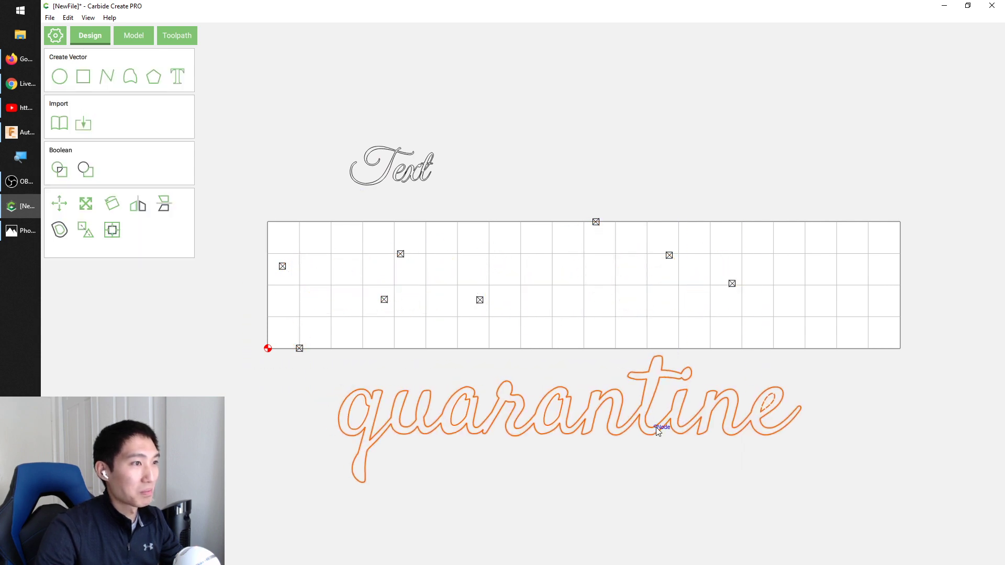
left_click(20, 11)
key("Escape")
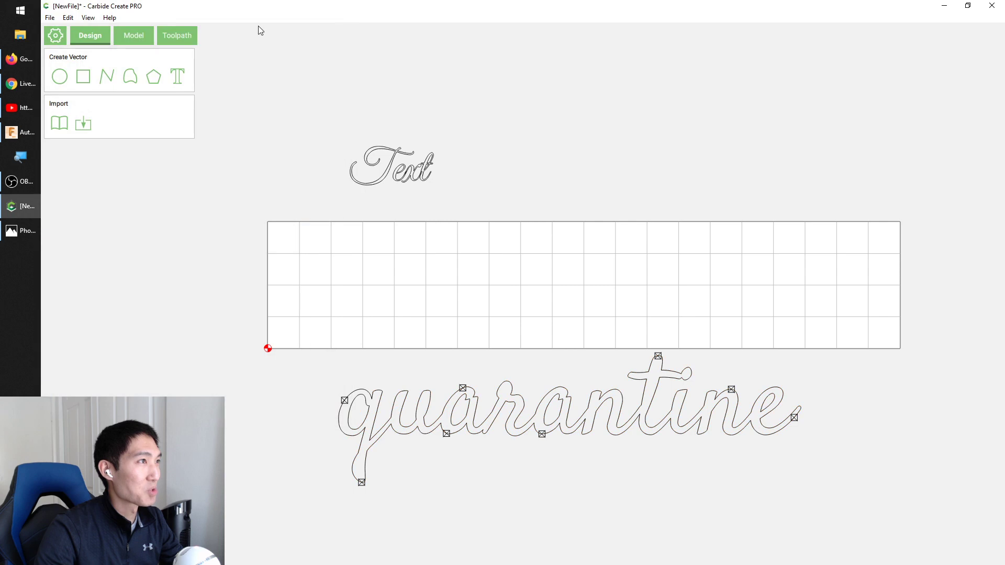
- Start a new document, discarding the unsaved changes, and place a default text object on the first part of the stock
left_click(50, 18)
left_click(55, 31)
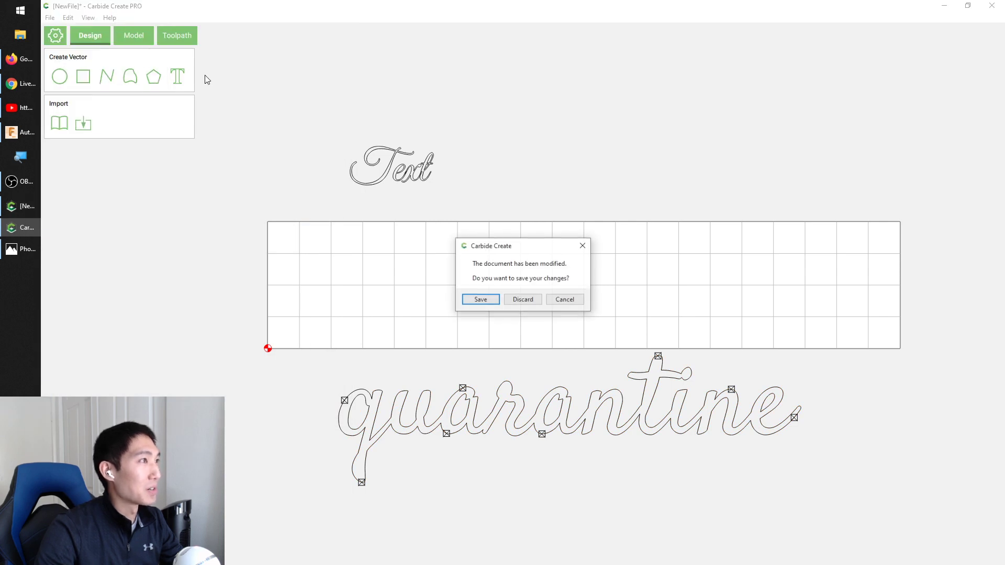
left_click(520, 299)
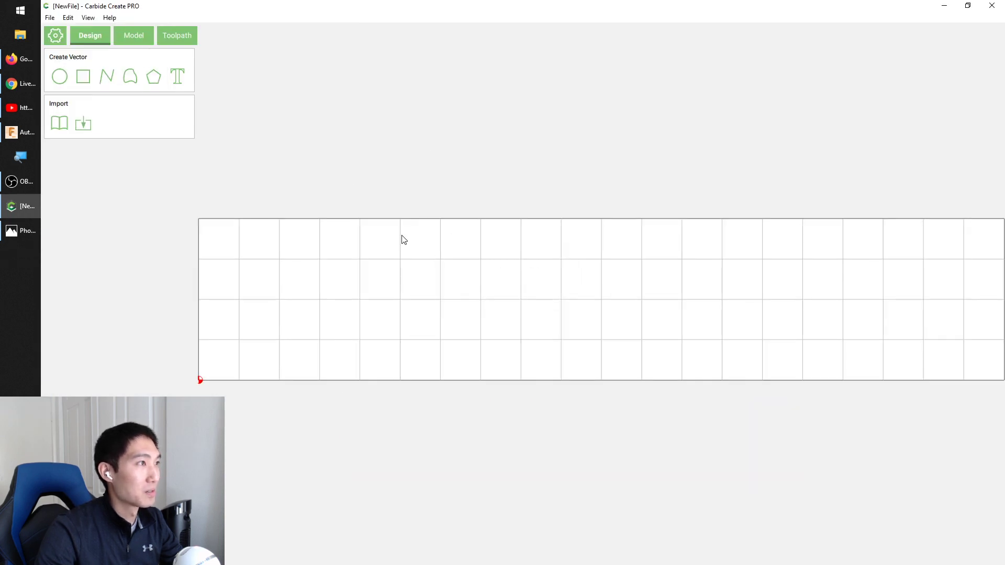
left_click(179, 76)
left_click_drag(573, 53, 332, 303)
left_click(168, 247)
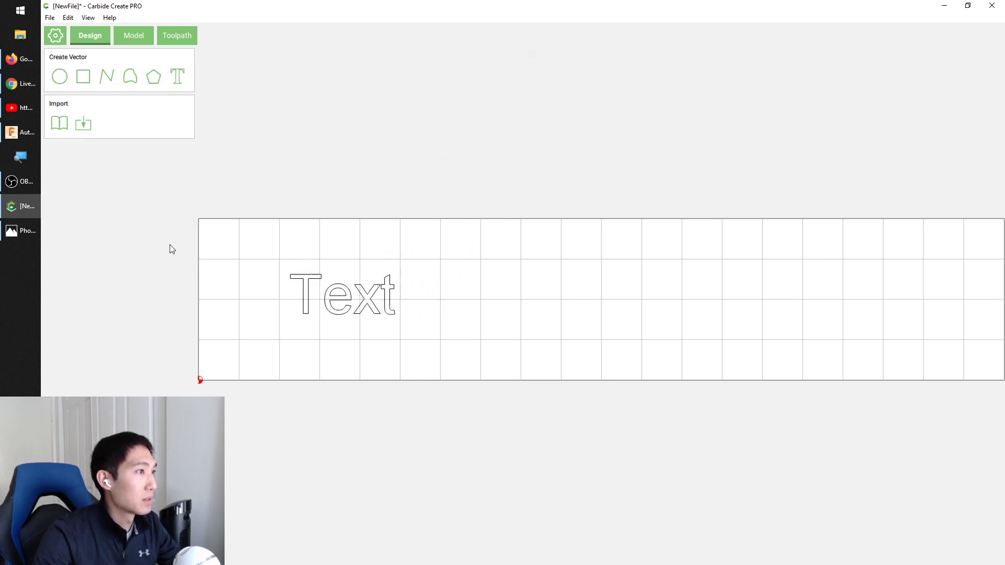
- Set the text object's height to 1.5 in, apply it and deselect the text
key("ctrl+a")
double_click(168, 86)
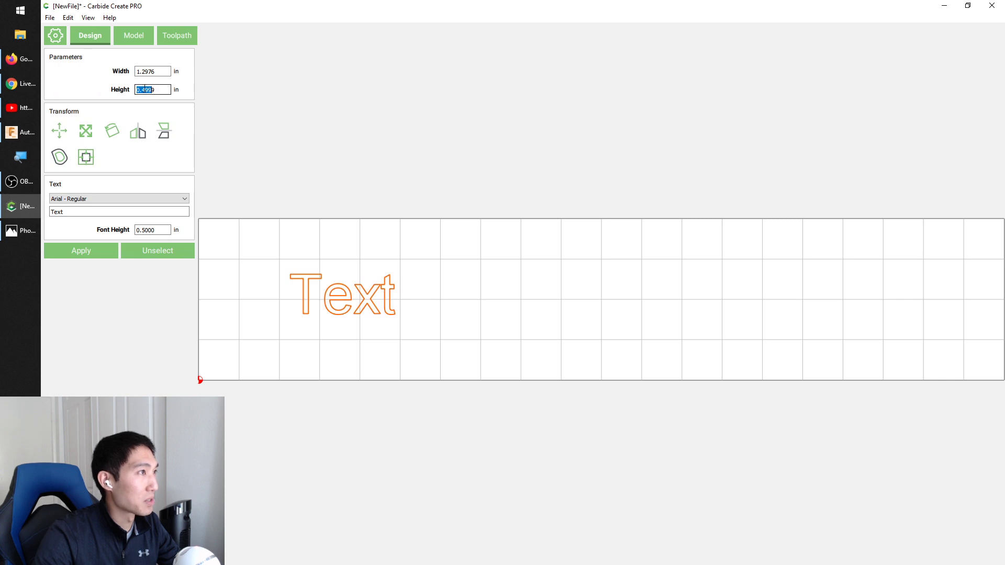
type("1")
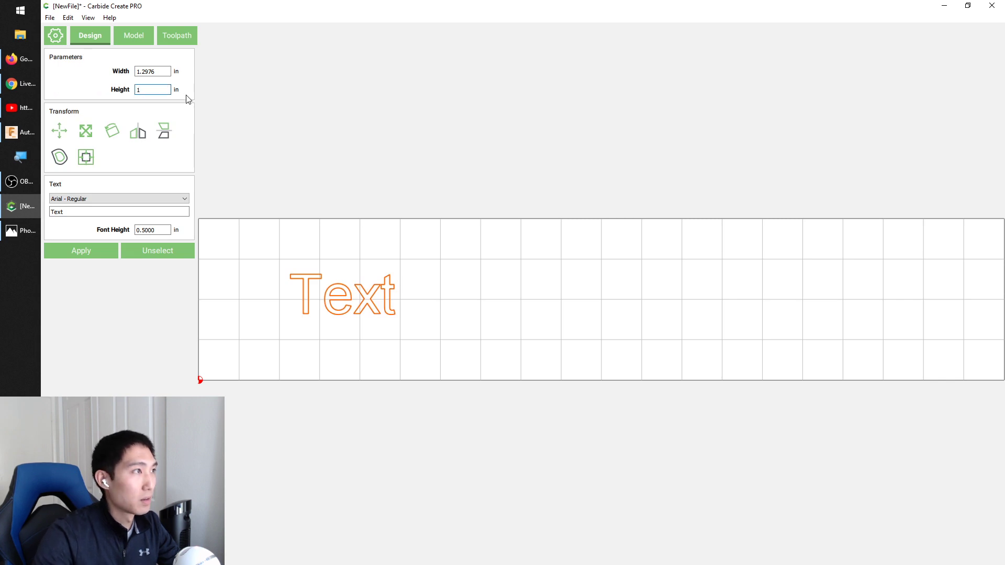
type(".5")
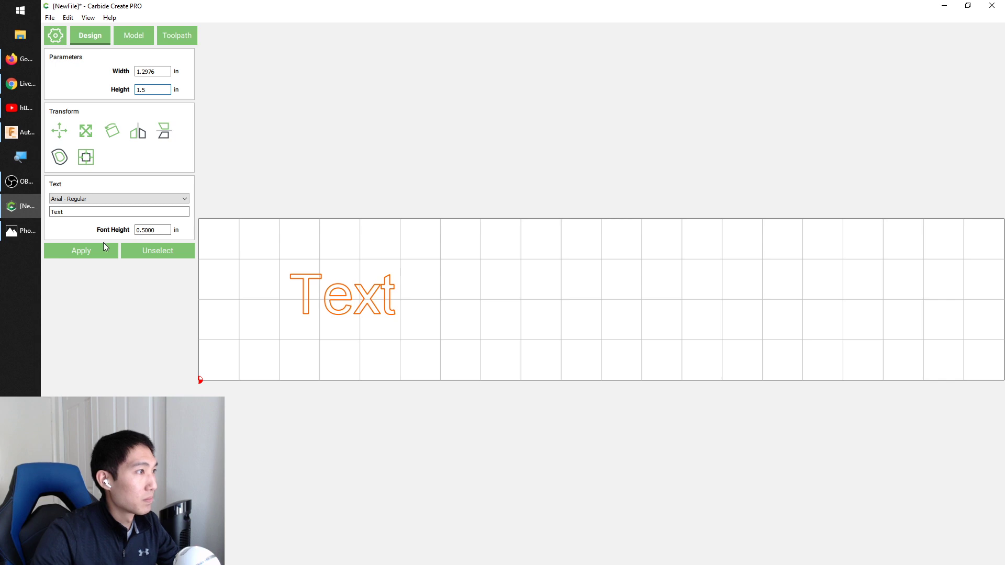
left_click(80, 252)
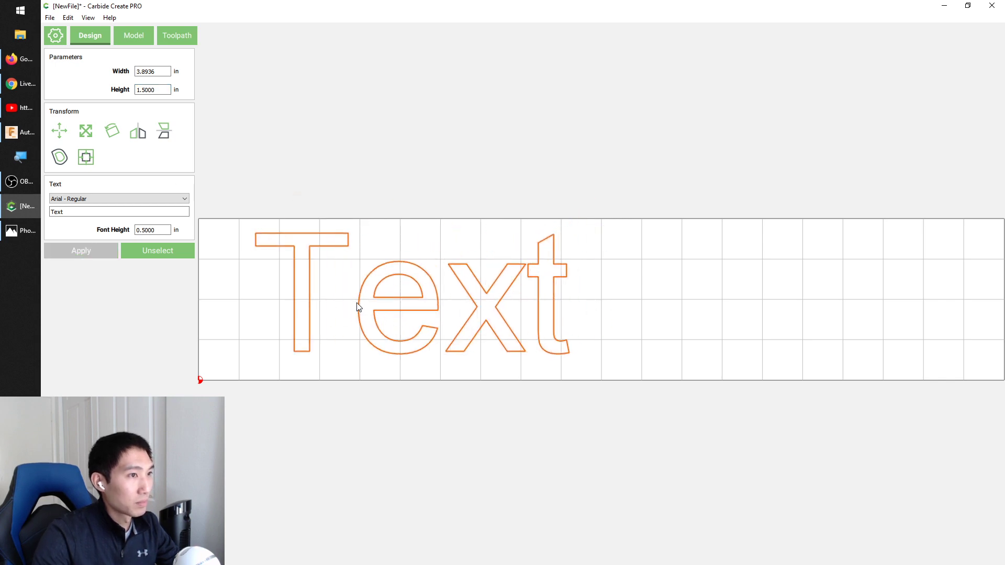
left_click(376, 200)
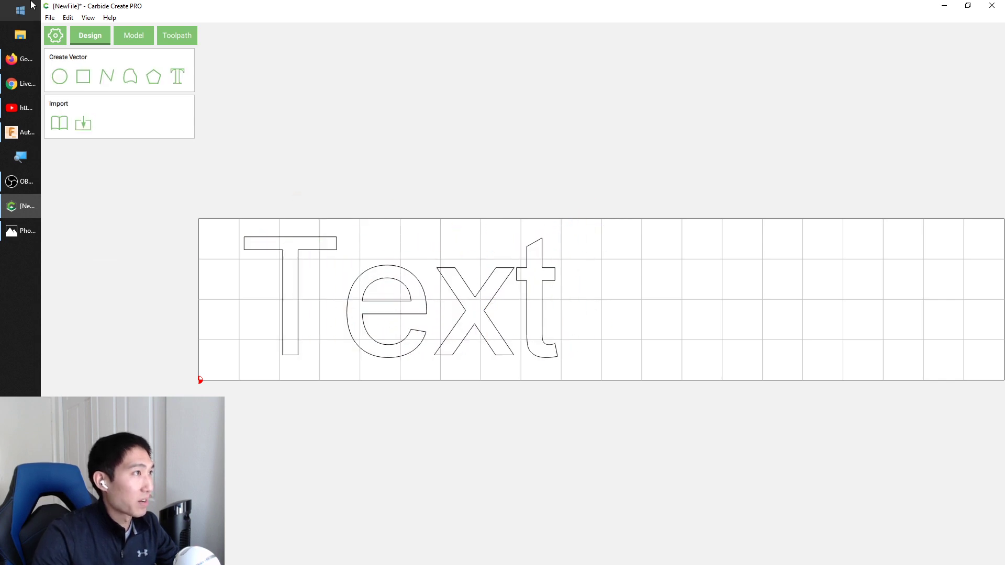
- Begin a model shape component from the text with a Round profile, Limit Height and a maximum height of 0.03 in
left_click(138, 37)
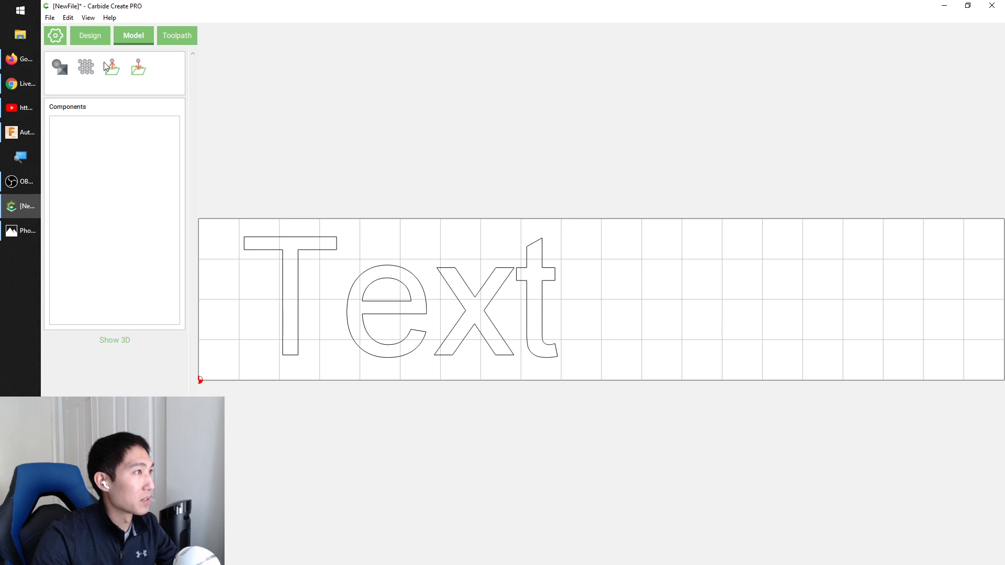
left_click(266, 239)
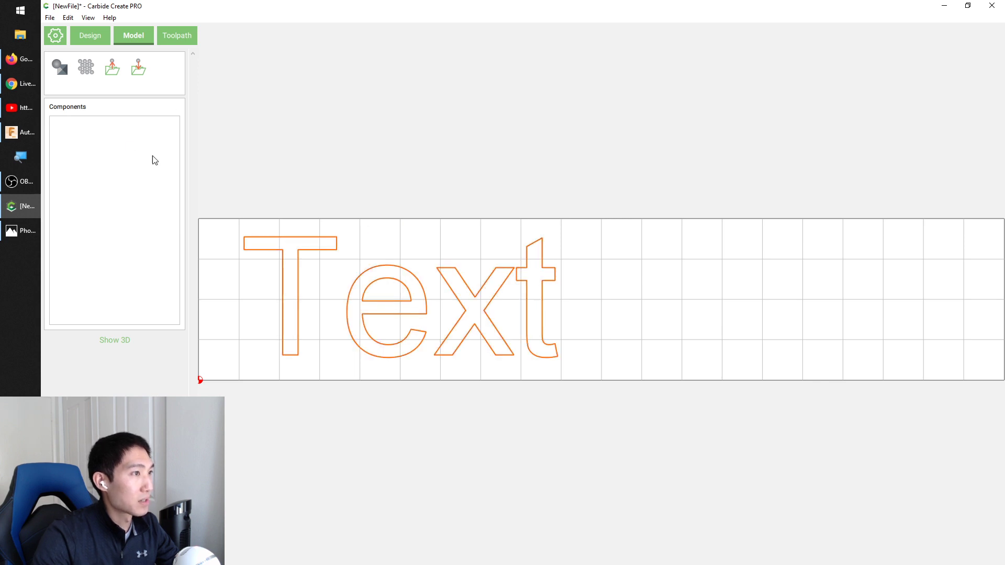
left_click(57, 69)
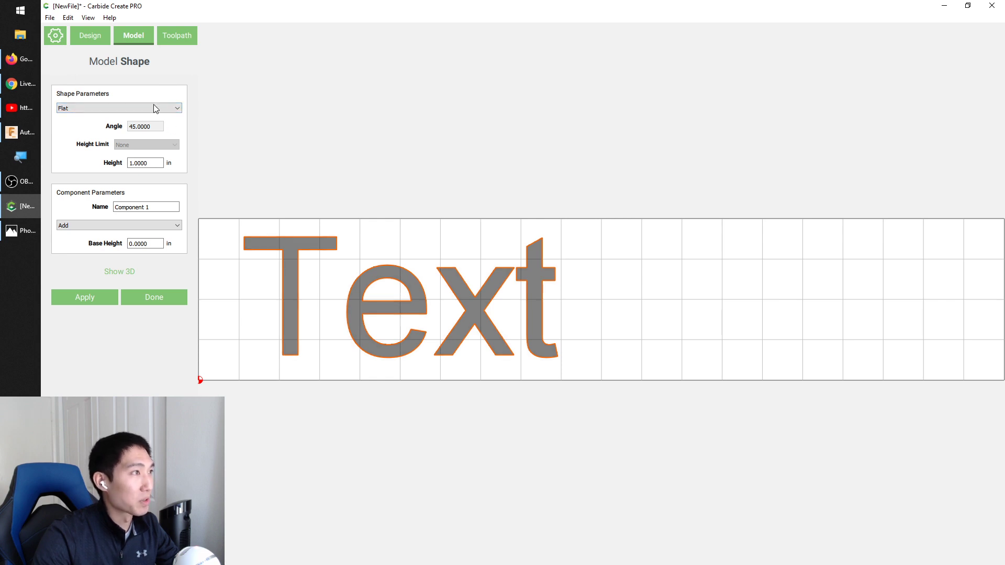
left_click(83, 106)
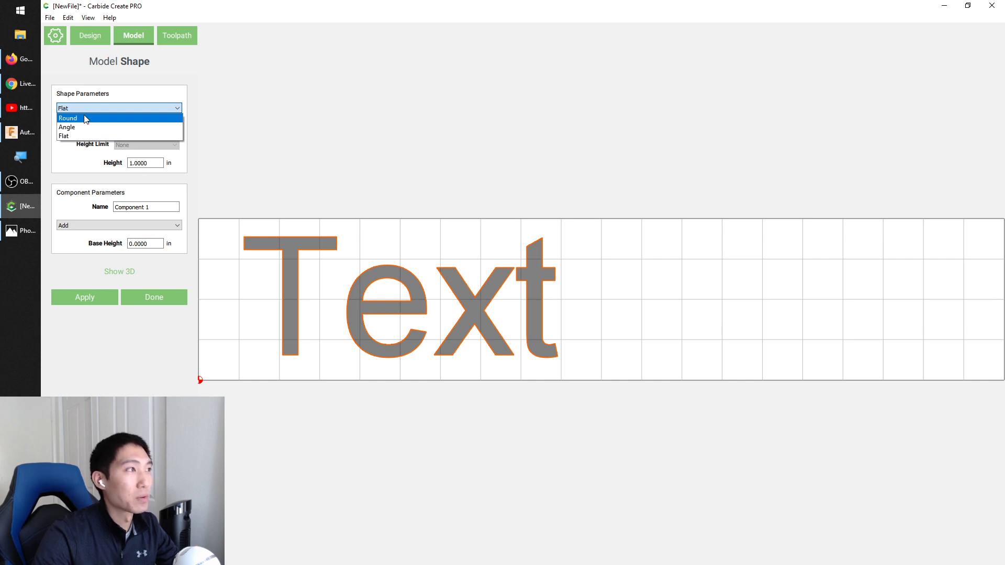
left_click(85, 119)
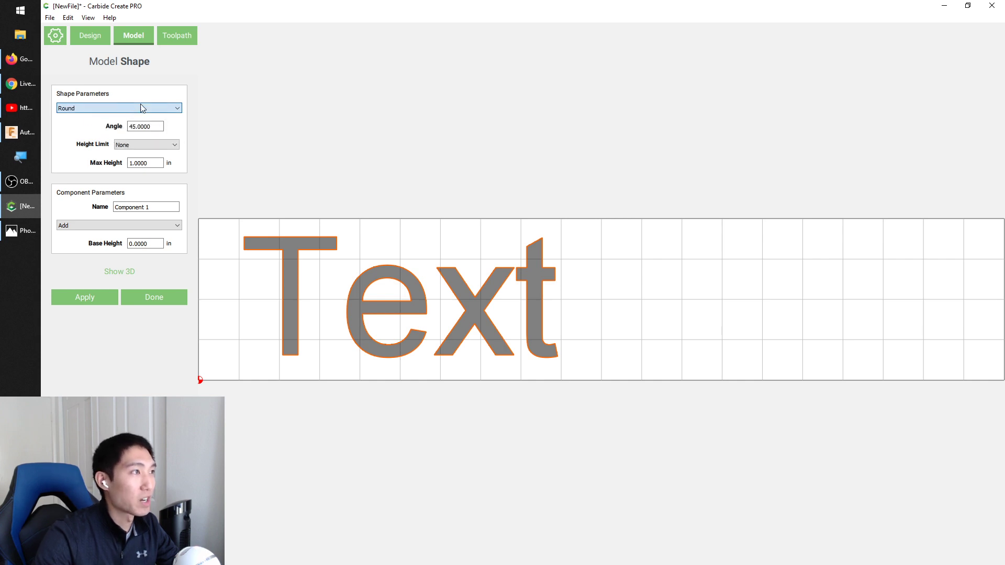
left_click(150, 147)
left_click(150, 155)
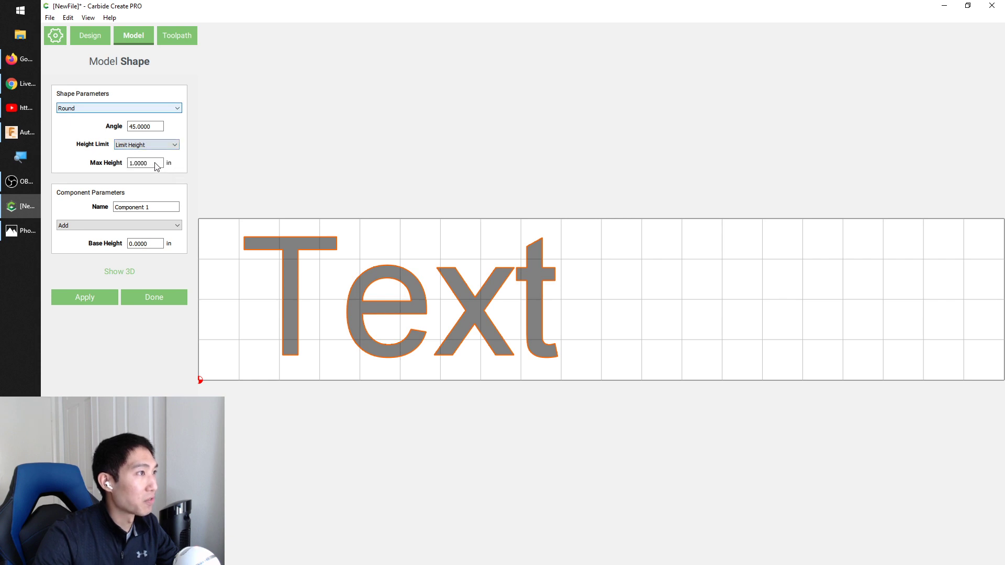
double_click(156, 167)
type(".03")
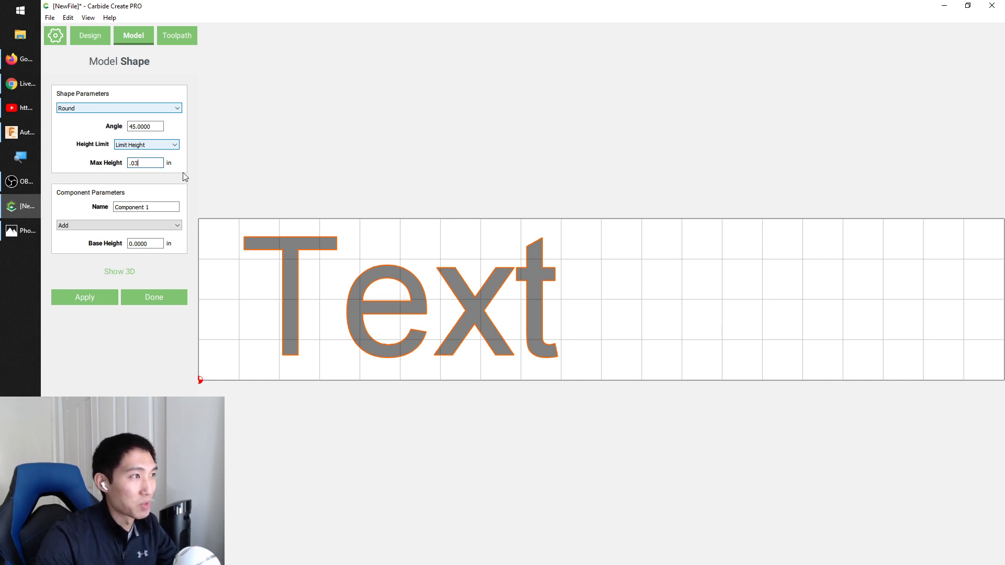
- Name the component "Text Extrude" and apply the shape
left_click(166, 207)
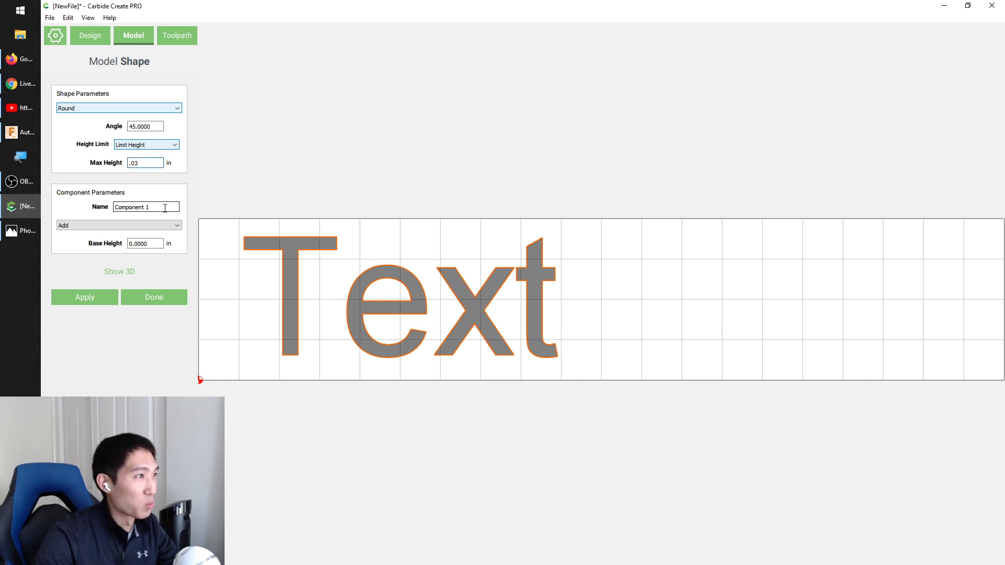
left_click_drag(166, 207, 109, 207)
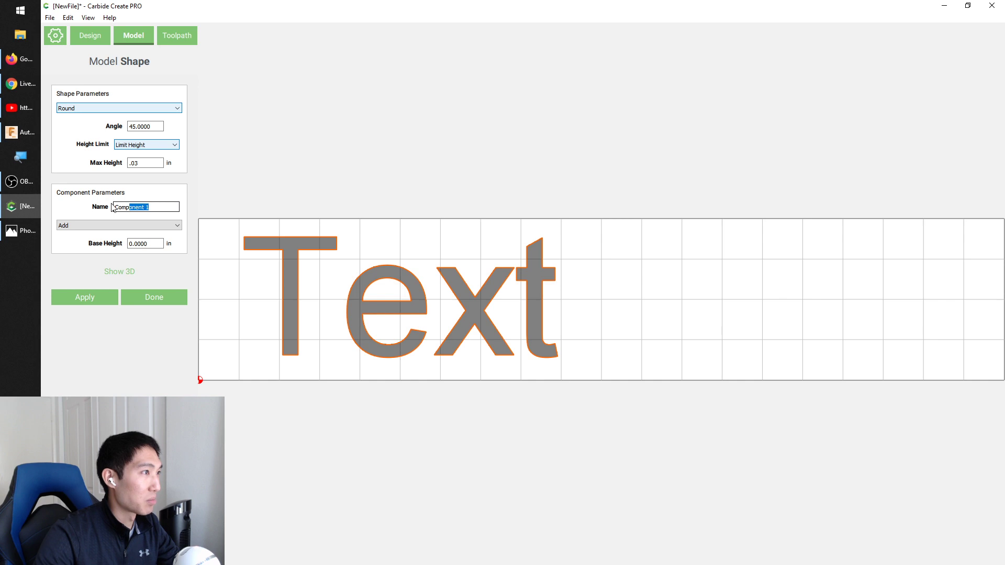
type("Text")
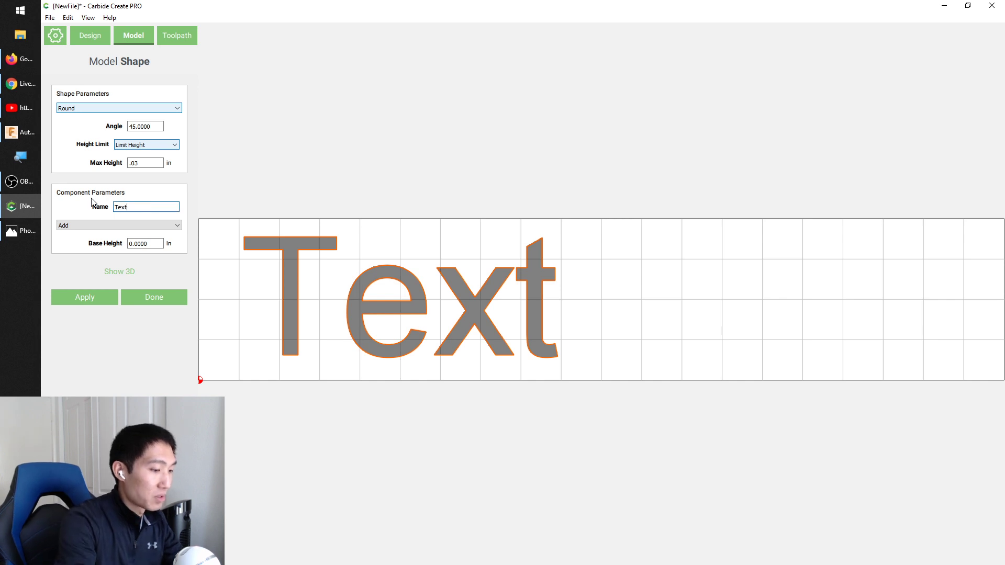
type(" Extrude")
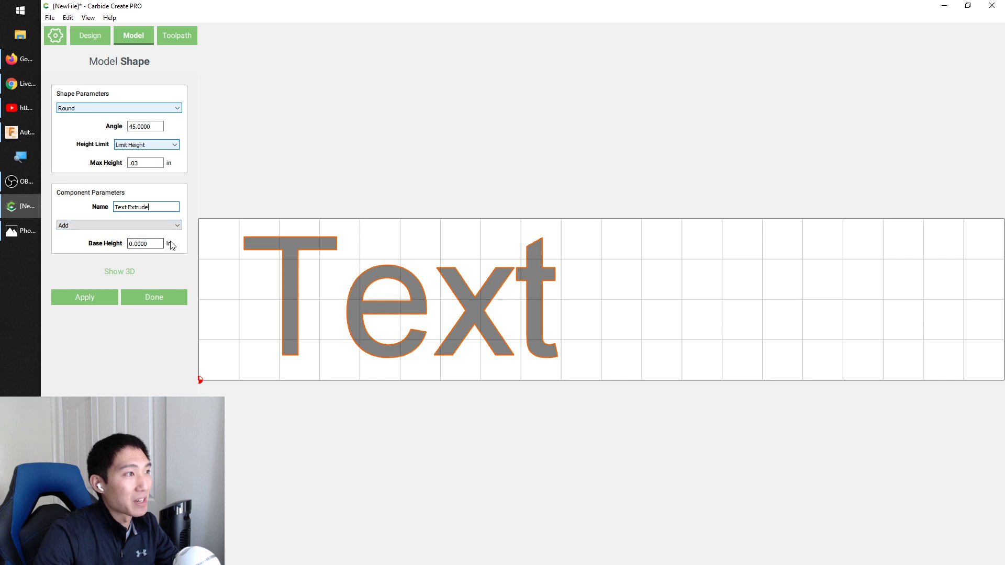
left_click(92, 298)
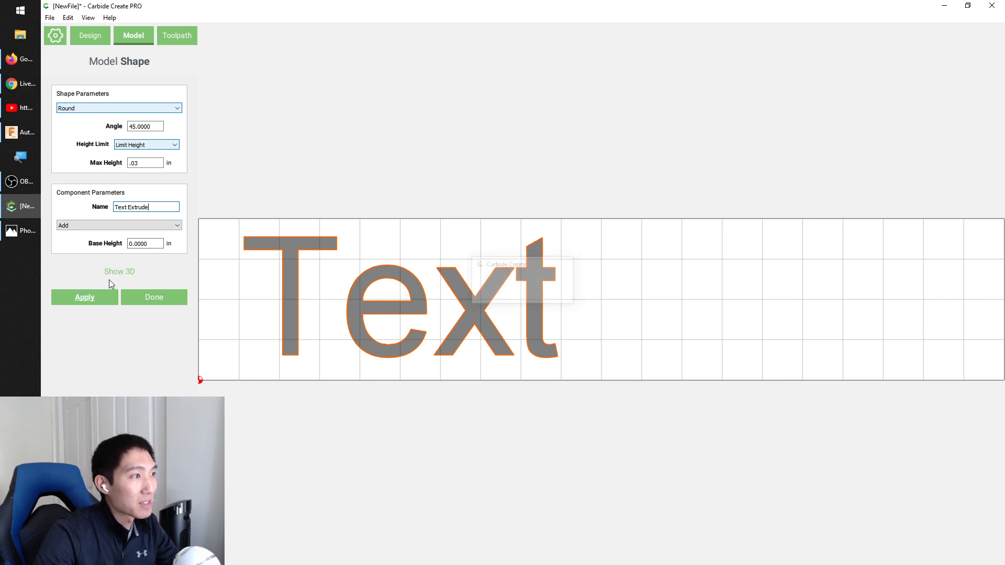
- Show the text component in 3D and set its base height to 0.25 in
left_click(120, 272)
left_click_drag(337, 299, 675, 342)
scroll(665, 324, "up", 3)
left_click_drag(655, 306, 648, 343)
scroll(704, 321, "down", 5)
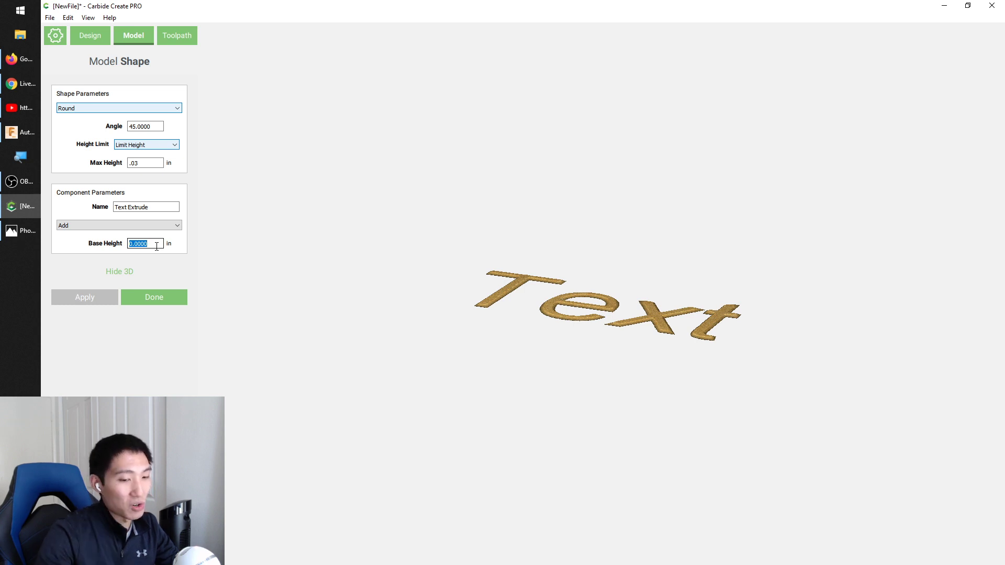
type(".25")
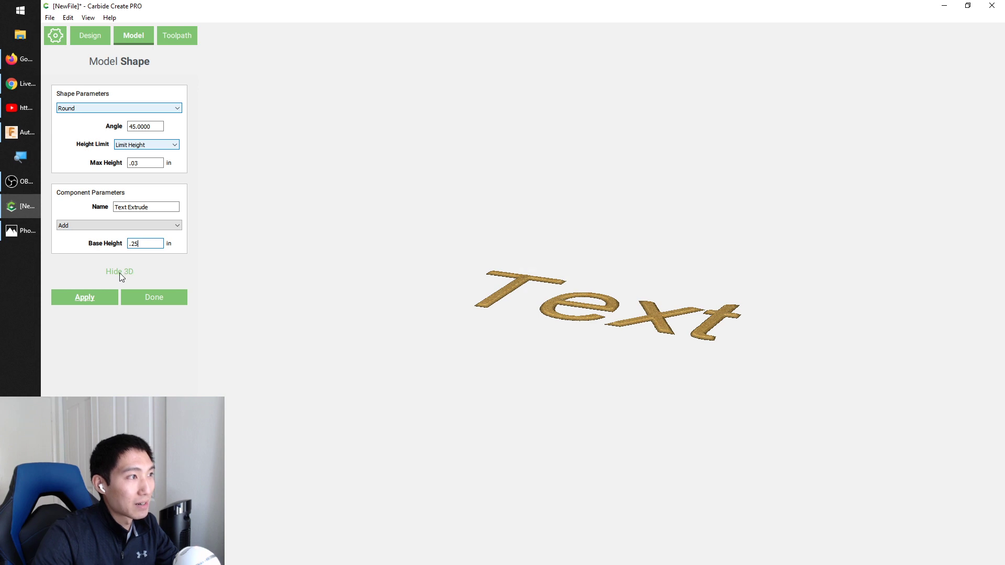
key("Return")
left_click_drag(517, 279, 506, 269)
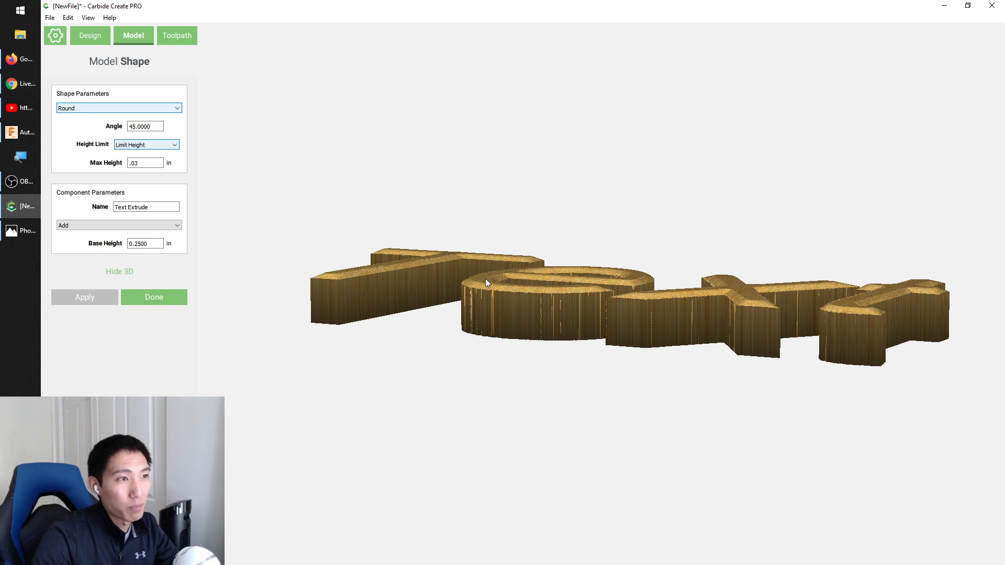
- Change the text component's shape profile from Round to Angle and apply it, inspecting the 3D result
left_click_drag(484, 281, 469, 401)
left_click(144, 109)
left_click(99, 127)
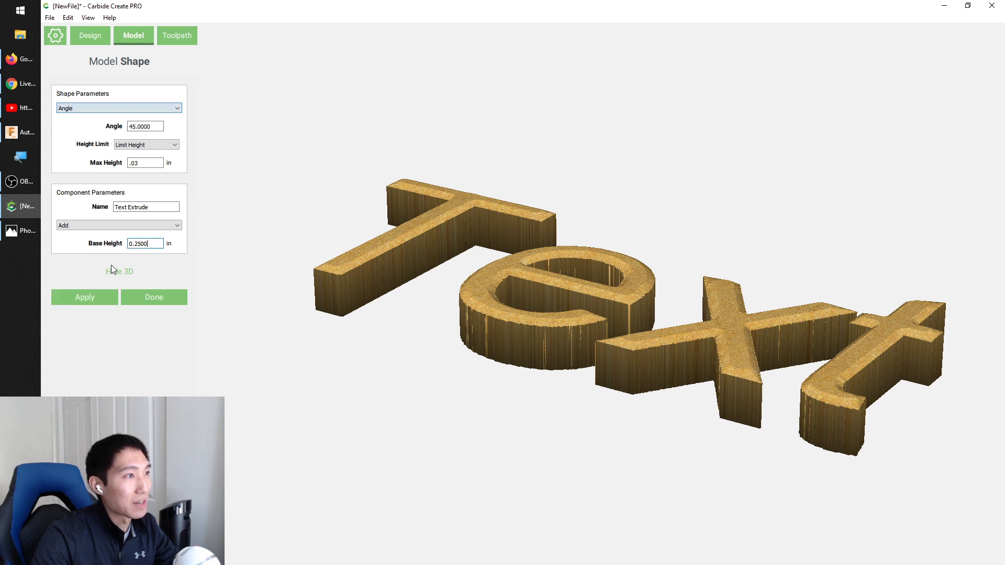
left_click(85, 298)
scroll(357, 268, "down", 5)
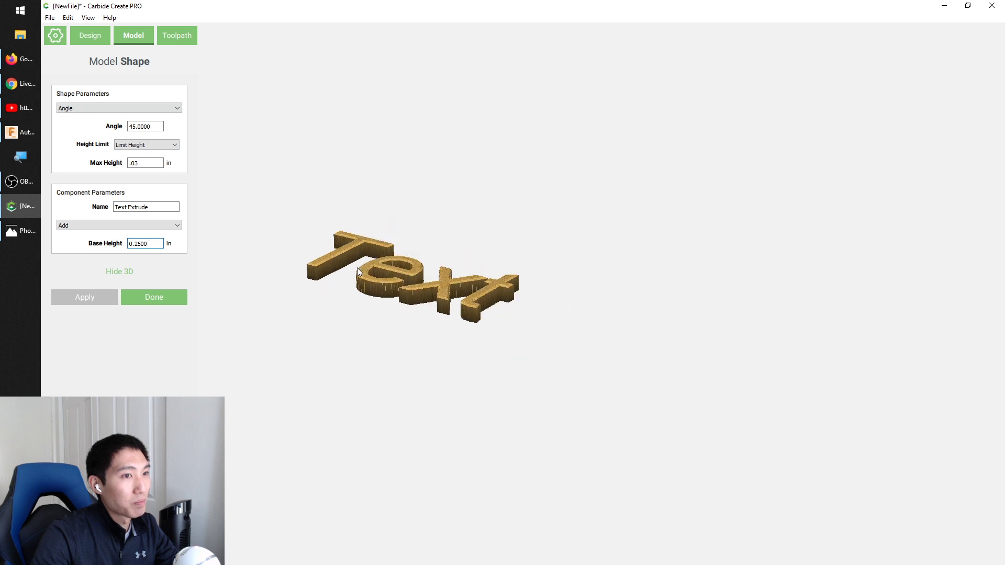
scroll(470, 277, "up", 2)
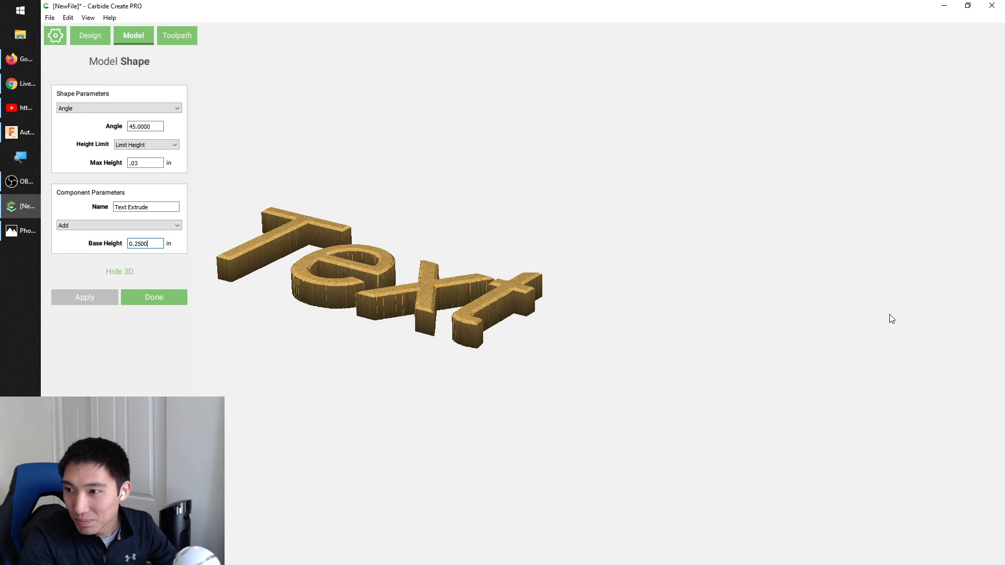
- Switch to Fusion 360, enter "Carbide3D" as the sketch text and set its font to Satisfy
left_click(20, 132)
left_click(795, 162)
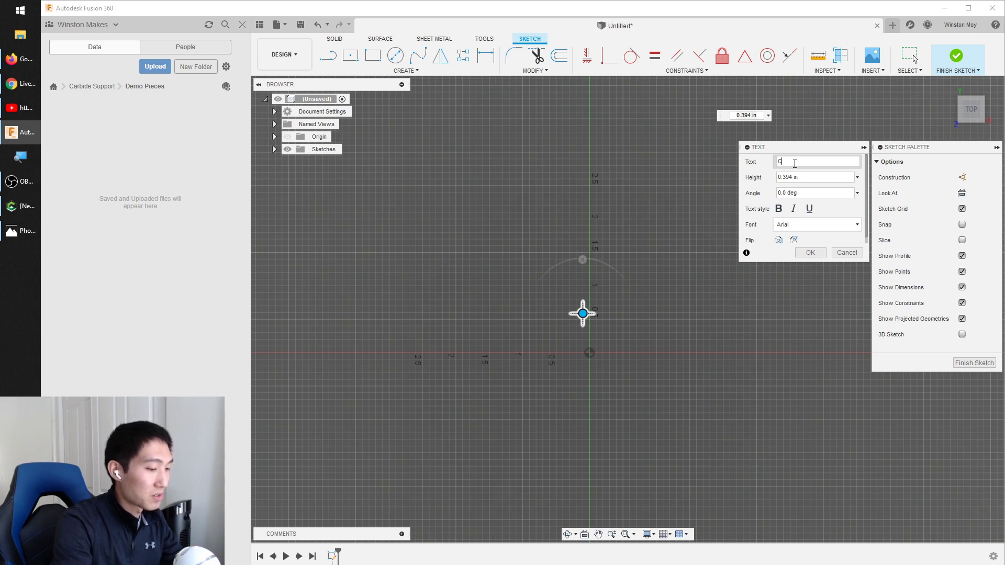
type("Carbide3")
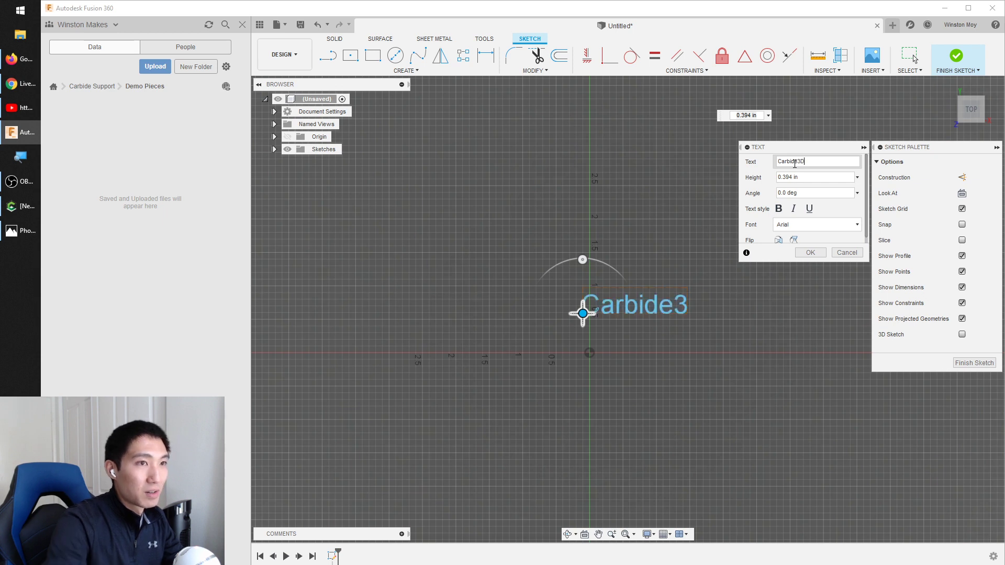
type("D")
left_click(856, 225)
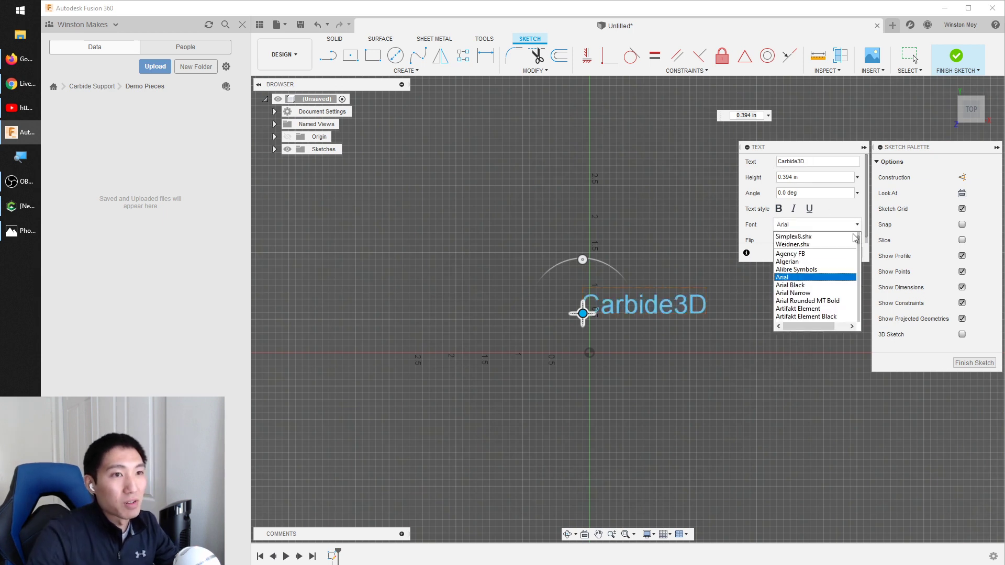
left_click_drag(856, 241, 856, 251)
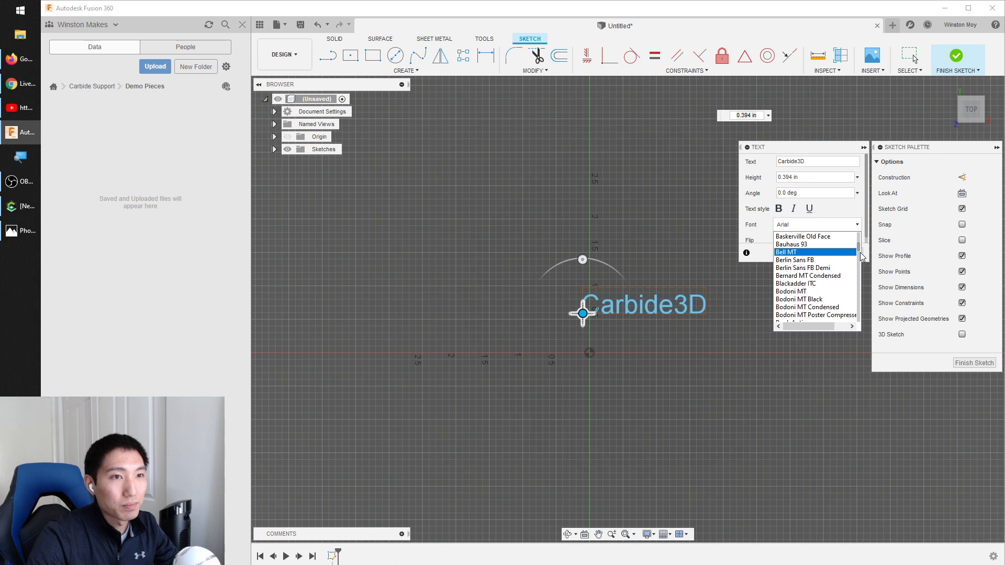
scroll(809, 260, "down", 20)
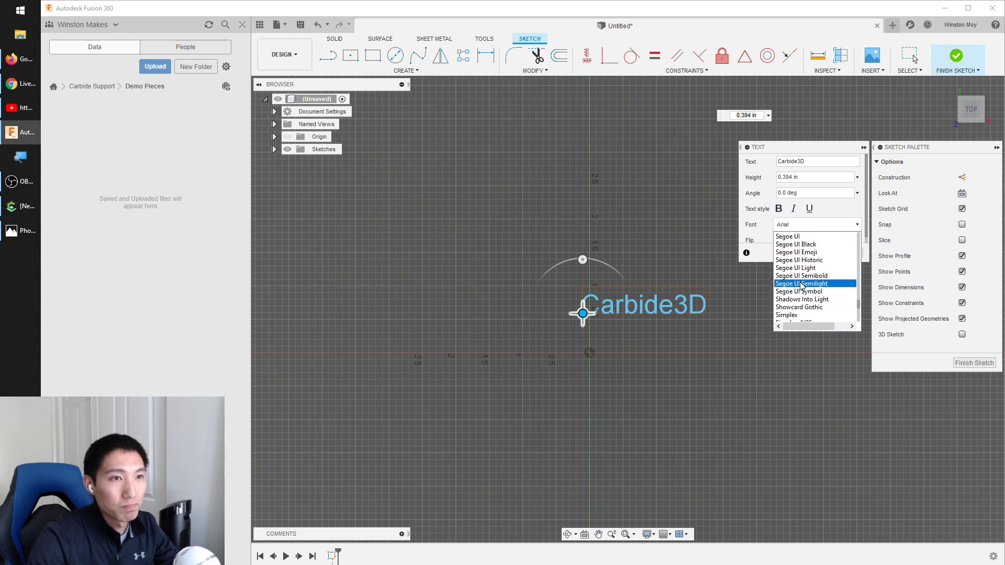
left_click(806, 237)
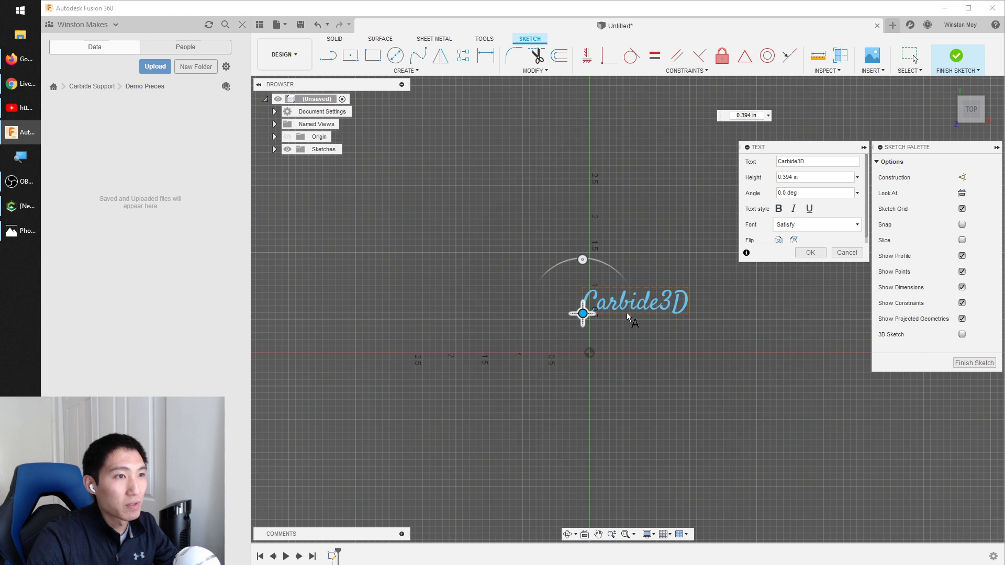
- Set the sketch text's height to 1.5 in, confirm it and move the text's lower-left corner to the origin
scroll(627, 313, "down", 2)
scroll(641, 316, "up", 4)
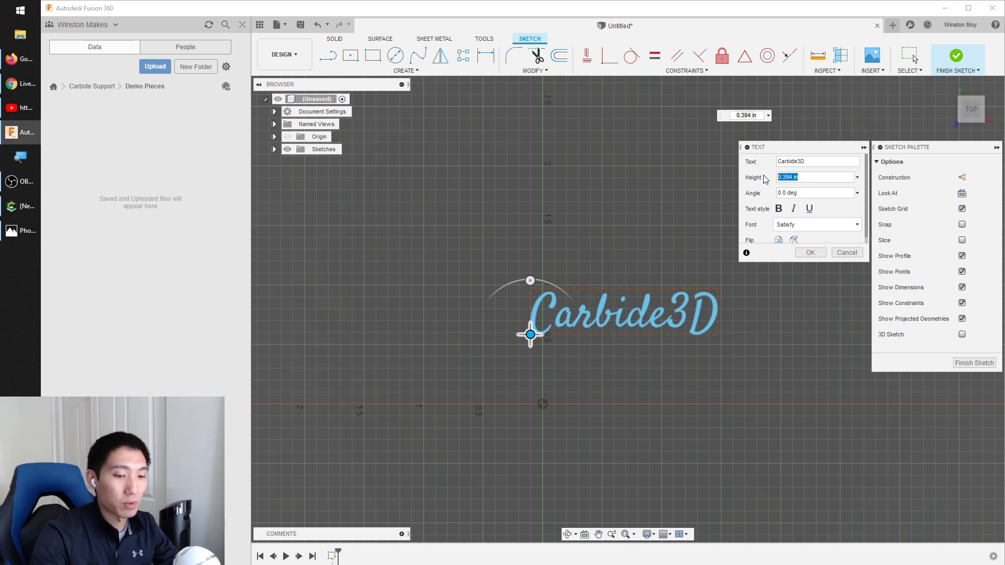
type("1.5")
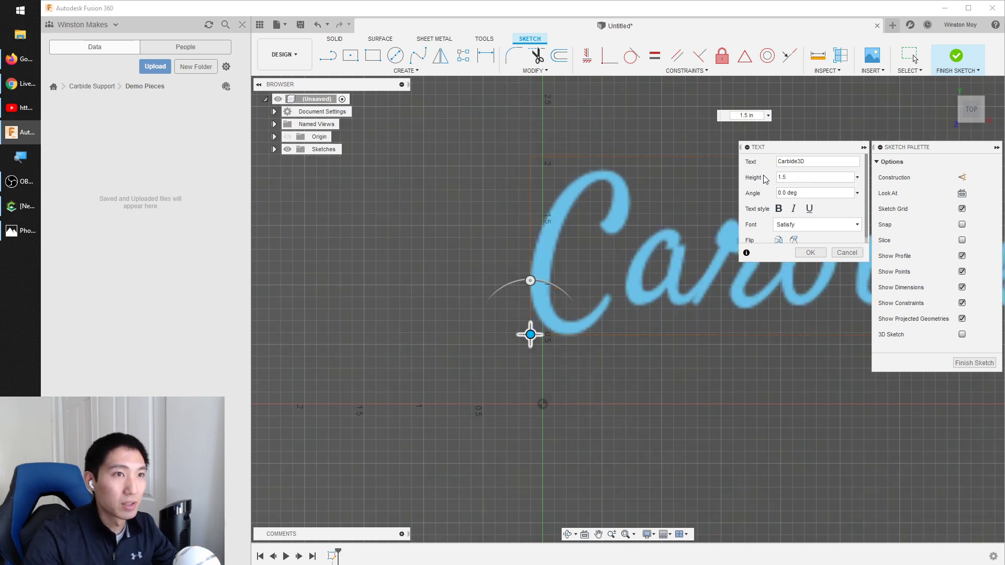
left_click(809, 253)
scroll(492, 292, "down", 2)
left_click_drag(547, 297, 559, 344)
key("Escape")
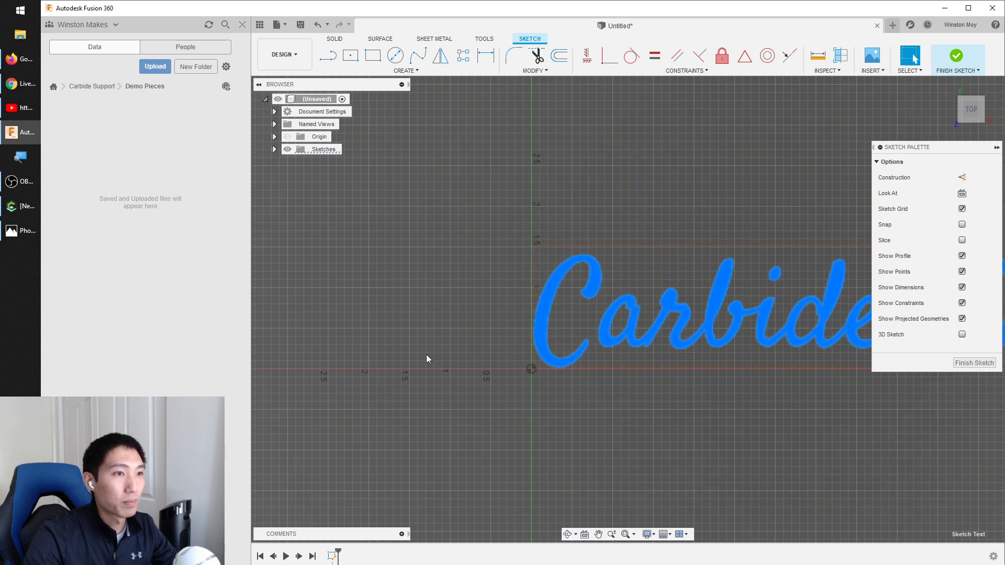
scroll(426, 354, "down", 3)
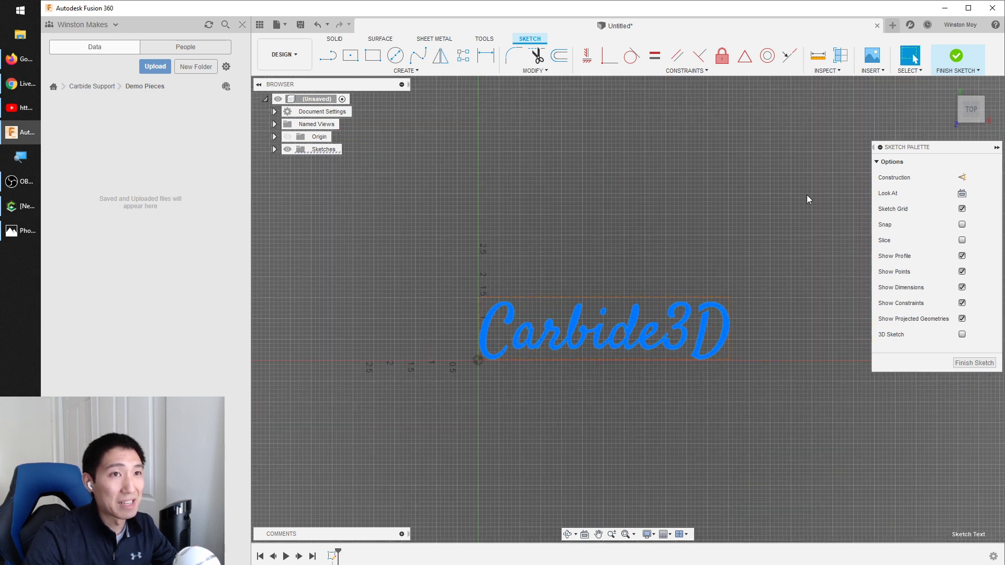
- Finish the sketch and extrude the text 0.375 in as a new body
left_click(956, 56)
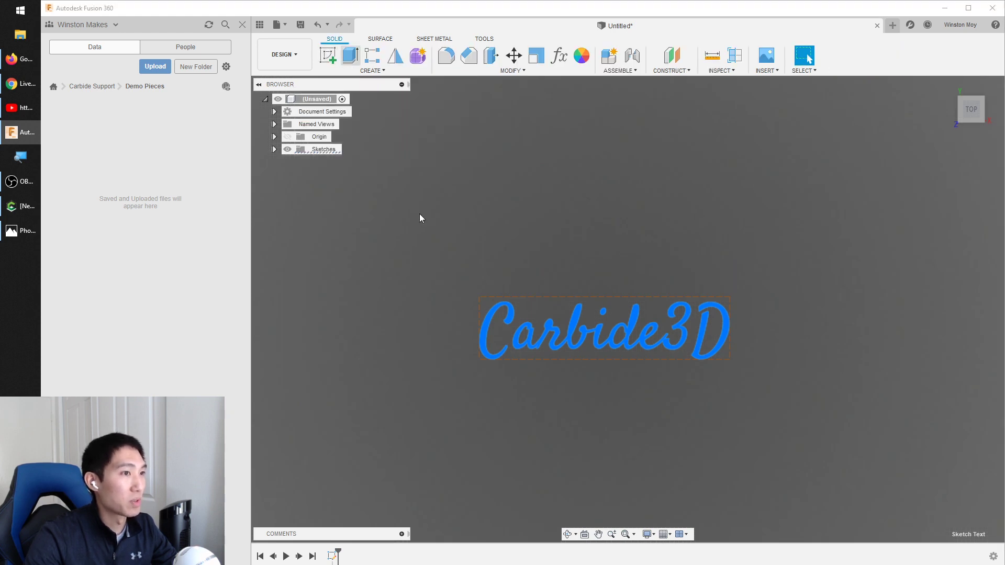
key("e")
middle_click_drag(461, 352, 414, 280, "shift")
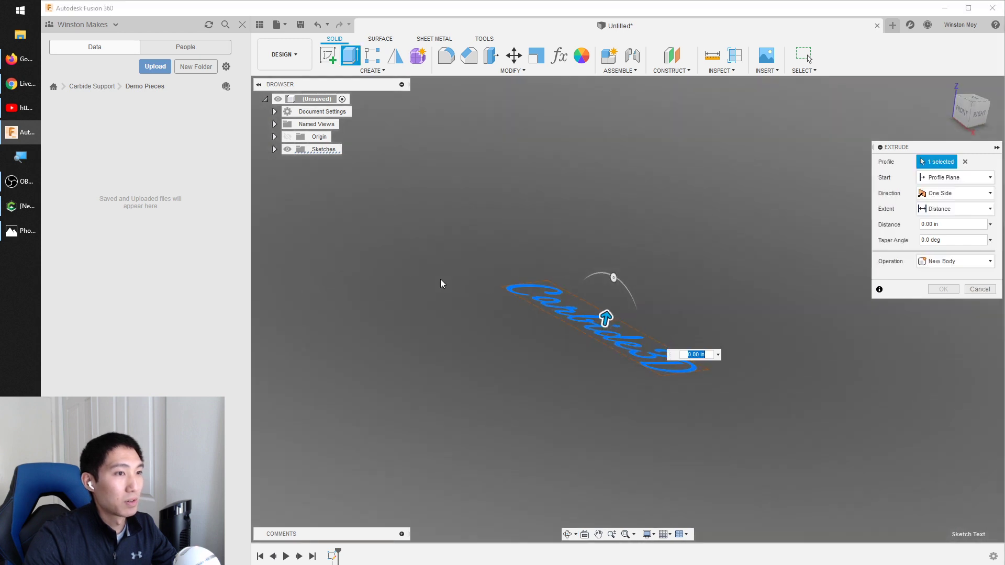
type(".375")
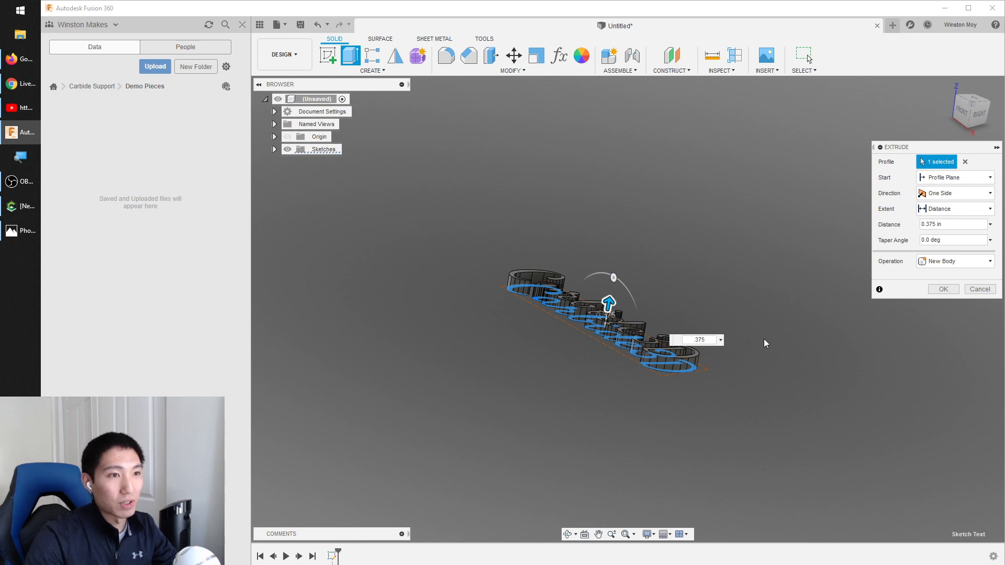
key("Return")
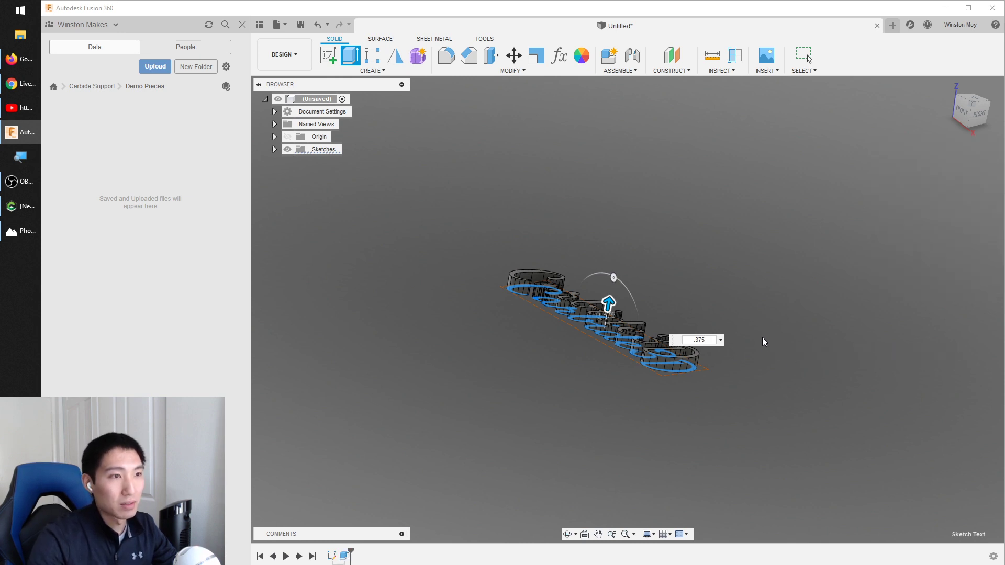
- Show the origin planes and create a new sketch on the XY plane
middle_click_drag(491, 310, 513, 220, "shift")
middle_click_drag(505, 291, 500, 394, "shift")
left_click(287, 137)
middle_click_drag(529, 314, 541, 287, "shift")
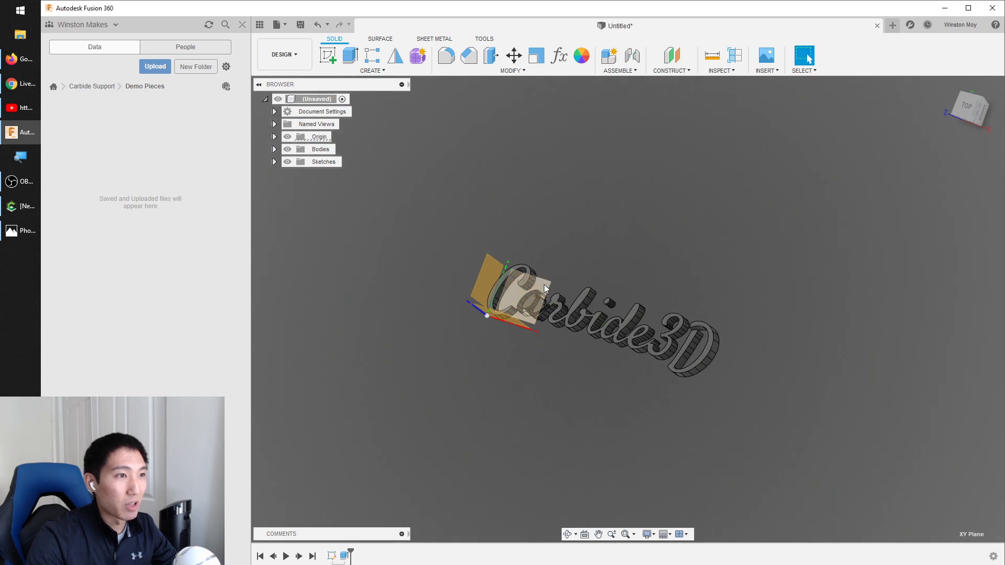
left_click(544, 286)
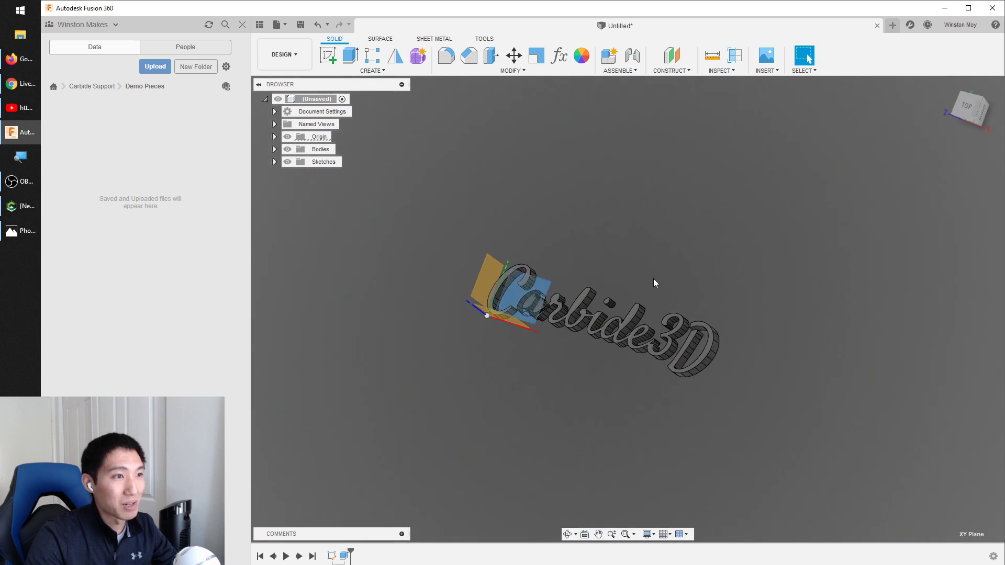
left_click(328, 57)
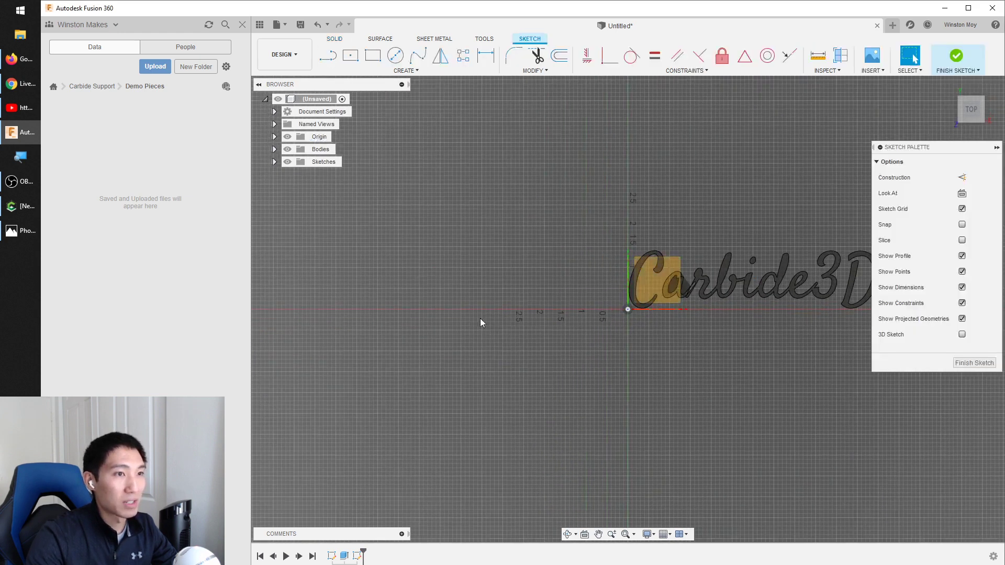
- Sketch a closed fit-point spline bridging the lower end of the "C" and the top of the "a"
scroll(649, 284, "up", 8)
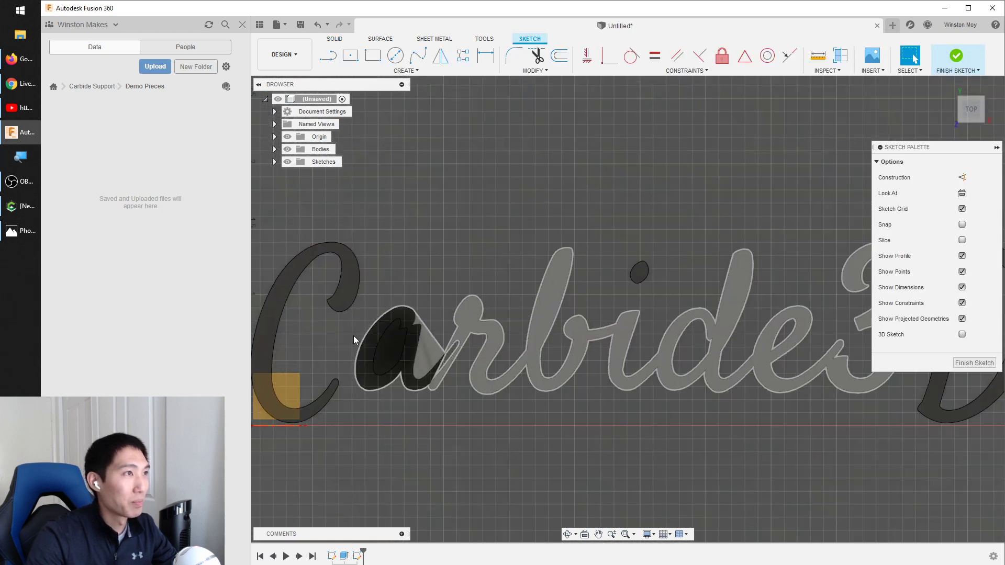
left_click(417, 56)
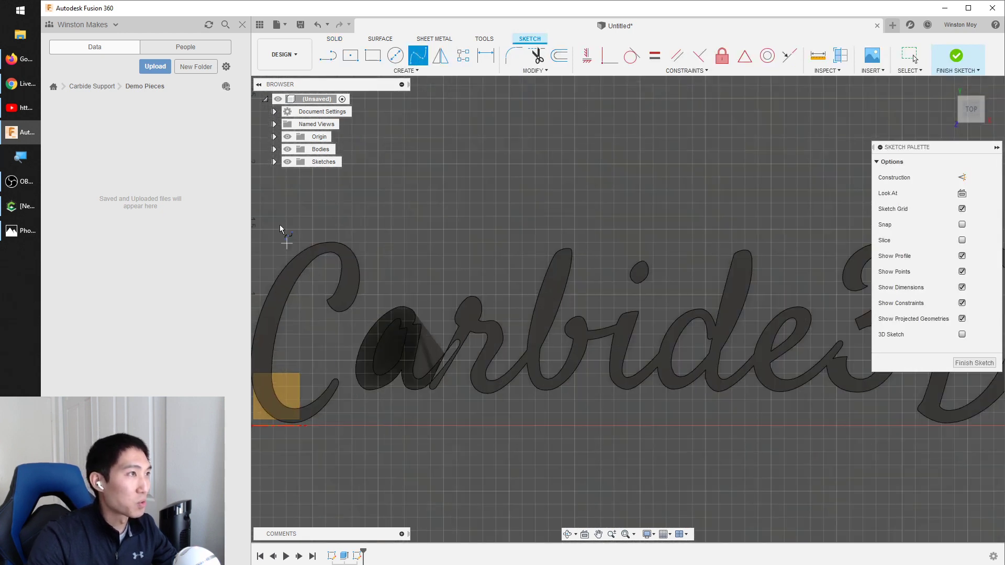
scroll(281, 387, "up", 1)
scroll(314, 381, "up", 5)
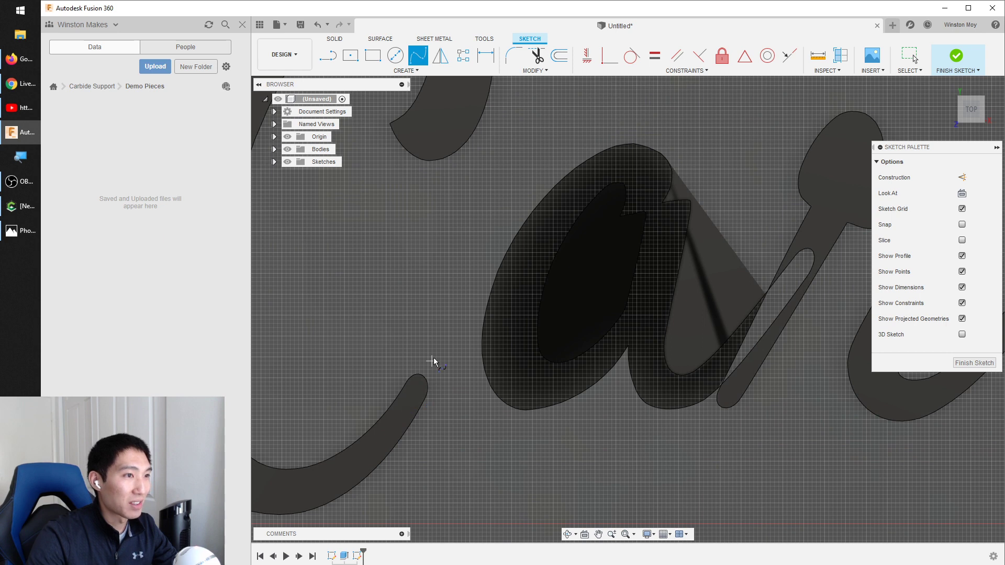
left_click(388, 411)
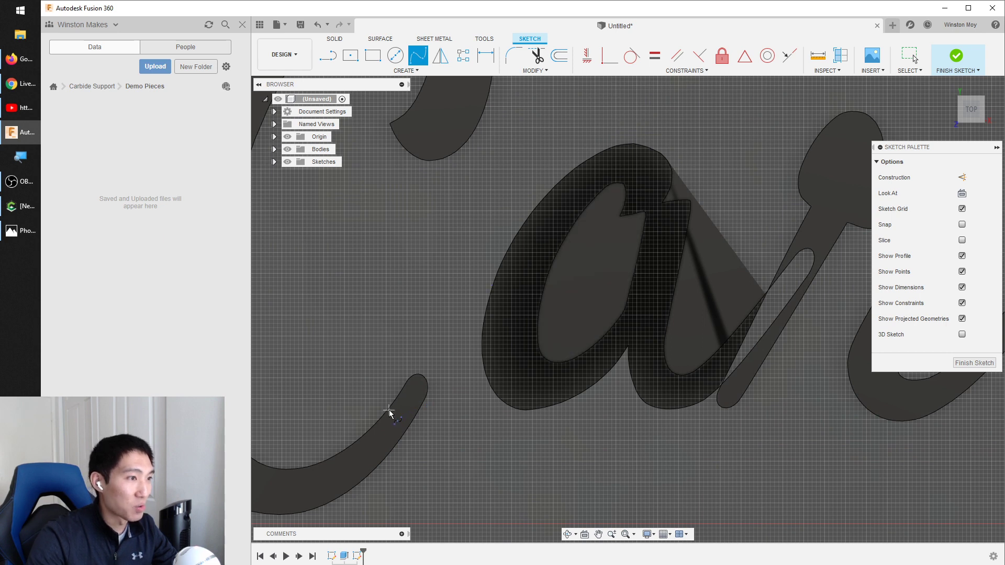
left_click(462, 290)
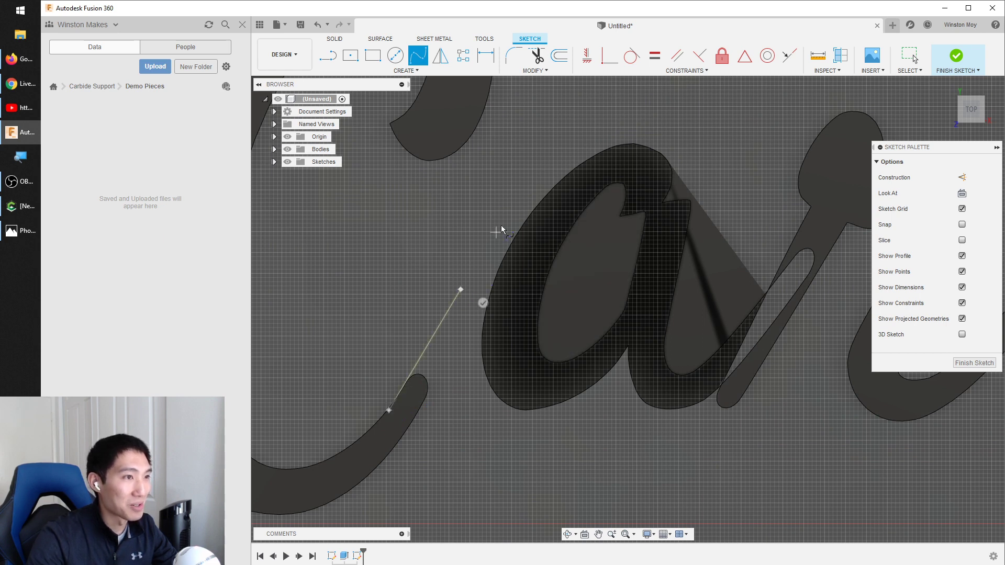
left_click(578, 166)
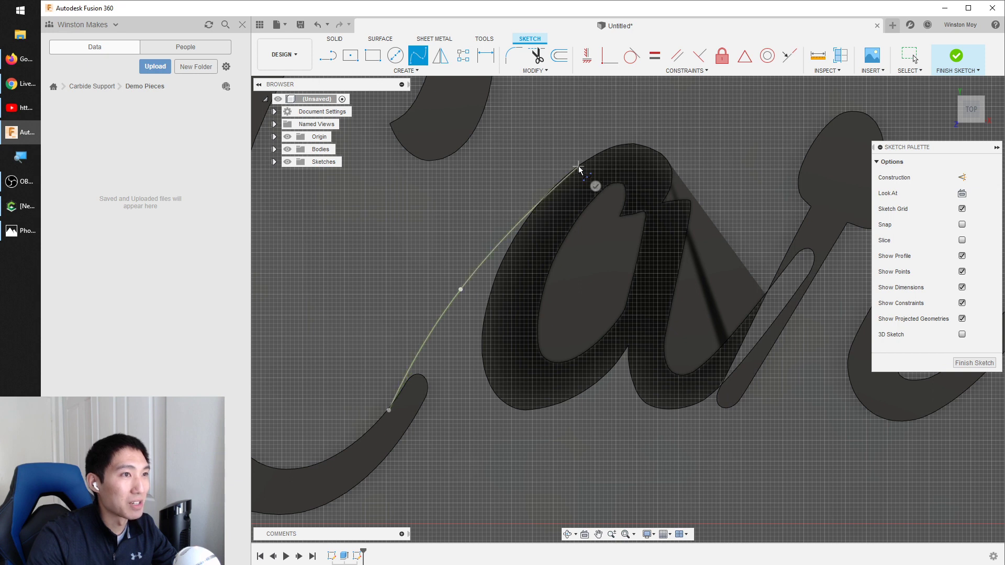
left_click(605, 155)
left_click(610, 172)
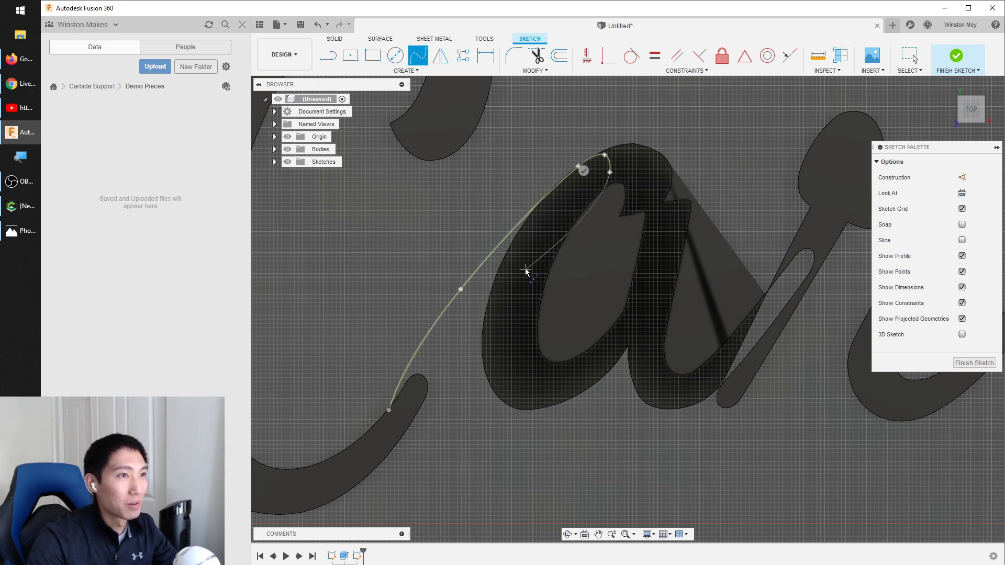
left_click(578, 200)
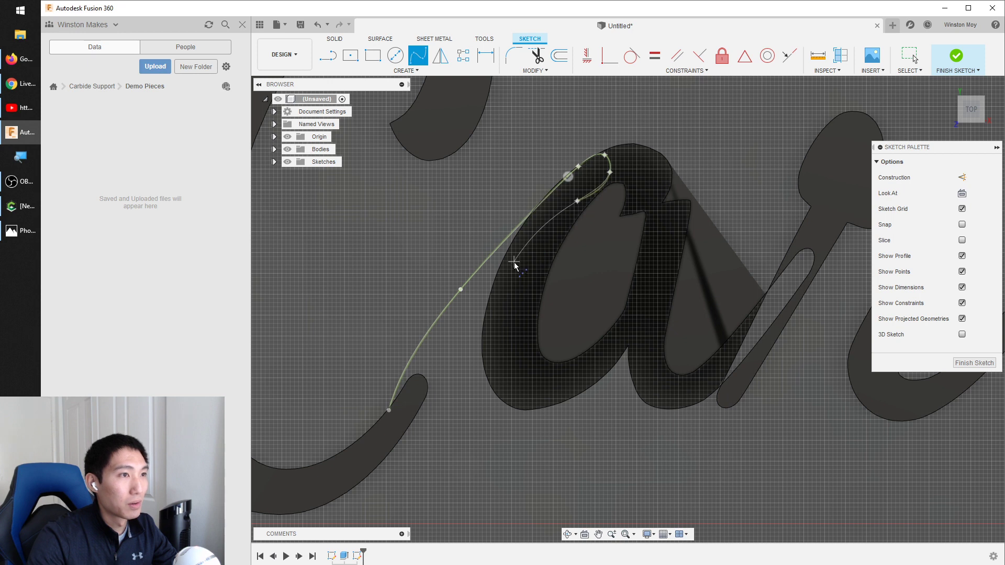
left_click(505, 304)
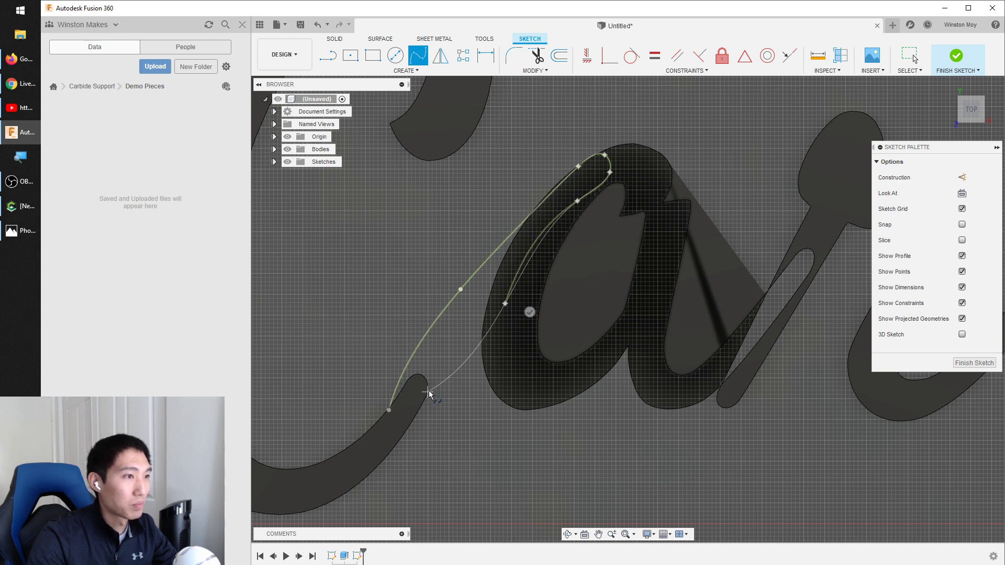
left_click(409, 419)
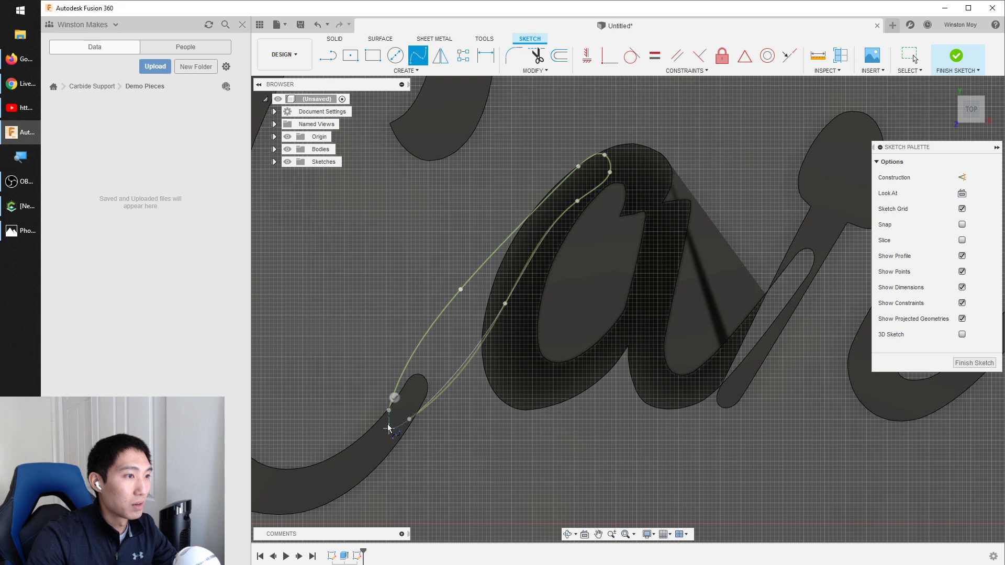
left_click(388, 410)
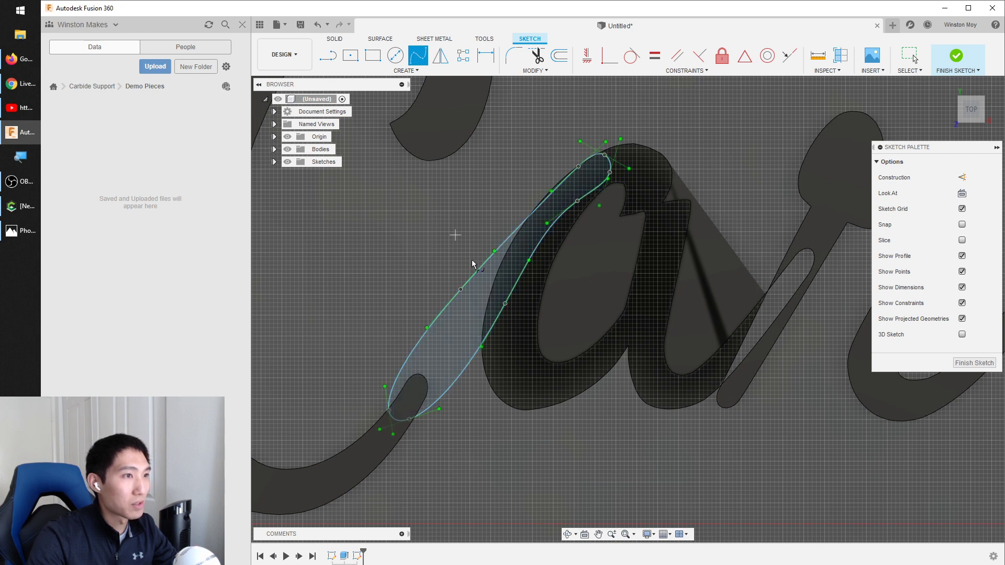
key("Escape")
- Slim the C–a bridging spline by shifting its lower-right edge's middle fit point inward and adjusting the tangent handles at its lower end
left_click(500, 301)
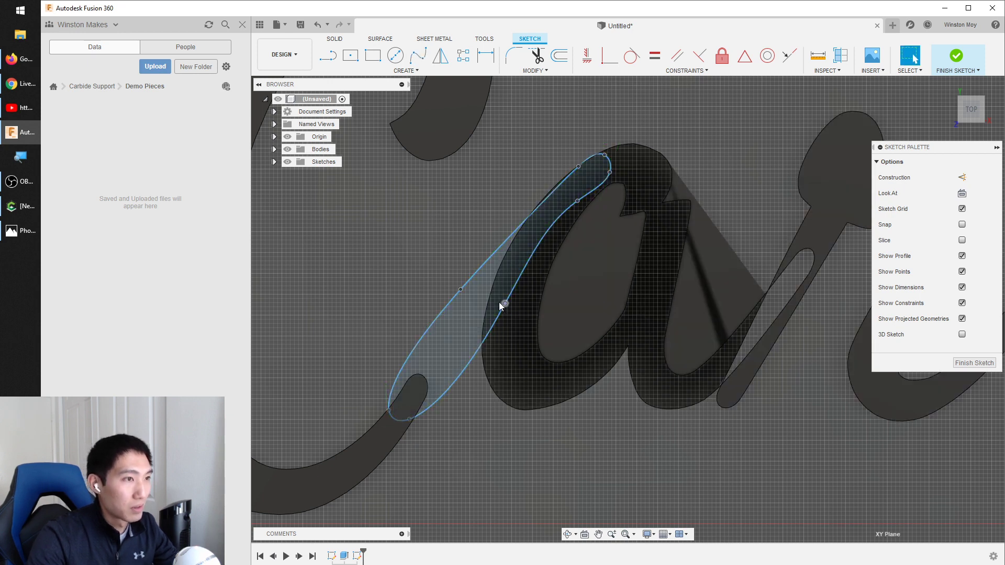
left_click(410, 419)
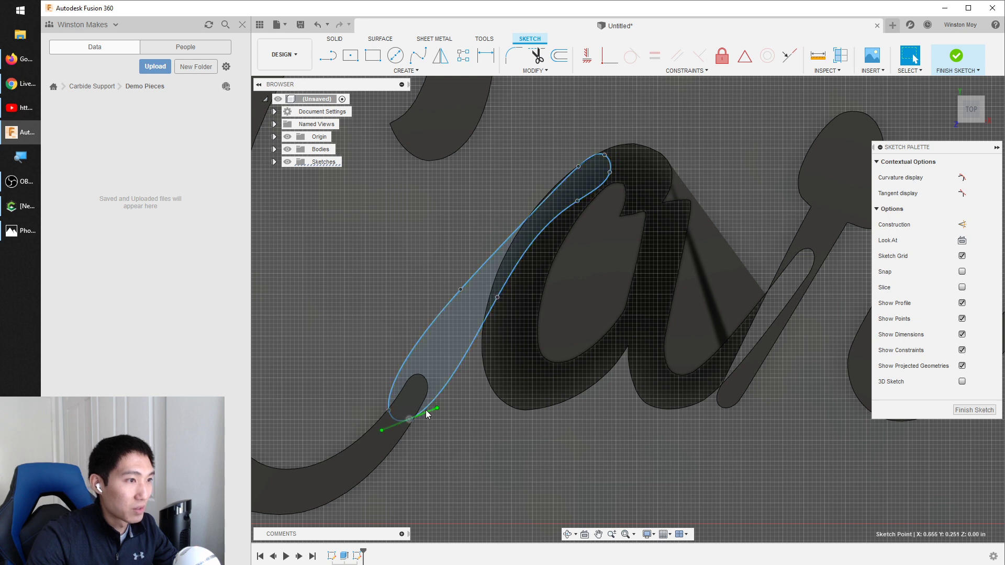
left_click_drag(435, 410, 418, 413)
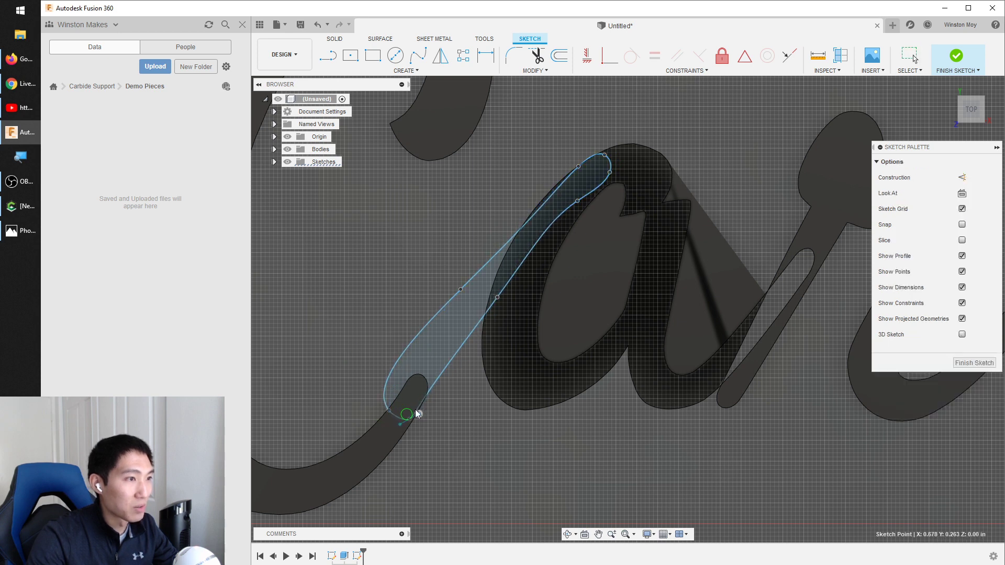
left_click(388, 411)
left_click_drag(371, 390, 389, 409)
left_click(495, 299)
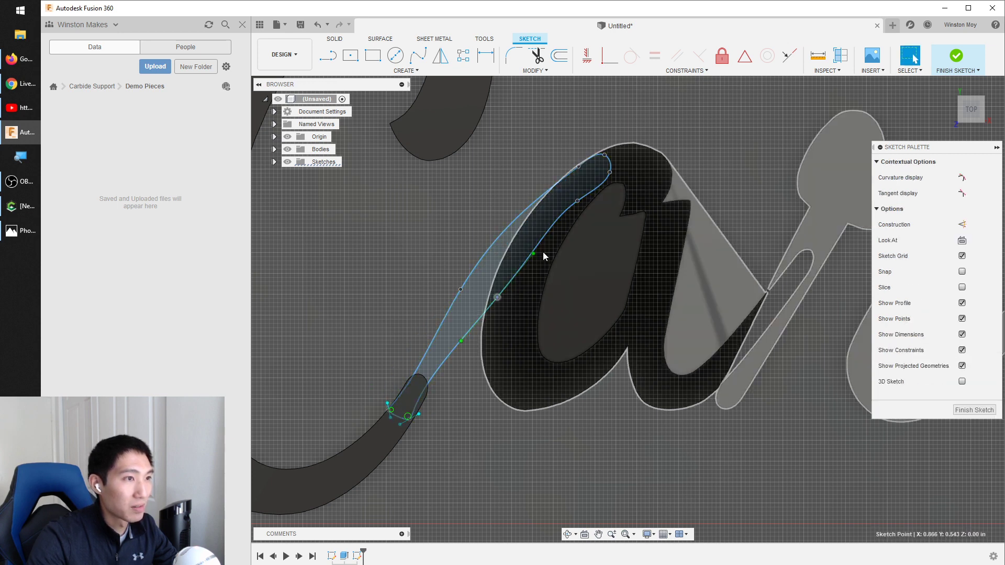
left_click_drag(536, 255, 491, 294)
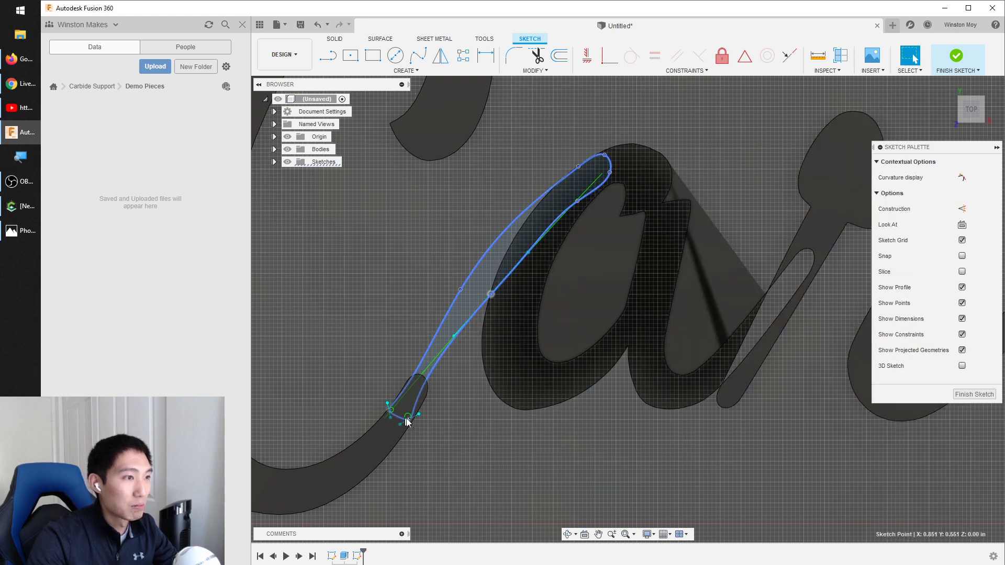
- Refine the spline's tangent handle inside the "C" tip and nudge the middle fit point slightly upward along the "a"
scroll(408, 422, "up", 3)
left_click(425, 419)
left_click_drag(425, 419, 429, 425)
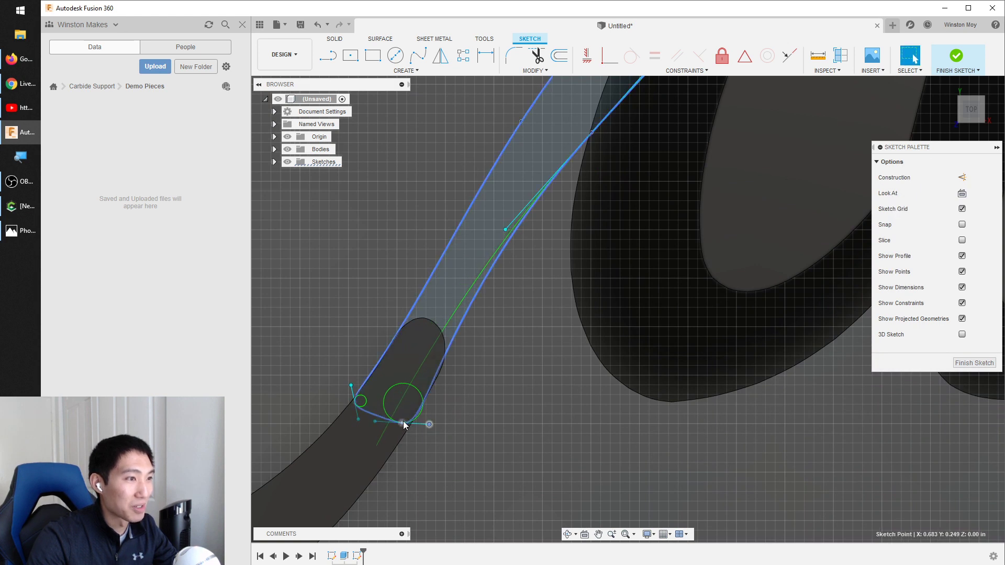
left_click(403, 423)
scroll(519, 338, "up", 2)
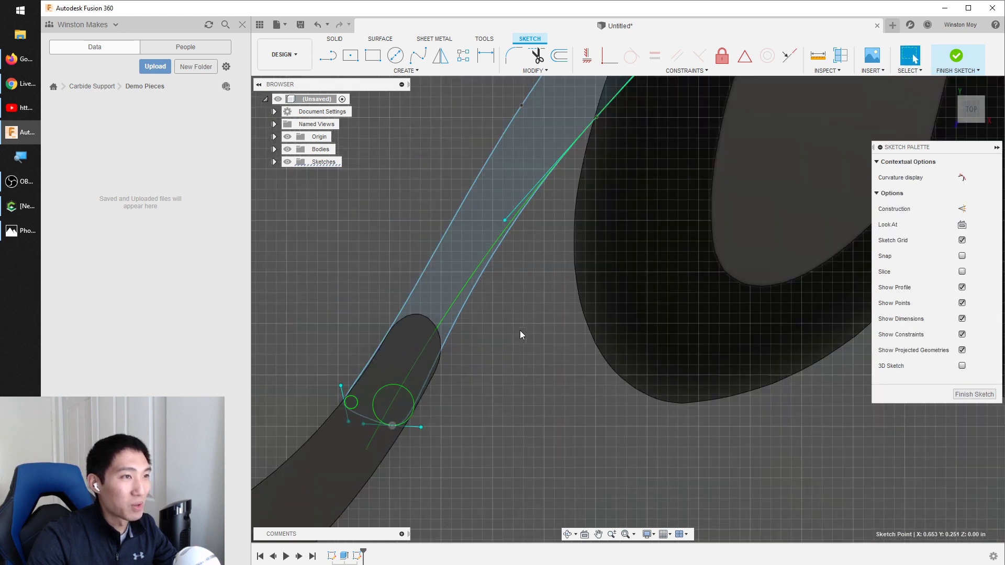
scroll(520, 331, "down", 5)
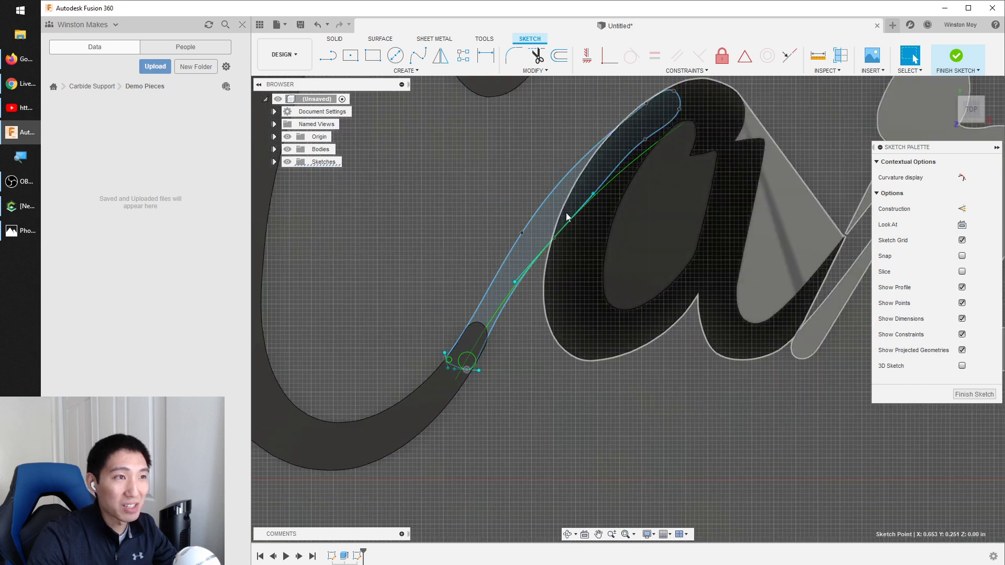
left_click_drag(552, 237, 554, 228)
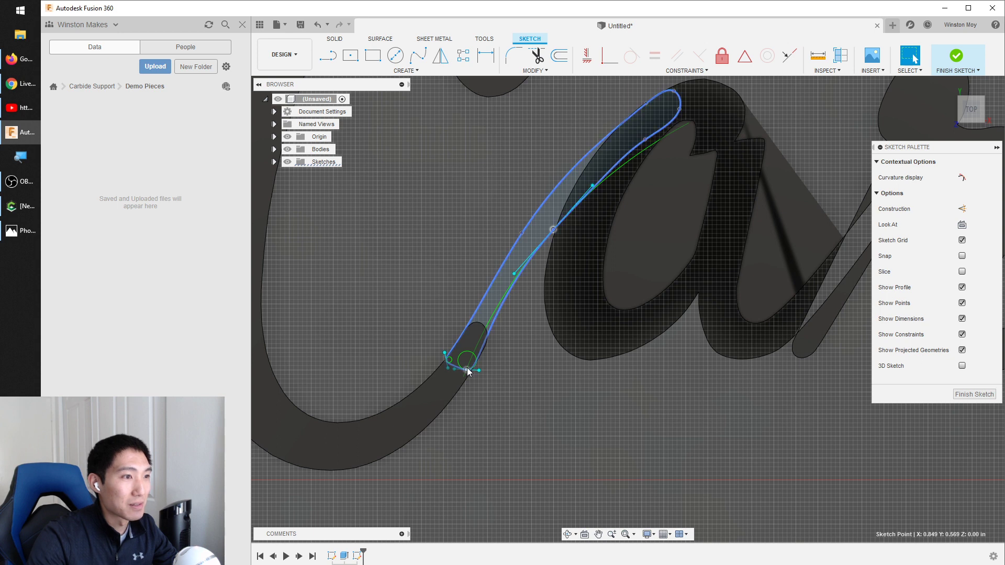
- Move the bridge's middle fit point down the curve to just above the tip of the "C"
scroll(517, 303, "up", 4)
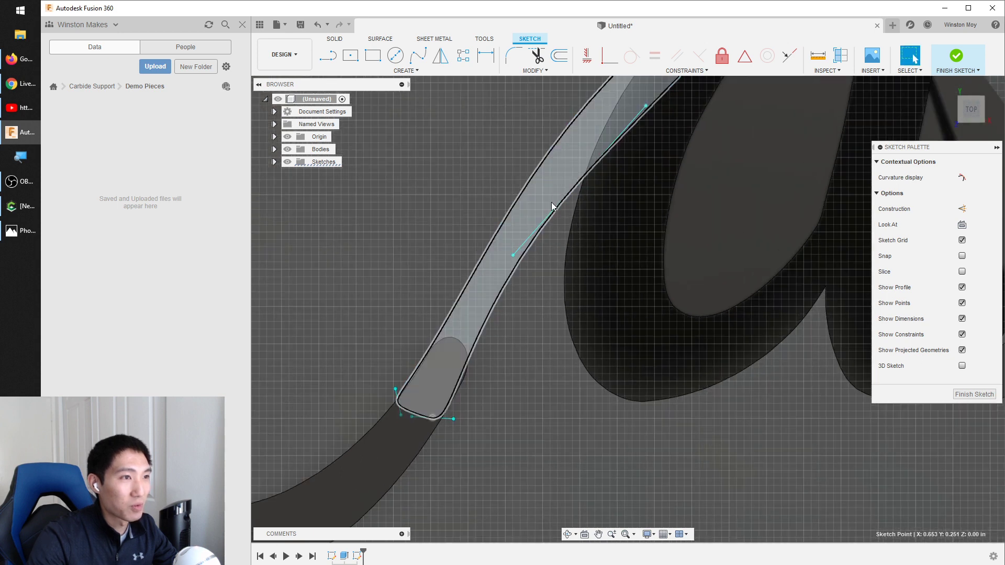
mouse_move(578, 183)
left_mouse_down()
mouse_move(456, 348)
mouse_move(481, 342)
left_mouse_up()
scroll(550, 296, "up", 3)
scroll(752, 157, "down", 10)
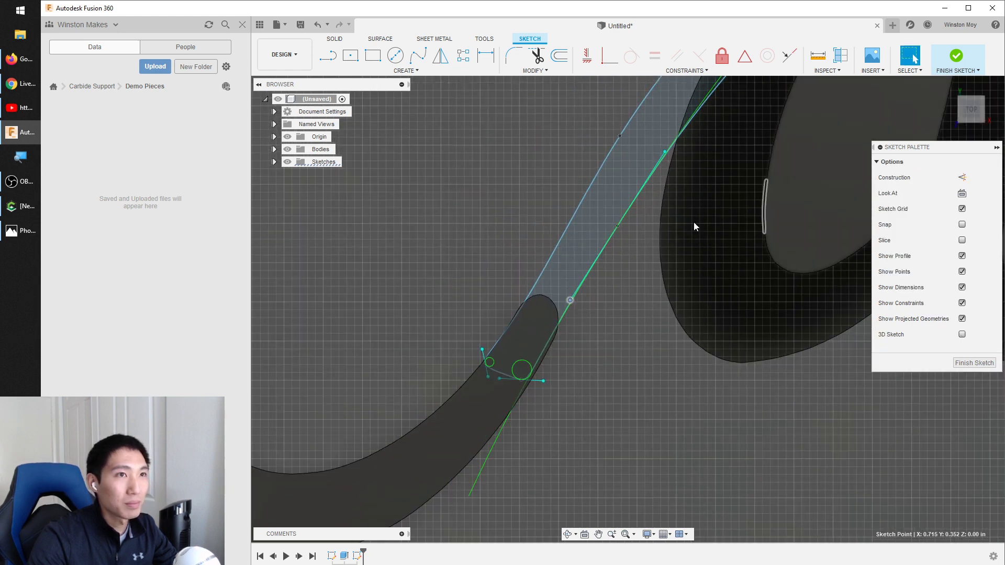
- Sketch a closed fit-point spline bridging the upper curve of the "3" and the upper stroke end of the "D"
scroll(680, 269, "up", 3)
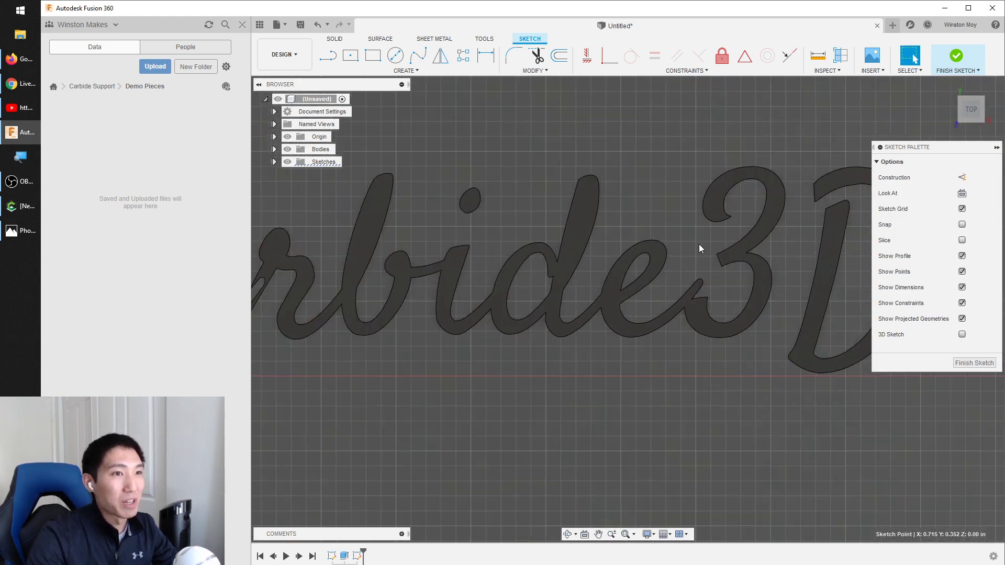
scroll(471, 242, "down", 3)
scroll(731, 197, "up", 5)
scroll(650, 189, "up", 2)
left_click(418, 55)
left_click(556, 252)
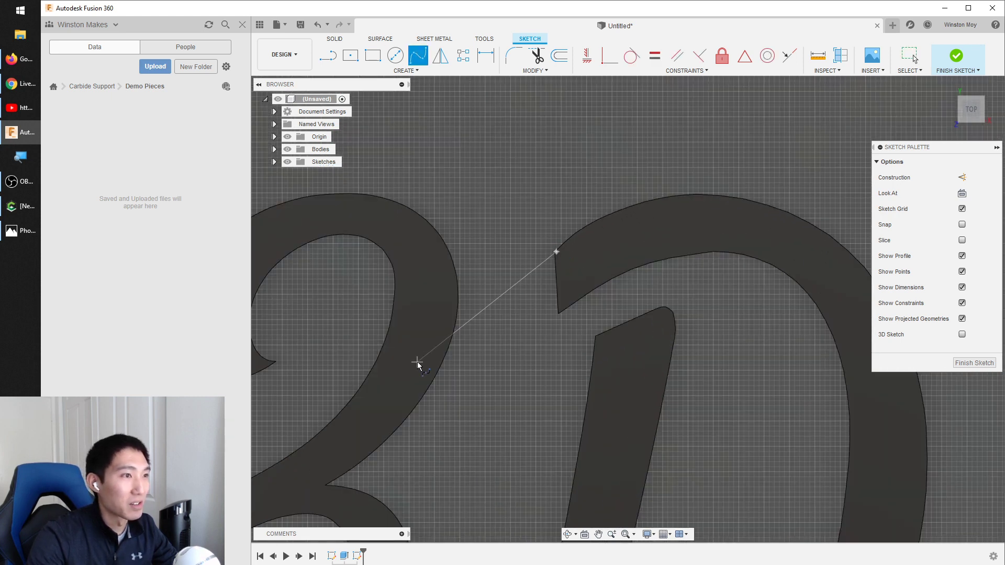
left_click(490, 289)
left_click(382, 375)
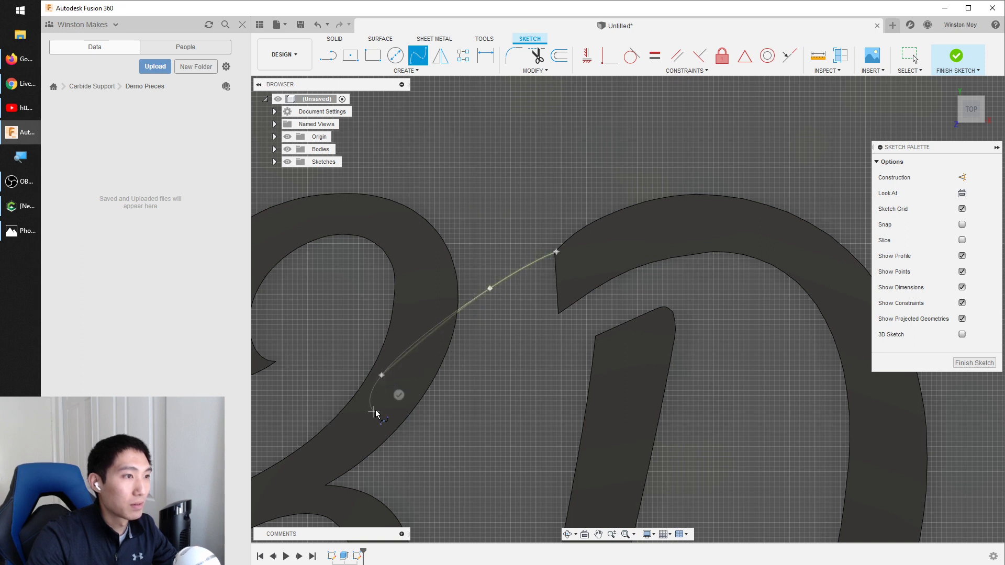
left_click(383, 417)
left_click(422, 384)
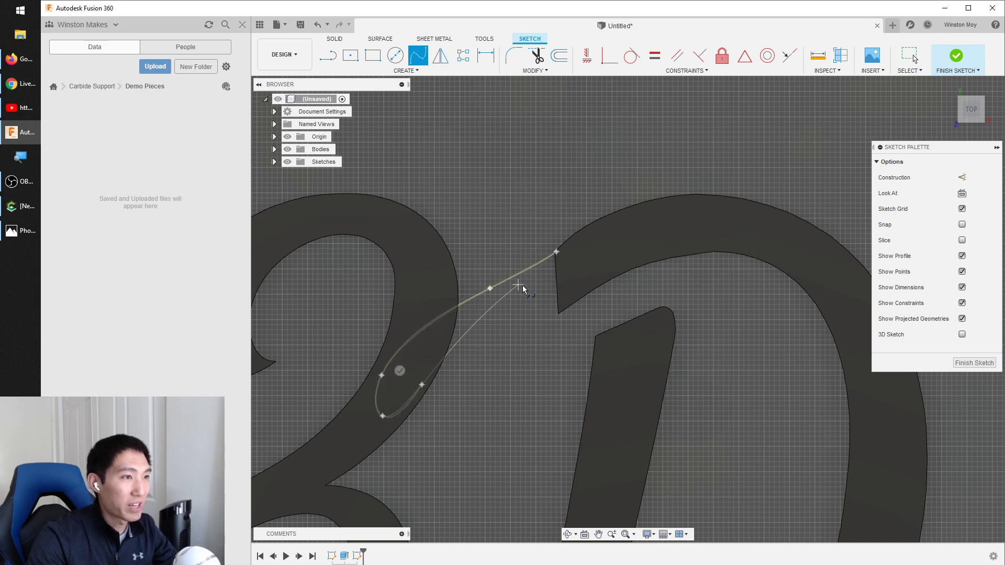
left_click(569, 294)
left_click(557, 253)
key("Escape")
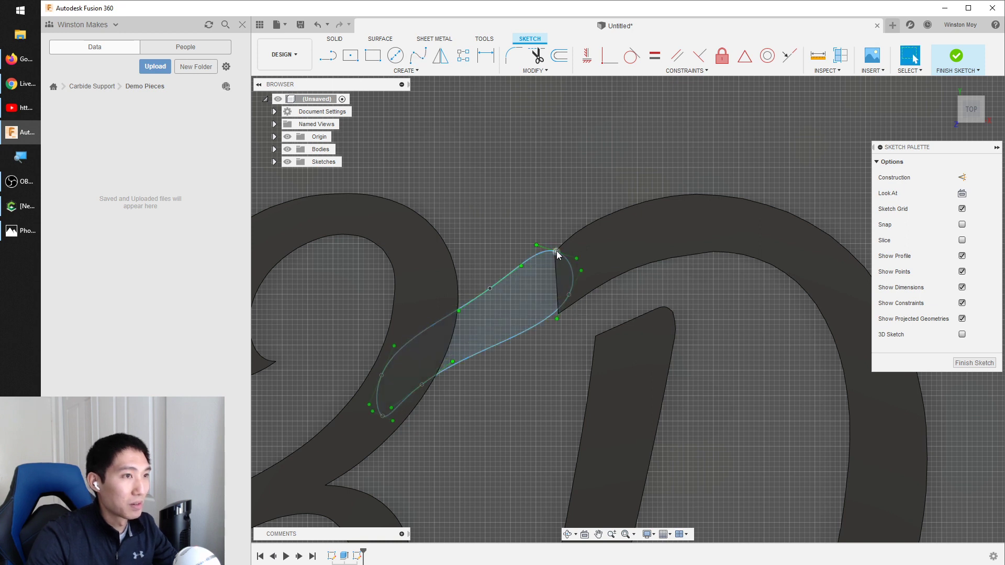
- Adjust the 3–D spline's fit points and end tangent so its ends sit inside the letters, and finish the sketch
left_click_drag(557, 252, 583, 244)
left_click(584, 245)
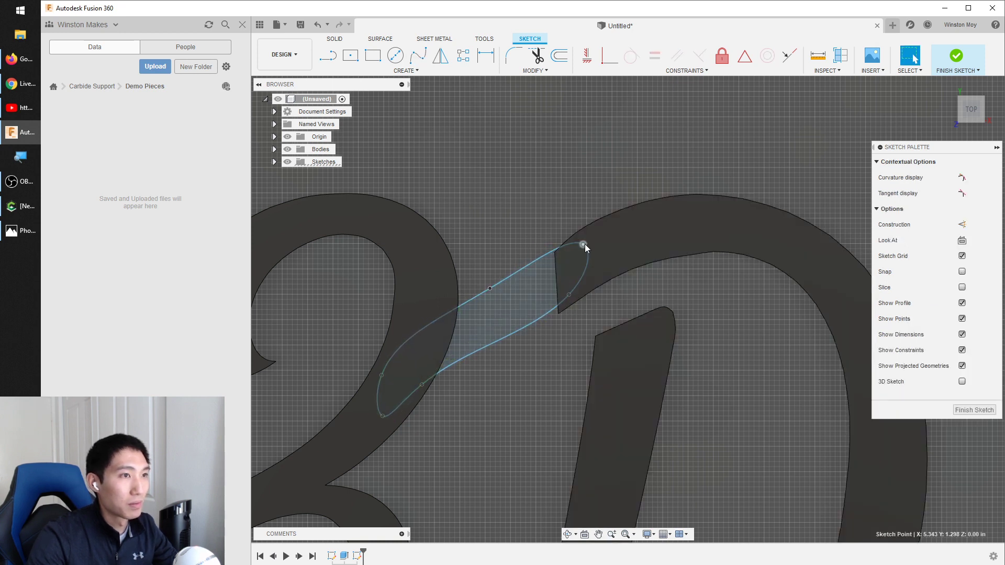
mouse_move(592, 251)
left_mouse_down()
mouse_move(602, 240)
mouse_move(585, 241)
left_mouse_up()
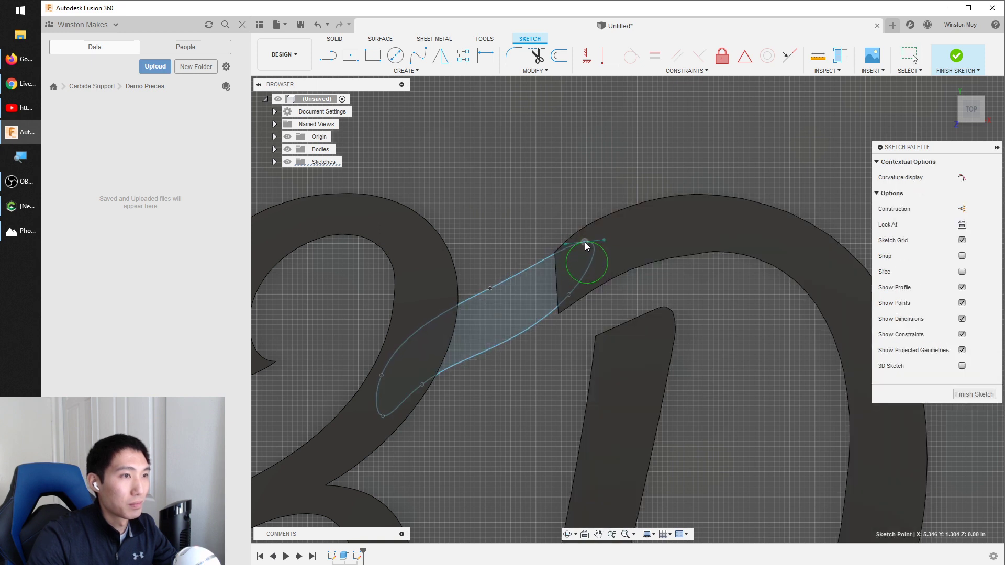
left_click_drag(569, 294, 574, 297)
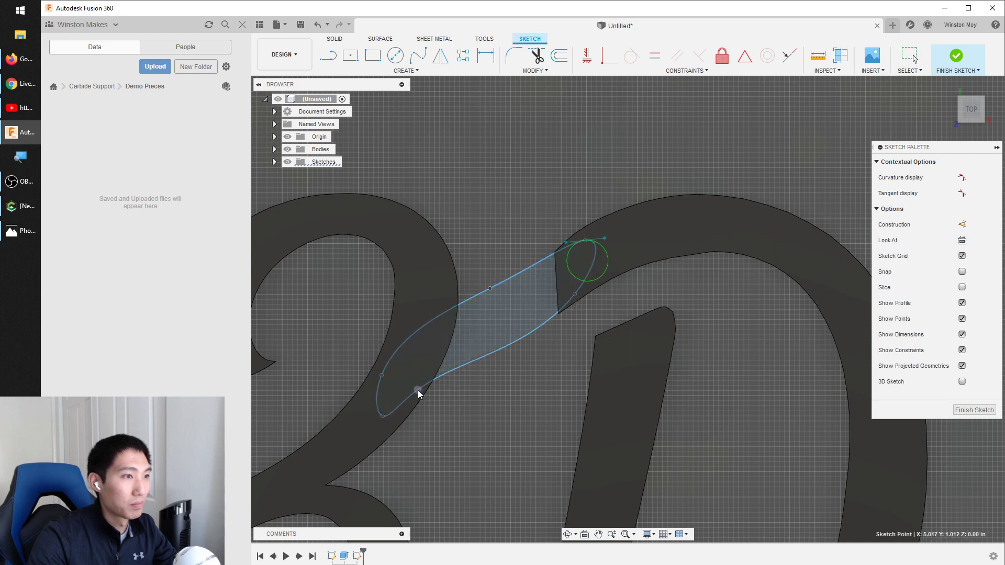
left_click(956, 55)
- Select the 3–D and C–a bridge profiles for an Extrude and try a freehand distance upward
scroll(713, 187, "down", 6)
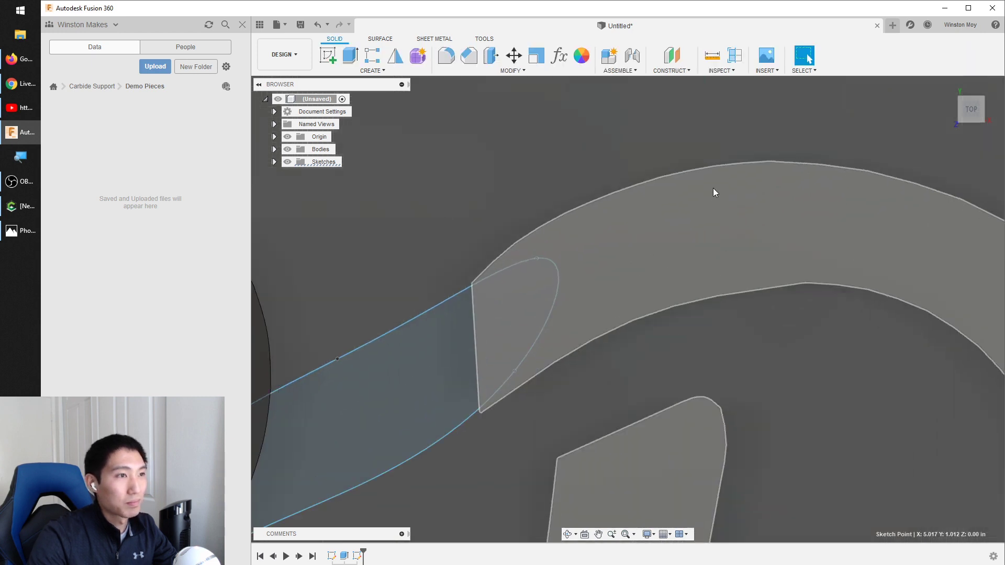
left_click(350, 54)
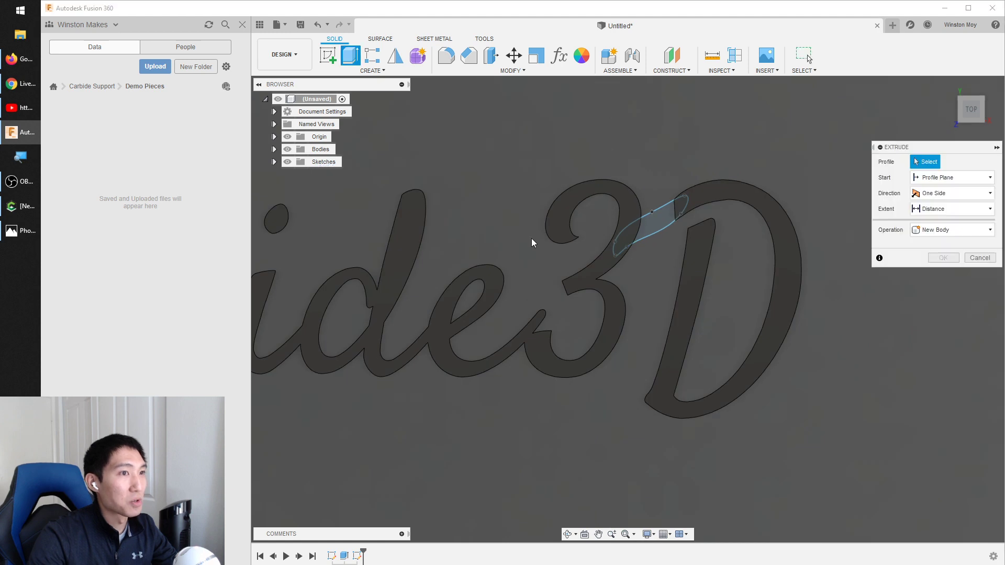
left_click(651, 272)
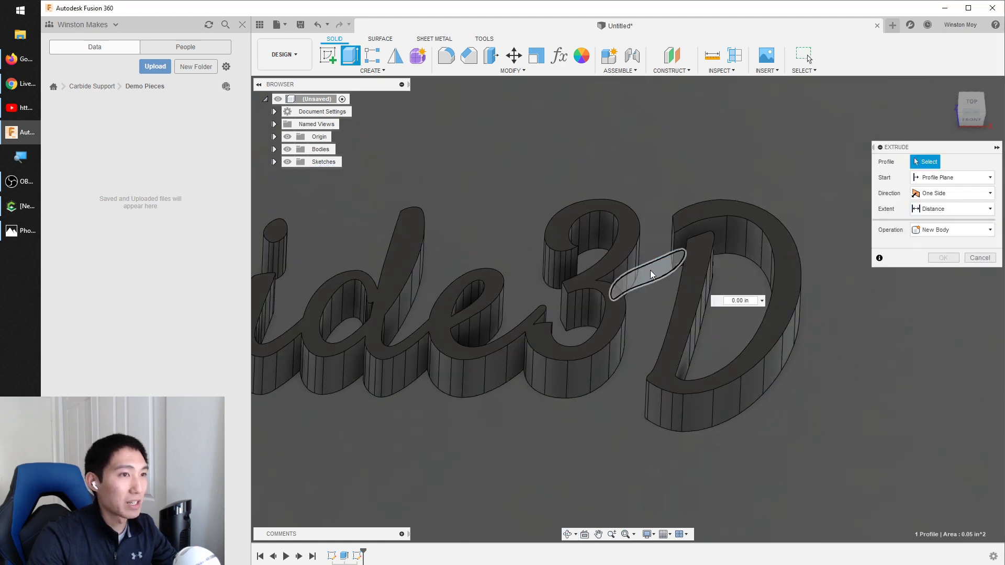
scroll(953, 381, "down", 5)
scroll(612, 372, "up", 4)
scroll(455, 371, "up", 3)
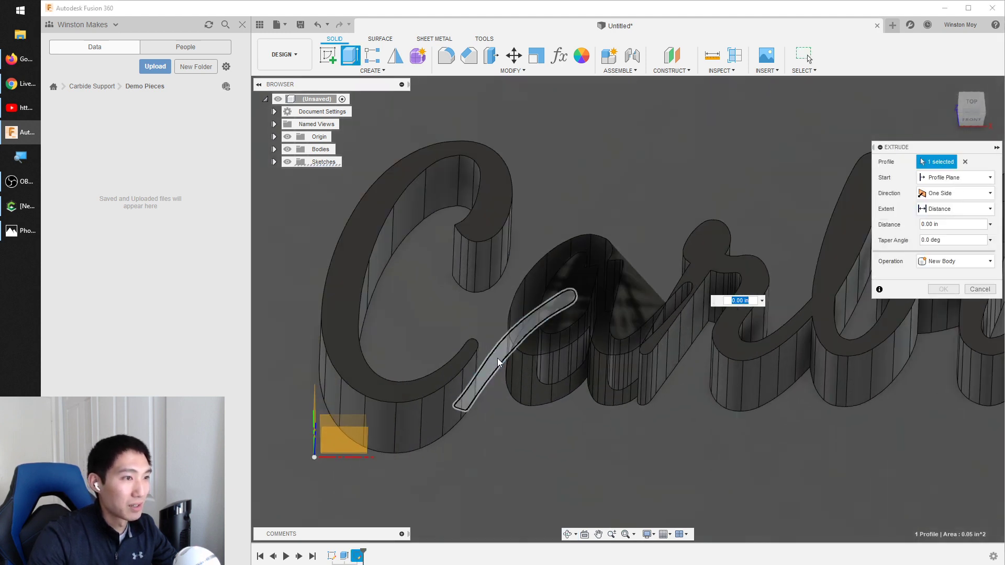
left_click(498, 359)
left_click_drag(514, 343, 515, 316)
- Try to extrude both bridge profiles with extent To Object, up to the top face of the "C", using the Join operation
left_click(954, 209)
left_click(941, 233)
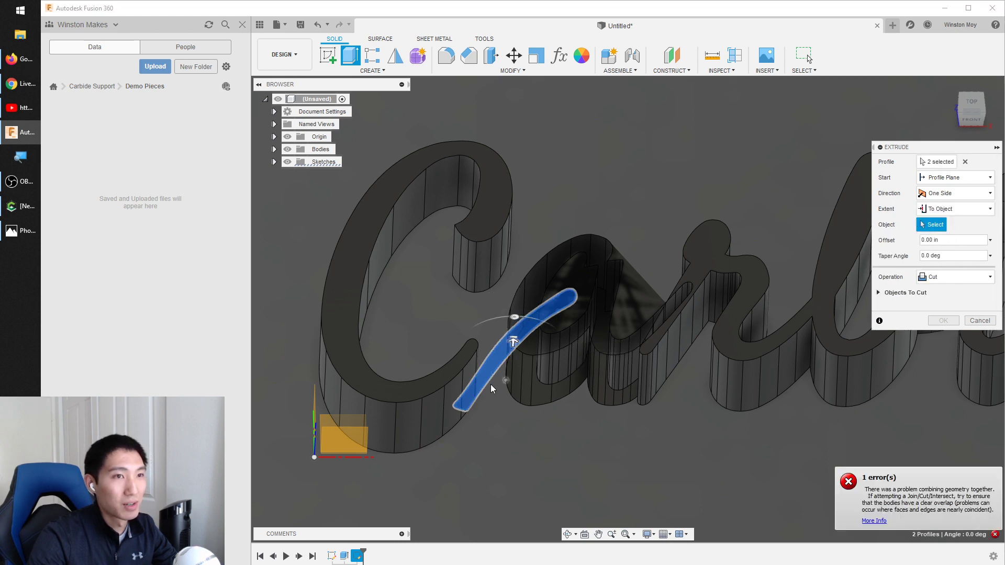
left_click(418, 374)
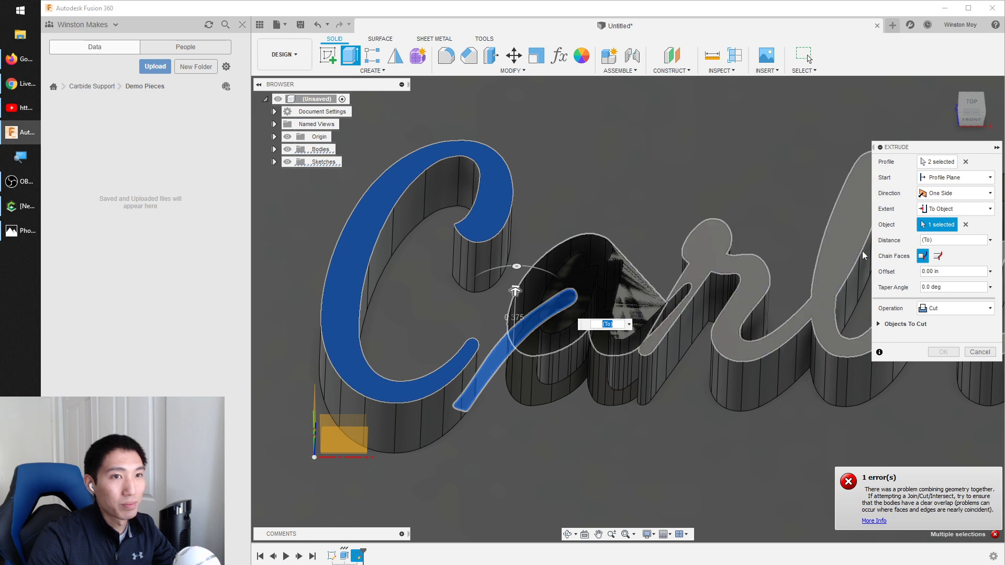
left_click(938, 256)
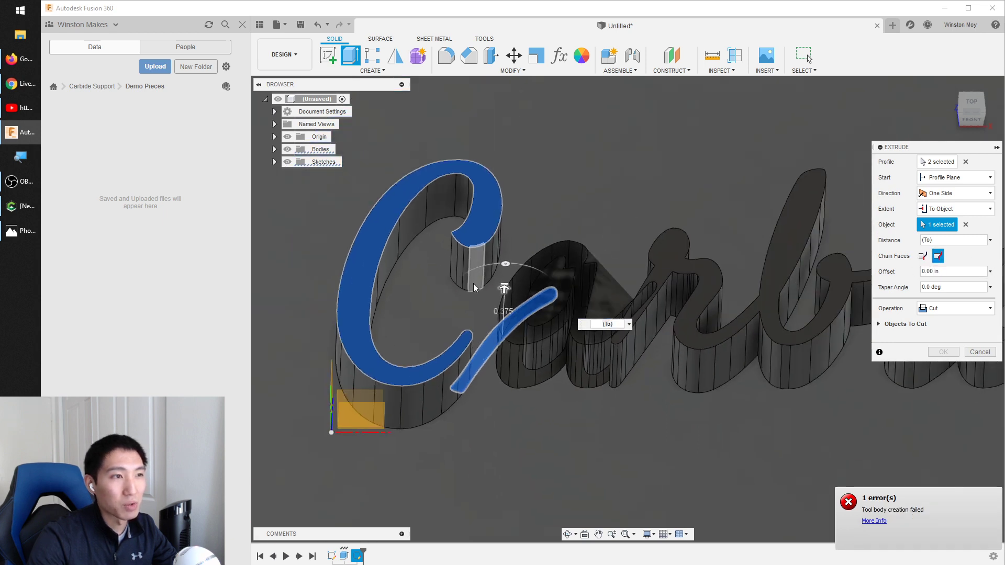
scroll(476, 286, "down", 3)
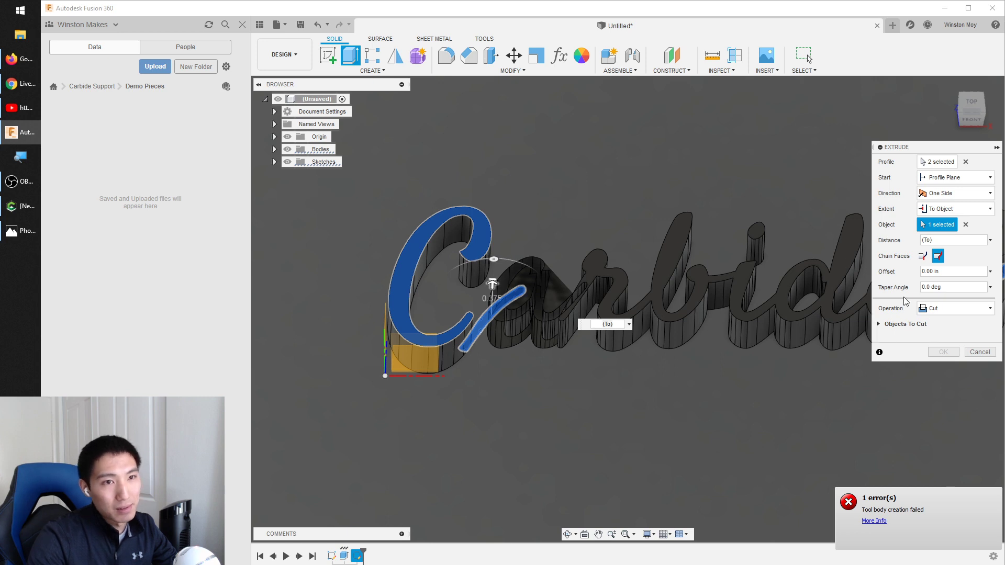
left_click(955, 308)
left_click(950, 303)
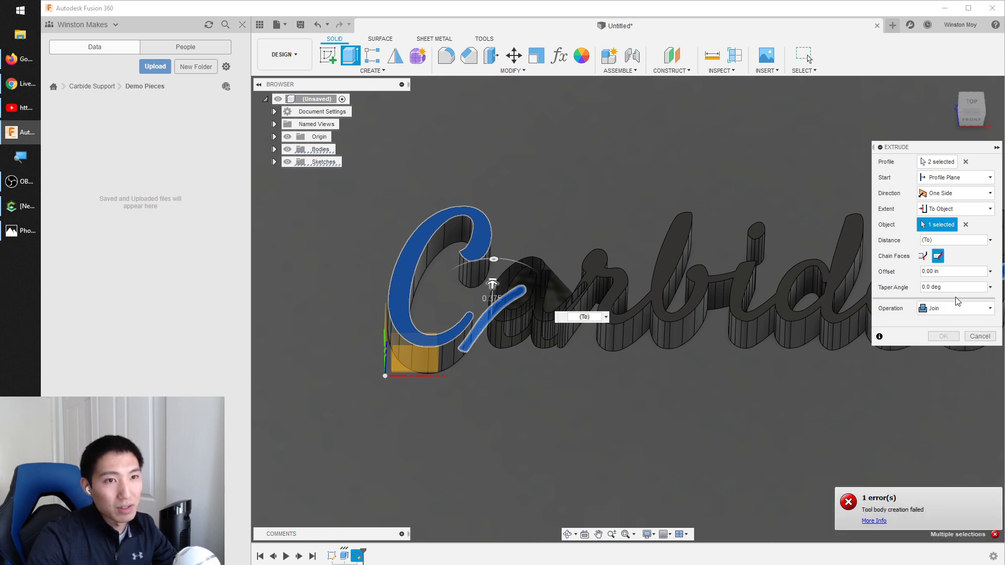
left_click(923, 256)
middle_click_drag(560, 240, 833, 273, "shift")
left_click(943, 336)
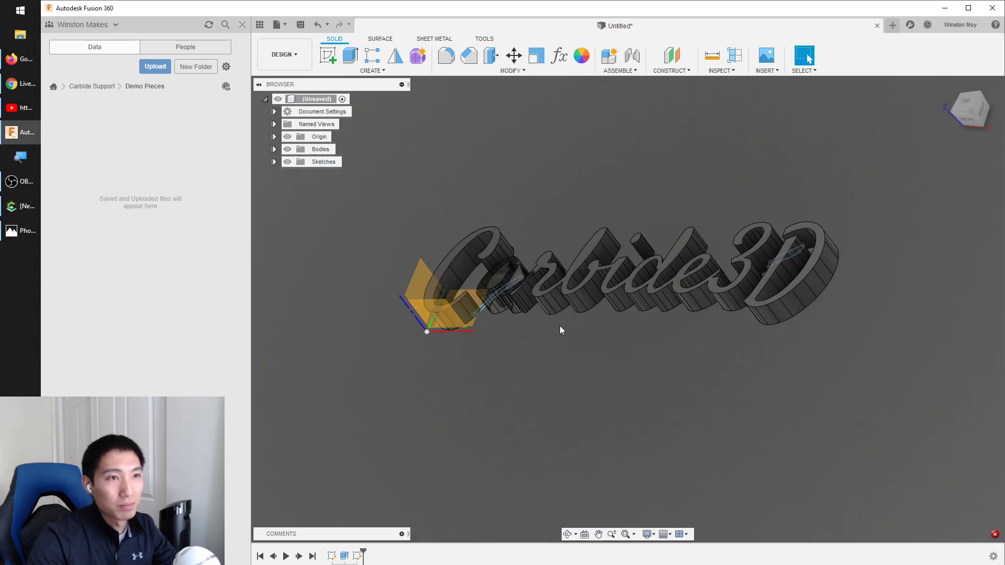
- Inspect the bridge areas and examine the full details of the failed extrusion's error
middle_click_drag(560, 330, 591, 333, "shift")
scroll(429, 260, "up", 3)
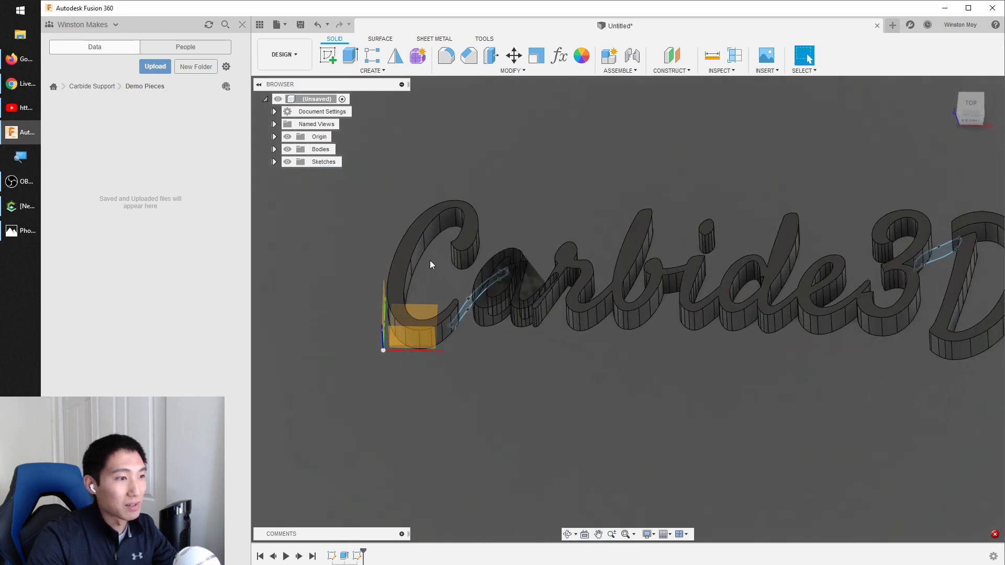
scroll(466, 305, "up", 3)
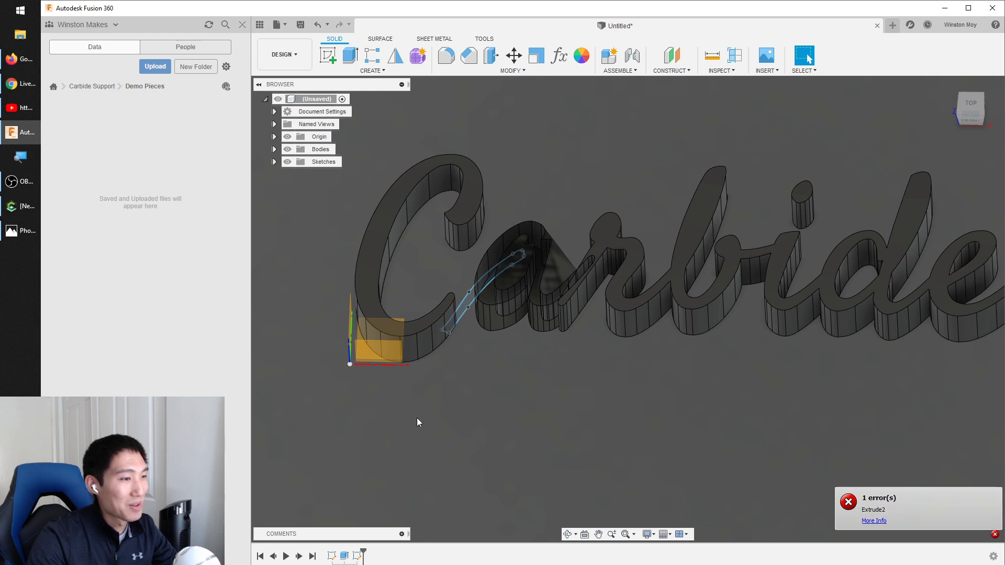
left_click(874, 521)
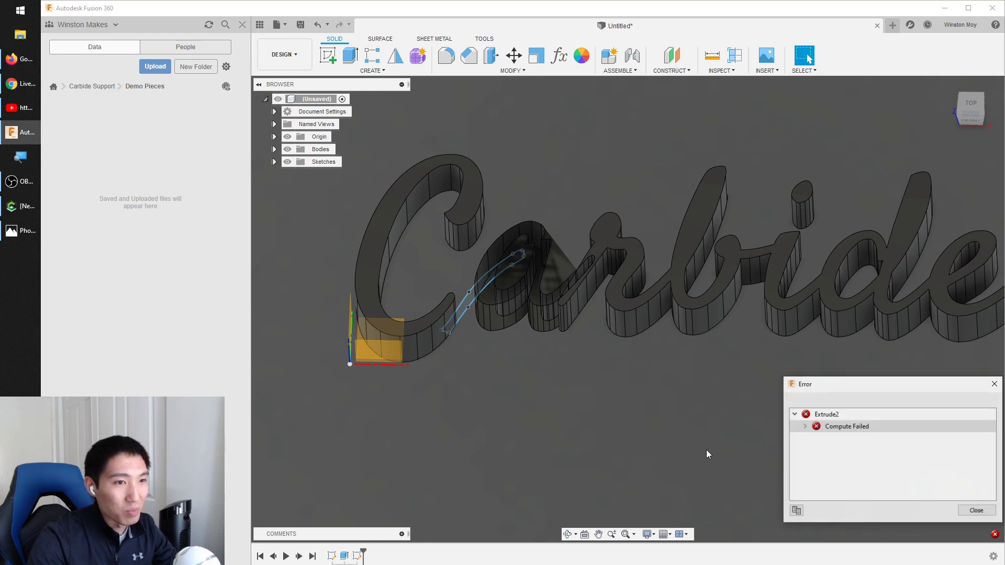
left_click(816, 426)
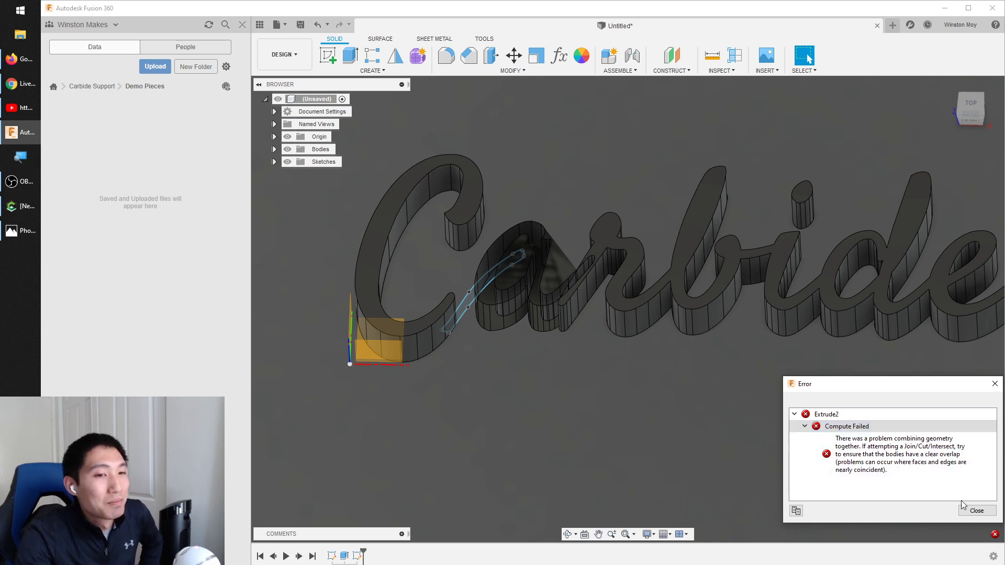
left_click(976, 511)
- Roll the timeline back to just before the bridge sketch
scroll(397, 389, "down", 5)
middle_click_drag(723, 350, 791, 377, "shift")
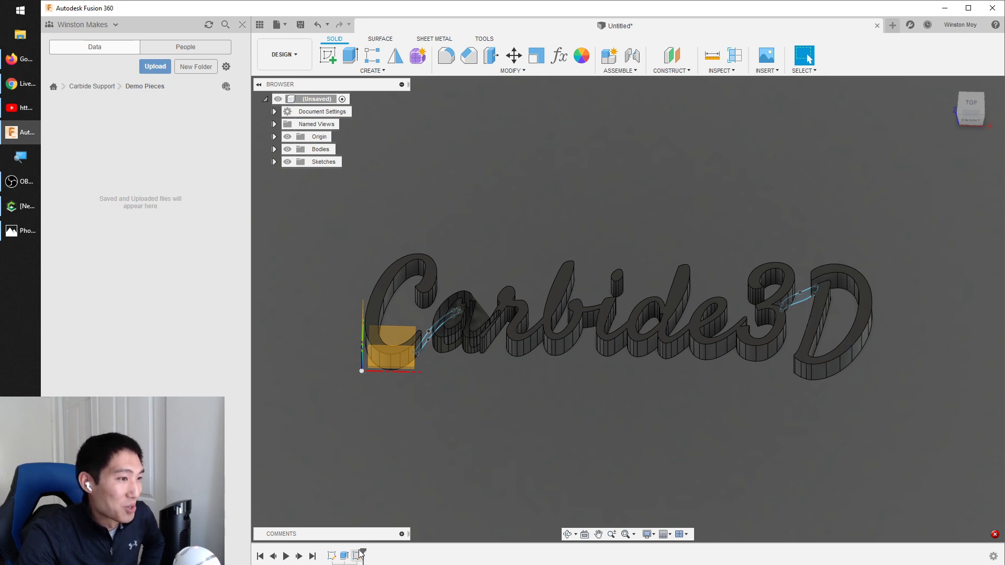
left_click_drag(361, 554, 349, 553)
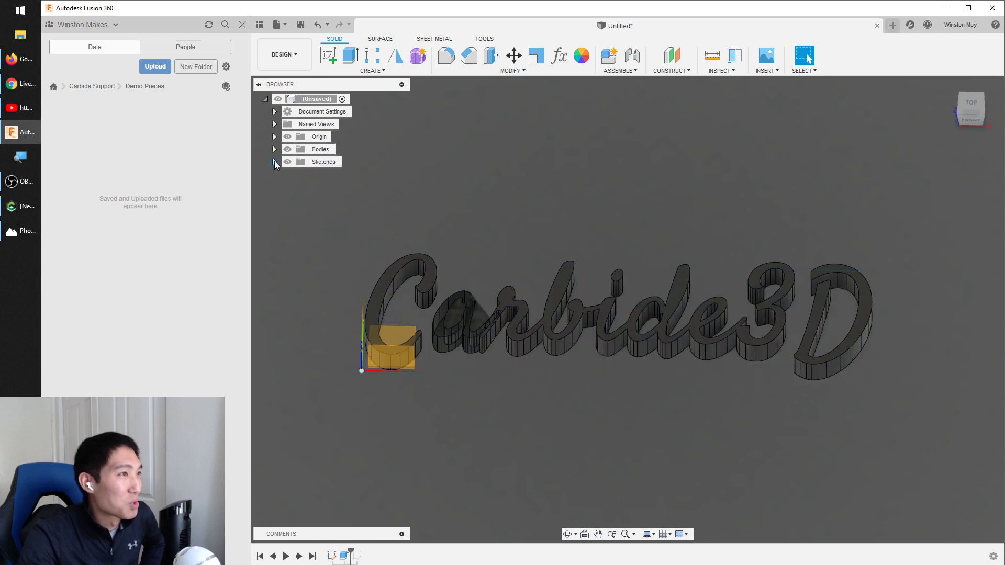
- Edit the lettering sketch and replace its "Carbide3D" text with "quarantine"
right_click(331, 556)
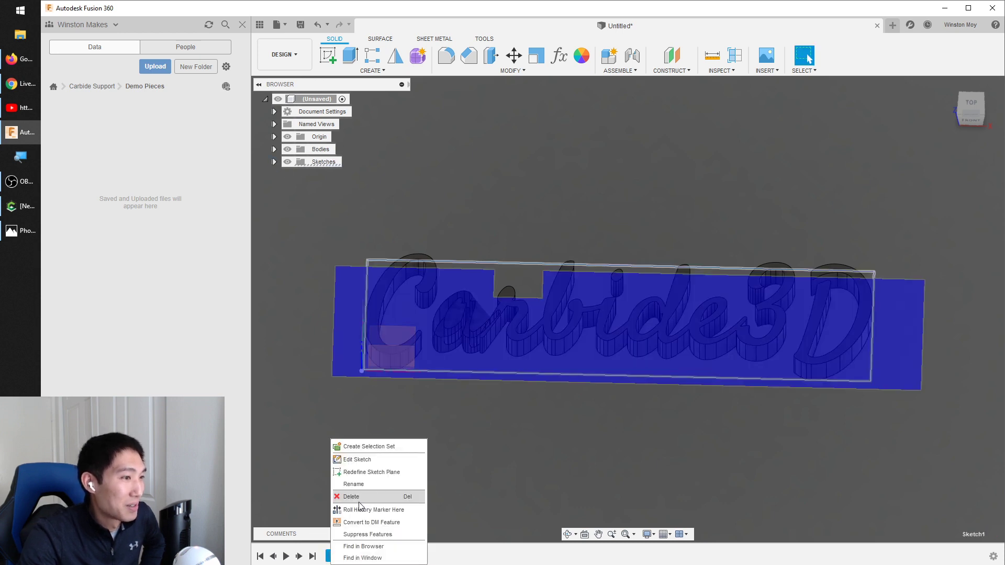
left_click(362, 459)
scroll(379, 250, "up", 3)
scroll(379, 304, "down", 4)
left_click(515, 376)
double_click(515, 376)
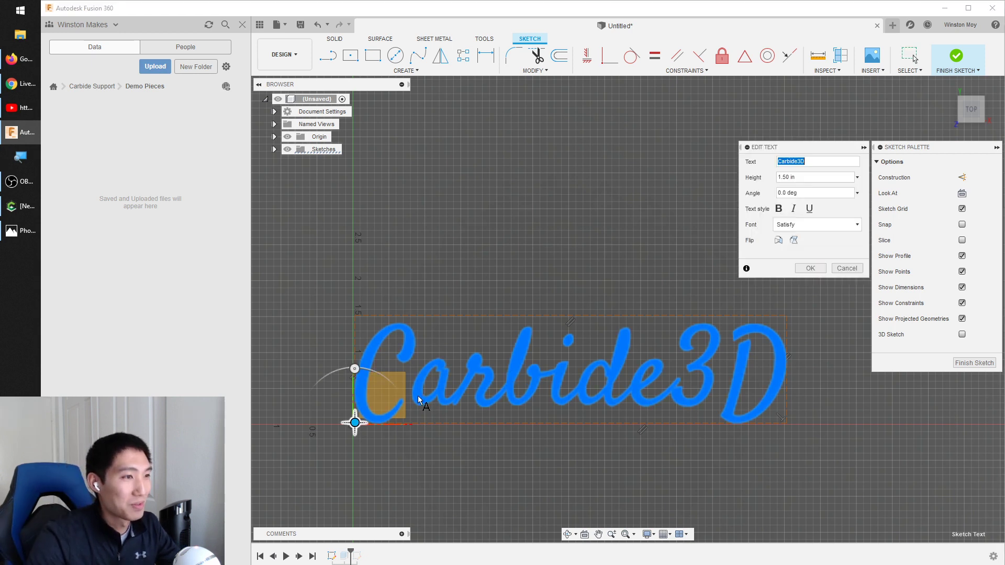
left_click(814, 226)
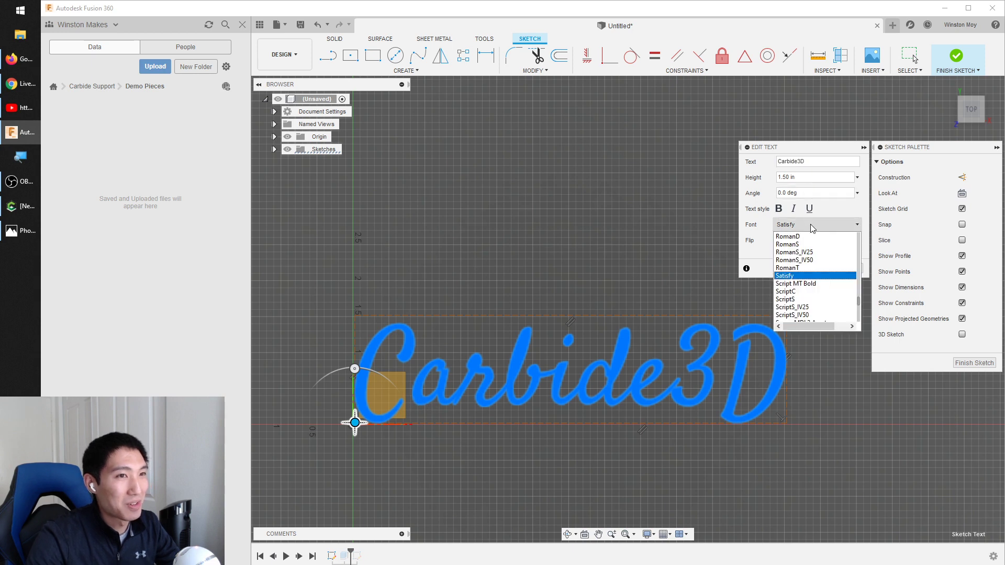
left_click(771, 162)
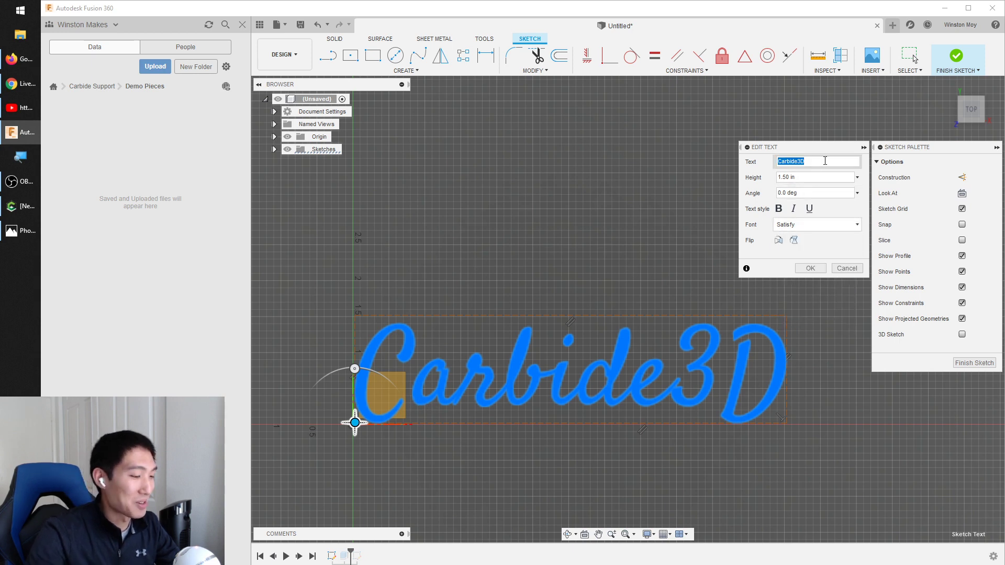
type("c")
type("uarantine")
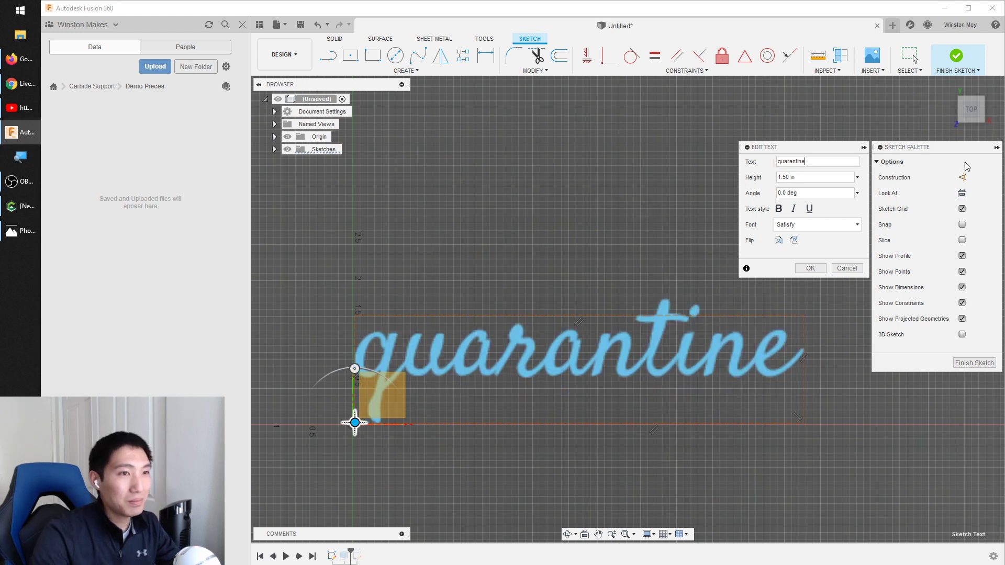
left_click(810, 269)
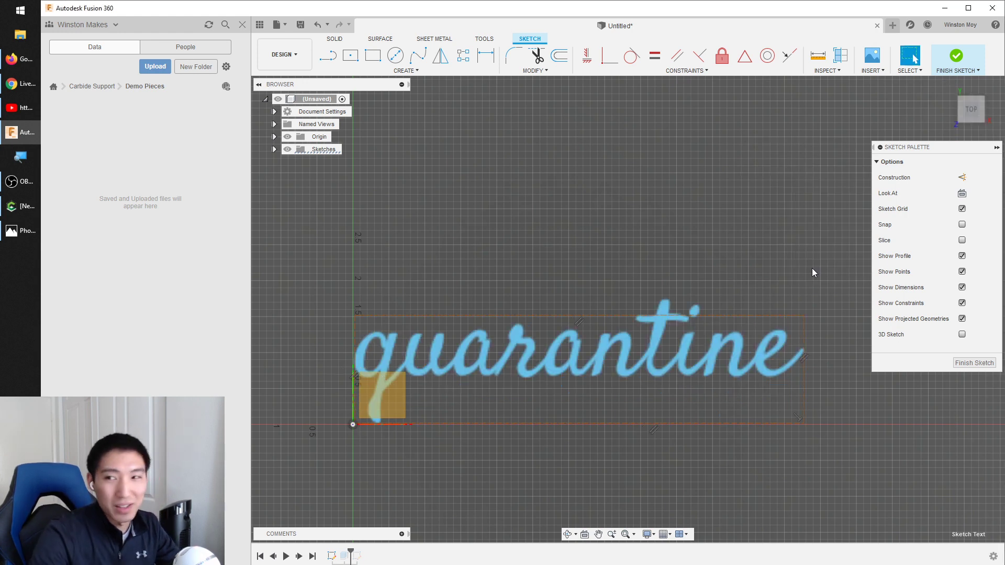
- Try to reselect the "quarantine" text as the profile of the existing 0.375 in extrusion
middle_click_drag(420, 371, 423, 320, "shift")
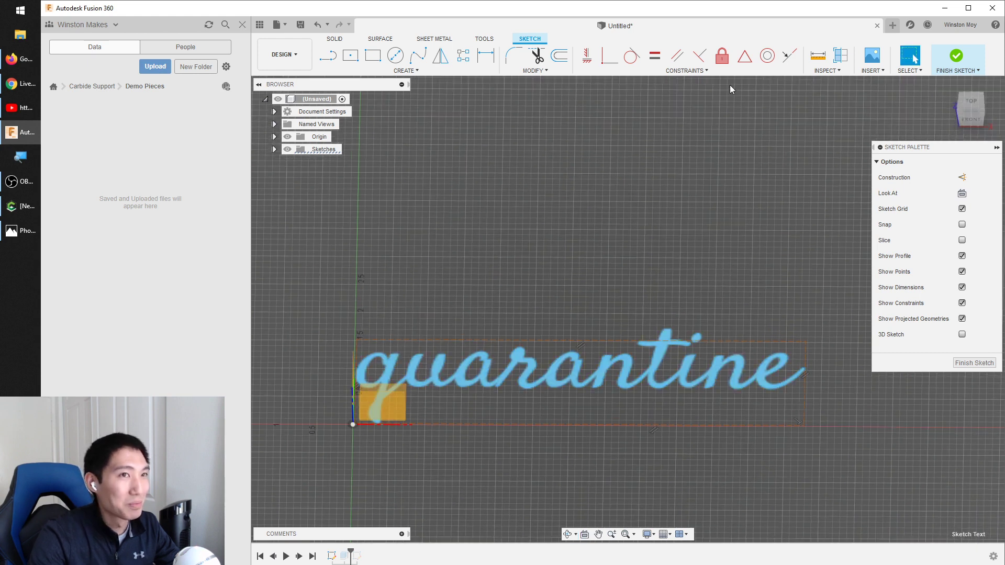
right_click(344, 556)
left_click(366, 488)
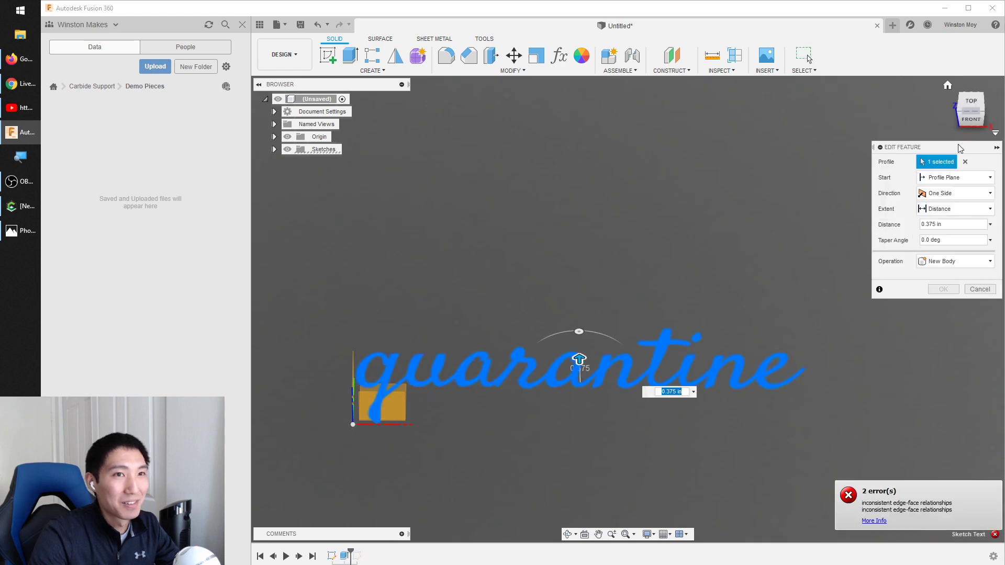
left_click(275, 149)
left_click(297, 162)
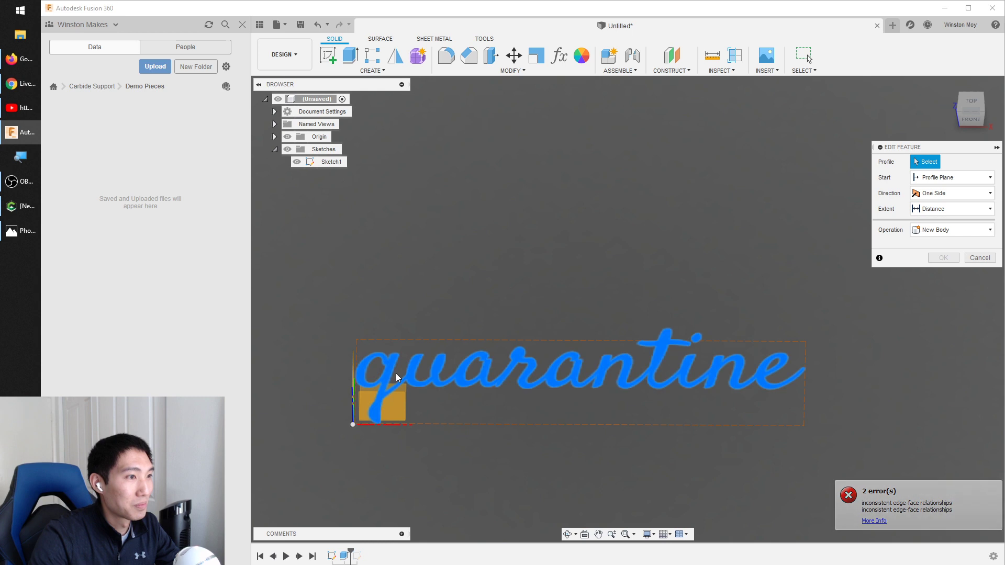
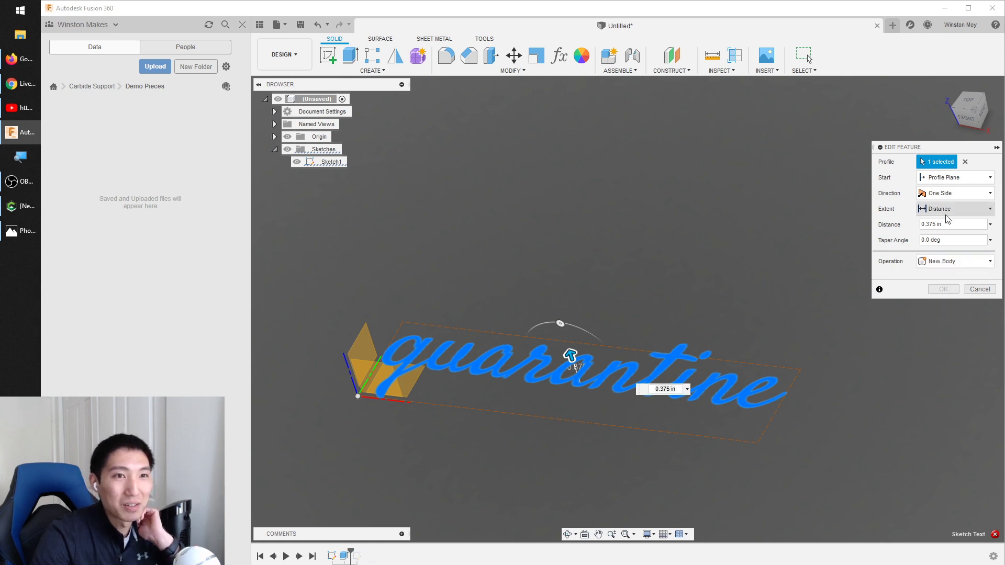
left_click(606, 377)
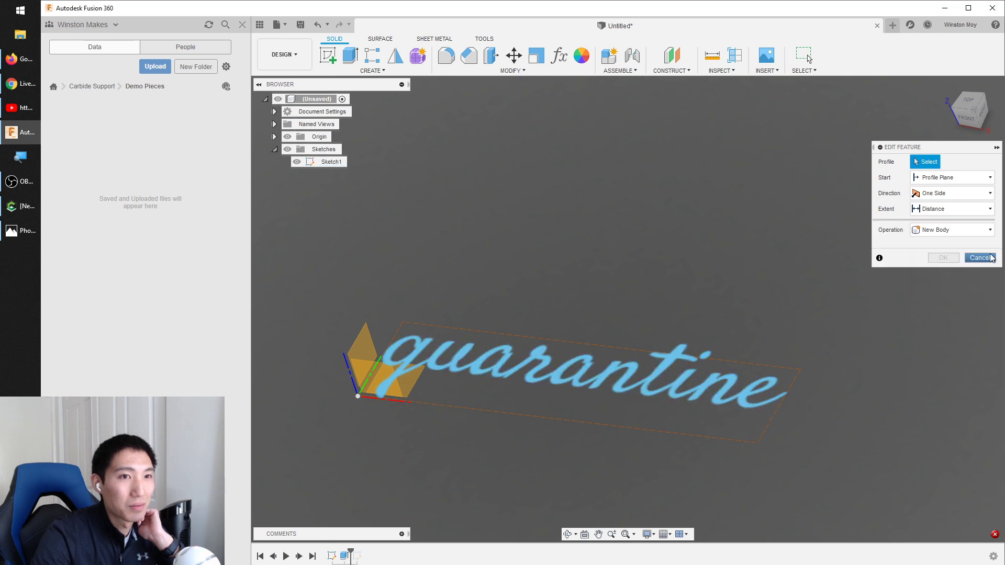
key("Escape")
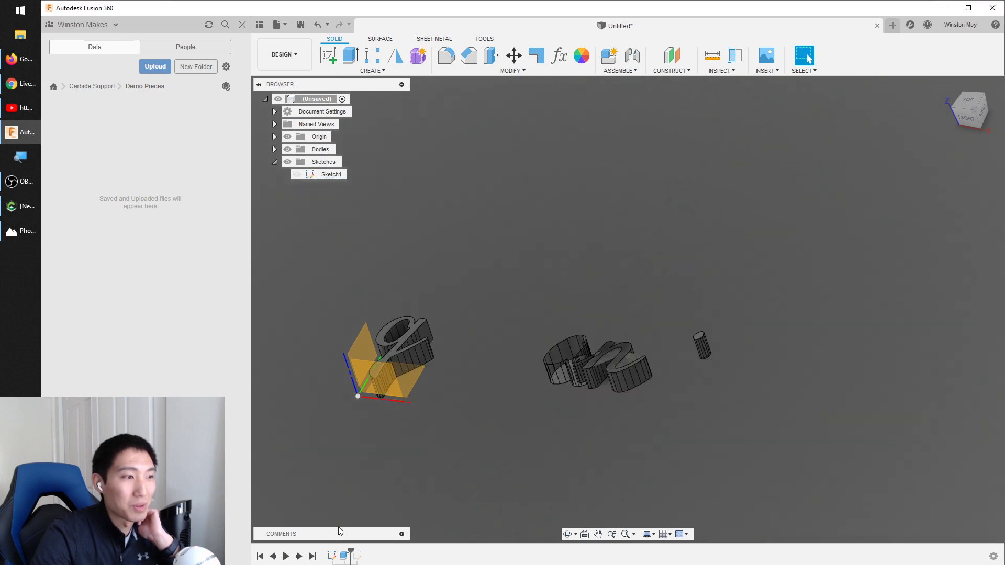
- Create a new design and start a sketch on the horizontal XY plane
left_click(278, 25)
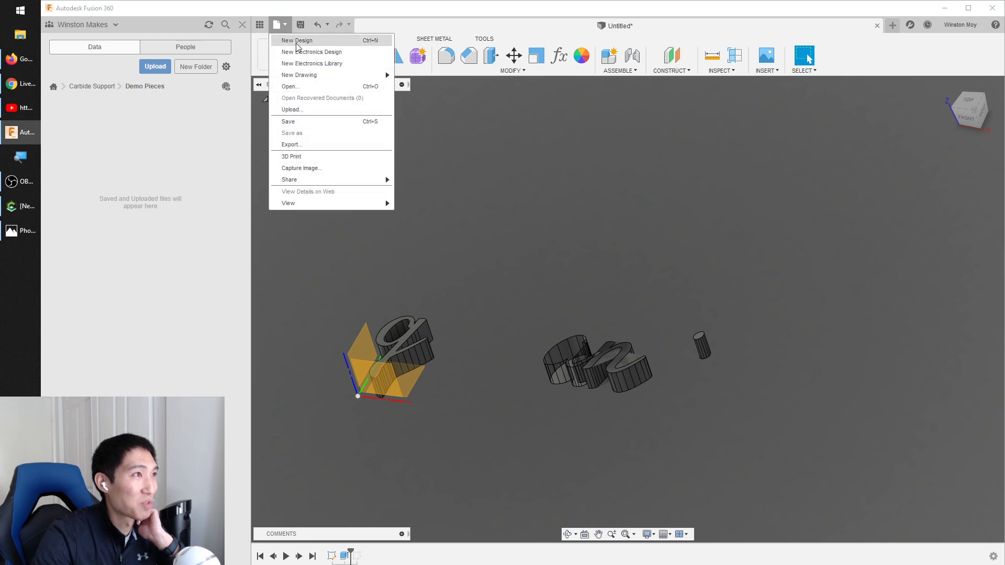
left_click(297, 40)
left_click(328, 55)
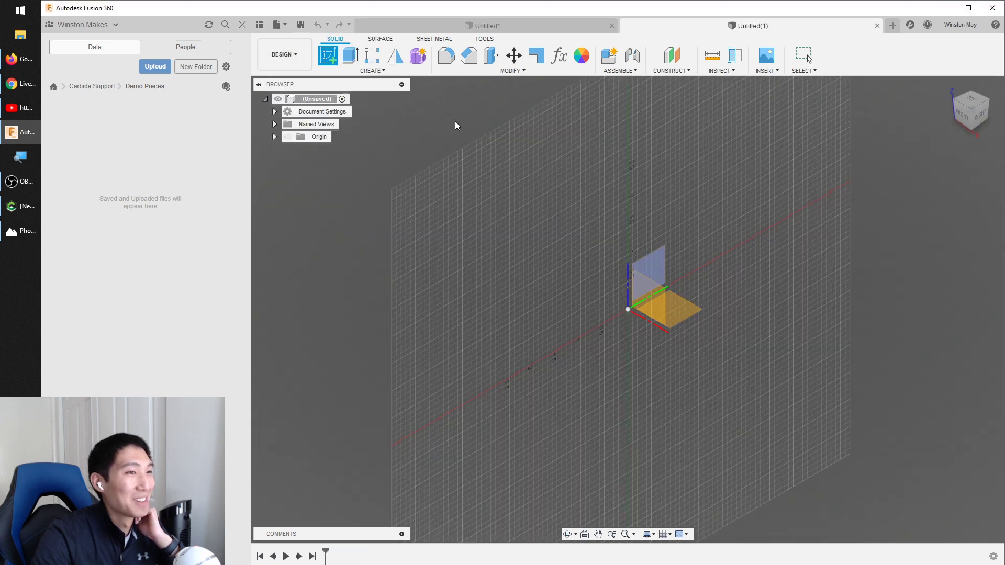
left_click(655, 287)
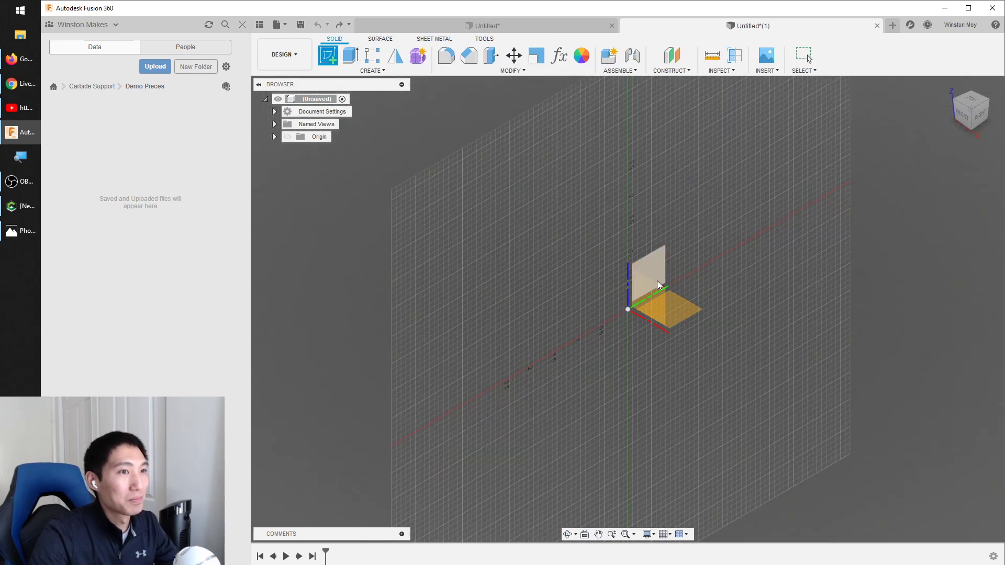
left_click(681, 313)
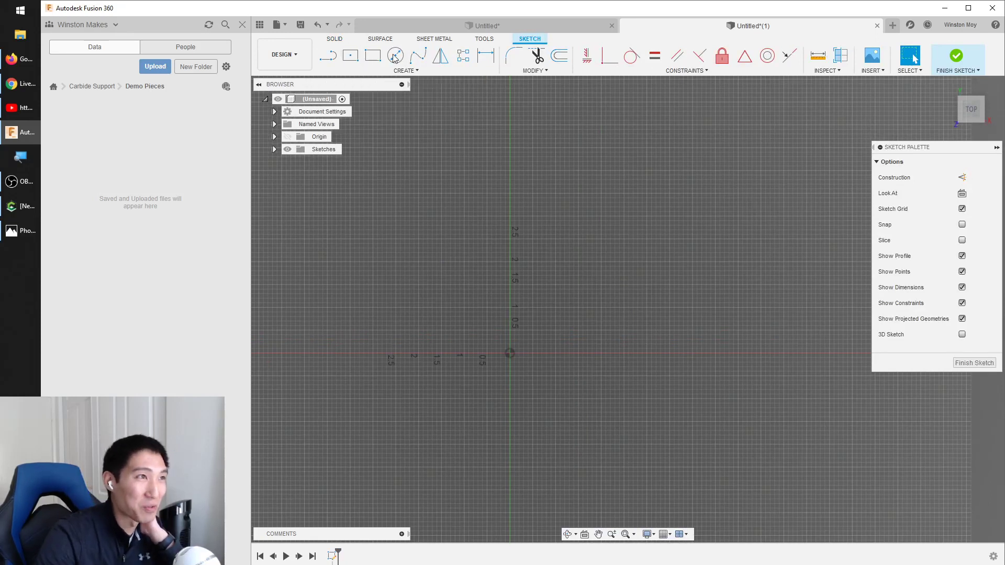
- Add the sketch text "test" in the Satisfy font just above and beside the origin
left_click(424, 73)
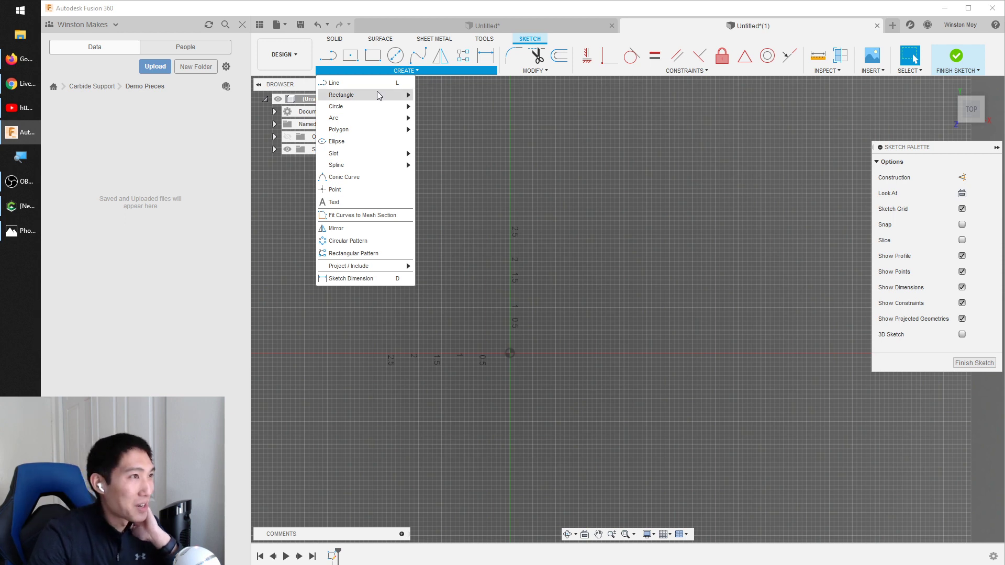
left_click(349, 202)
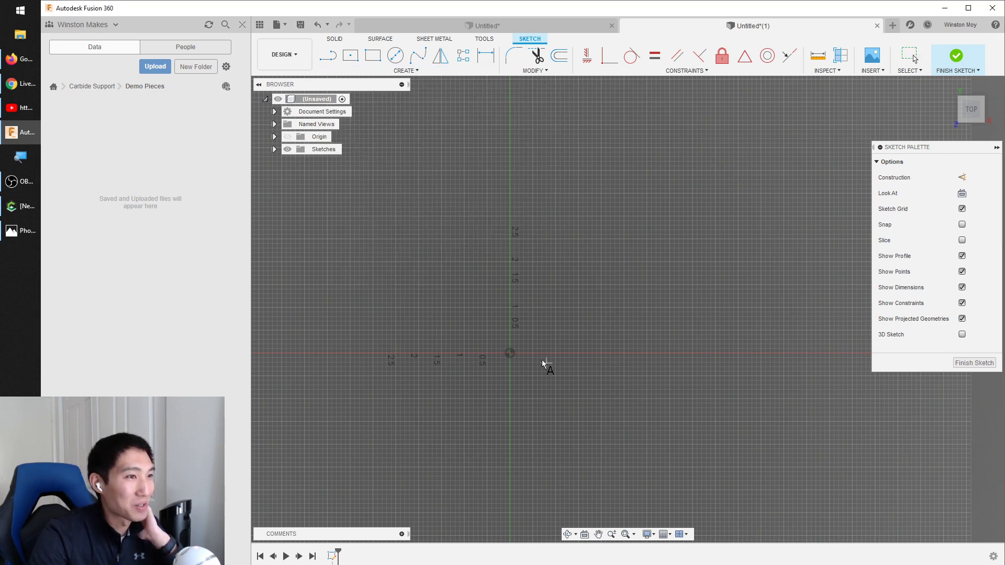
left_click(524, 336)
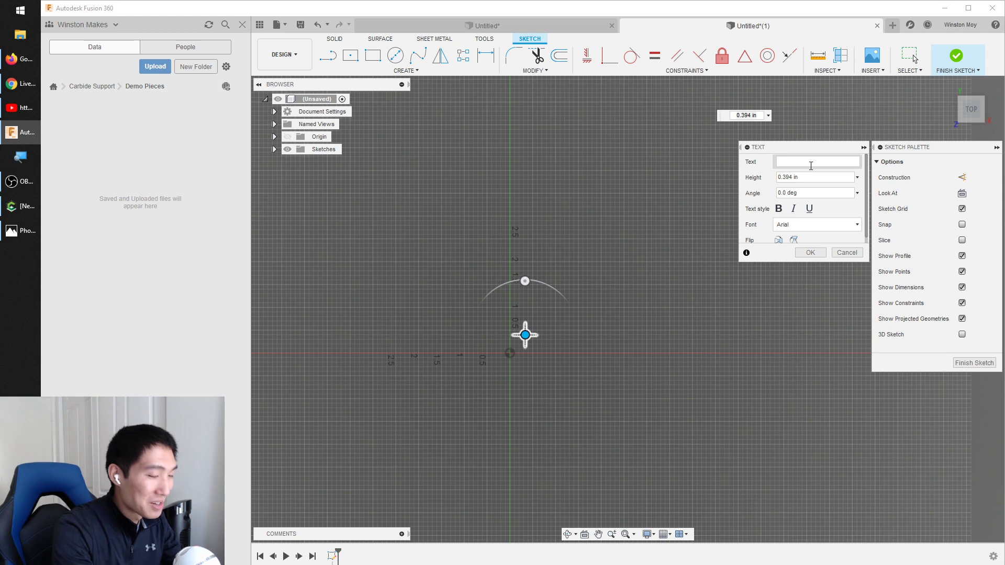
type("test")
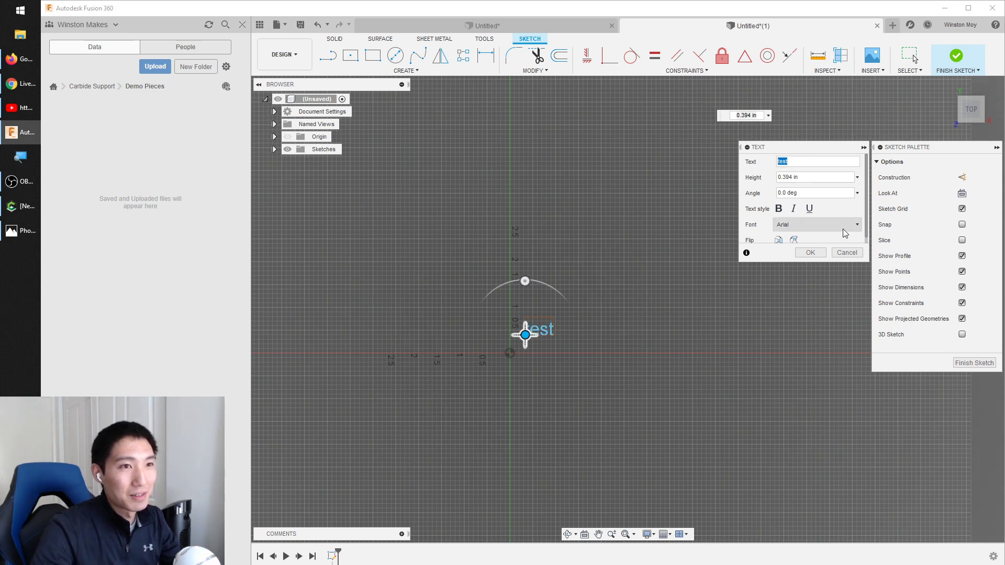
left_click(846, 229)
scroll(854, 257, "down", 5)
left_click_drag(860, 255, 853, 299)
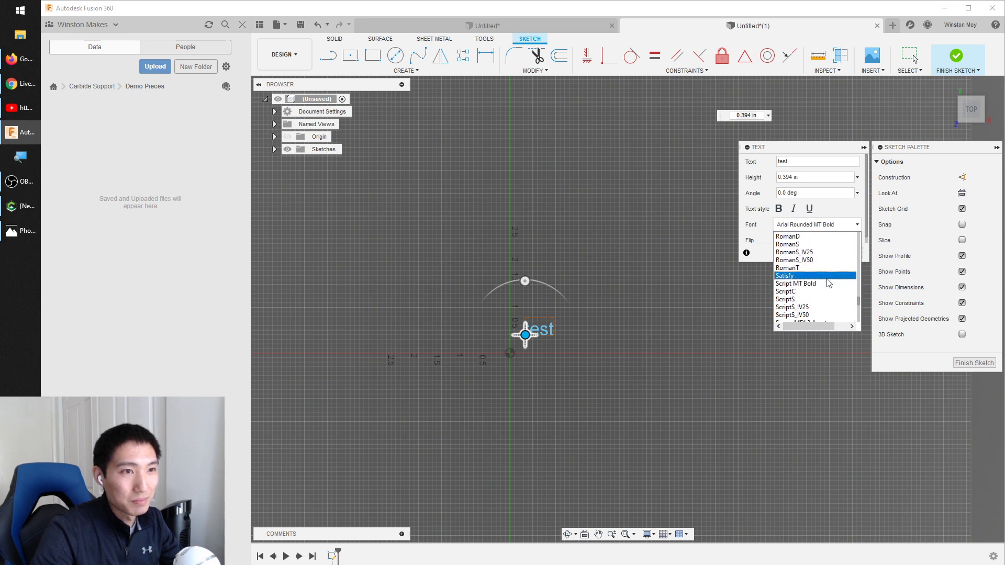
left_click(829, 276)
left_click(818, 251)
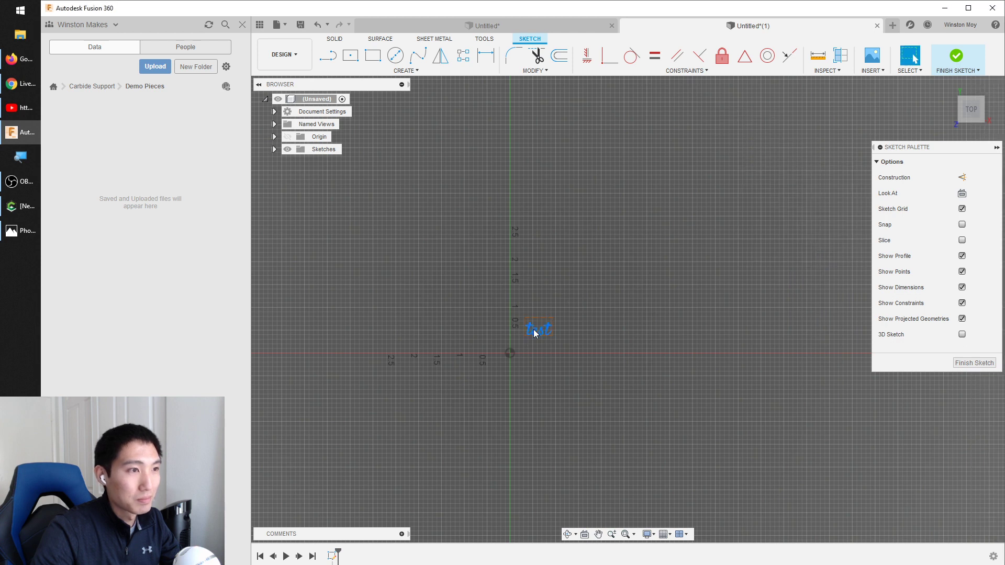
- Set the height of the "test" text to 1 in and finish the sketch
double_click(533, 330)
left_click(804, 176)
type("1")
left_click(810, 268)
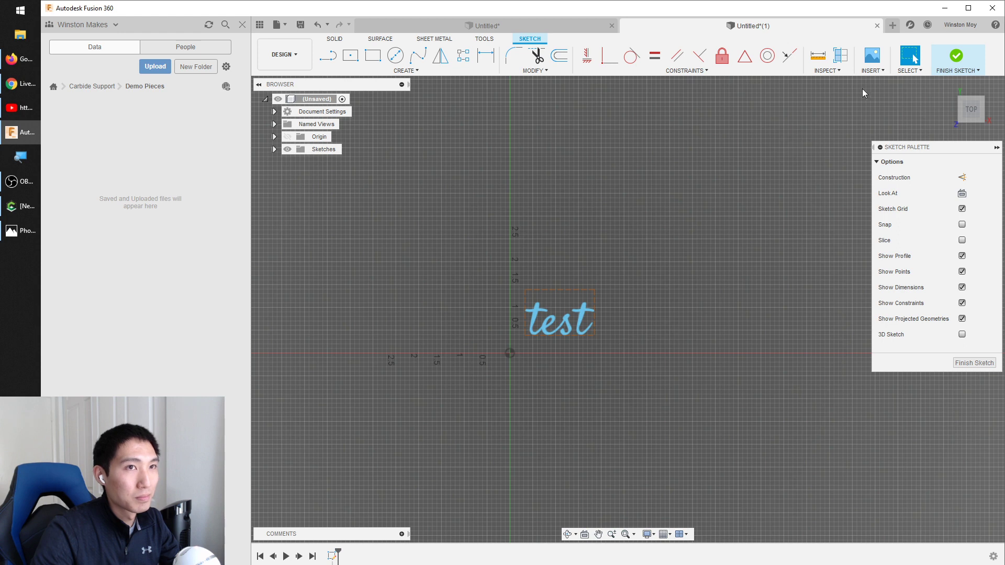
left_click(947, 52)
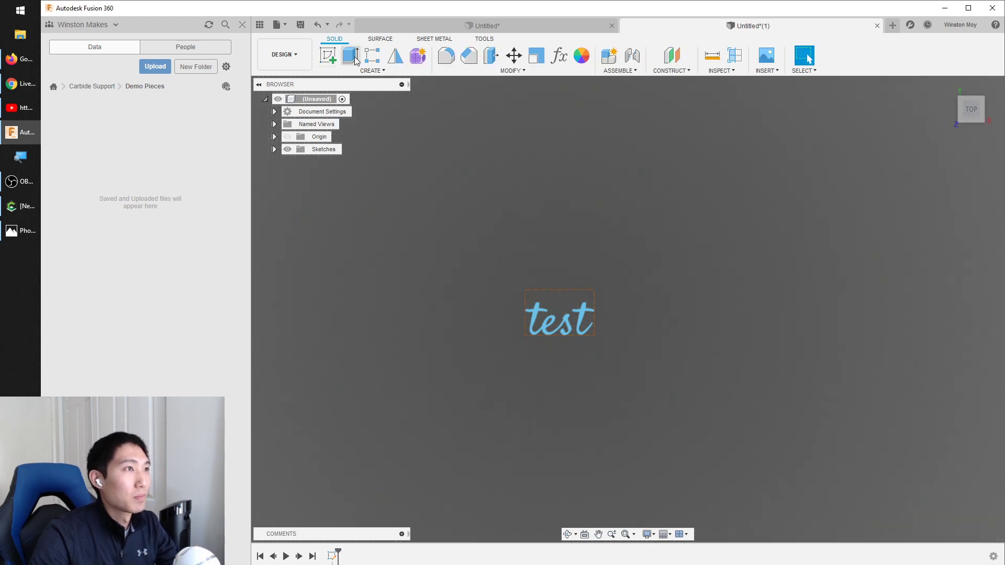
- Try to extrude the "test" text as a new body by 0.25 in and by 0.50 in
key("e")
left_click(542, 322)
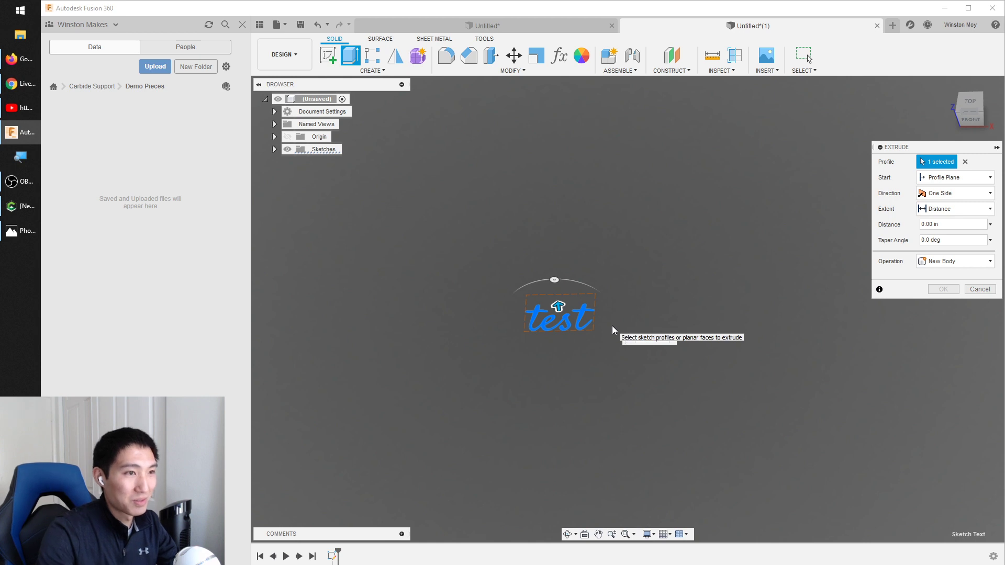
type(".25")
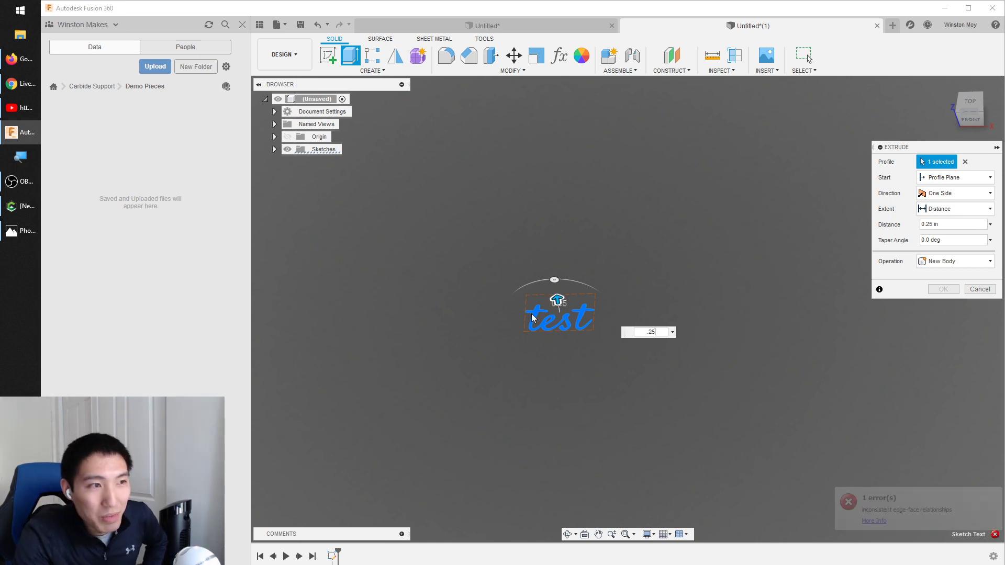
scroll(544, 318, "up", 5)
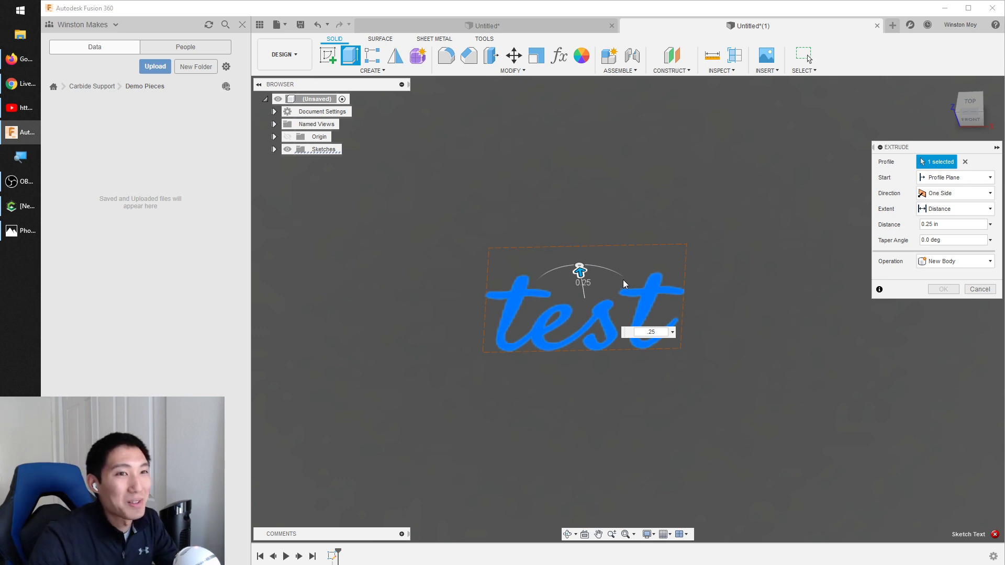
left_click_drag(580, 269, 577, 253)
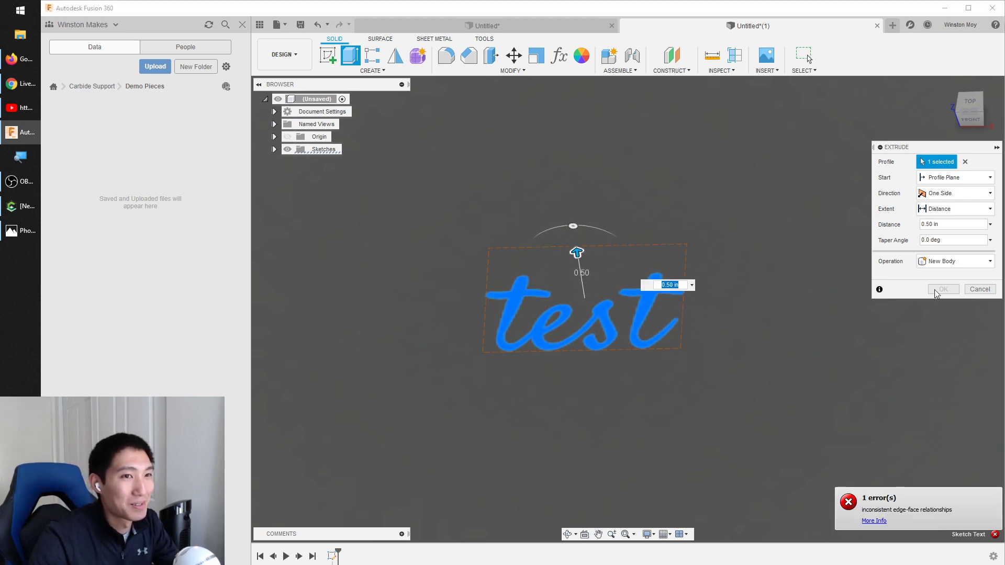
left_click(980, 289)
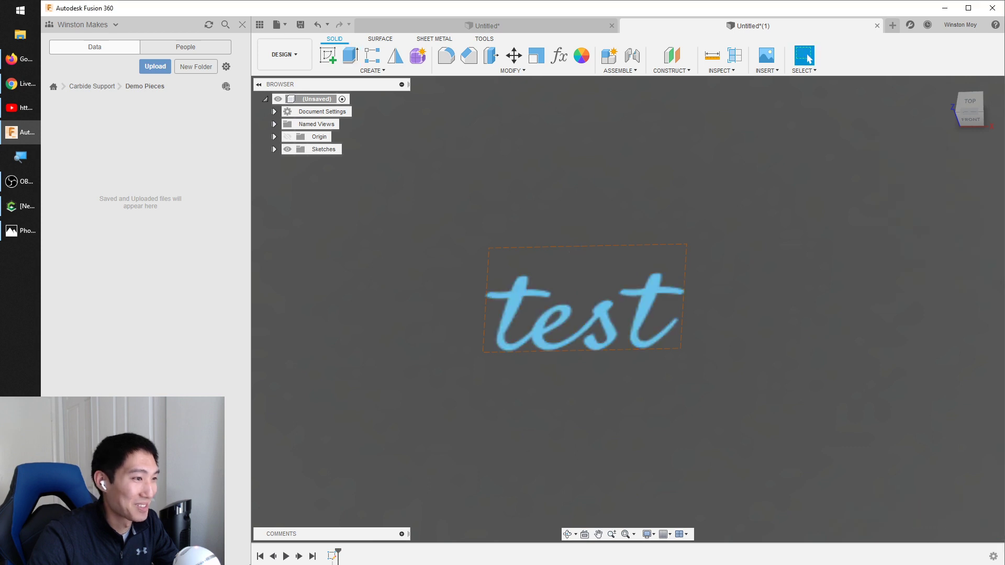
- Reopen the text sketch and change the "test" text to "PLEASE WORK"
left_click(332, 556)
right_click(332, 555)
left_click(370, 453)
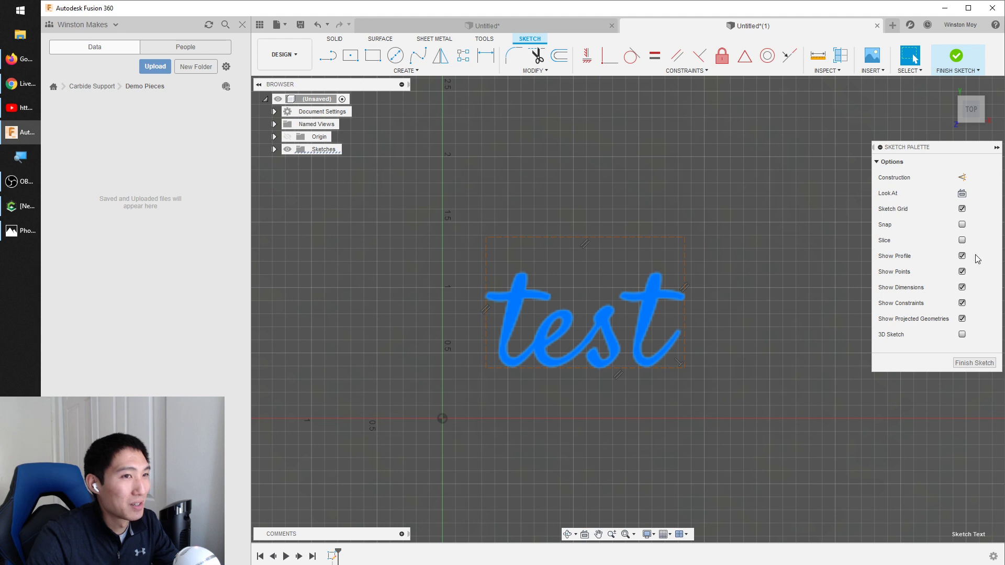
double_click(620, 312)
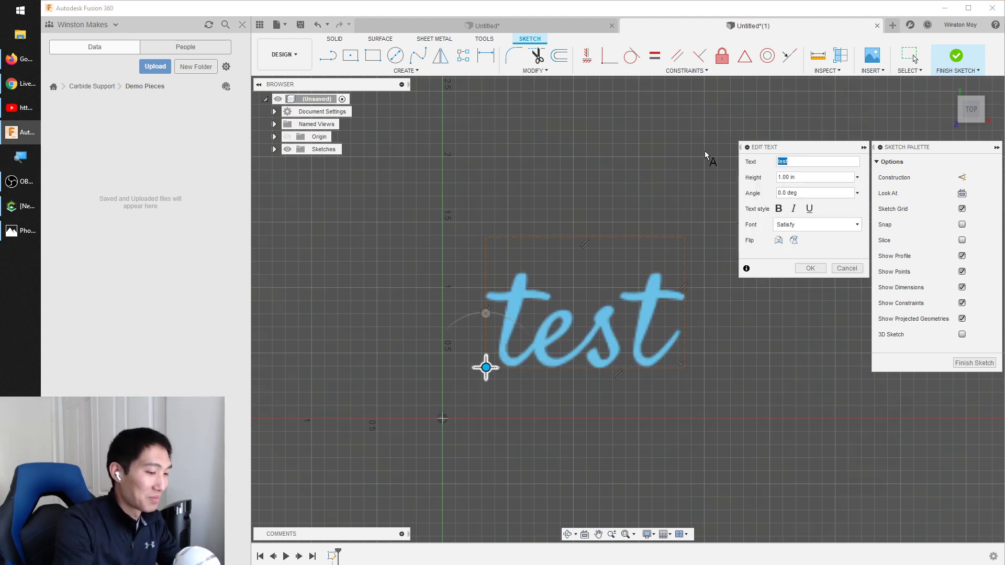
type("PLEASE WORK")
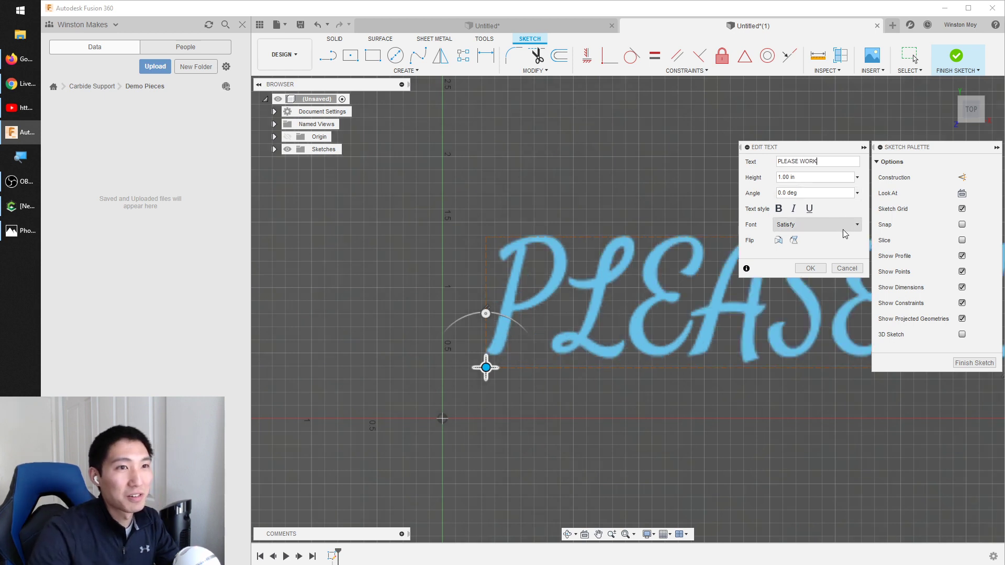
- Change the font of the "PLEASE WORK" text to a plain sans-serif typeface and finish the sketch
left_click(817, 224)
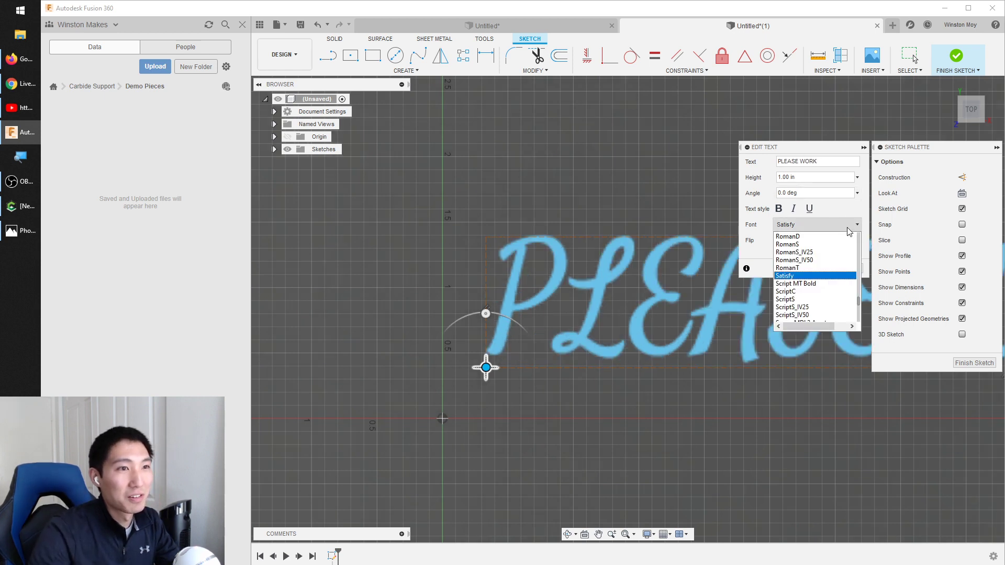
scroll(838, 283, "up", 8)
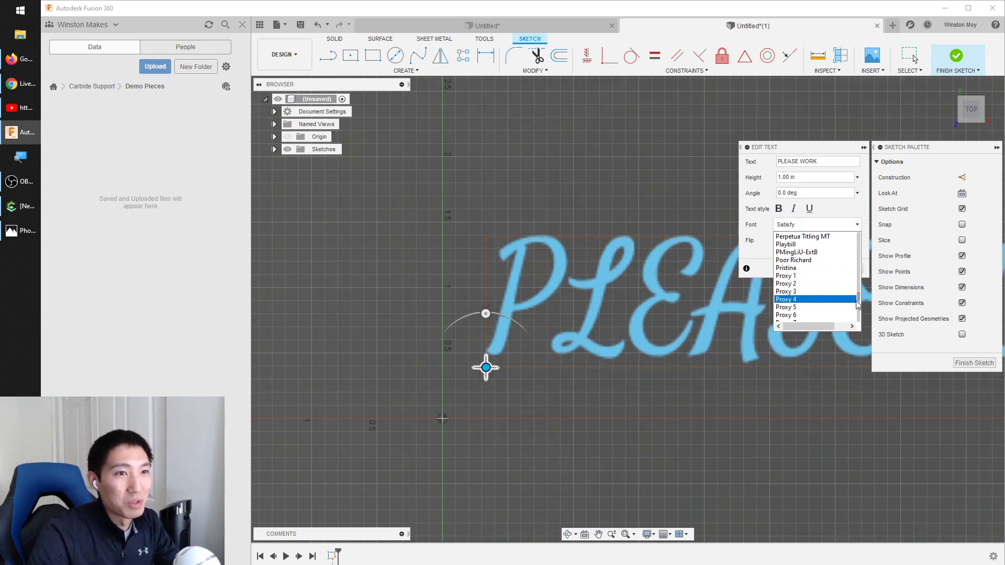
left_click_drag(858, 302, 856, 251)
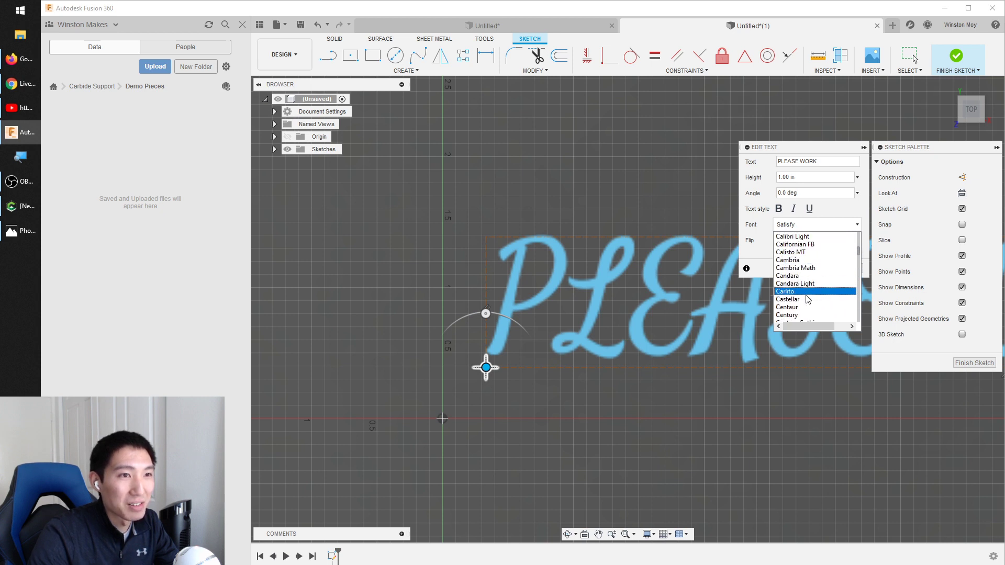
scroll(811, 297, "down", 2)
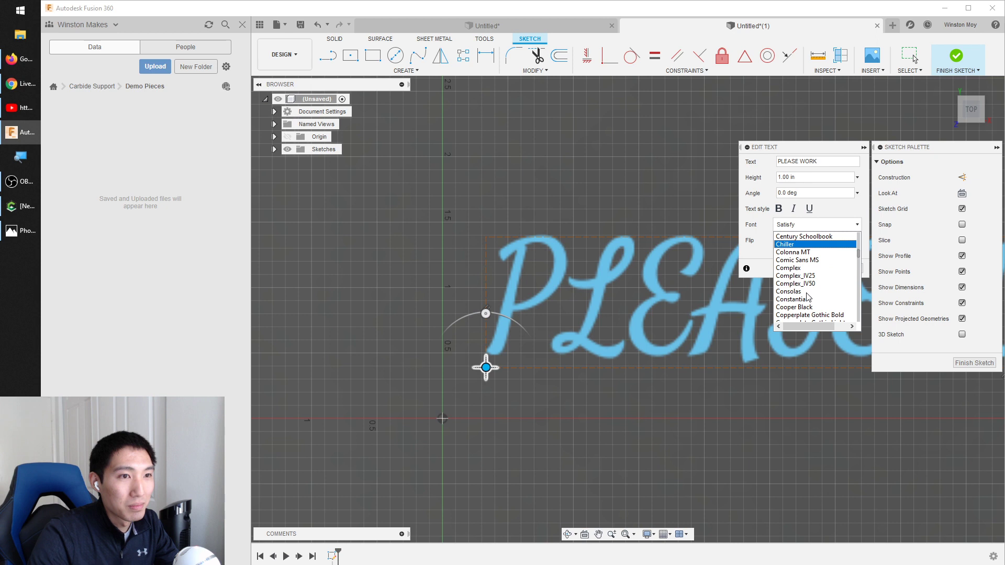
scroll(810, 282, "up", 2)
left_click(810, 254)
scroll(299, 305, "down", 2)
scroll(300, 305, "down", 2)
left_click(811, 268)
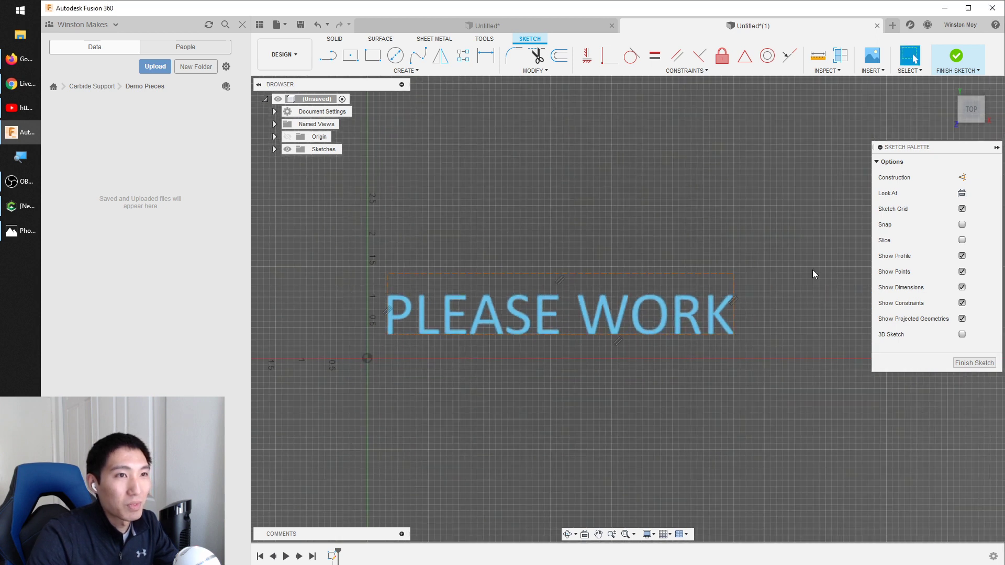
left_click(957, 55)
- Extrude the "PLEASE WORK" text 0.25 in as a new body
left_click(350, 56)
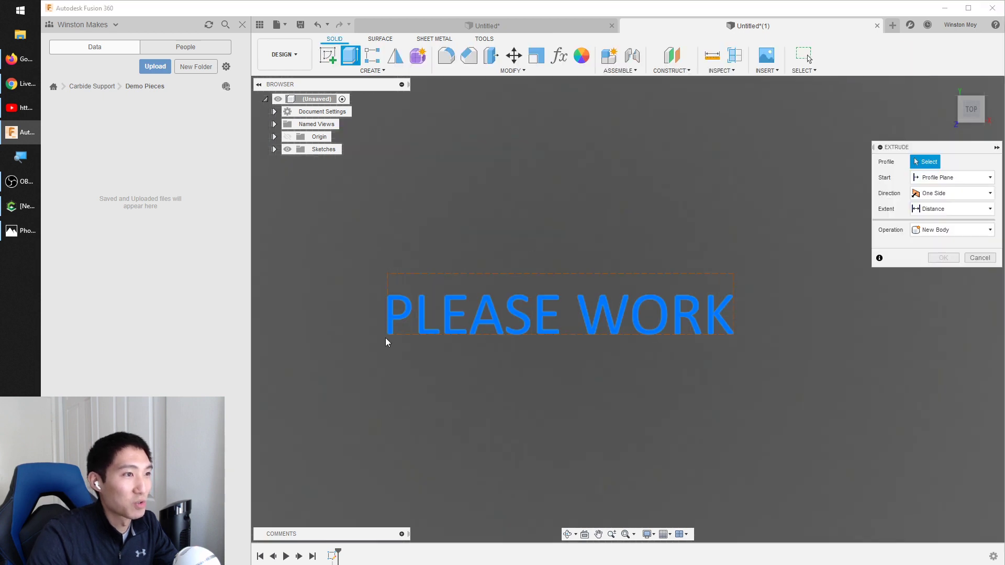
left_click(440, 320)
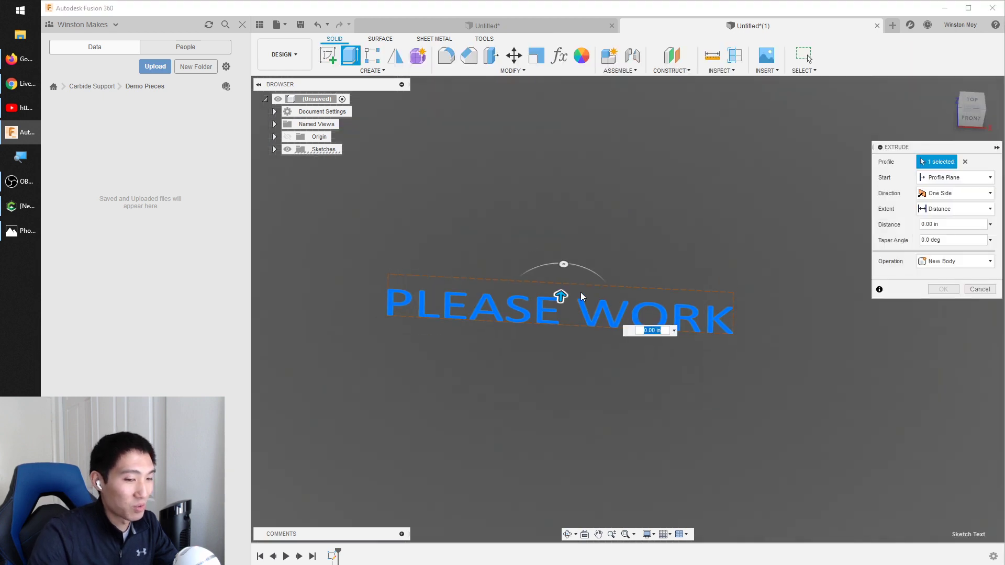
key("BackSpace")
key("Return")
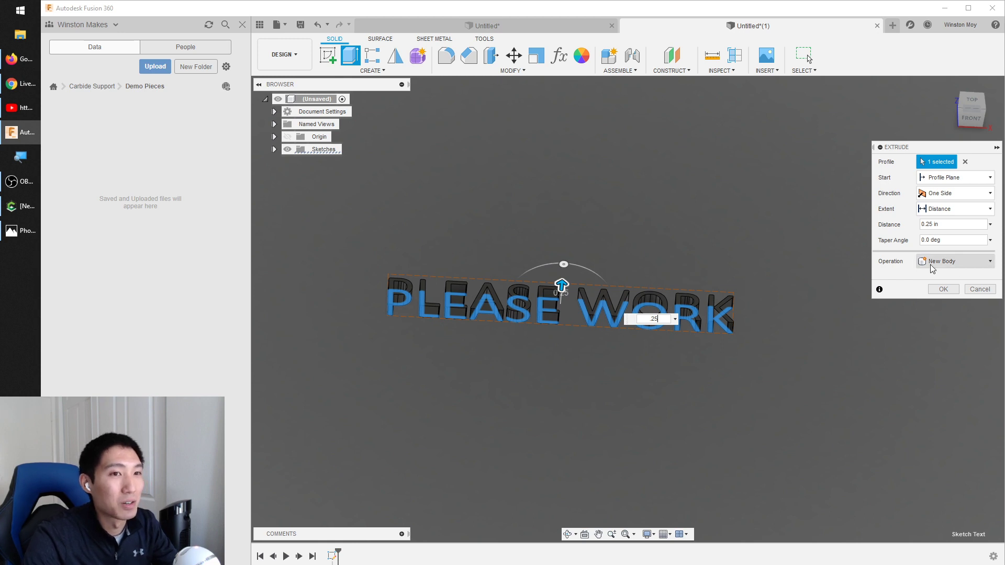
left_click(941, 291)
- Switch to the Manufacture workspace, start a new milling setup for the extruded lettering and open its stock settings
middle_click_drag(419, 337, 368, 339, "shift")
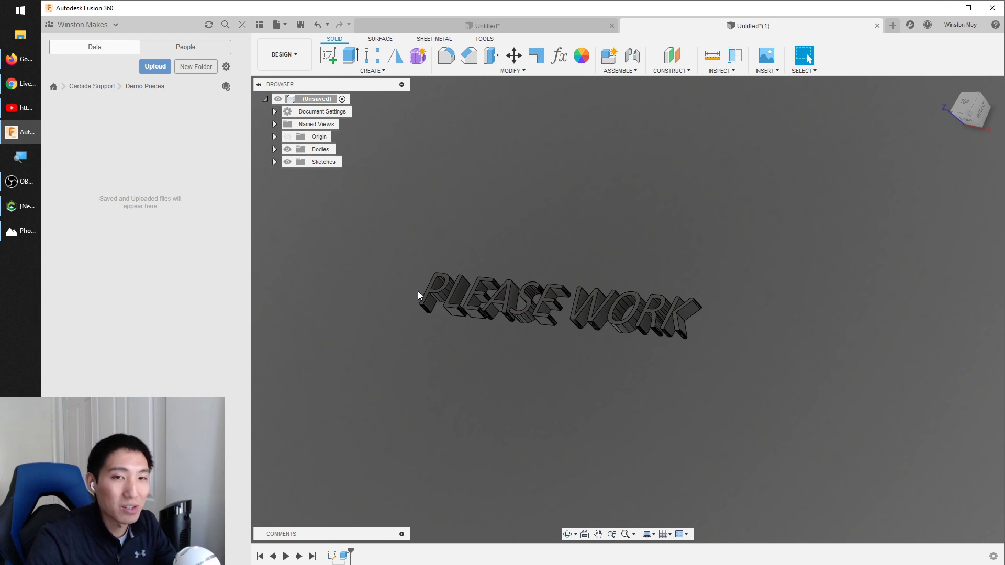
middle_click_drag(527, 294, 467, 260, "shift")
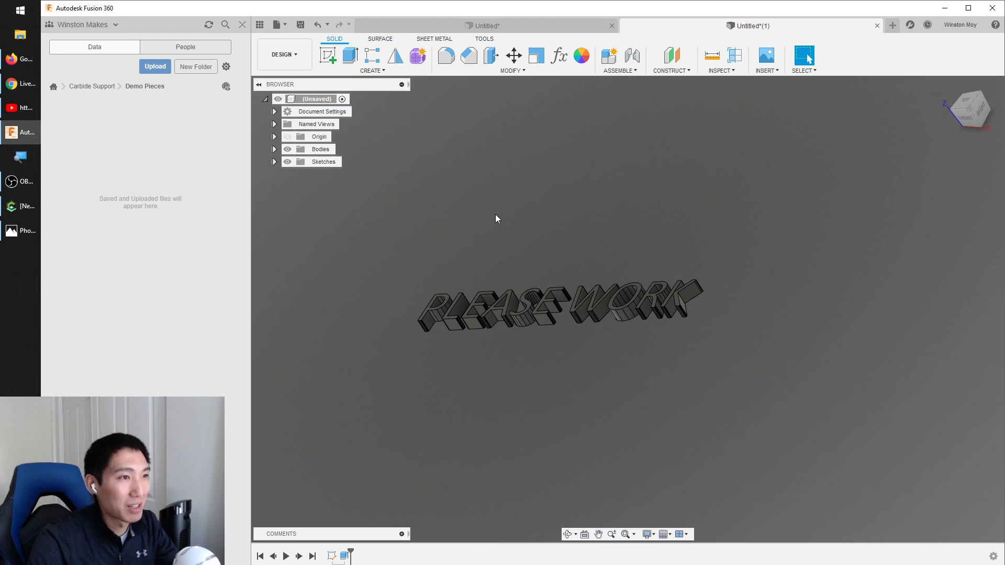
middle_click_drag(481, 243, 474, 218, "shift")
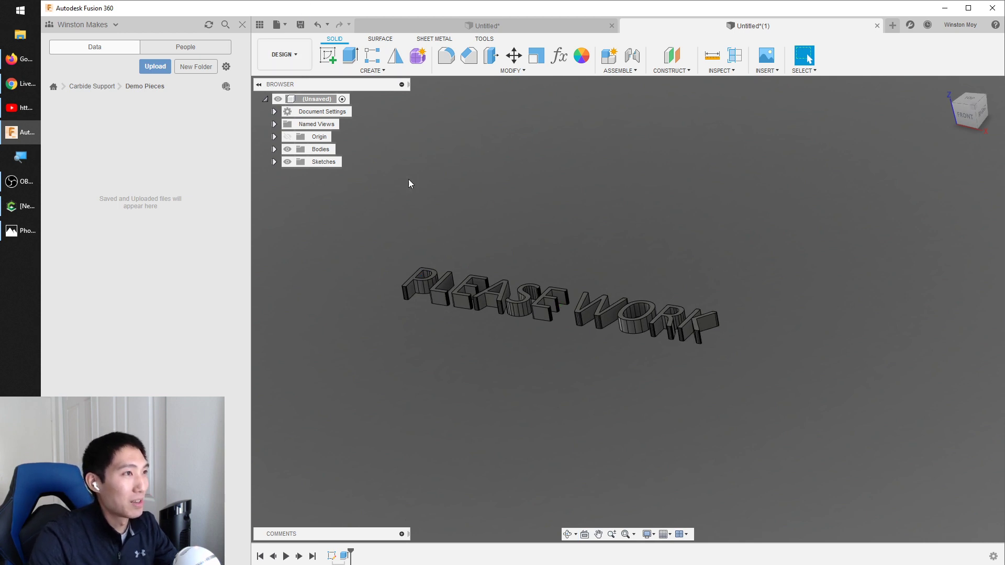
left_click(277, 53)
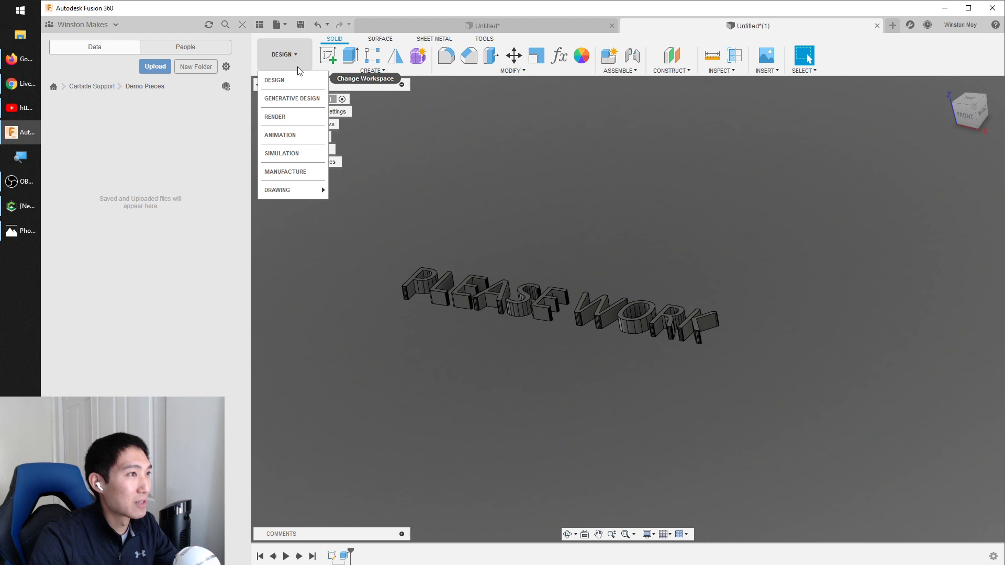
left_click(295, 172)
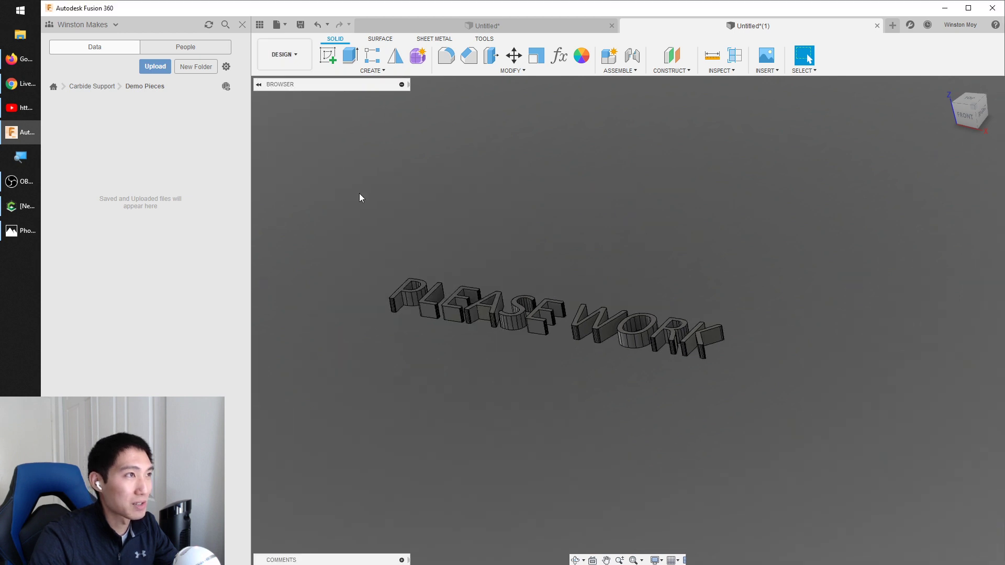
left_click(333, 55)
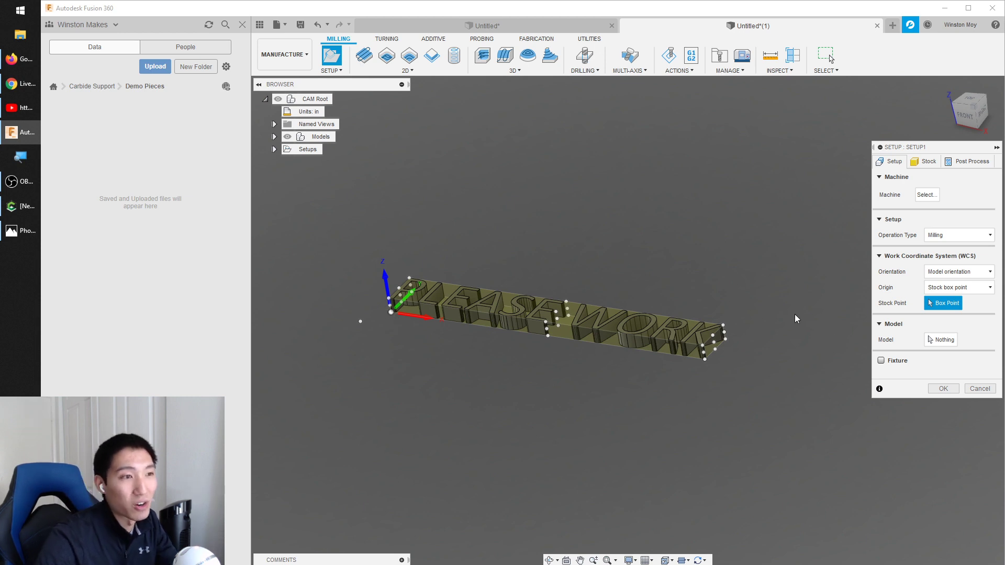
left_click(926, 161)
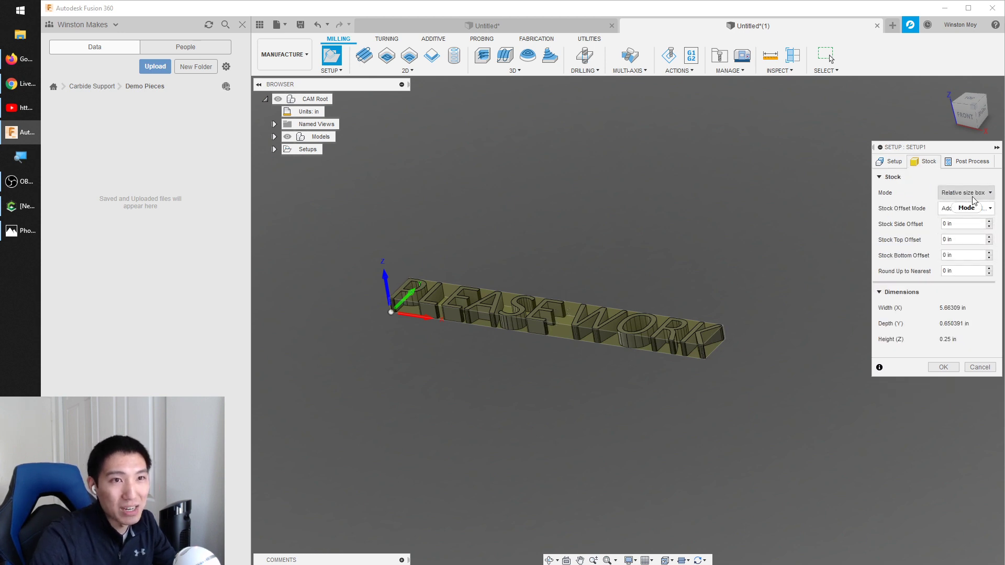
- Set the stock top offset to 0.75 in and check the stock box around the lettering
left_click(973, 241)
type(".75")
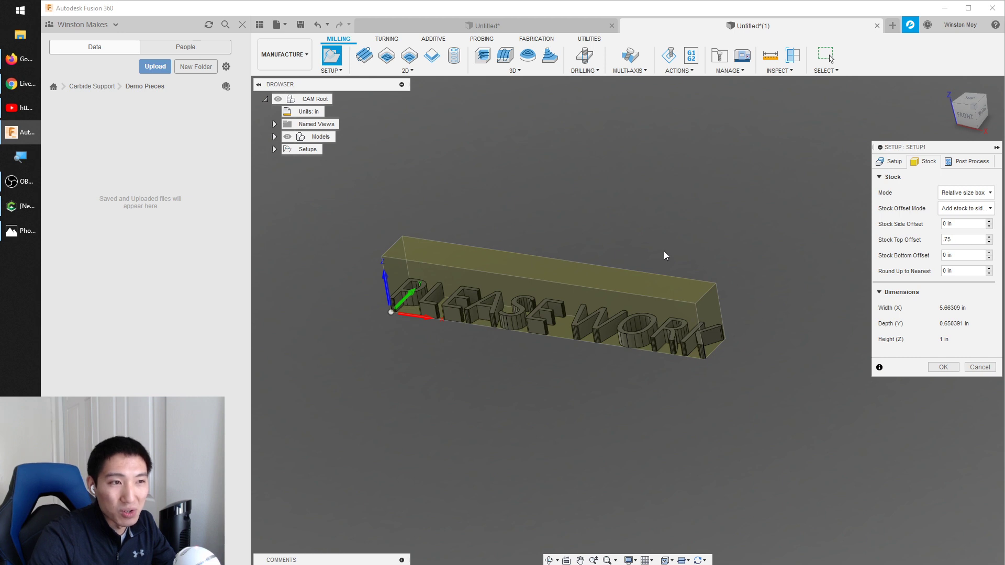
middle_click_drag(664, 246, 701, 244, "shift")
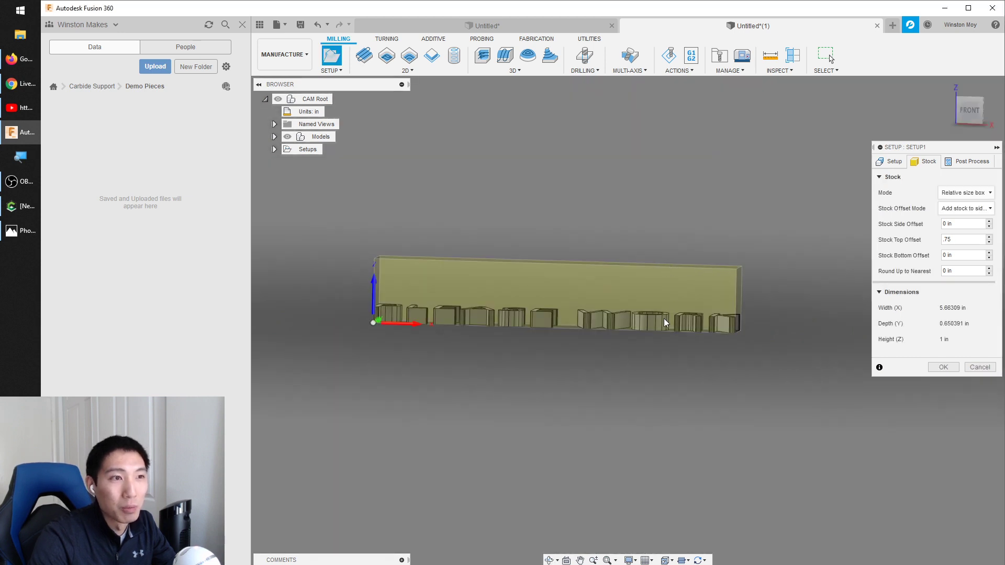
middle_click_drag(721, 288, 702, 294, "shift")
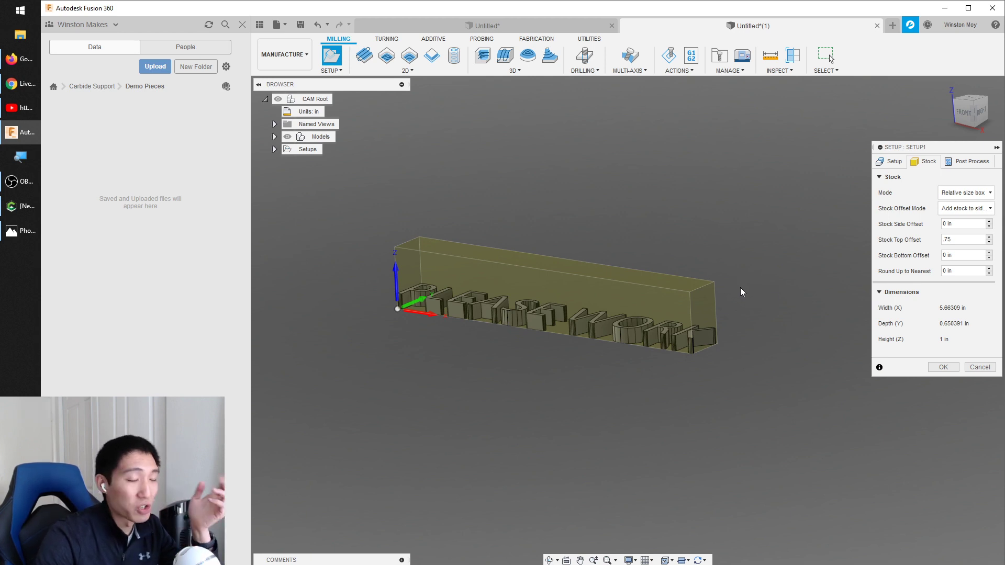
left_click(932, 236)
double_click(939, 239)
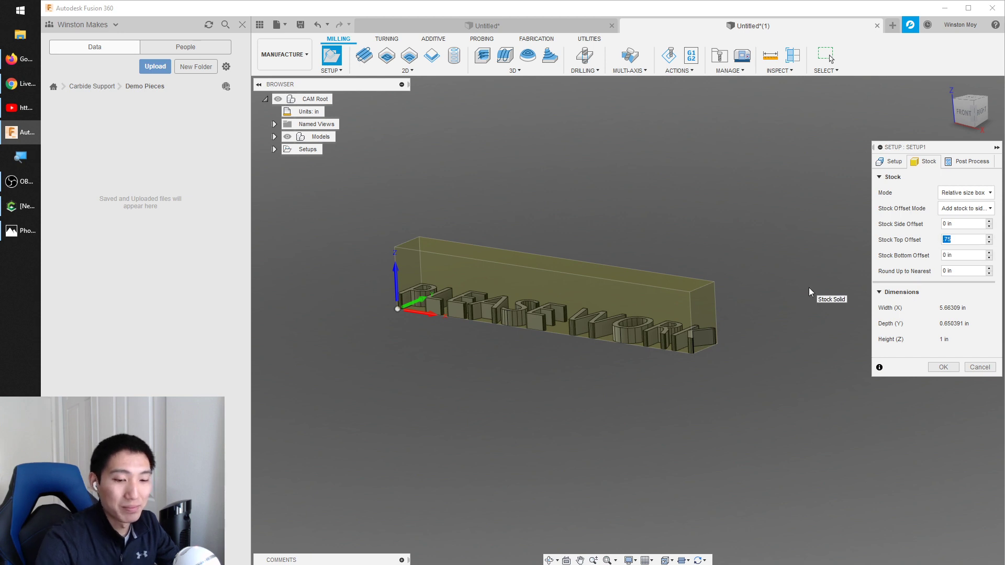
- Set the stock side offset to 1 in
double_click(936, 222)
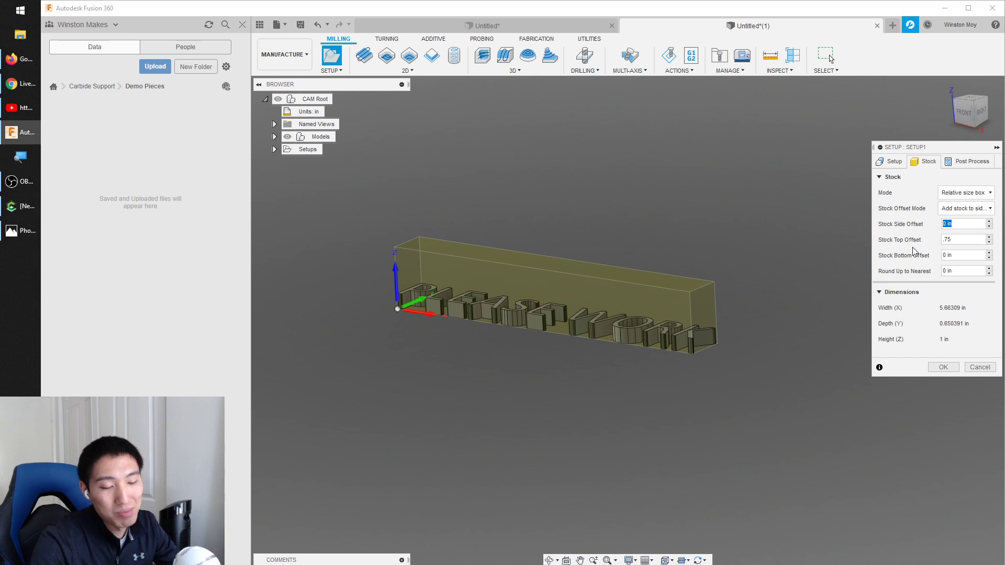
middle_click_drag(732, 234, 740, 252, "shift")
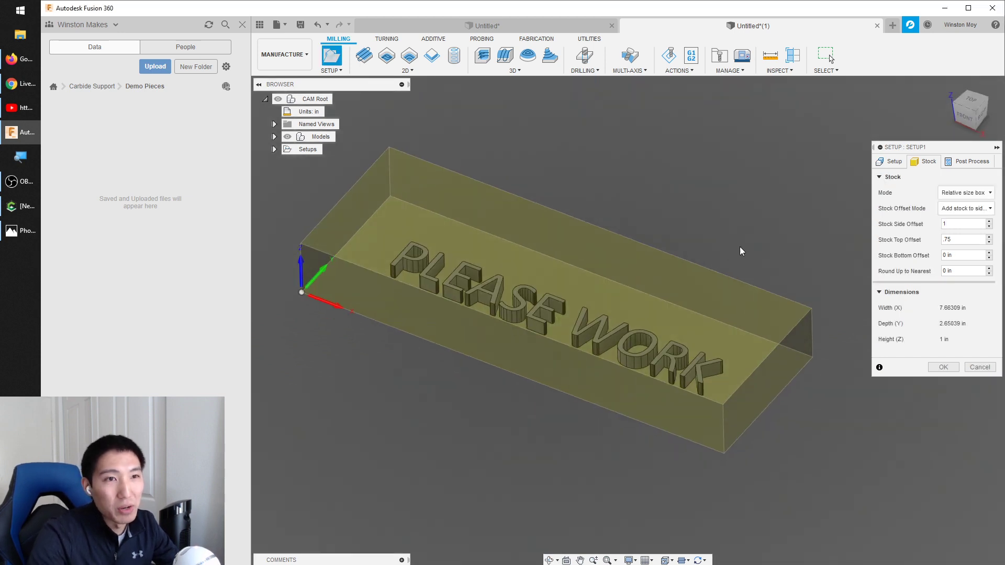
middle_click_drag(798, 273, 883, 246, "shift")
- Reduce the stock top offset to 0.3 in and inspect the stock height from the front
left_click(979, 237)
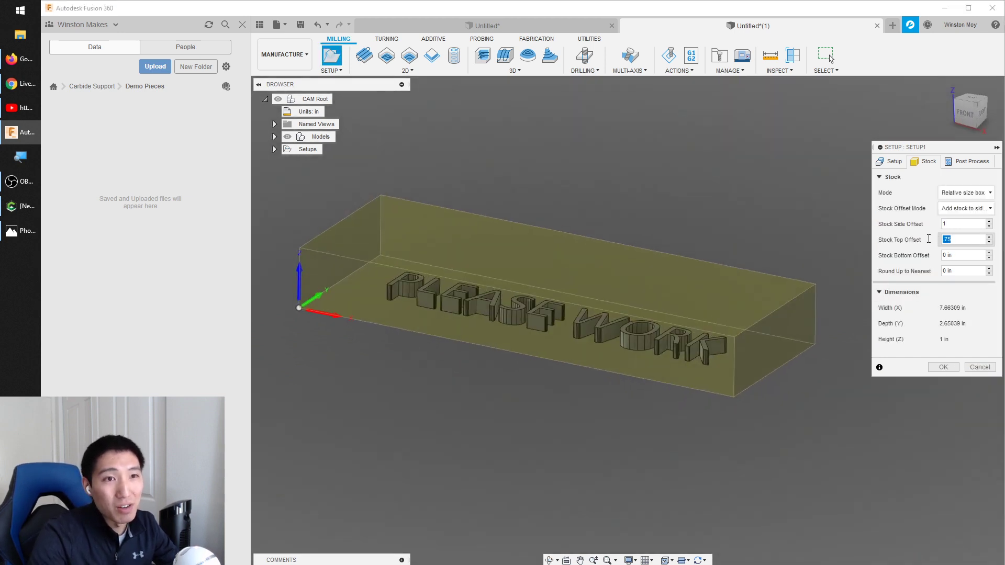
scroll(762, 408, "down", 2)
scroll(769, 407, "up", 3)
middle_click_drag(681, 319, 751, 237, "shift")
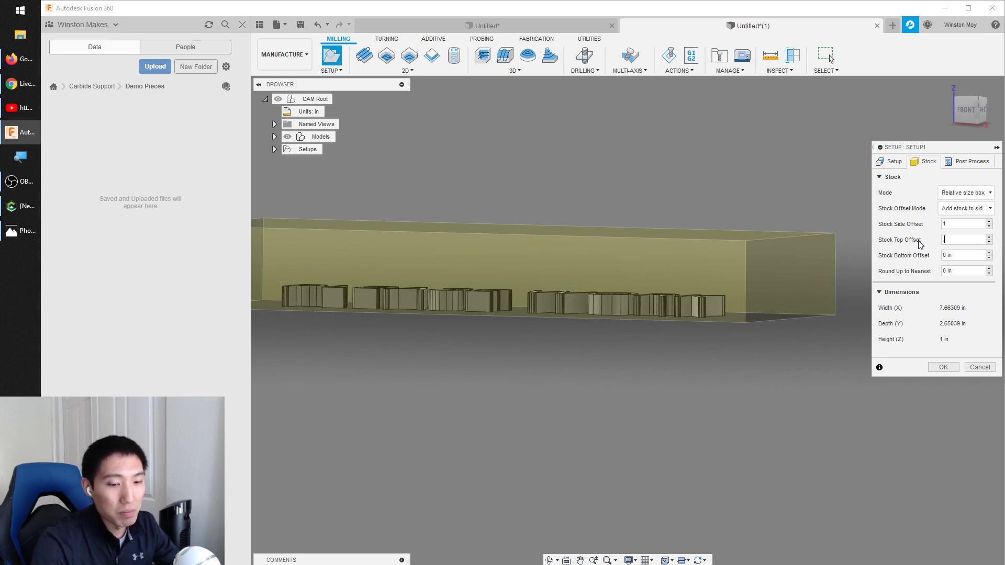
middle_click_drag(822, 303, 649, 284, "shift")
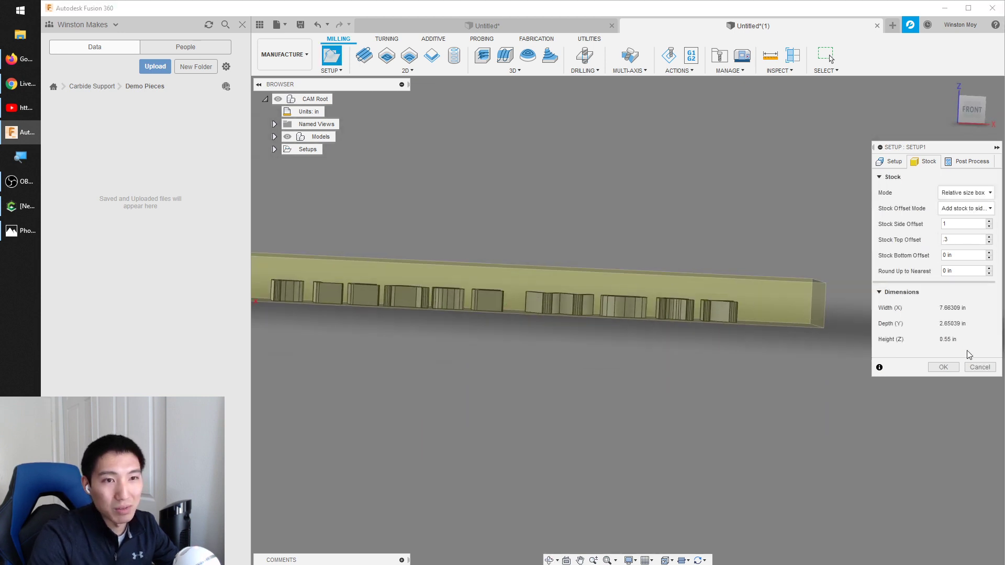
- Set the stock top offset to 0.05 in and accept the setup
left_click(966, 240)
double_click(966, 240)
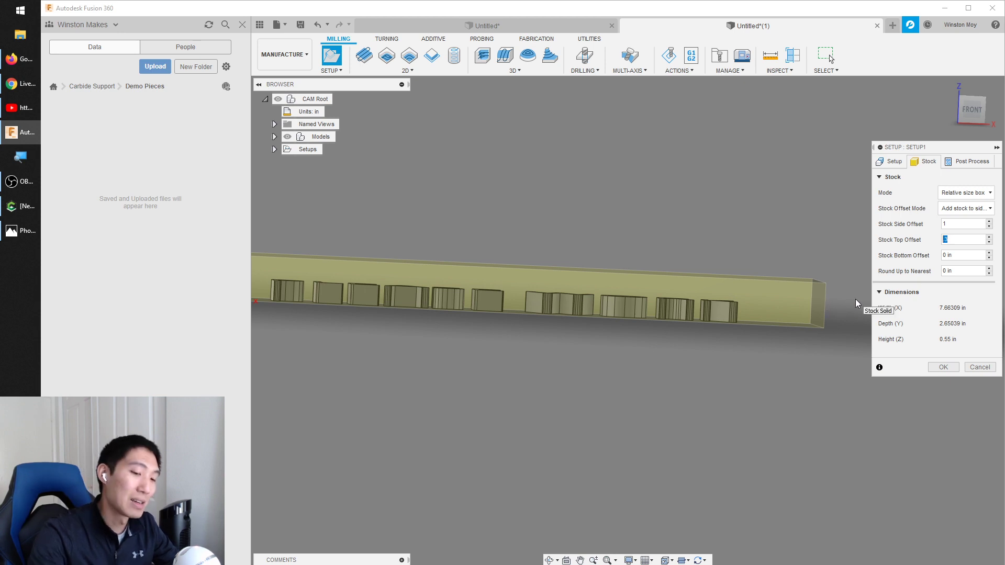
type(".05")
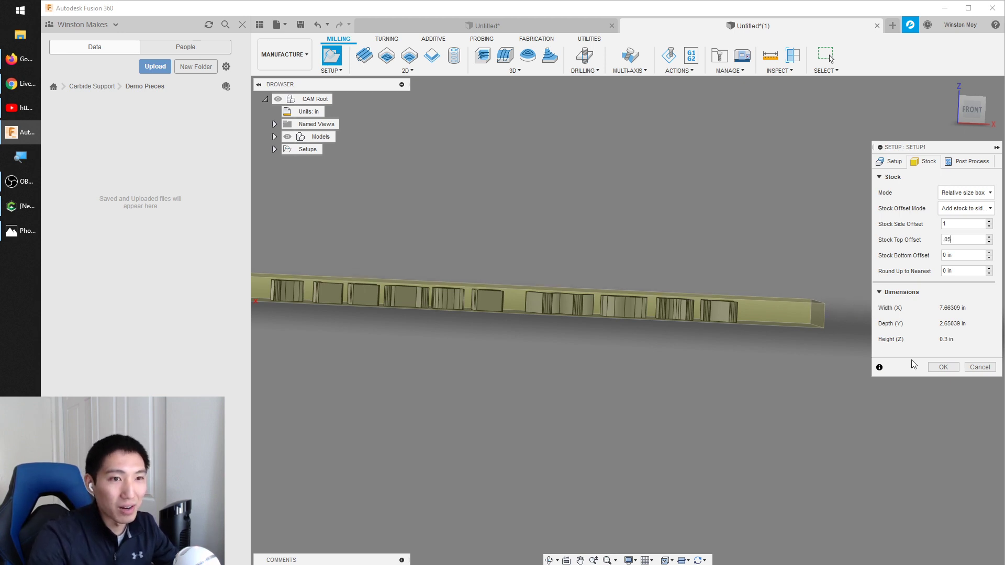
left_click(943, 367)
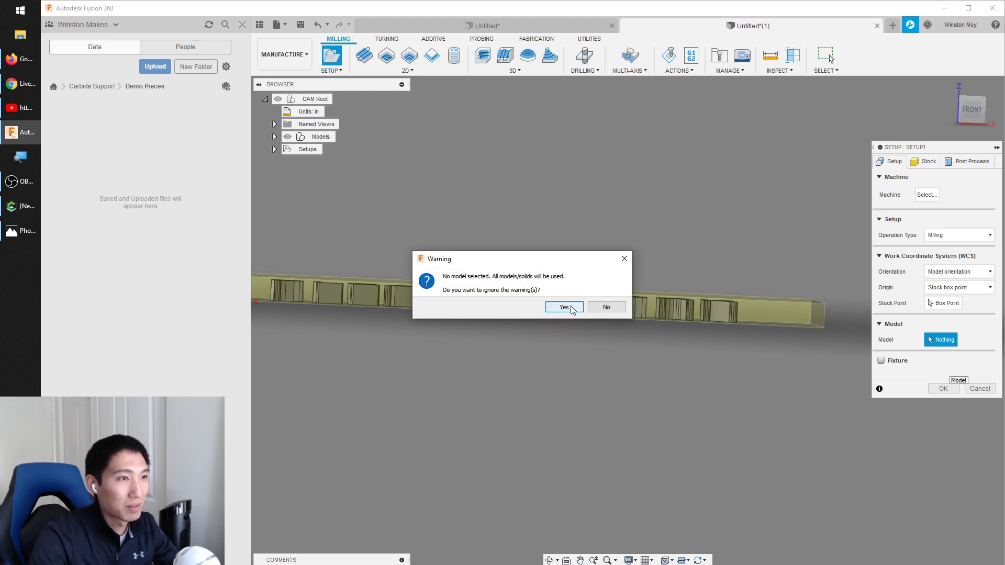
- Accept the milling setup with all solids used as the model and view the stock from the front
left_click(575, 310)
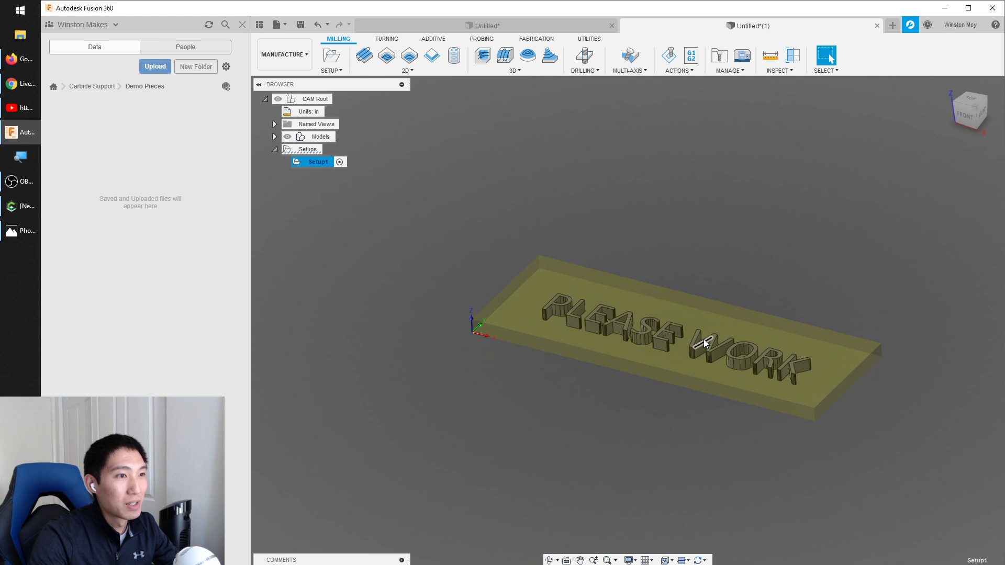
middle_click_drag(583, 229, 514, 251, "shift")
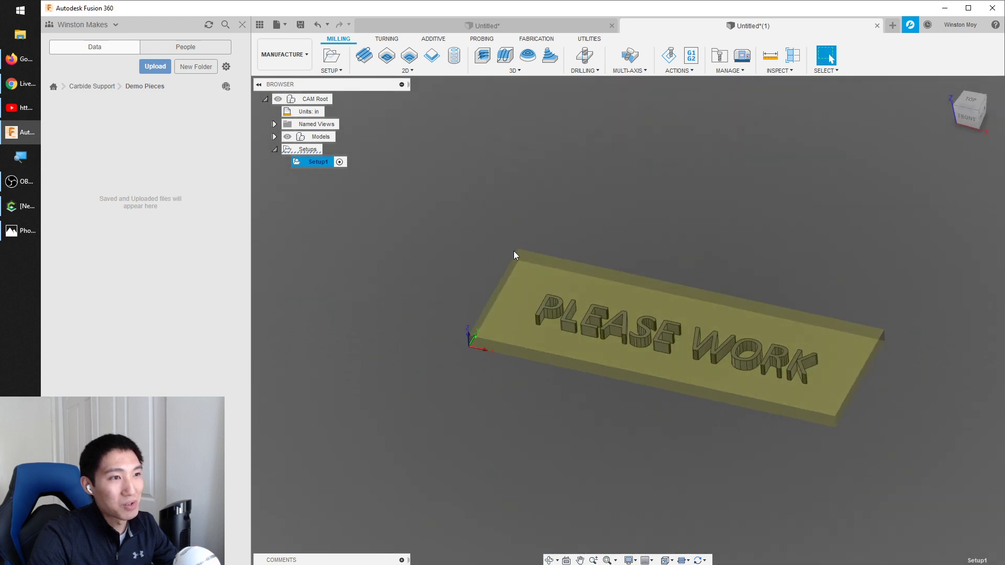
scroll(890, 334, "up", 3)
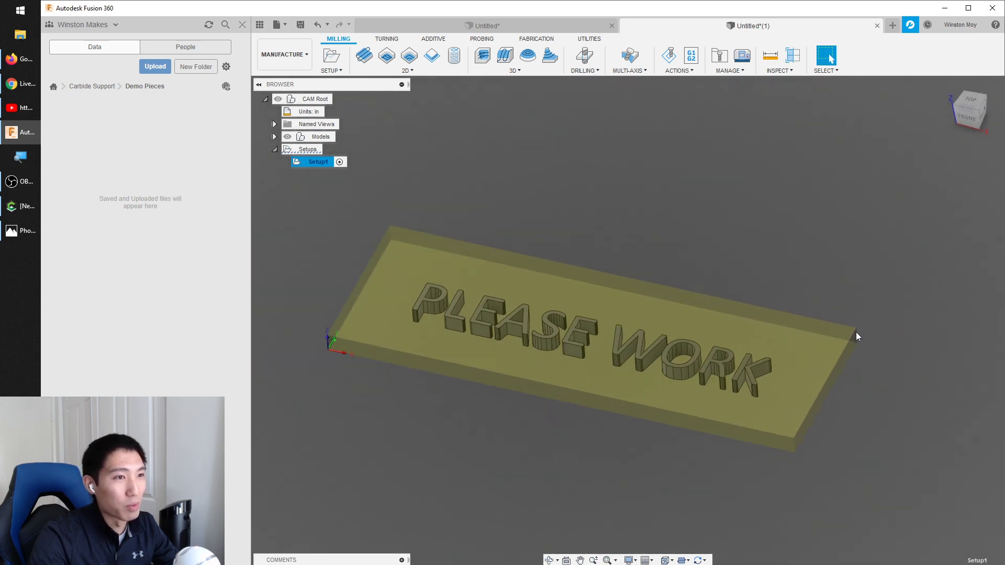
middle_click_drag(601, 276, 433, 161, "shift")
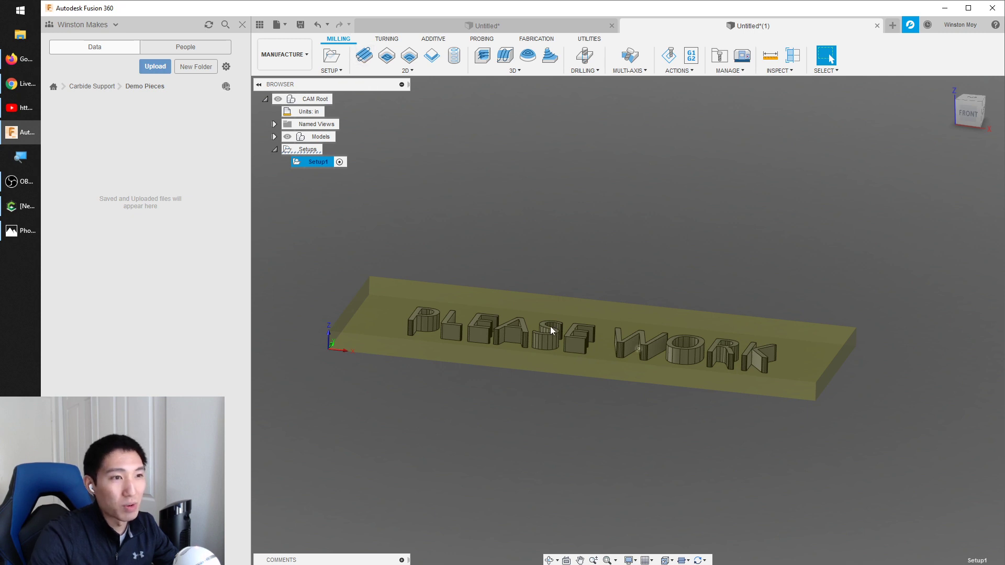
middle_click_drag(463, 300, 461, 282, "shift")
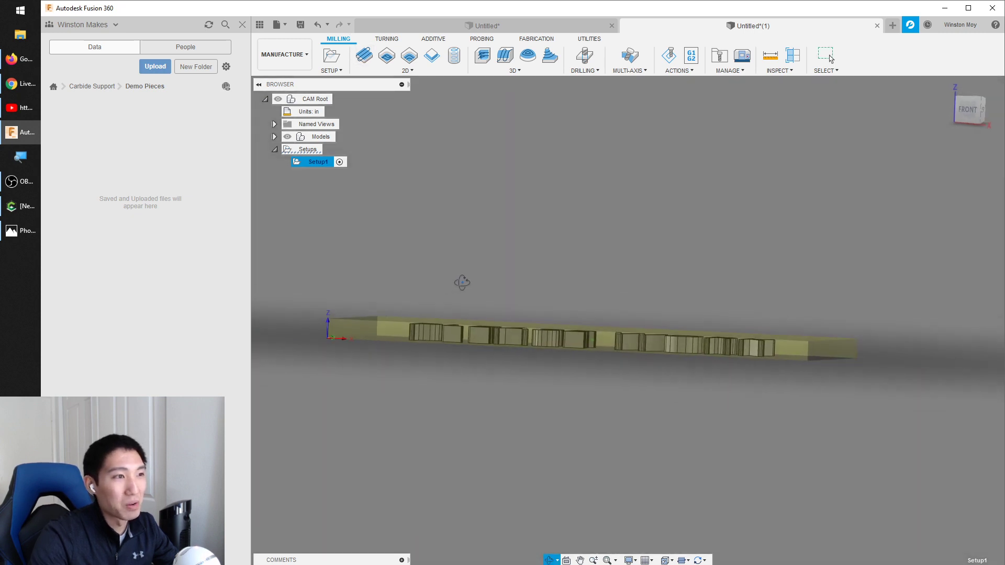
left_click(968, 111)
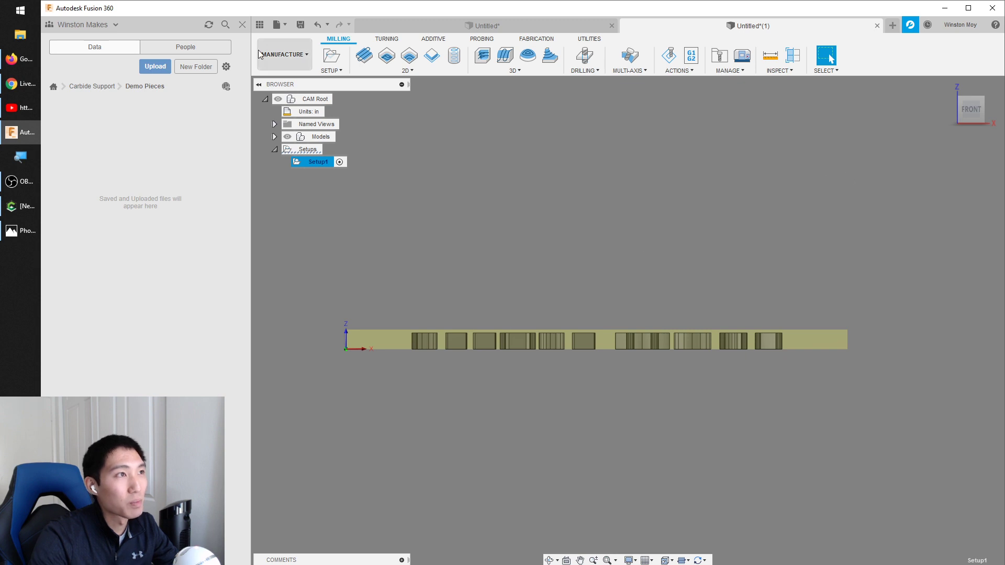
- Start a Face operation using the #251 1/4" flat end mill from the C3D S3 Wood library
left_click(365, 56)
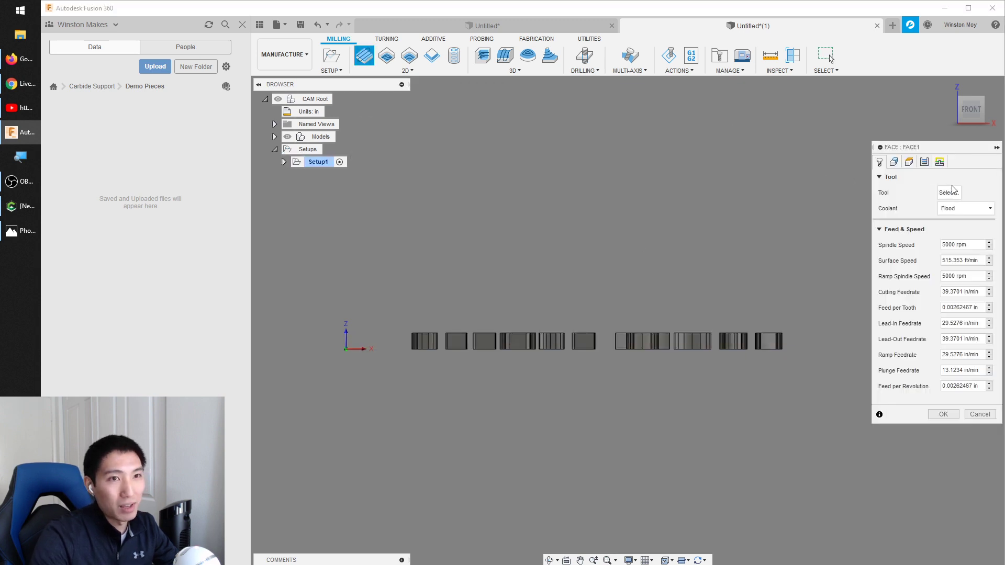
left_click(949, 193)
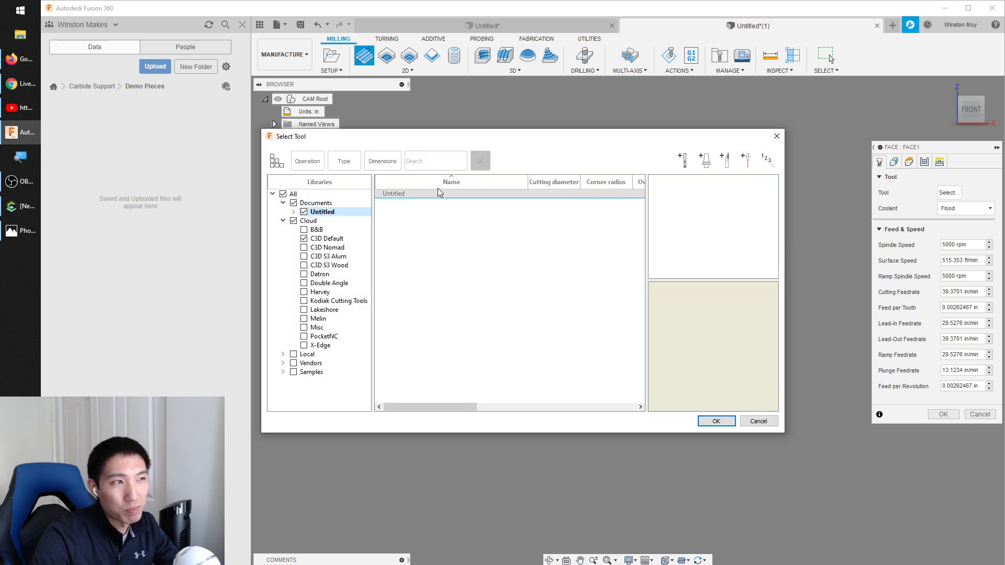
left_click(342, 266)
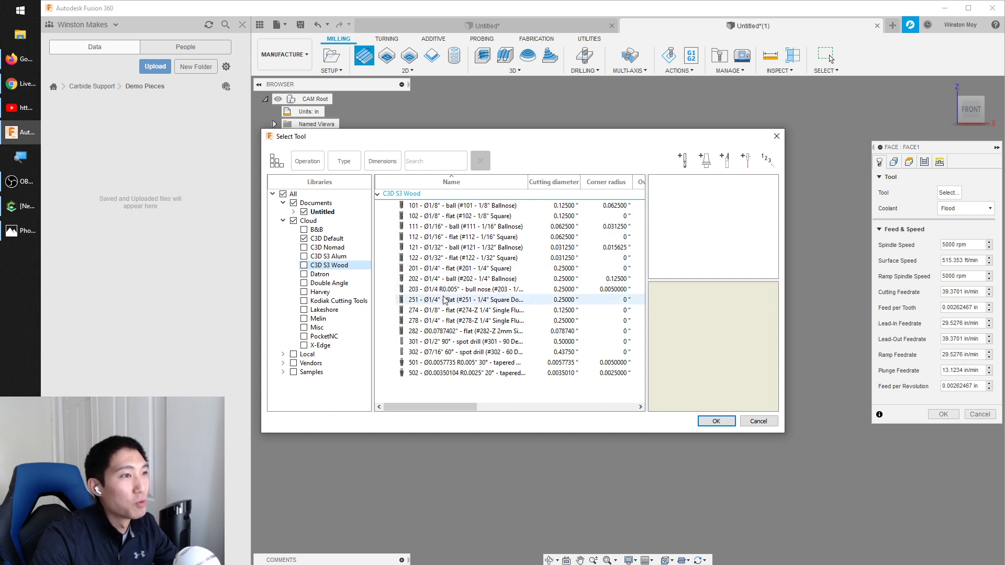
left_click(461, 300)
left_click(717, 421)
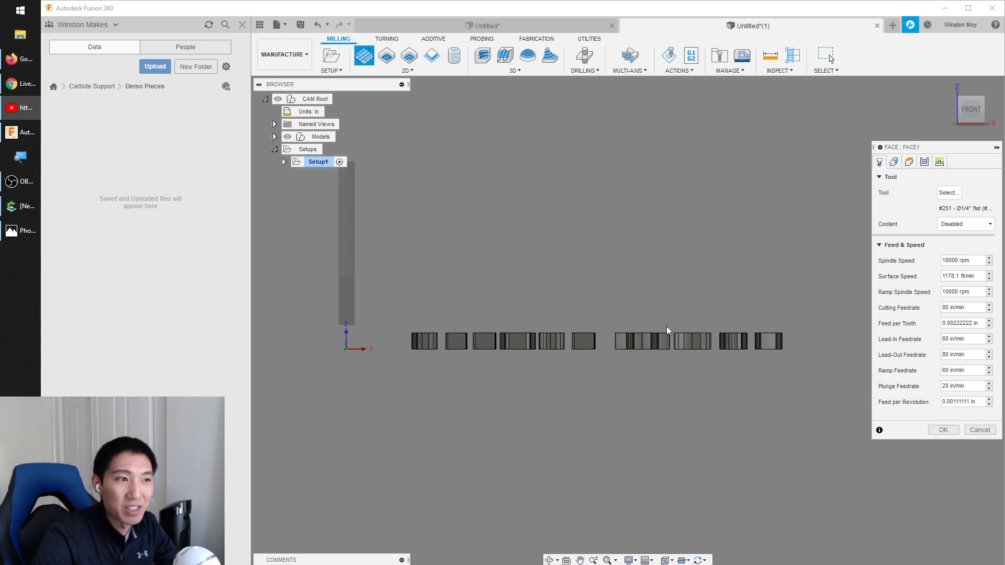
- Enable multiple depths for the Face operation with a maximum stepdown of 0.025 in
middle_click_drag(636, 281, 556, 307, "shift")
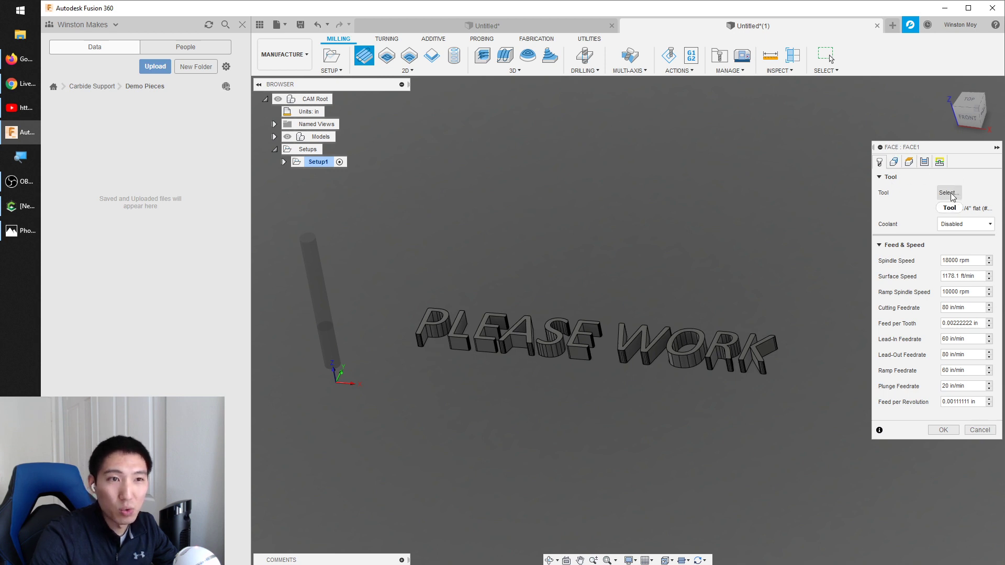
left_click(894, 162)
middle_click_drag(635, 207, 623, 247, "shift")
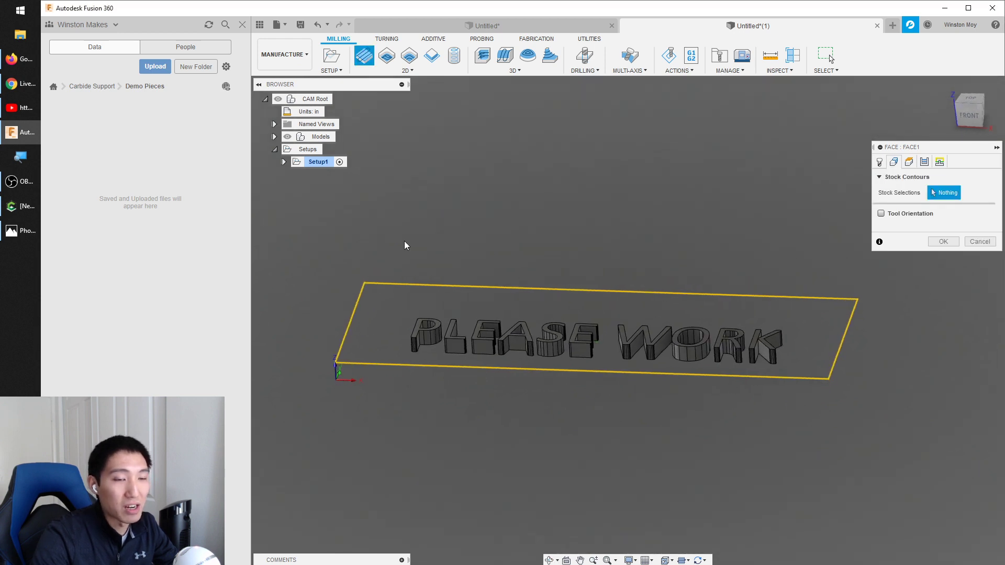
left_click(924, 162)
left_click(889, 323)
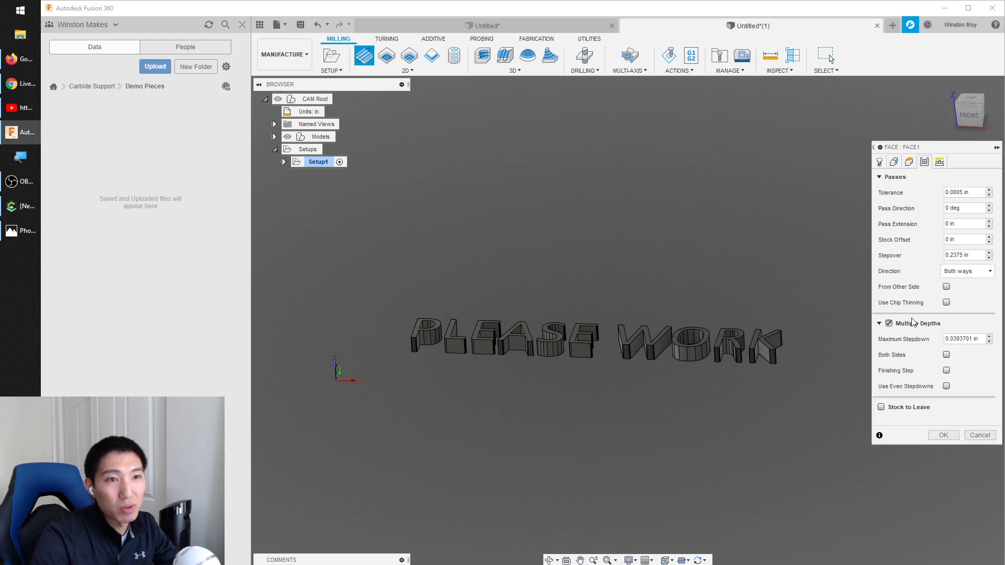
left_click_drag(953, 339, 970, 340)
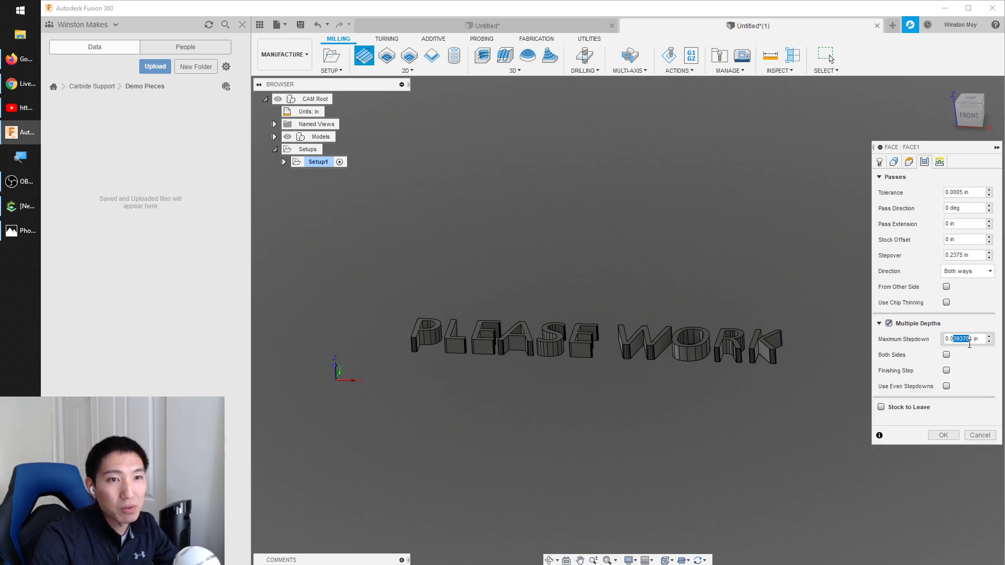
left_click(862, 441)
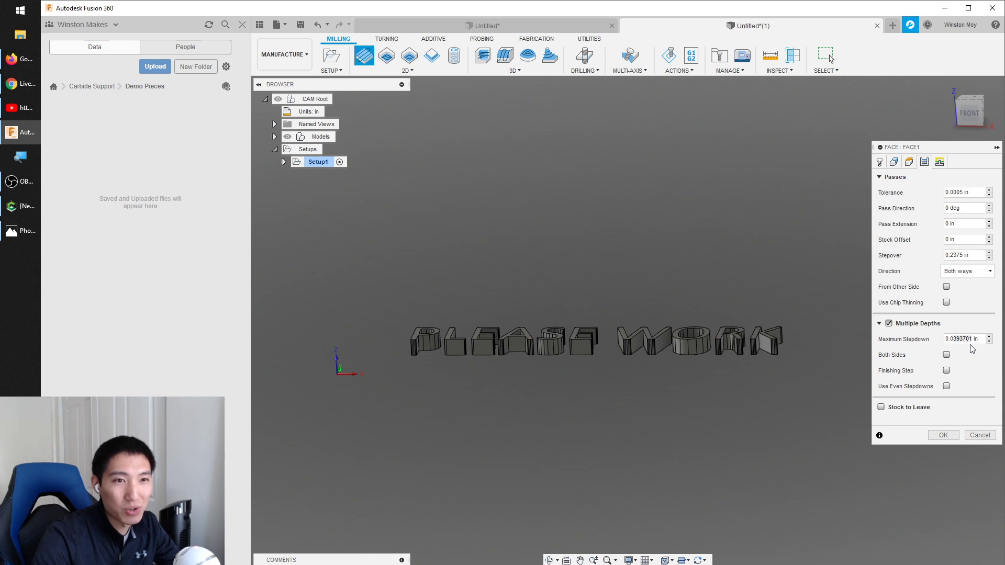
double_click(956, 340)
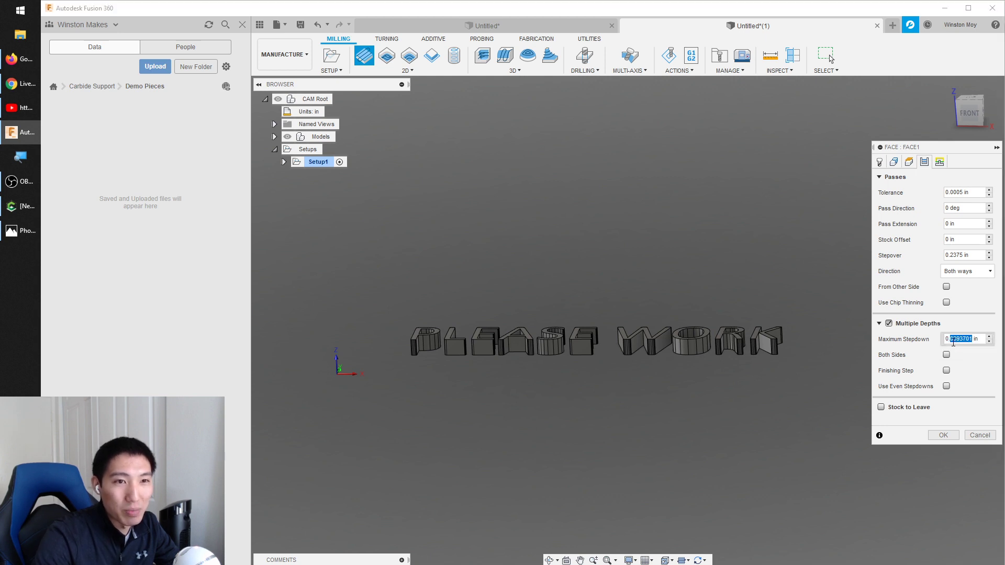
type(".025")
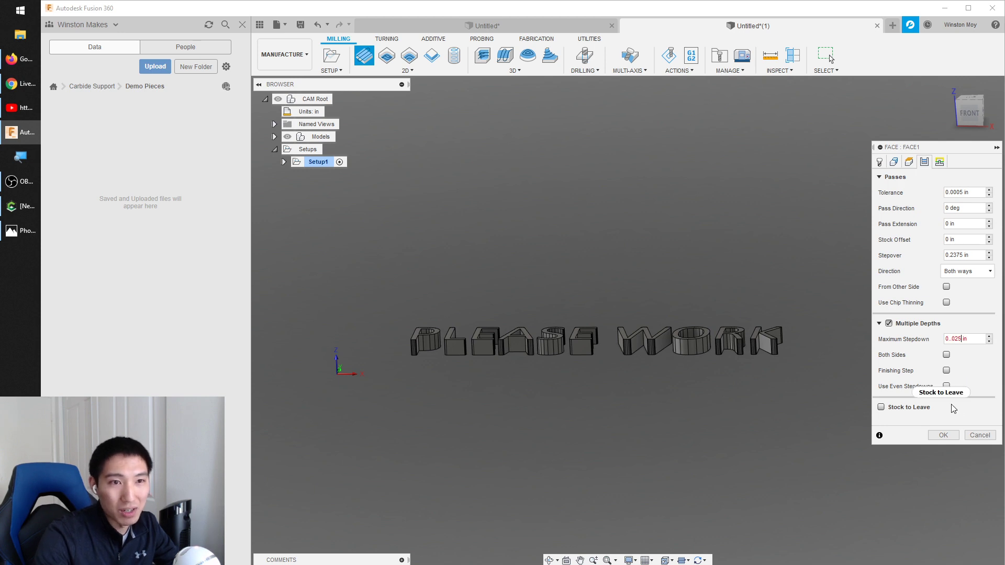
key("Left")
key("Left")
key("Left")
key("Left")
key("BackSpace")
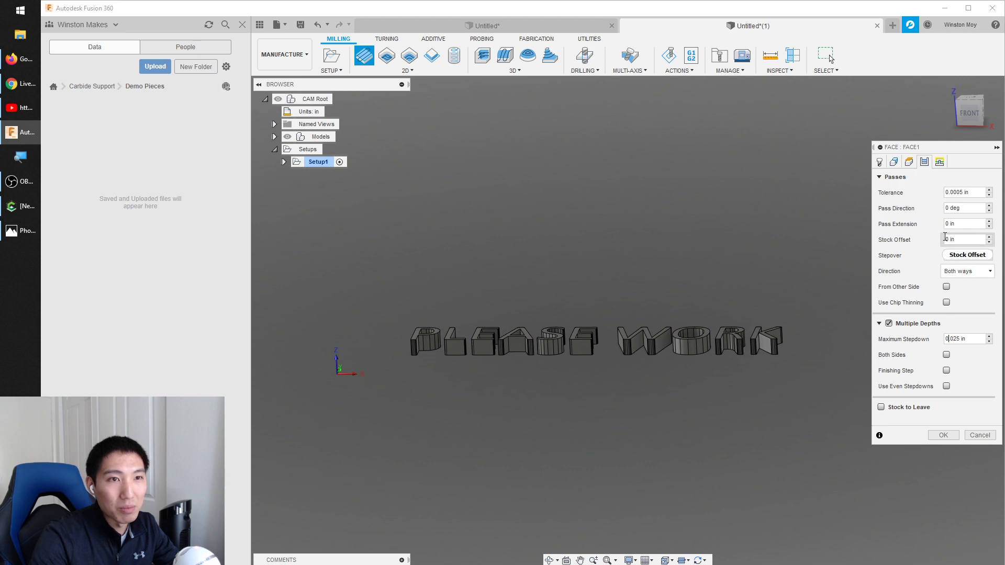
- Set the facing stepover to 0.20 in, generate the toolpath and inspect it around the lettering
left_click_drag(964, 255, 956, 256)
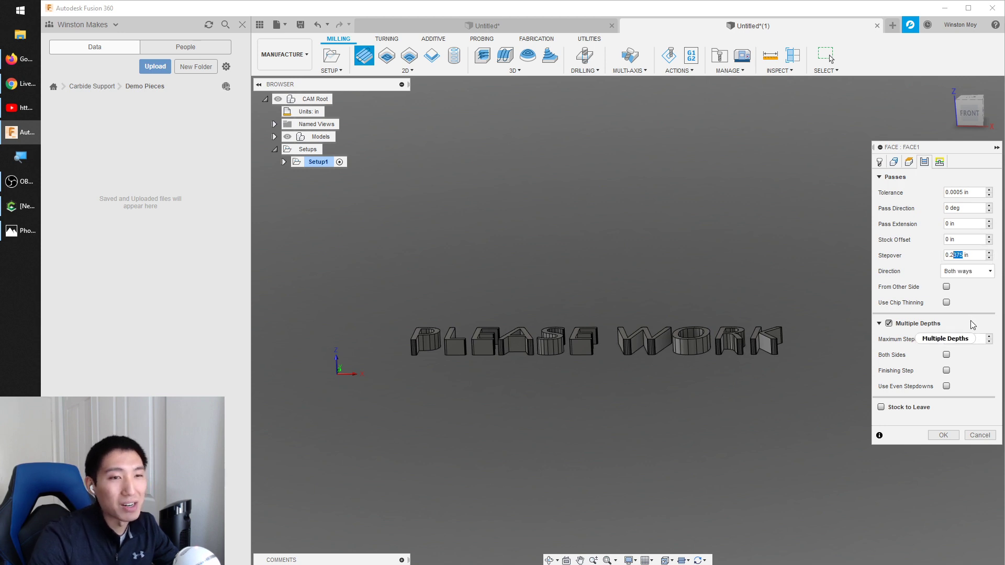
type("0")
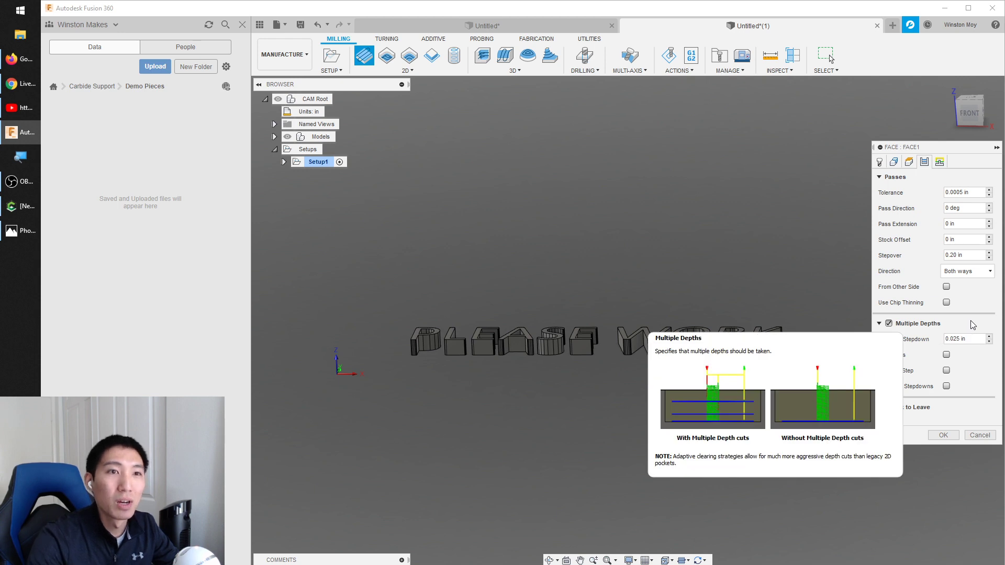
left_click(950, 437)
middle_click_drag(643, 239, 639, 225, "shift")
middle_click_drag(812, 173, 785, 200, "shift")
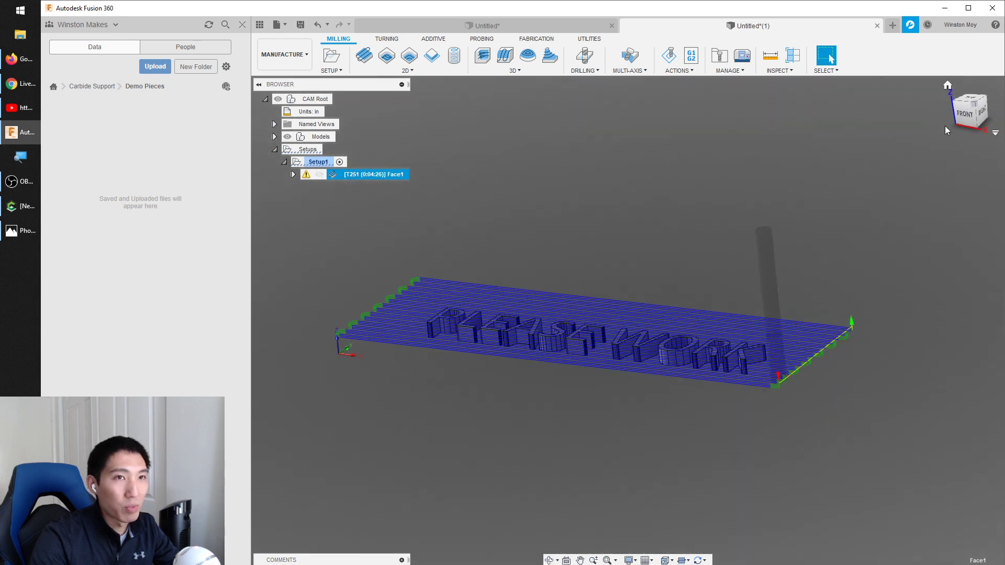
left_click(964, 113)
middle_click_drag(677, 303, 544, 387, "shift")
left_click(545, 387)
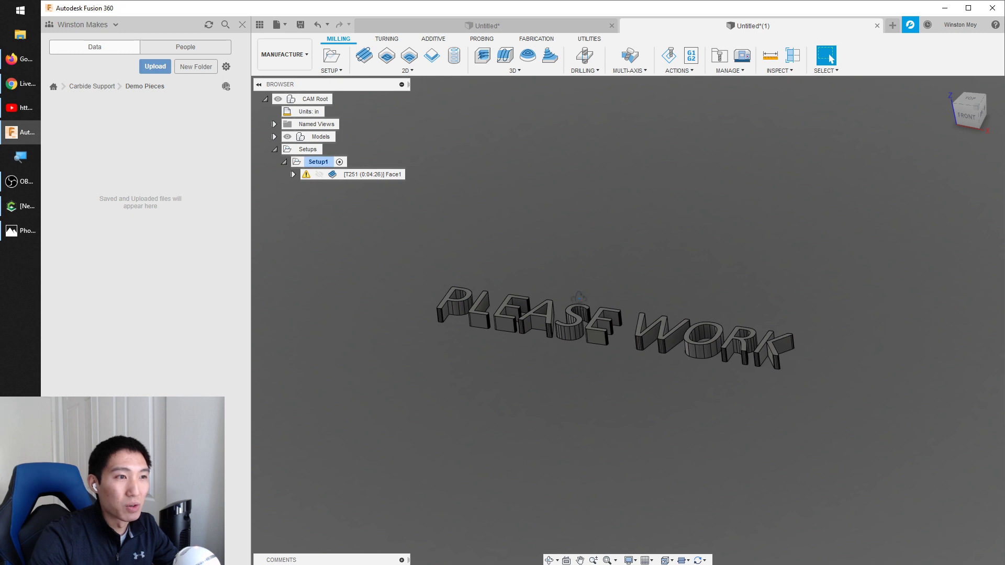
middle_click_drag(585, 310, 570, 334, "shift")
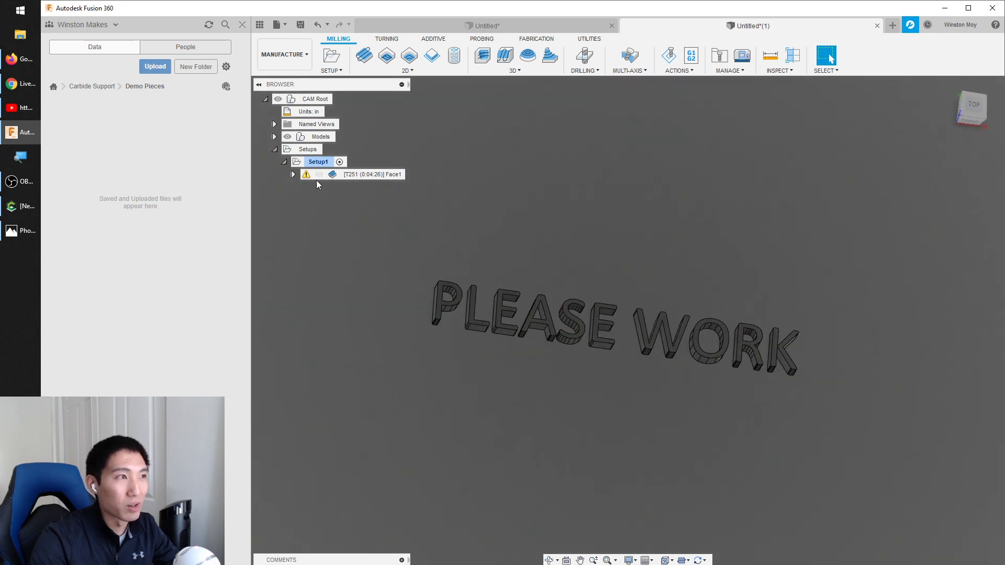
- Edit Setup1 to use a stock side offset of 0.25 in, accepting all solids as the model
right_click(302, 151)
left_click(378, 149)
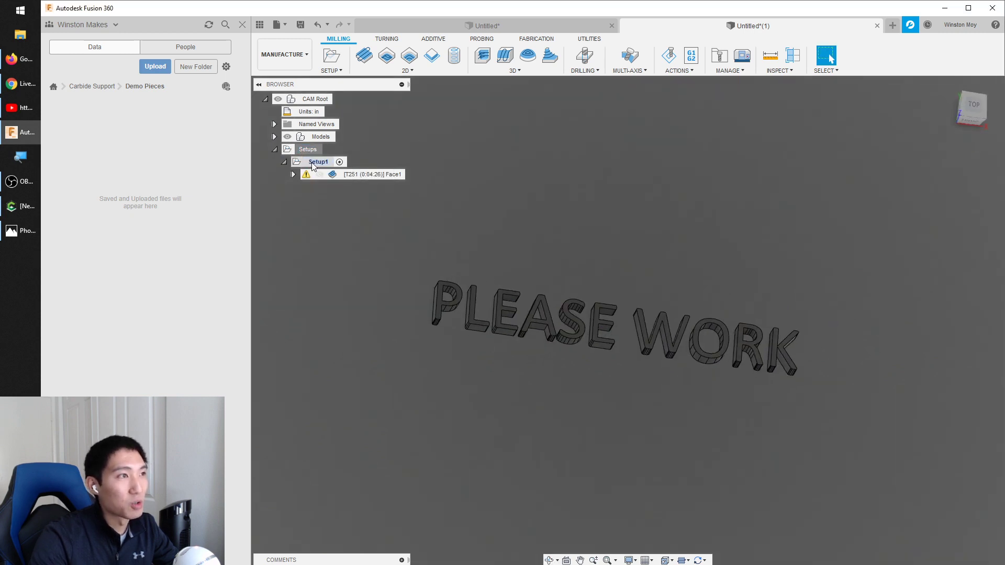
right_click(317, 163)
left_click(330, 171)
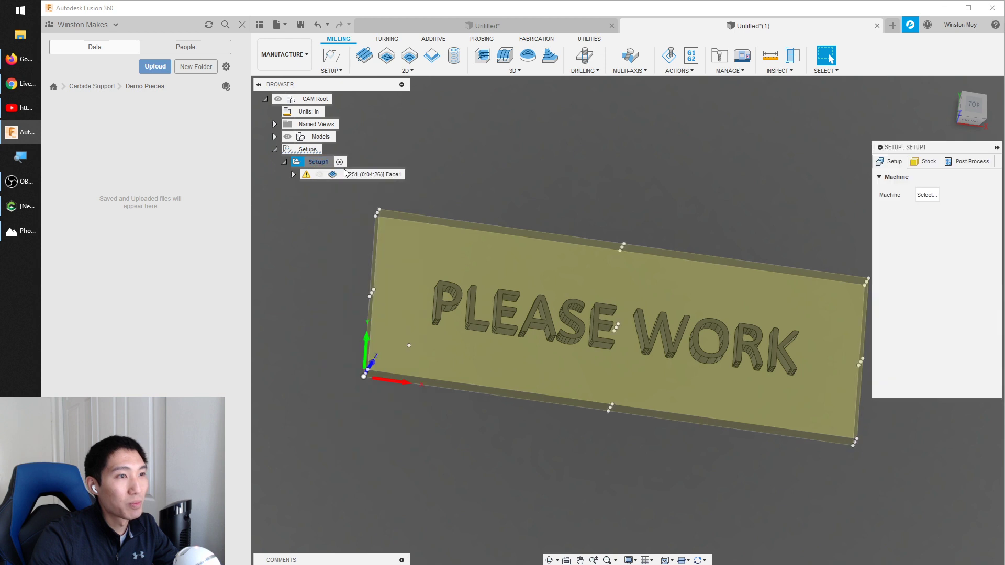
left_click(242, 24)
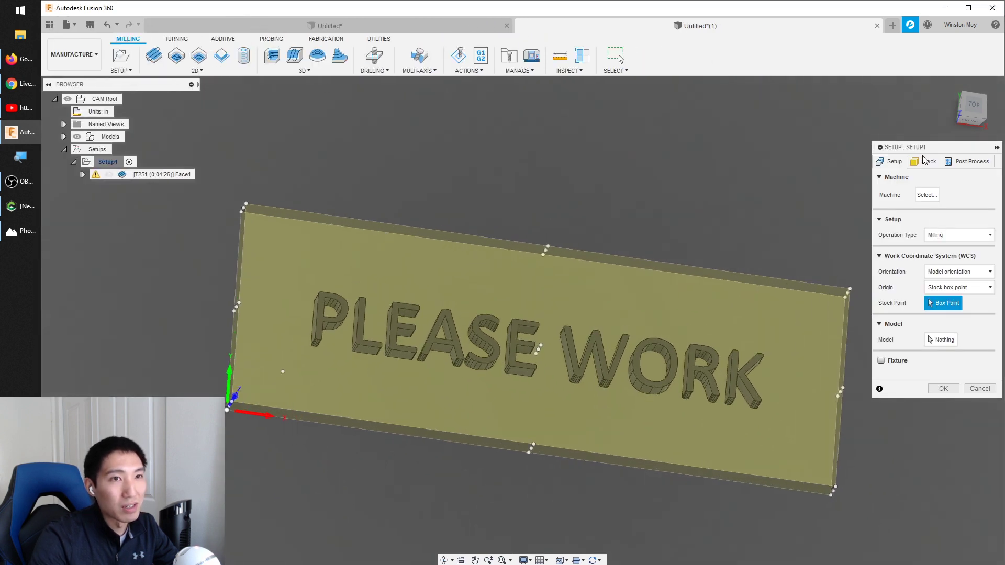
left_click(924, 162)
double_click(940, 224)
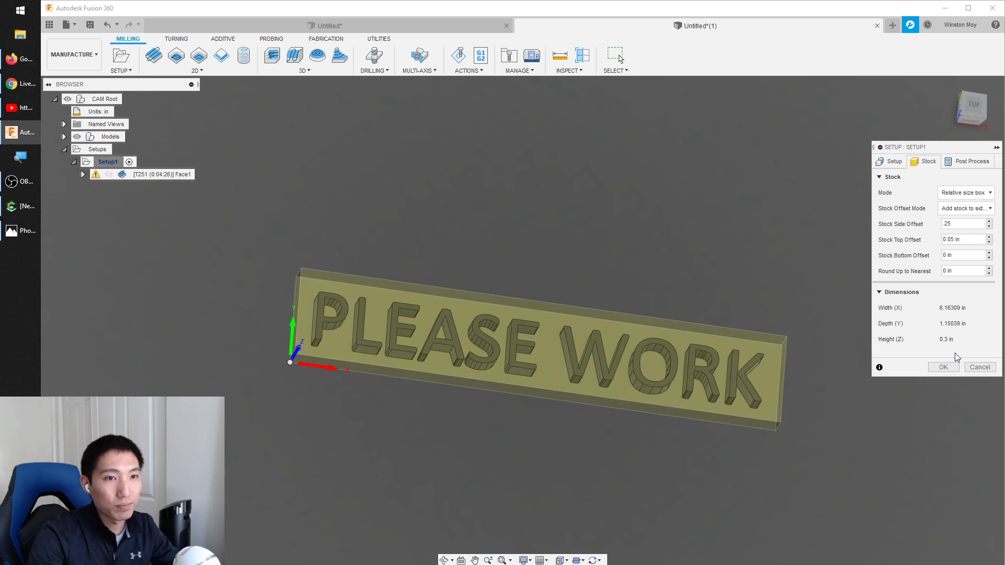
left_click(945, 368)
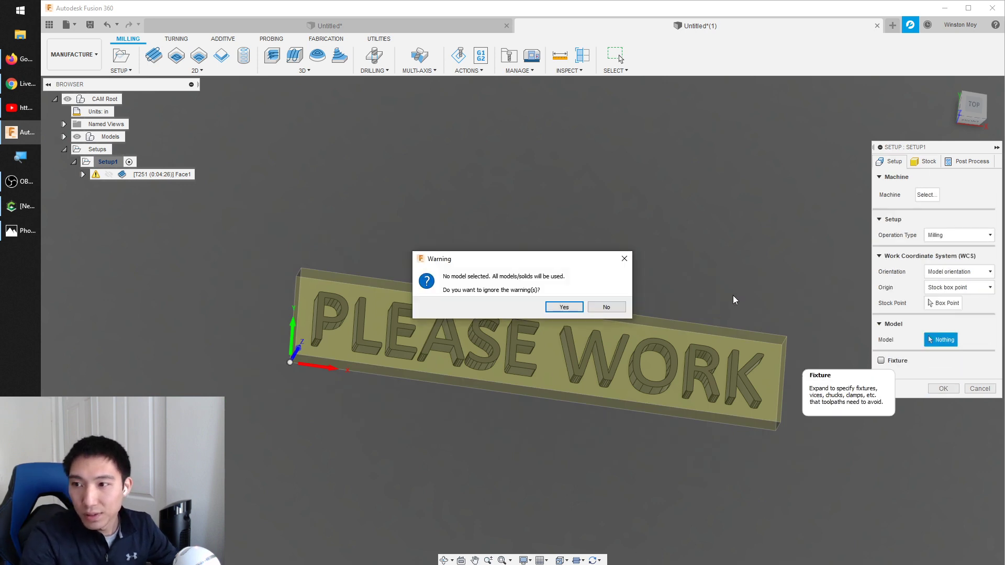
left_click(562, 307)
middle_click_drag(615, 246, 669, 241, "shift")
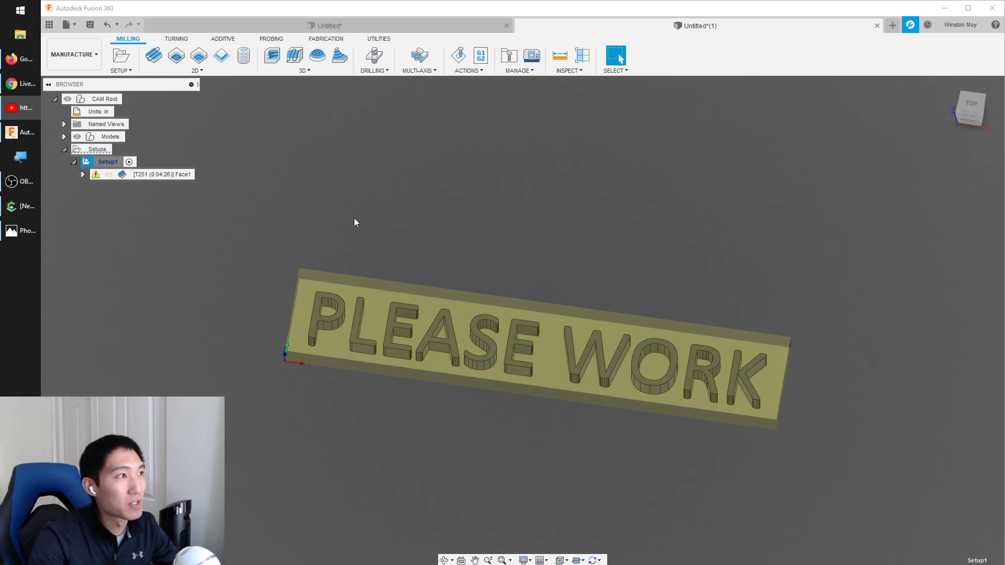
- Open Setup1's stock settings and examine the side and top offsets around the lettering
right_click(111, 164)
left_click(135, 178)
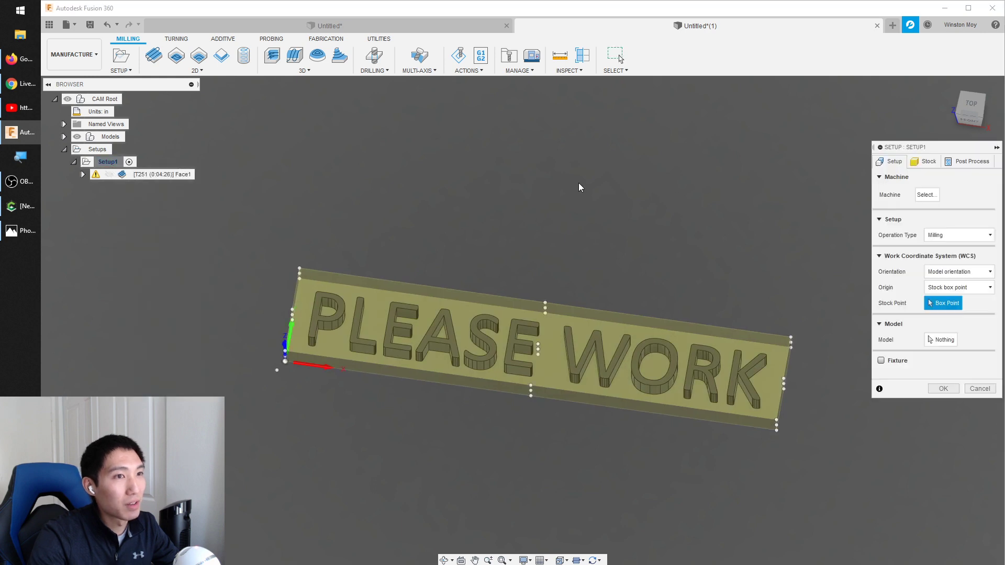
left_click(926, 161)
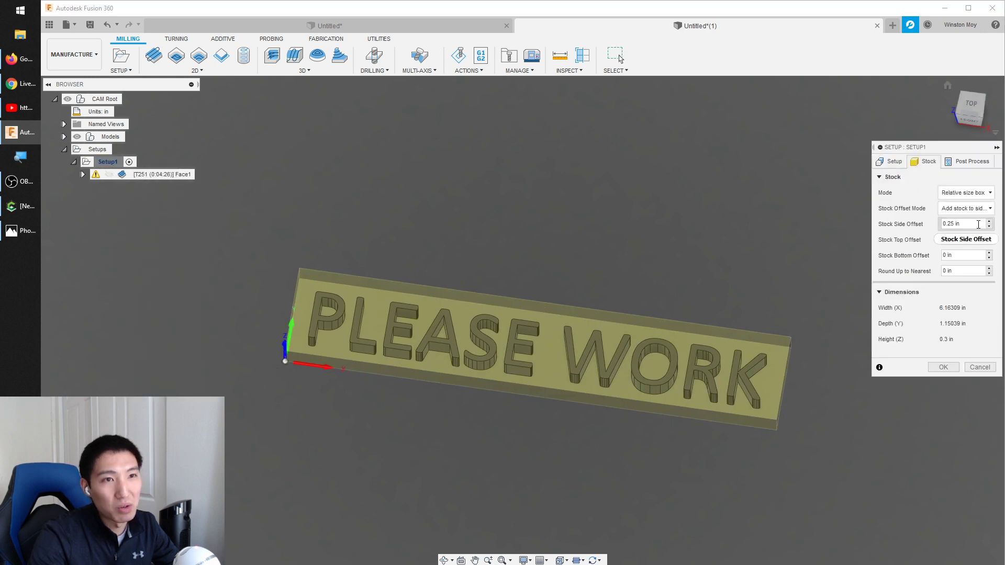
left_click(958, 240)
middle_click_drag(474, 248, 347, 311, "shift")
mouse_move(455, 320)
middle_mouse_down("shift")
mouse_move(460, 309)
mouse_move(452, 319)
mouse_move(460, 328)
middle_mouse_up("shift")
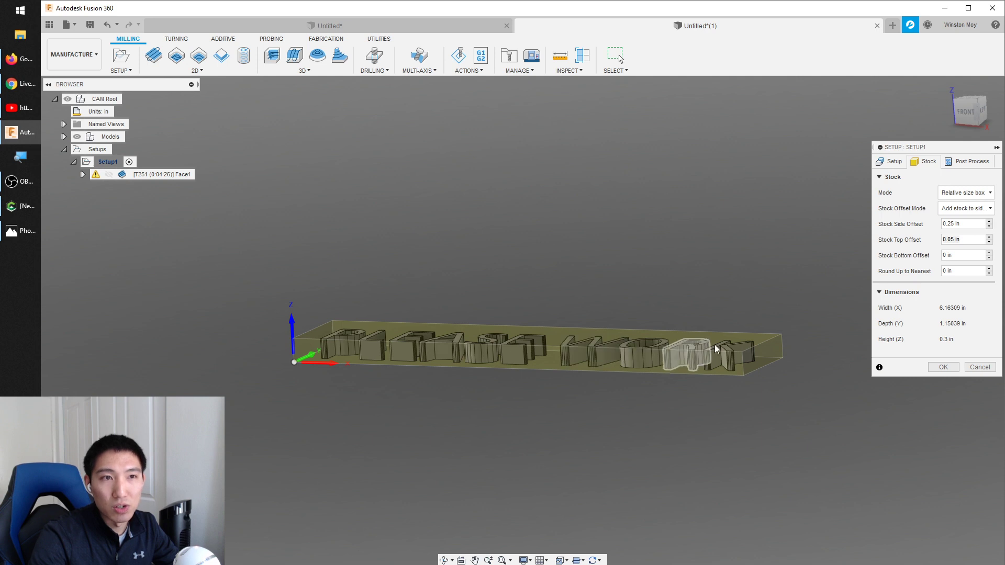
left_click(973, 221)
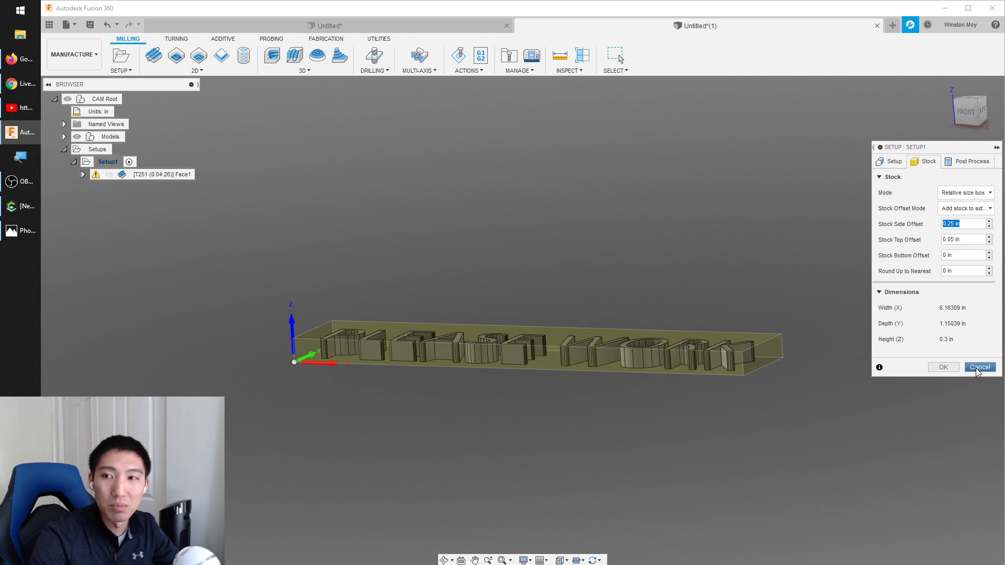
middle_click_drag(590, 238, 566, 304, "shift")
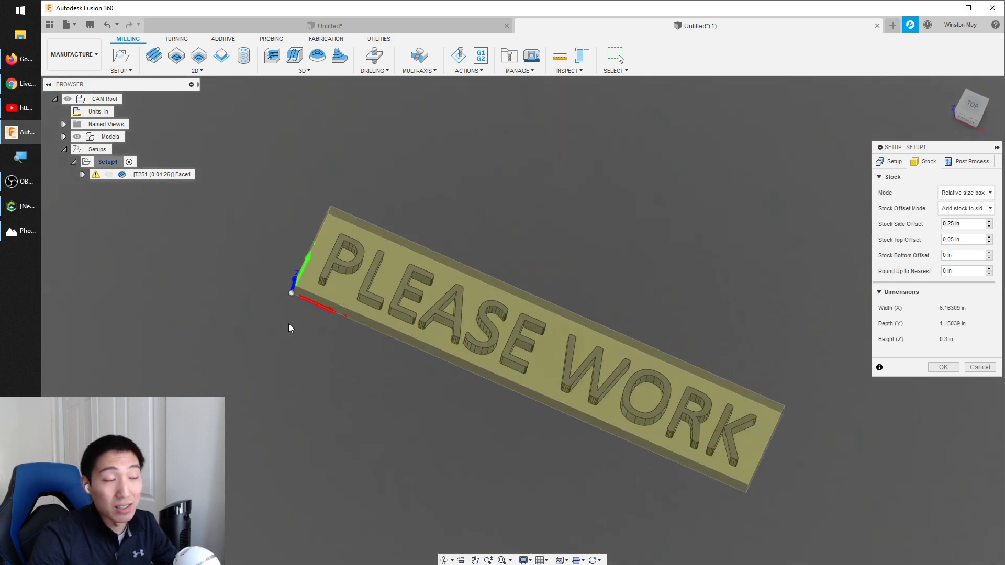
middle_click_drag(348, 275, 314, 327, "shift")
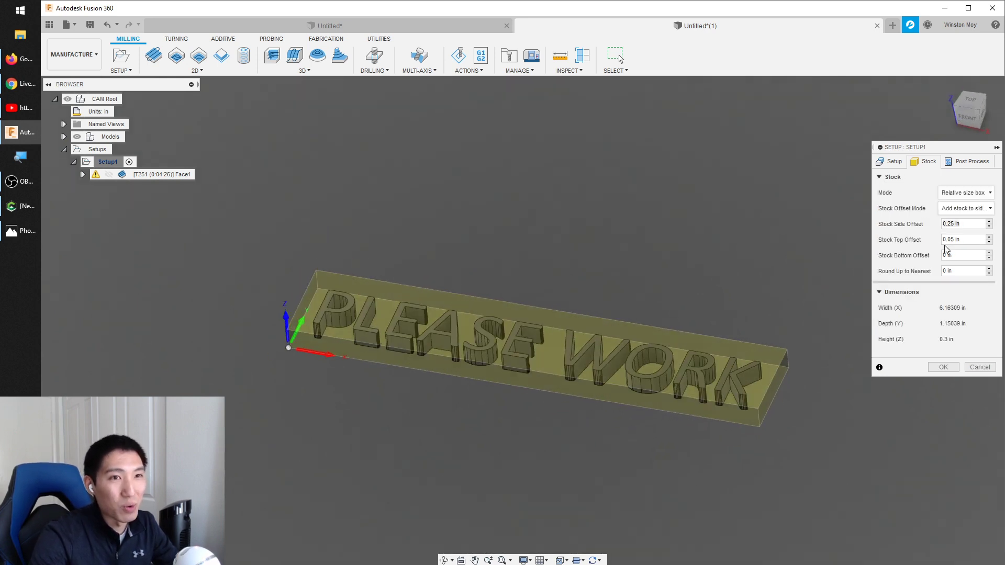
- Try a 2 in stock side offset, then restore 0.25 in and accept the setup with all solids as the model
double_click(950, 223)
type("2")
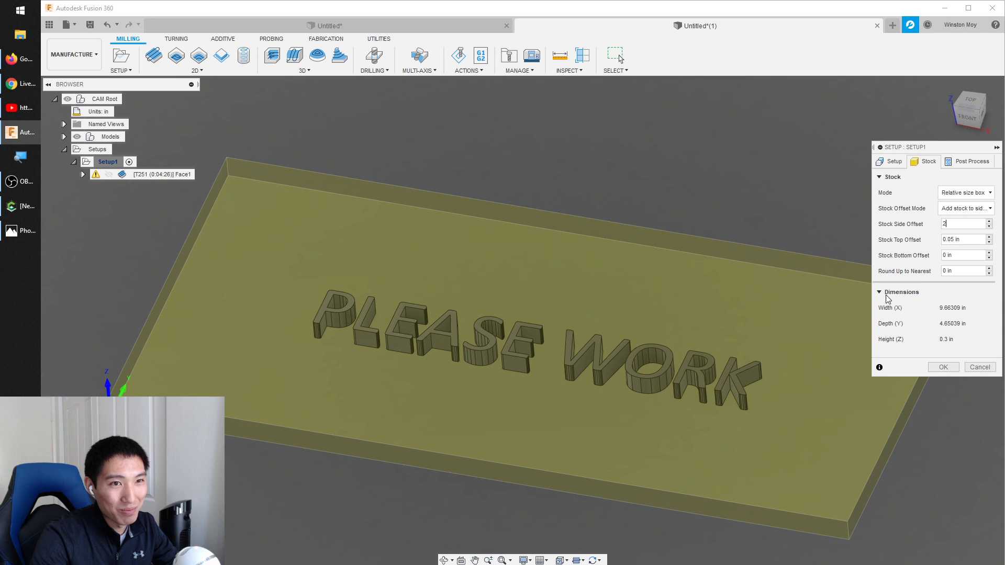
left_click(902, 227)
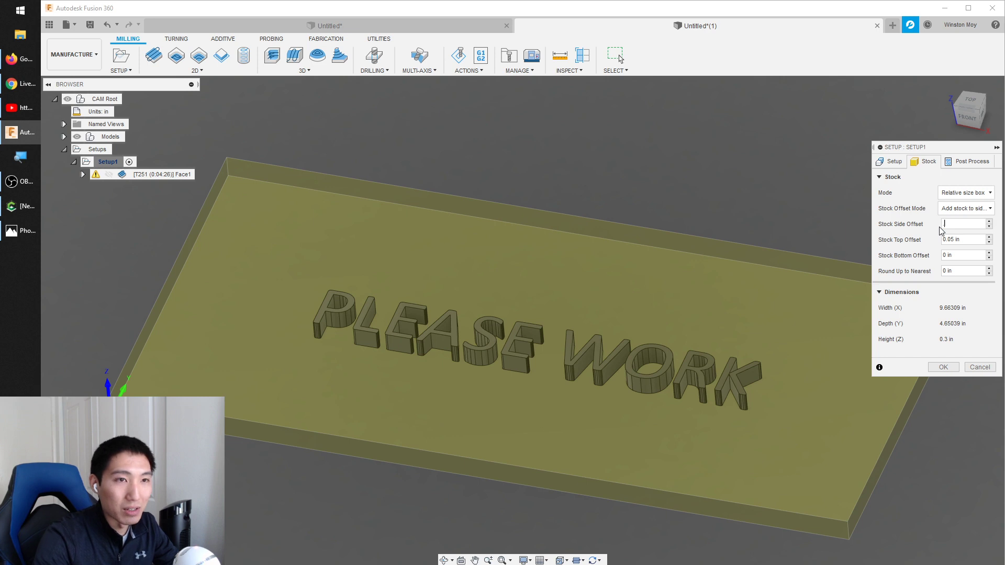
key("Return")
left_click(949, 369)
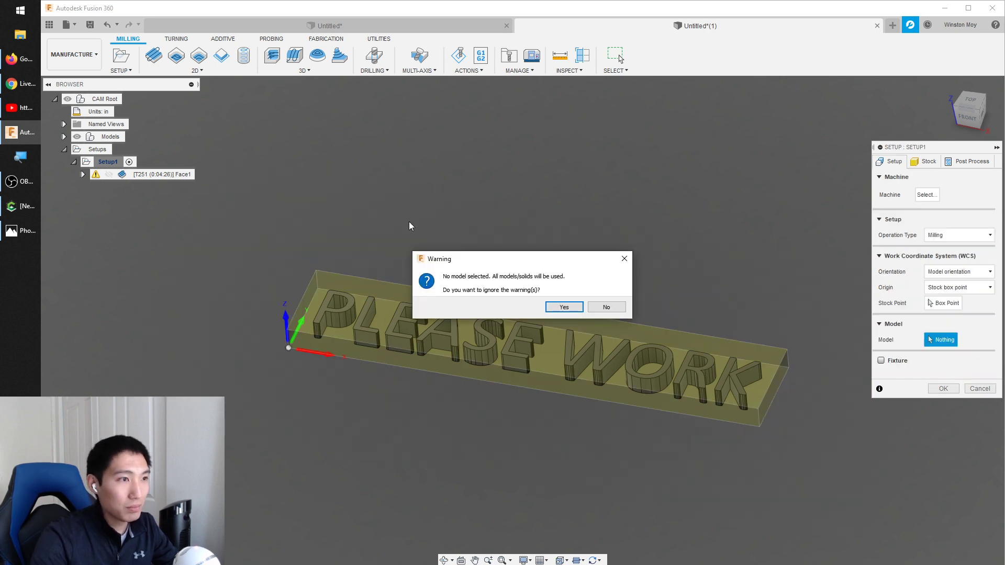
left_click(564, 308)
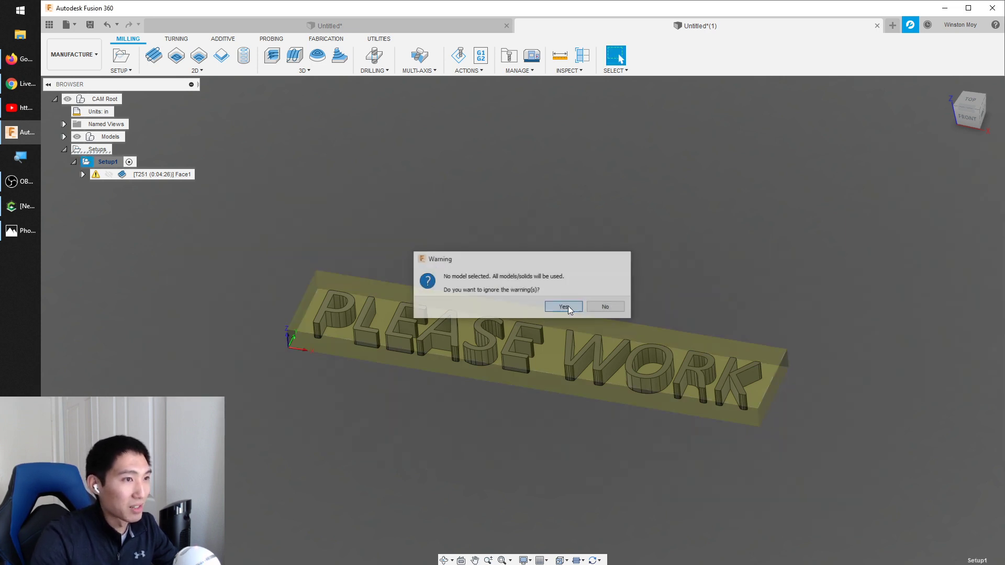
- Start a 2D Contour operation using the #112 1/16" flat end mill from the C3D S3 Wood library
scroll(561, 328, "up", 3)
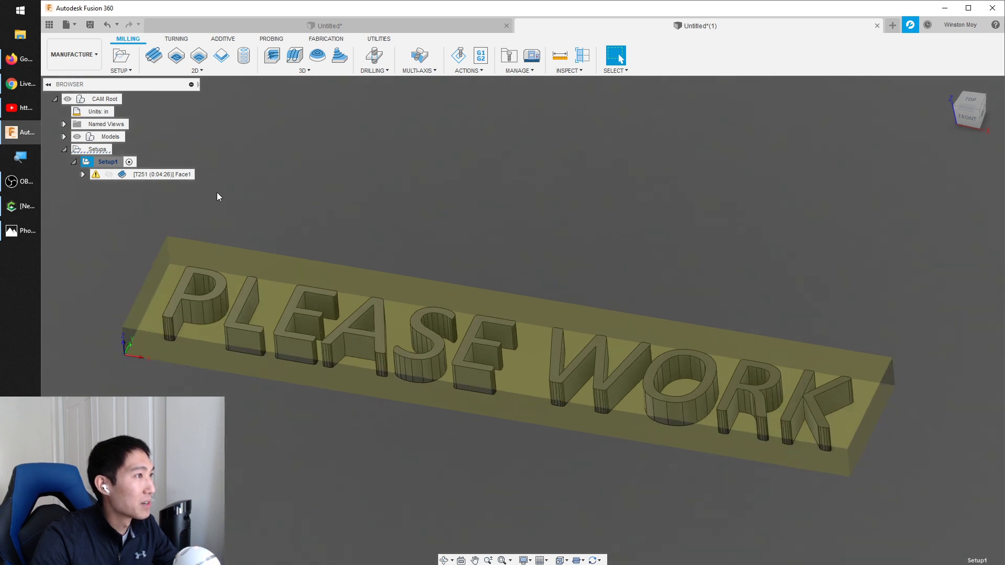
left_click(166, 176)
left_click(293, 168)
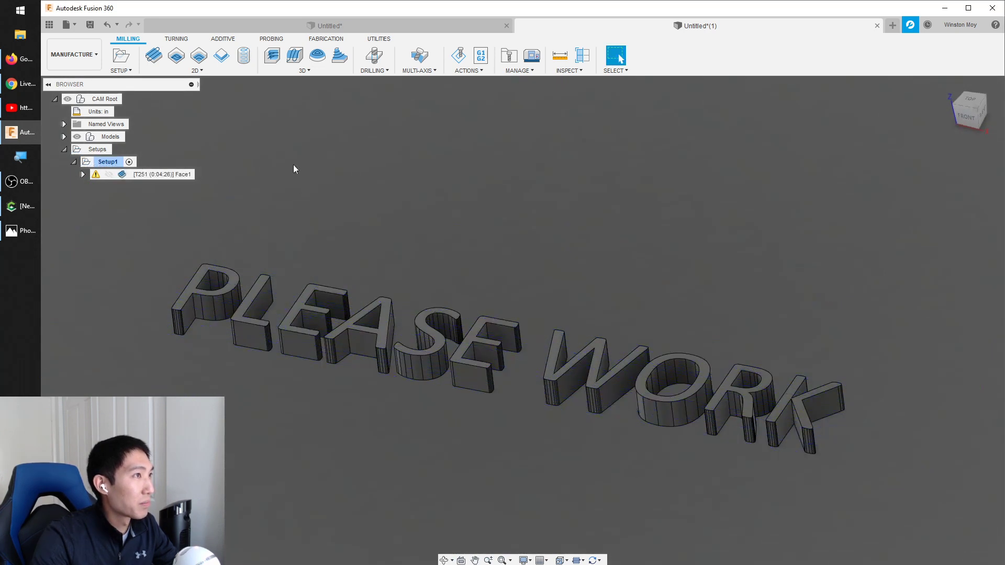
left_click(222, 53)
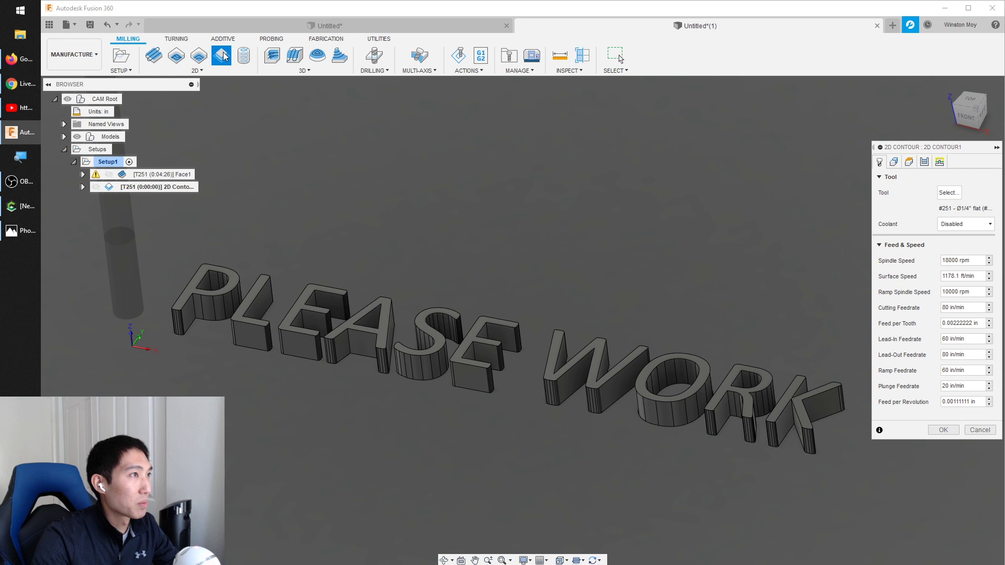
left_click(950, 193)
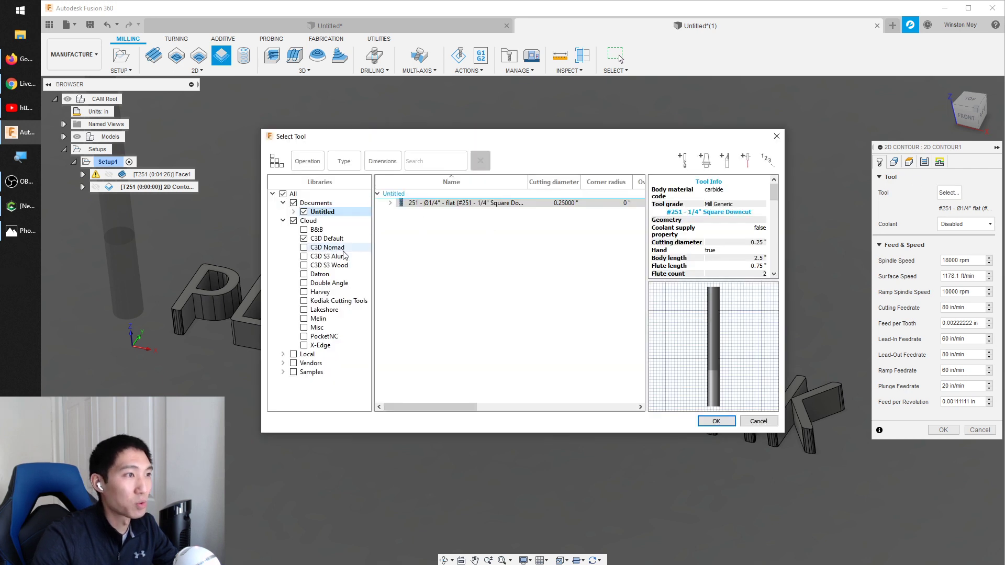
left_click(330, 265)
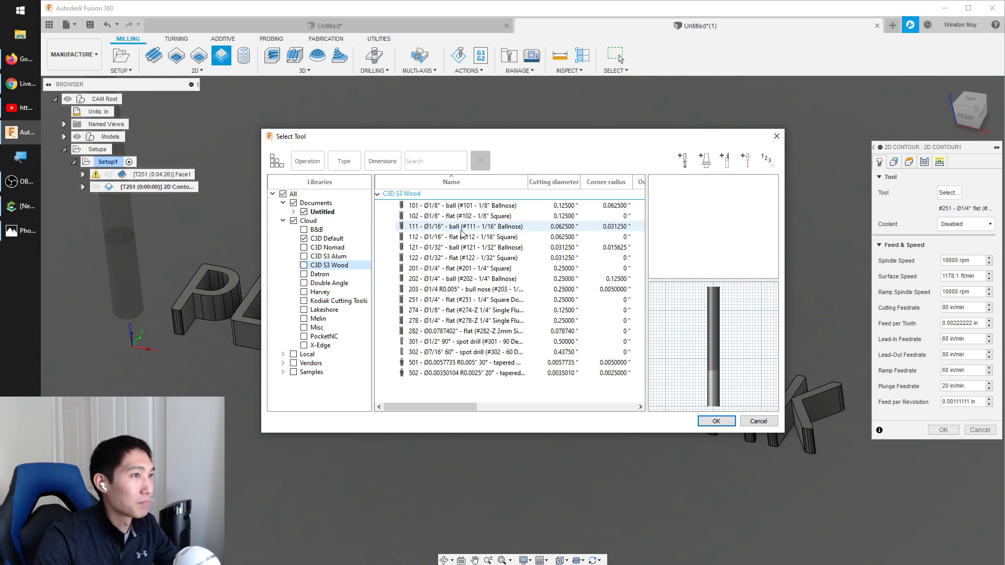
left_click(459, 236)
left_click(725, 424)
- Select the bottom edges of the inner openings in P, A, O and R as the machining contours
mouse_move(640, 247)
middle_mouse_down("shift")
mouse_move(637, 233)
mouse_move(638, 253)
middle_mouse_up("shift")
scroll(551, 435, "down", 1)
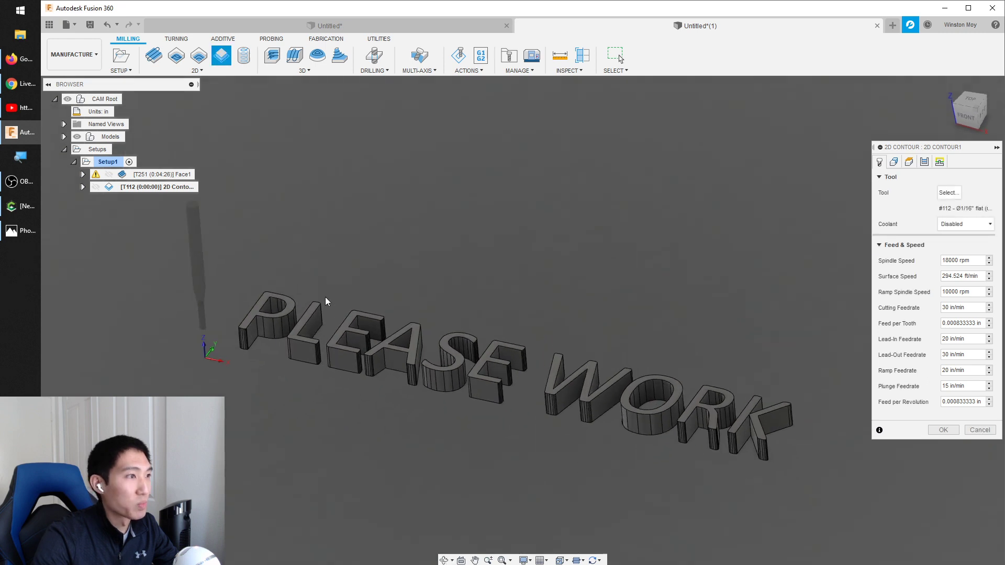
scroll(281, 264, "up", 4)
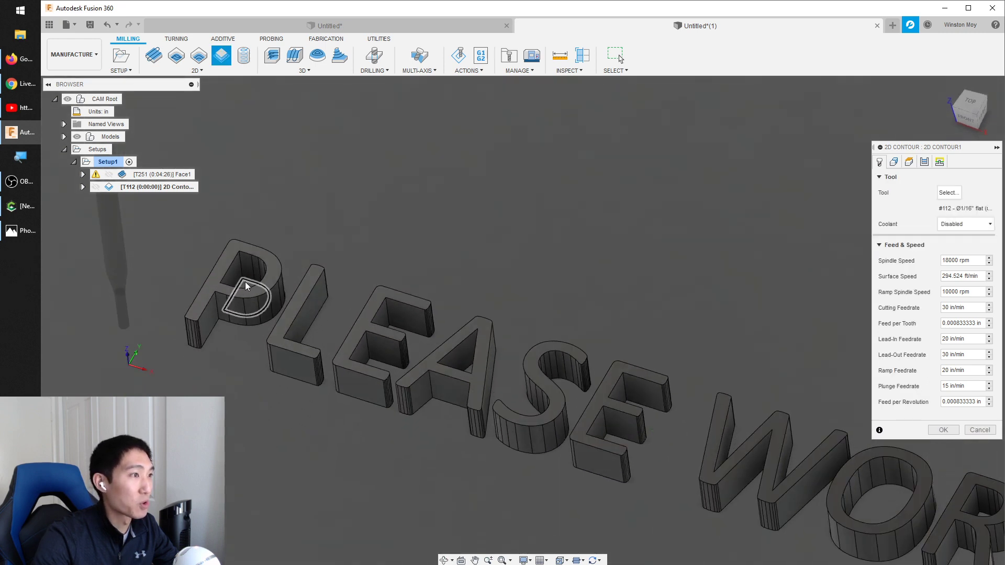
left_click(245, 282)
left_click(469, 366)
scroll(733, 424, "down", 2)
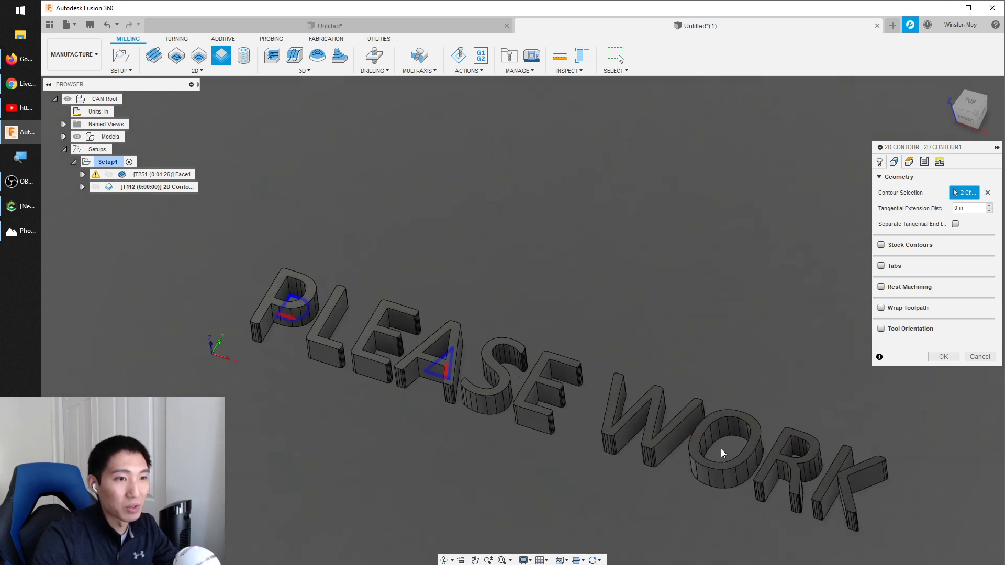
left_click(724, 435)
middle_click_drag(724, 436, 797, 460, "shift")
left_click(798, 471)
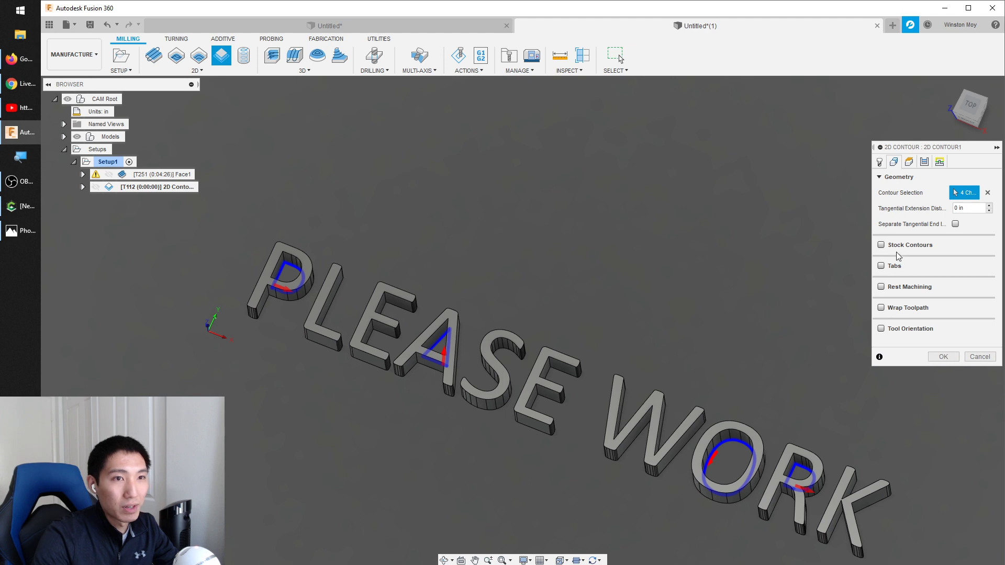
- Enable multiple depths with a 0.04 in maximum roughing stepdown and even stepdowns, and generate the contour toolpath
left_click(924, 161)
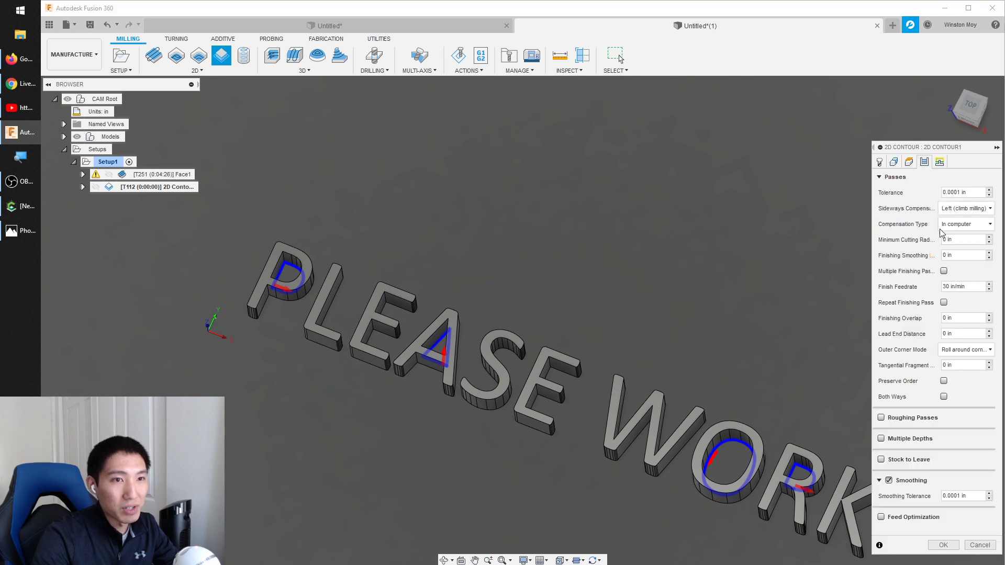
left_click(882, 439)
left_click(977, 454)
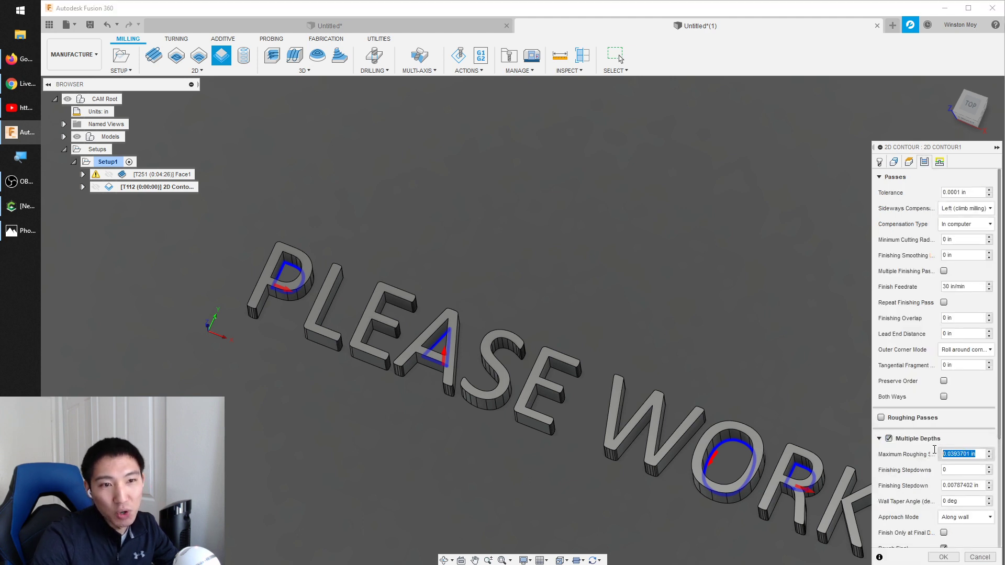
scroll(971, 387, "down", 5)
left_click(968, 304)
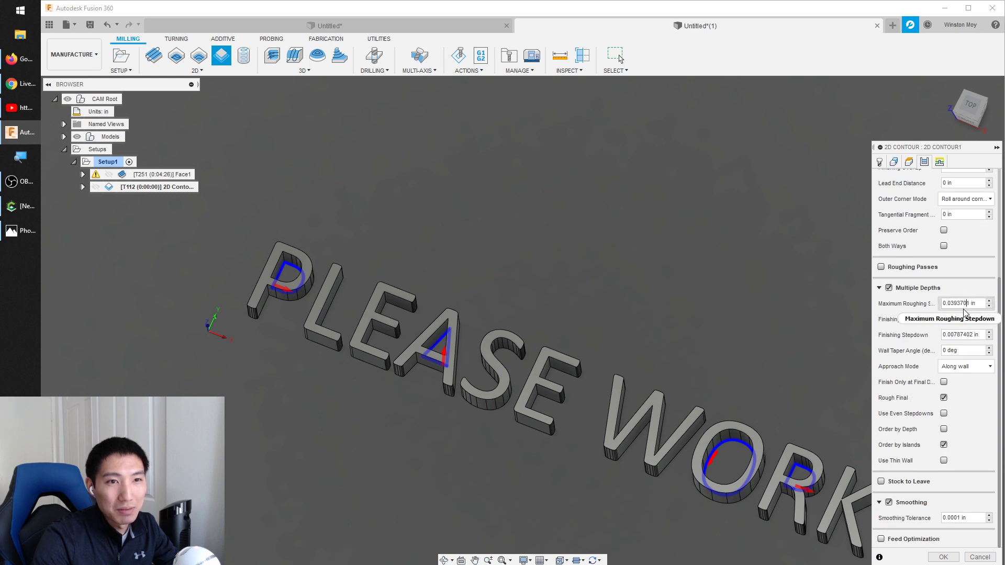
left_click_drag(962, 304, 951, 304)
type("4")
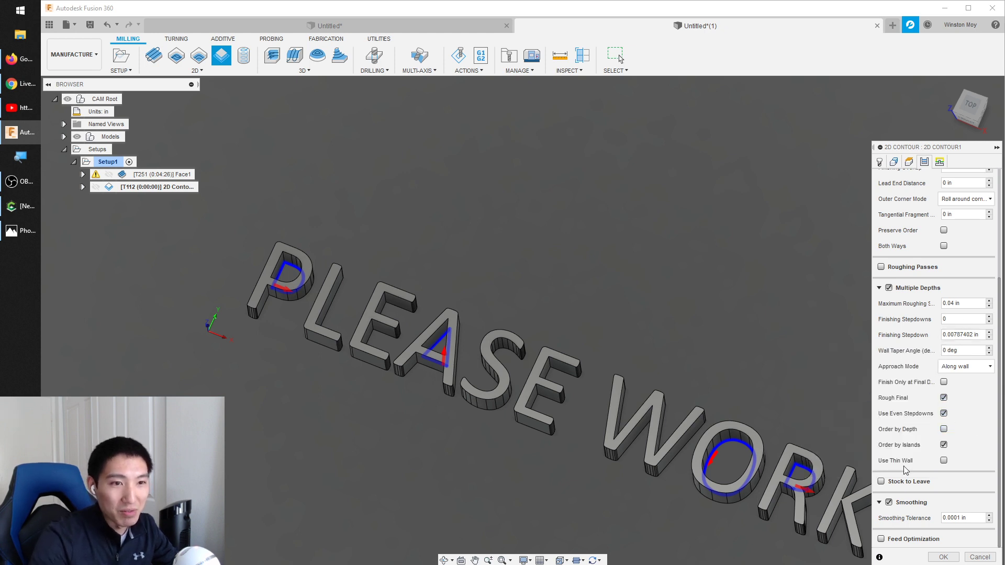
left_click(947, 559)
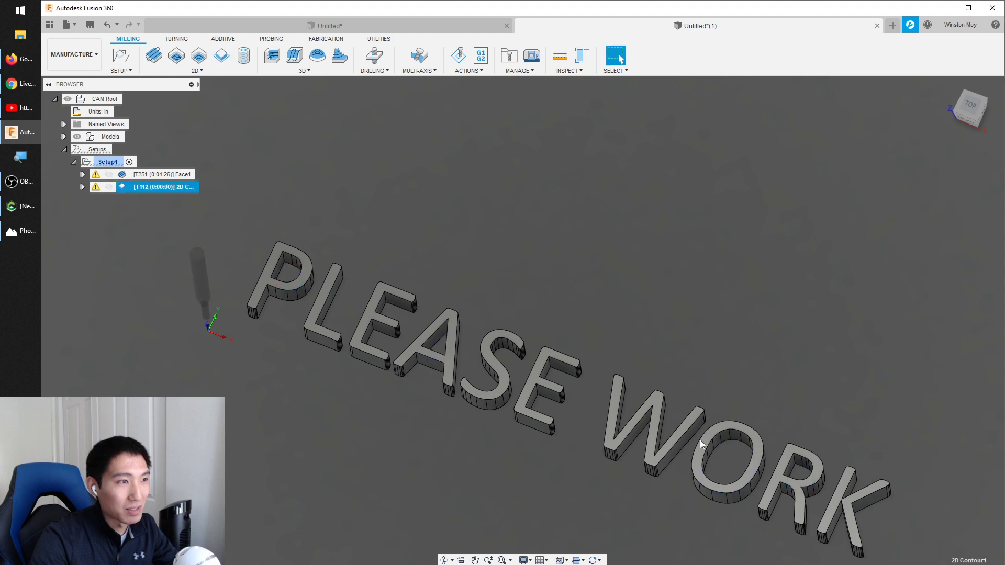
- Examine the generated contour toolpath inside the openings of P, A, O and R
middle_click_drag(660, 445, 657, 413, "shift")
scroll(657, 413, "up", 3)
scroll(855, 458, "up", 3)
middle_click_drag(855, 457, 620, 59, "shift")
scroll(870, 419, "down", 5)
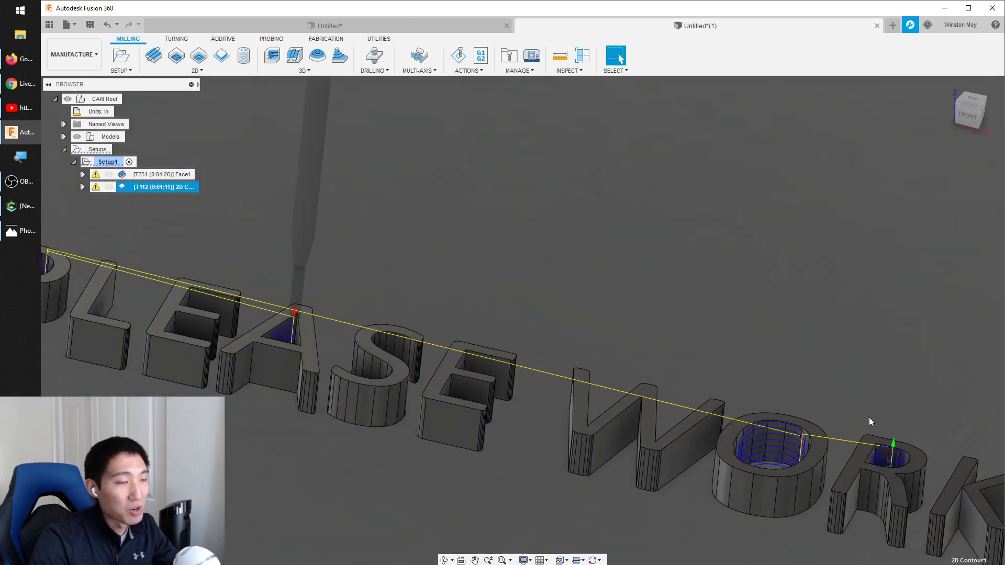
scroll(226, 379, "down", 2)
middle_click_drag(434, 309, 443, 323, "shift")
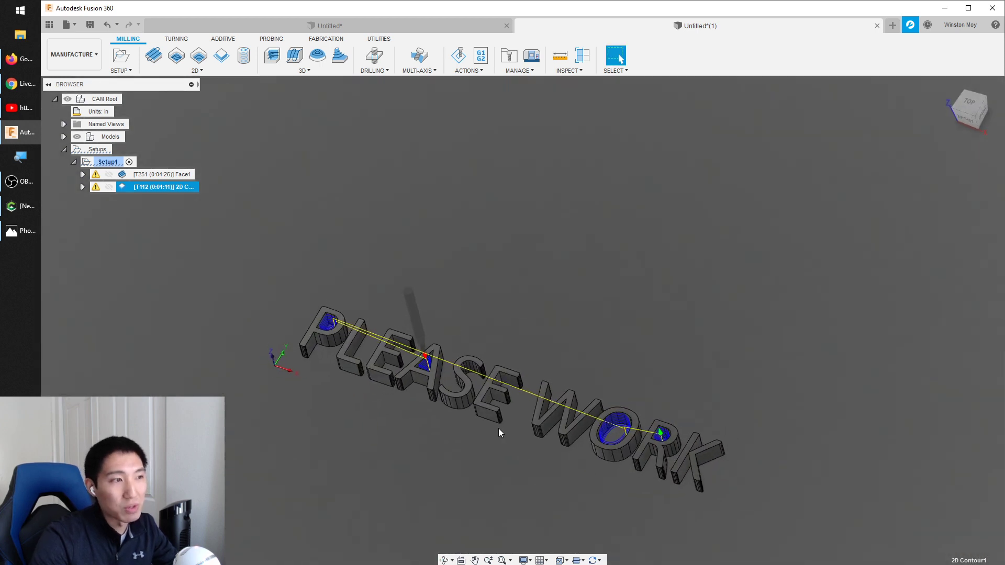
- Duplicate the 2D Contour operation that cuts the inner letter openings
left_click(219, 208)
left_click(169, 187)
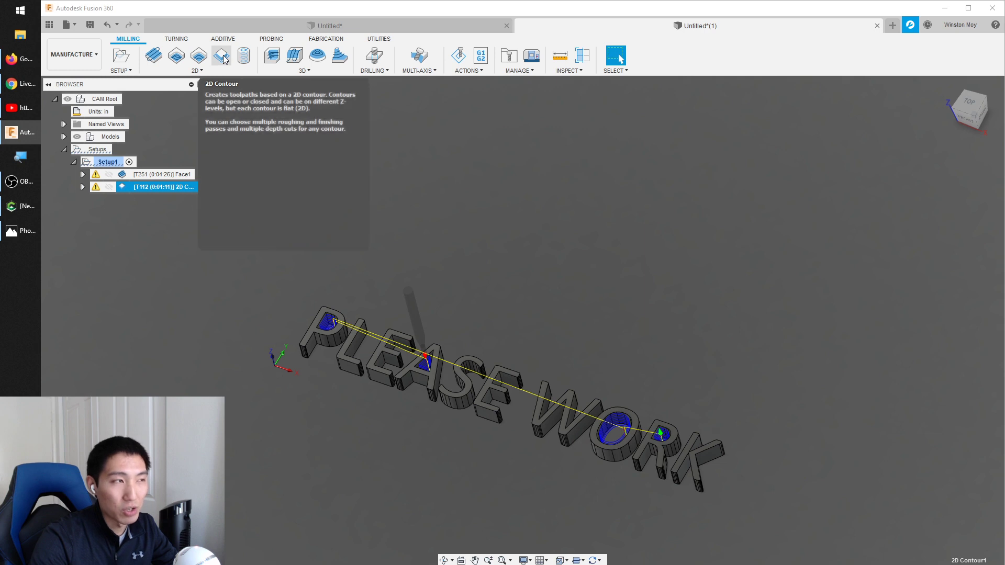
left_click(197, 241)
right_click(169, 187)
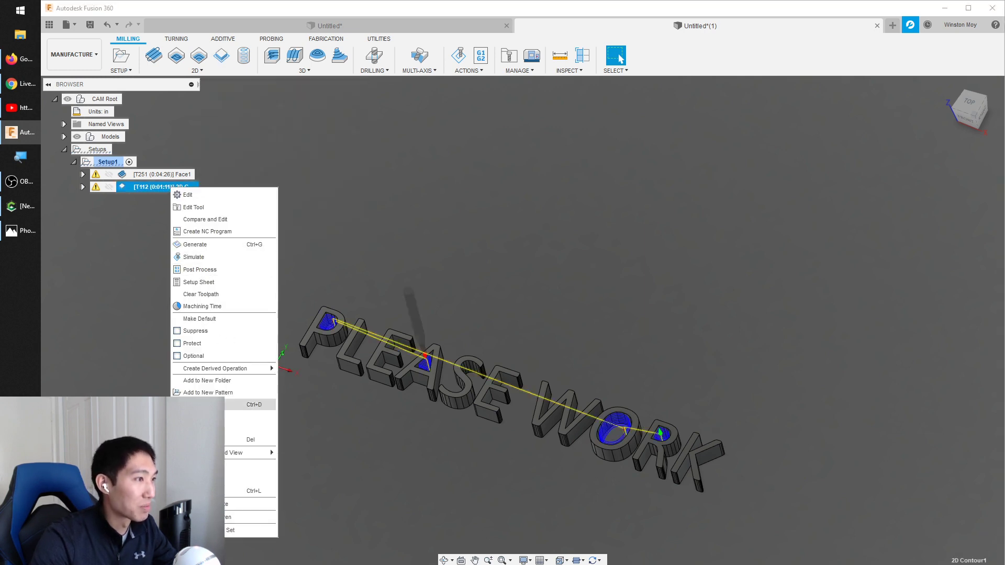
left_click(251, 405)
- Edit the copied contour operation to follow the outer bottom outlines of all ten letters instead, and generate its toolpath
right_click(178, 200)
left_click(196, 207)
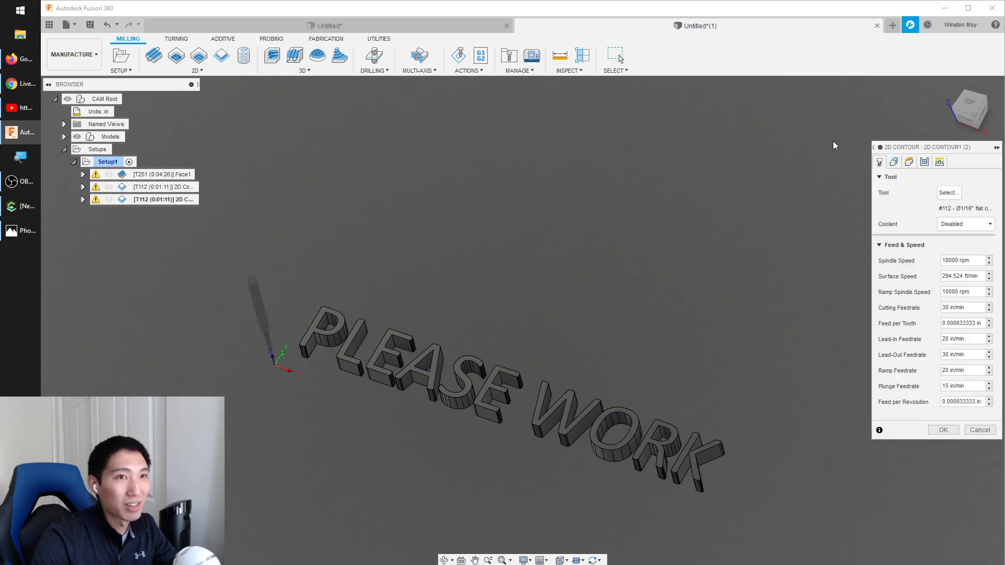
left_click(893, 161)
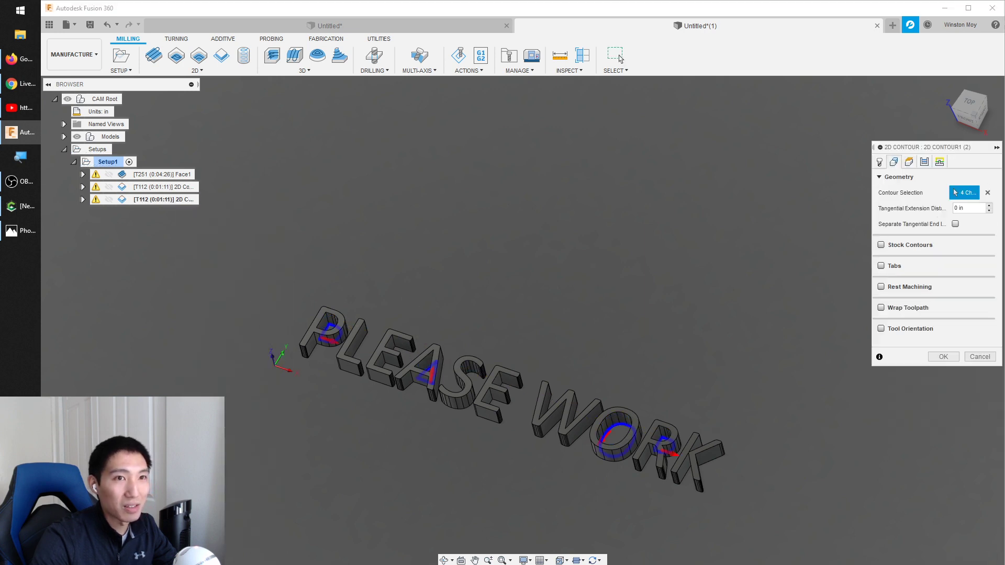
left_click(704, 469)
left_click(648, 466)
left_click(619, 461)
left_click(574, 444)
left_click(485, 422)
left_click(454, 409)
left_click(420, 382)
left_click(379, 385)
left_click(353, 374)
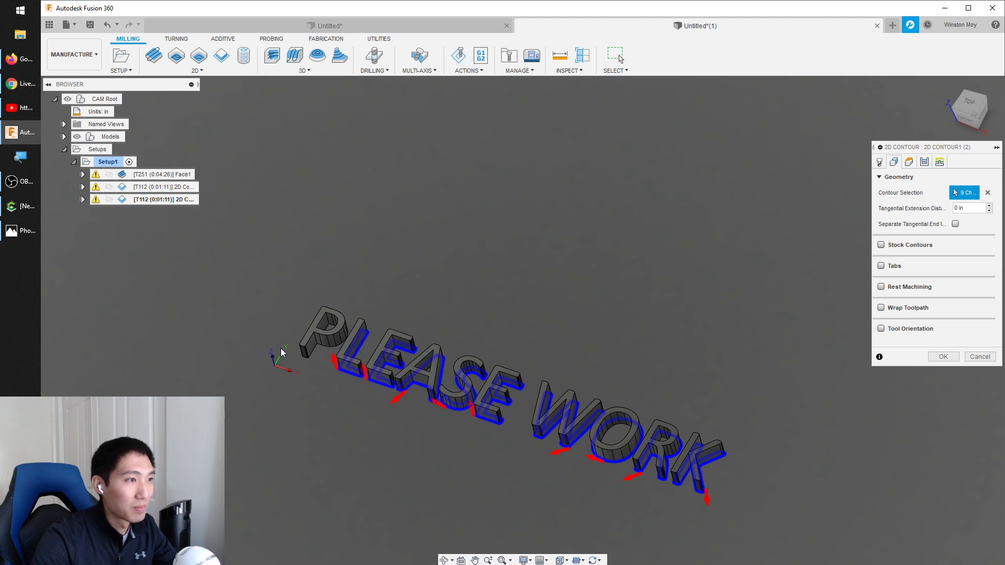
left_click(318, 354)
left_click(942, 357)
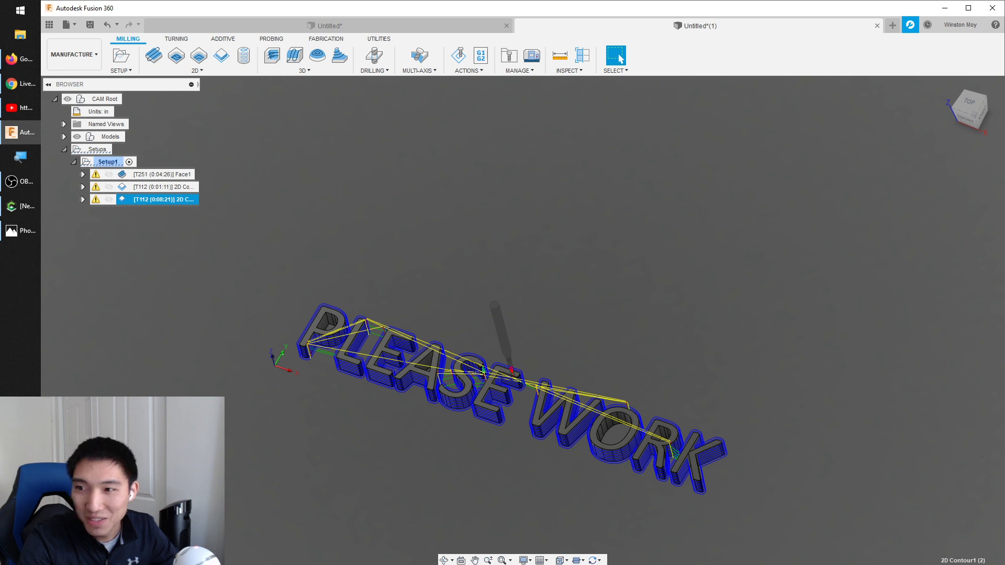
- Examine the outer contour toolpath around the lettering for depth levels and clearance between letters
middle_click_drag(579, 161, 477, 456, "shift")
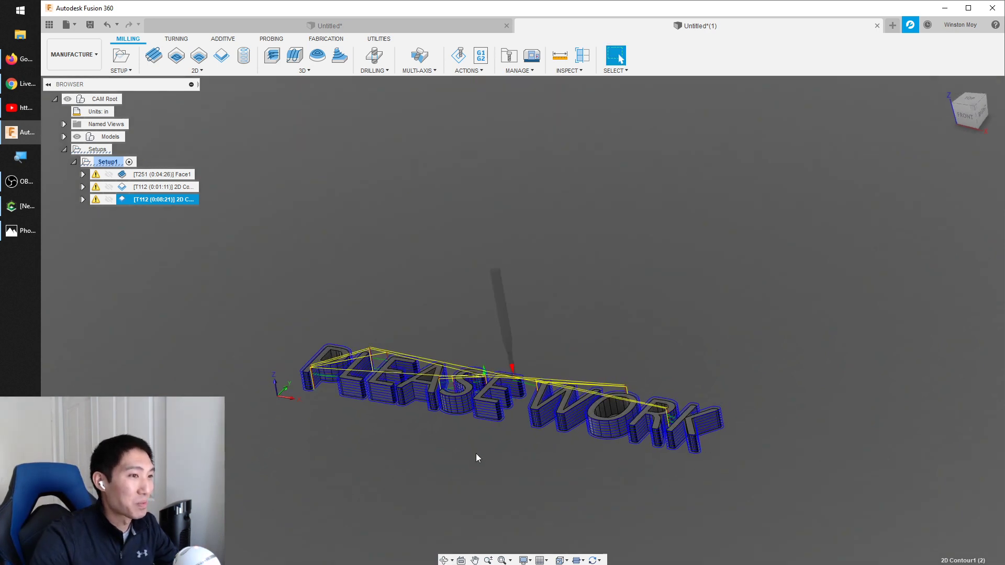
scroll(477, 452, "up", 3)
middle_click_drag(450, 411, 460, 436, "shift")
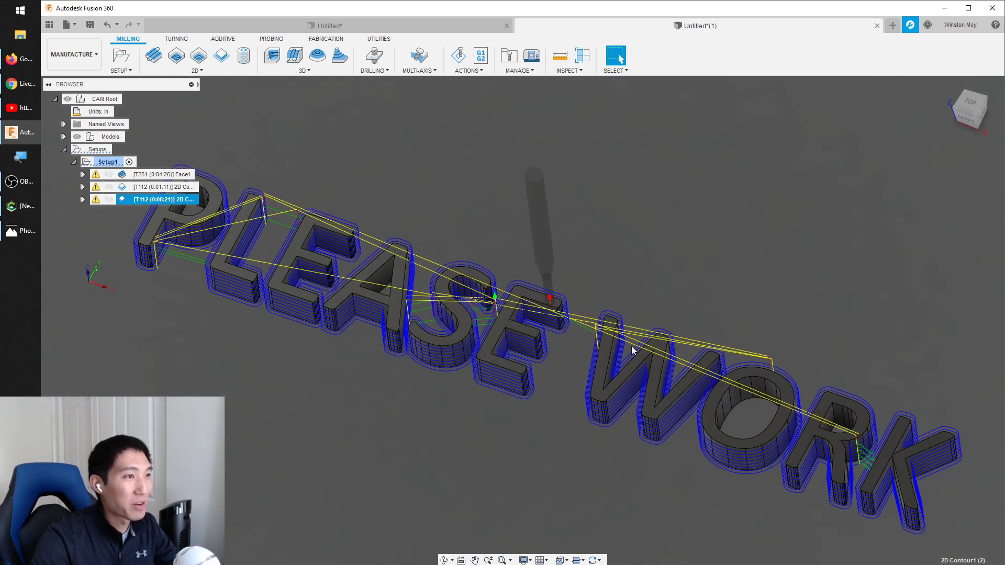
scroll(628, 314, "down", 2)
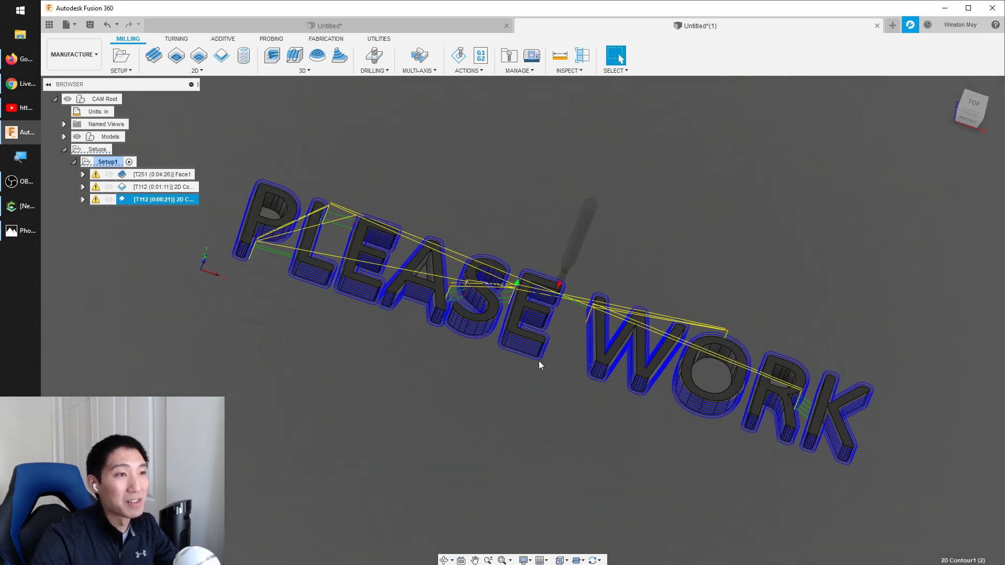
- Edit the outer letter contour to offset its bottom height 0.015 in from the selected contours, and regenerate the toolpath
middle_click_drag(520, 374, 492, 346, "shift")
middle_click_drag(538, 160, 538, 131, "shift")
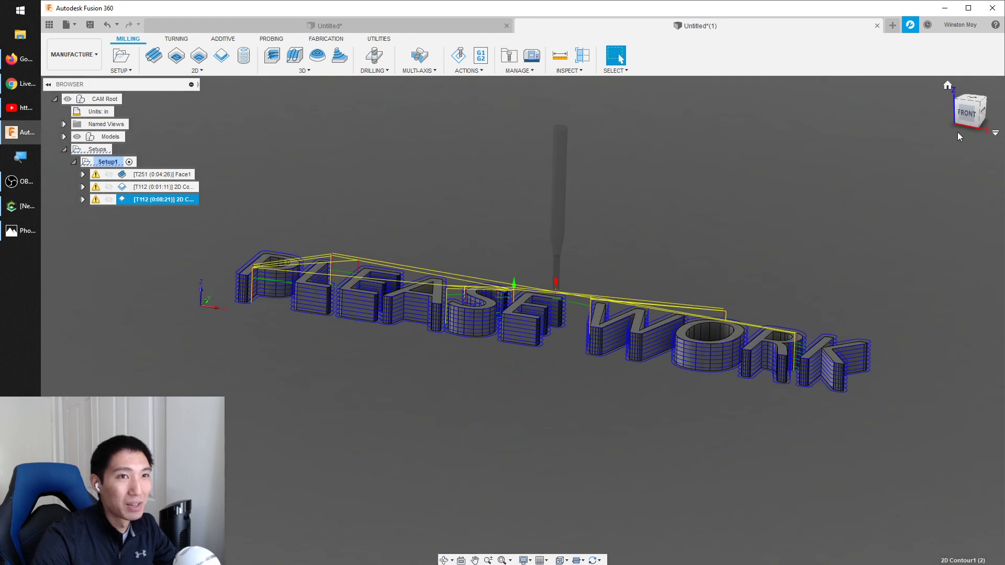
left_click(967, 114)
scroll(620, 301, "up", 5)
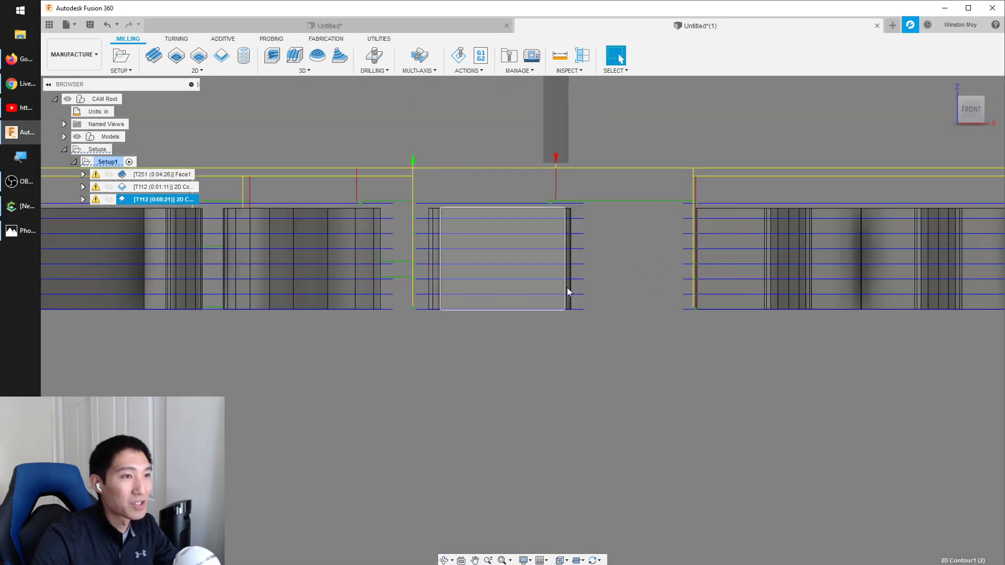
right_click(180, 200)
left_click(199, 205)
left_click(908, 161)
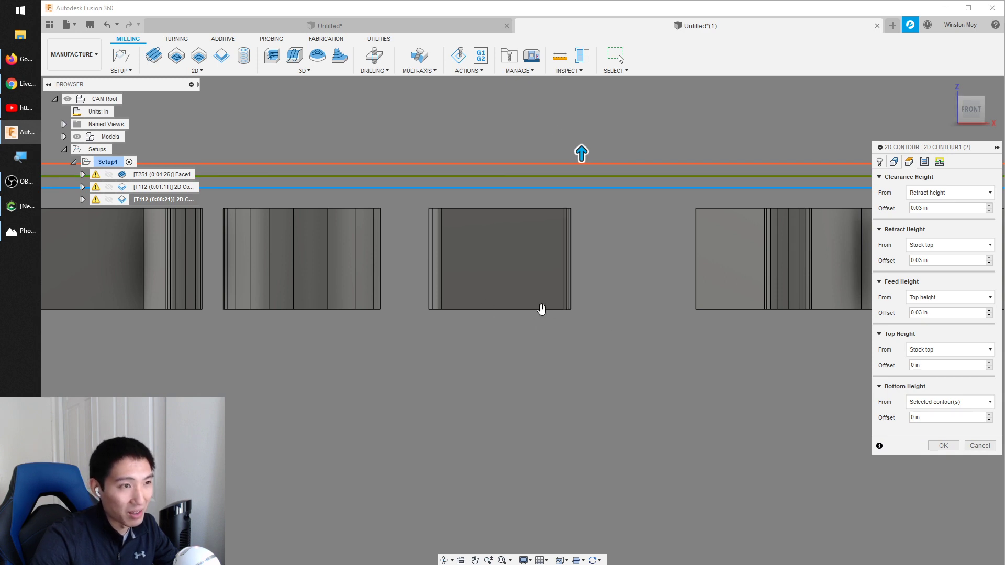
left_click_drag(933, 416, 868, 416)
type(".015")
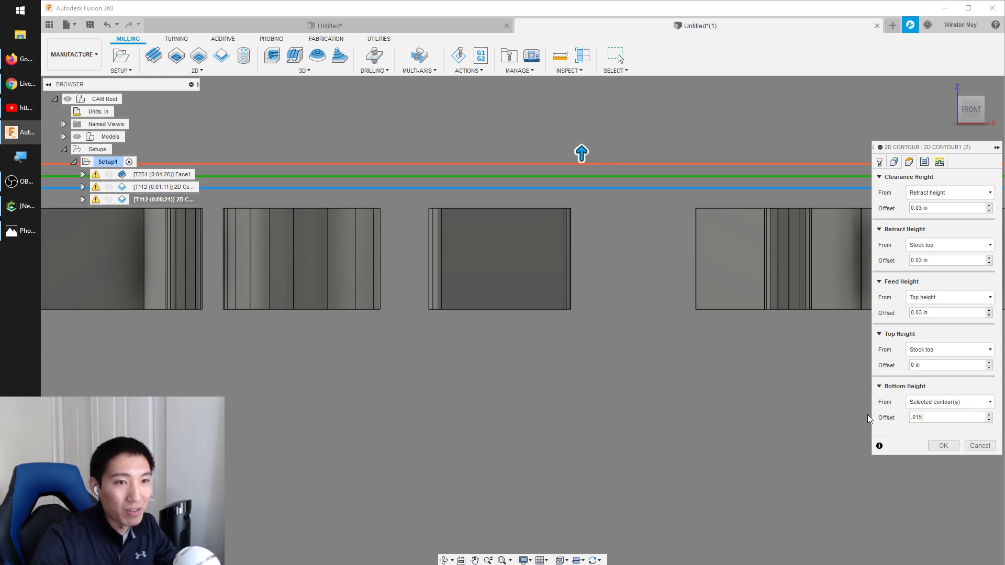
left_click(941, 445)
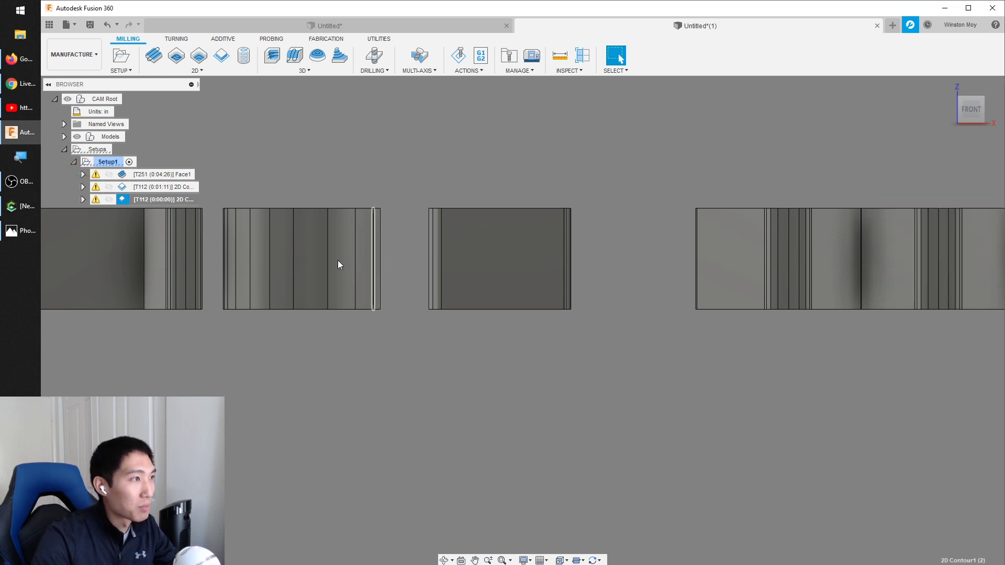
- Examine the regenerated outer contour toolpath for the distance between its lowest pass and the bottoms of the letters
scroll(191, 259, "down", 2)
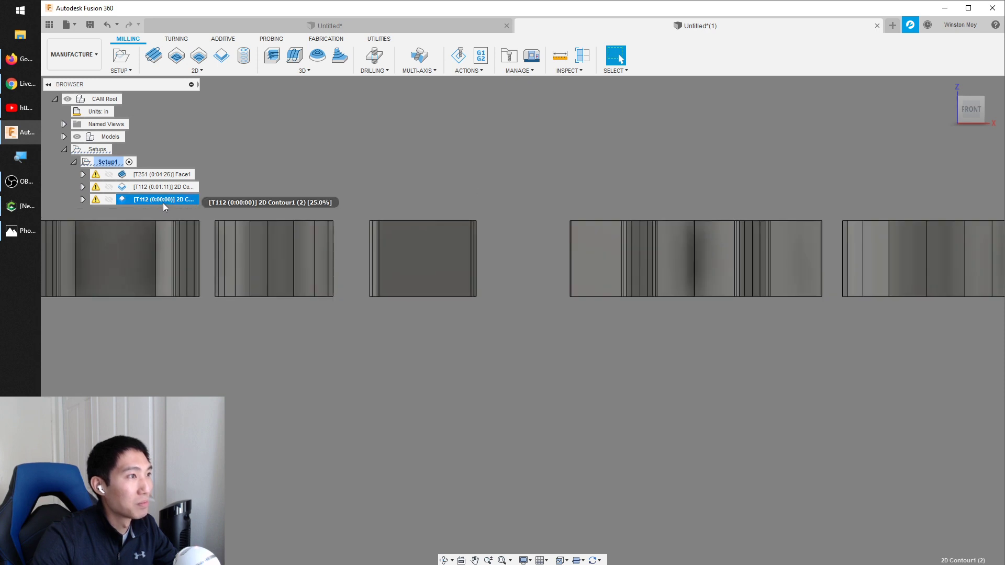
scroll(487, 293, "up", 2)
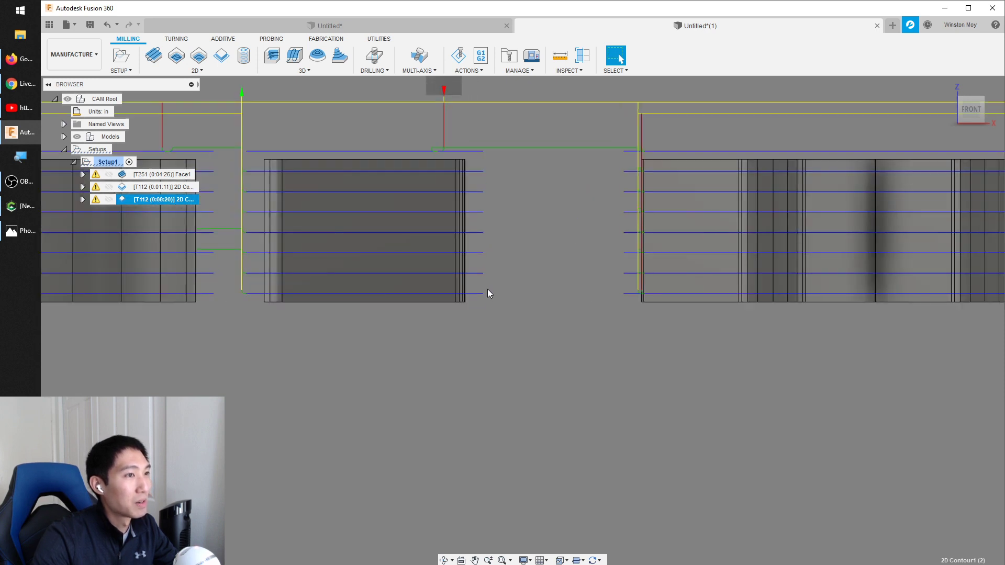
scroll(470, 298, "up", 1)
scroll(470, 297, "up", 2)
scroll(476, 298, "up", 1)
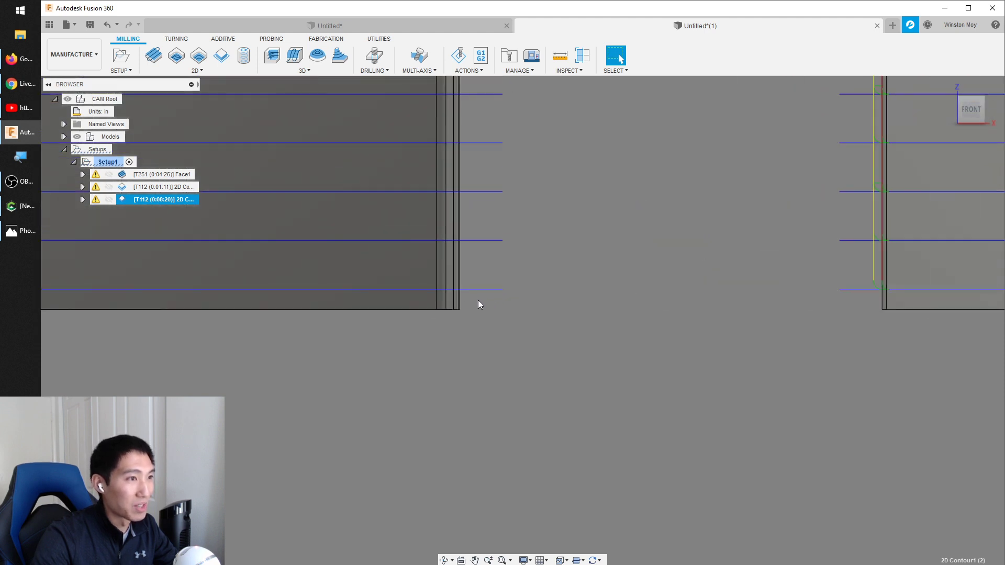
scroll(479, 303, "down", 5)
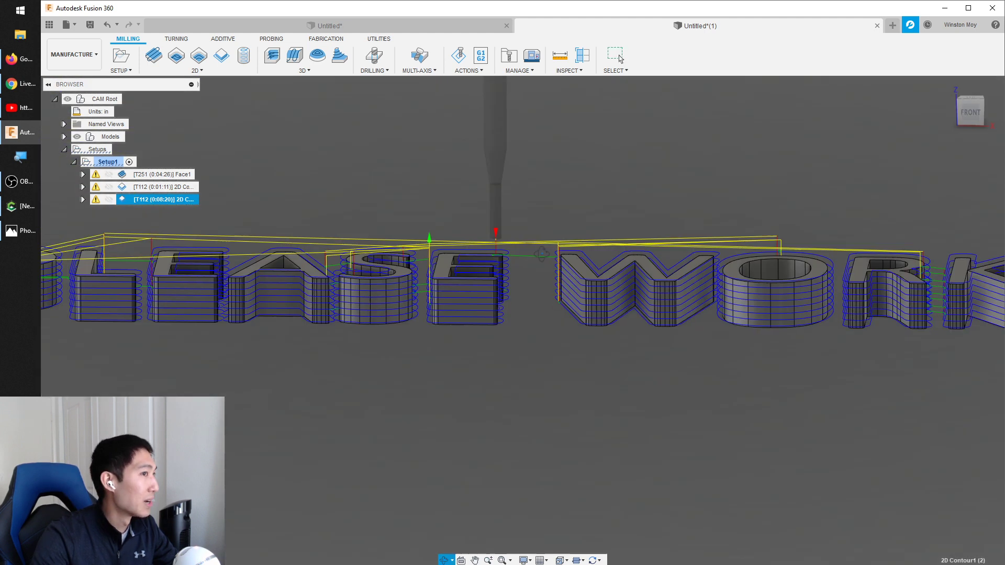
middle_click_drag(523, 273, 527, 296, "shift")
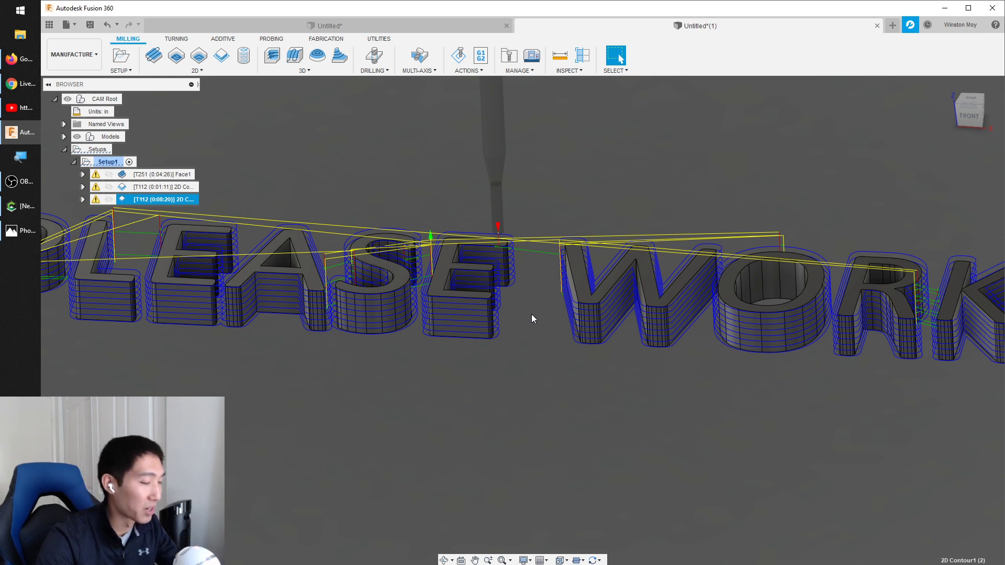
scroll(532, 314, "down", 3)
scroll(539, 314, "down", 2)
middle_click_drag(538, 315, 447, 281, "shift")
left_click(619, 57)
middle_click_drag(537, 332, 458, 304, "shift")
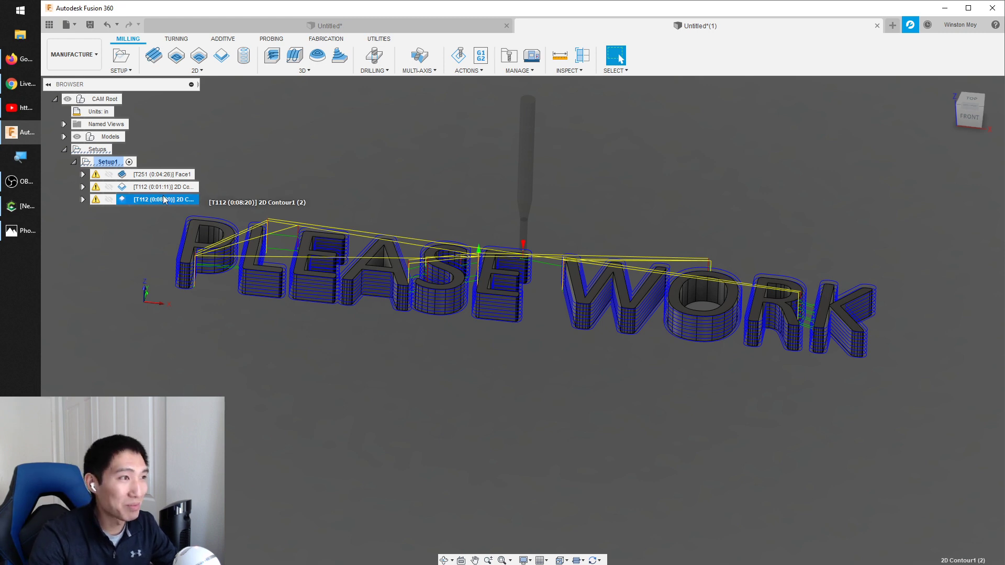
- Reopen the outer letter contour operation for editing and enable rectangular holding tabs in its geometry settings
right_click(181, 204)
left_click(182, 206)
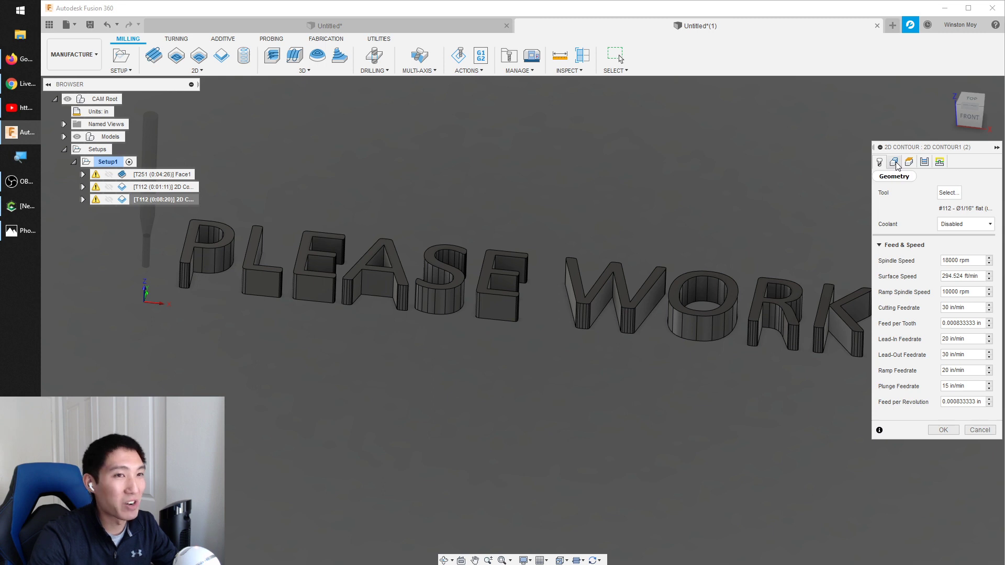
left_click(894, 162)
left_click(889, 266)
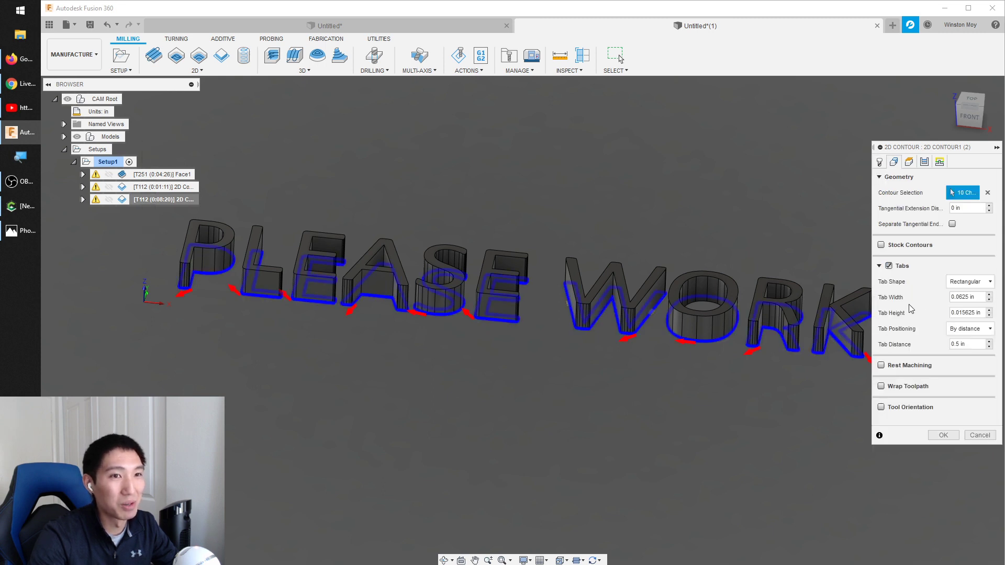
left_click(980, 283)
left_click(979, 284)
- Set the holding tabs to a width of 0.15 in and a height of 0.04 in
left_click(963, 297)
key("BackSpace")
key("BackSpace")
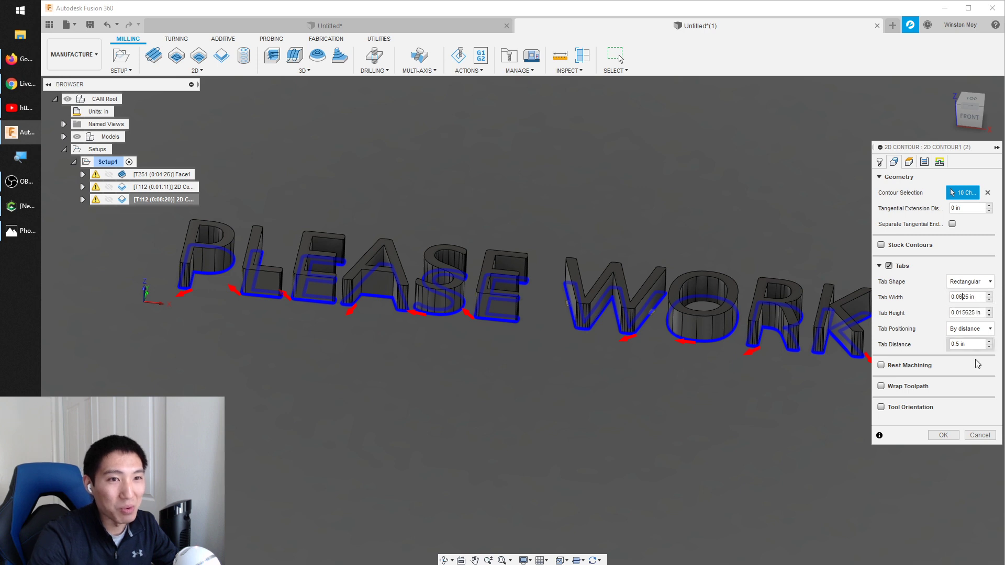
type(".04")
key("shift+Tab")
type(".15")
key("Tab")
key("Tab")
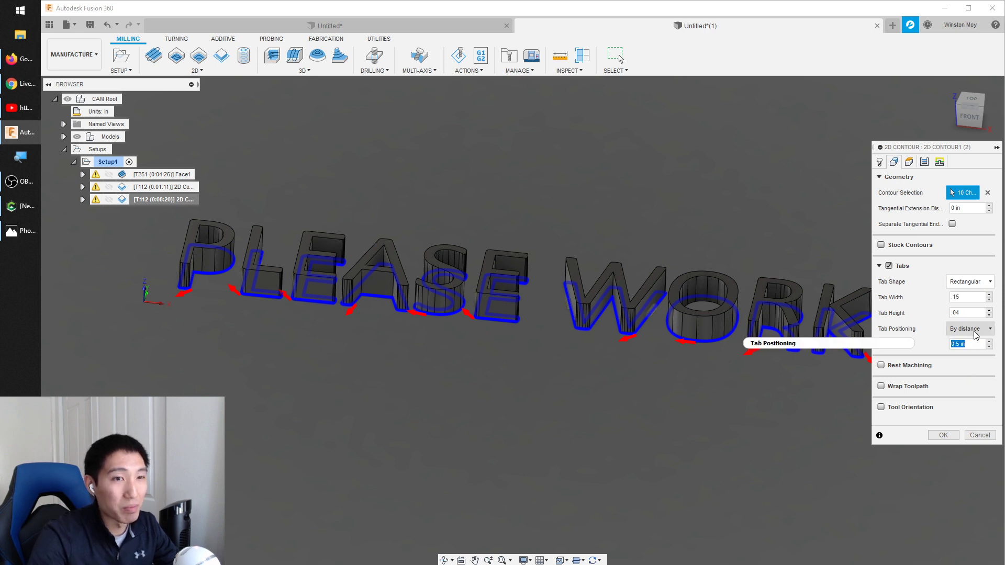
key("Return")
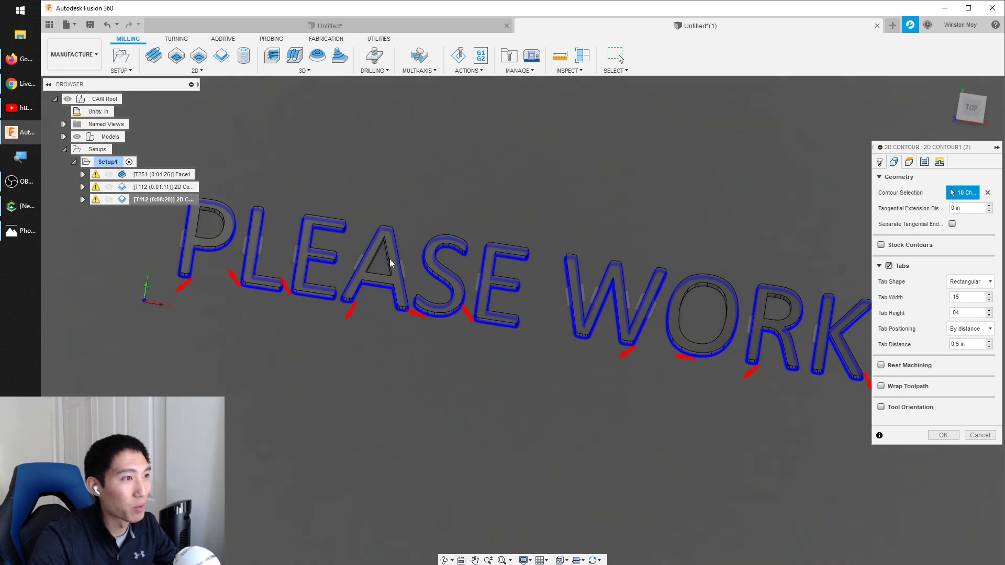
- Check the tab placement previewed around the letters and change the tab positioning to At points
scroll(387, 267, "up", 3)
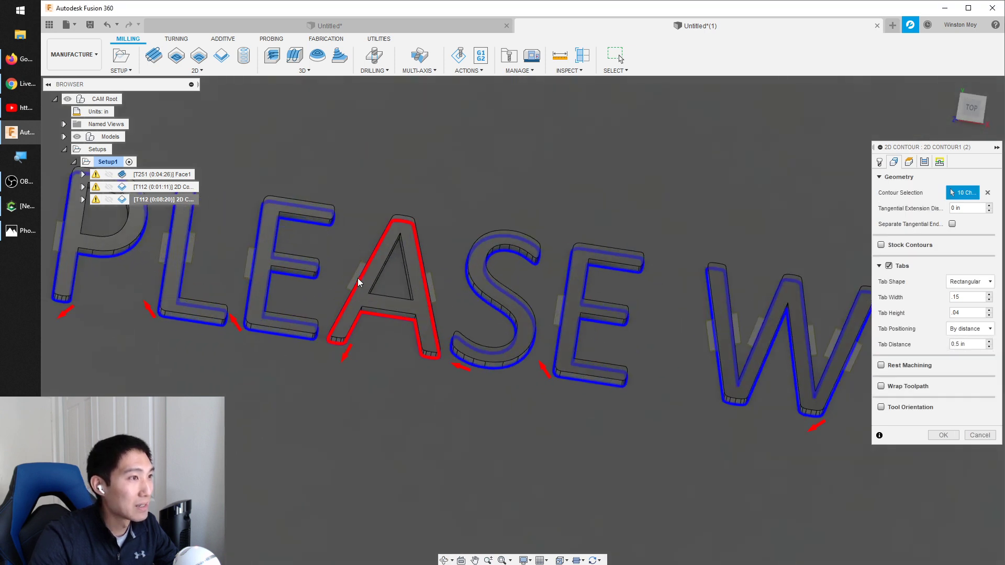
middle_click_drag(359, 275, 526, 306, "shift")
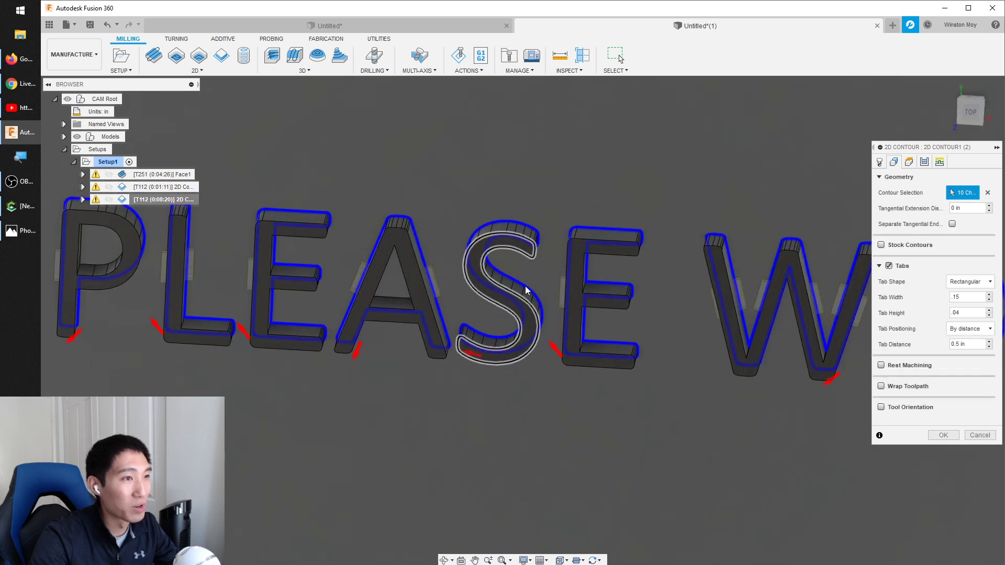
left_click(467, 262)
middle_click_drag(492, 265, 507, 255, "shift")
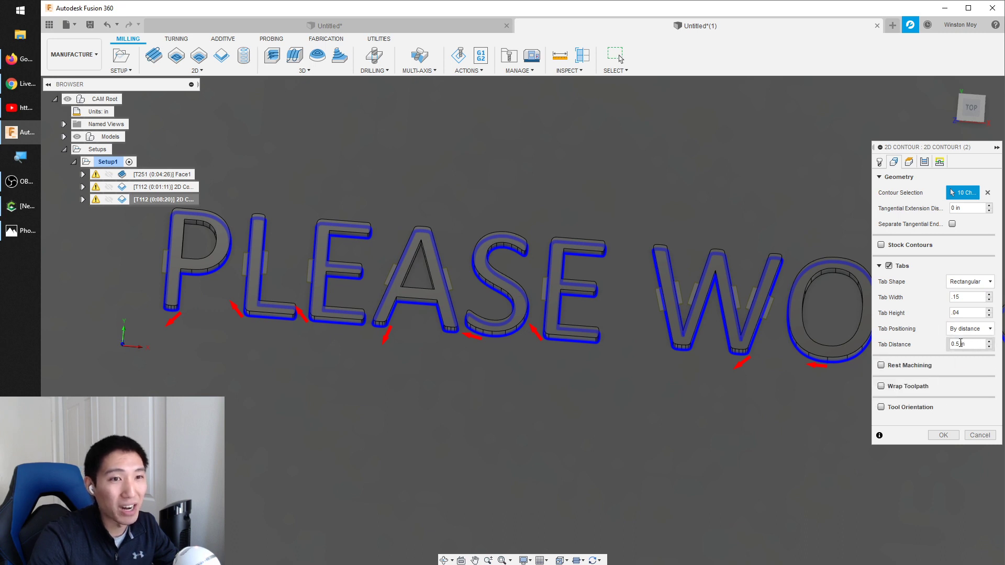
left_click(968, 329)
left_click(969, 353)
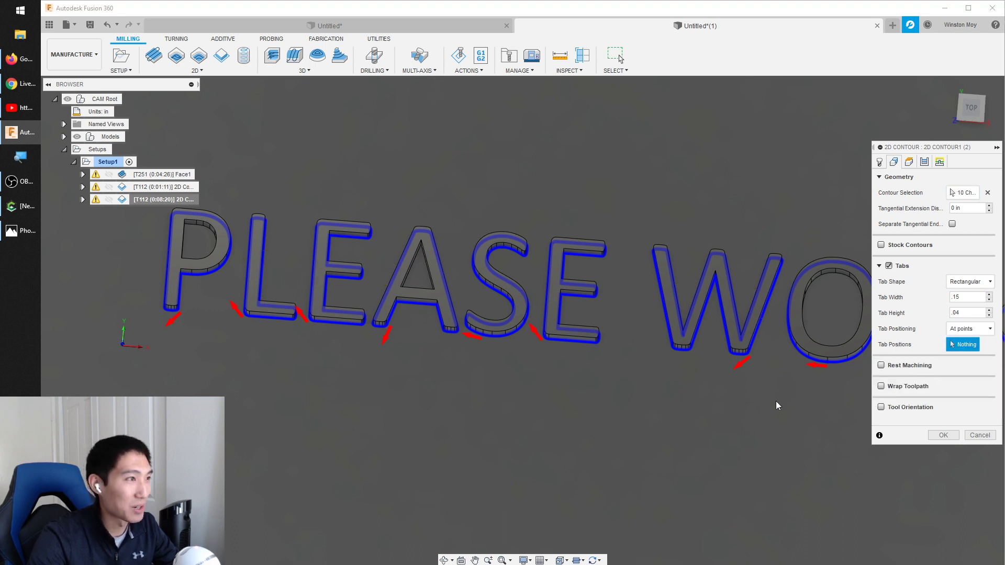
- Place three tab points on the P outline, three on the L and two on the S, and apply the contour changes
middle_click_drag(789, 406, 371, 280, "shift")
middle_click_drag(294, 286, 346, 277, "shift")
left_click(322, 305)
left_click(359, 266)
left_click(364, 308)
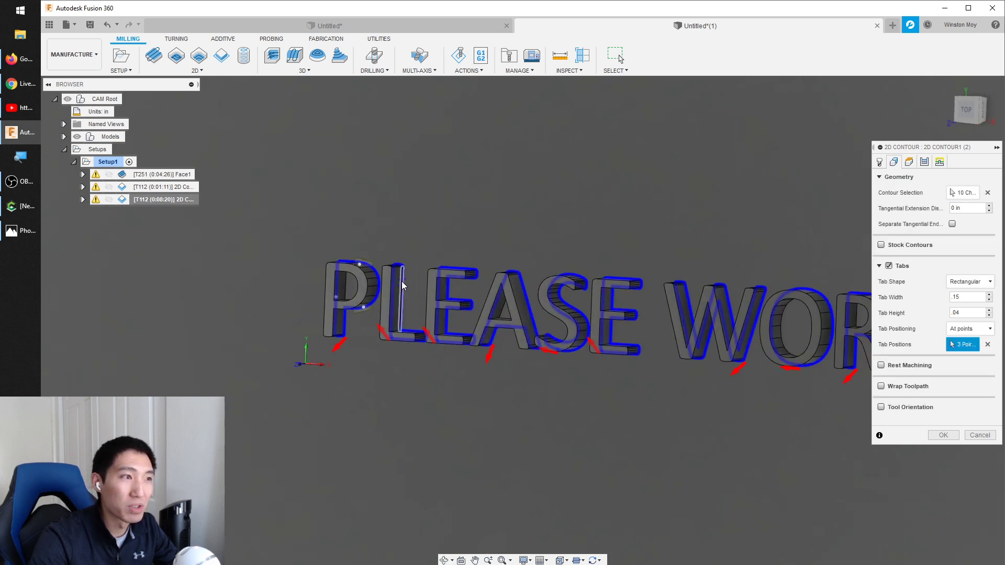
middle_click_drag(397, 336, 398, 325, "shift")
left_click(366, 334)
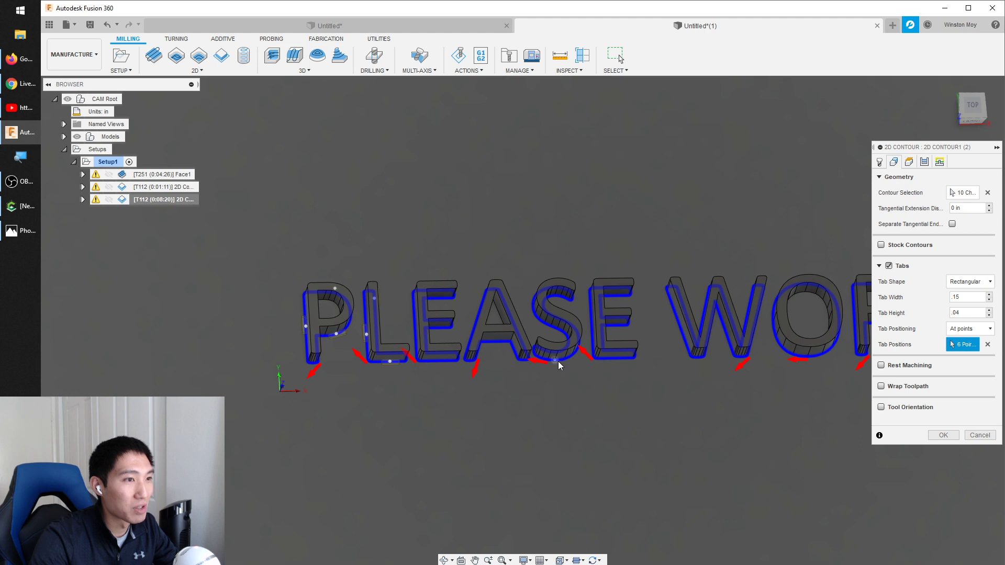
middle_click_drag(580, 312, 529, 304, "shift")
left_click(943, 436)
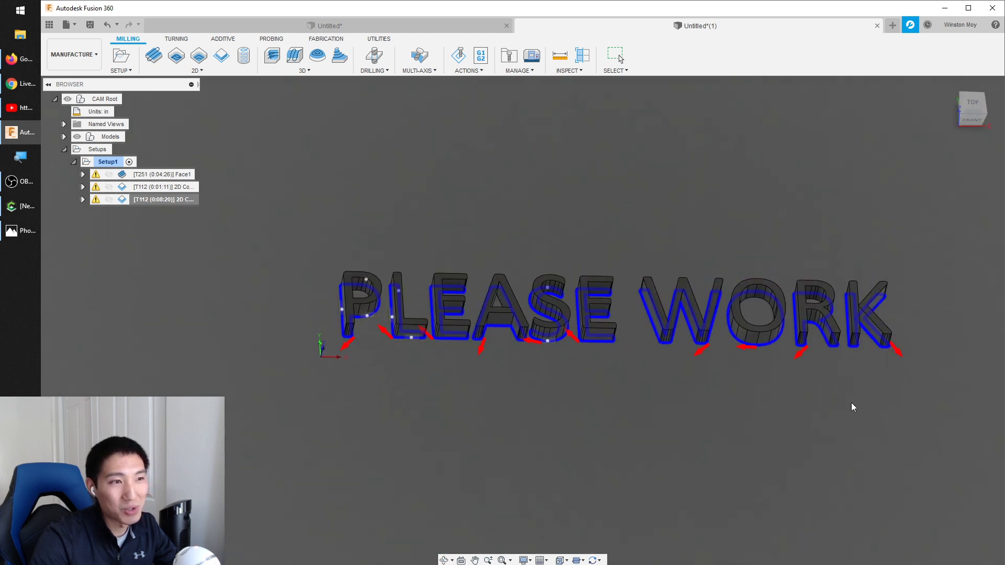
- Switch to Photos to view the picture of the finished wooden "quarantine" lettering, and return to Fusion 360
right_click(17, 211)
left_click(21, 231)
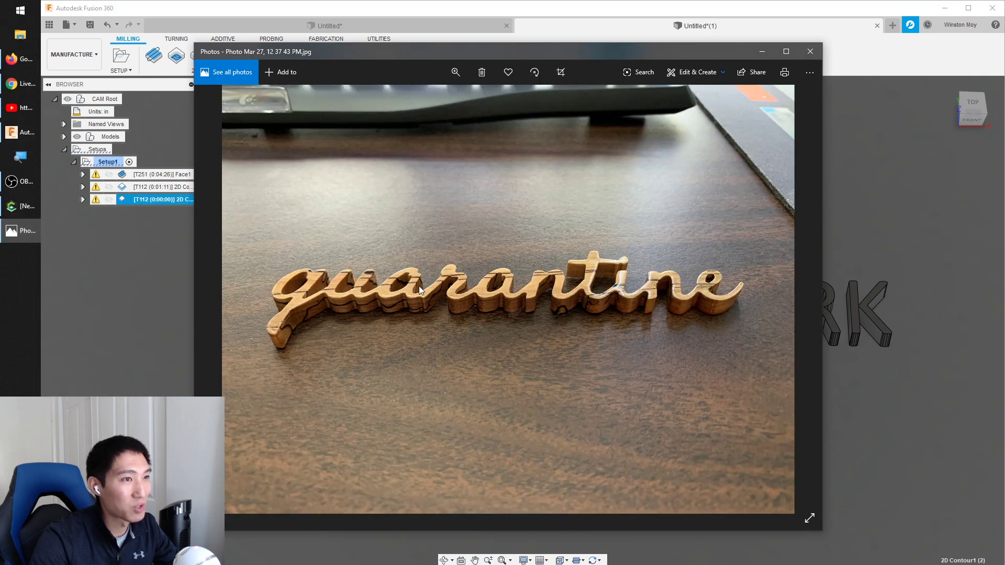
left_click(843, 133)
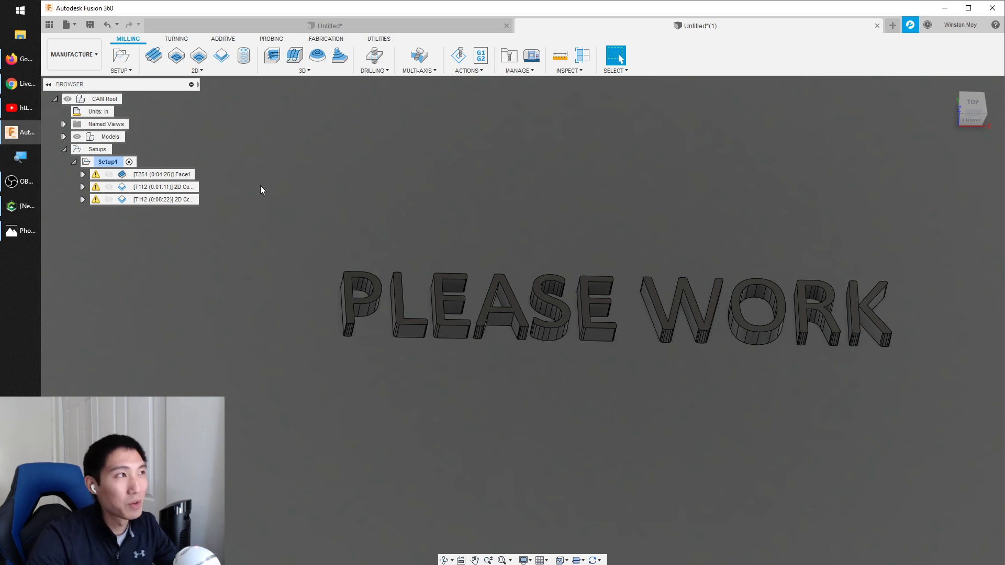
middle_click_drag(372, 328, 359, 331, "shift")
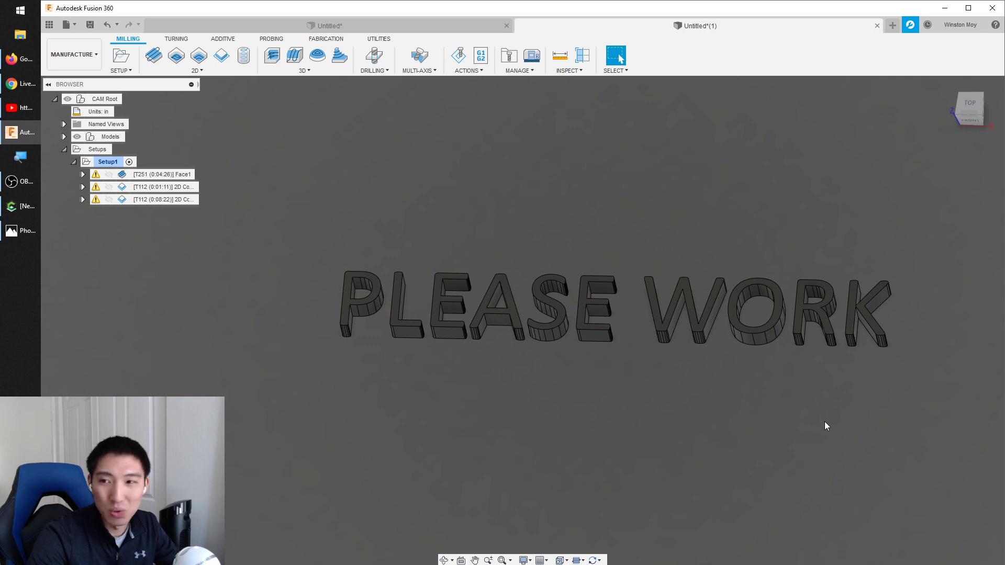
middle_click_drag(644, 402, 454, 375, "shift")
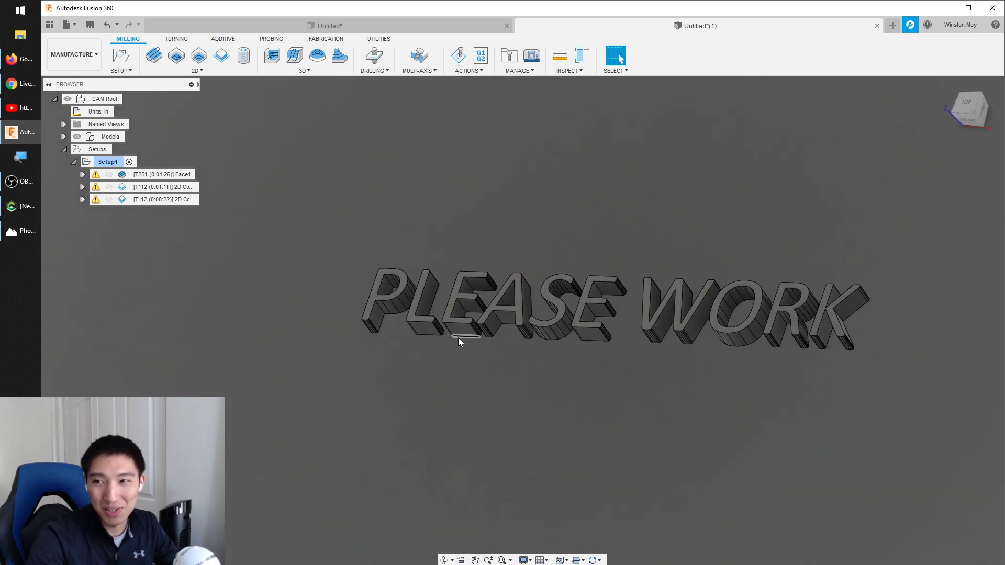
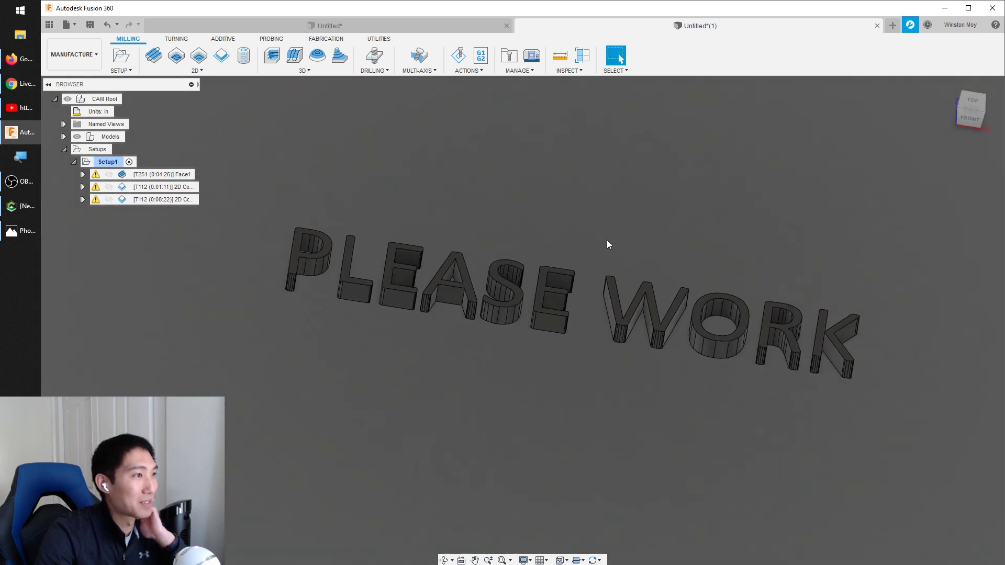
scroll(255, 250, "up", 5)
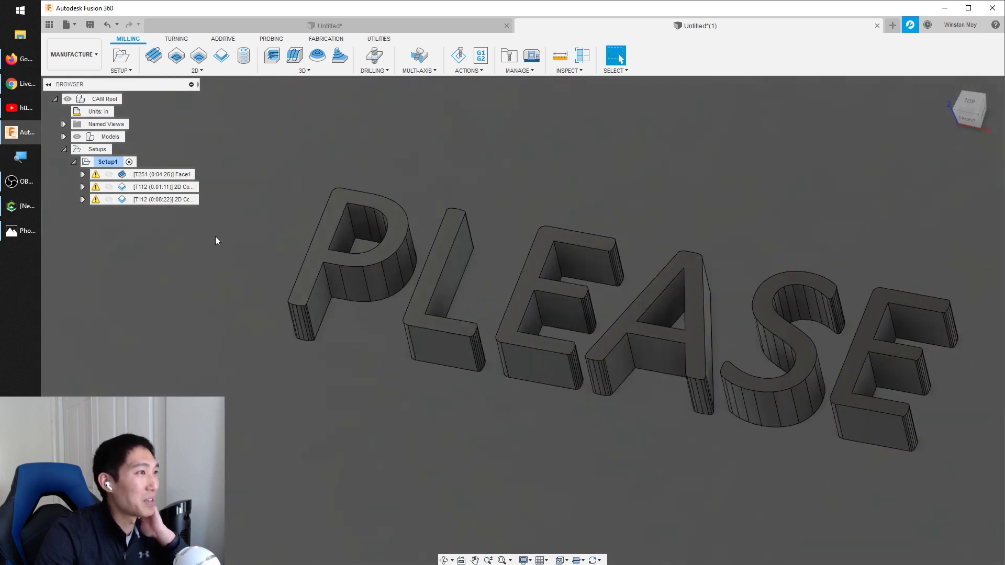
middle_click_drag(301, 242, 384, 244, "shift")
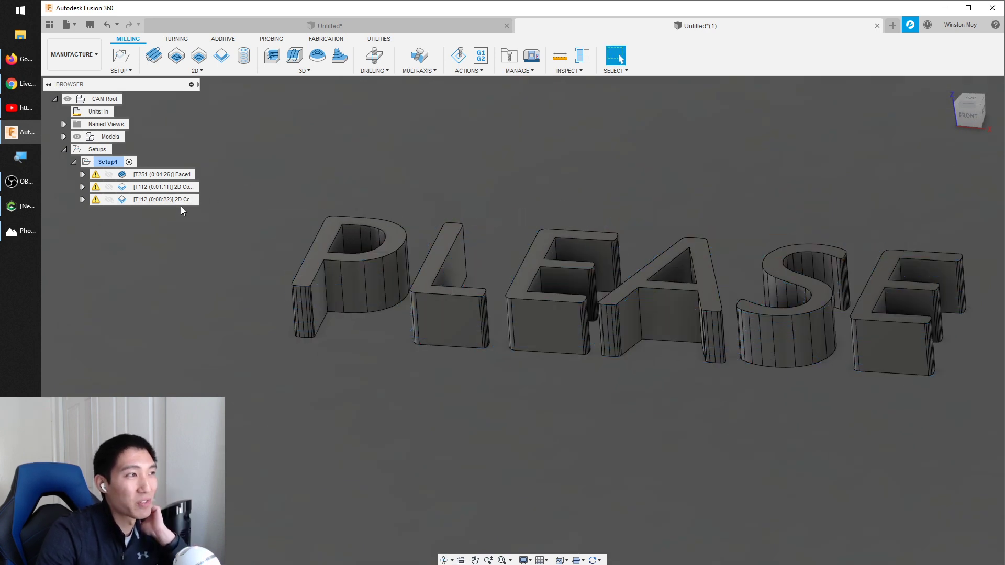
- Enable Stock to Leave on the outer-letter 2D contour with 0.005 in radial and 0 in axial, and apply the changes
scroll(343, 169, "down", 3)
left_click(149, 202)
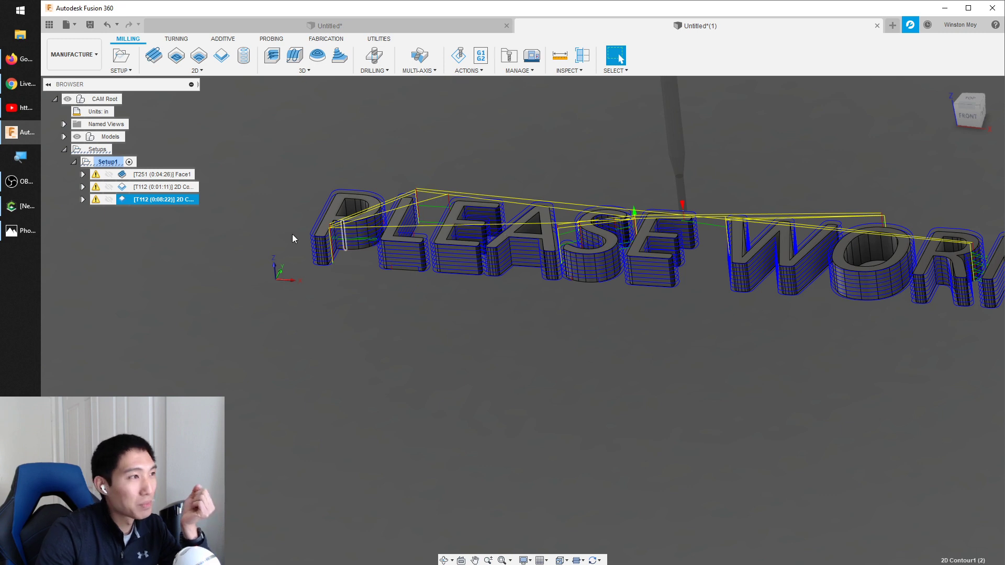
left_click(179, 216)
right_click(172, 201)
left_click(192, 206)
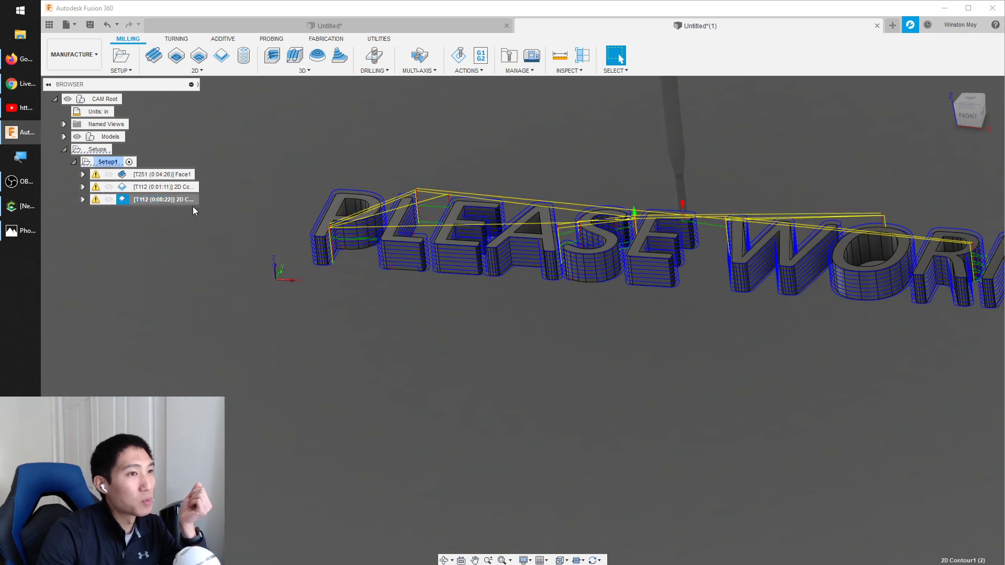
left_click(924, 162)
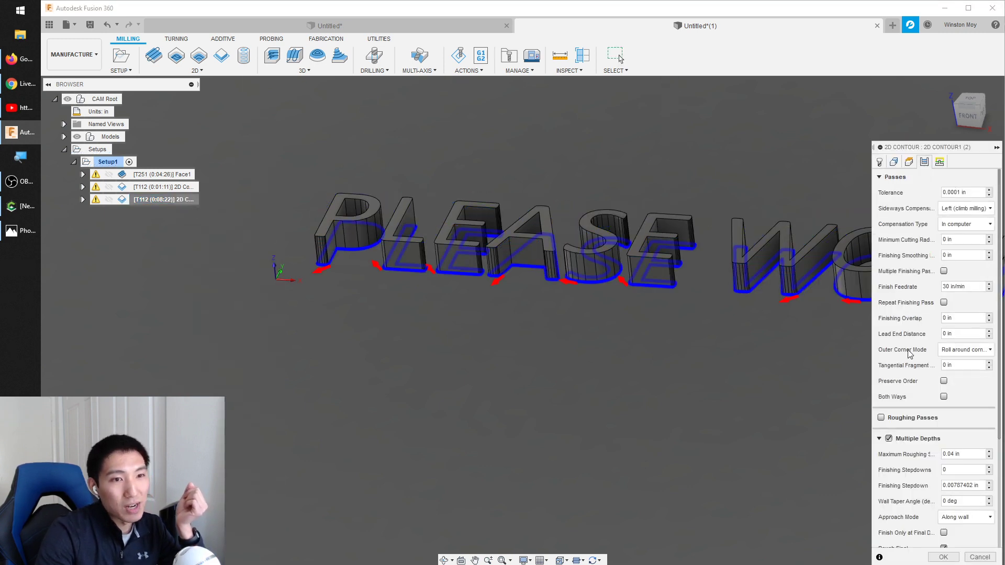
scroll(937, 446, "down", 3)
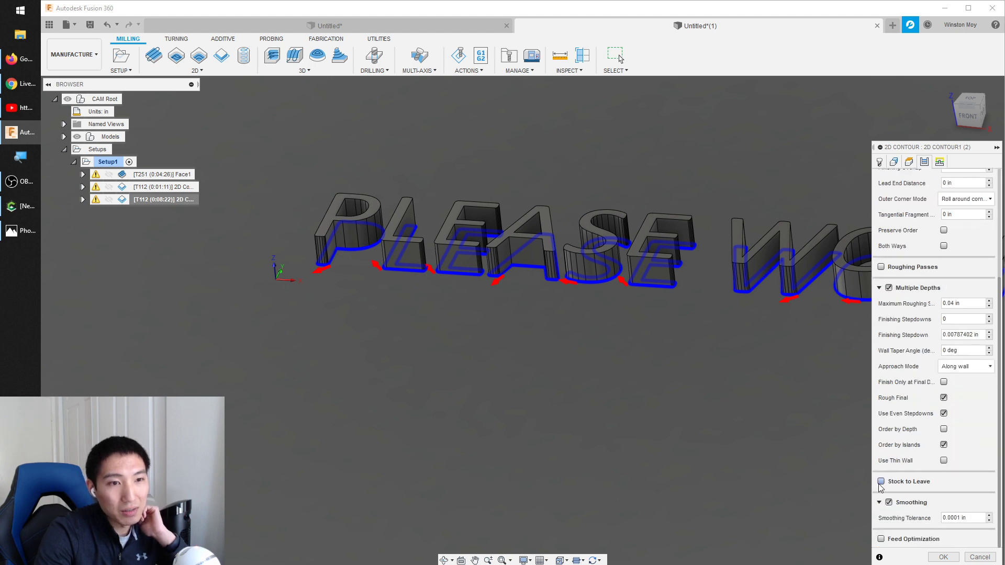
left_click(976, 498)
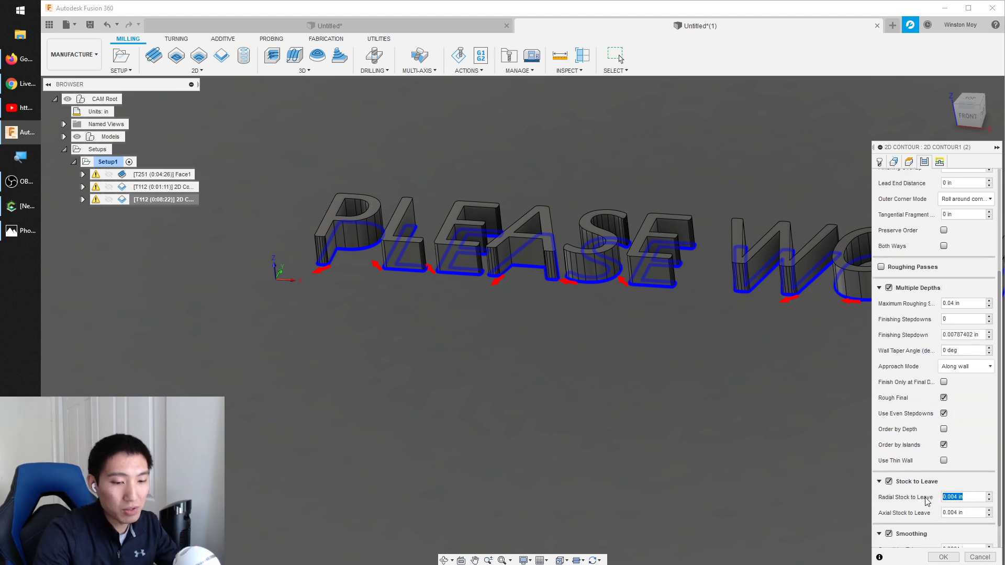
type(".00")
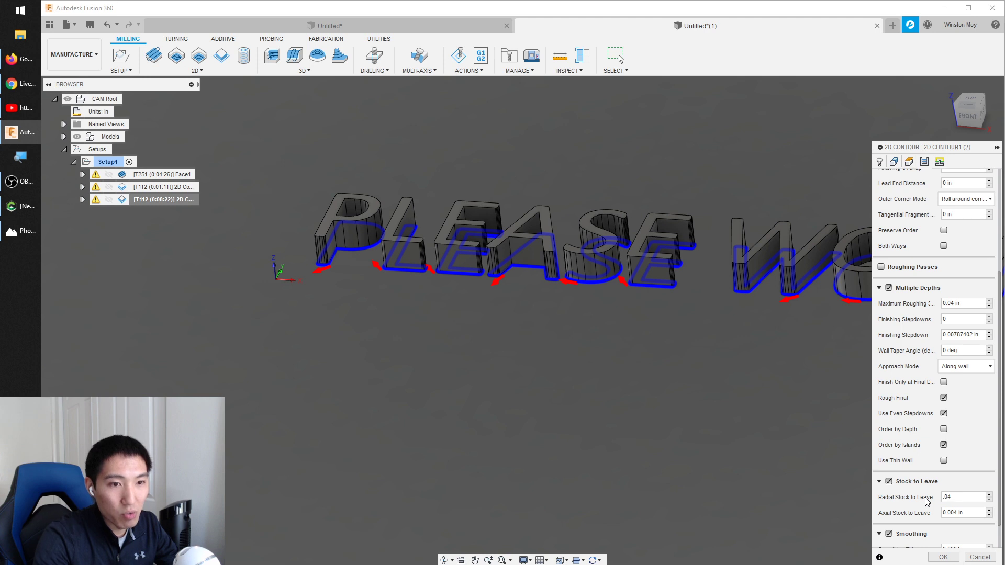
type("5")
key("Tab")
scroll(927, 501, "down", 1)
type("0")
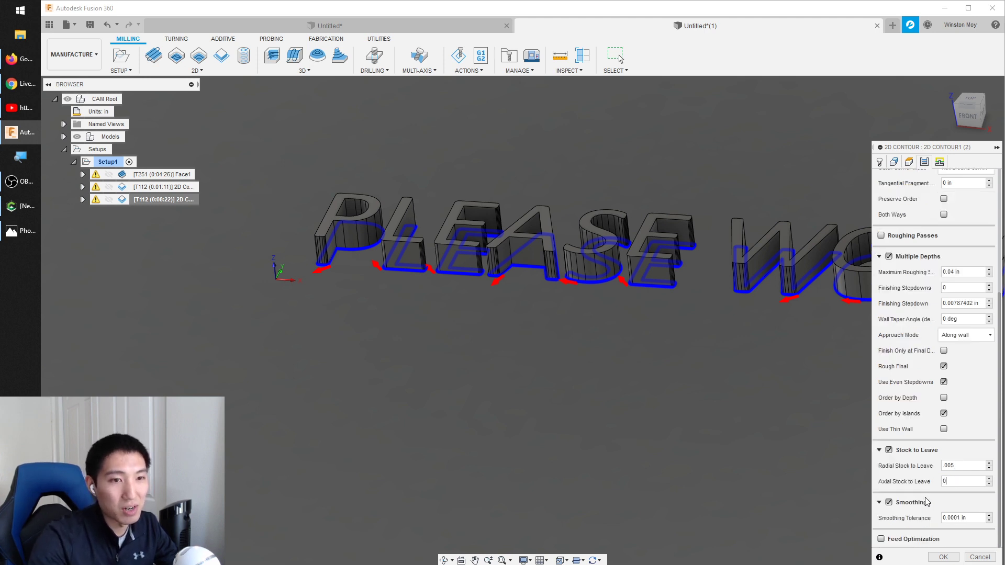
left_click(944, 557)
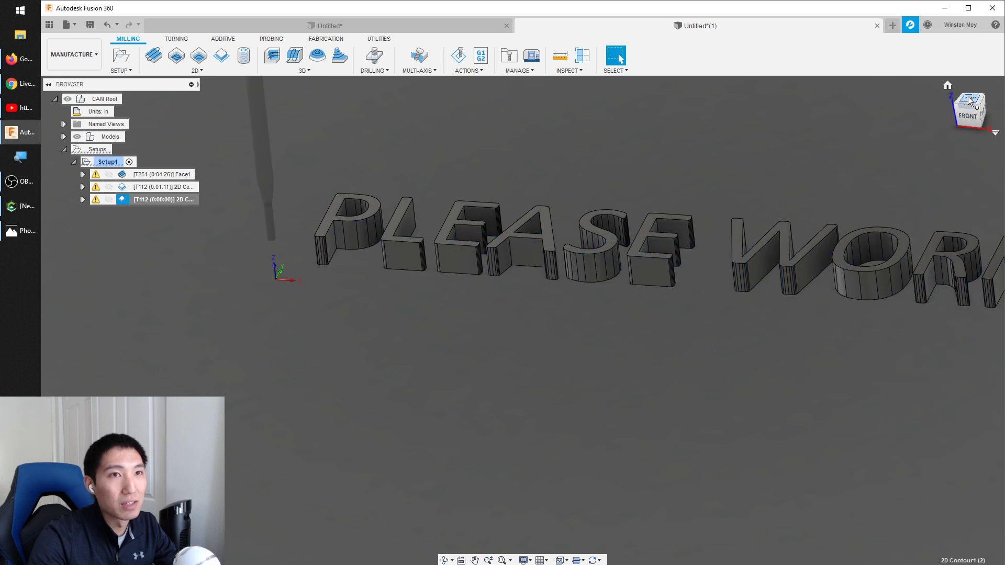
- Undo and redo the stock-to-leave edit to compare the outer contour toolpath's offset around the P and L from above
left_click(971, 100)
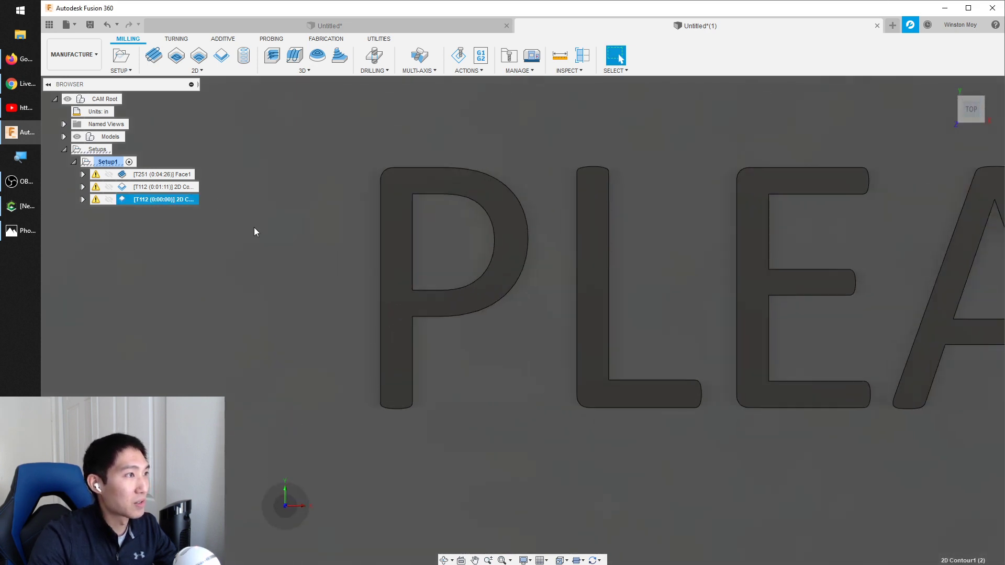
scroll(192, 359, "down", 2)
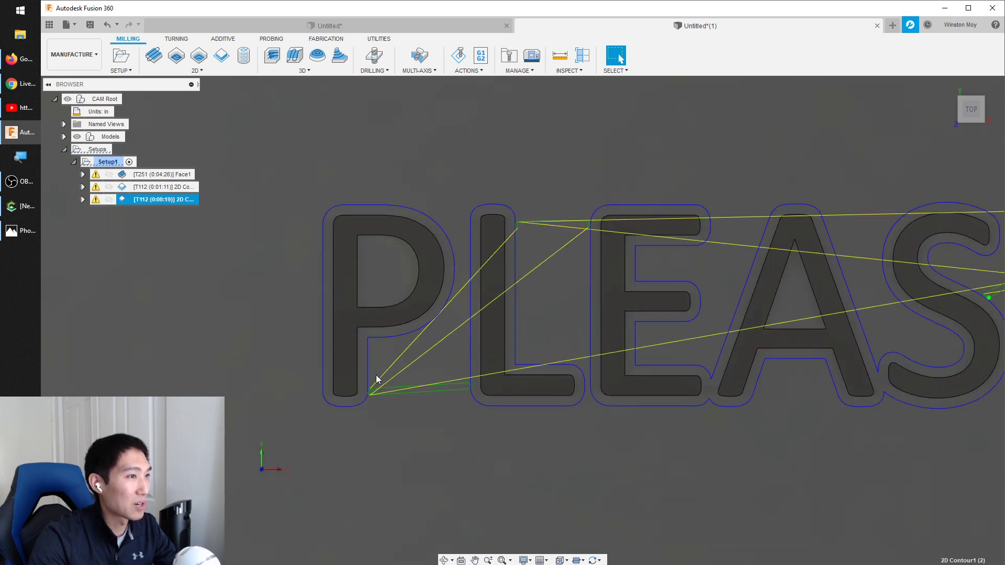
scroll(367, 369, "up", 3)
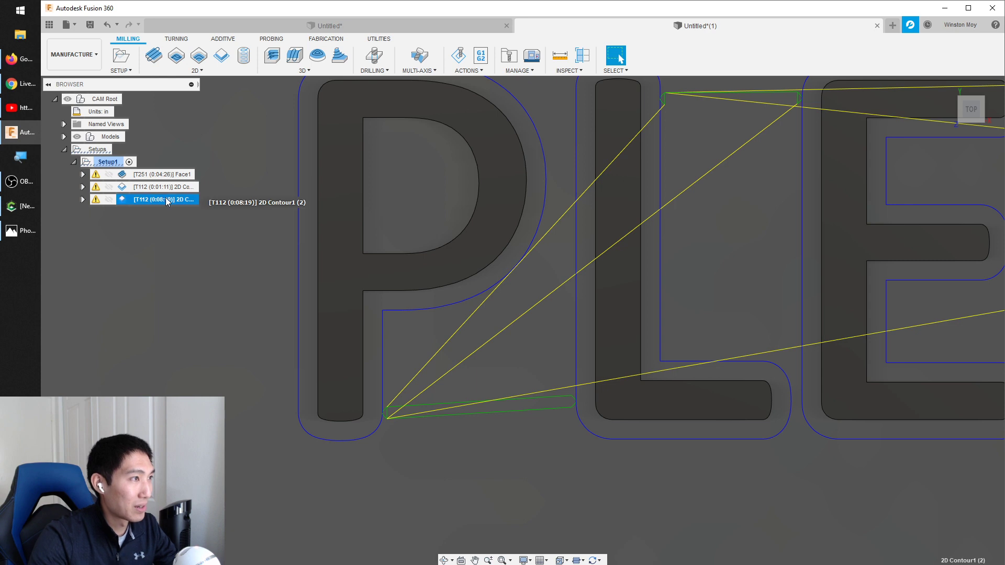
left_click(107, 24)
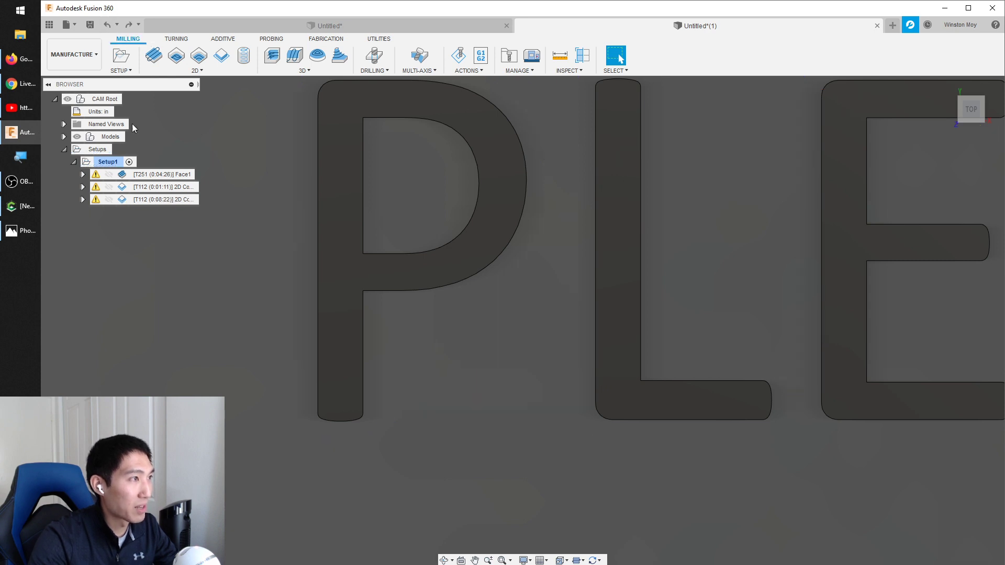
left_click(155, 199)
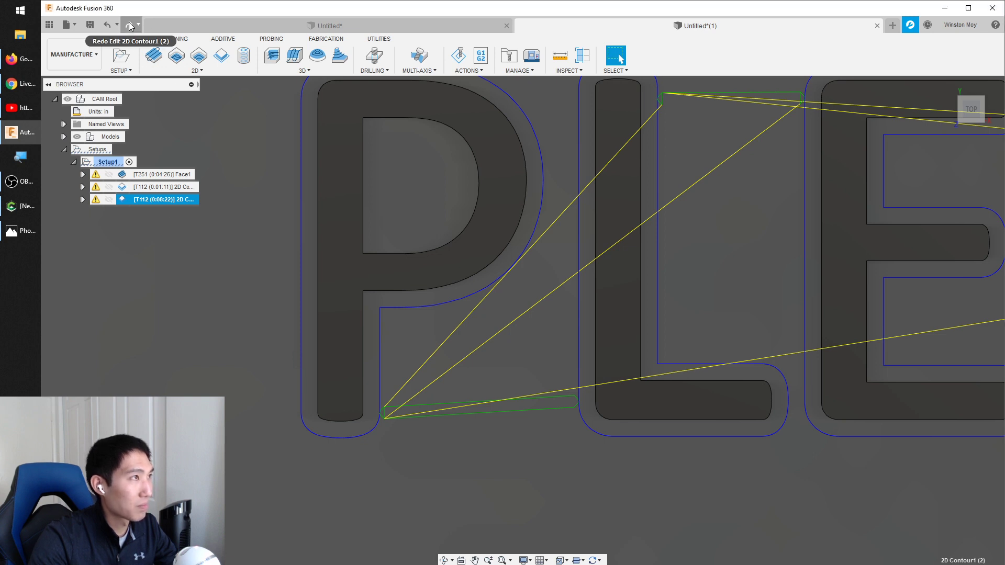
left_click(291, 291)
left_click(159, 190)
left_click(164, 202)
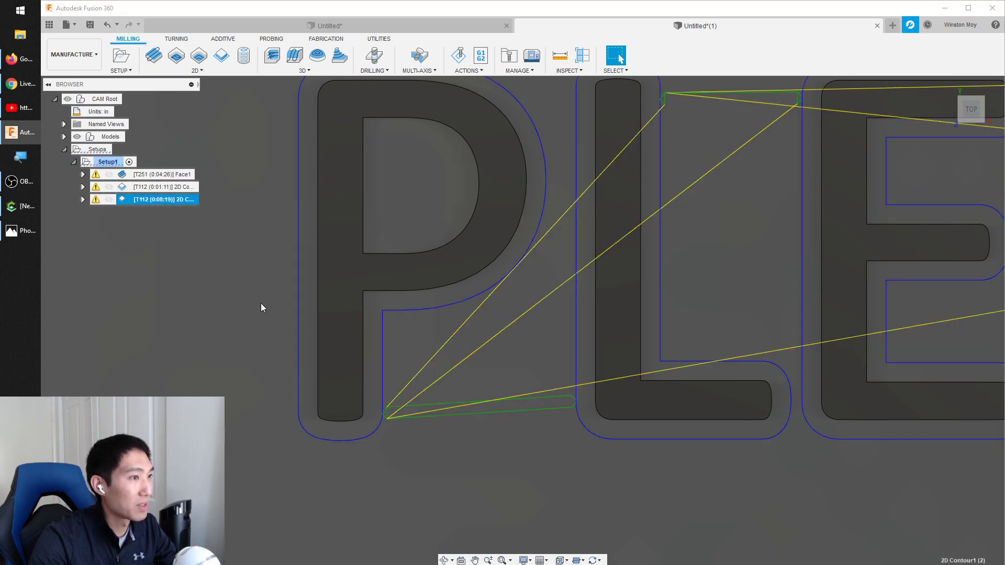
middle_click_drag(258, 316, 265, 279, "shift")
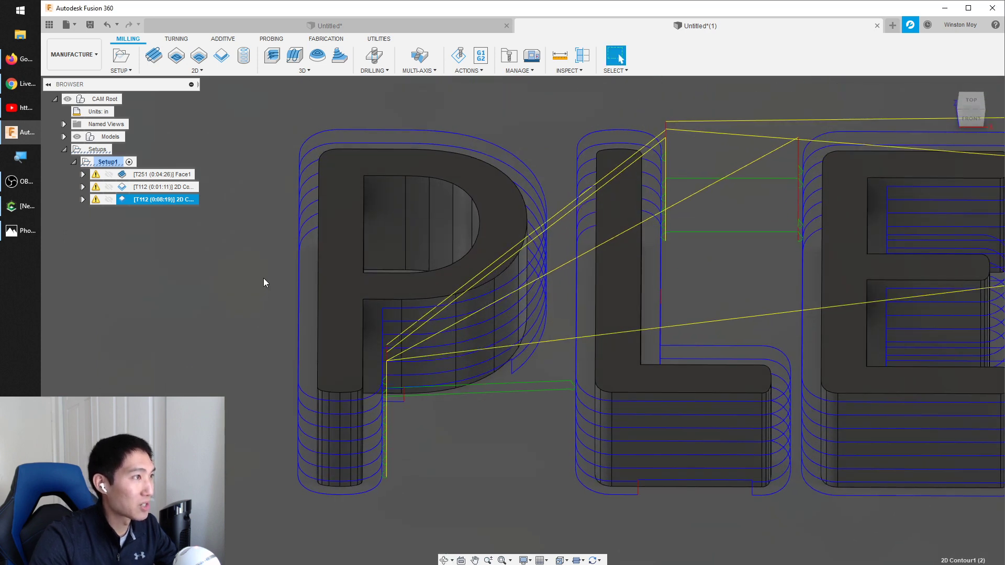
- Duplicate the outer 2D contour operation and open the copy's settings, widening the operation list to show full names
key("ctrl+d")
left_click_drag(198, 87, 240, 89)
right_click(191, 209)
left_click(282, 220)
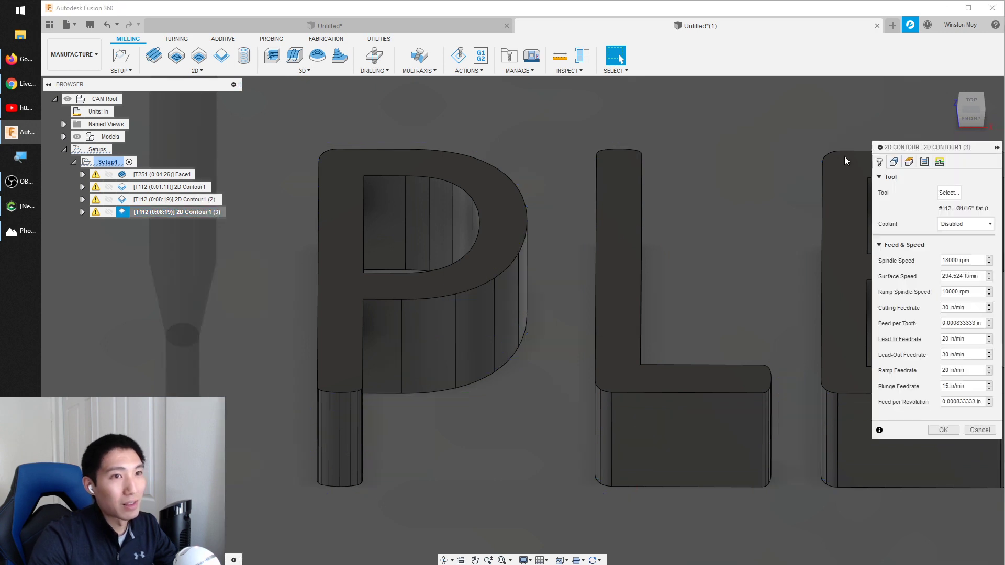
- Set the duplicated contour's Maximum Roughing Stepdown to 0.125 in, turn off its Stock to Leave, and apply the changes
left_click(929, 162)
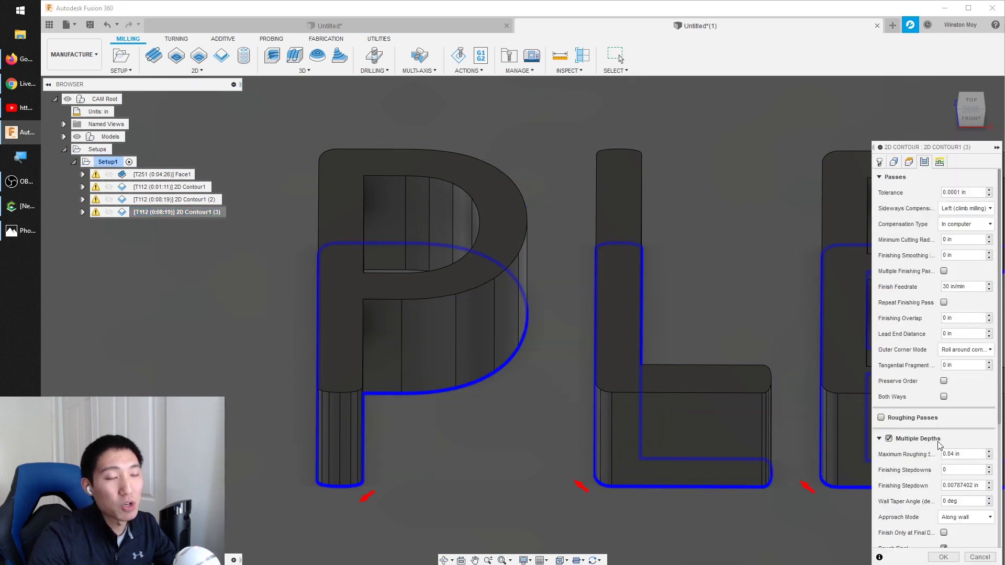
mouse_move(935, 442)
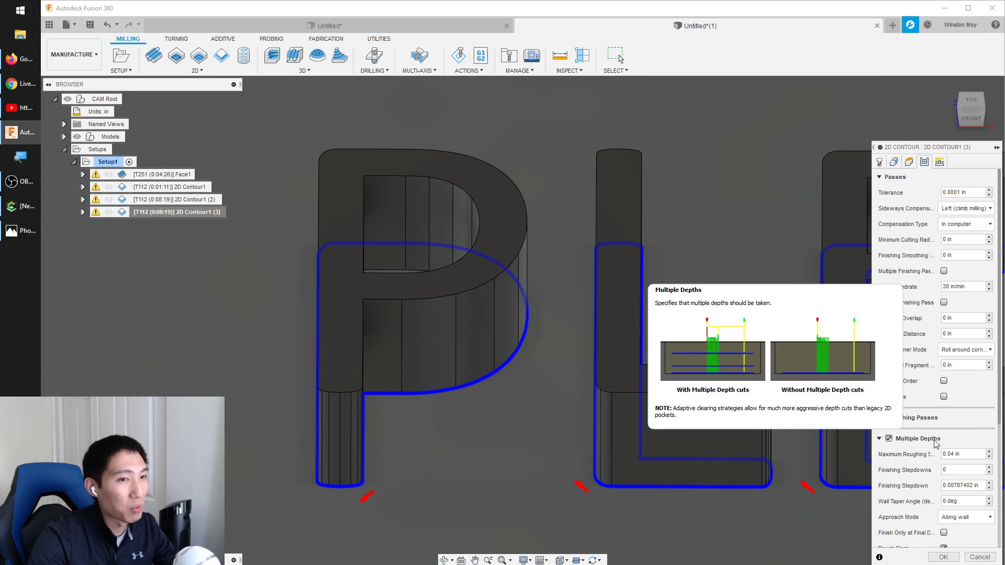
scroll(935, 443, "down", 1)
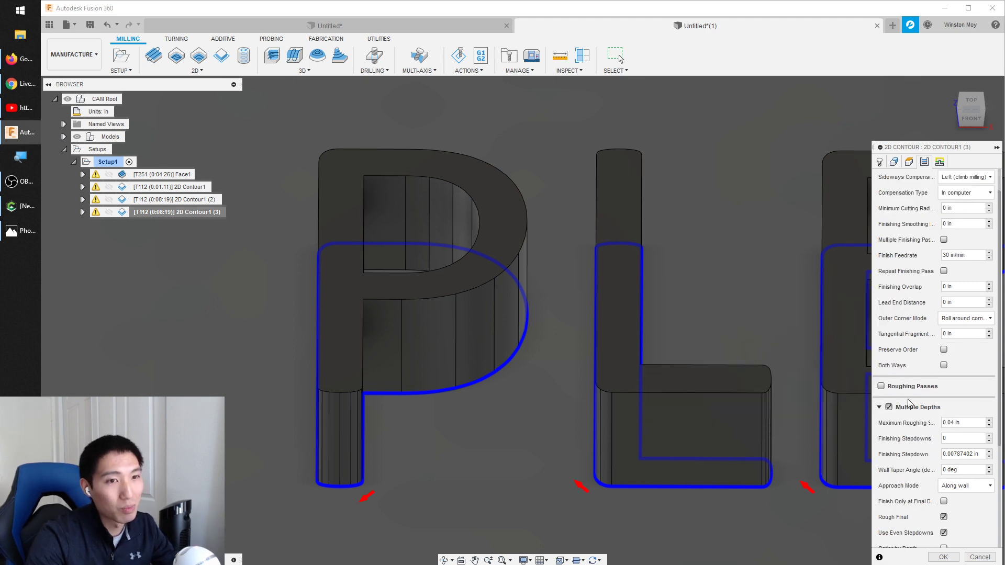
scroll(901, 367, "down", 3)
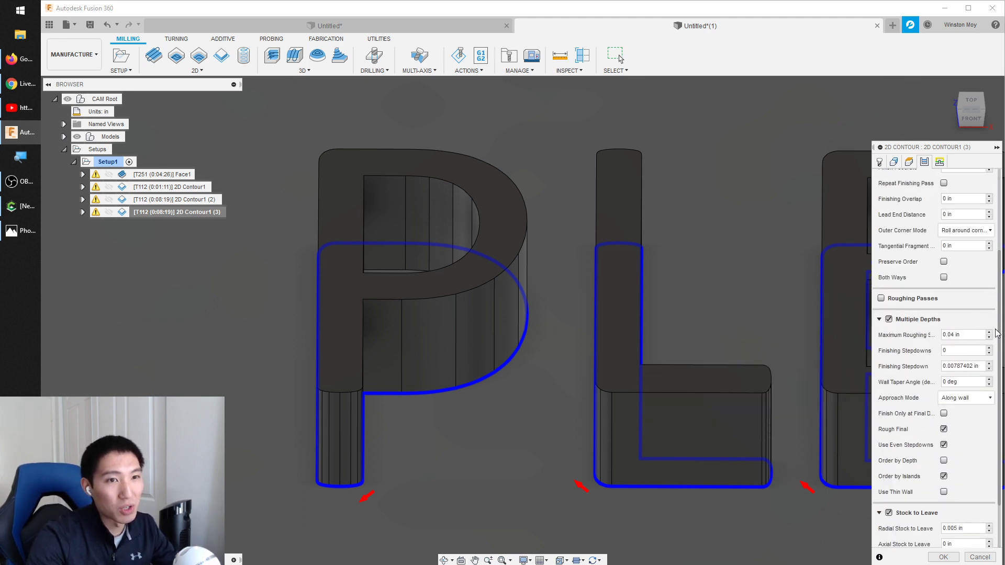
left_click(973, 335)
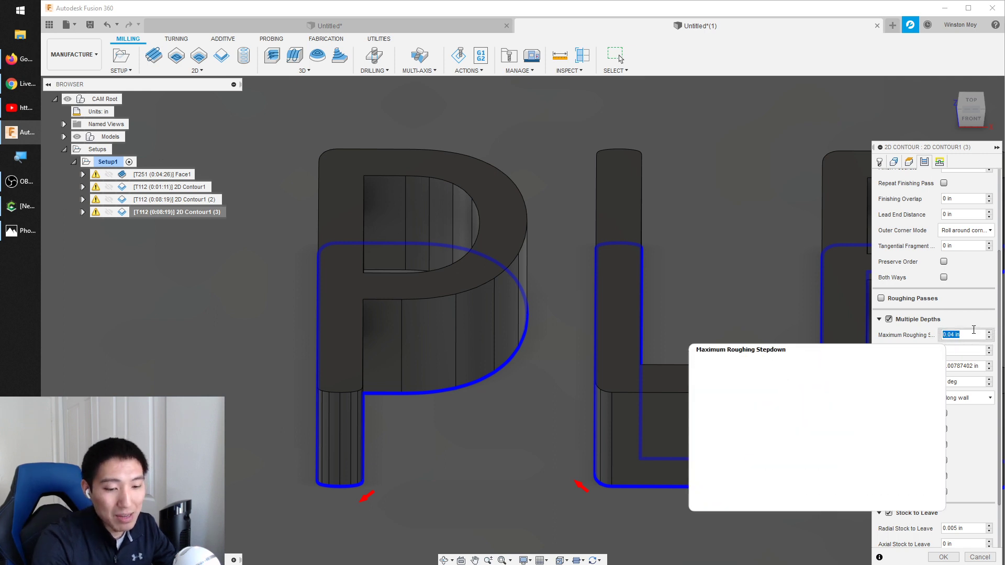
type(".15")
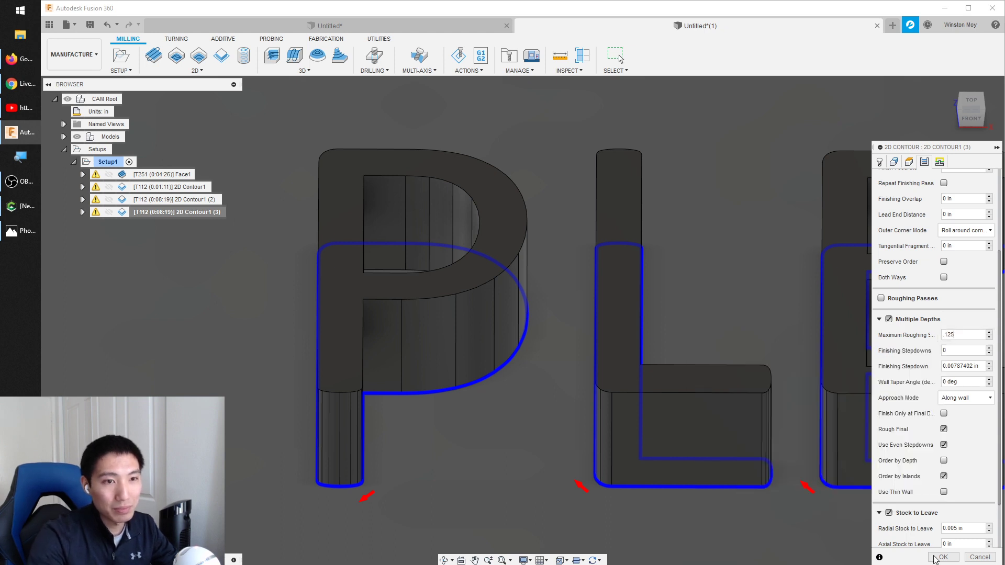
scroll(934, 447, "down", 3)
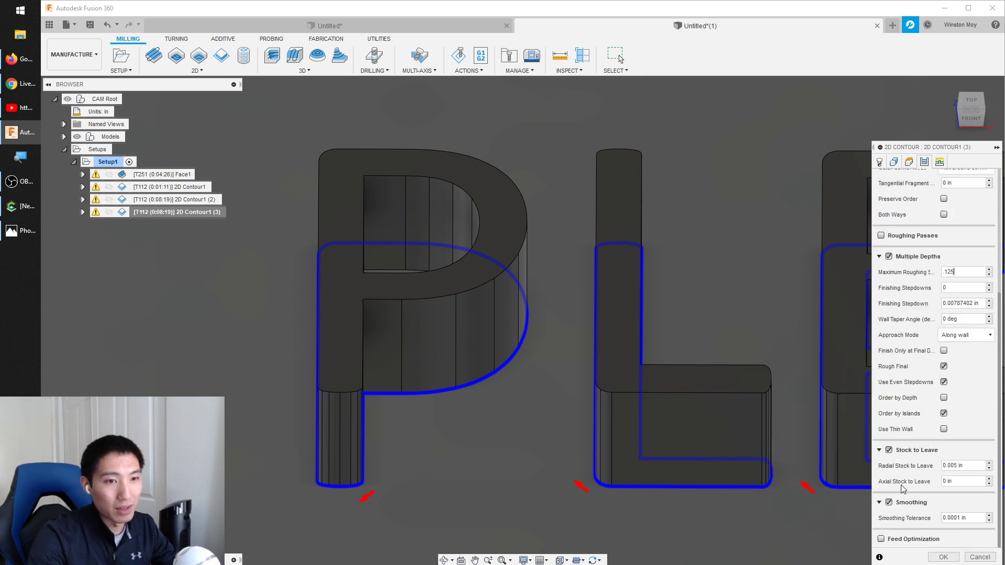
left_click(890, 450)
left_click(943, 557)
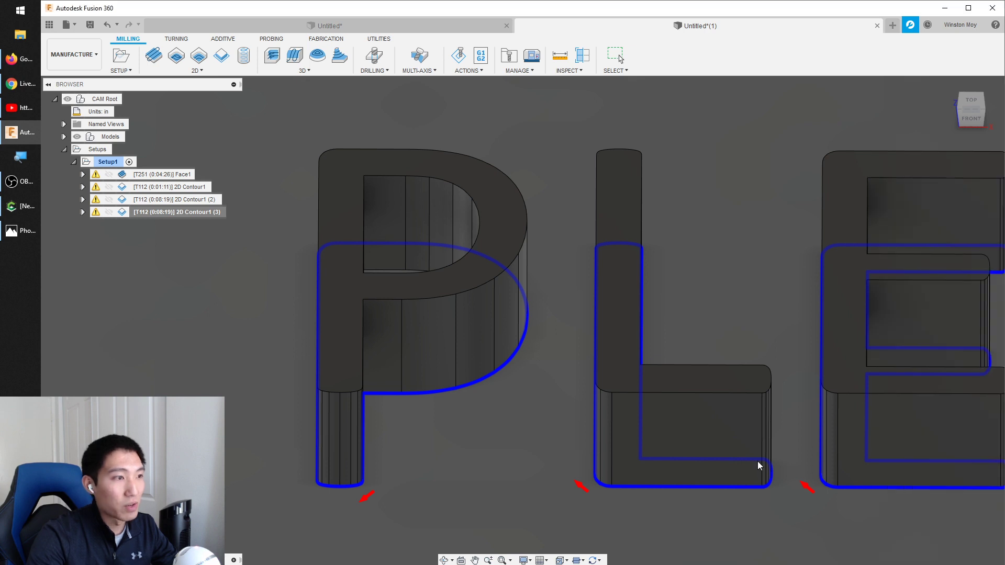
- Compare the depth passes around the P and L between the outer contour and its duplicate
middle_click_drag(314, 500, 310, 514, "shift")
scroll(262, 393, "up", 5)
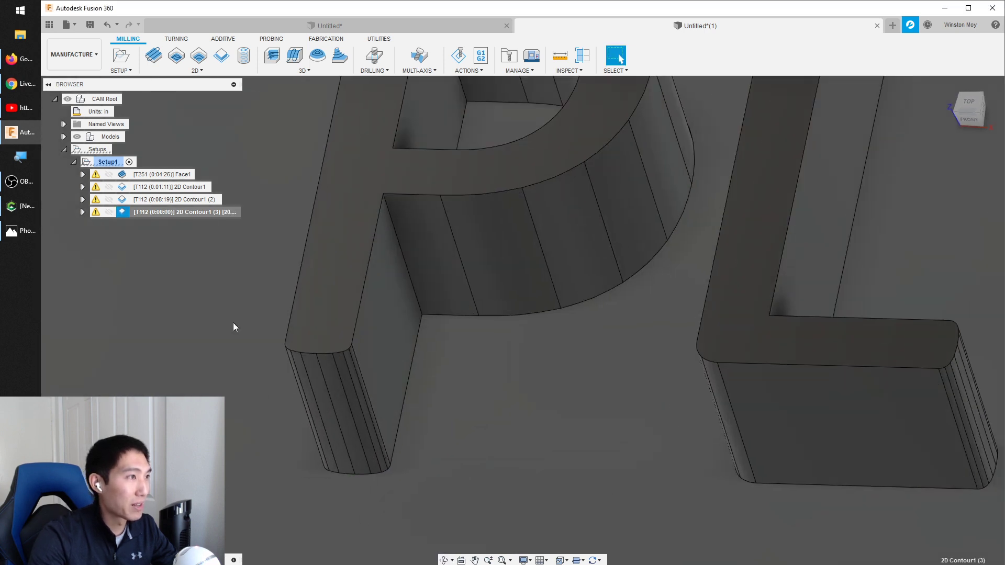
left_click(177, 199)
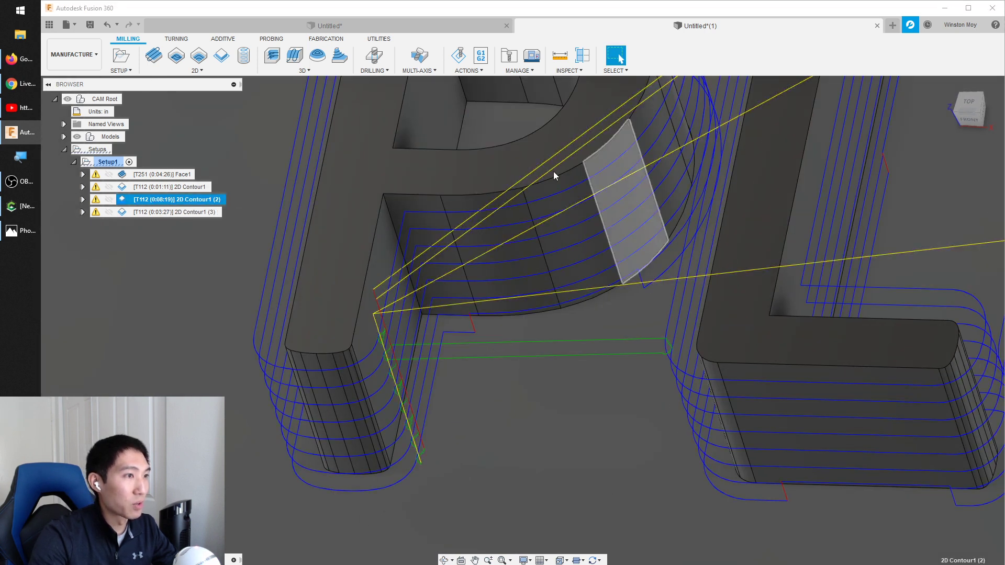
left_click(181, 212)
middle_click_drag(293, 220, 256, 203, "shift")
left_click(202, 199)
left_click(193, 213)
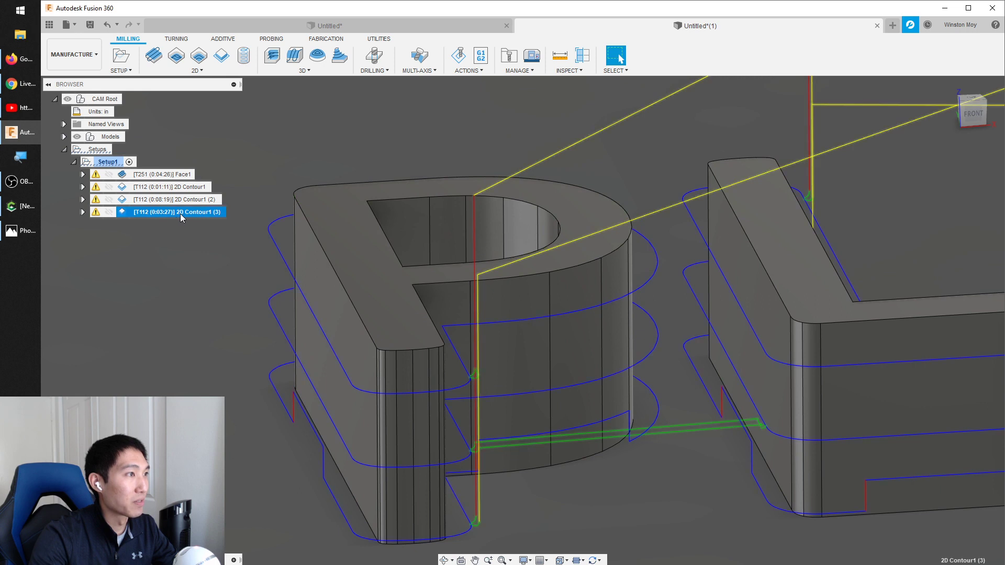
- Show both outer contour toolpaths together from above and examine the gap between them at the P's upper corner
left_click(973, 101)
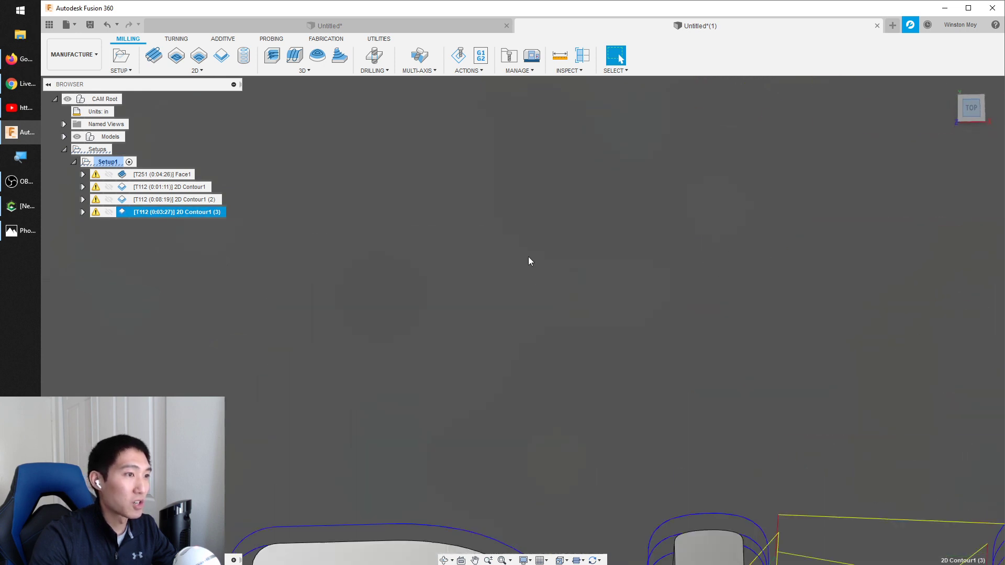
scroll(384, 444, "up", 5)
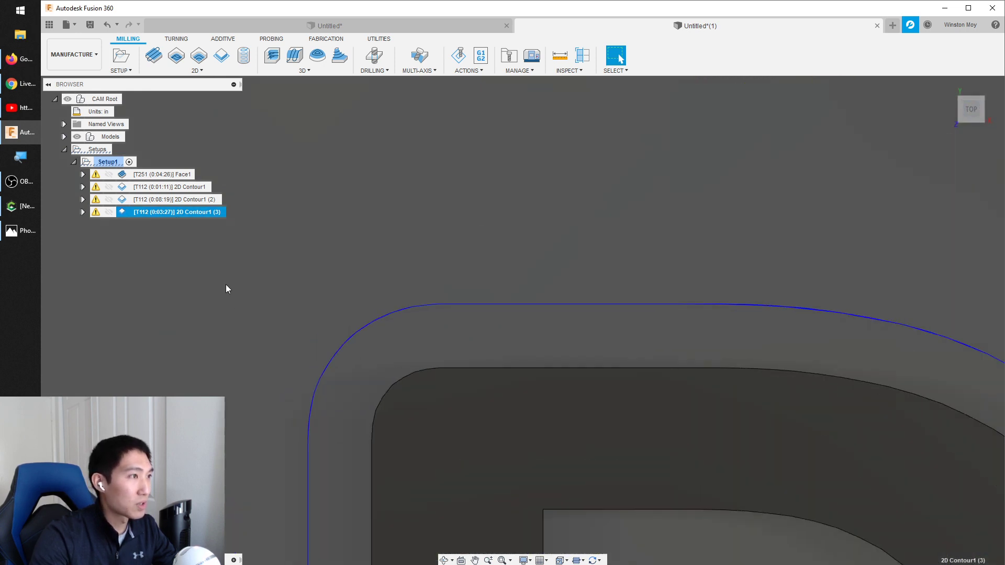
left_click(196, 199)
left_click(197, 213, "shift")
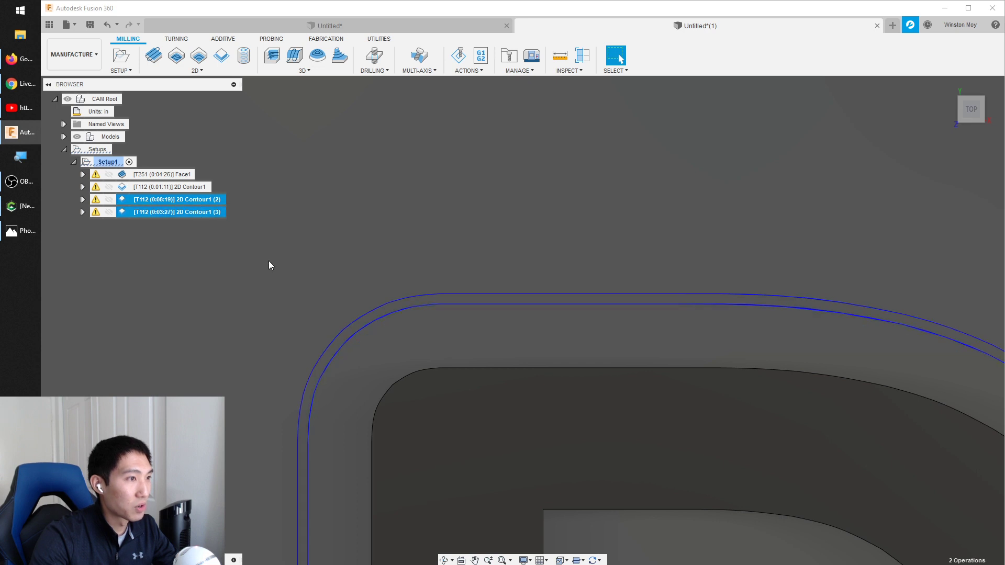
scroll(354, 351, "down", 5)
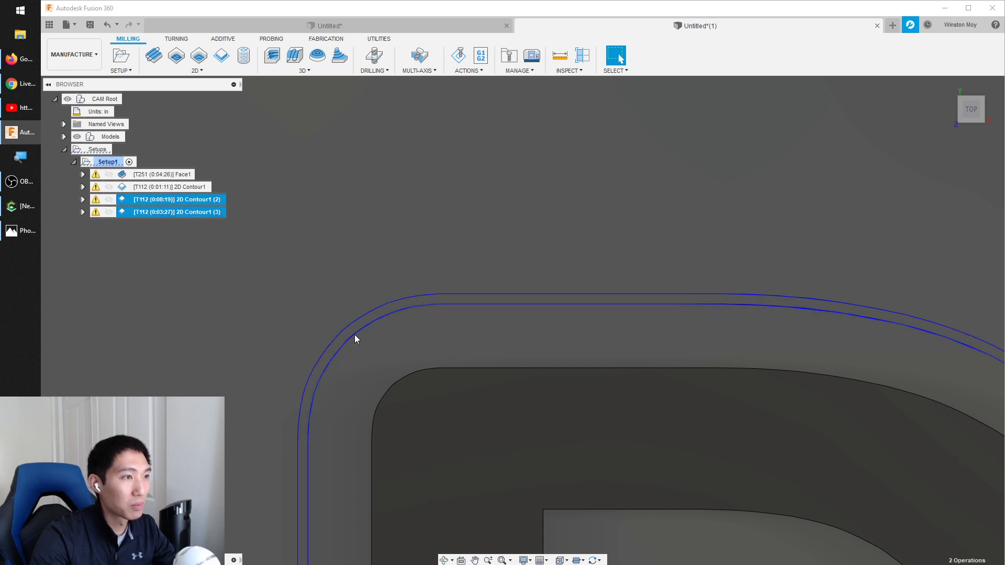
middle_click_drag(375, 234, 418, 247, "shift")
left_click(429, 210)
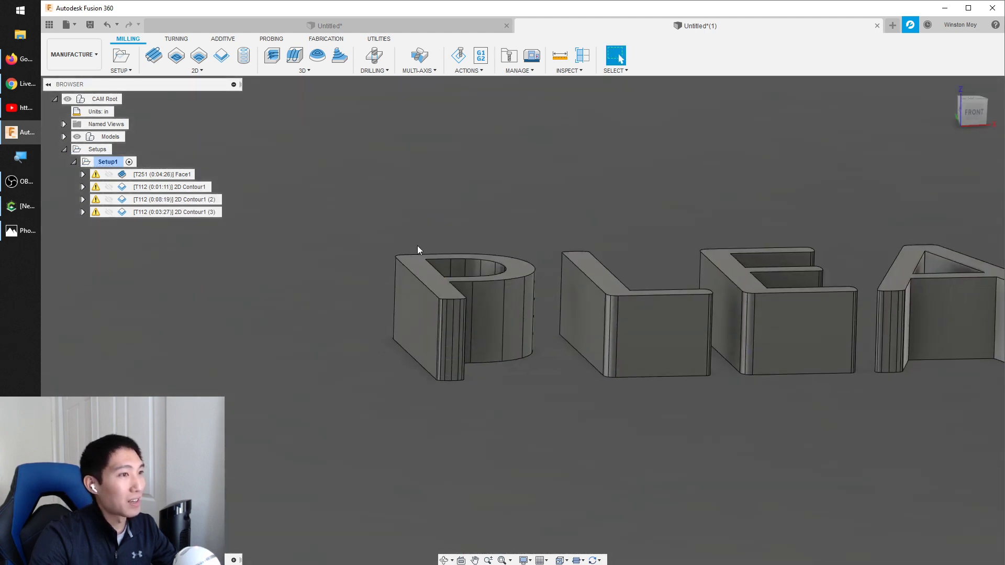
- Reopen the passes settings of 2D Contour1 (2) and enable Roughing Passes
left_click(191, 213)
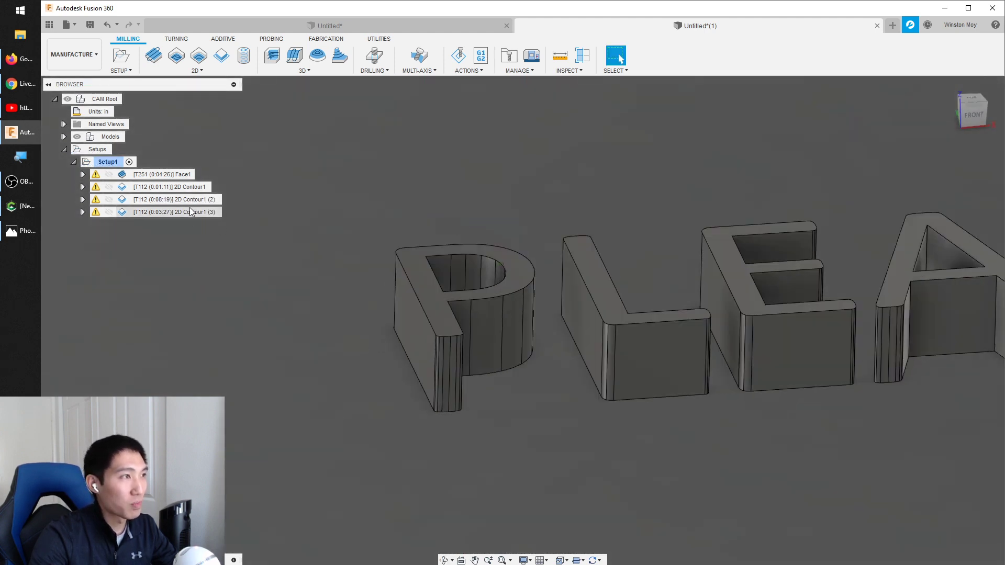
left_click(193, 200)
right_click(193, 200)
left_click(257, 205)
left_click(924, 162)
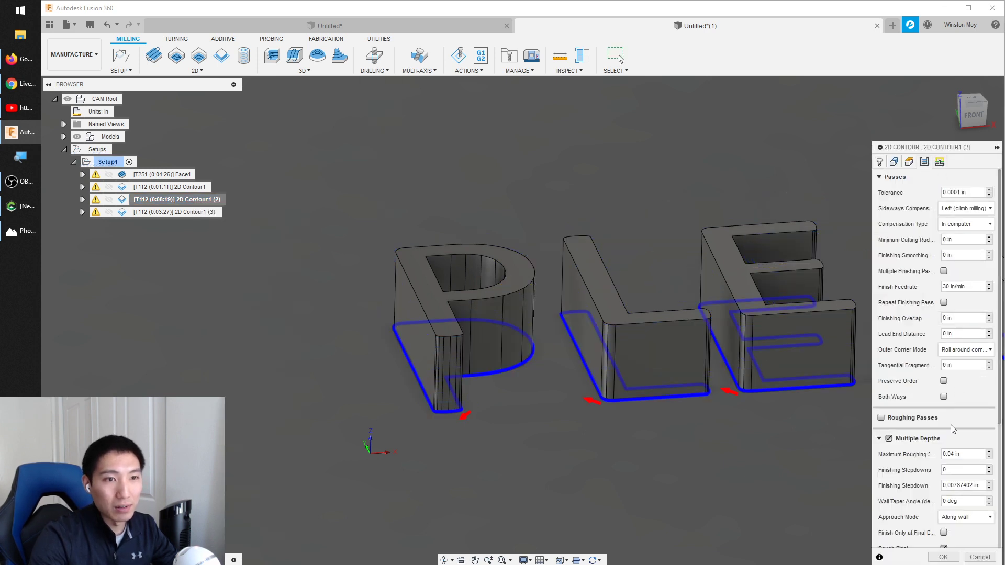
left_click(881, 418)
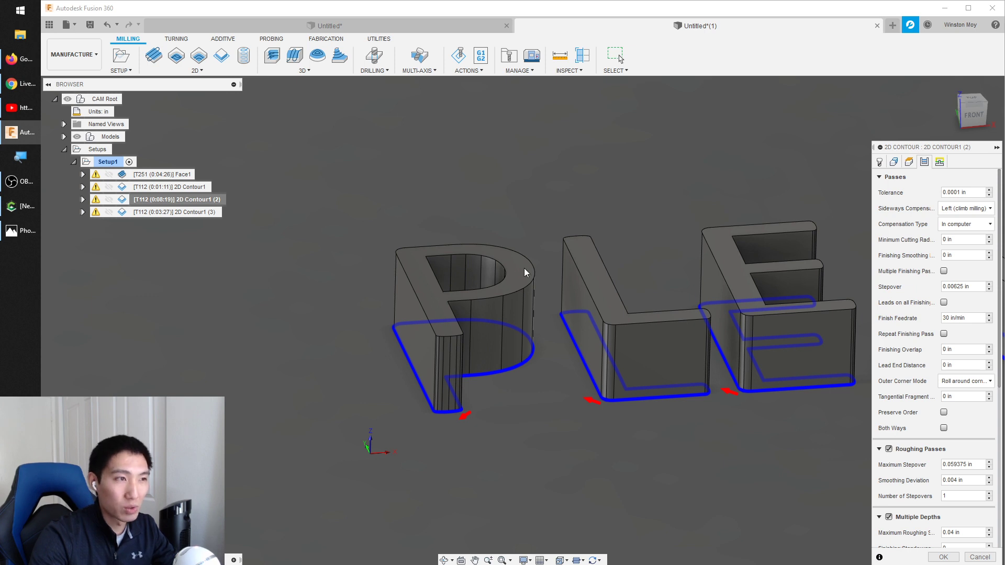
- Apply the roughing passes setting to 2D Contour1 (2) and inspect the regenerated toolpath around the letters
middle_click_drag(548, 251, 545, 272, "shift")
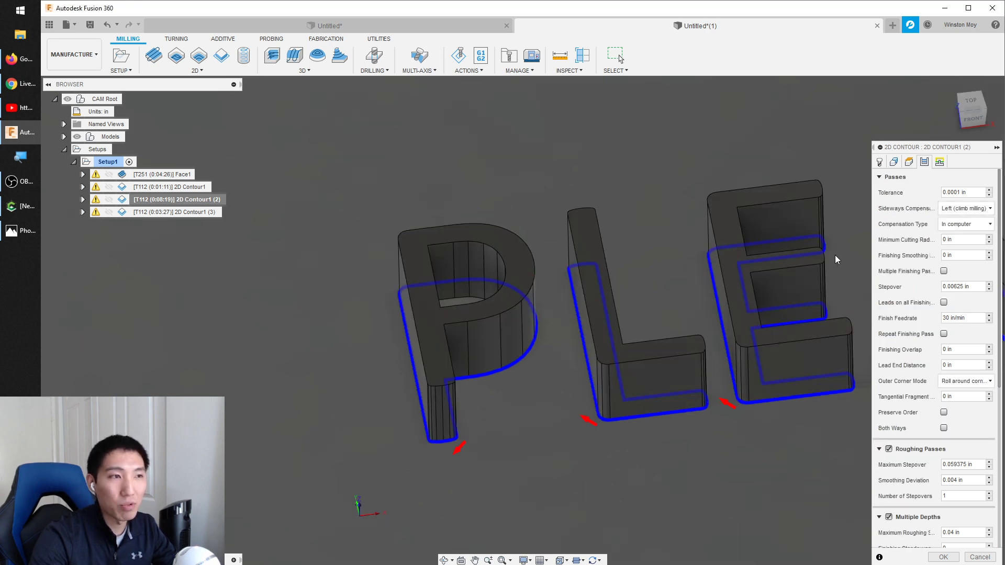
middle_click_drag(444, 268, 425, 282, "shift")
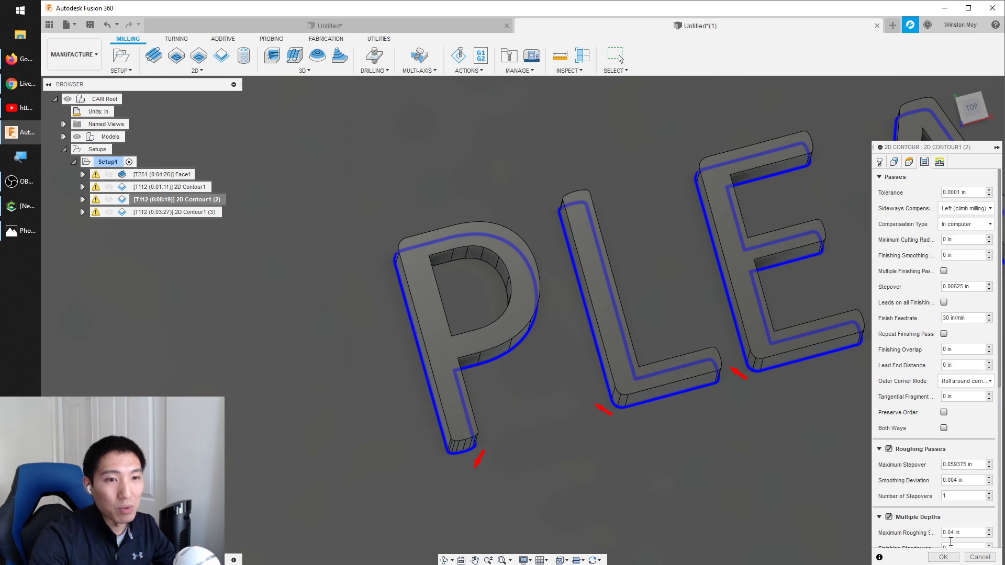
left_click(950, 558)
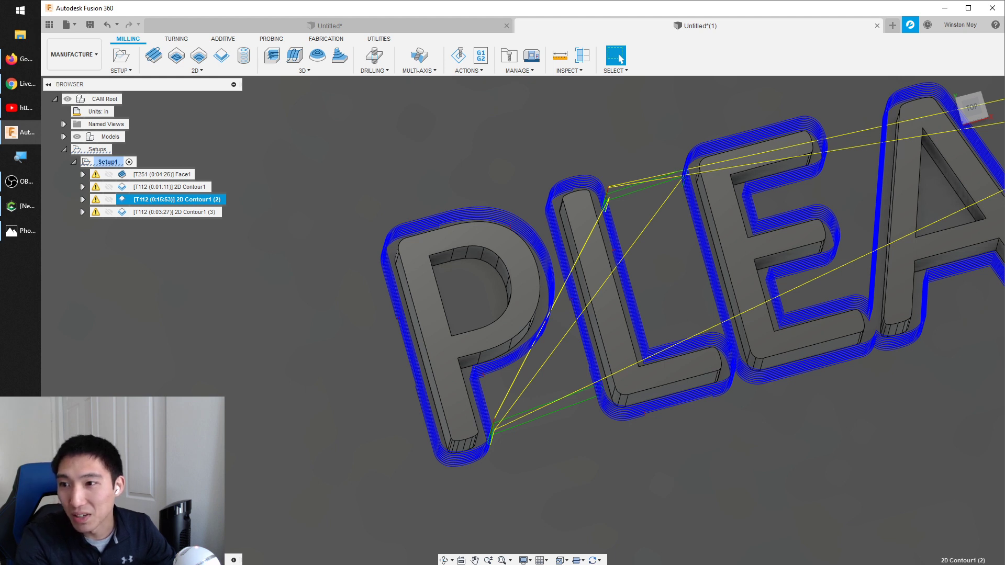
mouse_move(265, 280)
middle_mouse_down("shift")
mouse_move(258, 260)
mouse_move(267, 262)
middle_mouse_up("shift")
middle_click_drag(375, 265, 246, 214, "shift")
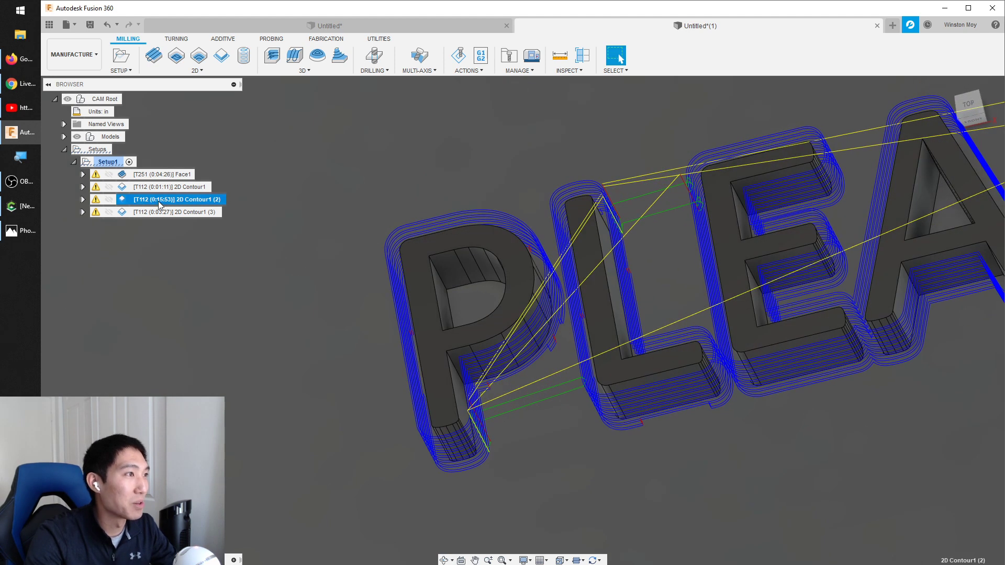
- Simulate 2D Contour1 from above with stock shown and jump to the end of the cut in the P's opening
left_click(176, 187)
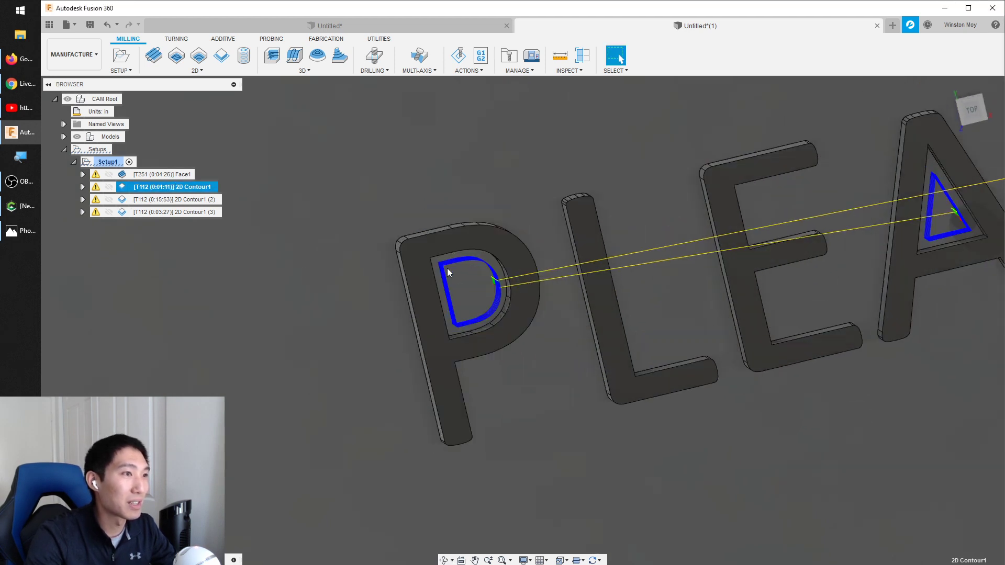
left_click(972, 109)
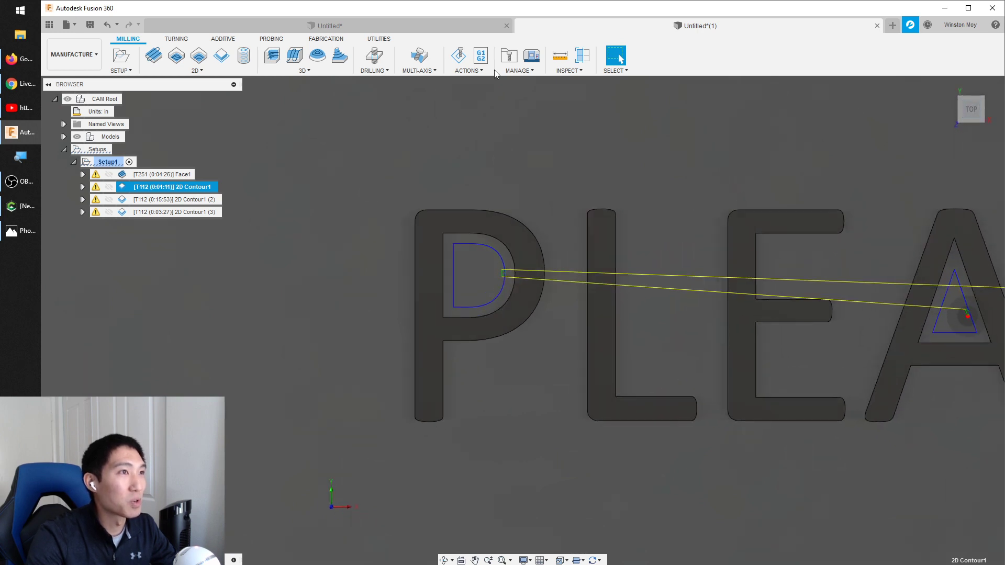
left_click(468, 60)
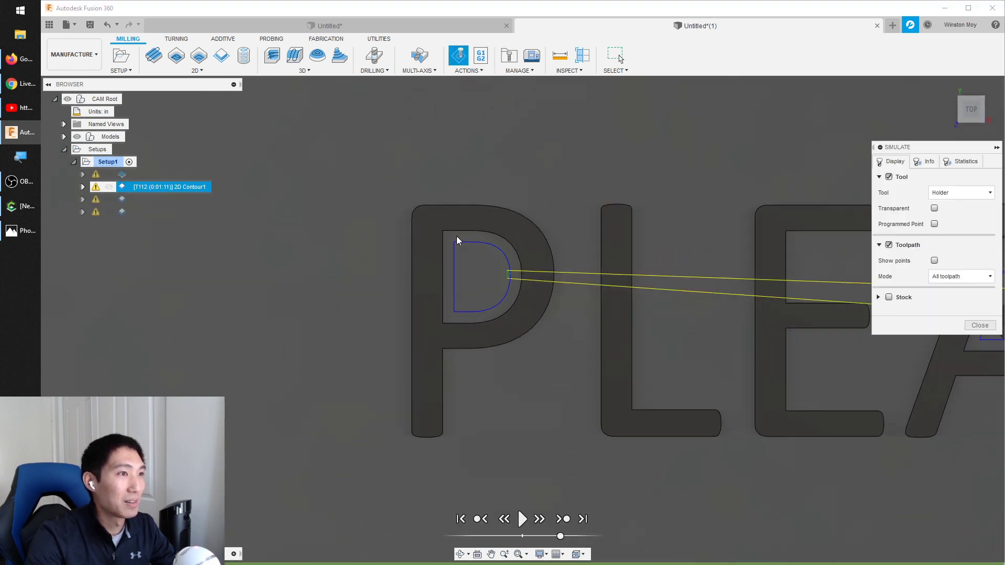
scroll(457, 240, "up", 3)
left_click(889, 298)
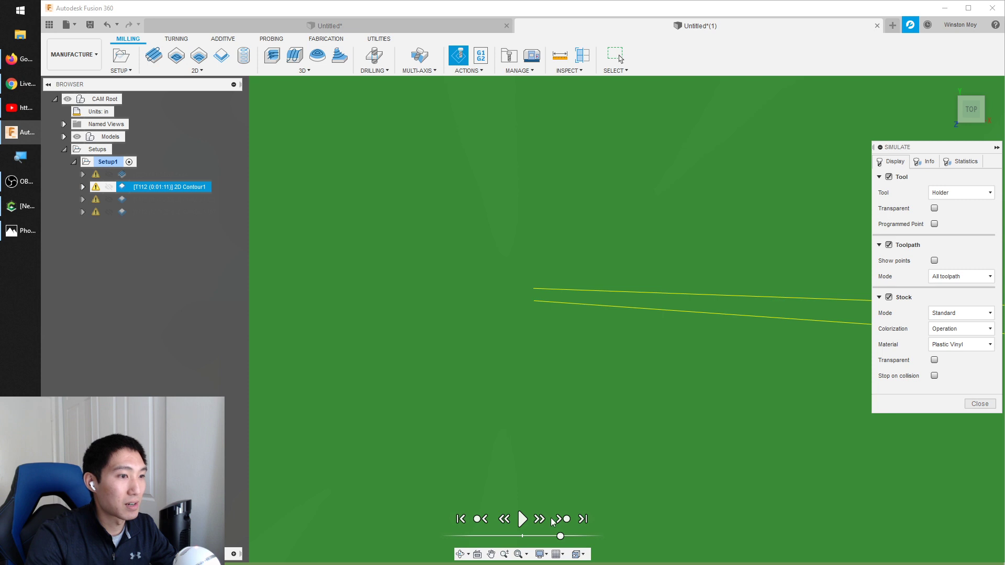
left_click(583, 519)
scroll(516, 306, "up", 5)
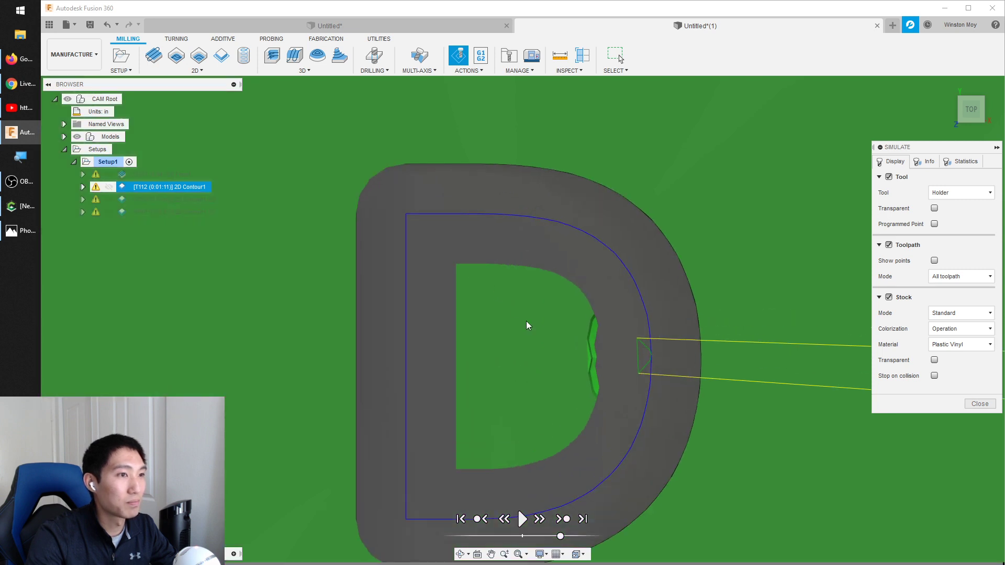
- Make the simulated stock transparent and examine the inner corners of the P's opening for uncut material
scroll(529, 325, "down", 1)
middle_click_drag(519, 316, 517, 292, "shift")
scroll(400, 262, "up", 3)
left_click(934, 360)
middle_click_drag(467, 283, 471, 290, "shift")
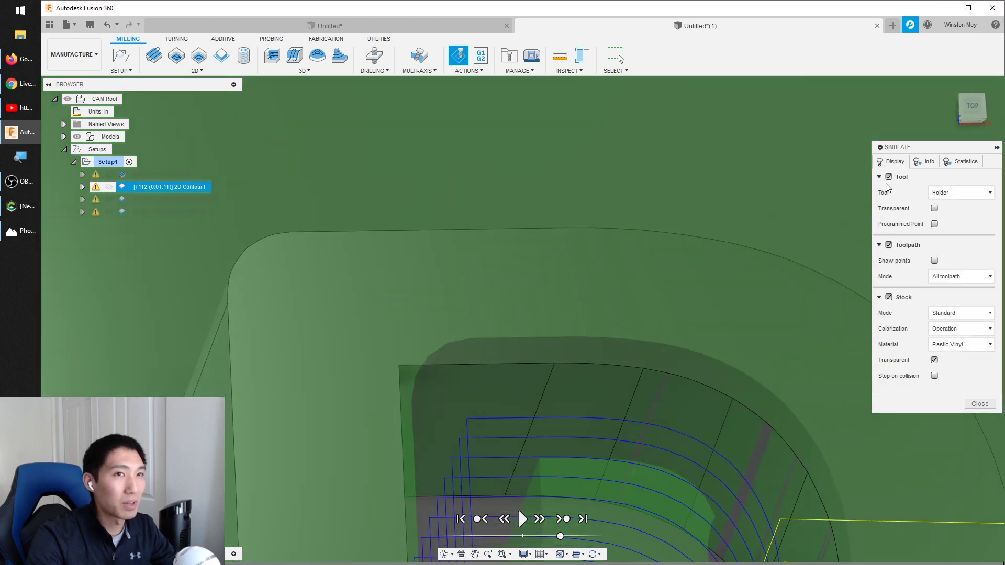
left_click(972, 106)
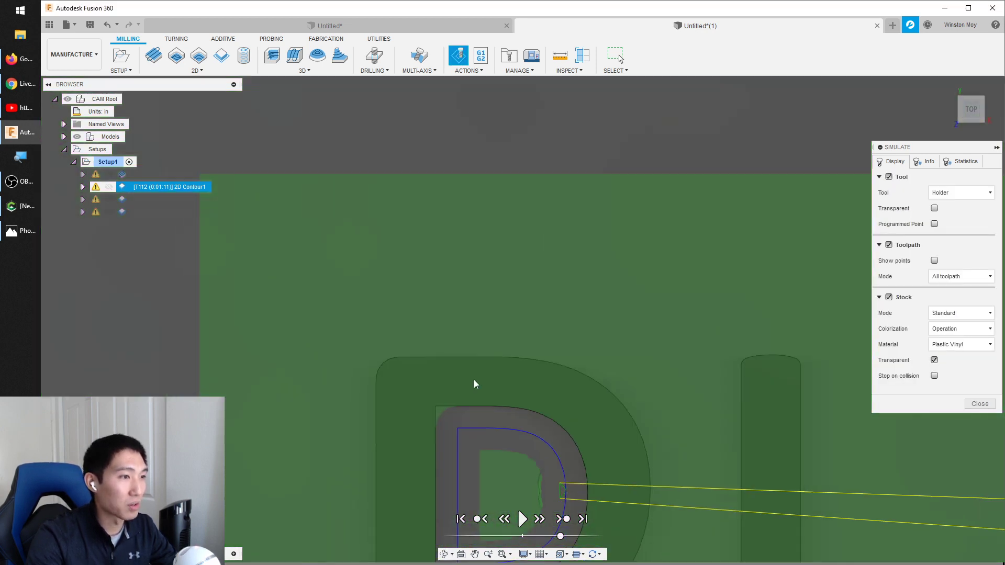
scroll(402, 476, "up", 5)
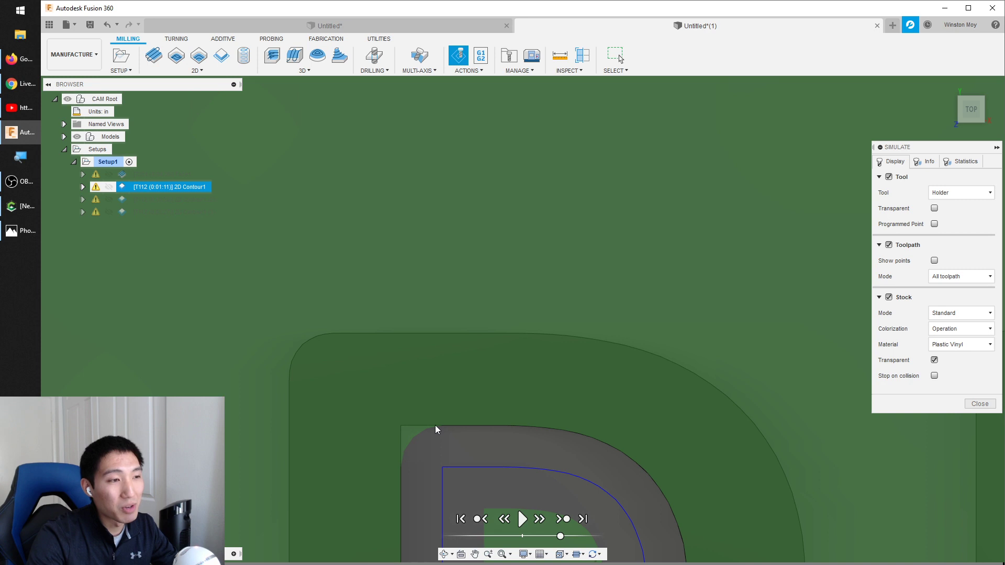
scroll(412, 285, "down", 3)
middle_click_drag(400, 372, 384, 354, "shift")
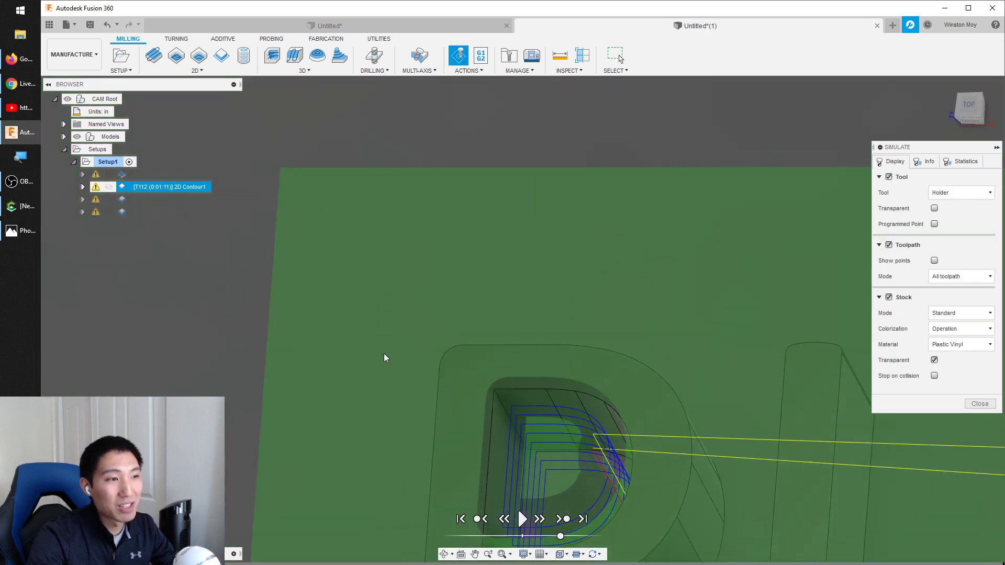
middle_click_drag(504, 388, 477, 364, "shift")
left_click(971, 110)
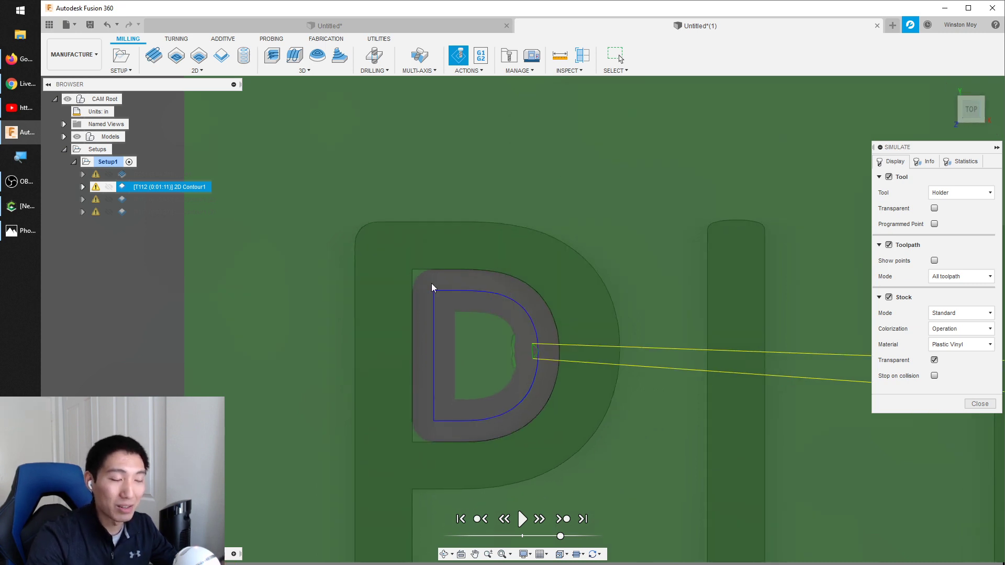
- Check the #112 1/16" Square end mill in the tool library, and exit the simulation
middle_click_drag(438, 281, 444, 303, "shift")
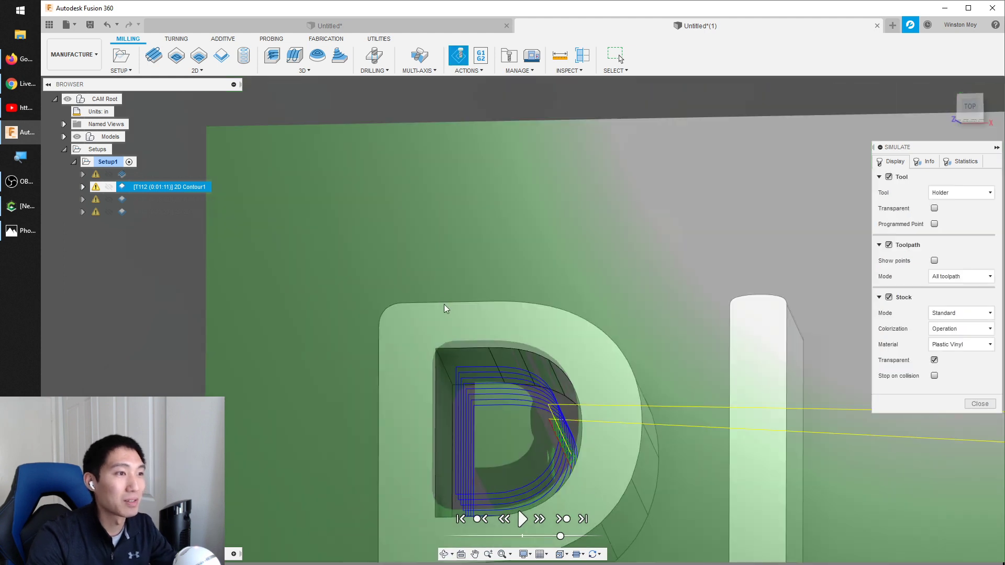
scroll(421, 272, "down", 2)
scroll(422, 272, "down", 3)
middle_click_drag(426, 262, 426, 232, "shift")
scroll(407, 186, "down", 3)
middle_click_drag(409, 309, 395, 227, "shift")
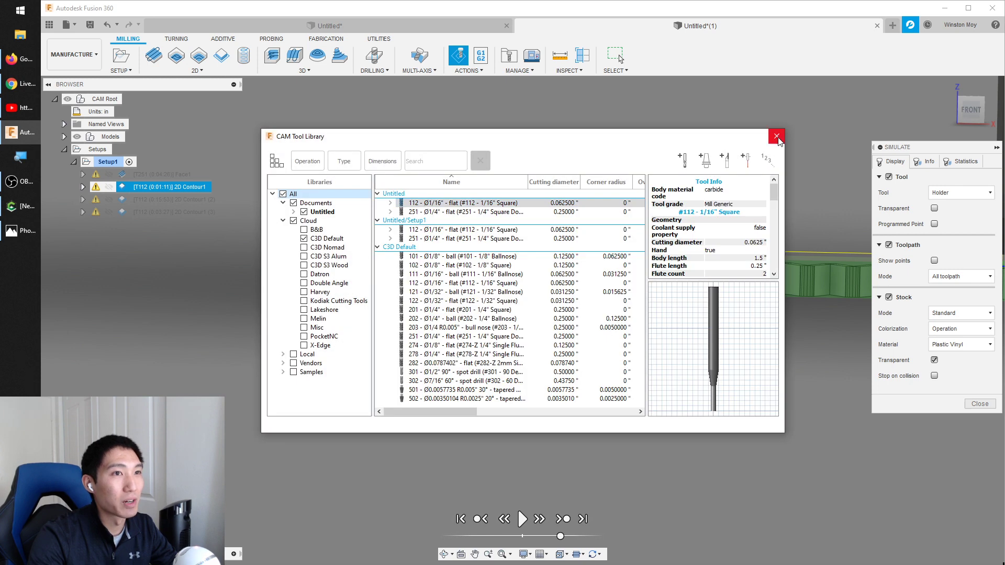
left_click(778, 136)
left_click(980, 404)
- Simulate 2D Contour1 again in front view, placing the cutter at the P's opening to examine its shank against the stock
scroll(605, 189, "up", 3)
mouse_move(637, 205)
middle_mouse_down("shift")
mouse_move(642, 188)
mouse_move(640, 201)
middle_mouse_up("shift")
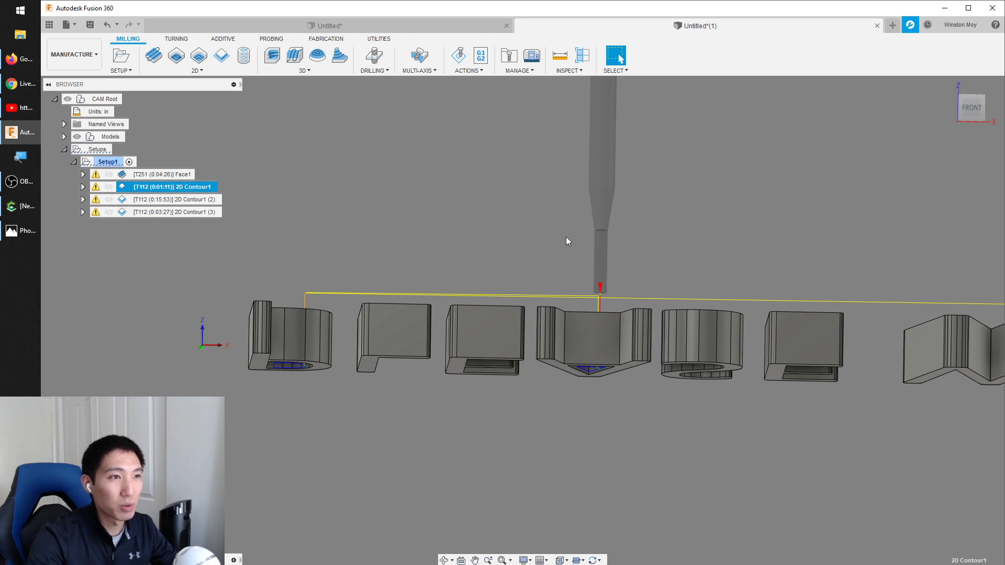
left_click(505, 240)
middle_click_drag(504, 240, 473, 239, "shift")
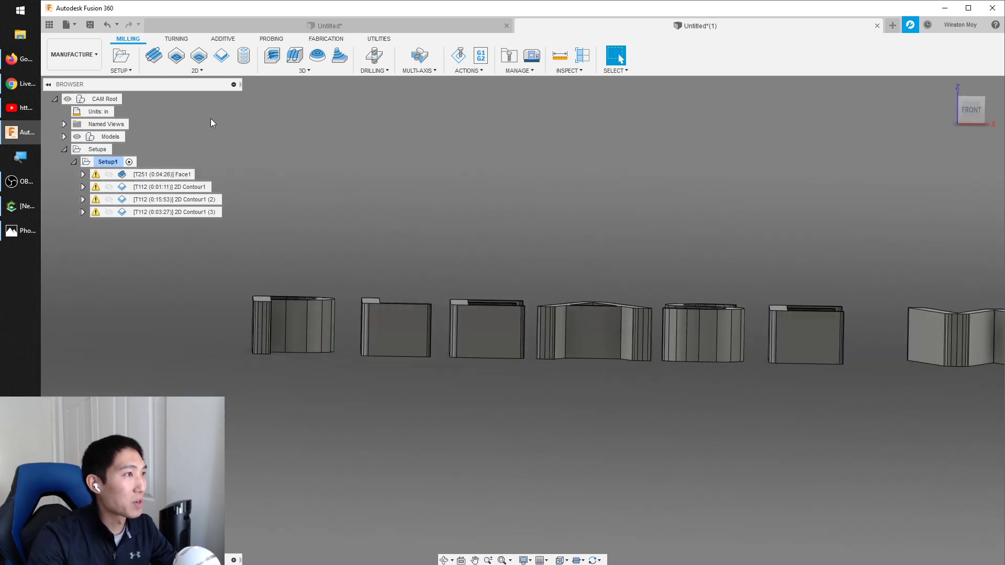
left_click(115, 163)
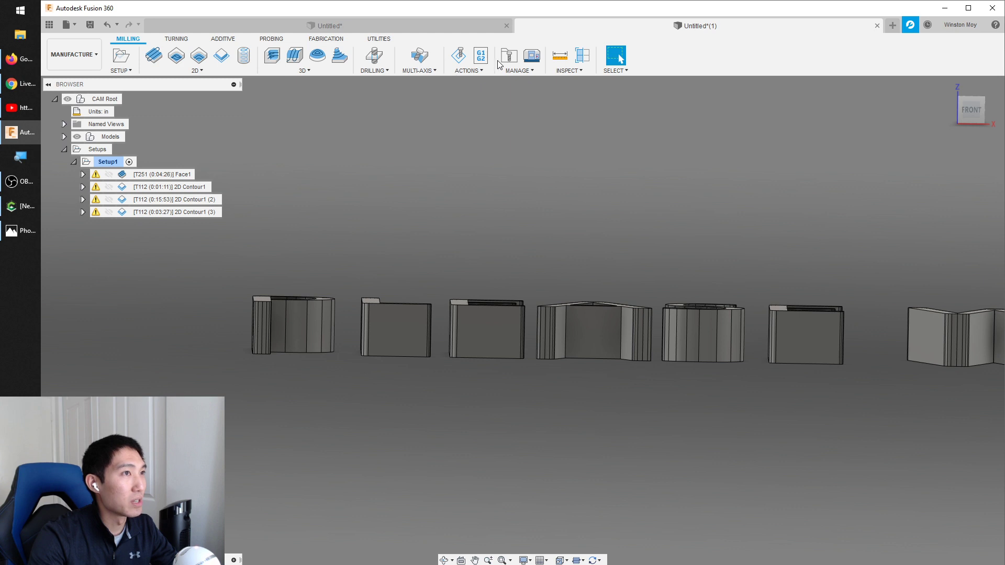
left_click(164, 174)
left_click(176, 188)
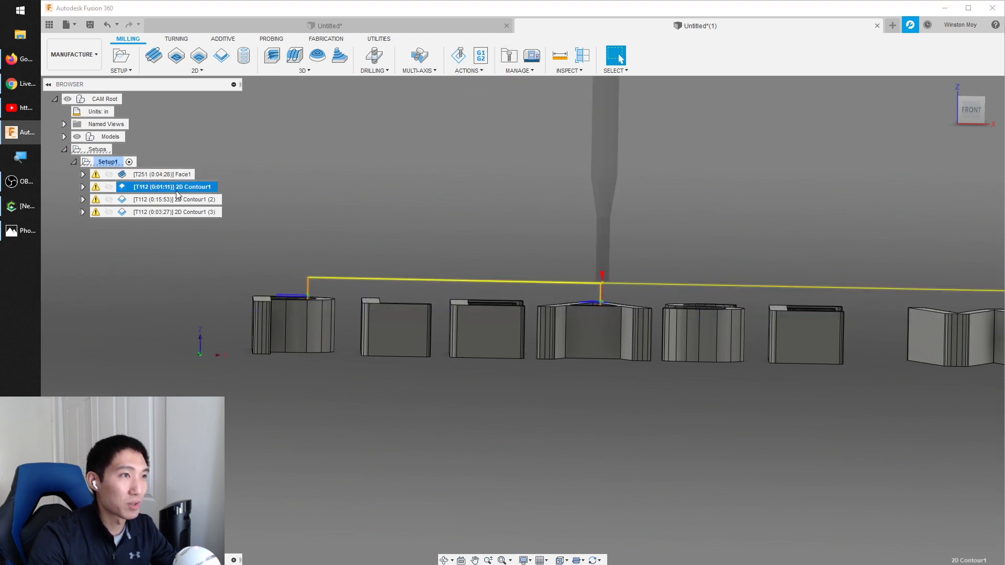
left_click(459, 56)
left_click(309, 356)
middle_click_drag(369, 235, 375, 283, "shift")
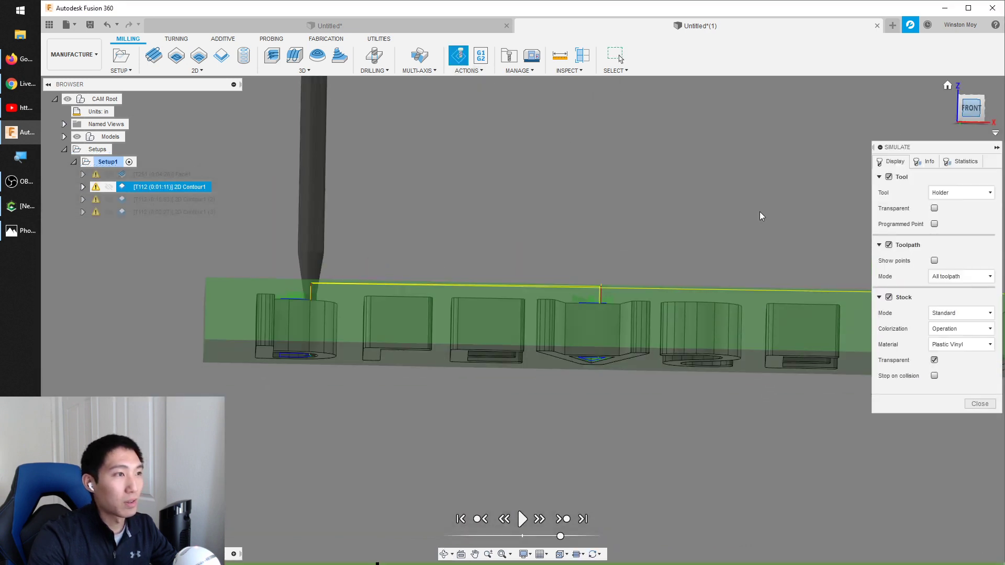
scroll(312, 313, "up", 5)
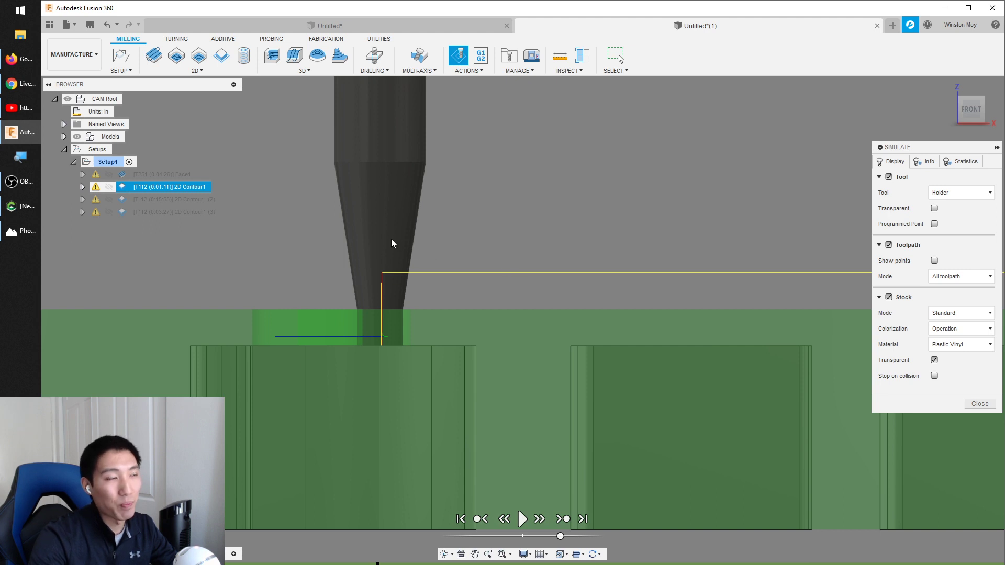
scroll(382, 241, "down", 2)
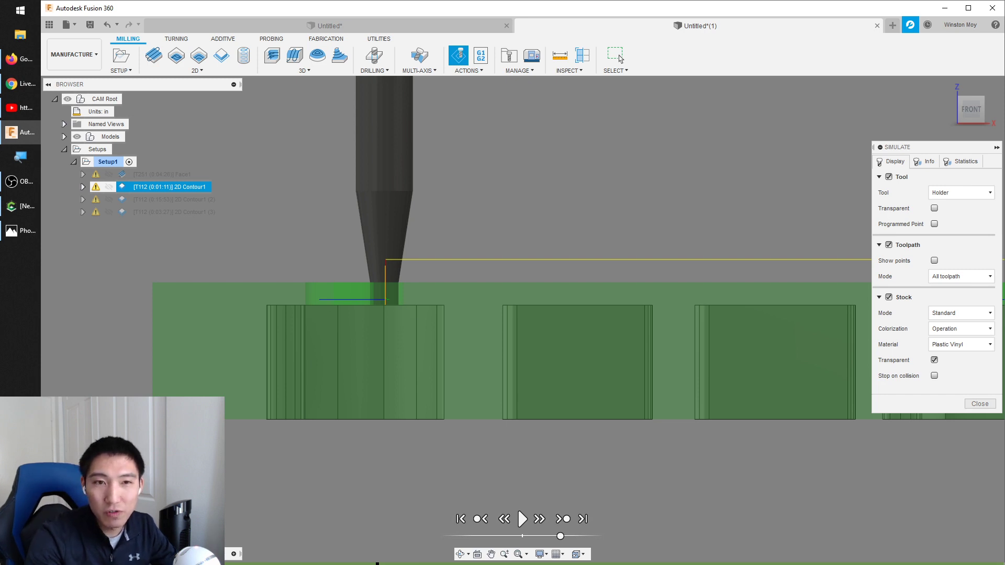
- Switch to Firefox and search the web in a new tab for the creator's 5 in one branding iron project
left_click(25, 64)
left_click(173, 8)
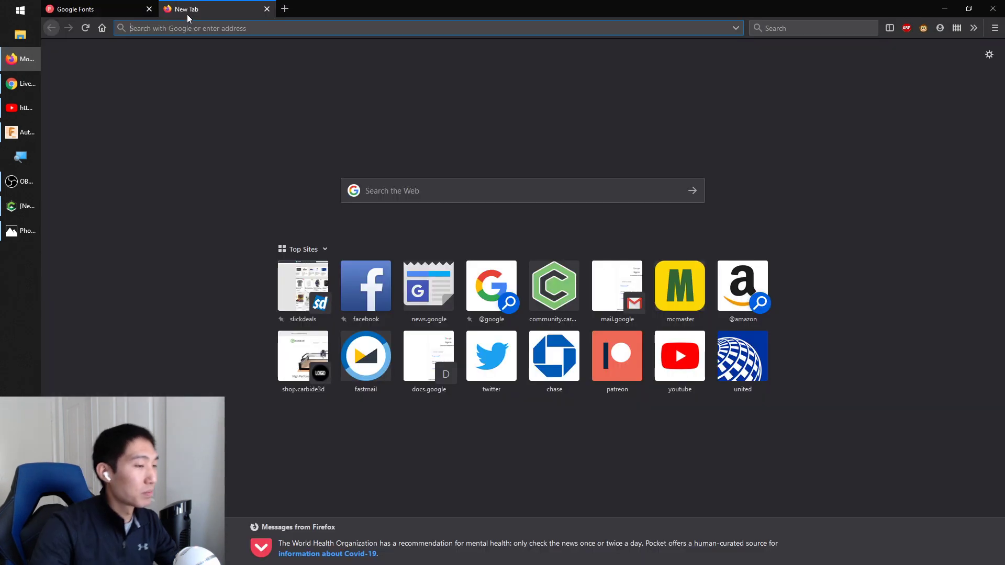
type("winston 5 in ")
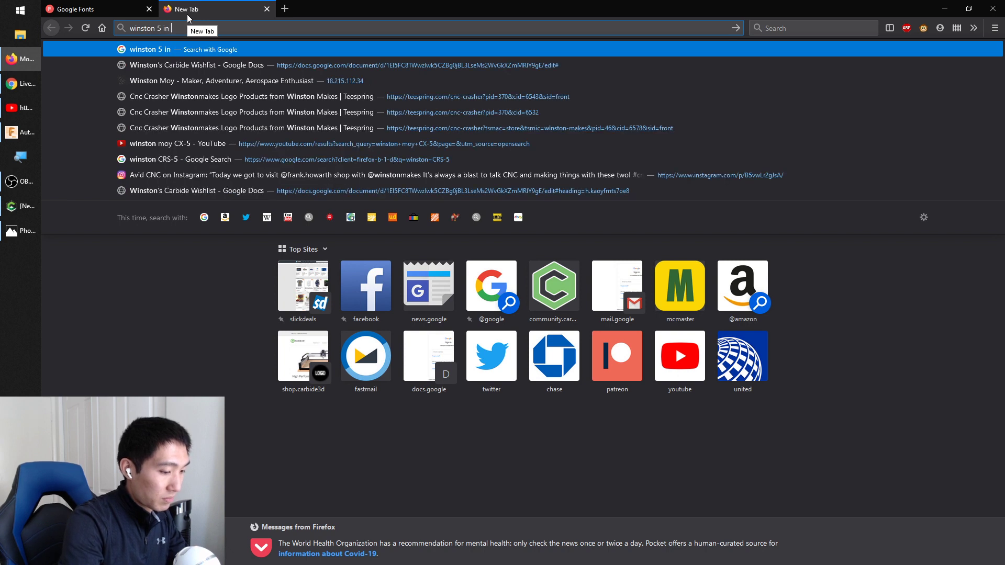
type("one branding iron")
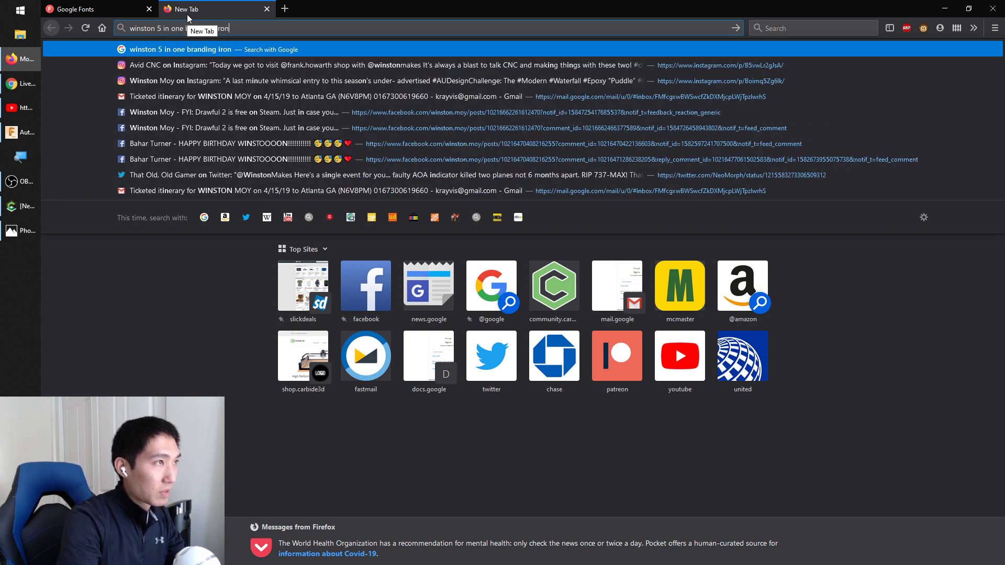
key("Return")
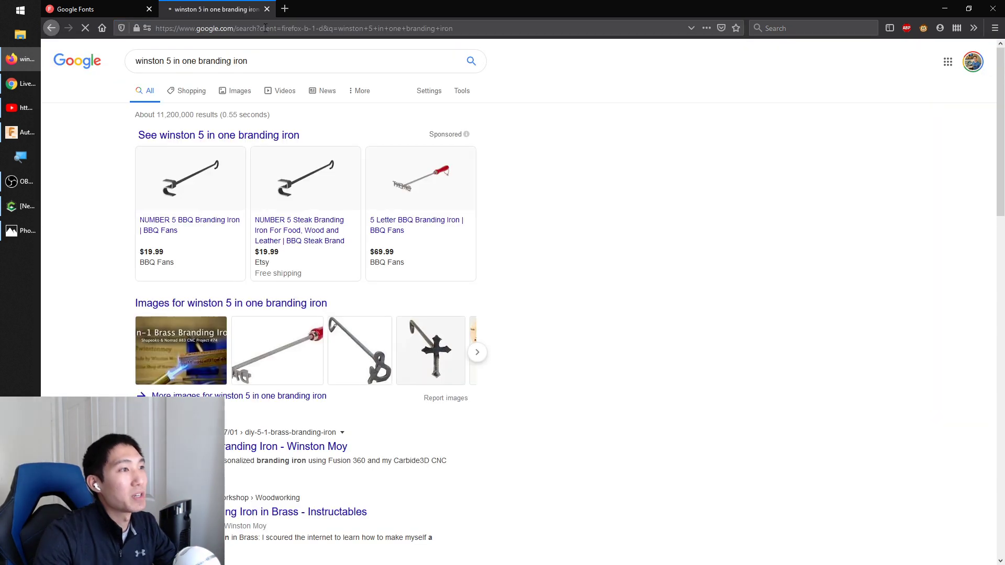
left_click(198, 336)
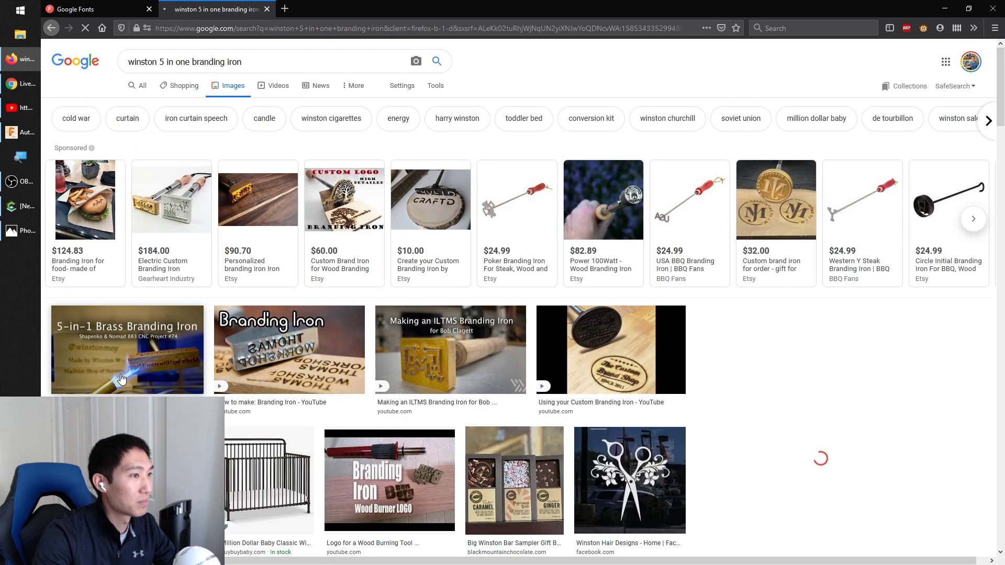
left_click(119, 378)
scroll(214, 170, "up", 4)
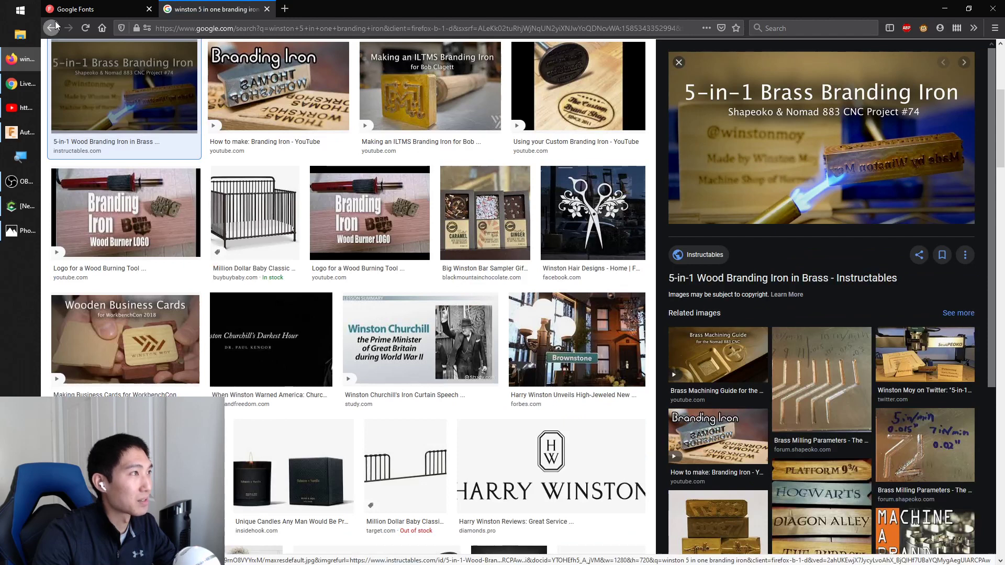
left_click(55, 29)
- Open the brass branding iron video, CNC Project #74, from the web search results
scroll(127, 357, "down", 1)
scroll(126, 357, "down", 5)
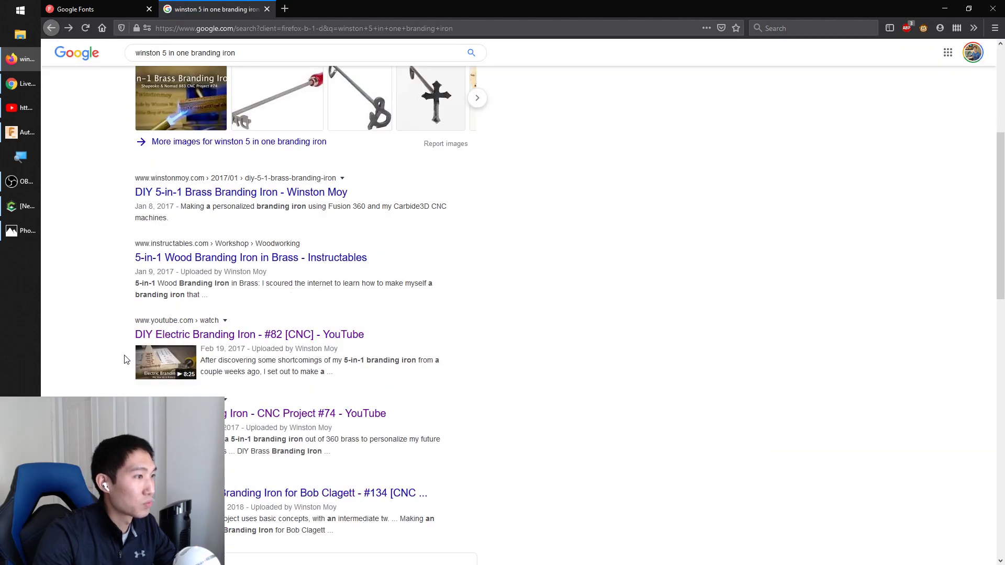
left_click(295, 401)
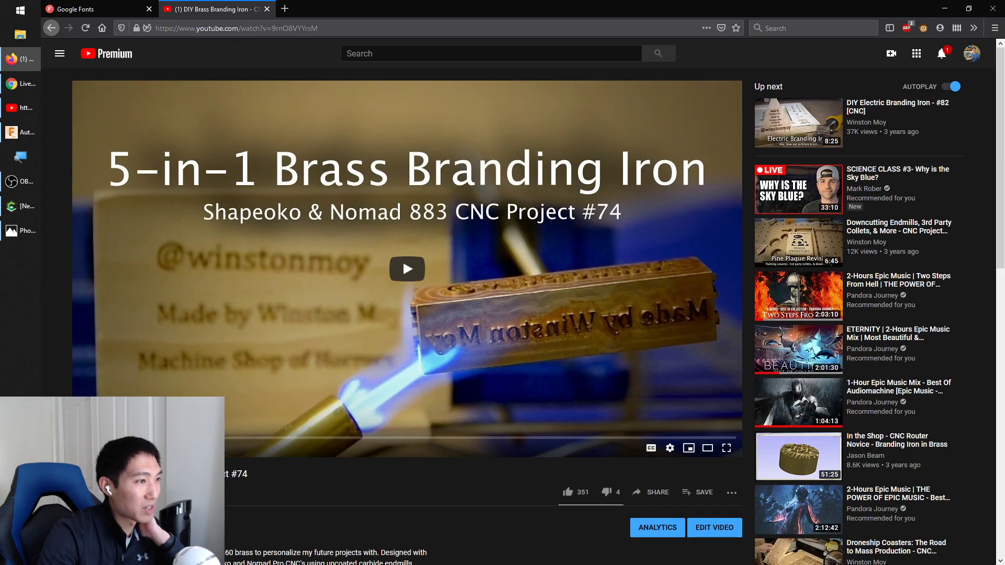
- Play the video and skip through it to the footage of the cutter machining the end of the brass bar
left_click(403, 259)
left_click_drag(285, 437, 313, 438)
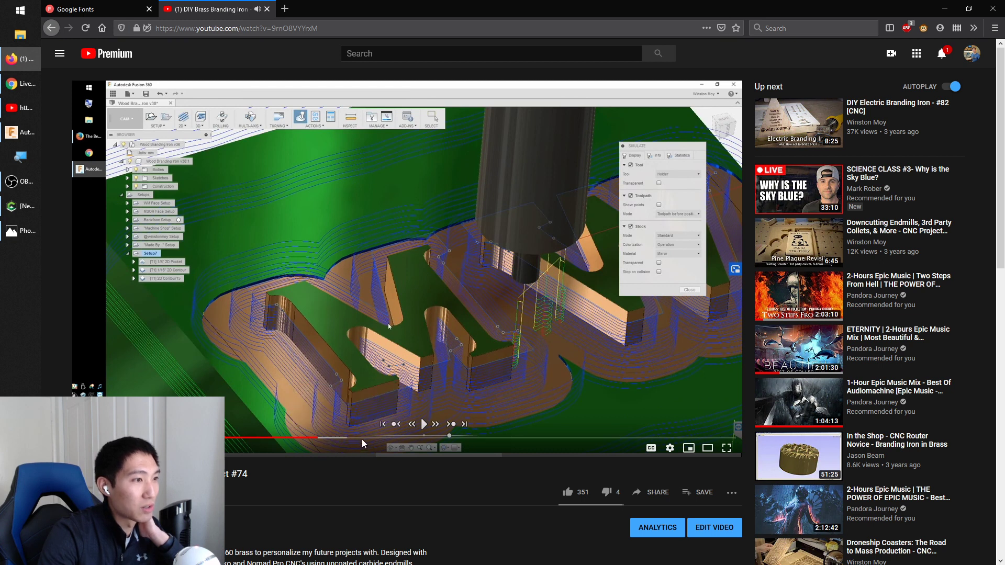
left_click(381, 438)
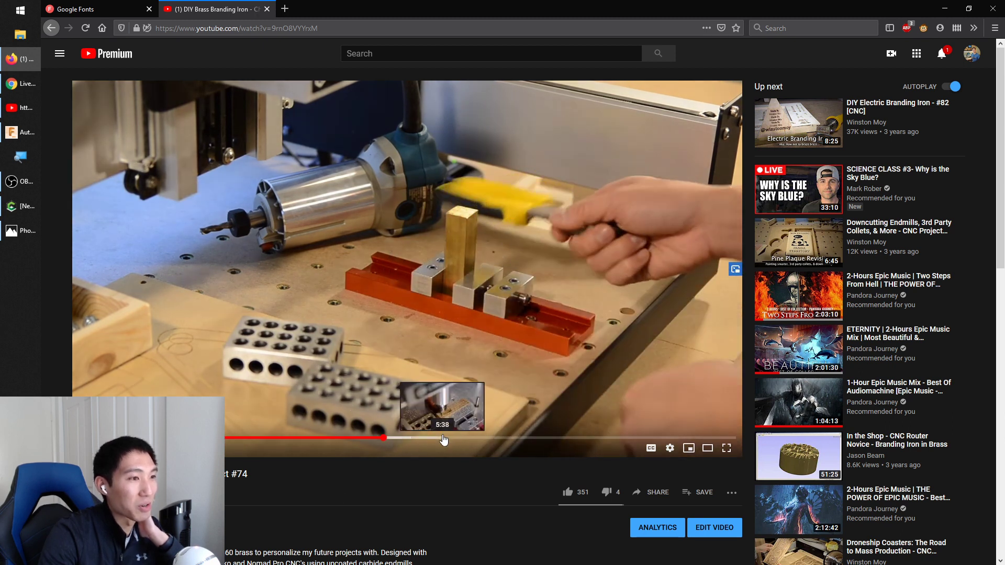
left_click(406, 442)
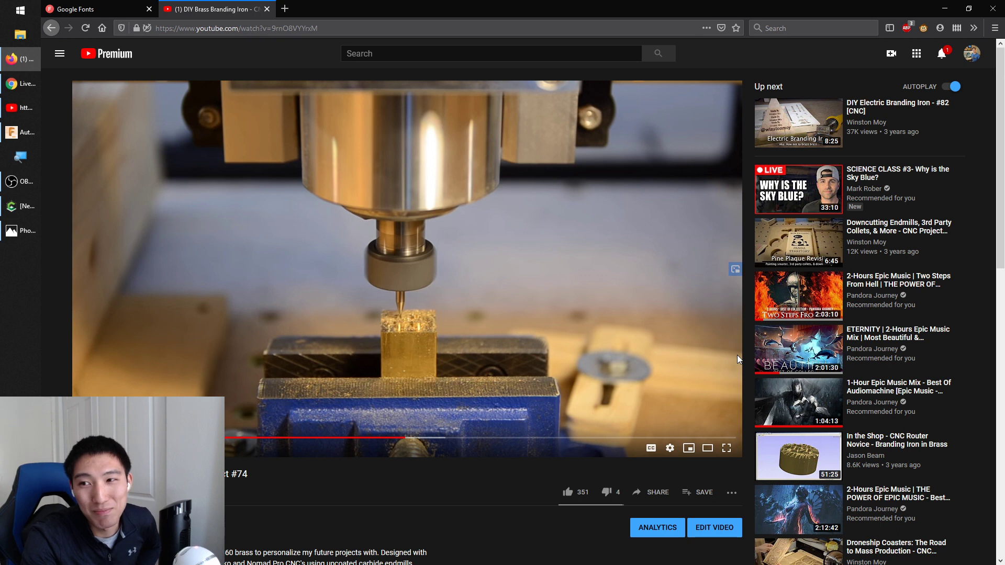
mouse_move(791, 358)
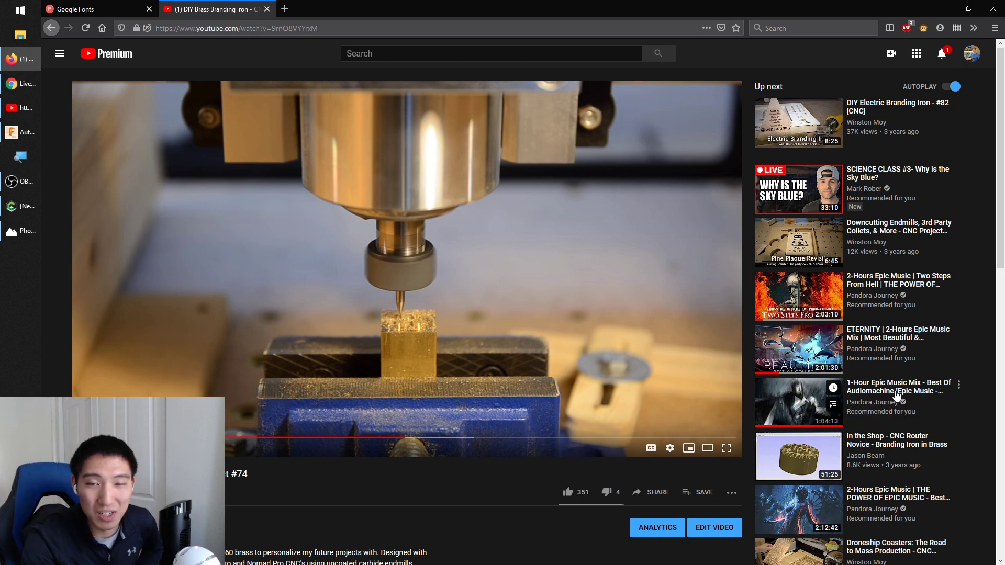
- Open the youtube.com/carbide3d channel and look through its Carbide Office Hours and project series videos
left_click(339, 25)
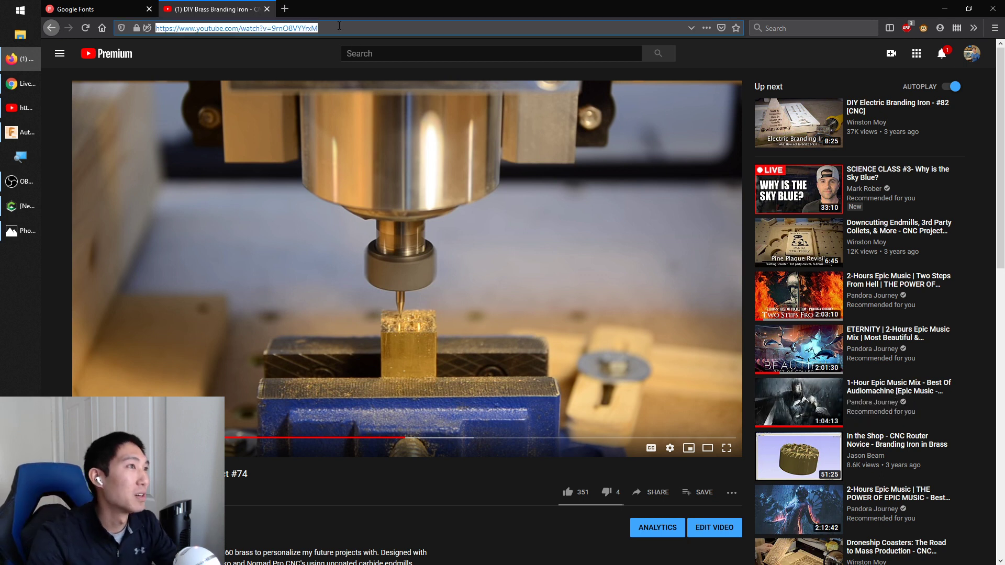
type("carbide3d.com/")
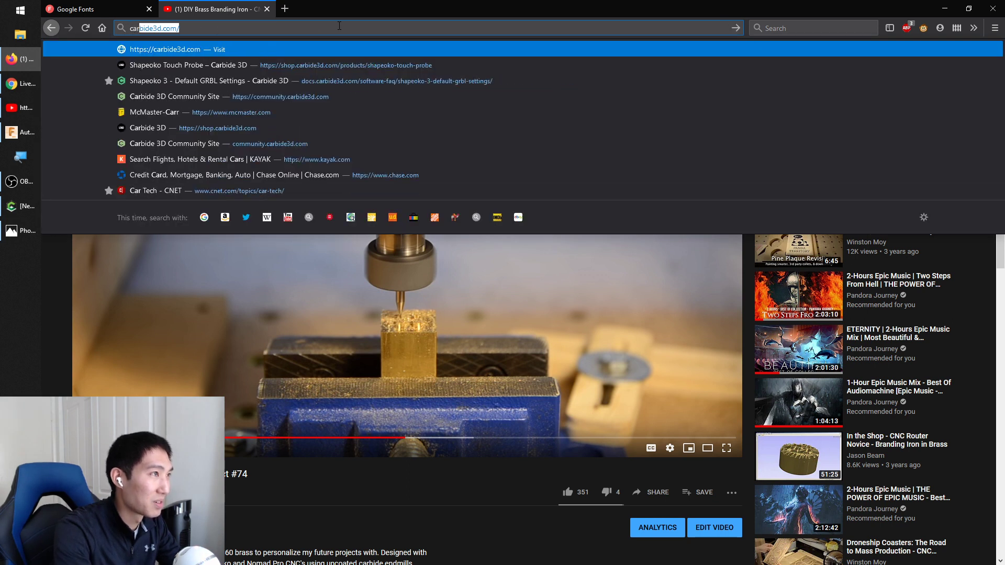
key("ctrl+a")
type("youtube.com/")
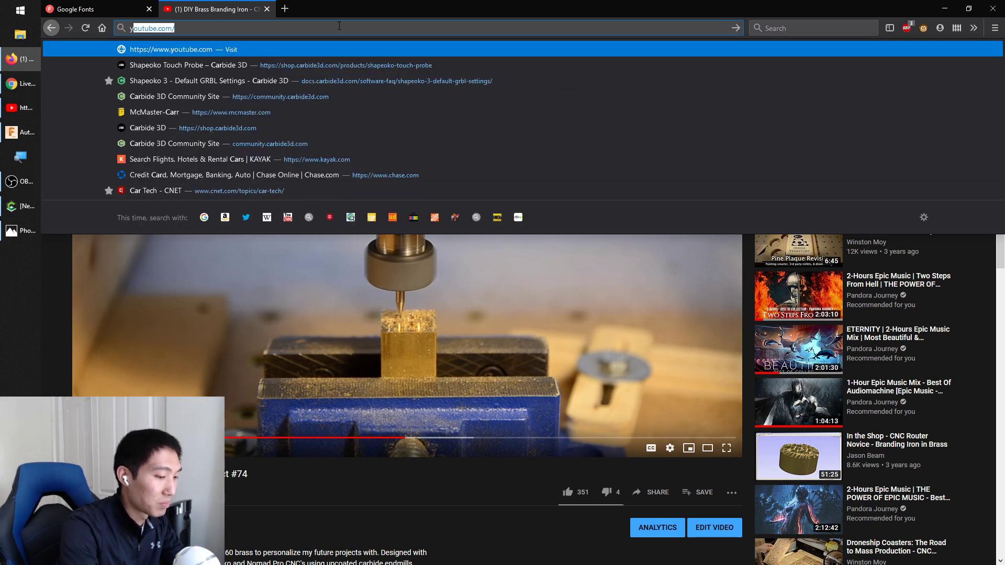
type("carbide3d/")
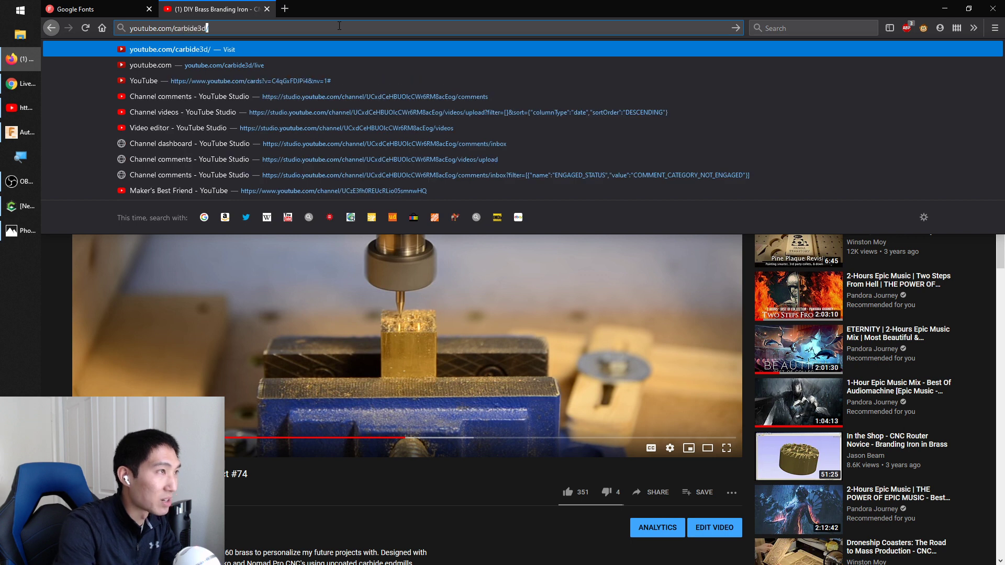
key("Return")
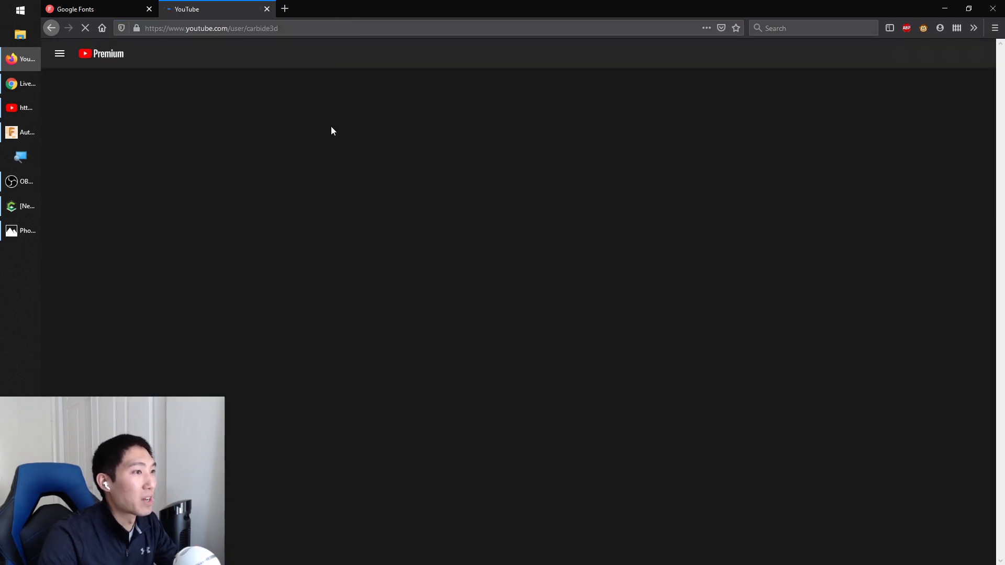
scroll(312, 156, "down", 15)
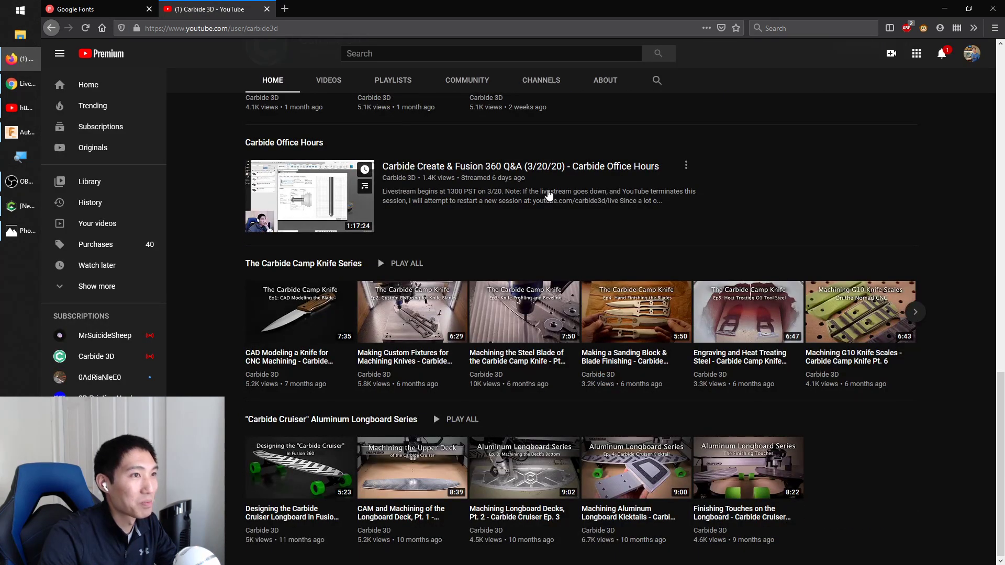
- Return to Fusion 360, look over the simulated 2D Contour1 toolpath across the whole lettering, and close the simulation
left_click(945, 9)
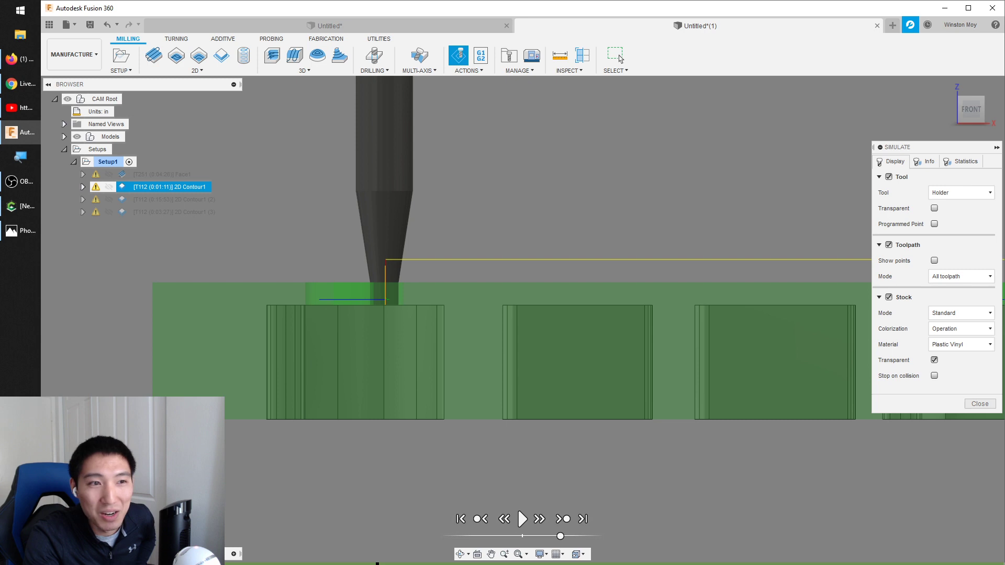
middle_click_drag(607, 152, 528, 182, "shift")
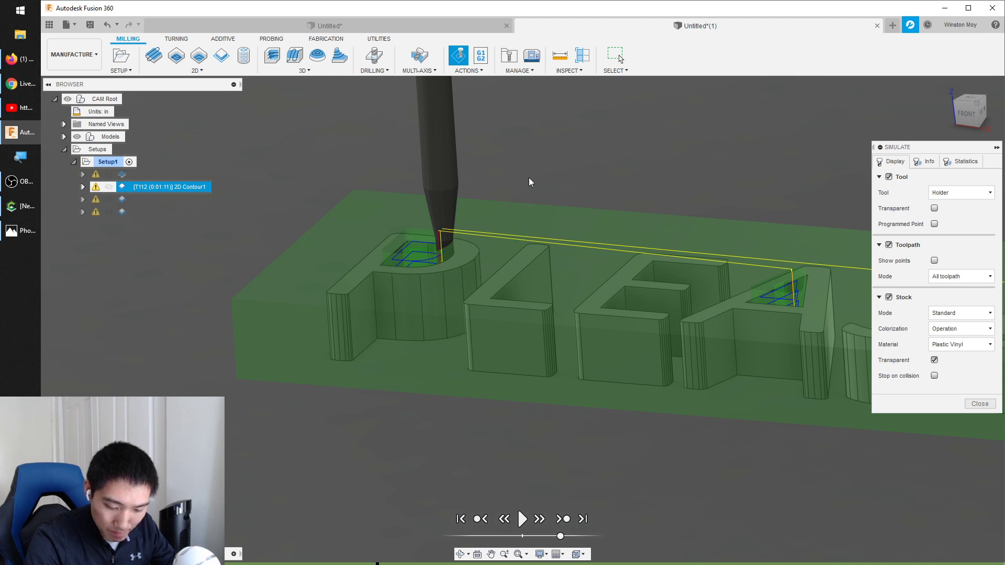
scroll(240, 278, "down", 4)
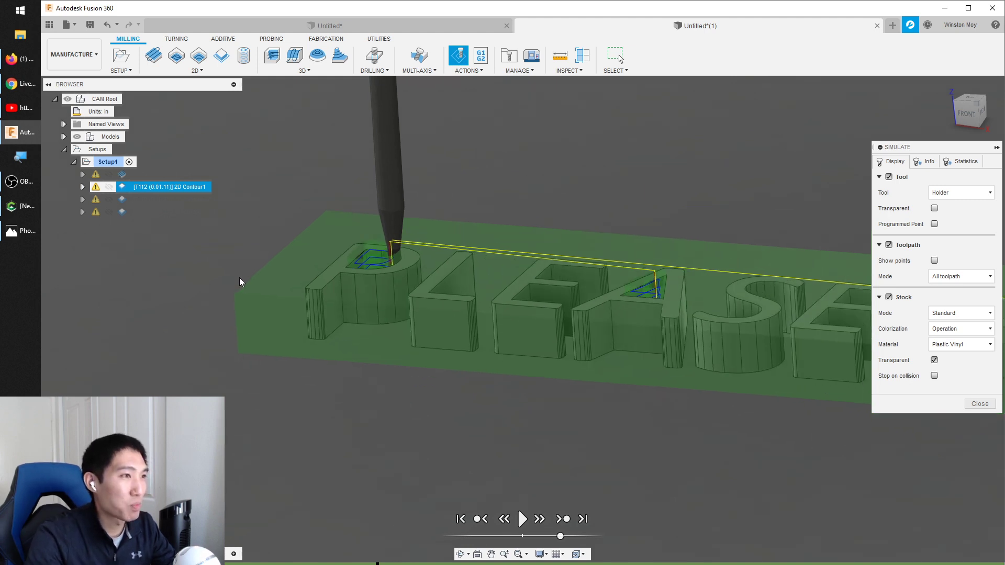
scroll(444, 313, "down", 3)
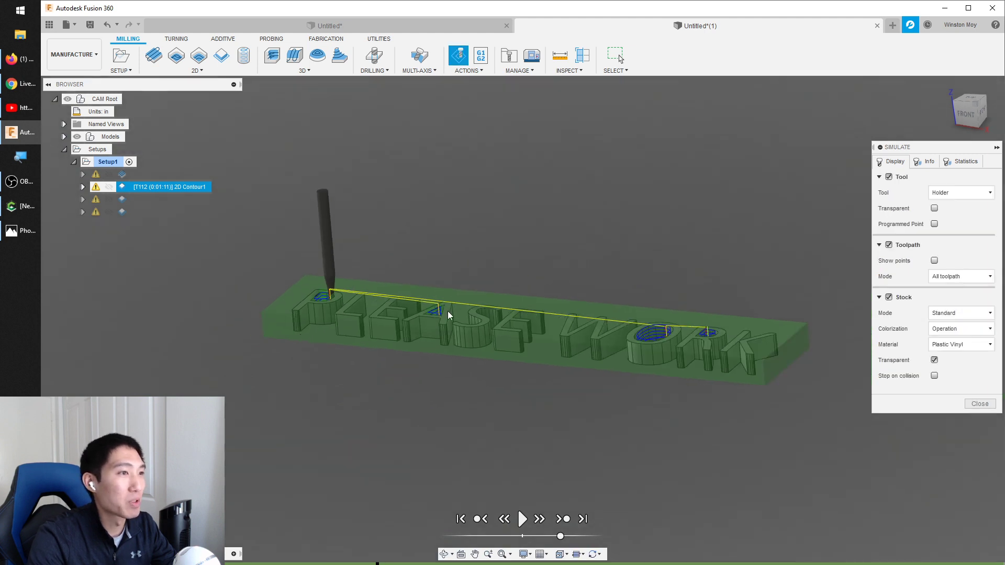
scroll(683, 281, "up", 2)
middle_click_drag(705, 282, 658, 312, "shift")
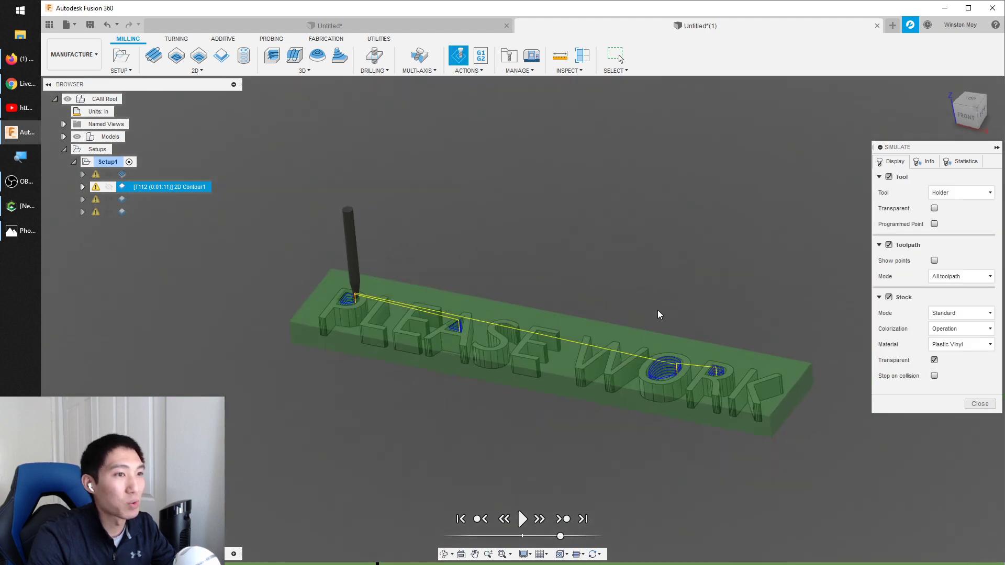
left_click(968, 405)
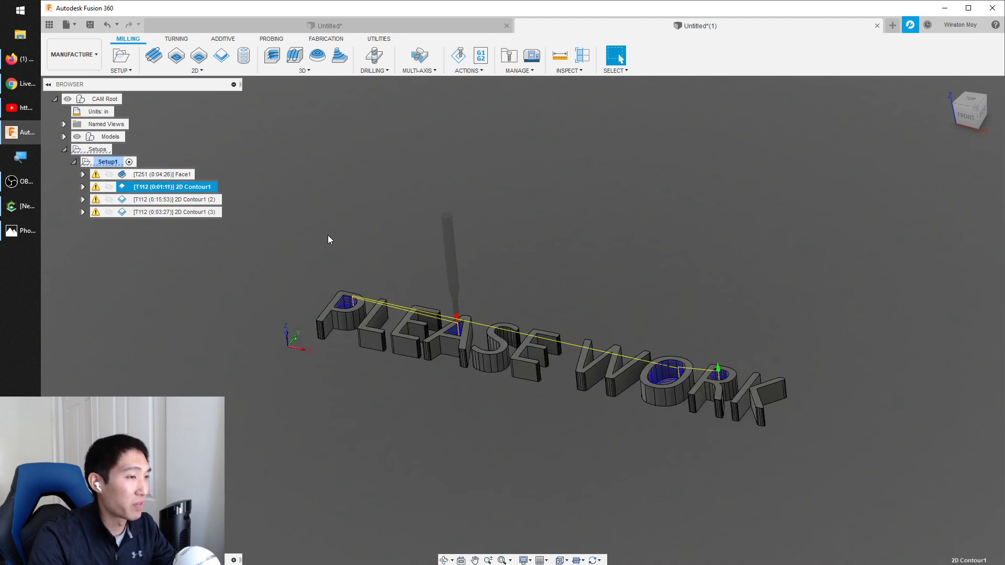
middle_click_drag(346, 243, 343, 229, "shift")
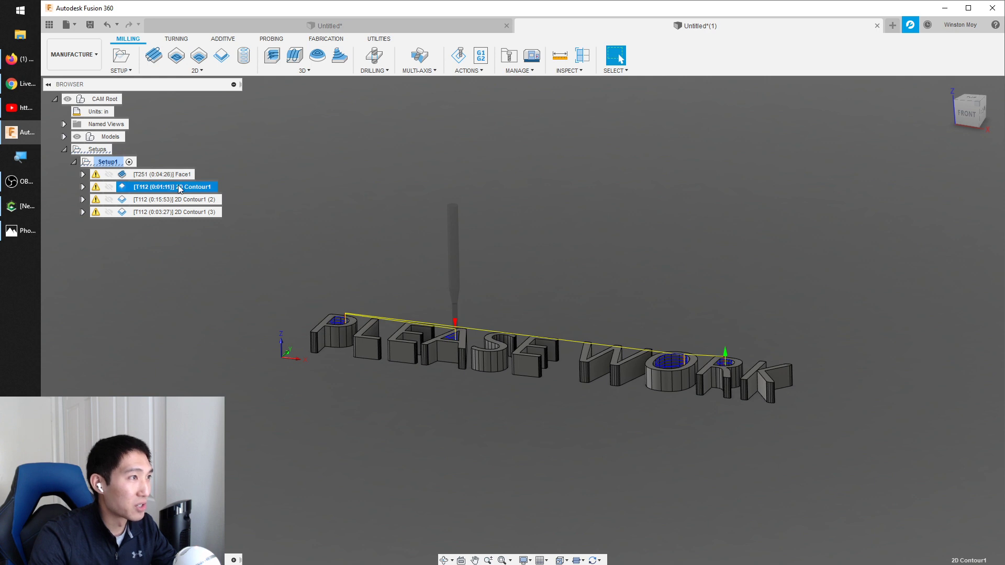
left_click(331, 215)
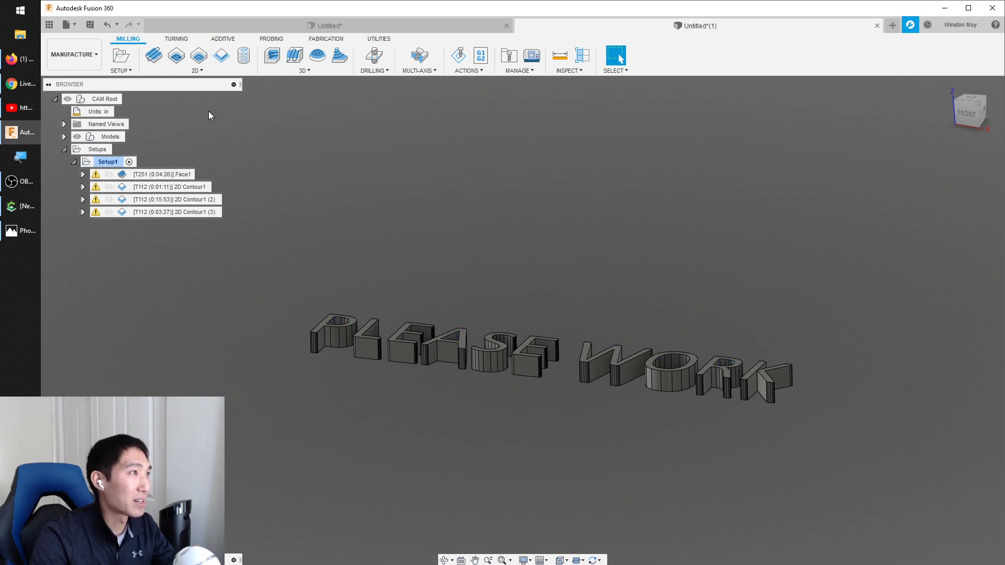
- Open the Fake Heatsink design from the Heatsink project in the saved project data
left_click(50, 25)
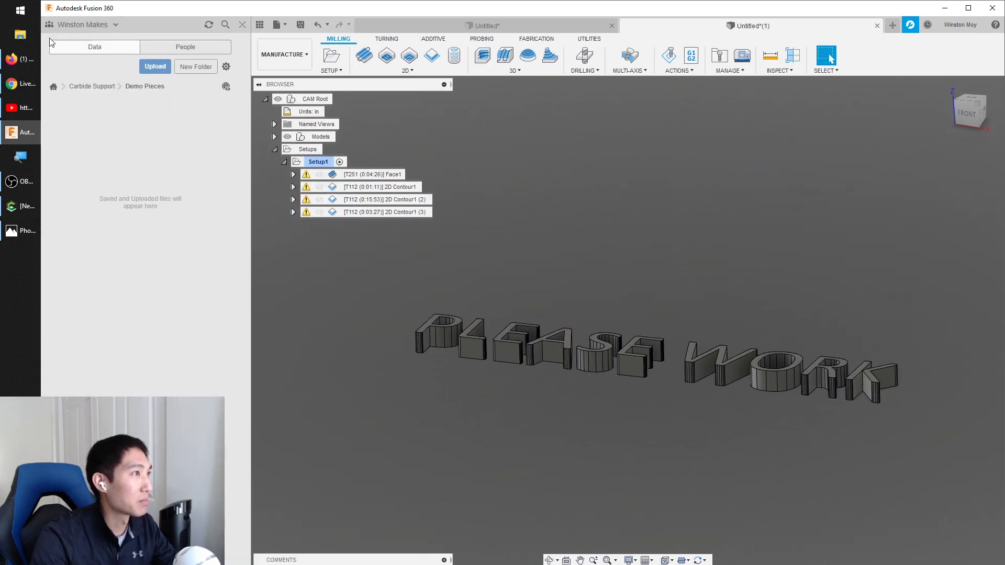
left_click(59, 87)
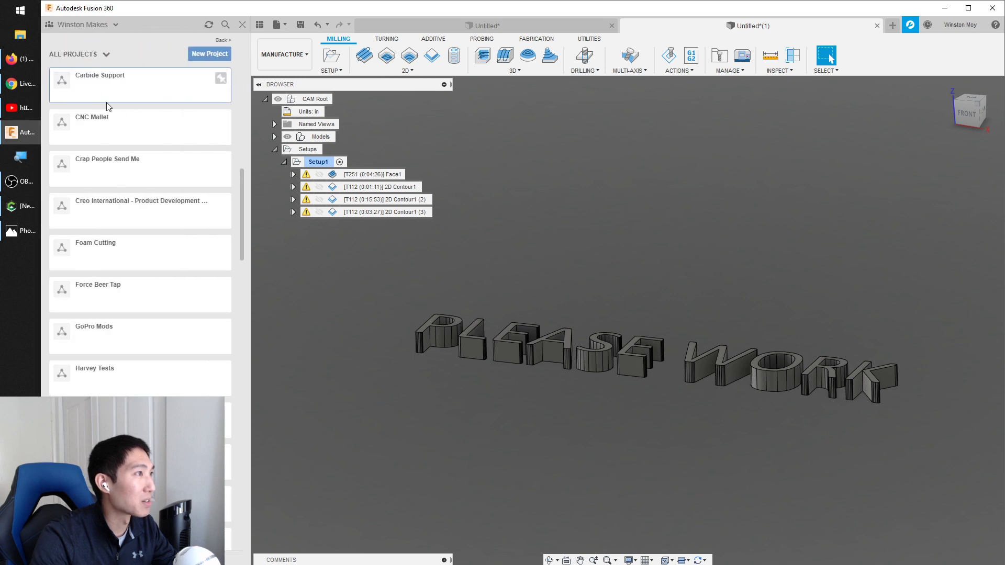
scroll(233, 215, "up", 5)
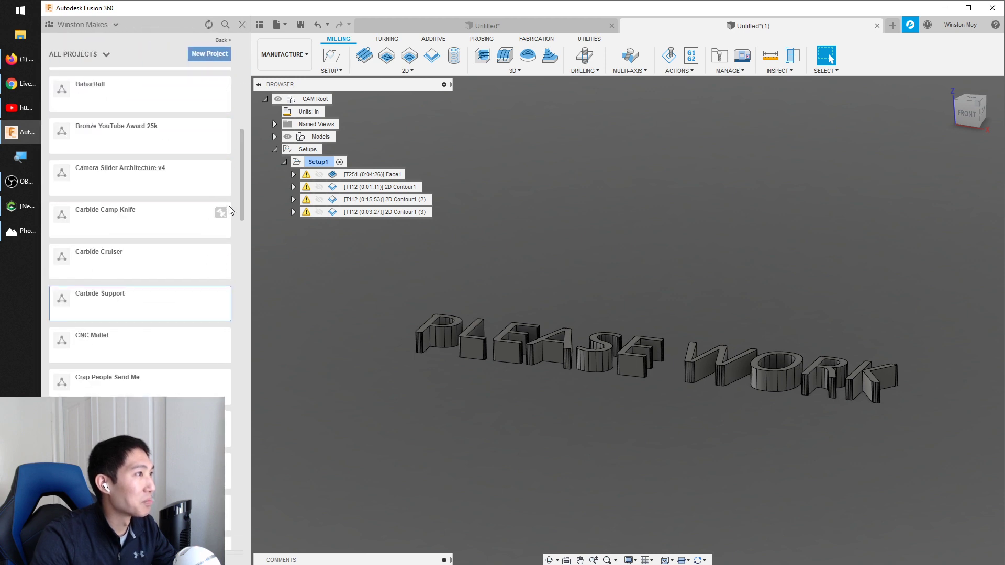
scroll(258, 192, "down", 2)
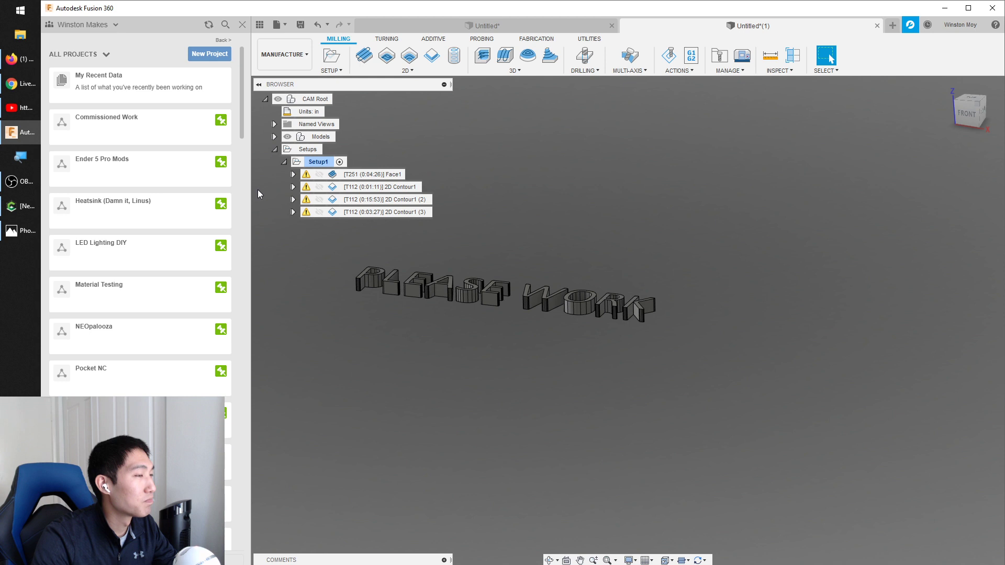
left_click(119, 212)
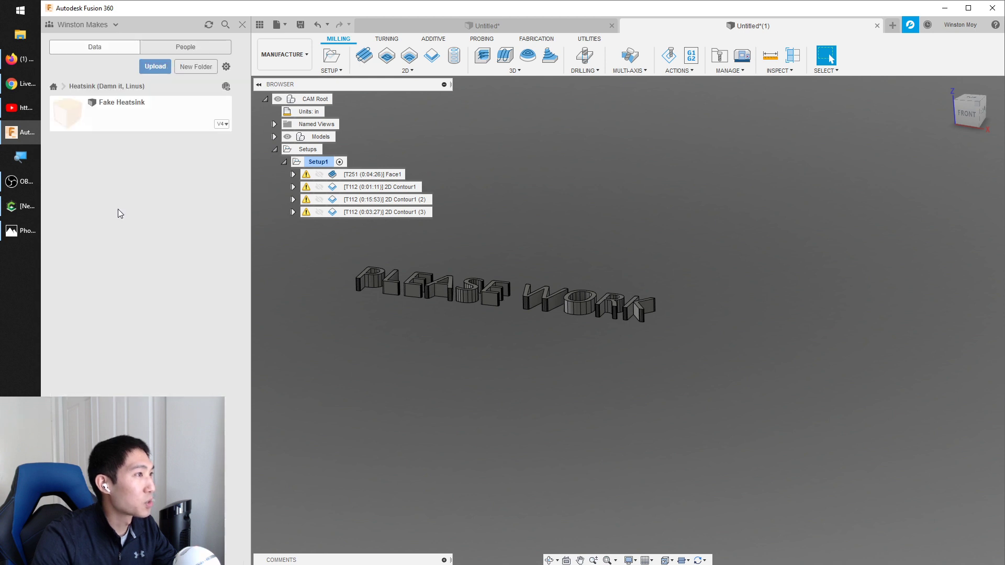
double_click(151, 116)
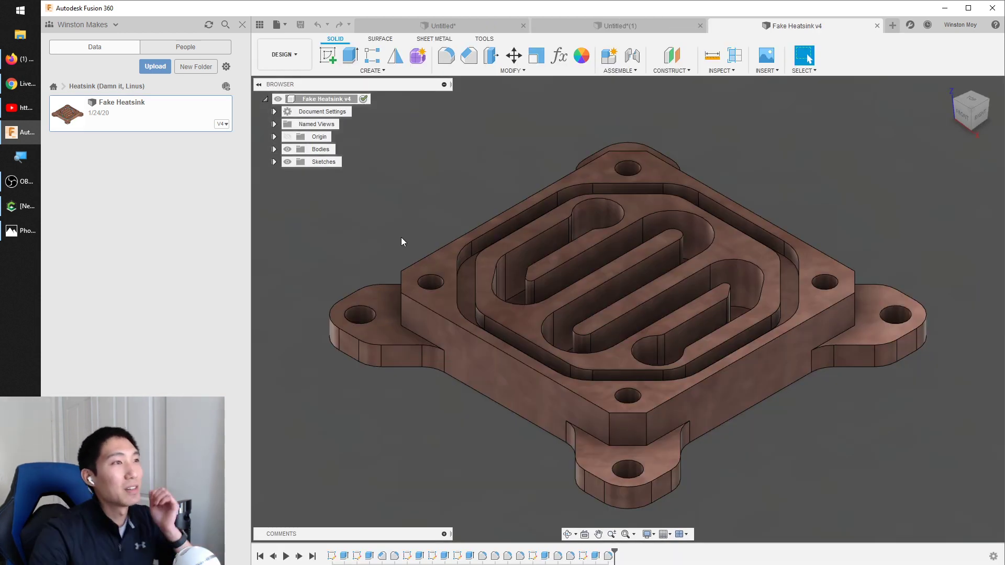
- Switch the heatsink to the Manufacture workspace and create a milling setup with the default stock and origin
left_click(301, 53)
left_click(301, 171)
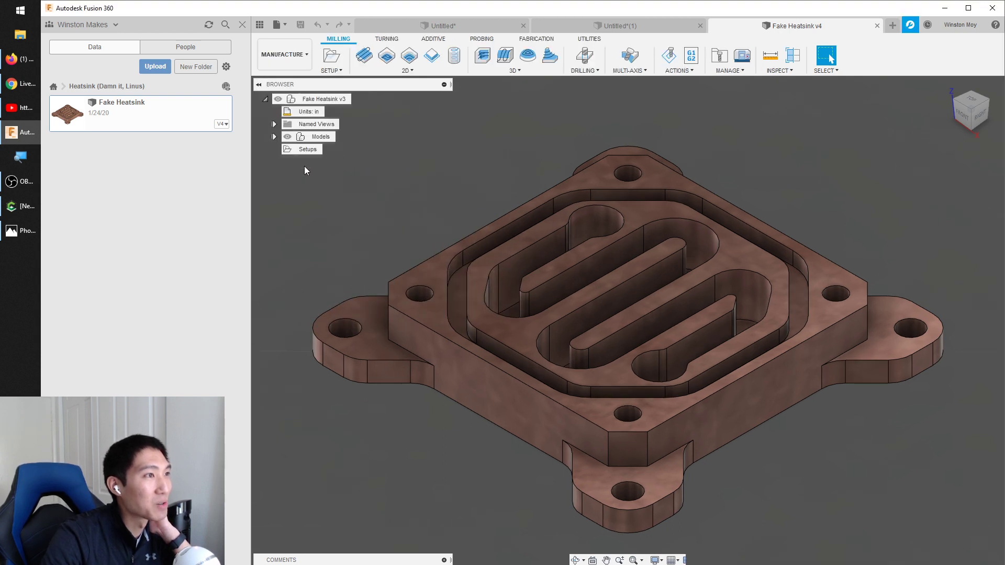
left_click(333, 57)
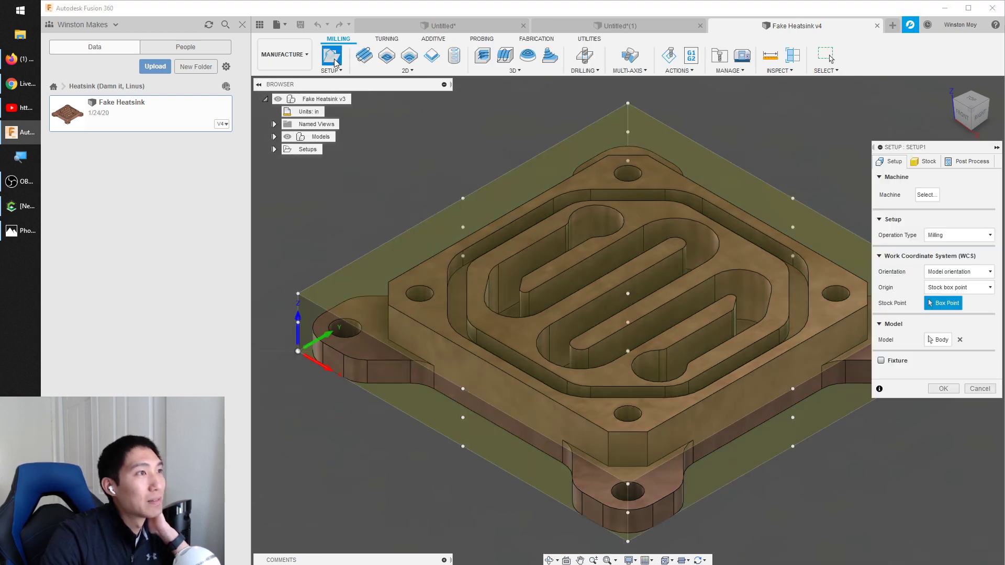
scroll(407, 317, "down", 5)
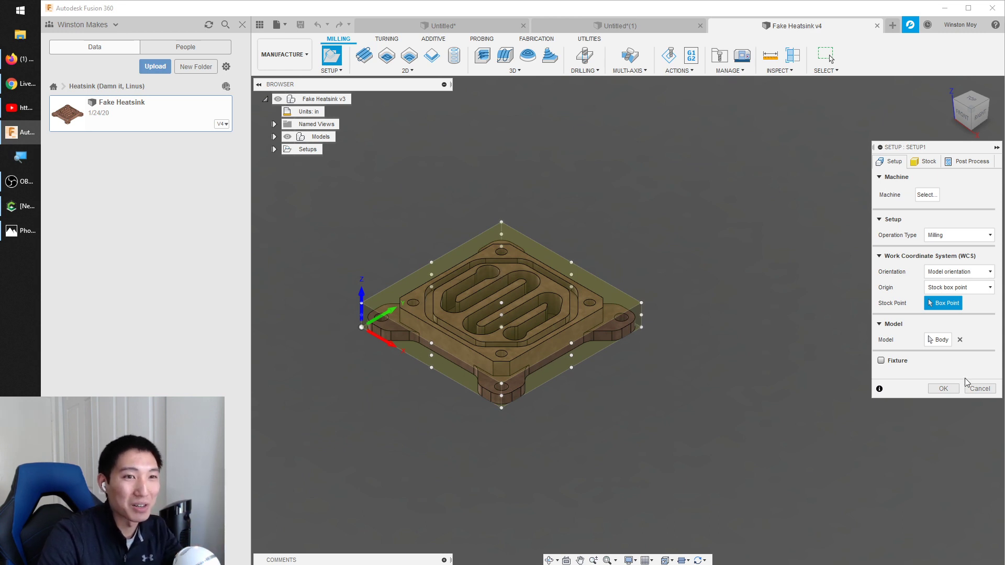
left_click(943, 388)
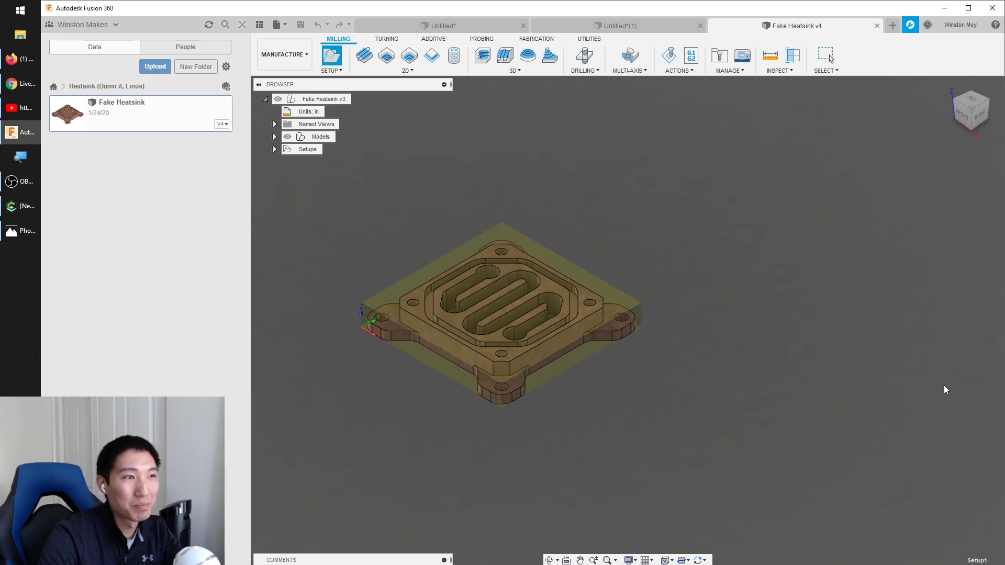
- Create a 3D Adaptive toolpath on the heatsink using the #102 1/8" flat end mill from the C3D S3 Alum library
left_click(484, 57)
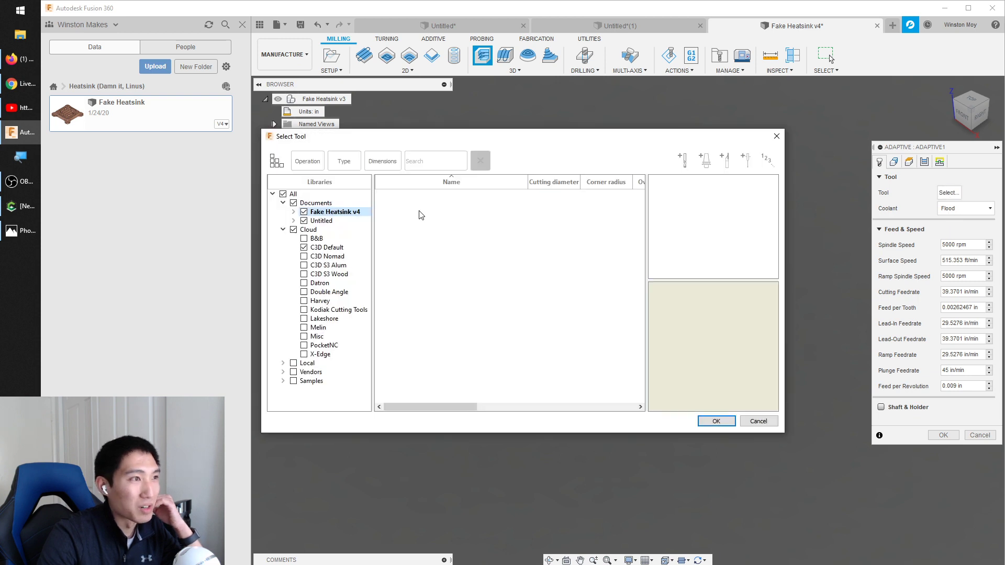
left_click(326, 267)
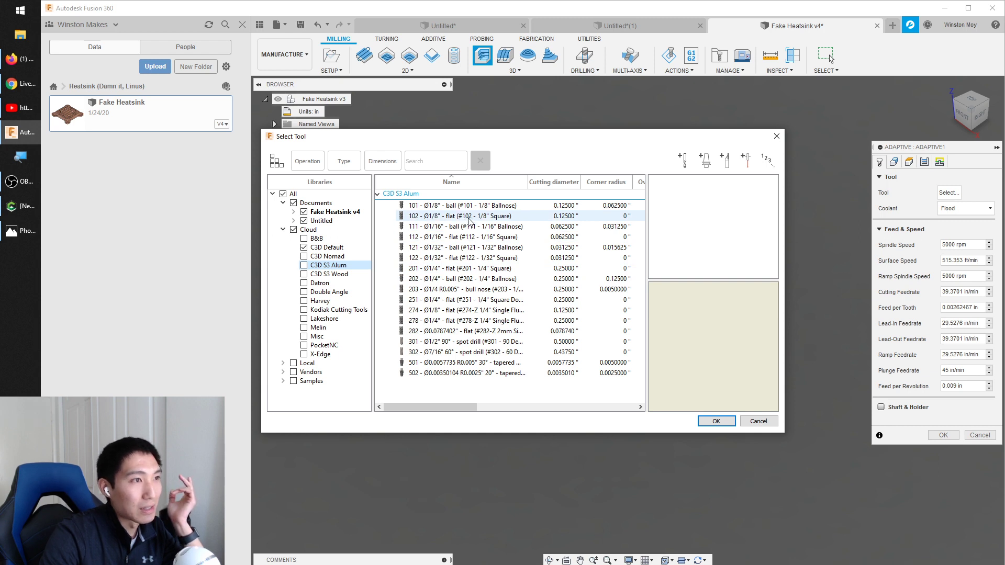
left_click(469, 220)
left_click(713, 421)
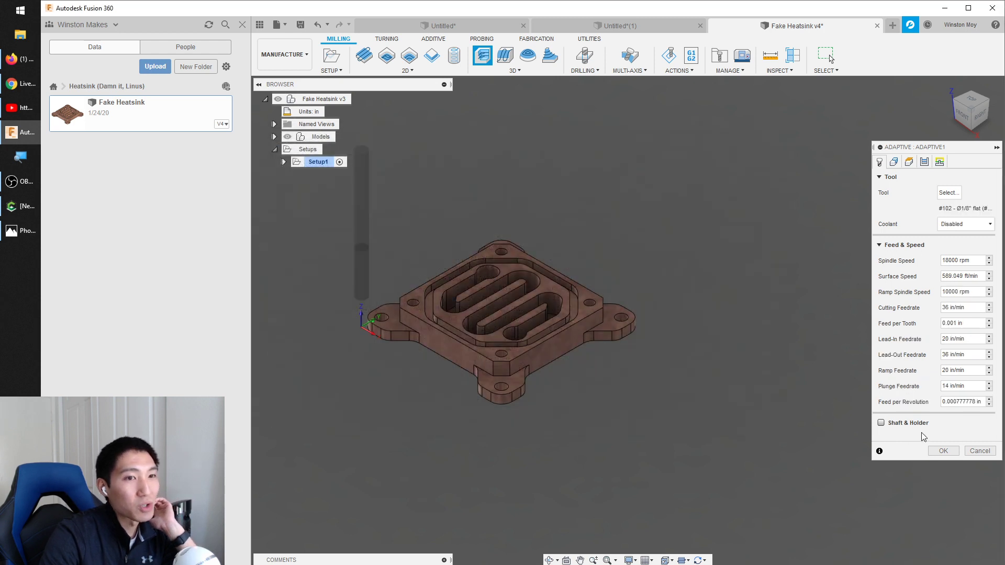
left_click(924, 162)
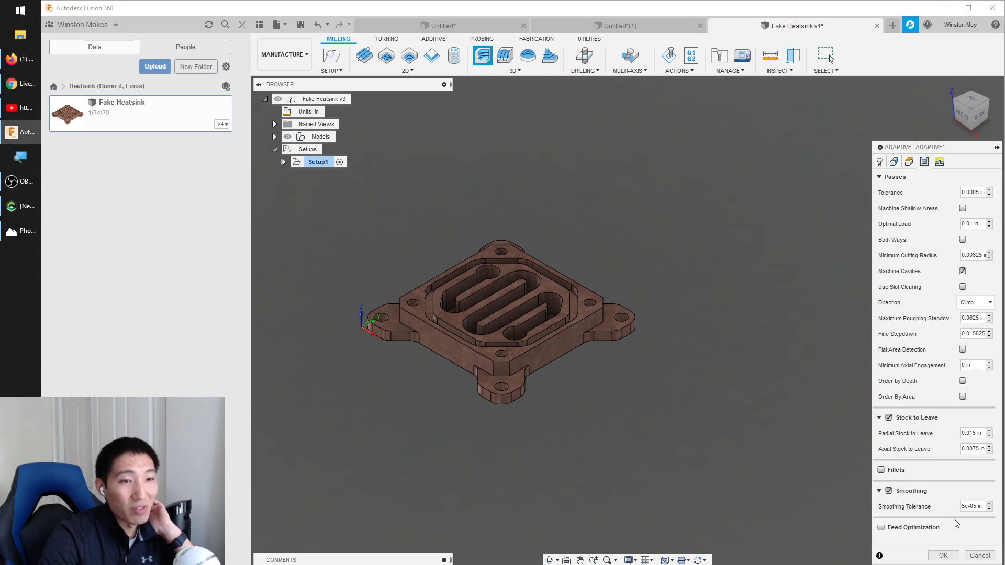
left_click(944, 555)
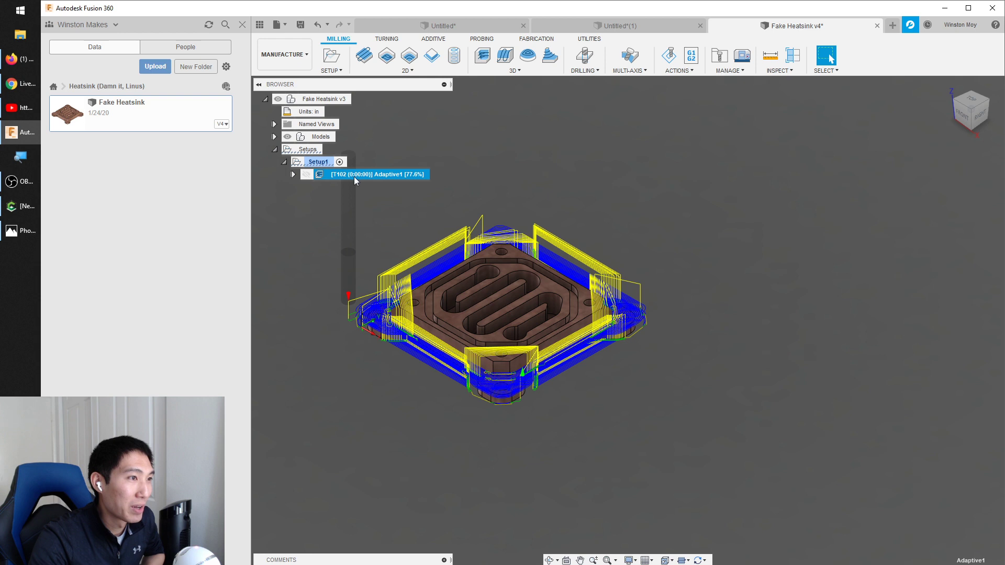
- Review the heatsink's adaptive toolpath from above and set the setup's stock side offset to 1 in
middle_click_drag(527, 184, 568, 251, "shift")
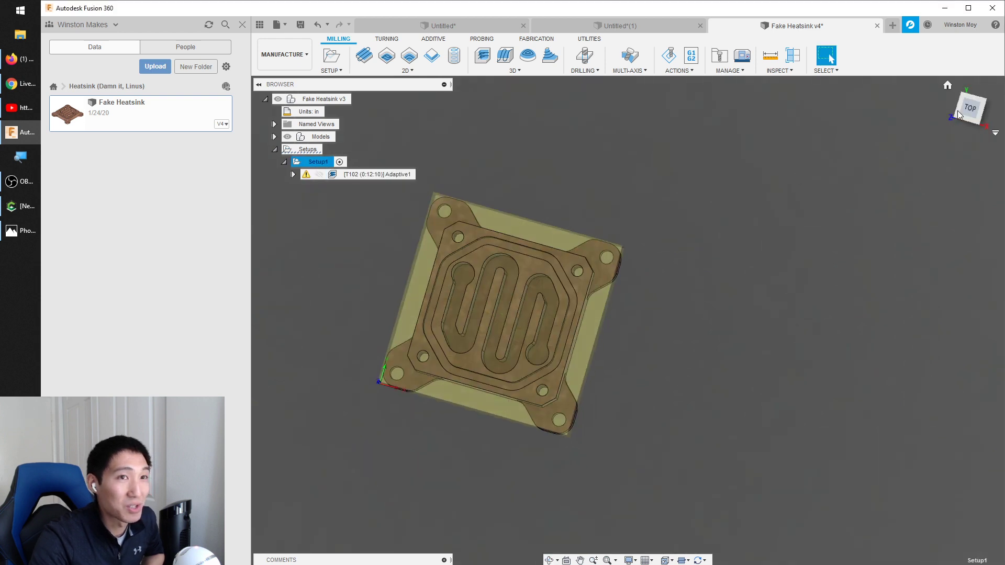
left_click(970, 109)
left_click(366, 174)
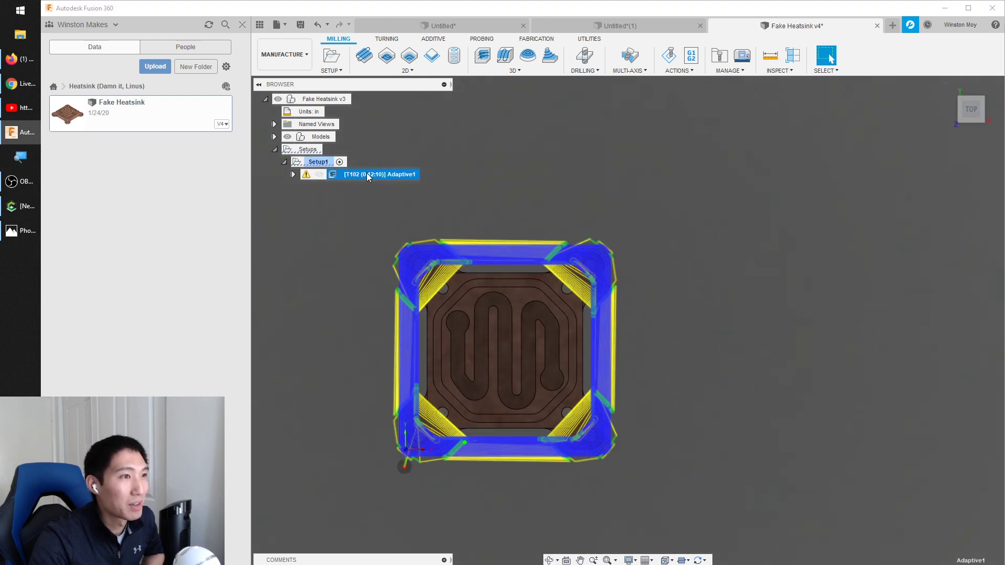
left_click(670, 225)
middle_click_drag(425, 238, 362, 181, "shift")
left_click(318, 162)
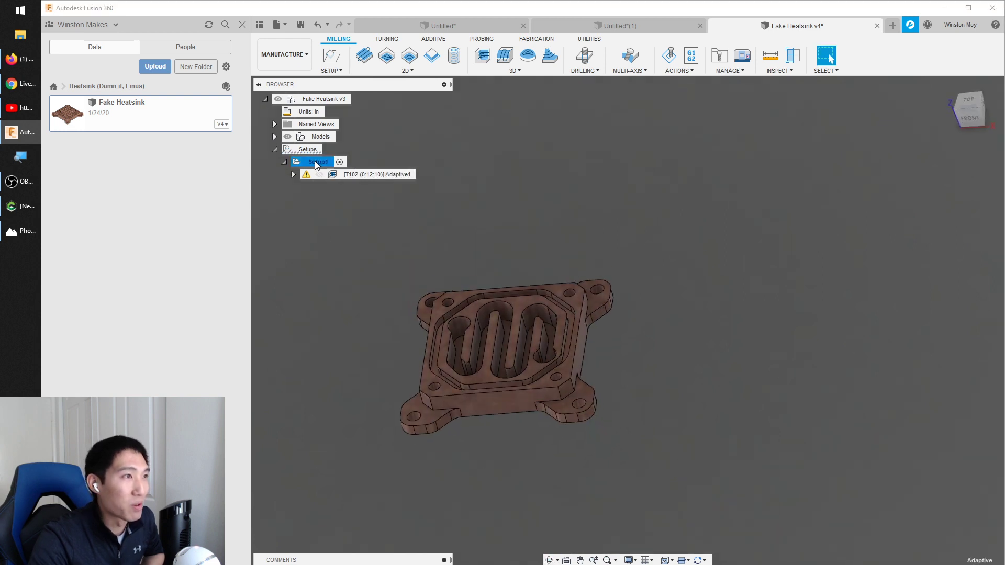
right_click(318, 162)
left_click(353, 167)
left_click(926, 161)
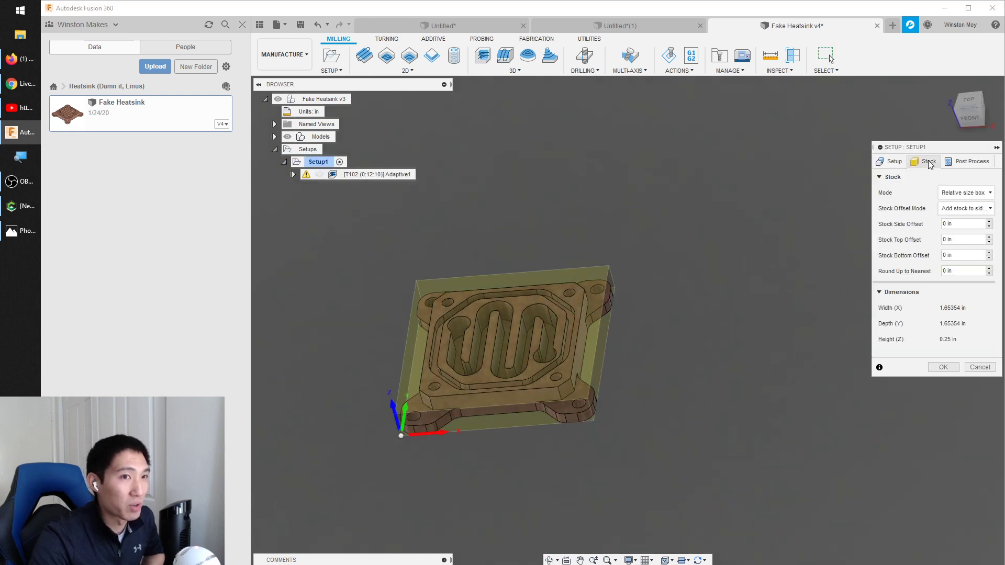
left_click(950, 224)
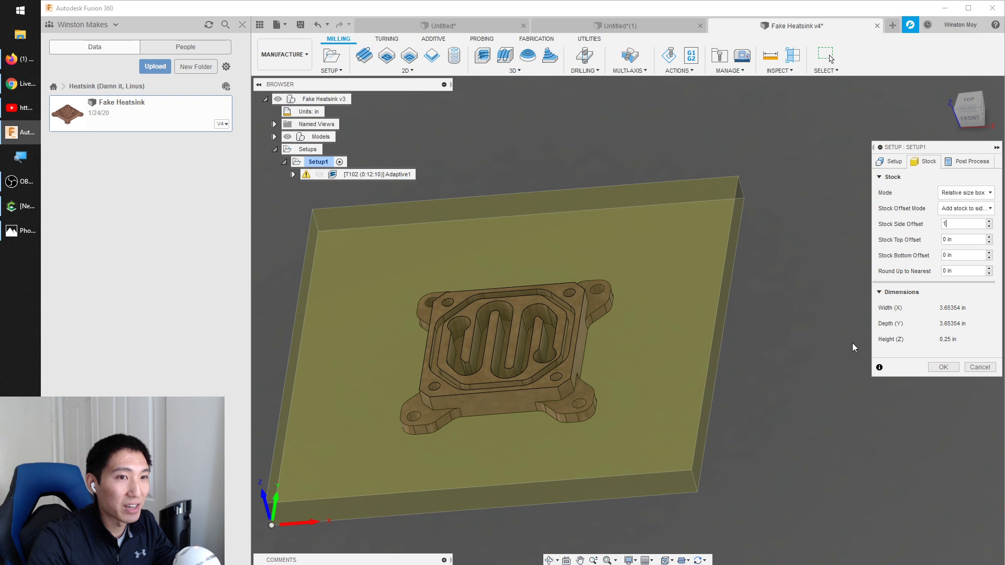
left_click(943, 367)
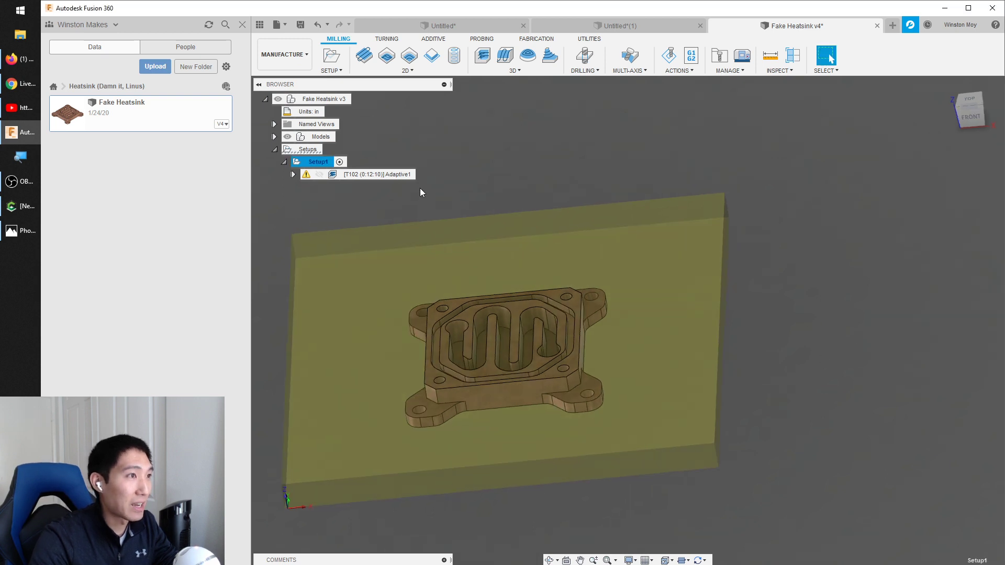
- Regenerate the heatsink's adaptive toolpath for the oversized stock and inspect the cuts from several angles
left_click(397, 177)
key("ctrl+g")
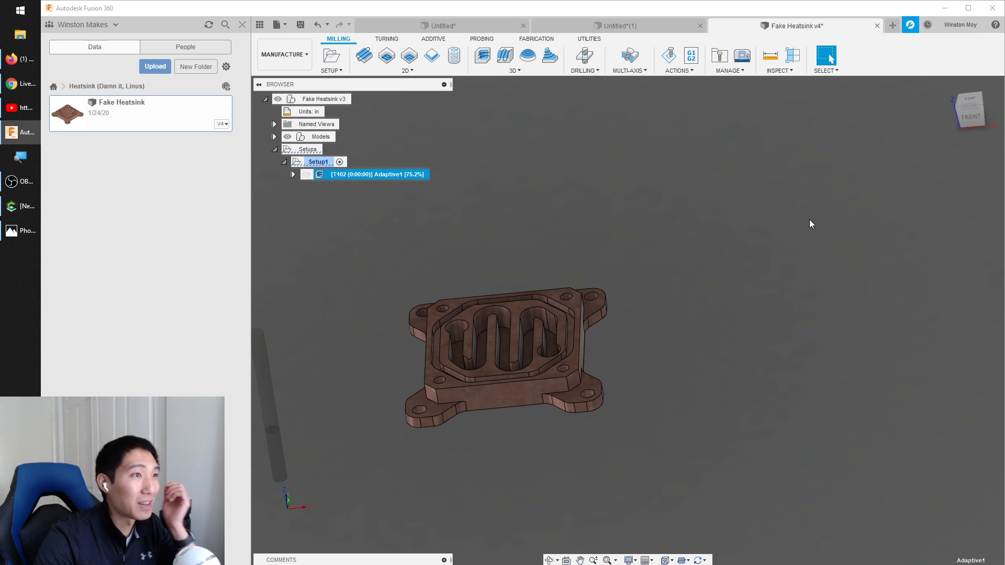
scroll(788, 212, "down", 2)
left_click(948, 85)
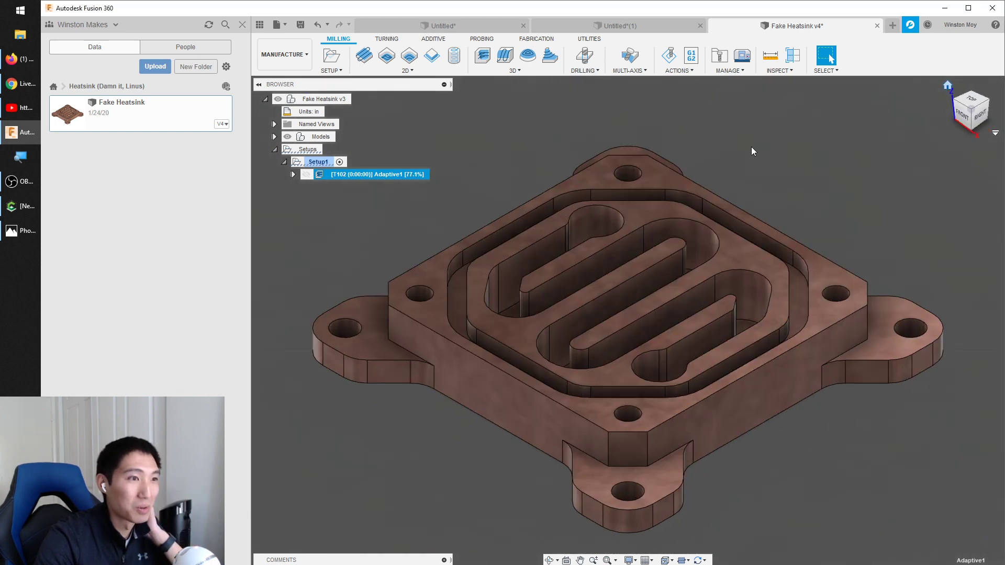
scroll(601, 301, "up", 3)
scroll(600, 300, "down", 6)
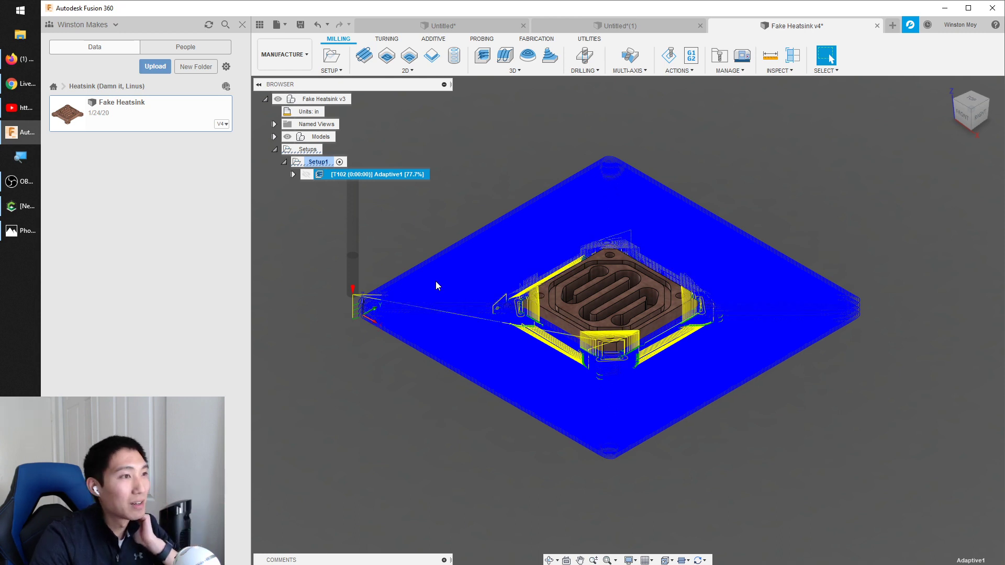
middle_click_drag(415, 253, 417, 220, "shift")
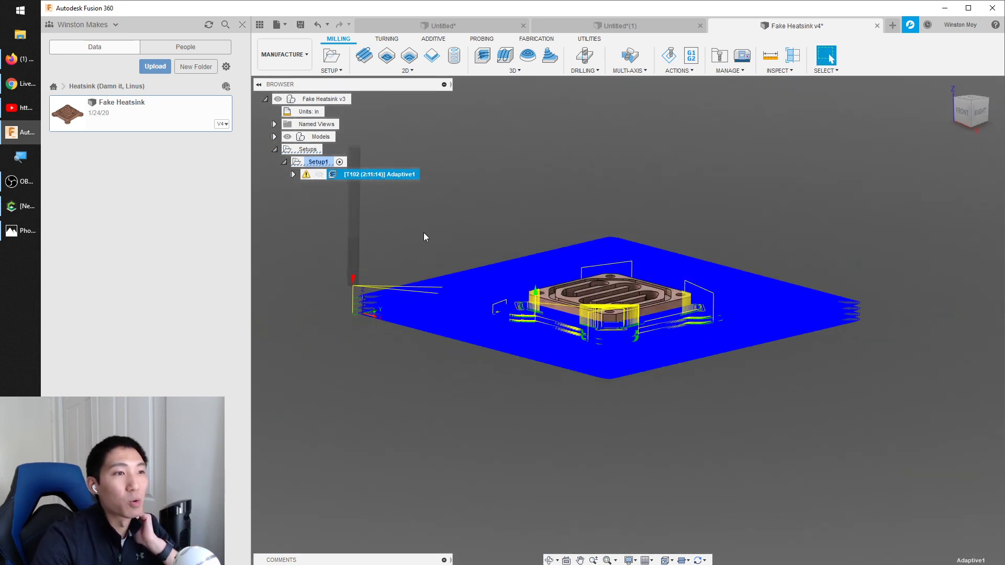
left_click(454, 238)
middle_click_drag(437, 202, 476, 218, "shift")
- Examine the setup's oversized stock block around the heatsink from above and at an angle
left_click(337, 169)
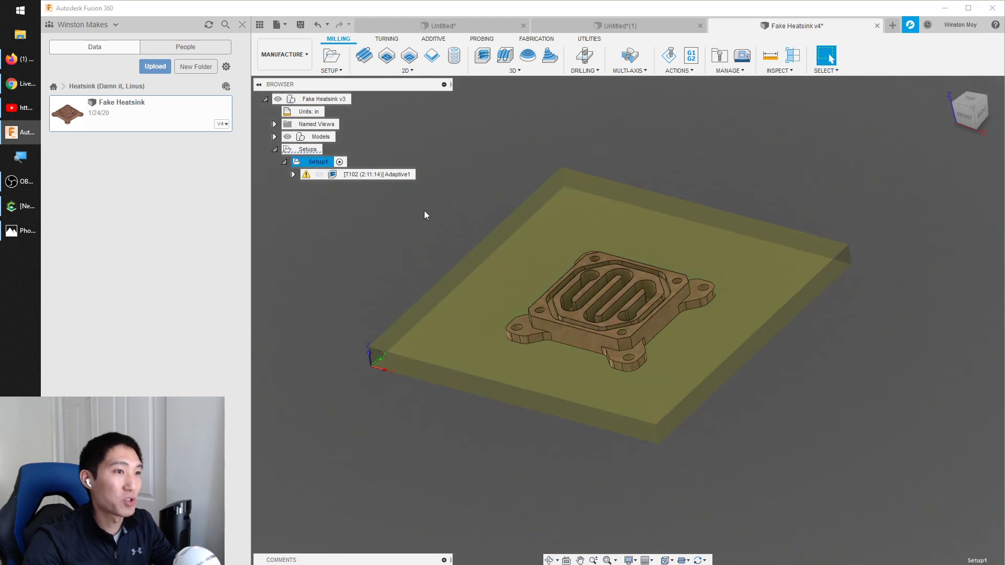
middle_click_drag(470, 214, 470, 236, "shift")
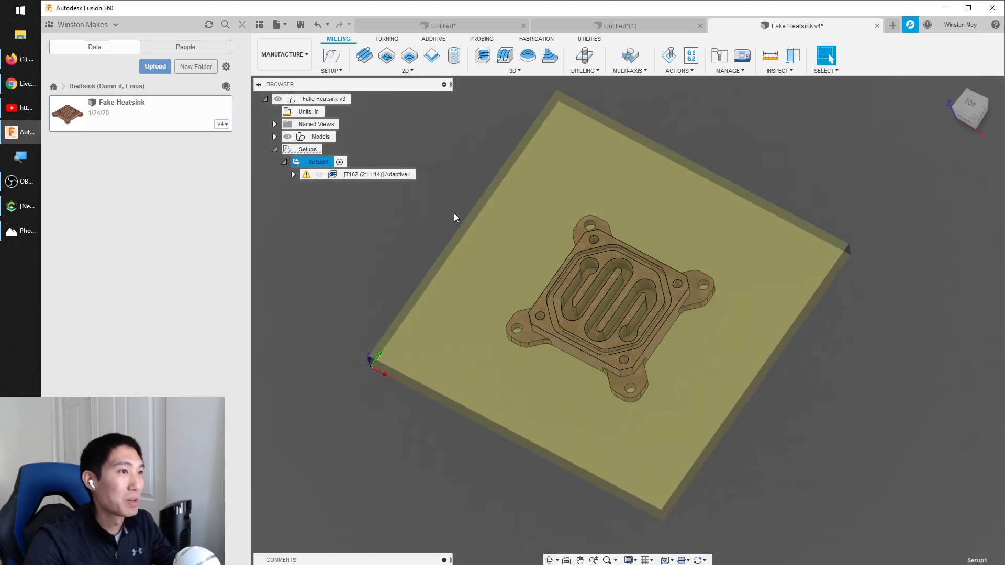
left_click(432, 219)
middle_click_drag(512, 253, 488, 283, "shift")
left_click(320, 169)
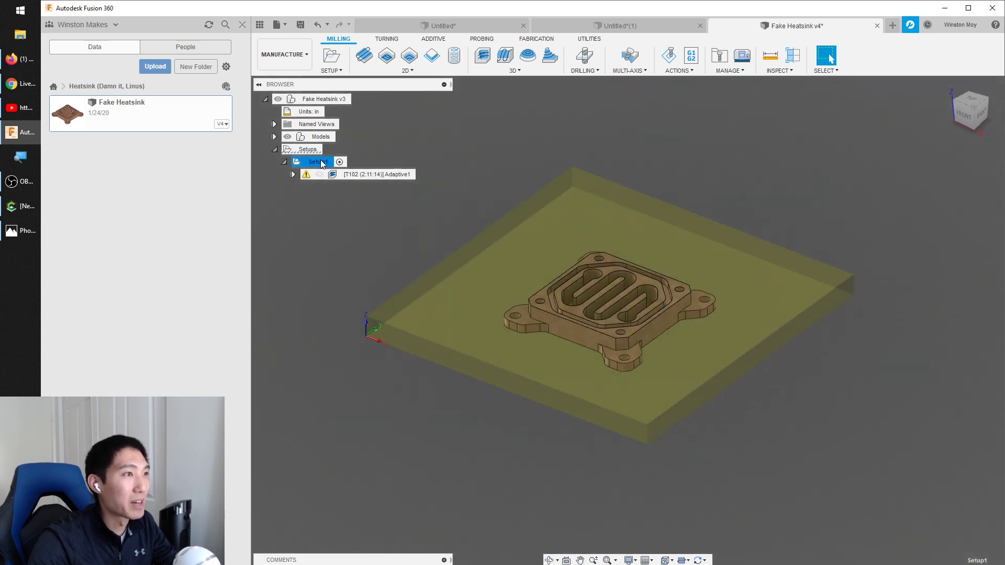
- Undo the last toolpath generation and show the previous adaptive toolpath around the heatsink
left_click(317, 25)
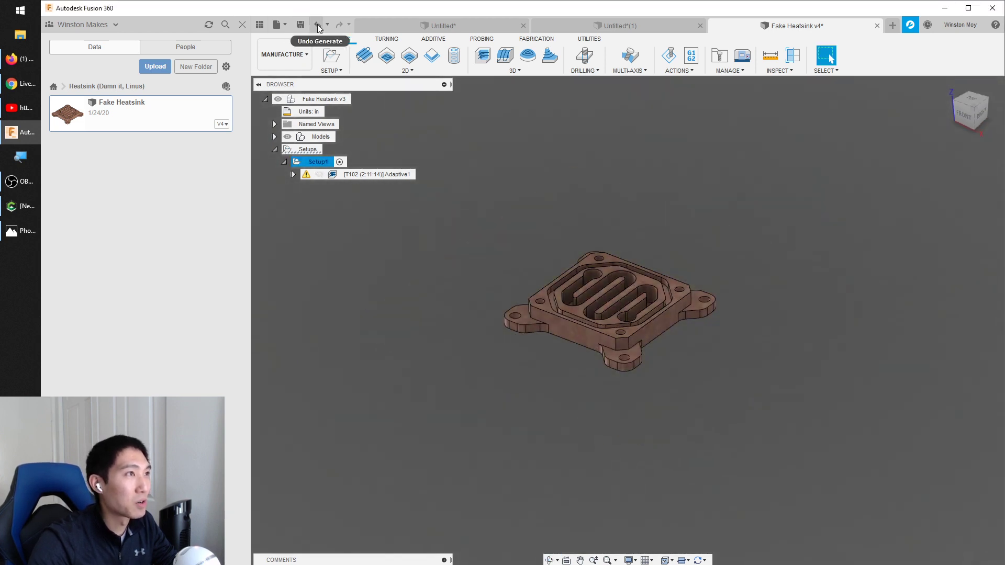
left_click(361, 175)
middle_click_drag(518, 246, 531, 187, "shift")
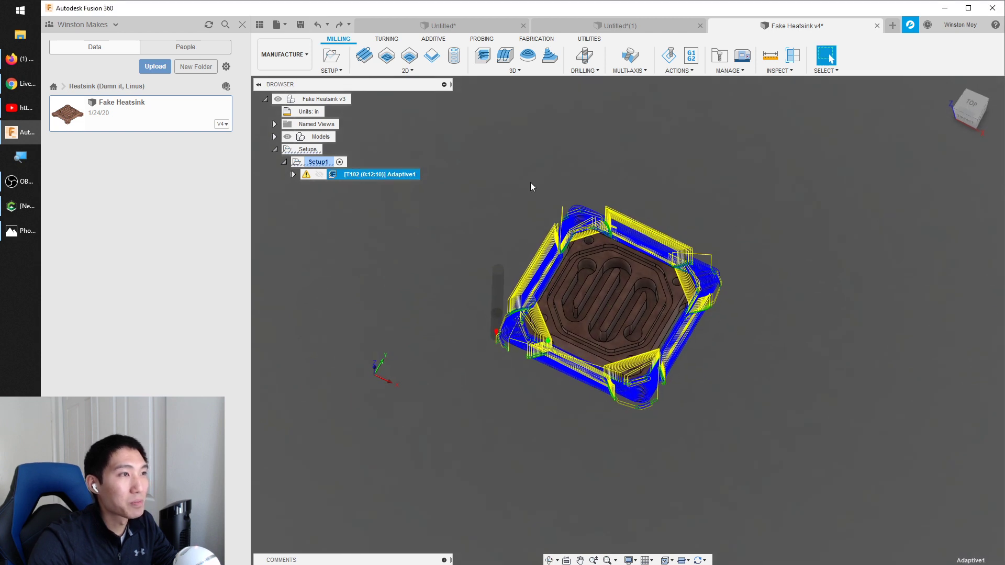
- Edit the milling setup to a stock side offset of 0 in and view the heatsink from the top
left_click(317, 162)
right_click(320, 162)
left_click(353, 168)
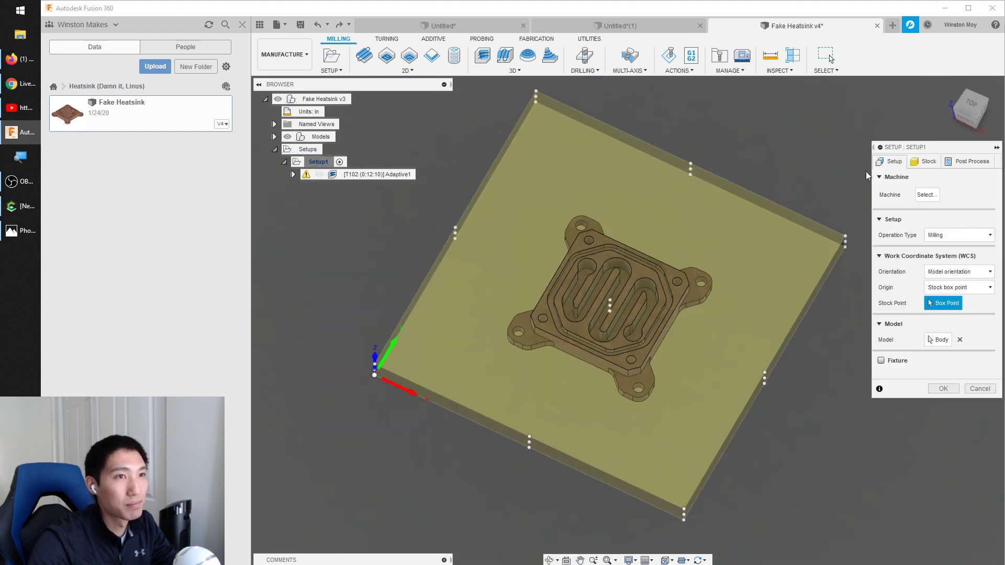
left_click(925, 161)
type("0")
key("Return")
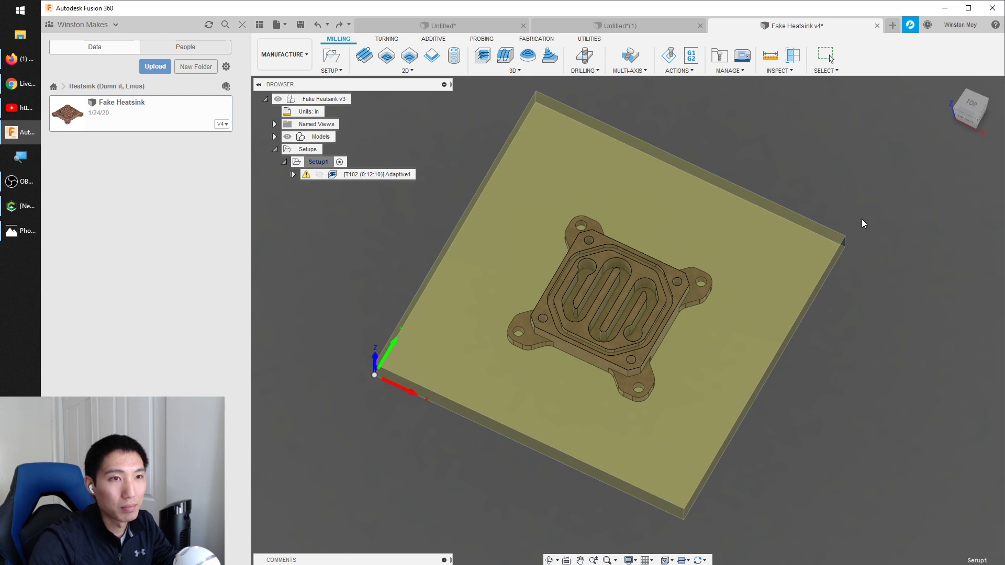
left_click(975, 106)
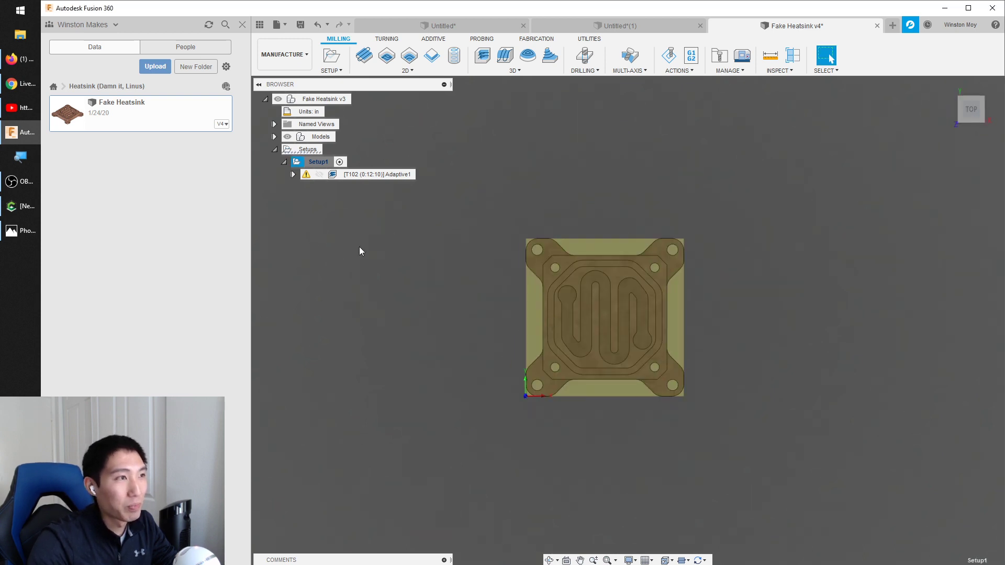
- Examine the adaptive toolpath around the heatsink's corners and compare it with the tight-fitting stock
left_click(372, 174)
scroll(602, 393, "up", 5)
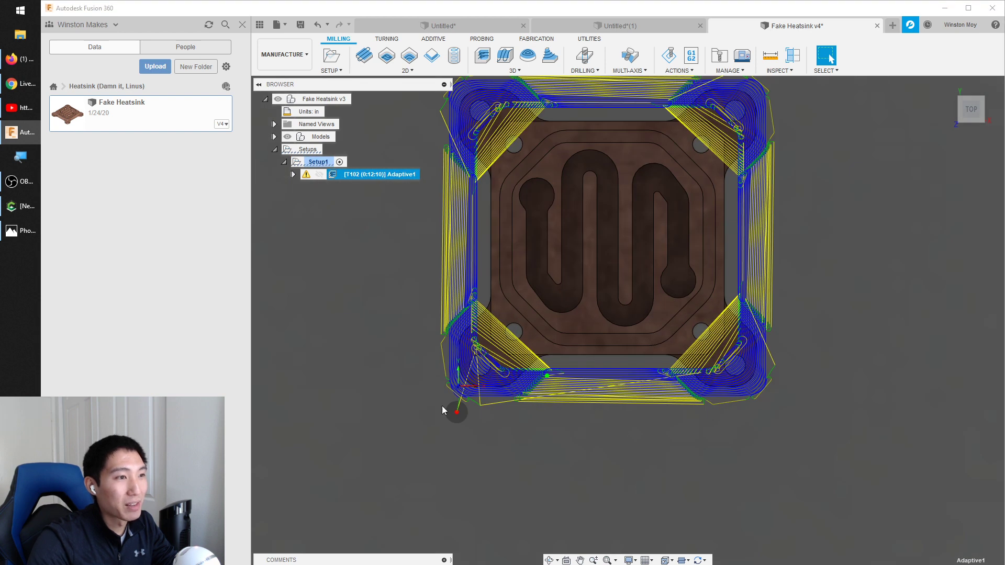
middle_click_drag(423, 430, 417, 412, "shift")
middle_click_drag(475, 393, 445, 366, "shift")
left_click(461, 355)
left_click(318, 162)
scroll(422, 208, "down", 3)
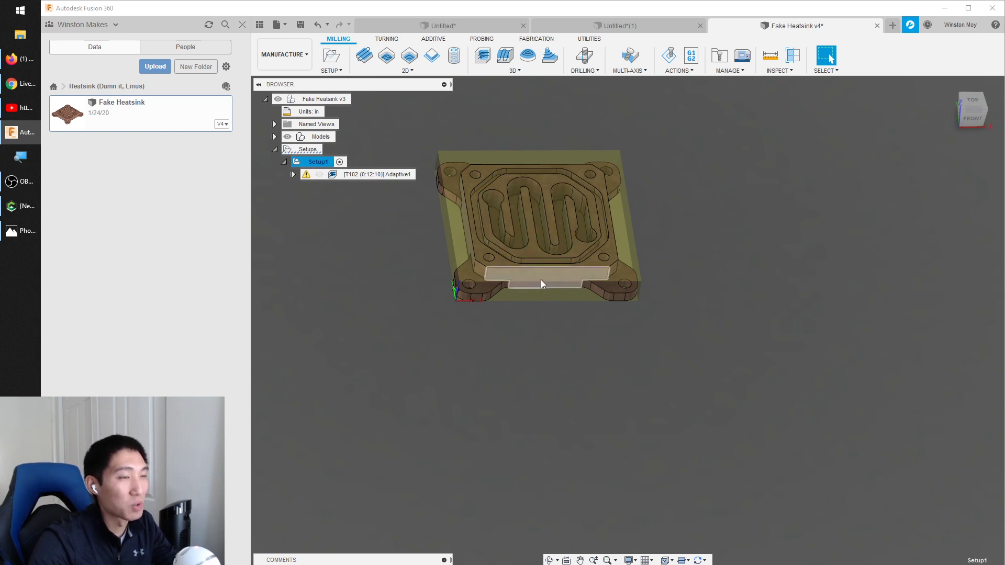
middle_click_drag(564, 290, 564, 273, "shift")
- Set the milling setup's stock side offset to 1 in
right_click(318, 164)
left_click(343, 174)
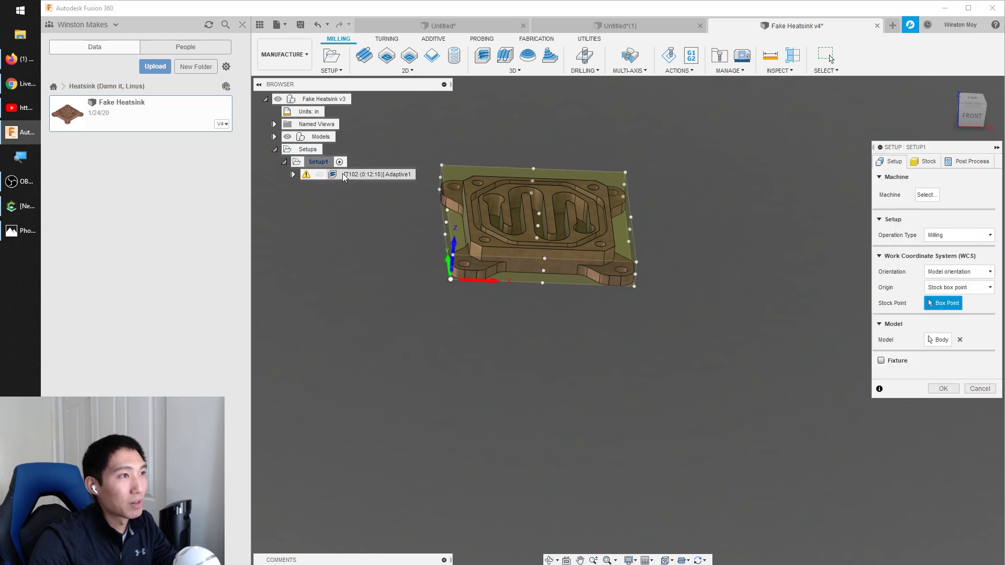
left_click(924, 161)
left_click(935, 222)
type("0")
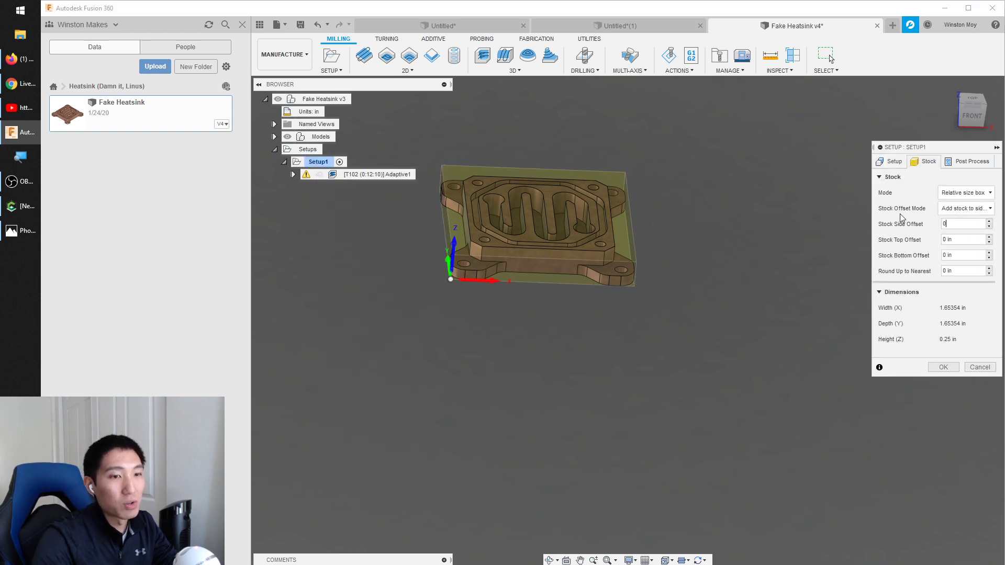
type("1")
key("Return")
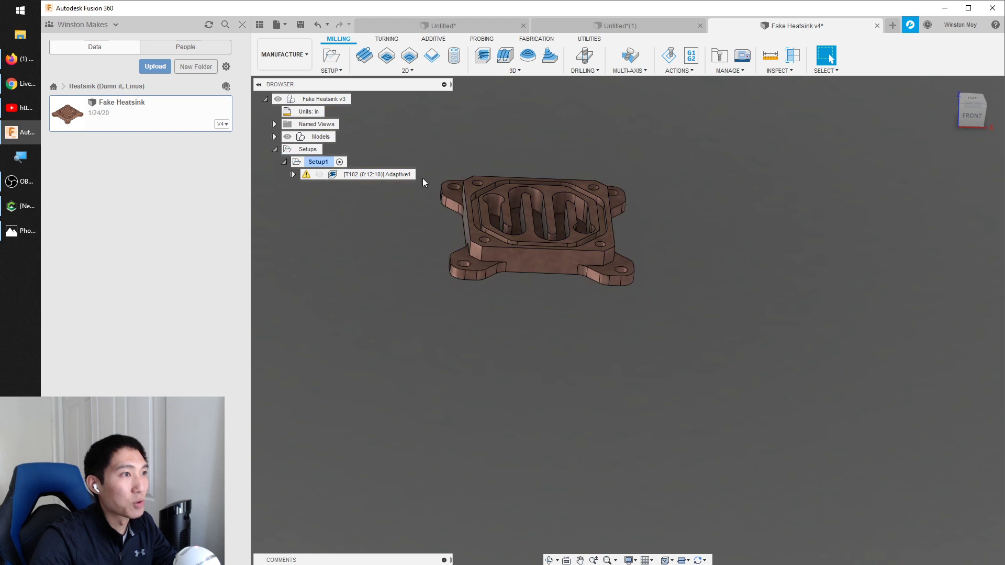
- Edit the adaptive operation to use a Silhouette machining boundary with the tool outside the boundary, and recalculate it
left_click(379, 175)
right_click(381, 176)
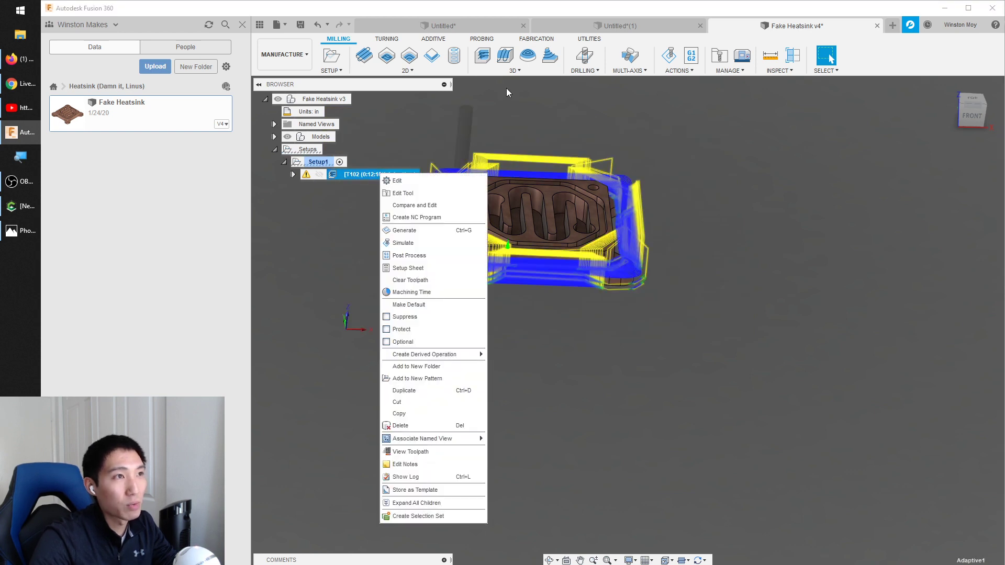
left_click(397, 180)
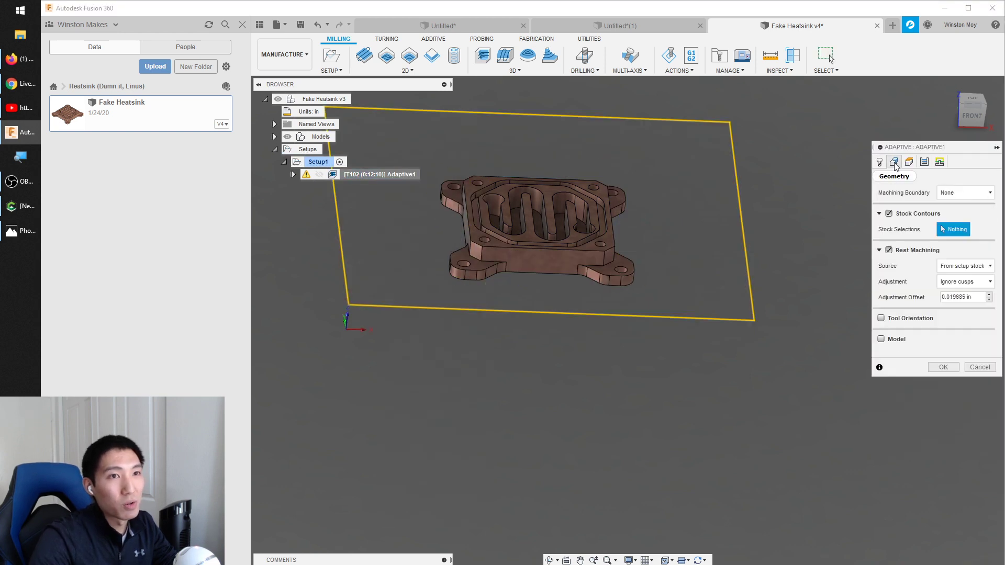
left_click(969, 193)
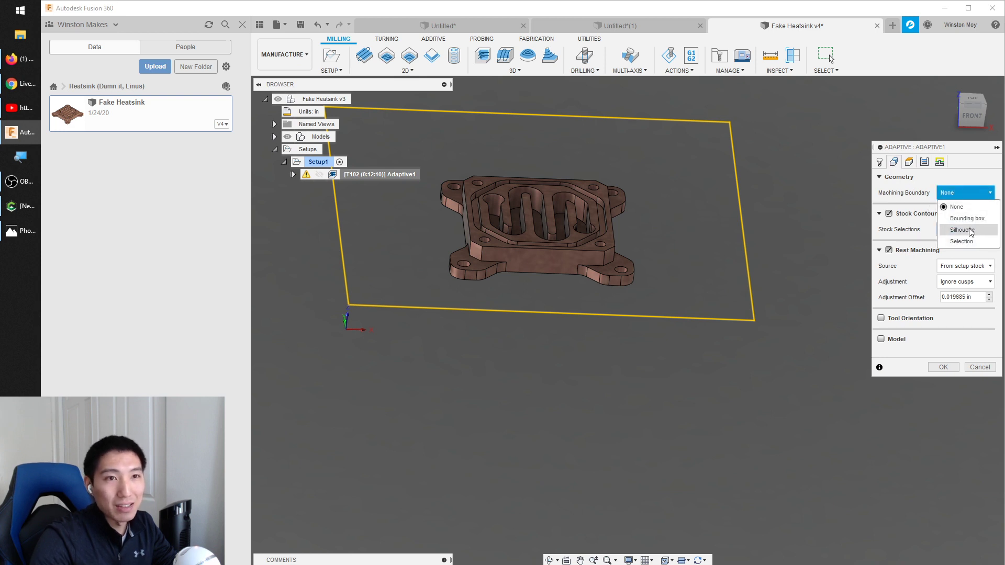
left_click(972, 99)
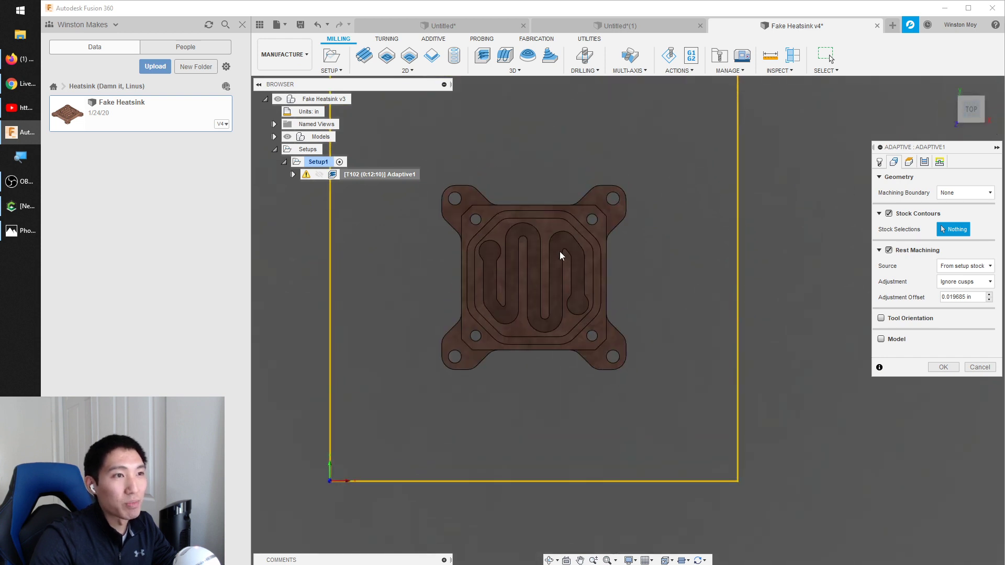
left_click(970, 193)
left_click(962, 229)
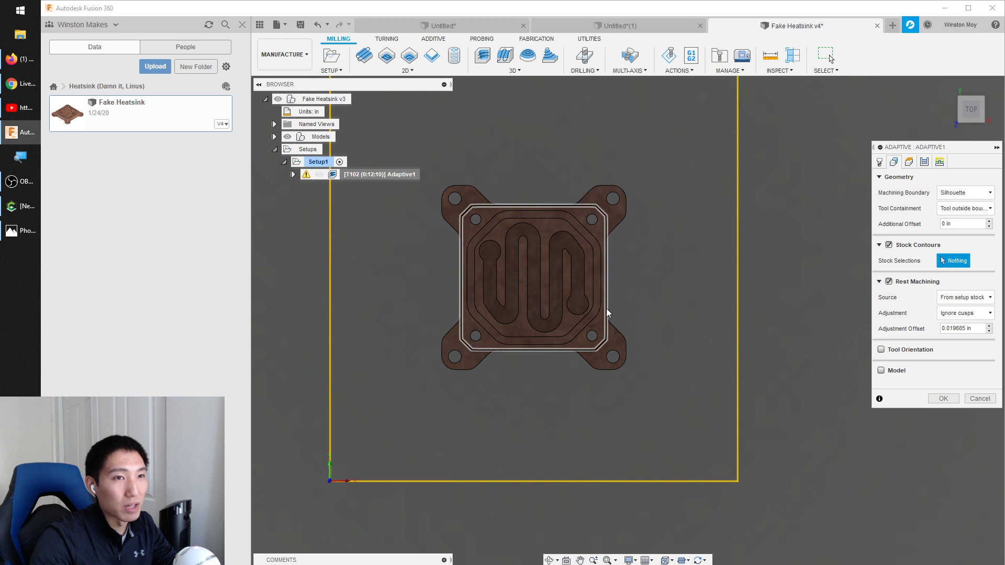
left_click(959, 209)
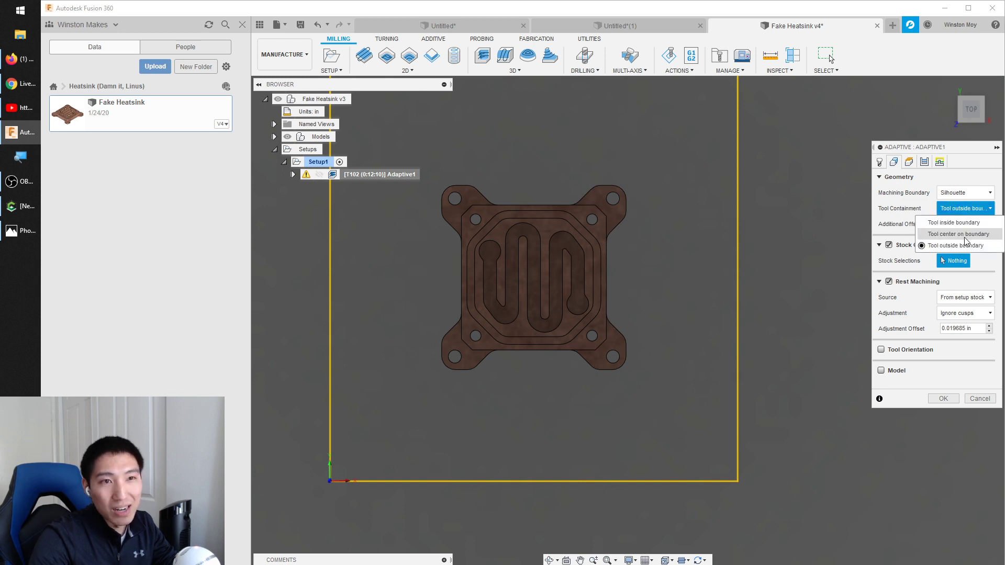
left_click(961, 245)
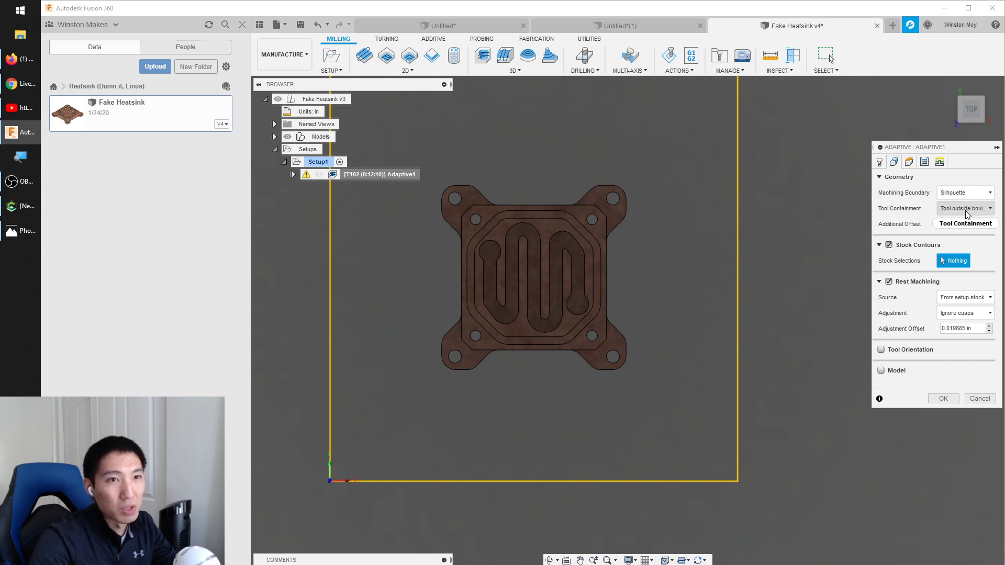
left_click(944, 399)
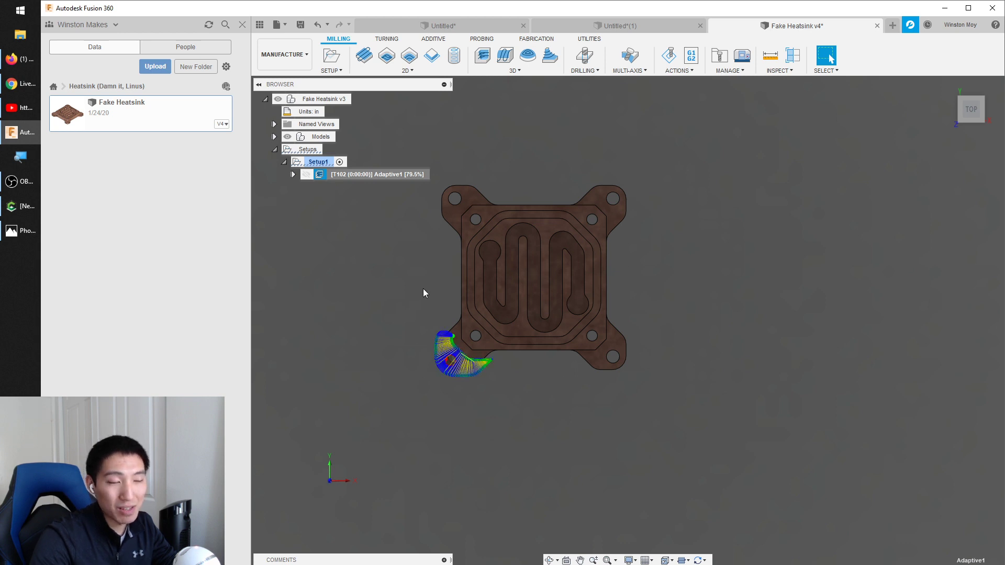
- Inspect the partly generated silhouette-bounded adaptive toolpath at the heatsink's four corner tabs
middle_click_drag(378, 337, 400, 289, "shift")
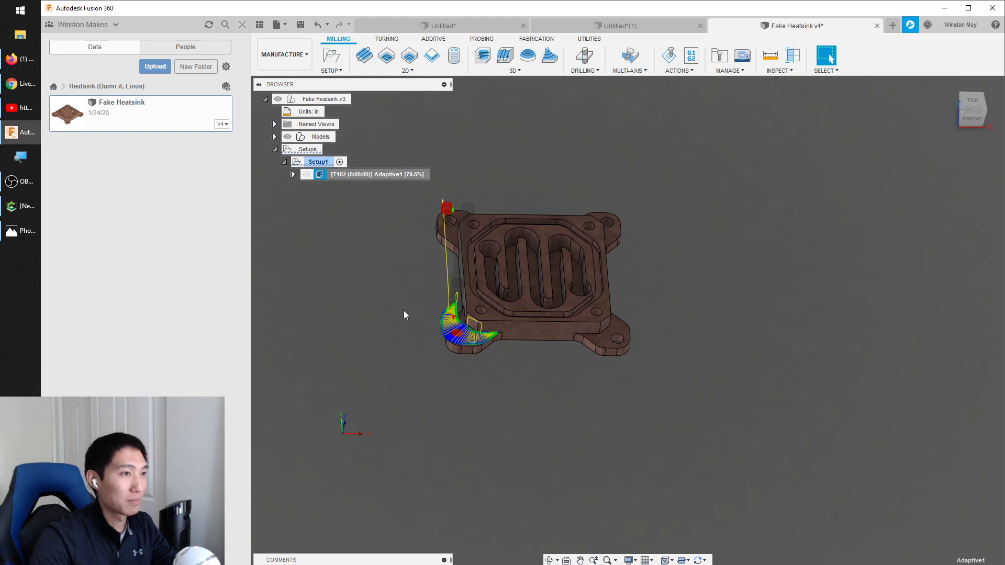
scroll(453, 324, "up", 5)
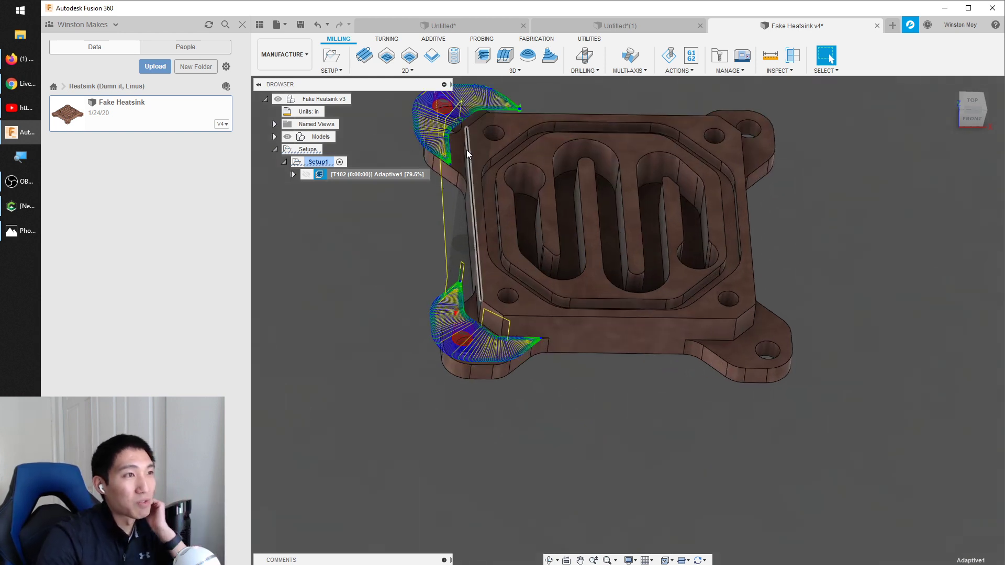
middle_click_drag(458, 252, 474, 225, "shift")
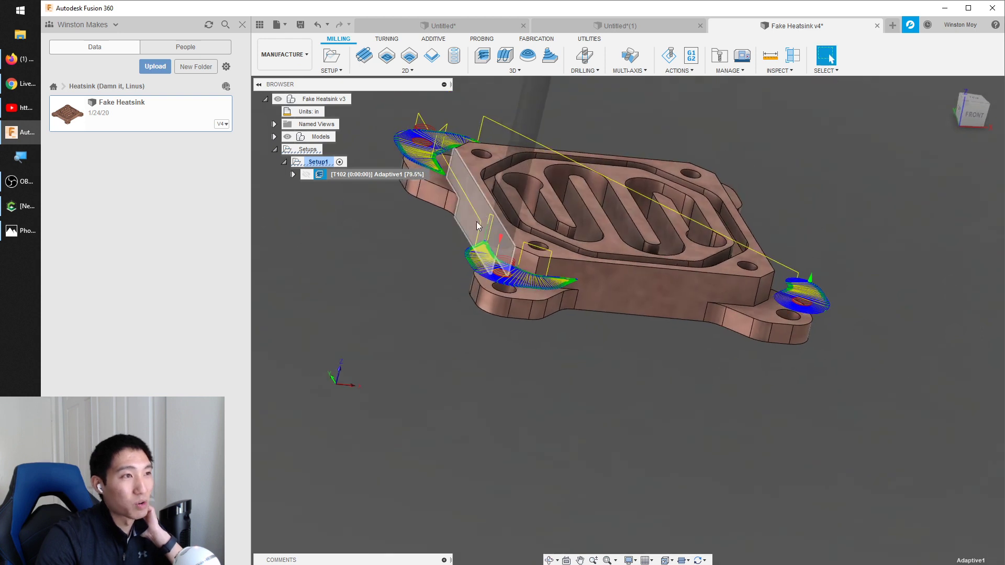
middle_click_drag(685, 328, 650, 371, "shift")
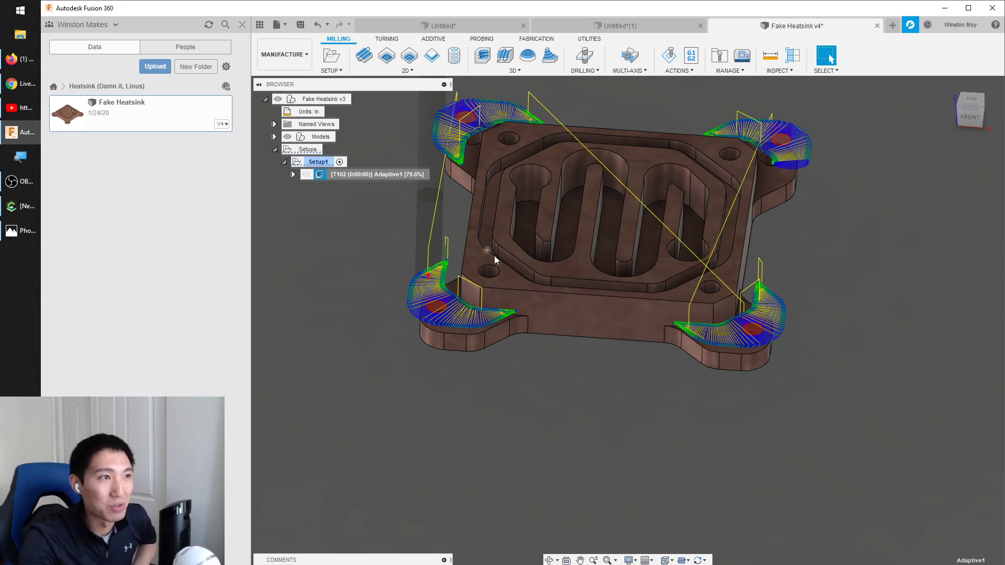
scroll(606, 376, "down", 5)
left_click(491, 374)
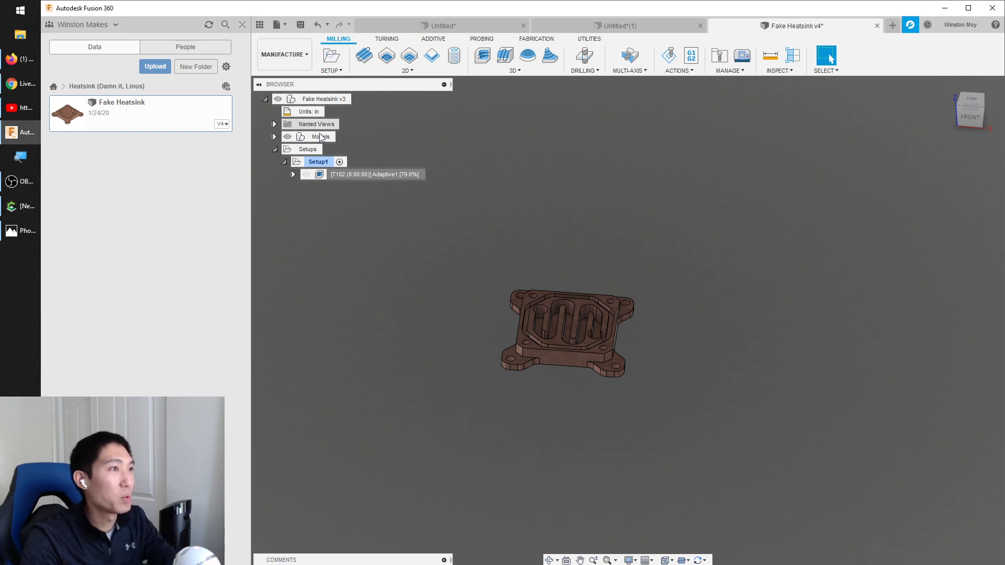
- Replace the adaptive operation with a 2D Contour along the heatsink's outer bottom edge using tool #102
left_click(357, 177)
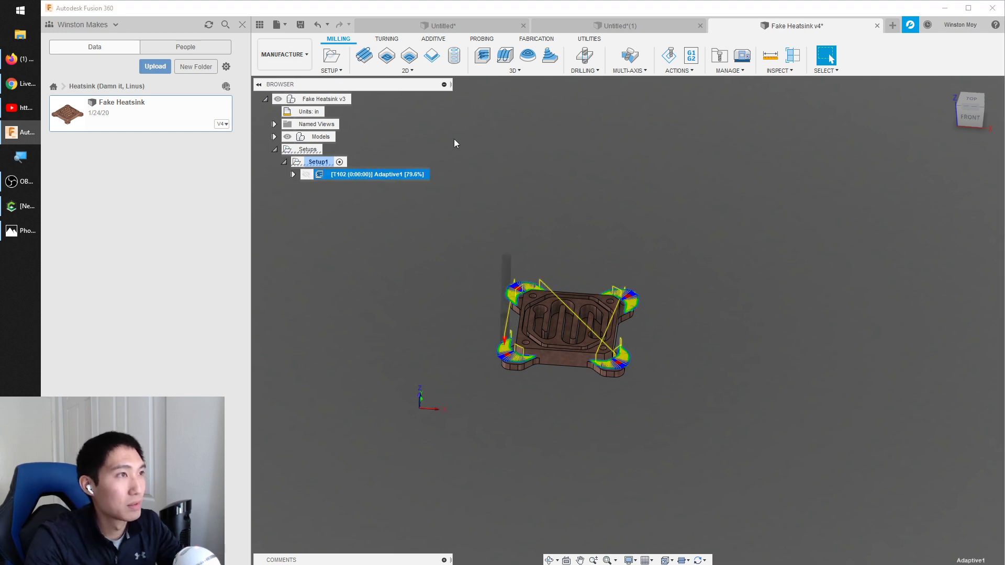
left_click(431, 57)
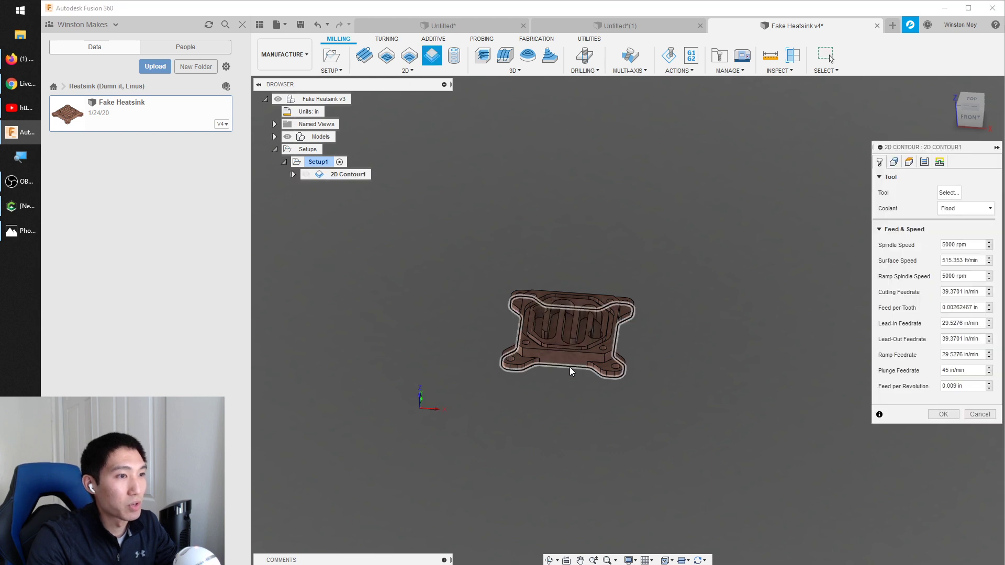
left_click(573, 375)
key("Return")
left_click(582, 203)
left_click(710, 420)
key("Return")
- Simulate the 2D contour with stock shown and examine the slot cut around the heatsink from above and at an angle
left_click(669, 55)
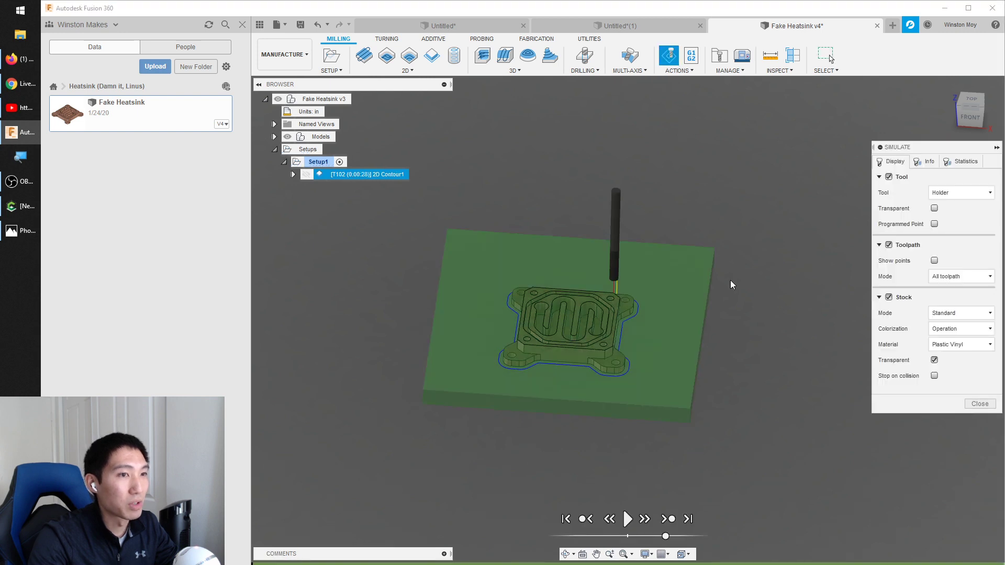
middle_click_drag(515, 314, 509, 335, "shift")
scroll(512, 332, "up", 3)
middle_click_drag(441, 306, 554, 280, "shift")
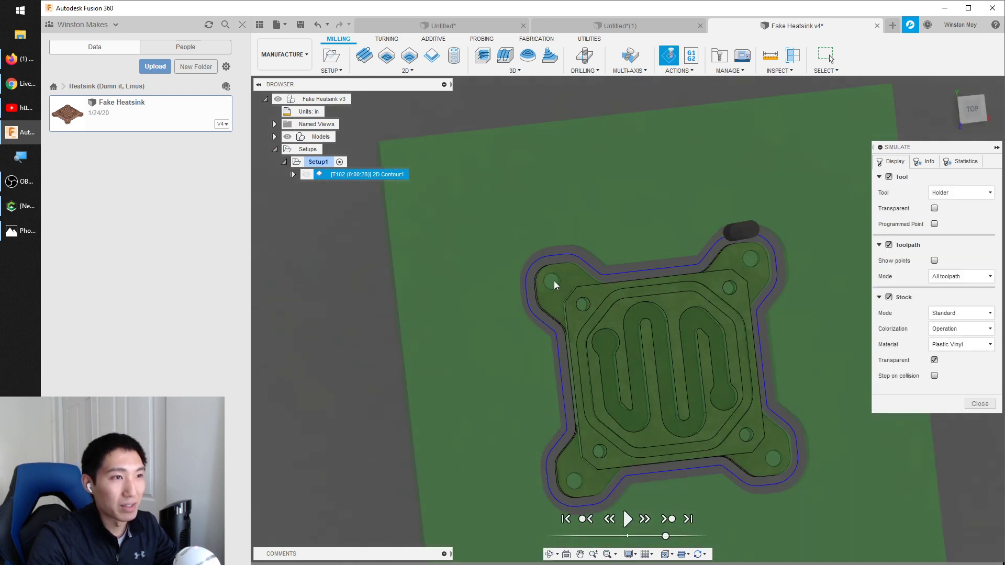
scroll(659, 357, "down", 5)
middle_click_drag(527, 284, 501, 293, "shift")
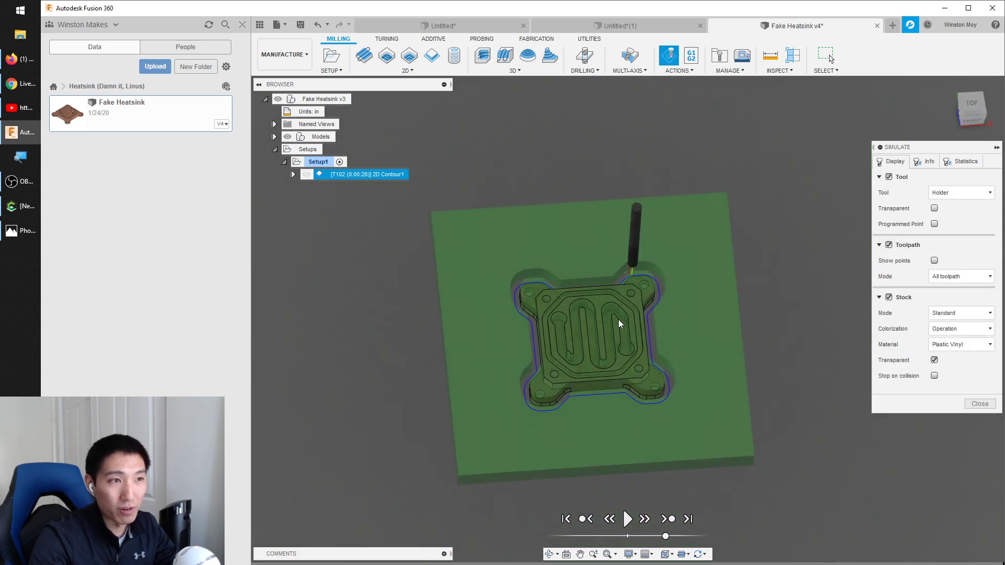
- Close the simulation and examine the heatsink from below and above, and its 2D contour toolpath from the front
left_click(978, 403)
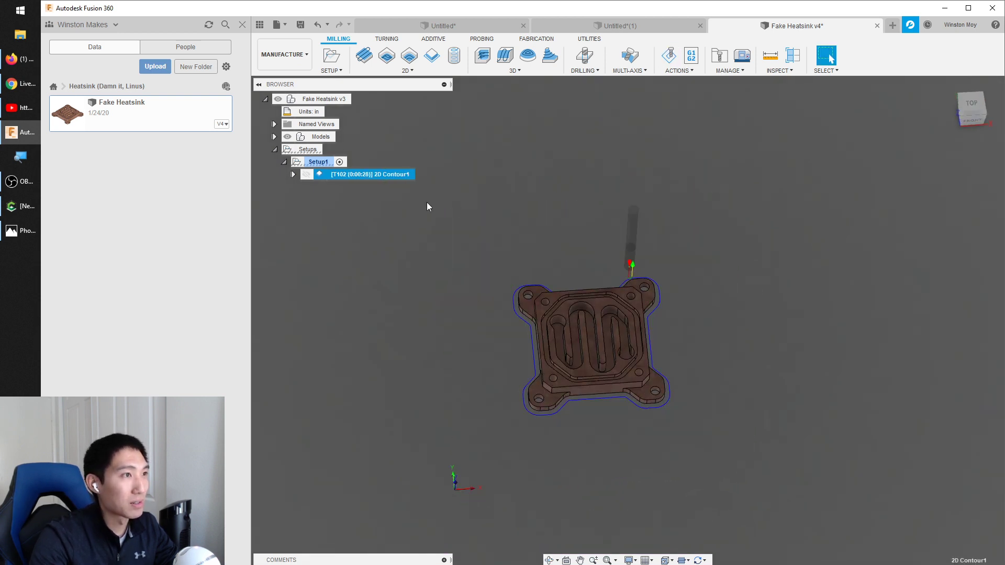
left_click(465, 214)
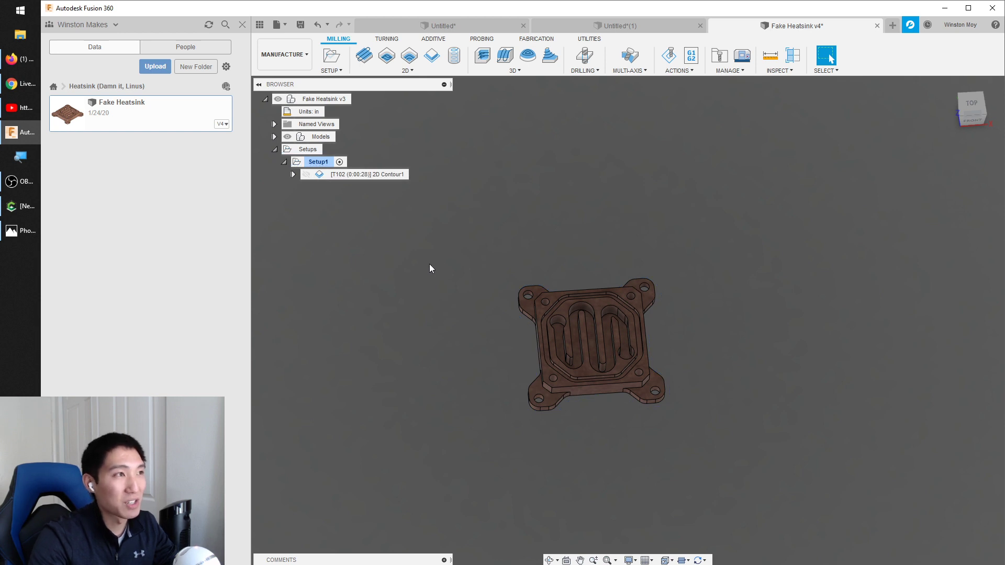
middle_click_drag(446, 266, 478, 180, "shift")
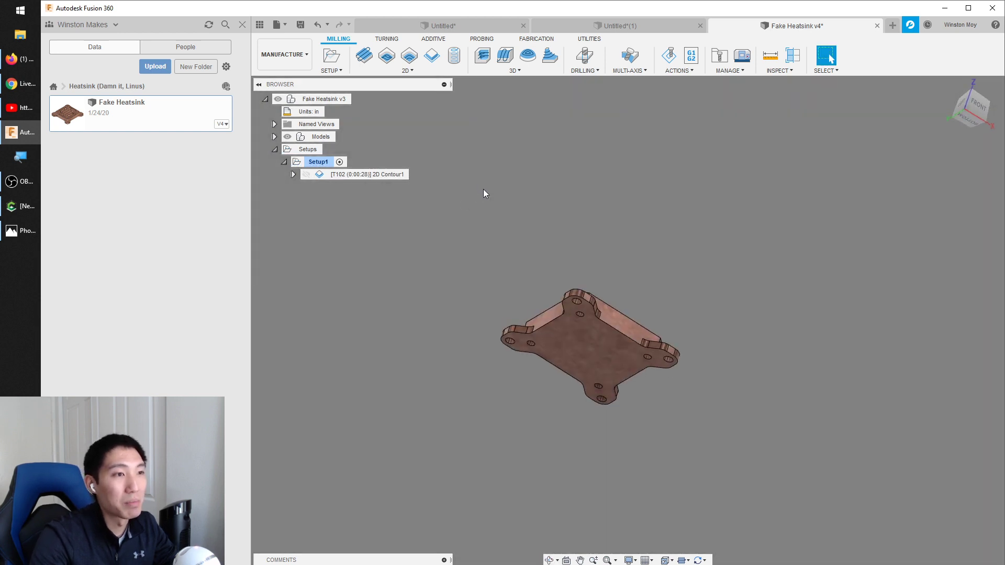
middle_click_drag(451, 246, 528, 370, "shift")
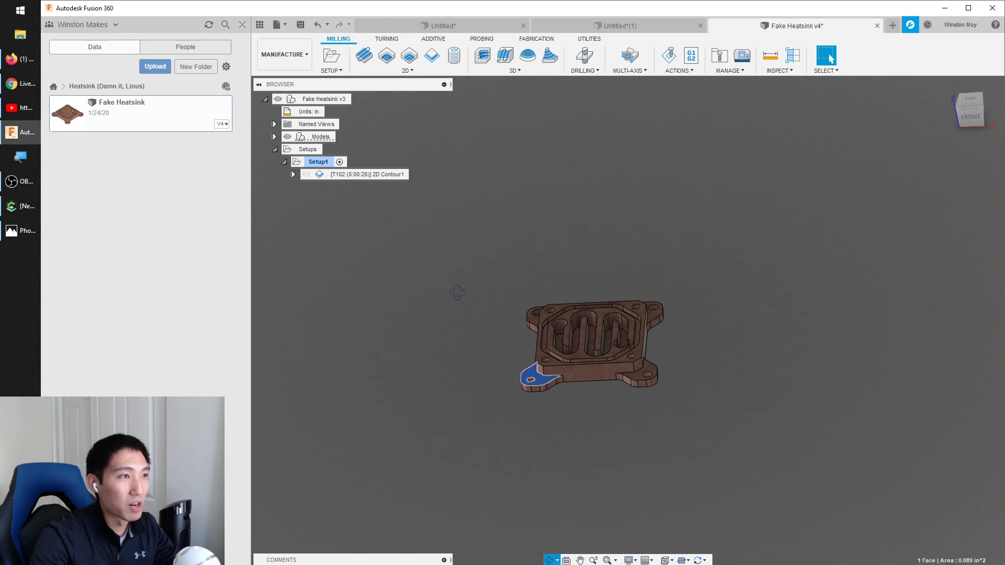
middle_click_drag(458, 292, 419, 212, "shift")
left_click(385, 175)
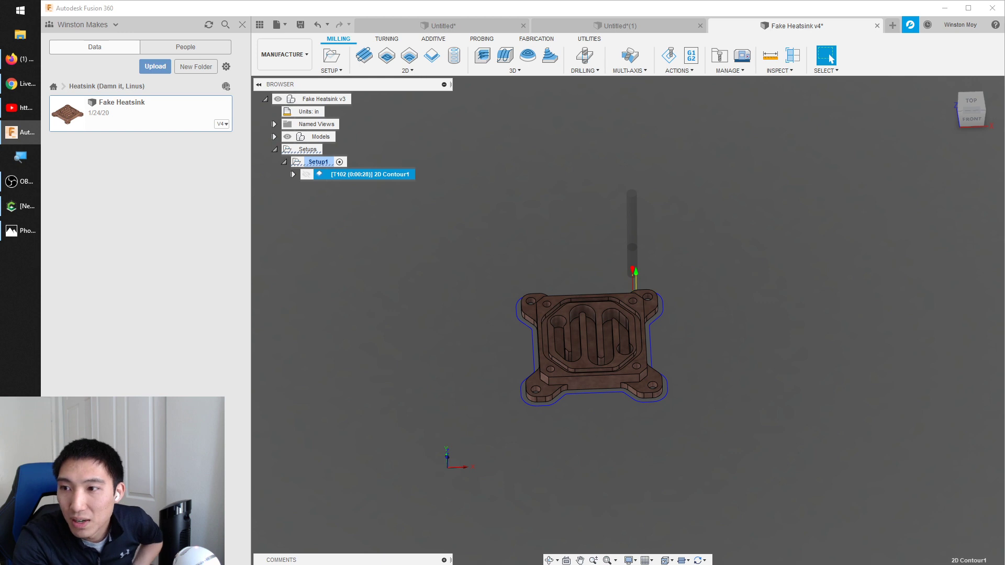
middle_click_drag(724, 205, 705, 171, "shift")
key("Escape")
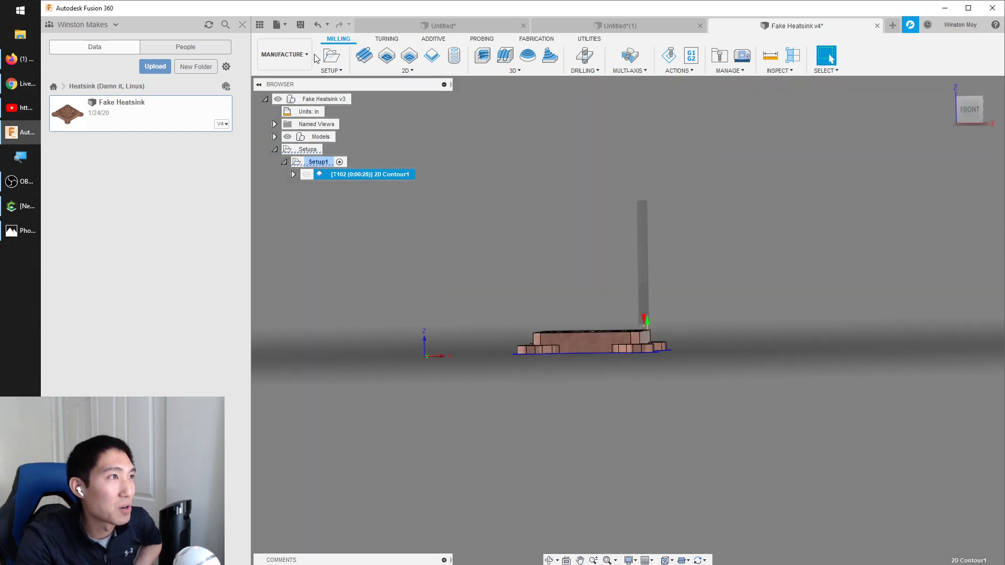
- Create a new design and sketch a 2 in by 2 in center rectangle at the origin on the horizontal plane
left_click(278, 24)
left_click(304, 40)
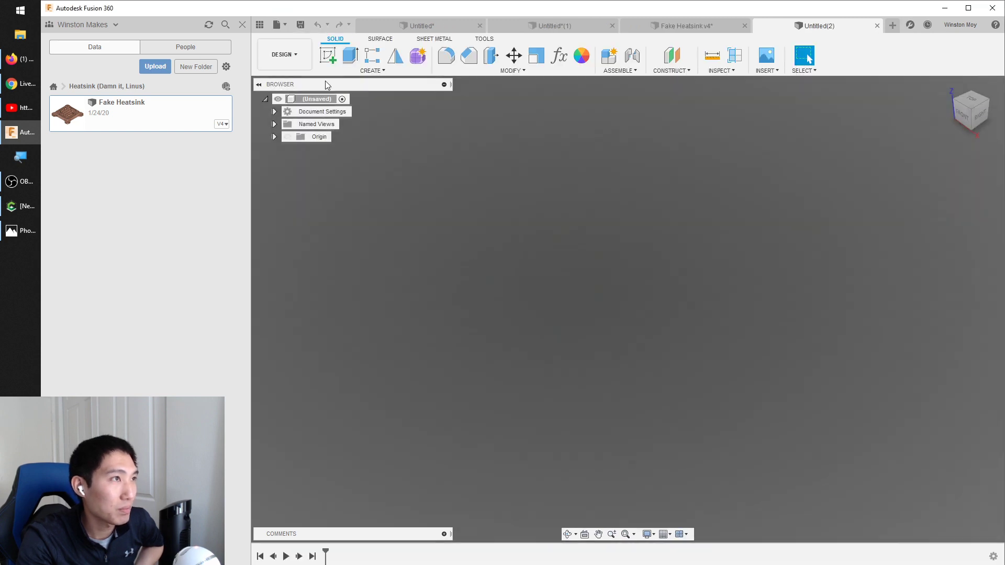
left_click(330, 55)
left_click(631, 300)
key("r")
left_click(587, 347)
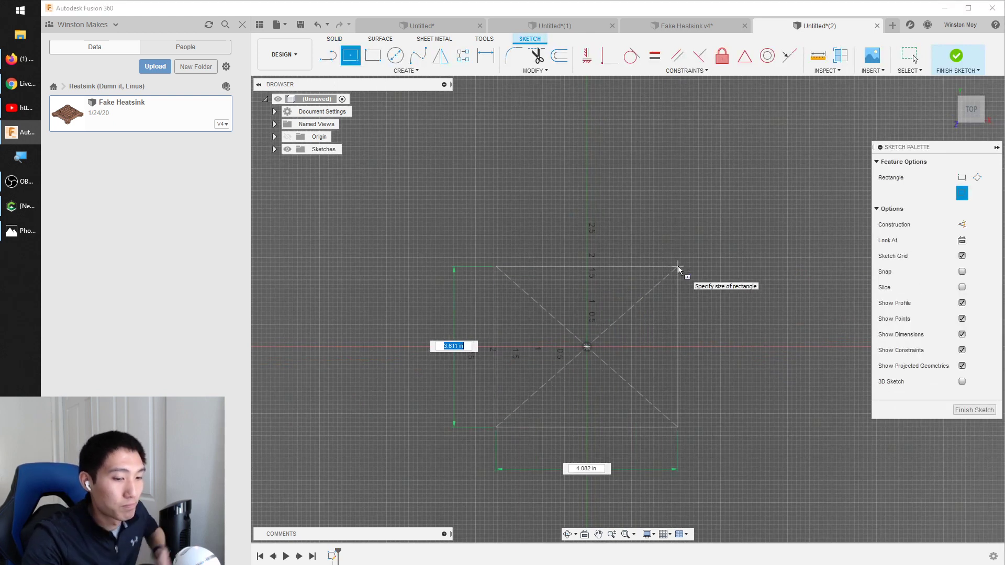
type("2")
key("Tab")
type("2")
key("Return")
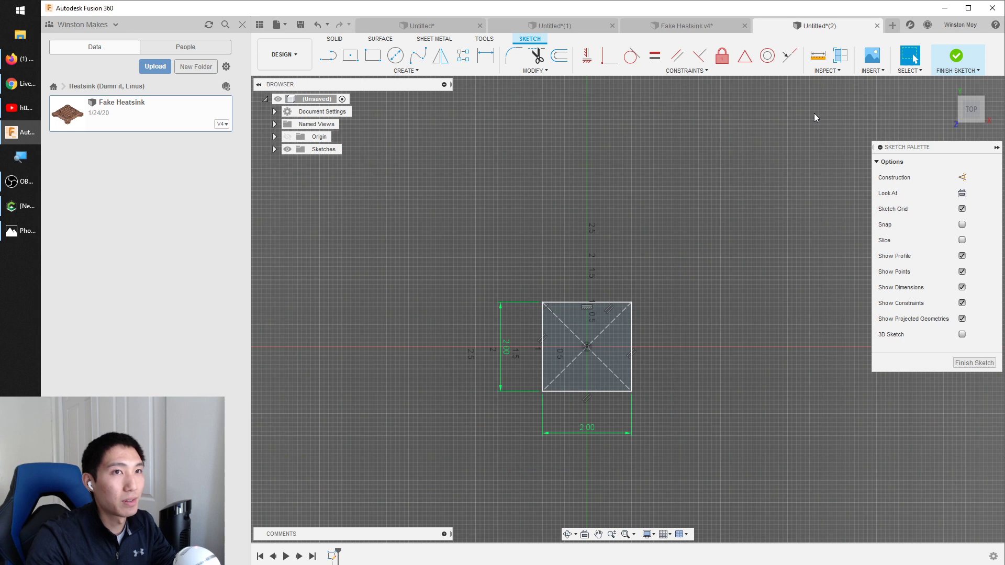
left_click(947, 62)
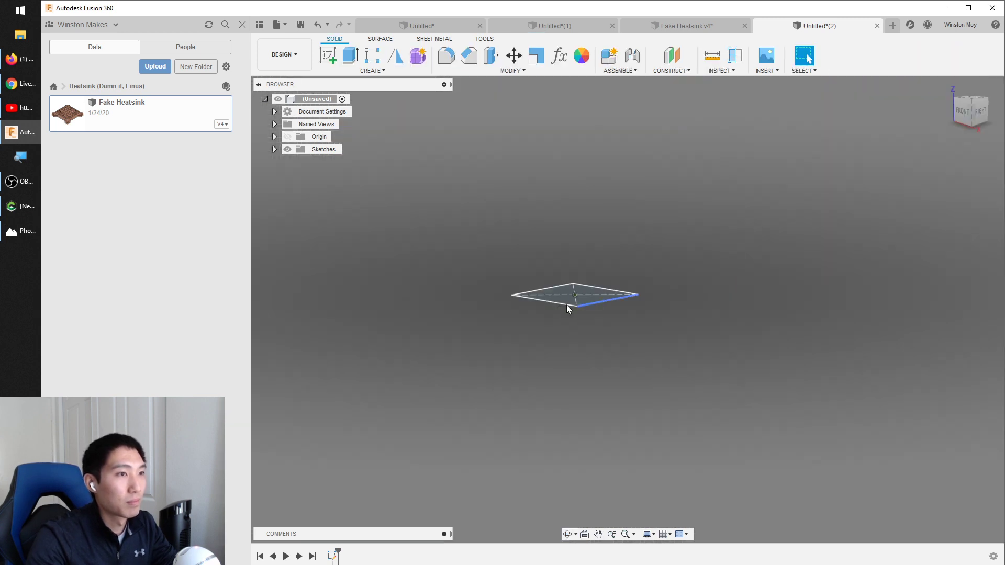
- Extrude the square profile upward 0.30 in as a new body
key("e")
left_click_drag(575, 286, 590, 275)
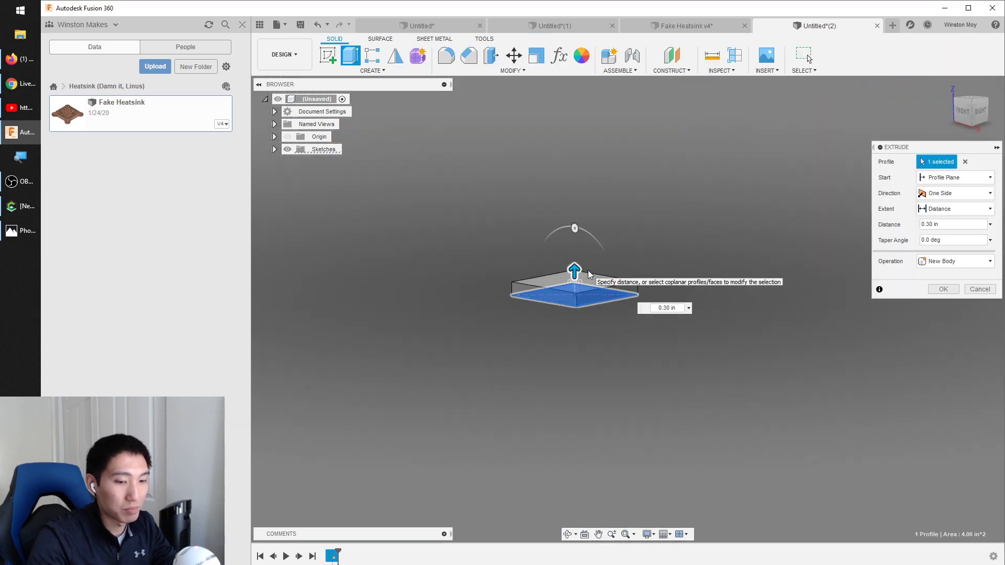
key("Return")
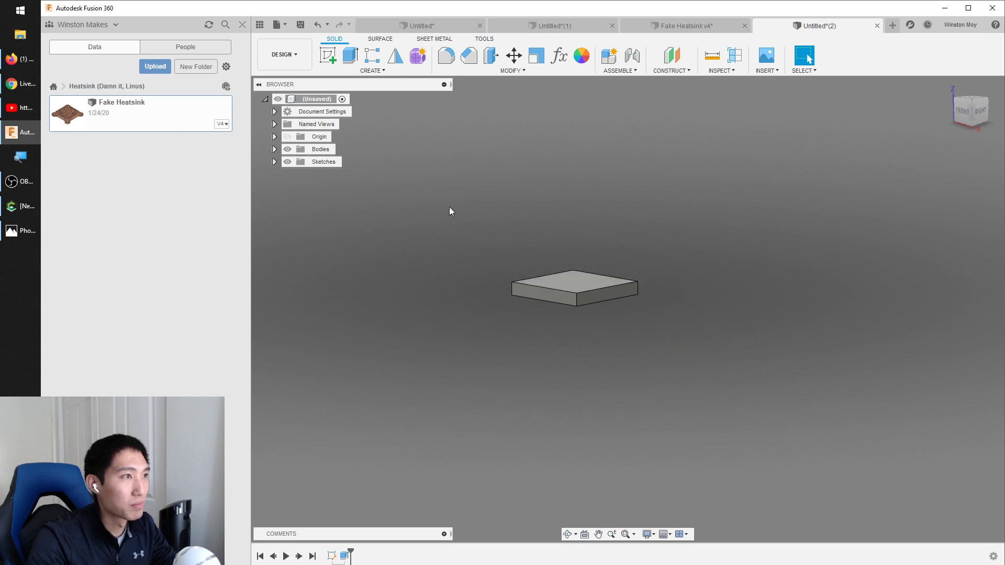
scroll(592, 301, "up", 3)
mouse_move(459, 262)
middle_mouse_down("shift")
mouse_move(479, 272)
mouse_move(465, 275)
middle_mouse_up("shift")
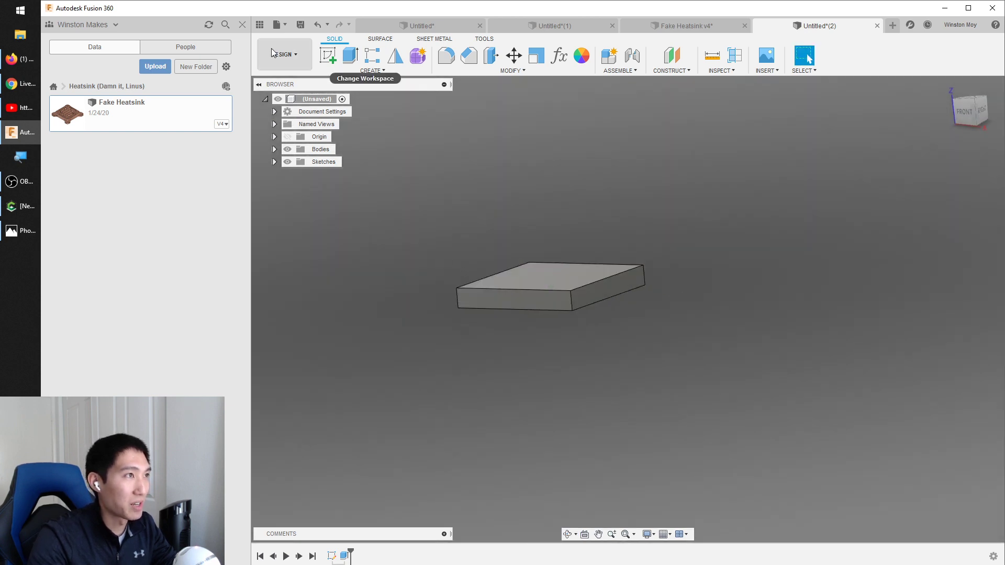
- In the Manufacture workspace, create a 2D Contour along the block's outer bottom edge using tool #112
left_click(287, 55)
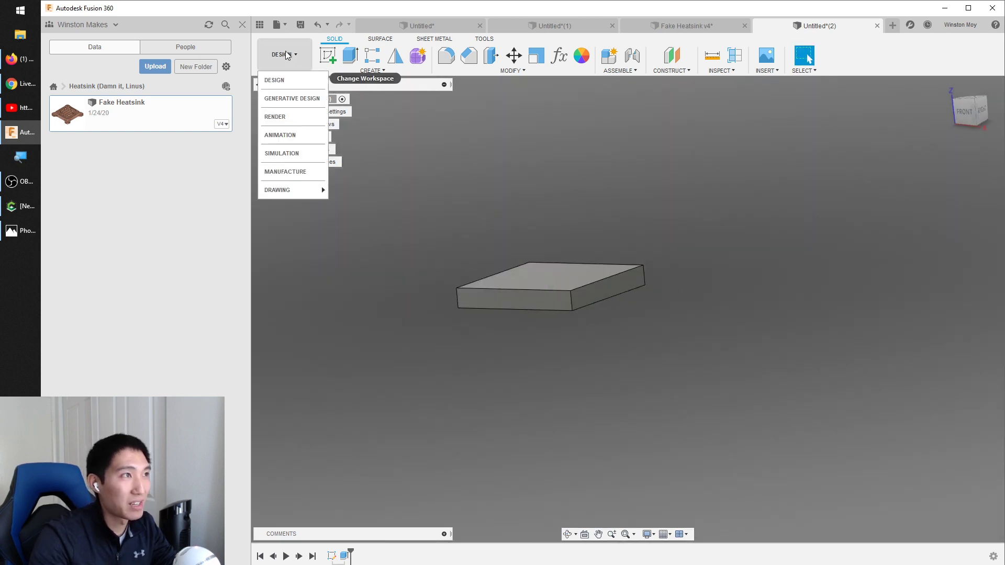
left_click(284, 172)
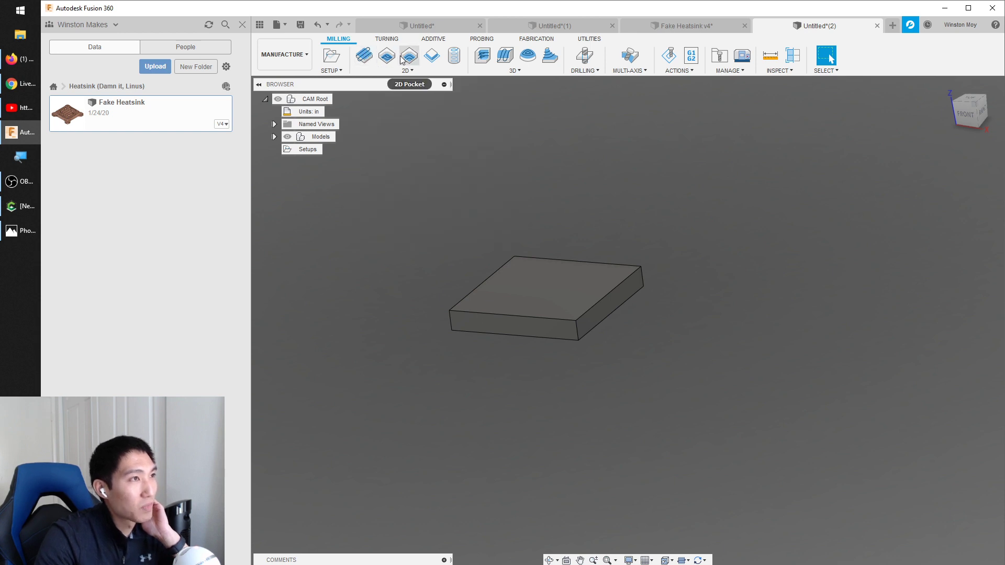
left_click(432, 55)
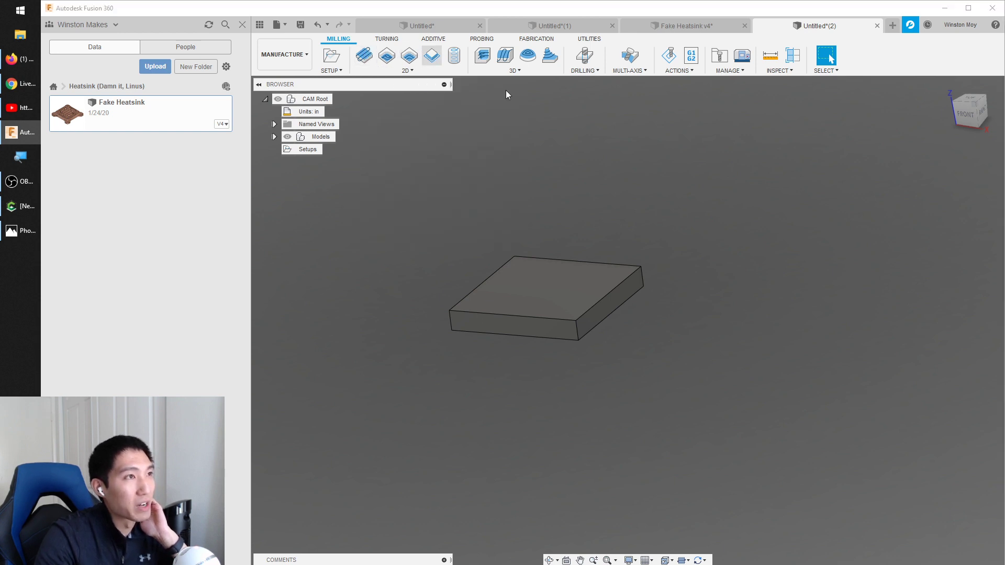
left_click(607, 315)
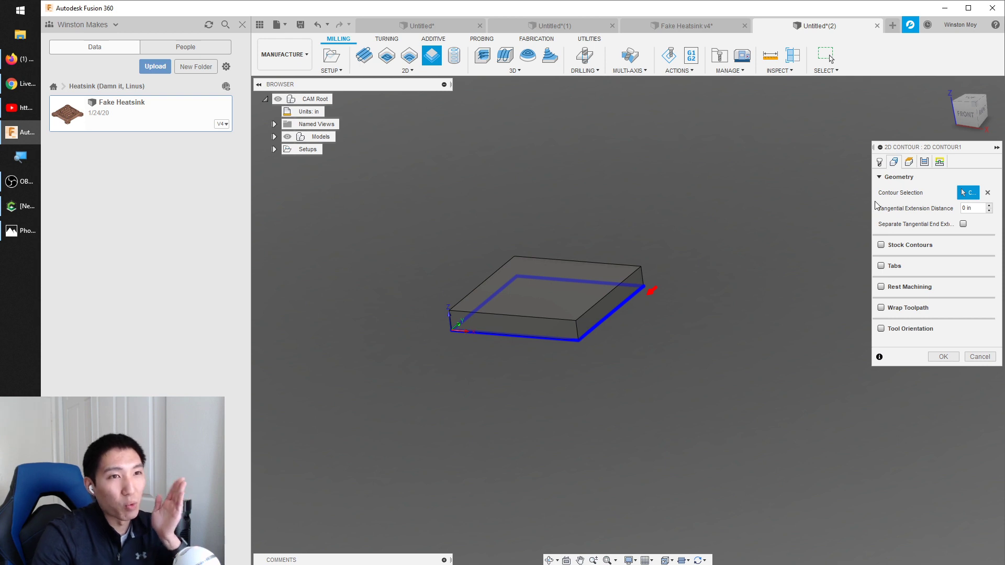
left_click(880, 162)
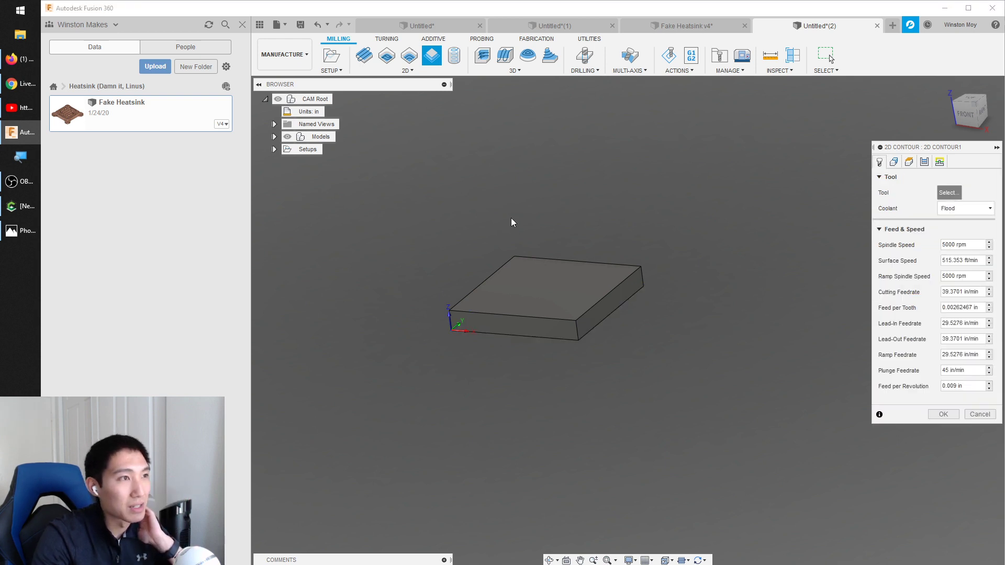
left_click(325, 221)
left_click(461, 203)
left_click(716, 421)
left_click(944, 429)
middle_click_drag(638, 294, 642, 265, "shift")
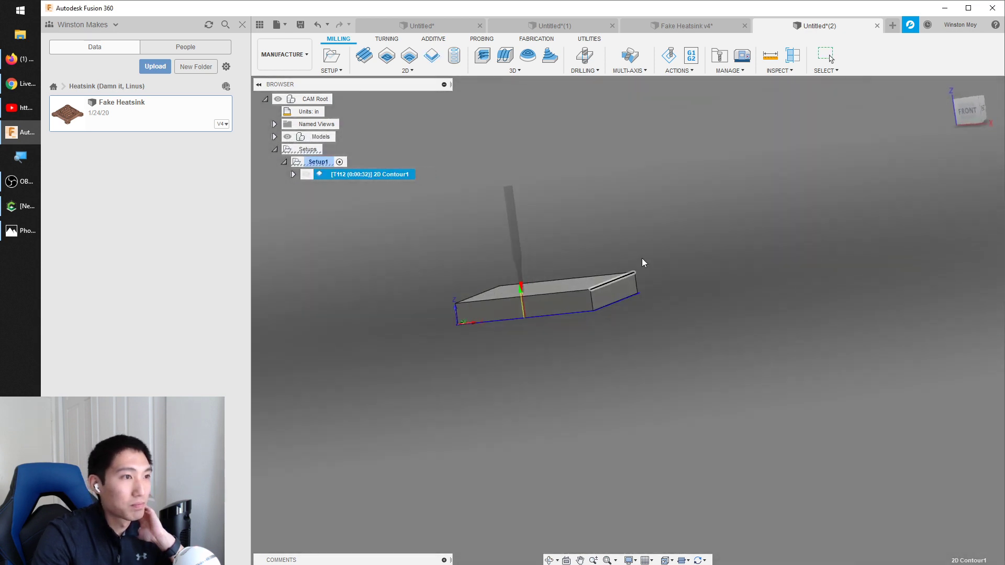
- Simulate the 2D contour on the block and examine the tool against the stock's side from a low angle
left_click(670, 55)
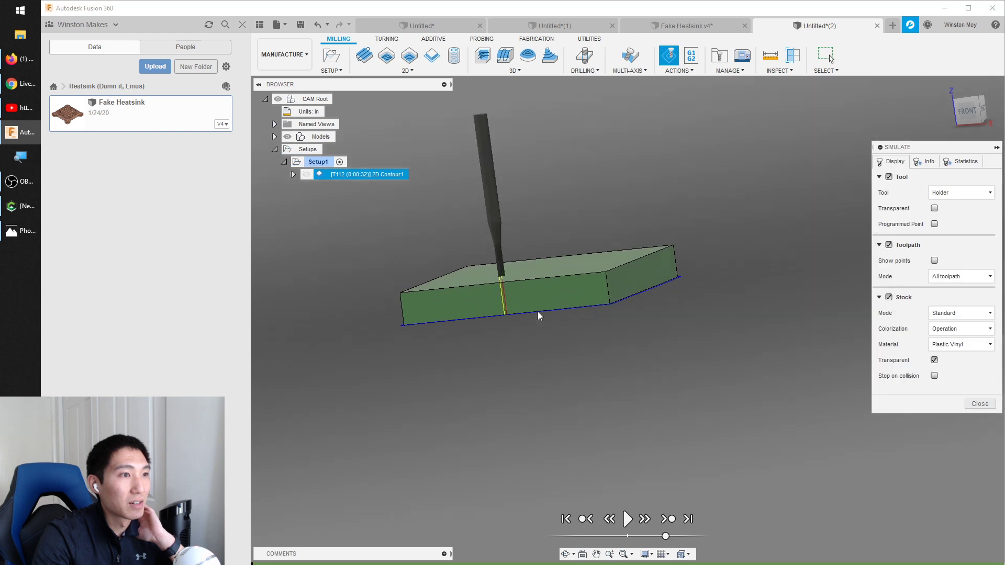
middle_click_drag(544, 315, 487, 278, "shift")
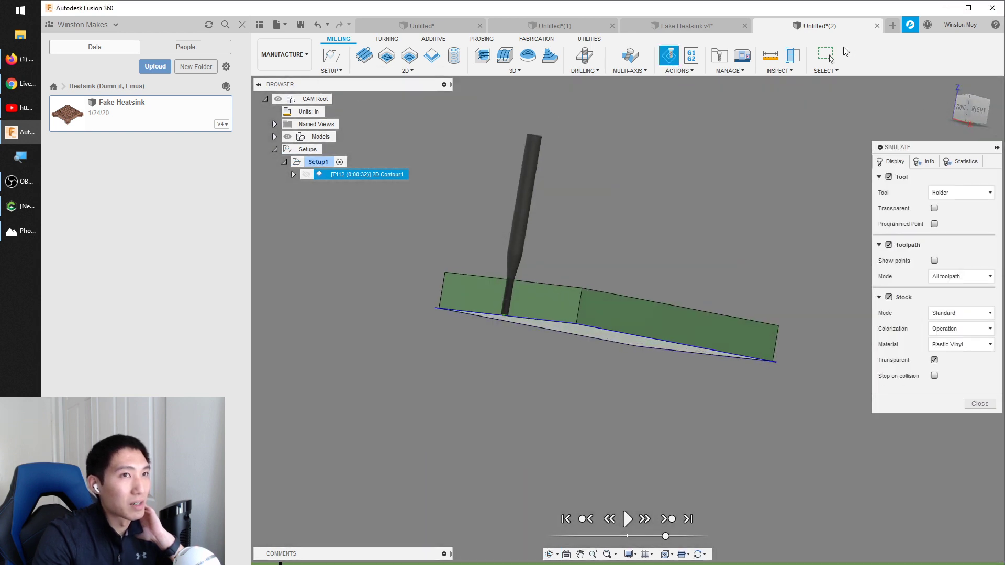
left_click(976, 402)
- Return to the Design workspace and increase the block's extrusion distance to make it thicker
left_click(282, 54)
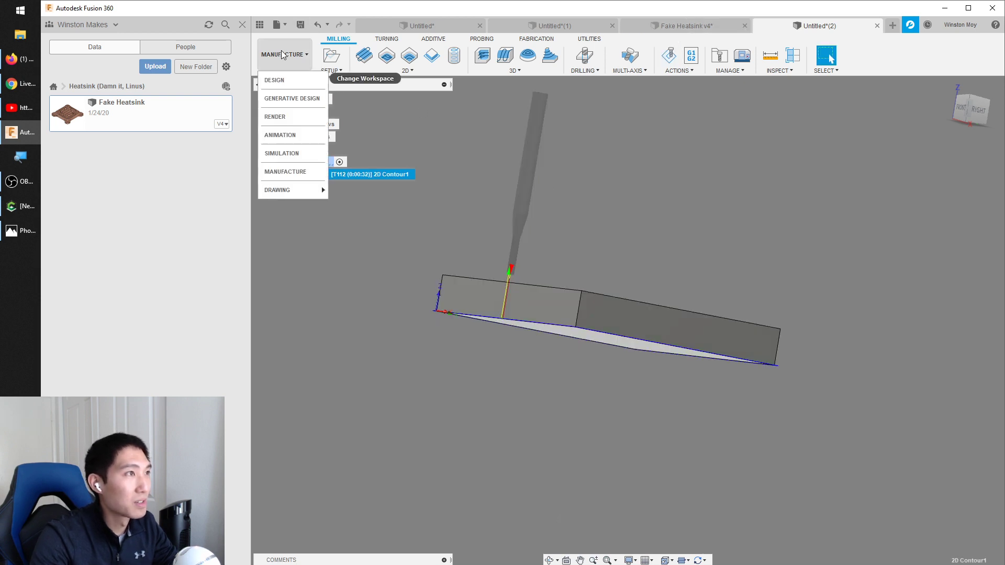
left_click(275, 80)
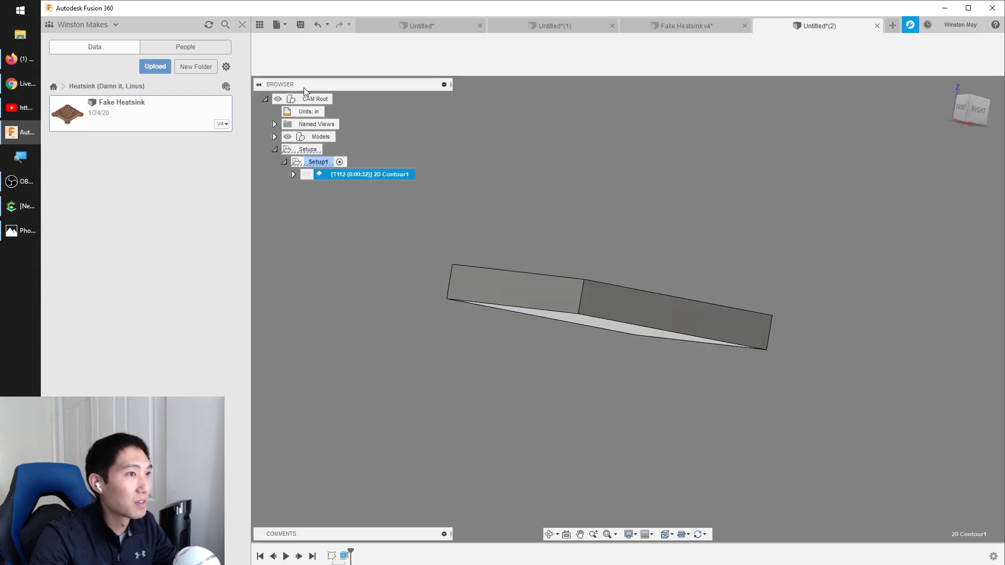
double_click(345, 557)
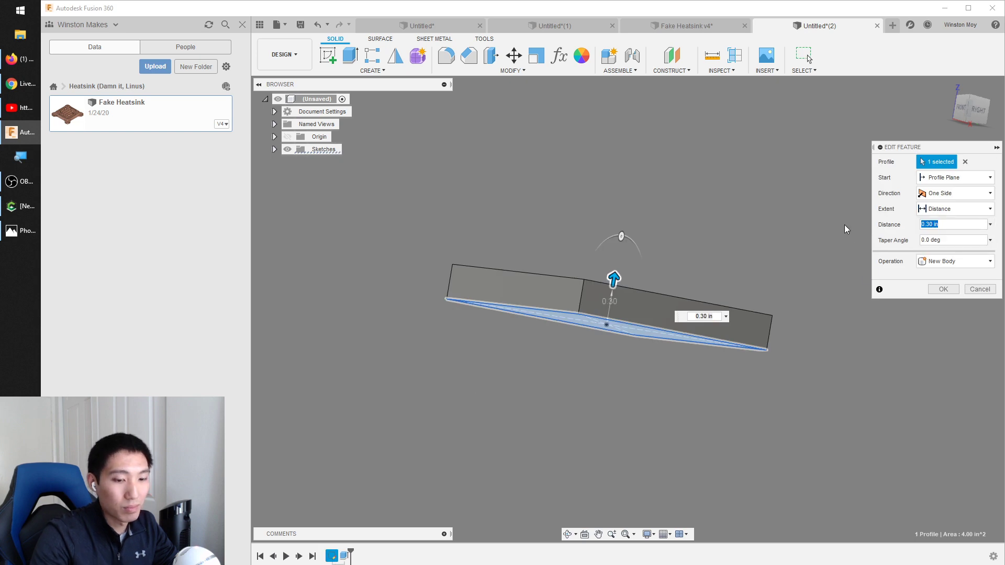
key("Return")
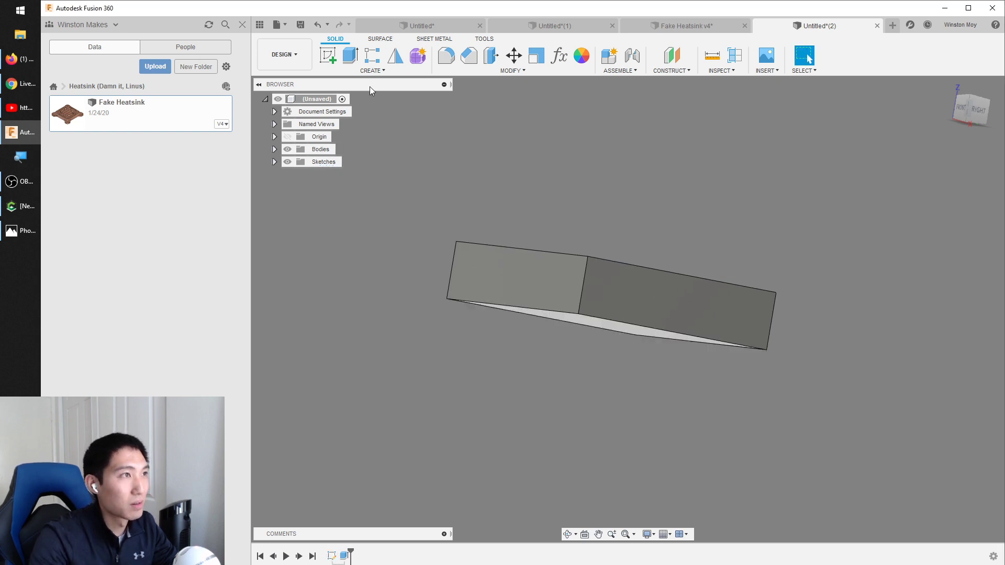
- Simulate the existing contour on the thicker block in the Manufacture workspace and examine the tool shank against the stock wall from the right
left_click(282, 55)
left_click(293, 171)
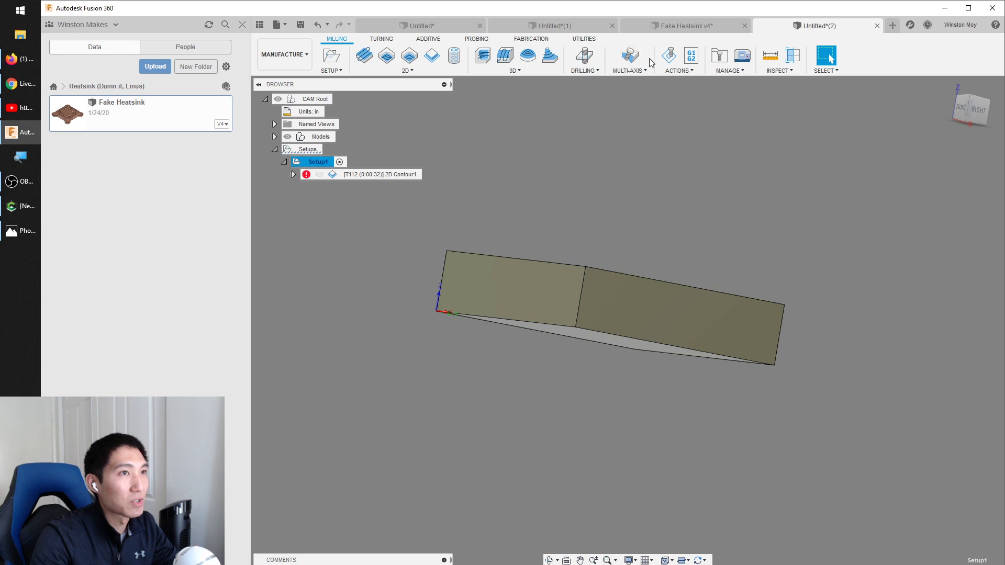
left_click(669, 55)
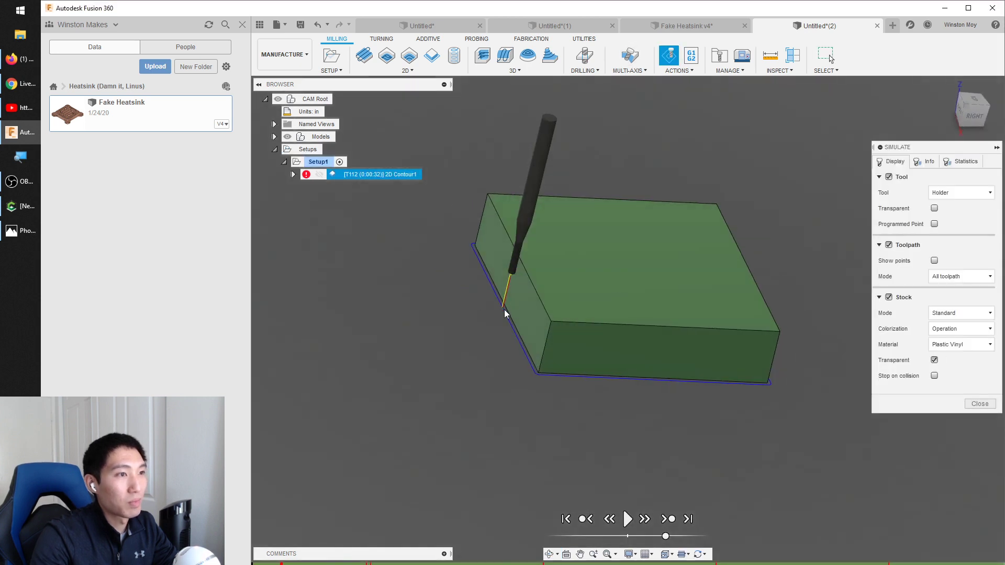
left_click(963, 123)
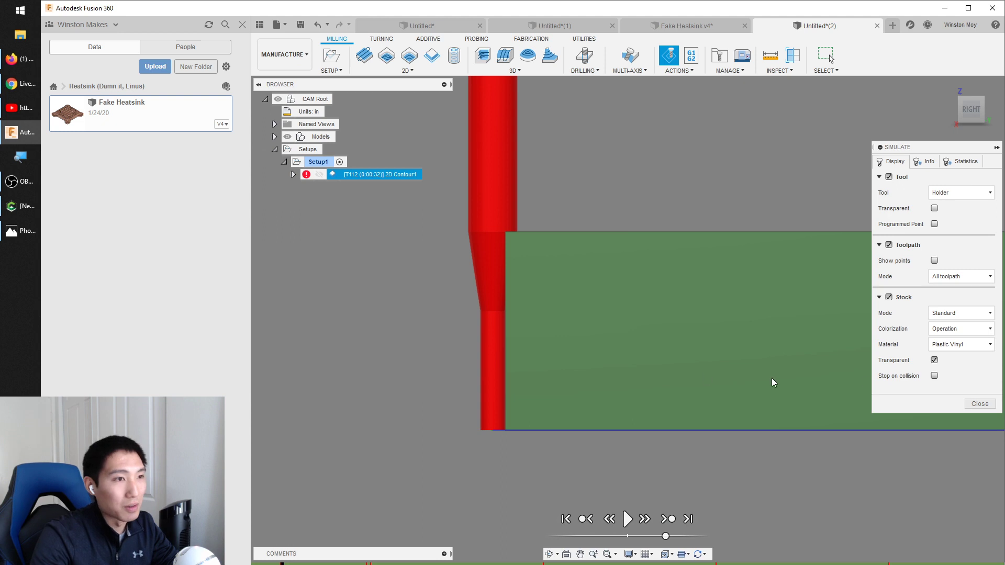
left_click(980, 403)
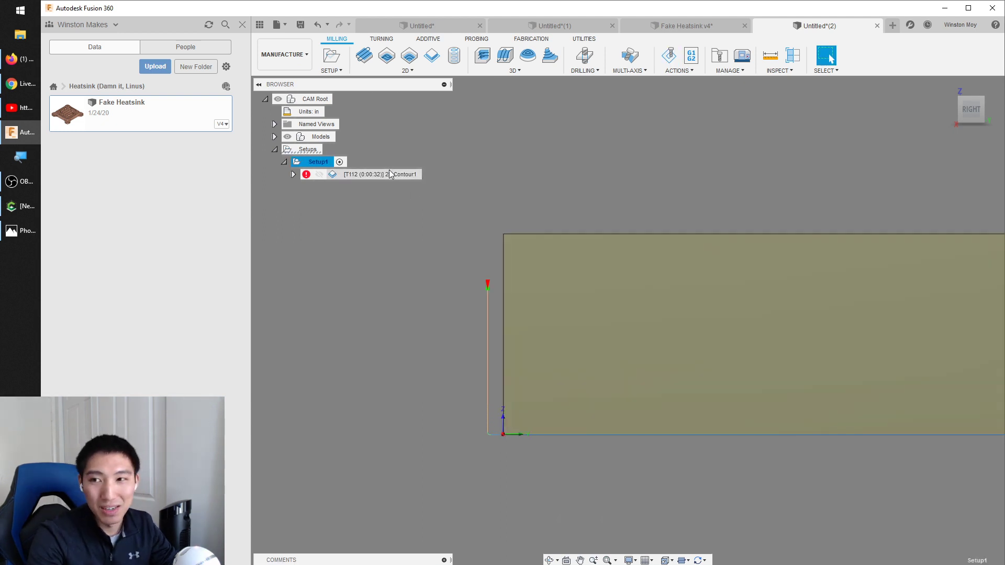
- Try to set the existing 2D contour's bottom height to a 0.25 in offset from the model top
right_click(385, 174)
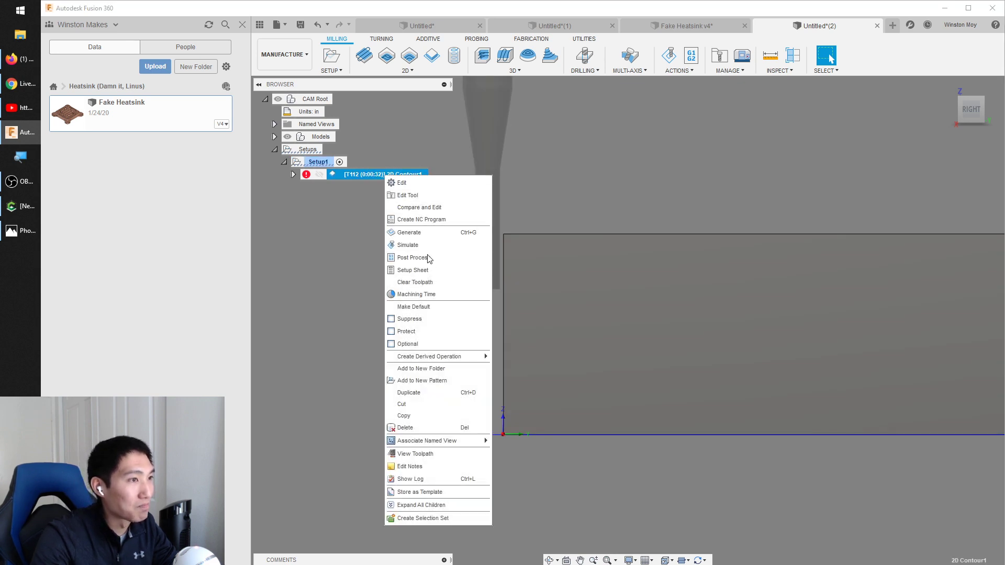
left_click(338, 272)
double_click(379, 175)
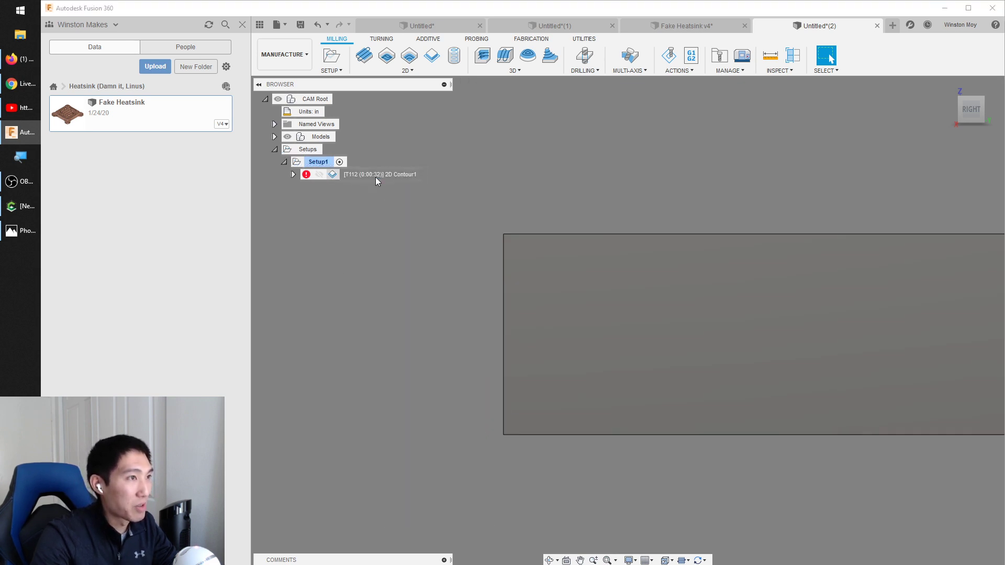
left_click(909, 162)
left_click(921, 417)
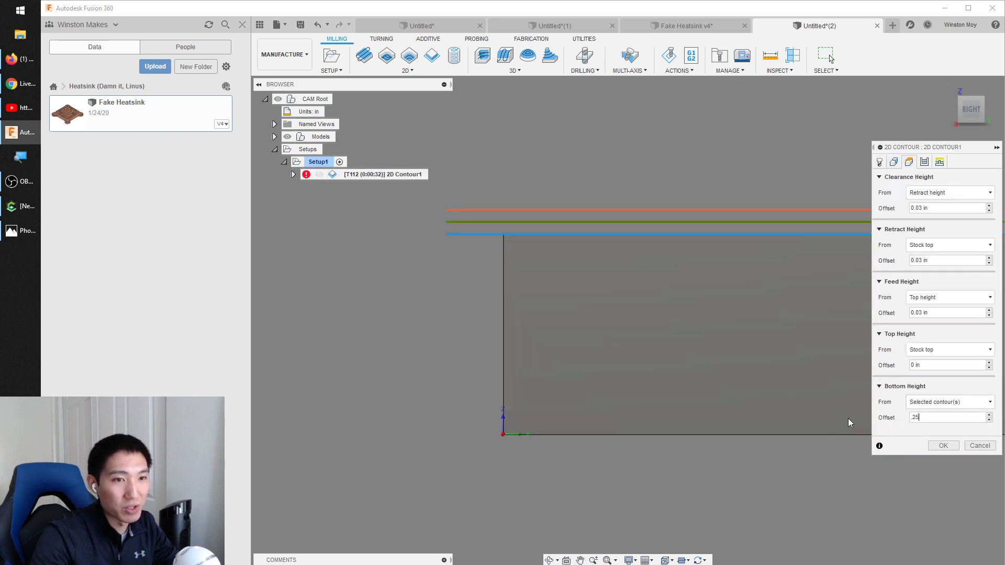
left_click(945, 402)
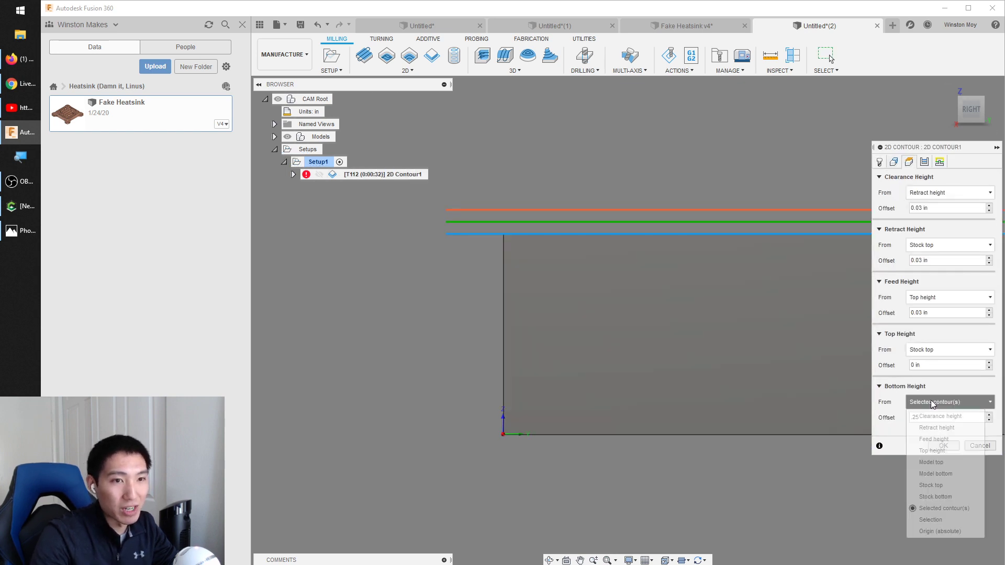
left_click(931, 462)
left_click(944, 446)
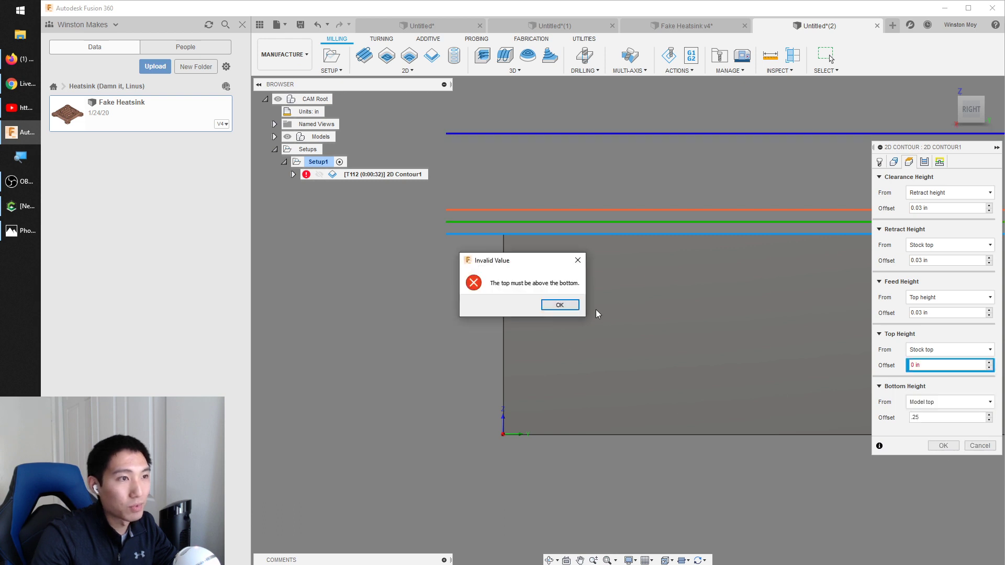
key("Return")
- Set the 2D contour's bottom height offset to -0.25 in from the model top and regenerate the toolpath
double_click(914, 418)
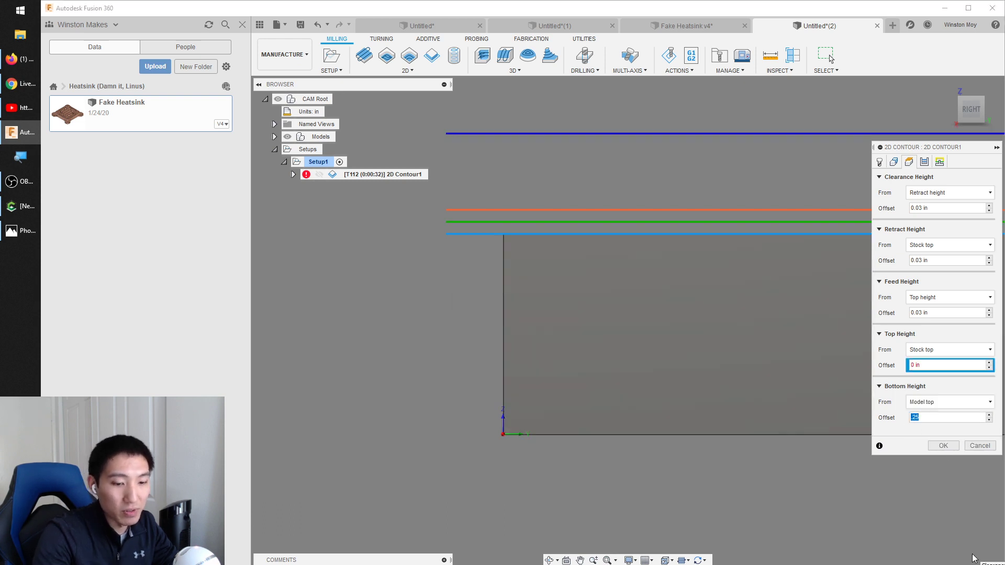
type("2.5")
key("Return")
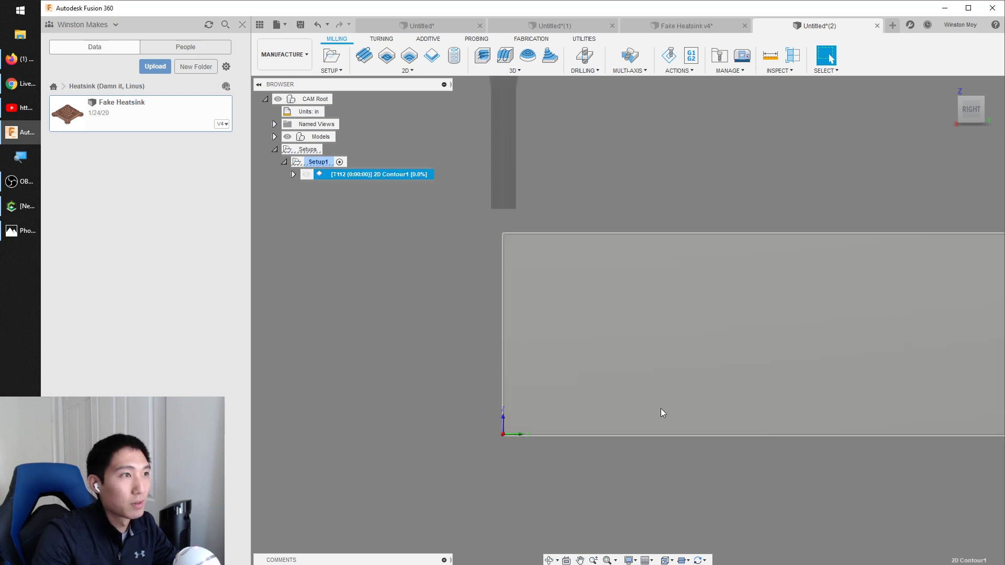
right_click(401, 174)
left_click(434, 189)
left_click(909, 164)
type("-.25")
key("Return")
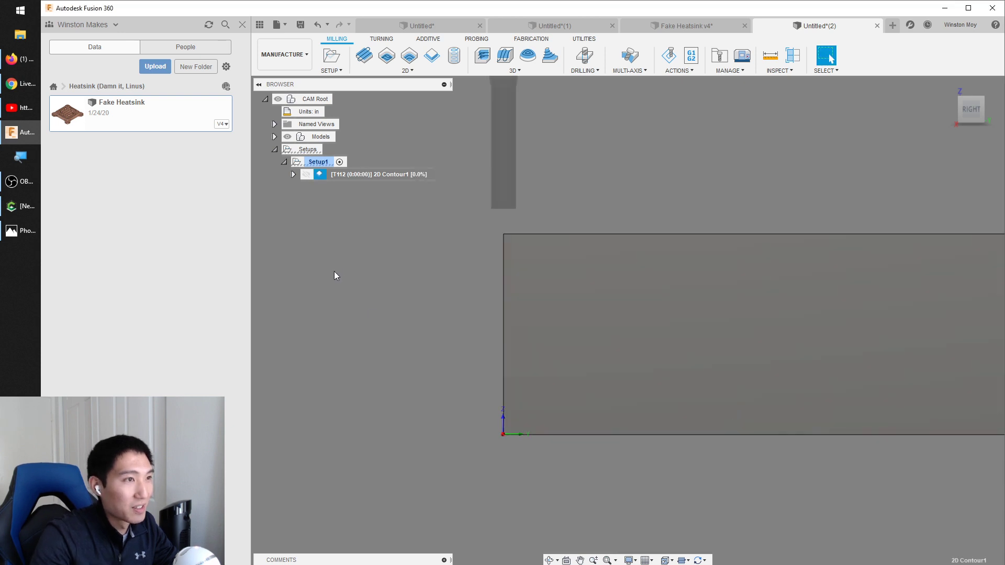
- Duplicate the 2D contour operation within Setup1
middle_click_drag(436, 249, 473, 240, "shift")
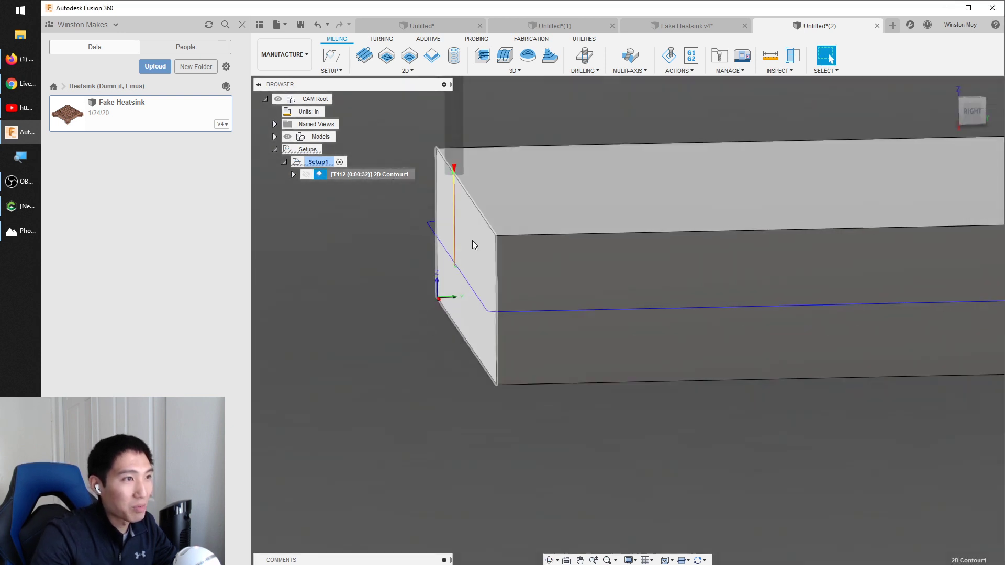
left_click(354, 174)
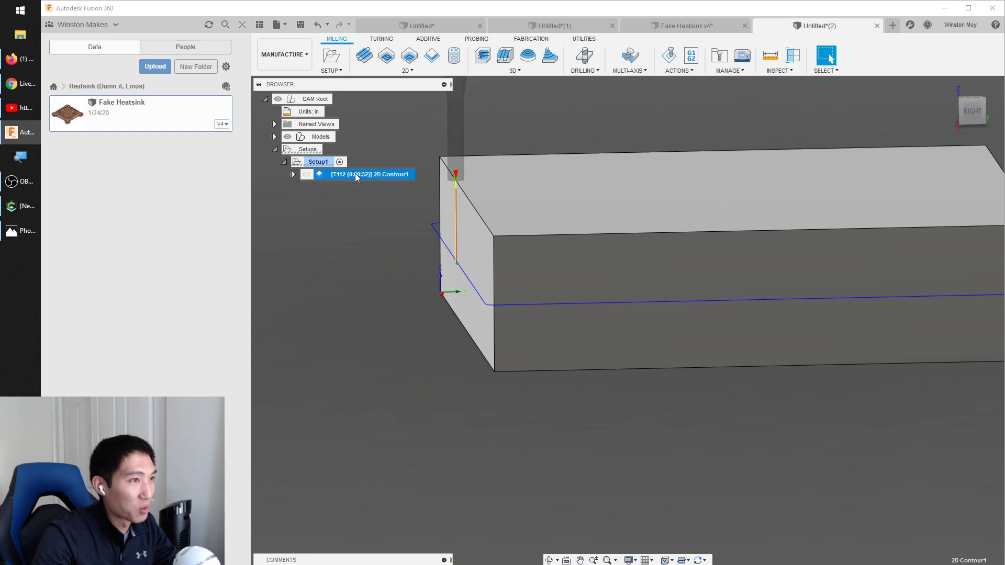
key("ctrl+c")
key("ctrl+v")
left_click(408, 185)
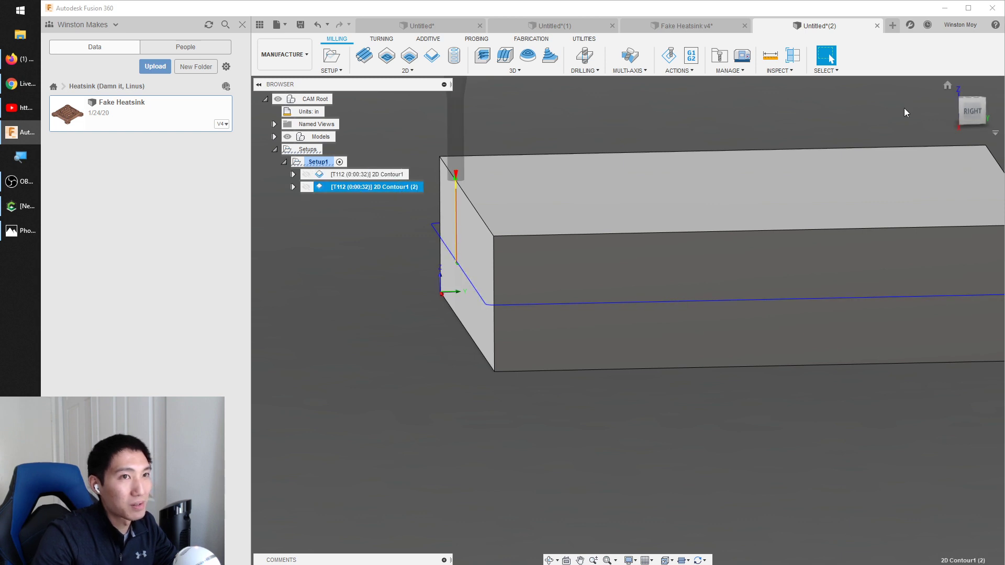
- Edit the duplicated contour so its bottom height is measured from the model bottom with an offset of 0
right_click(403, 187)
left_click(414, 195)
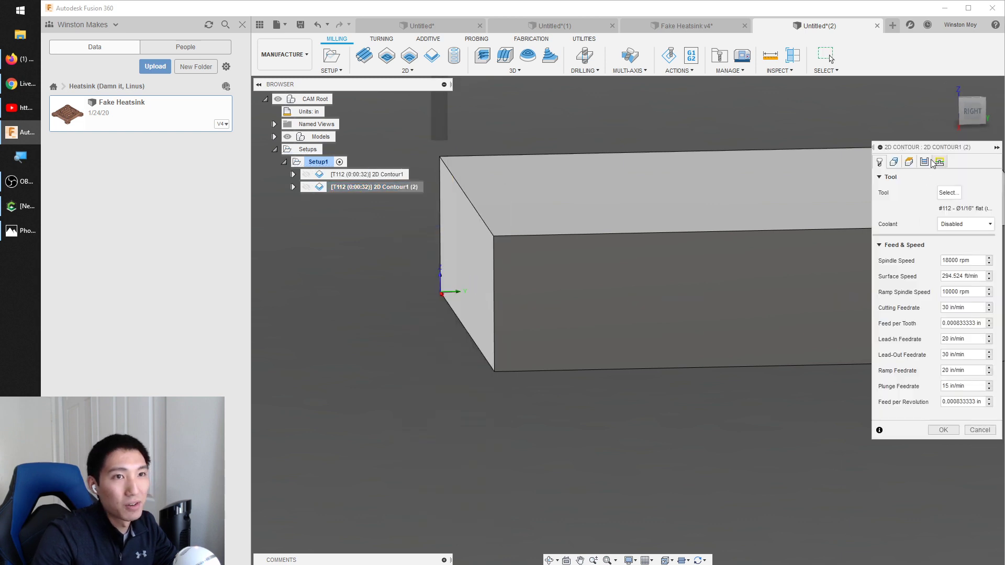
left_click(909, 162)
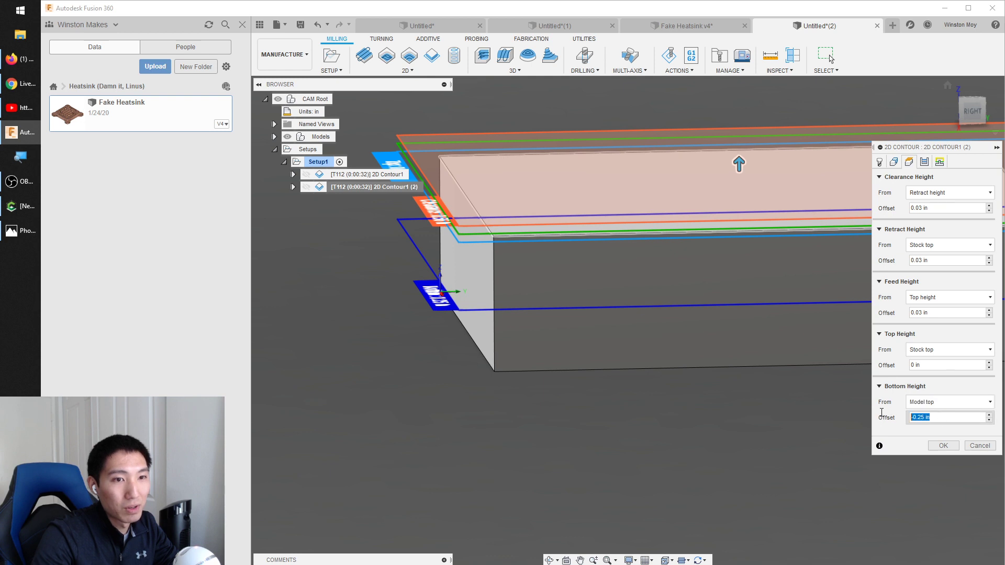
left_click(925, 401)
left_click(952, 473)
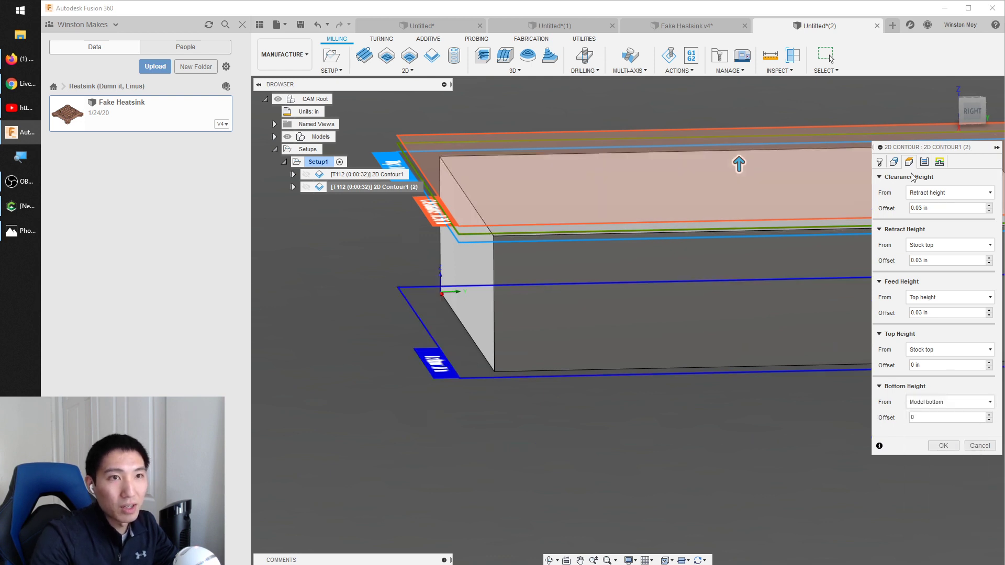
- Enable stock to leave on the duplicated contour with 0.05 in radial and 0 in axial, and generate it
left_click(925, 162)
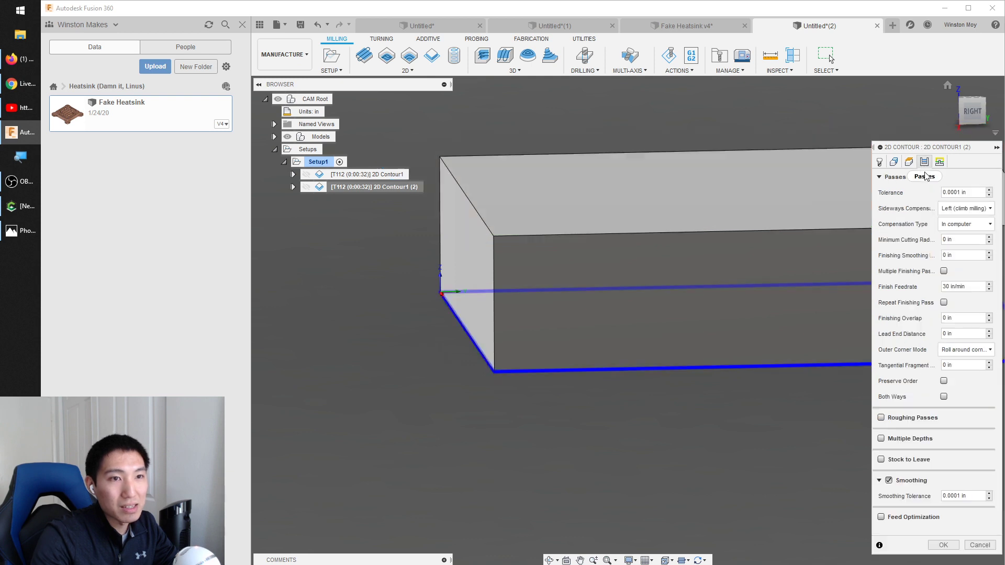
left_click(881, 459)
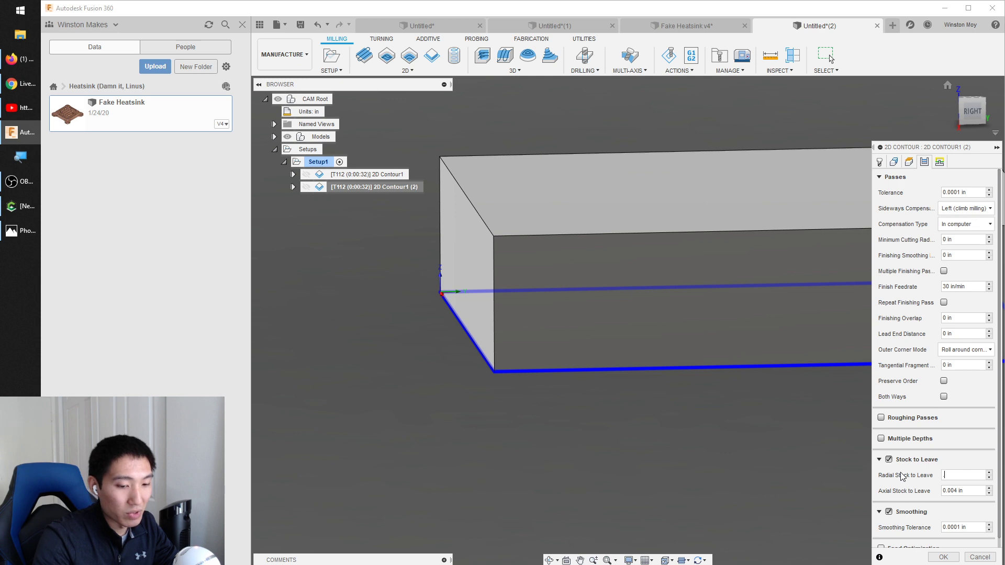
key("Return")
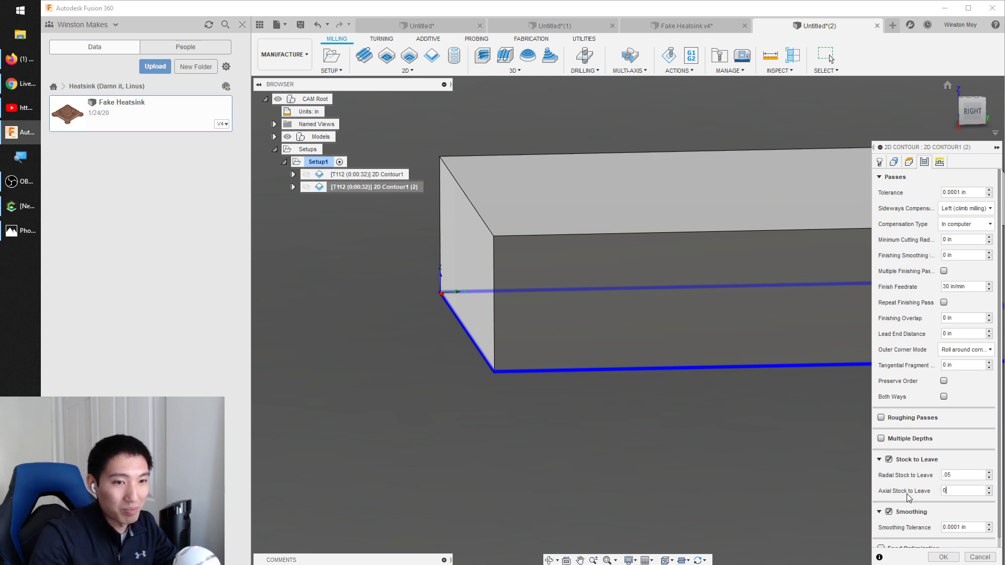
left_click(941, 555)
- Simulate the duplicated contour and examine the clearance between the tool shank and the block's side wall
scroll(699, 290, "down", 3)
middle_click_drag(543, 309, 555, 262, "shift")
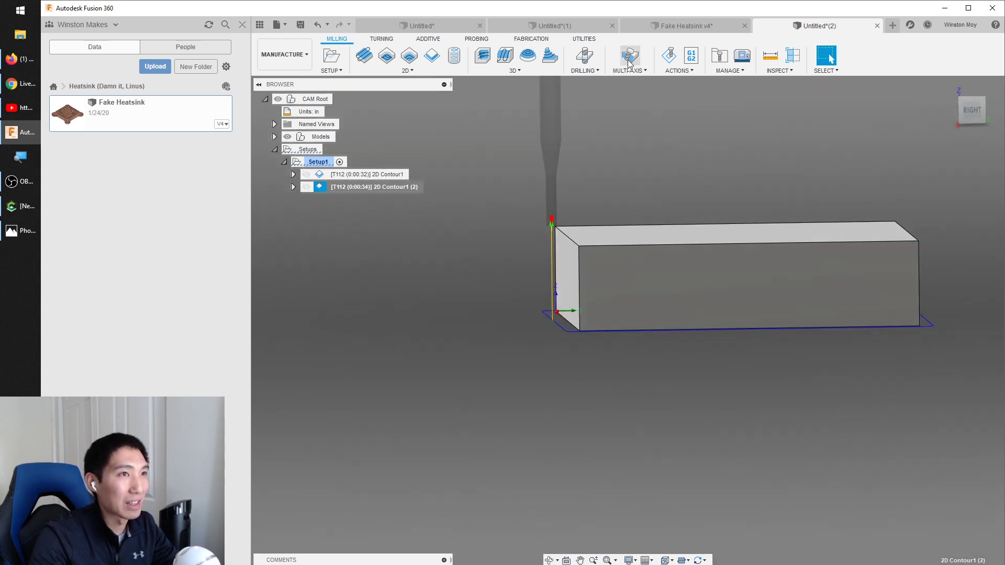
left_click(669, 55)
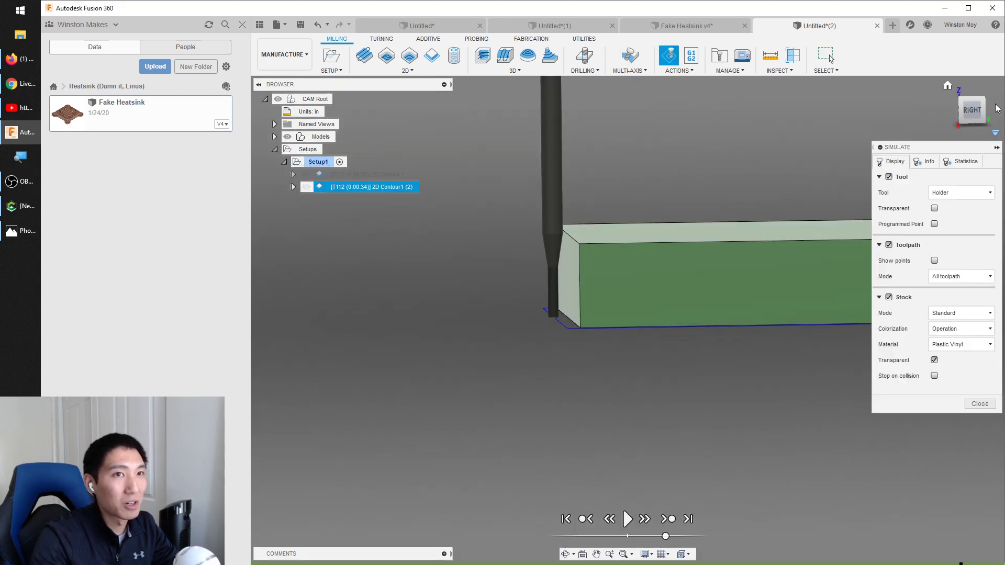
left_click(970, 115)
scroll(579, 247, "up", 2)
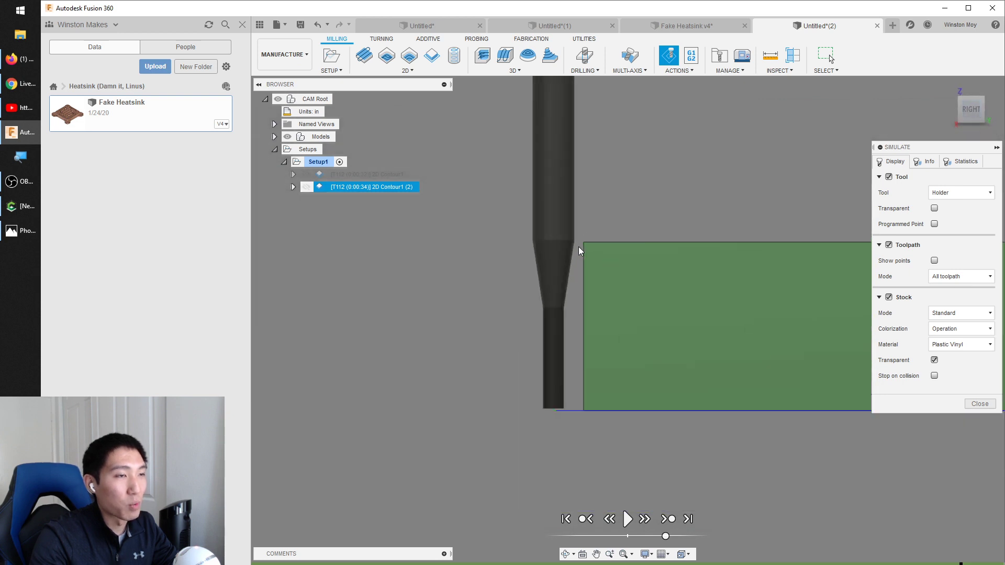
middle_click_drag(516, 267, 644, 359, "shift")
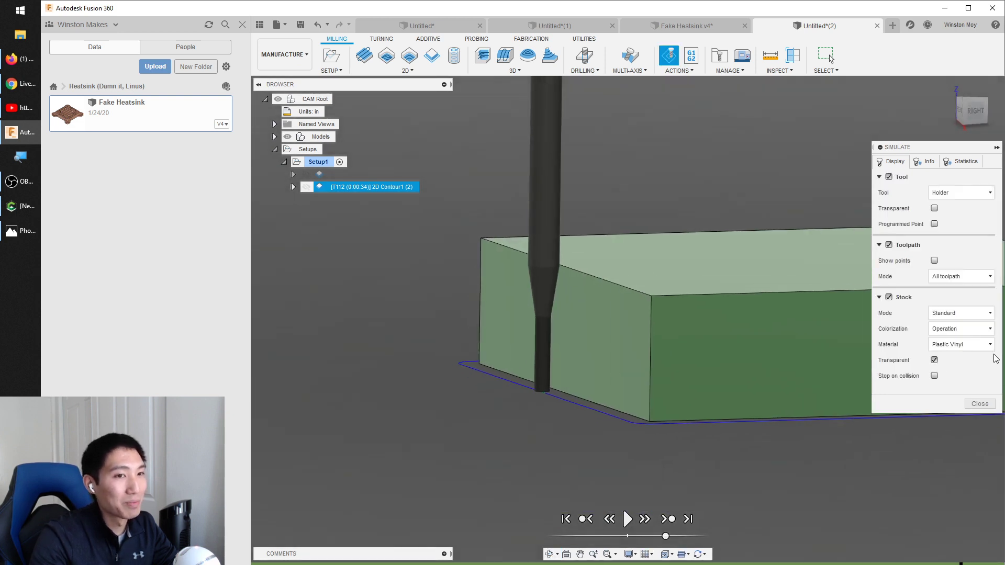
left_click(986, 404)
- In the Design workspace, chamfer the block's four top edges by an equal distance so the sides slope almost down to the base
left_click(283, 55)
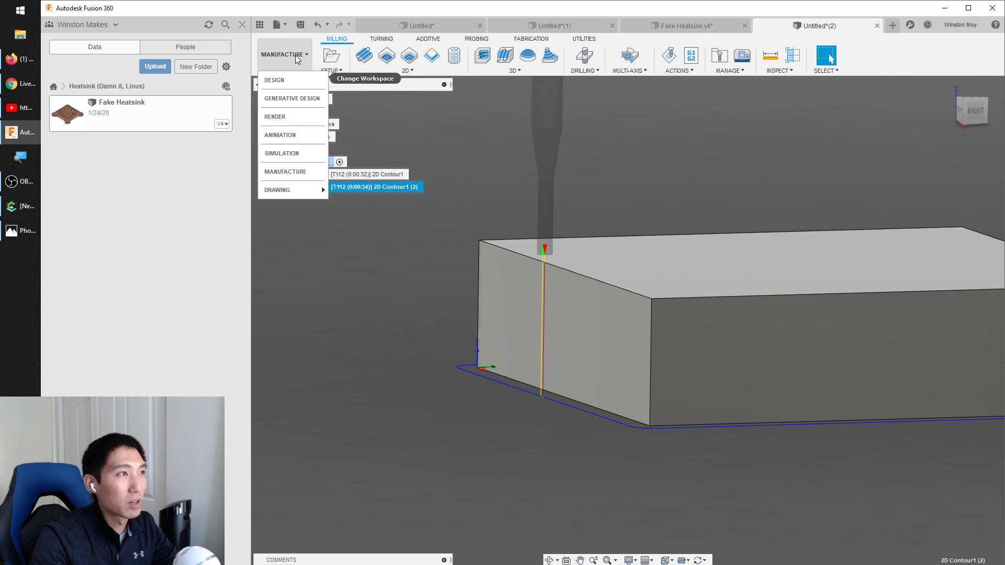
left_click(293, 86)
left_click(463, 62)
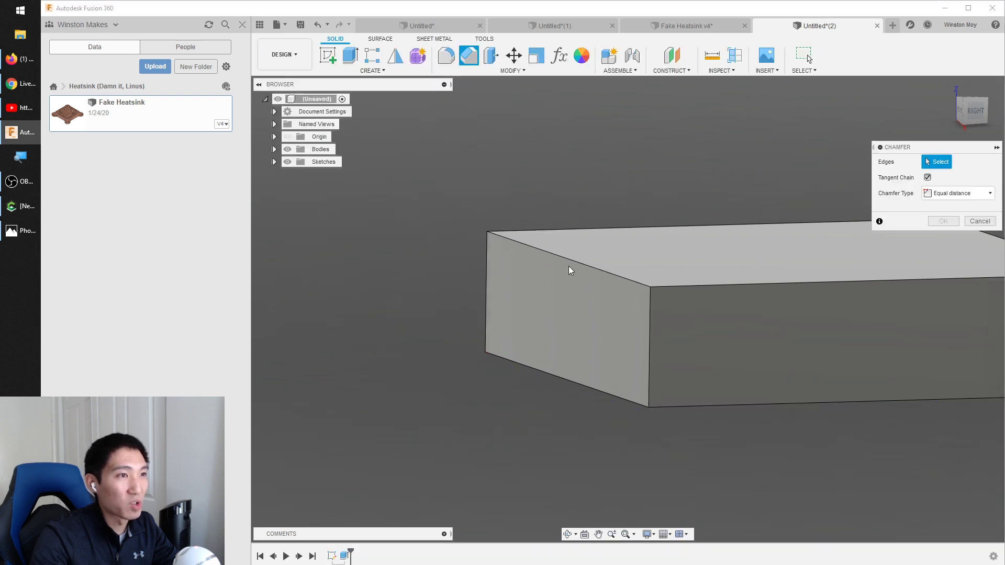
left_click(568, 258)
left_click(600, 228)
scroll(600, 228, "down", 3)
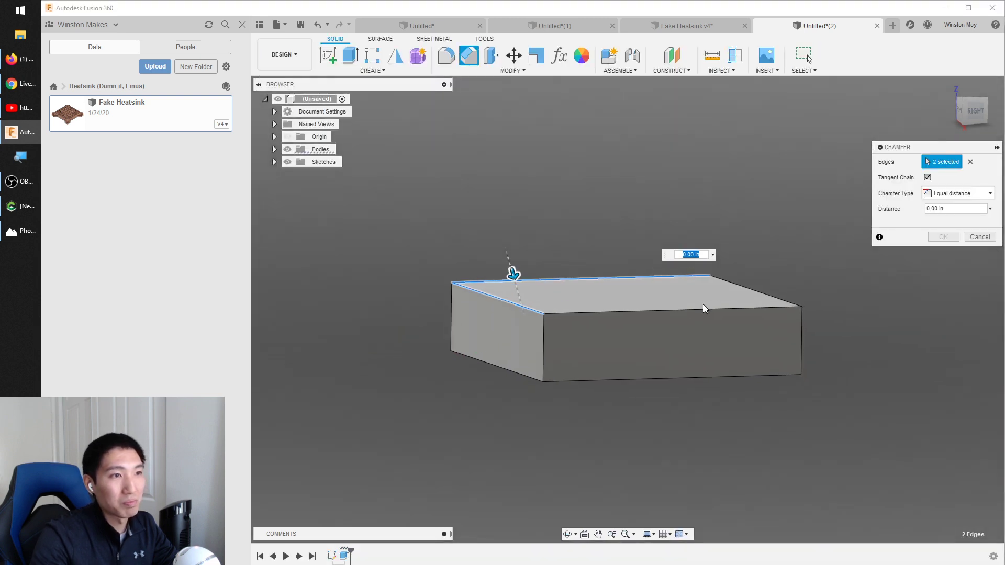
left_click(715, 310)
left_click(760, 293)
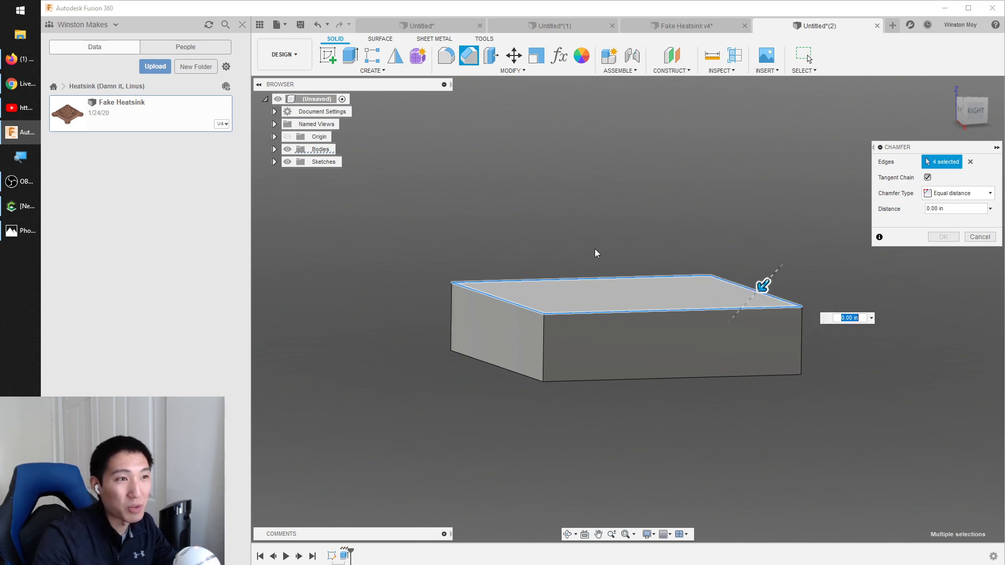
type("1")
key("Return")
- Examine the sloped faces of the chamfered block from several angles
middle_click_drag(561, 284, 528, 326, "shift")
left_click(528, 325)
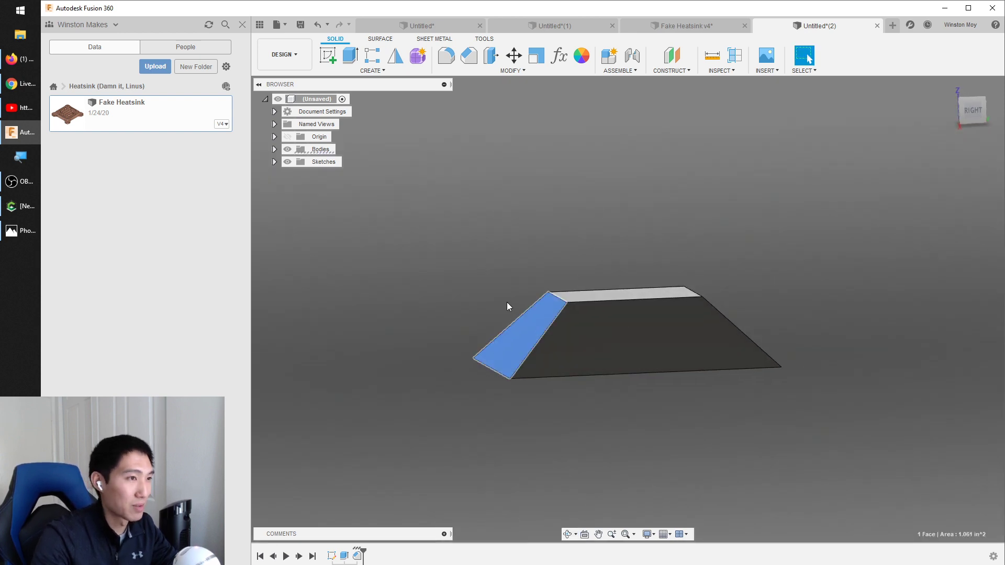
middle_click_drag(507, 303, 473, 359, "shift")
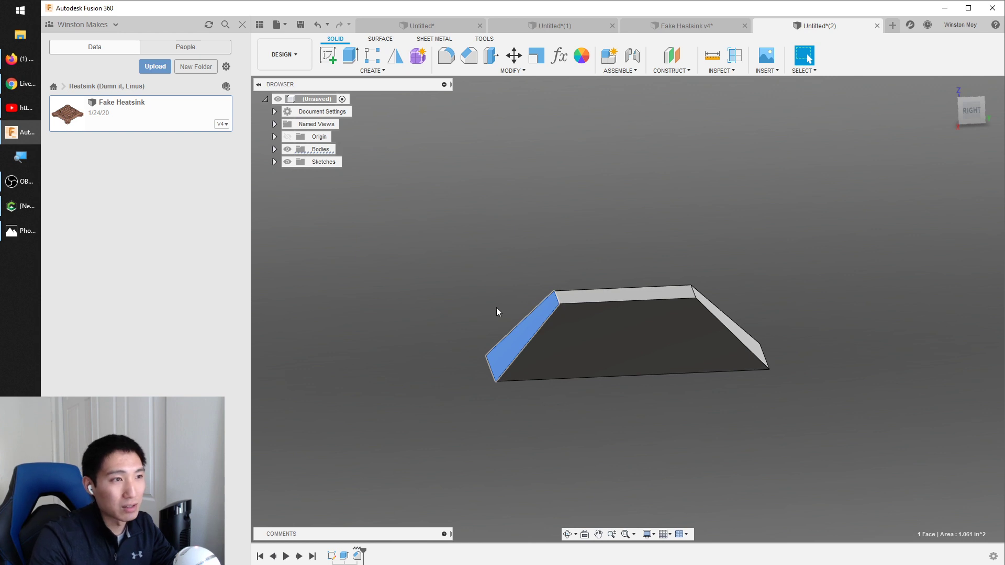
mouse_move(525, 305)
middle_mouse_down("shift")
mouse_move(533, 293)
mouse_move(539, 307)
middle_mouse_up("shift")
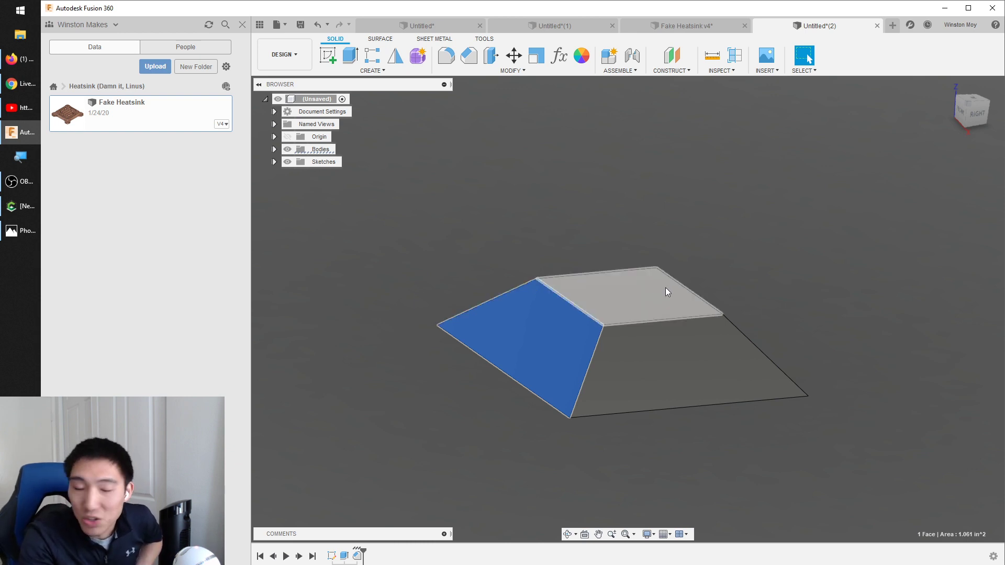
middle_click_drag(532, 312, 707, 343, "shift")
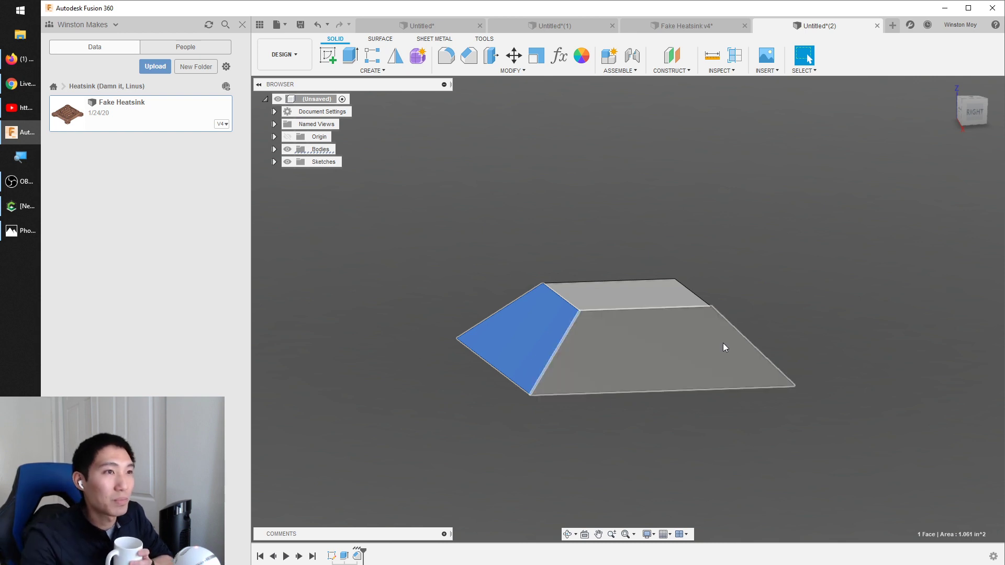
left_click(653, 272)
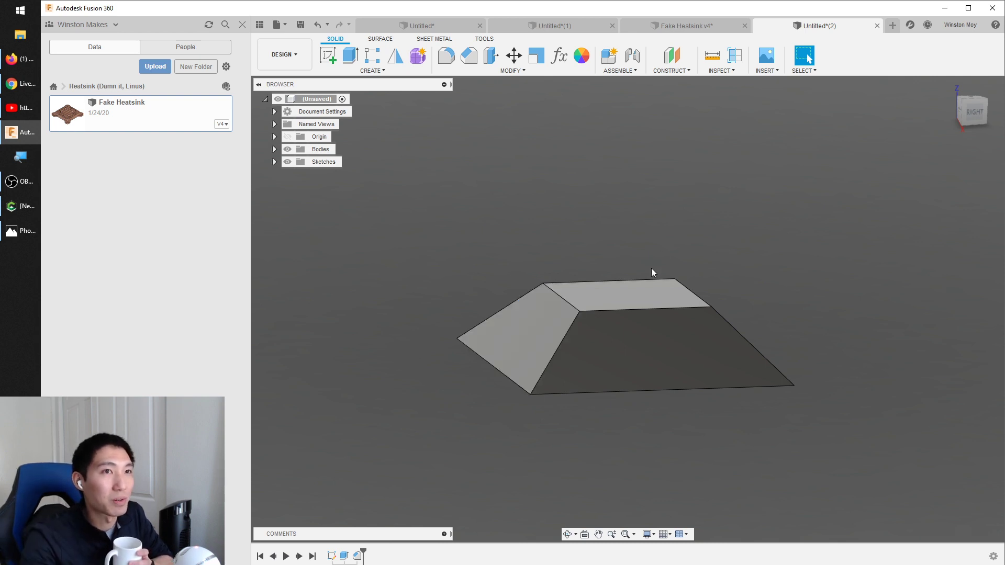
- Close the chamfered block's document without saving and display the 2D contour toolpath of the Fake Heatsink
left_click(877, 26)
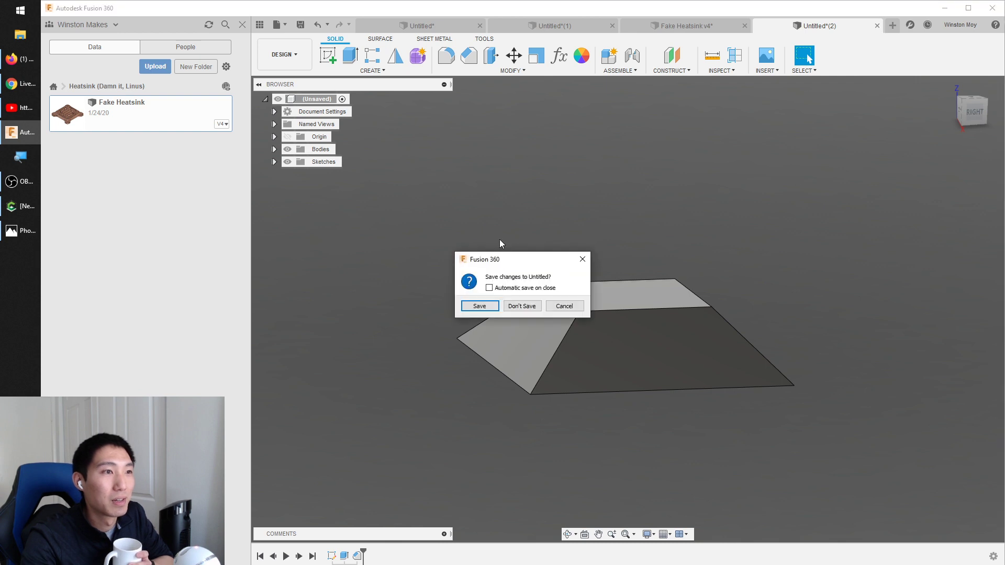
left_click(524, 306)
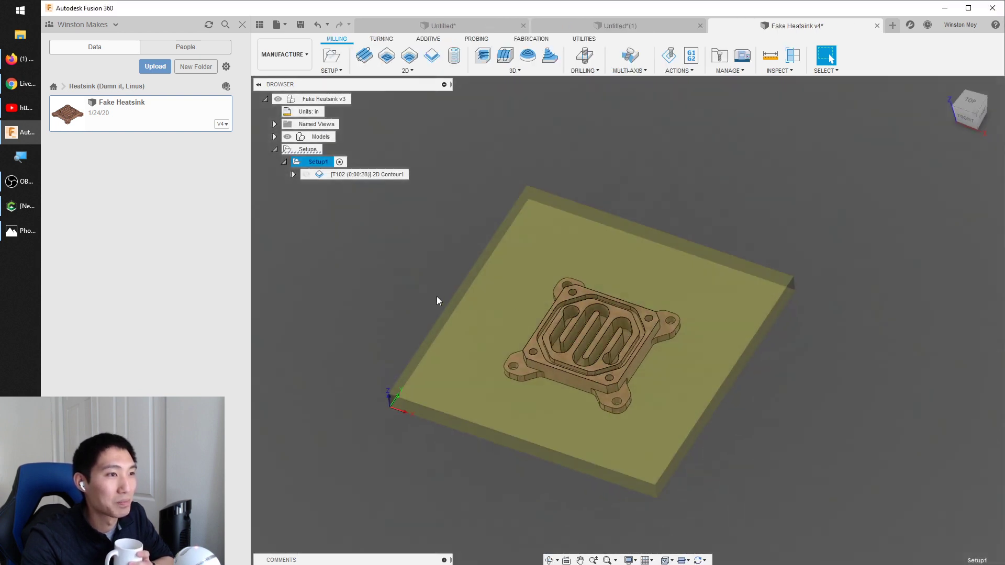
left_click(438, 298)
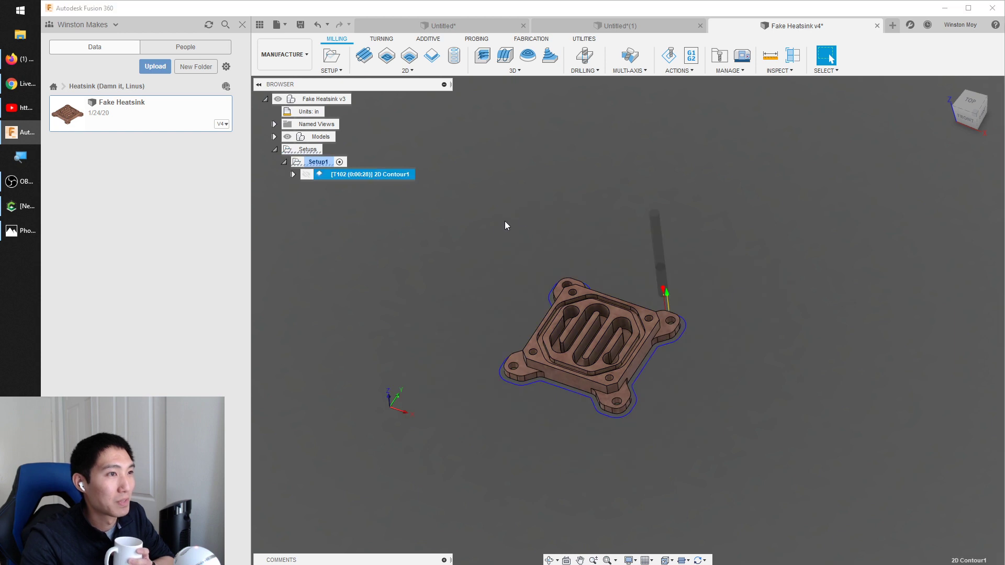
left_click(297, 59)
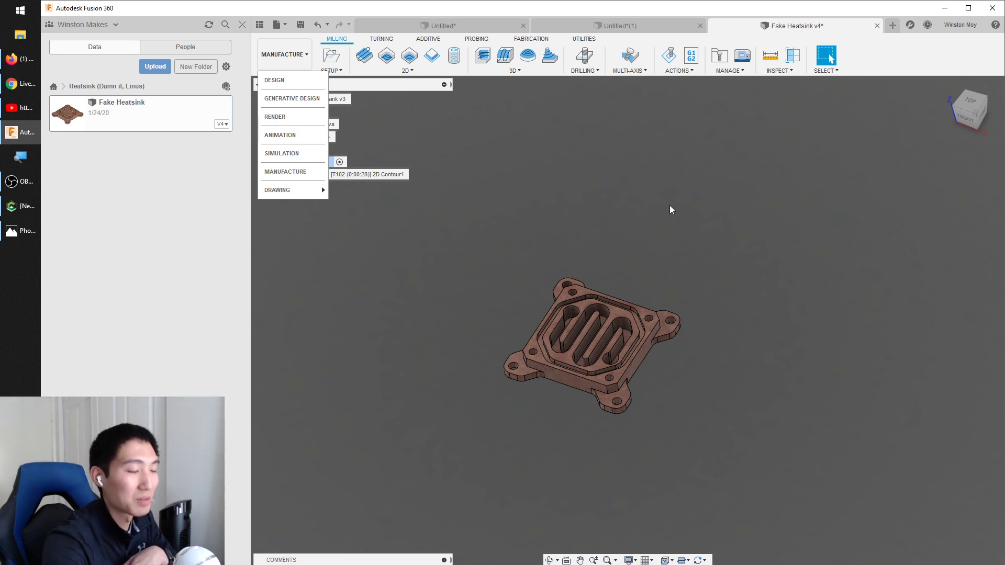
left_click(224, 26)
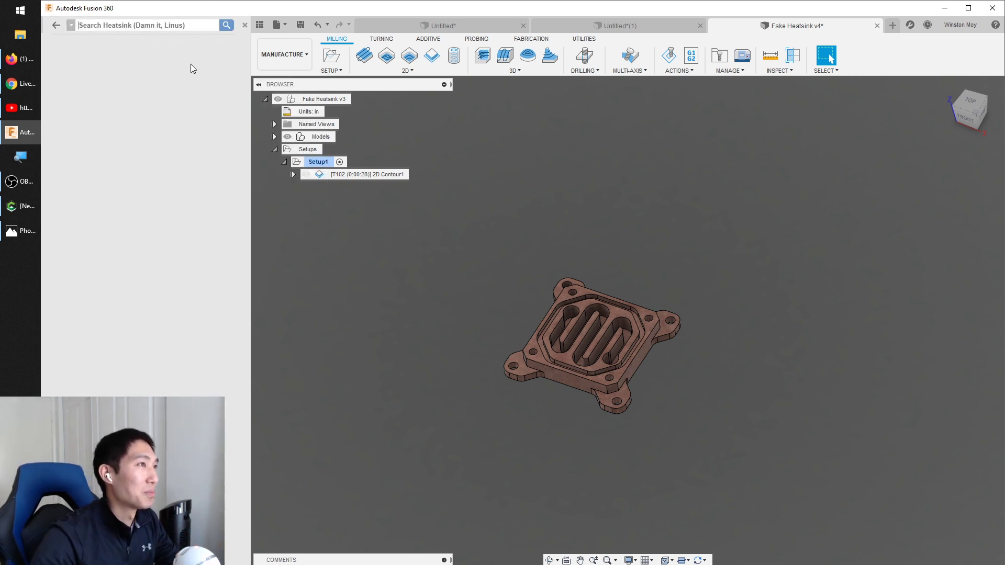
- Search the Heatsink project for "tripod", then clear the search and return to the list of all projects
type("tripod")
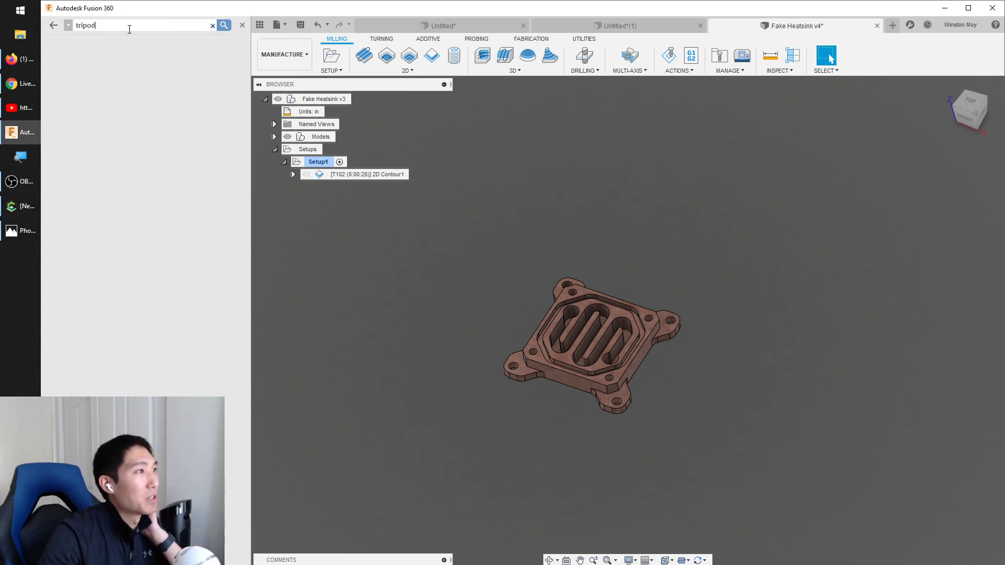
left_click(224, 26)
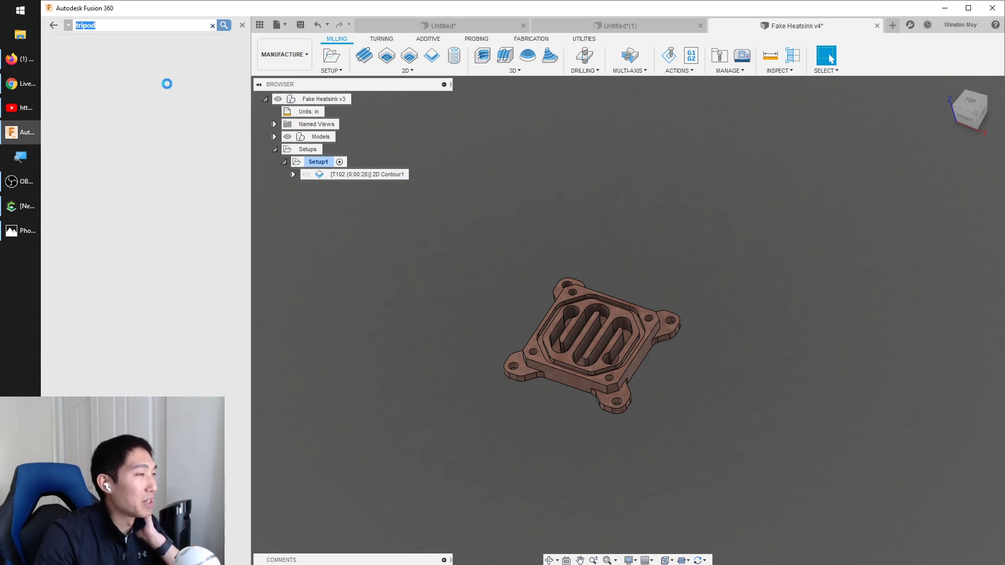
left_click(54, 26)
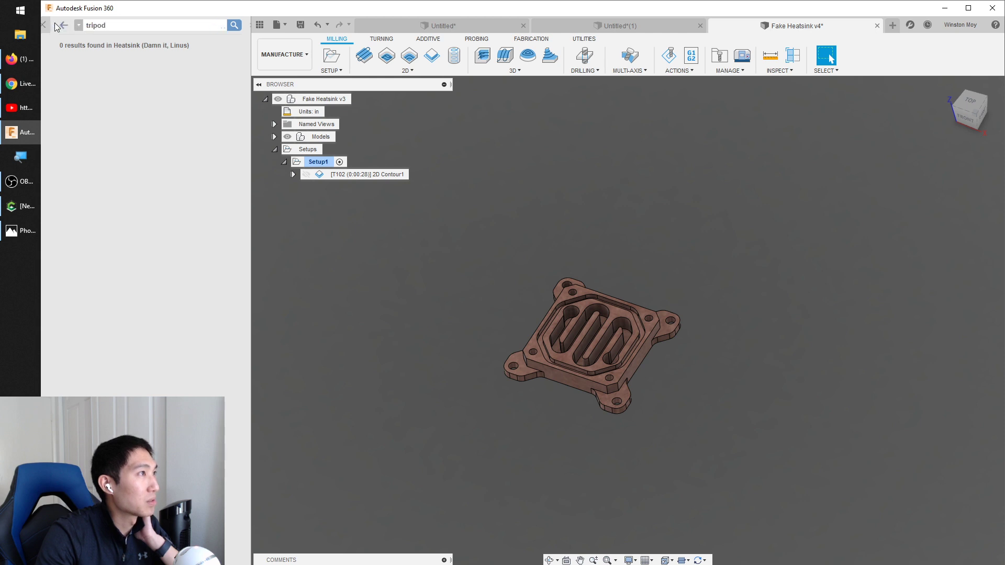
left_click(53, 86)
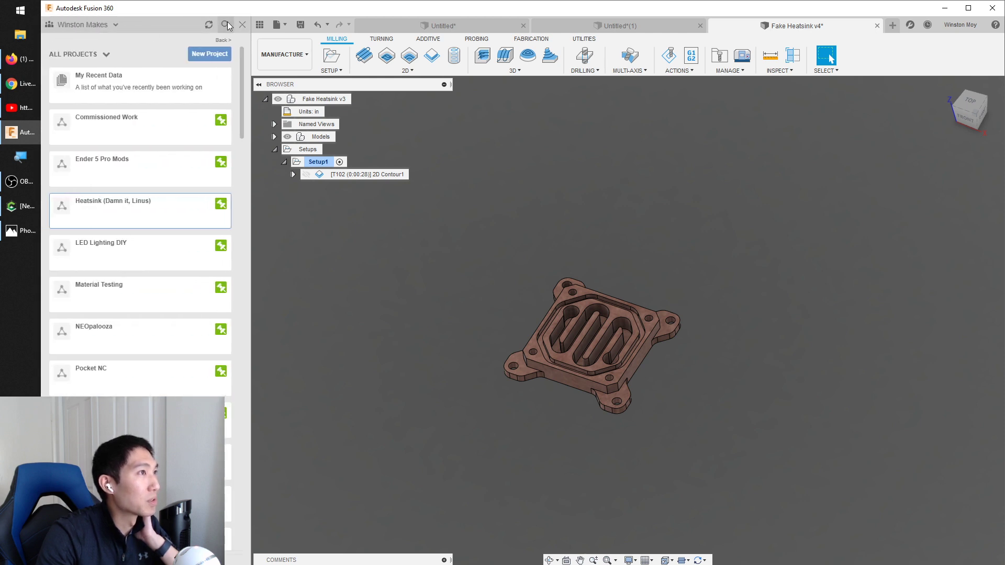
left_click(225, 24)
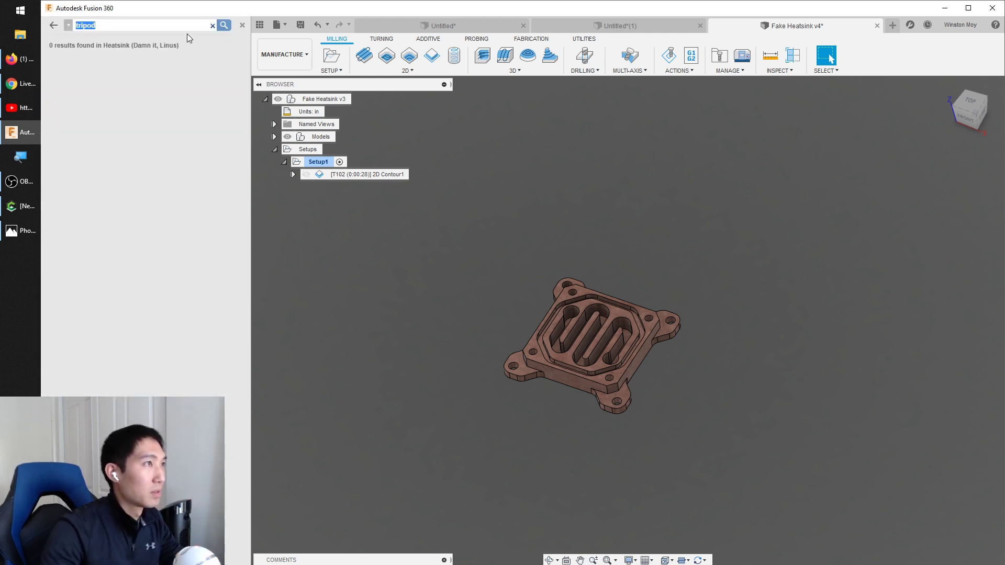
left_click(226, 31)
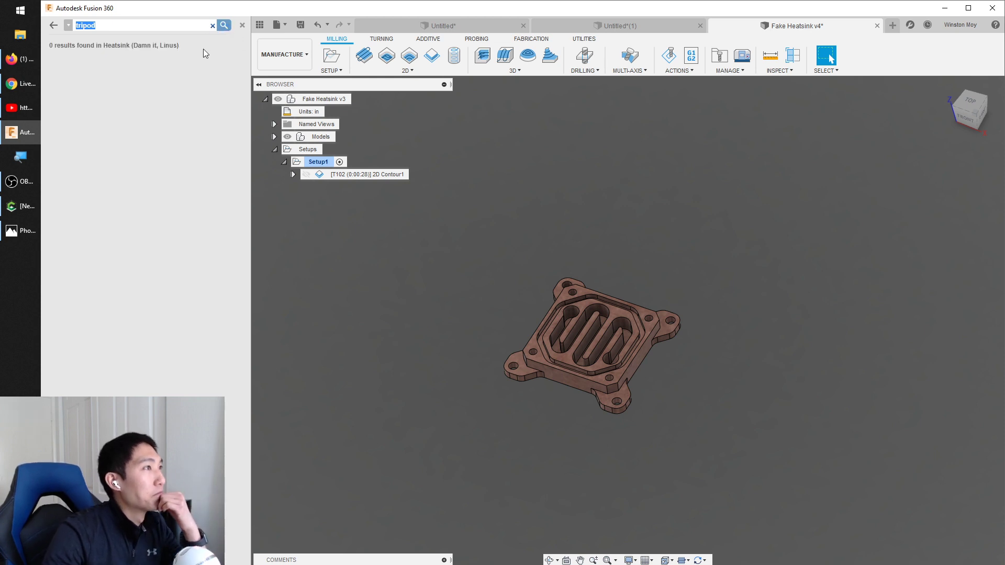
left_click(143, 28)
left_click(212, 26)
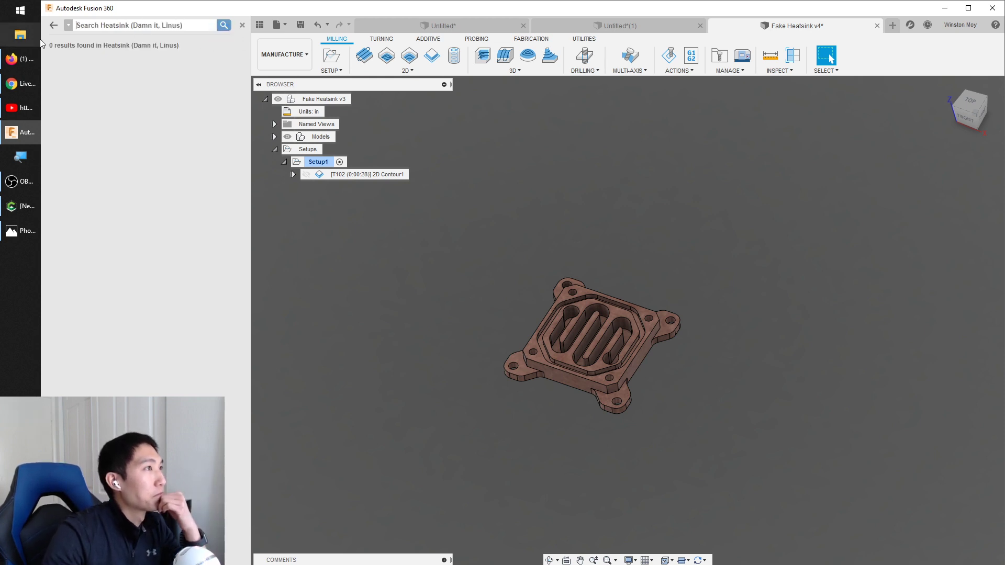
left_click(54, 25)
left_click(55, 24)
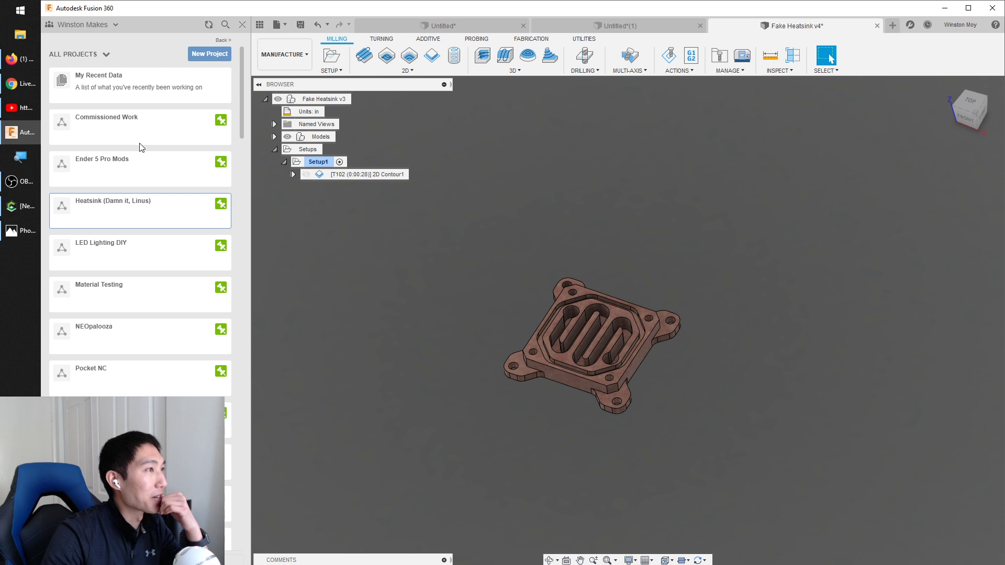
- Open the GoProFilter Holder design from the GoPro Mods project
scroll(159, 199, "down", 4)
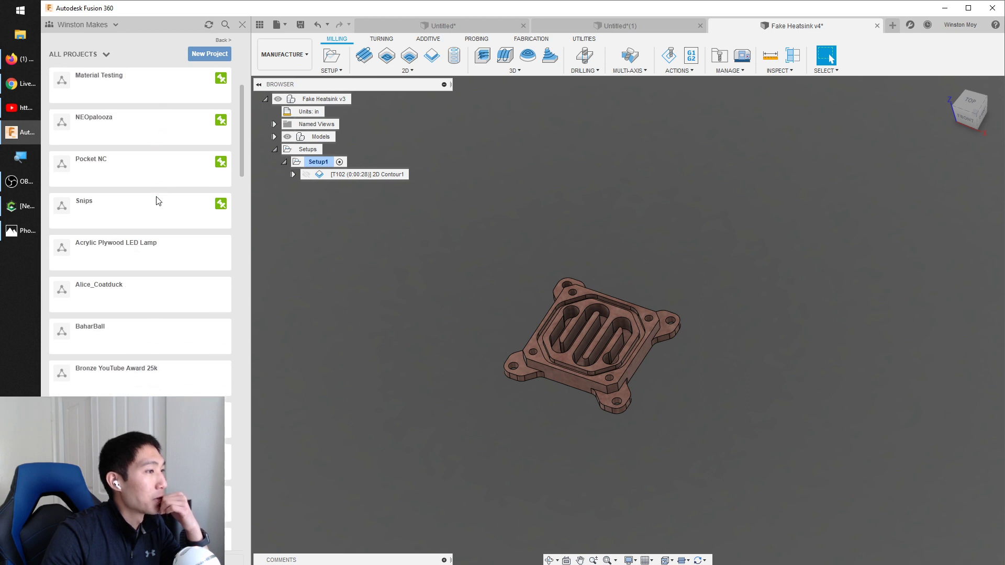
scroll(159, 199, "down", 10)
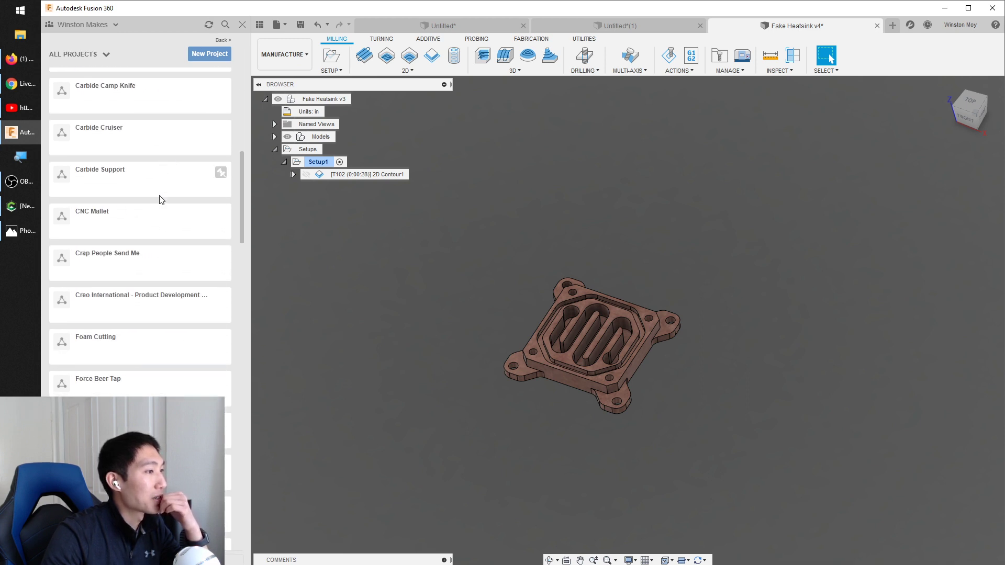
left_click(129, 289)
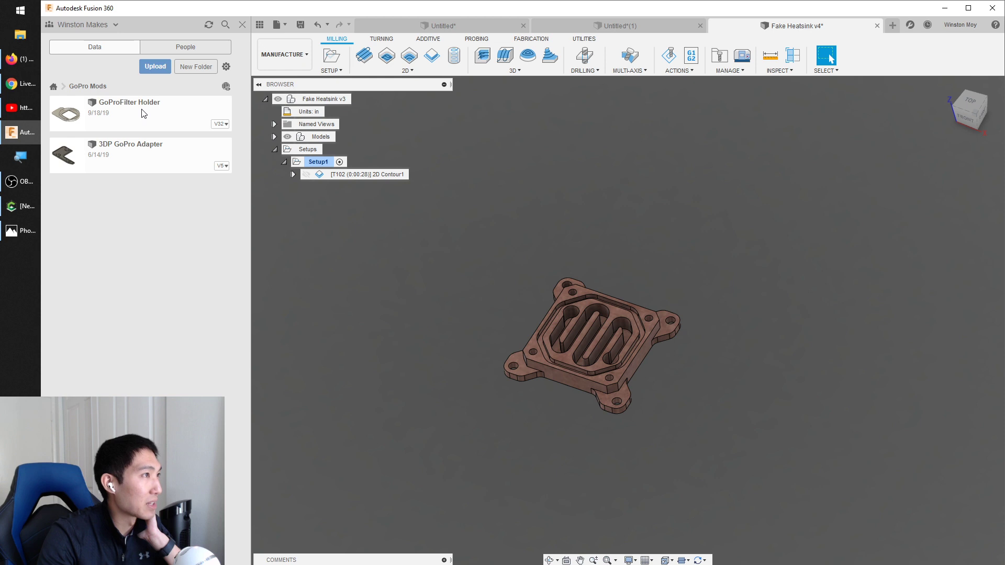
double_click(143, 113)
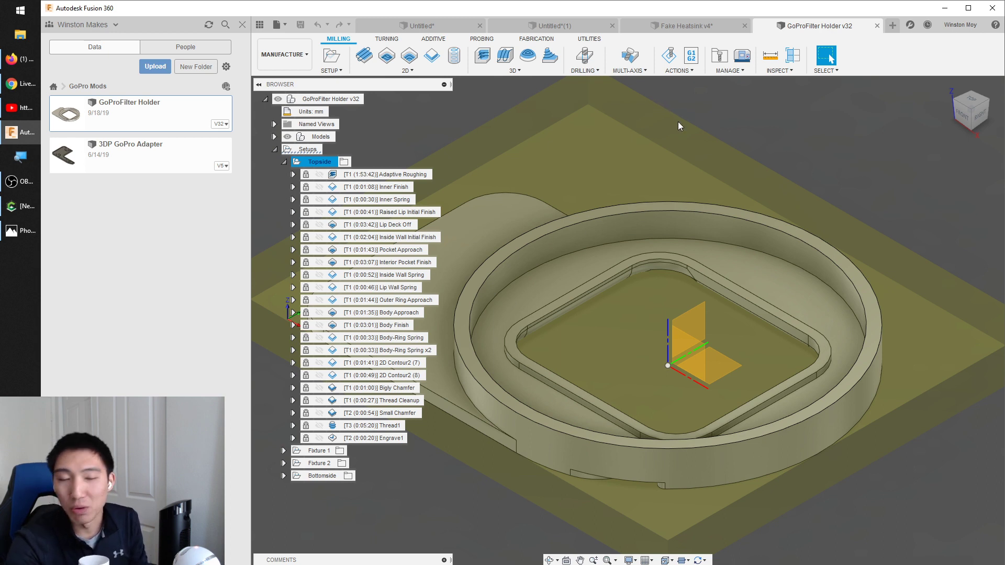
- In the Fake Heatsink document, view the 2D contour toolpath and add a 3D Adaptive Clearing operation with its default settings
left_click(561, 27)
left_click(681, 27)
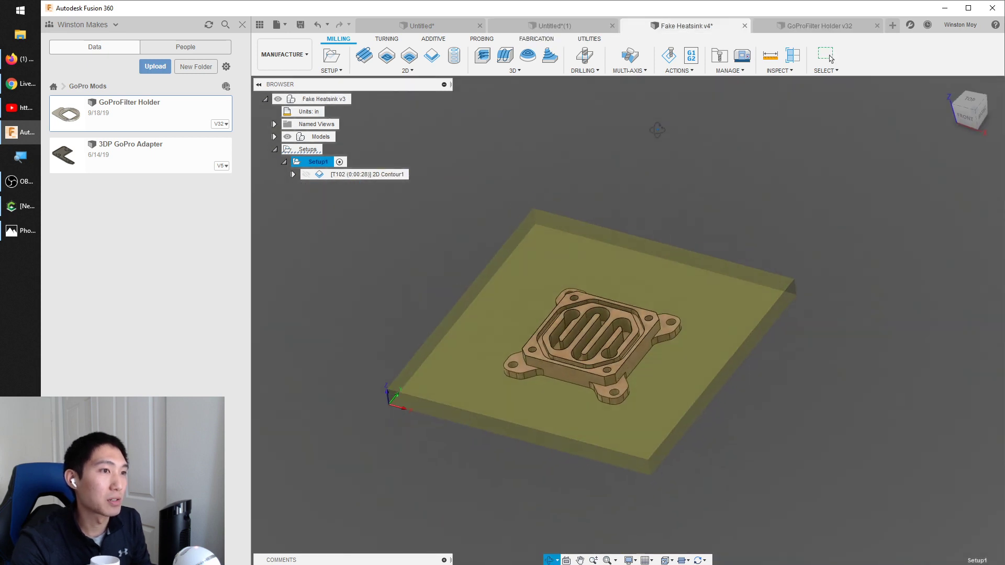
left_click(379, 174)
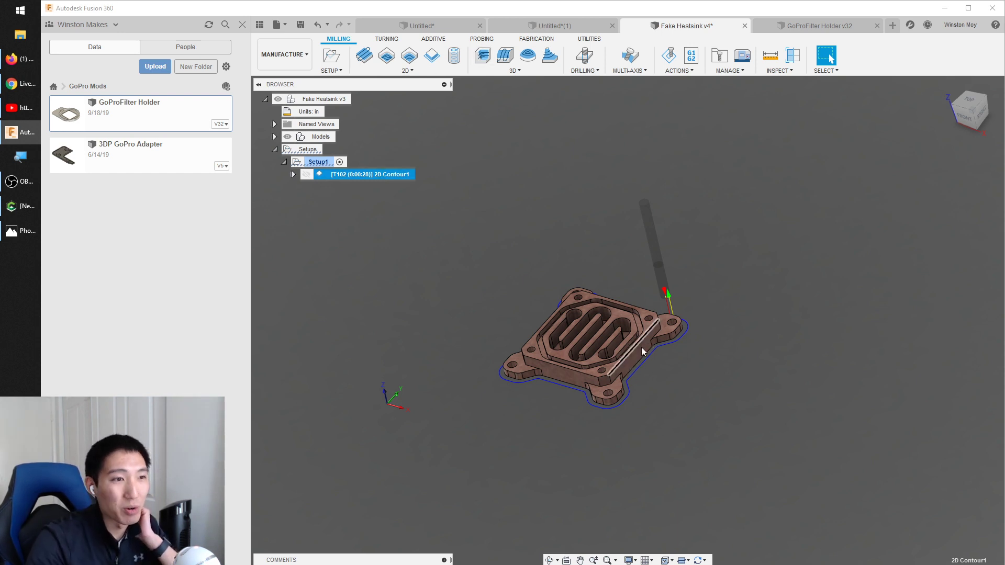
left_click(402, 189)
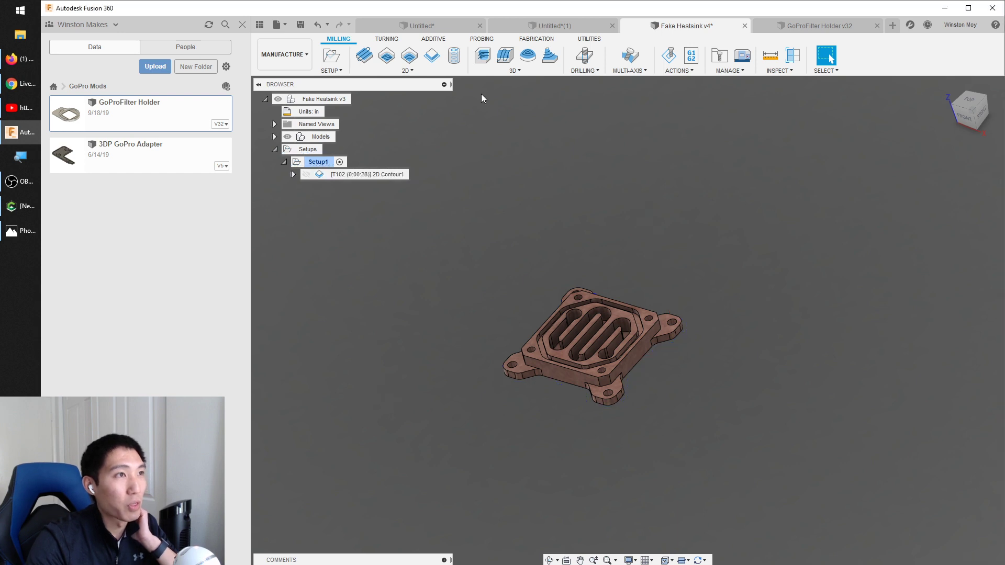
left_click(482, 58)
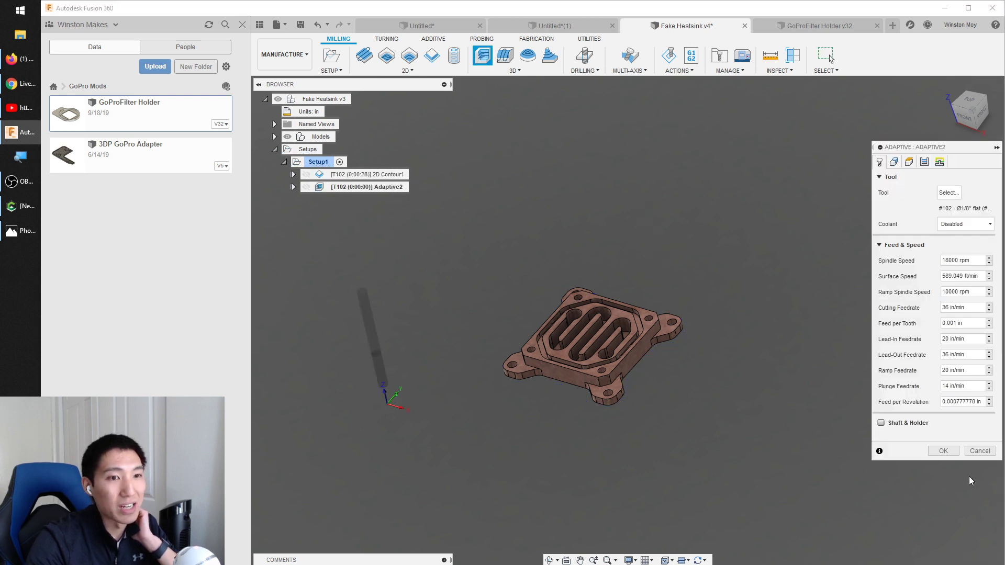
left_click(944, 455)
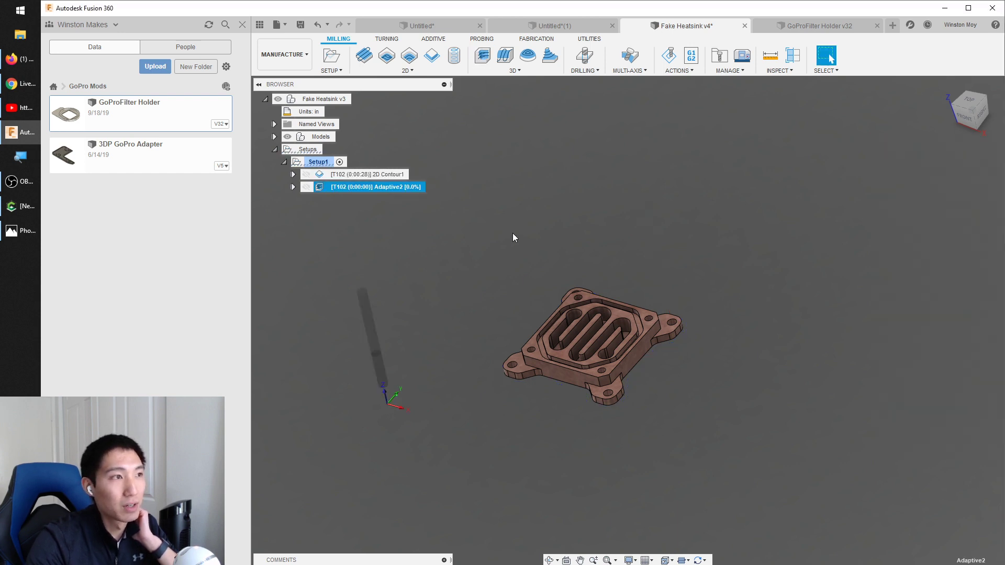
- Start another 3D Adaptive Clearing, look at the source options for rest machining, and cancel the operation
left_click(482, 56)
left_click(894, 162)
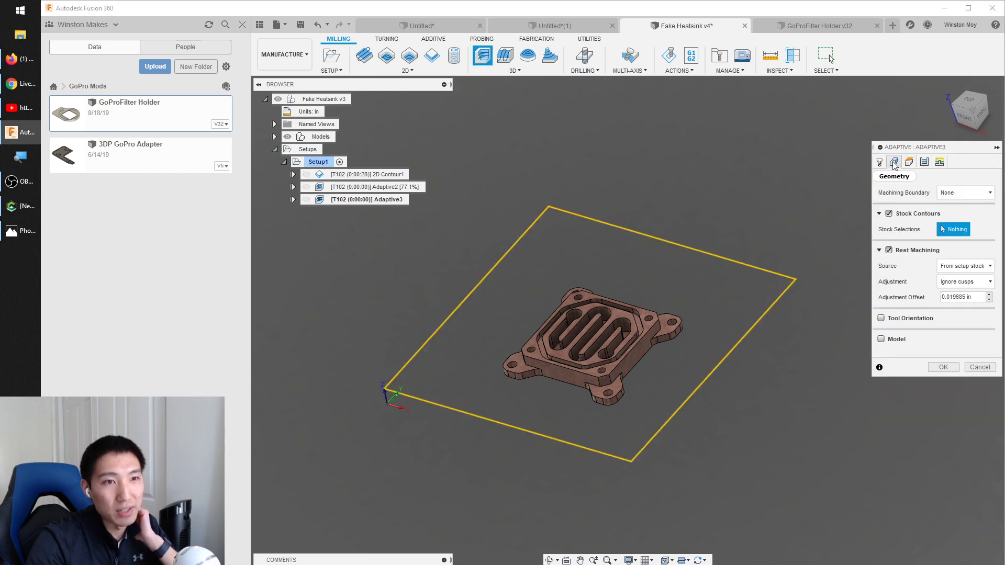
left_click(967, 266)
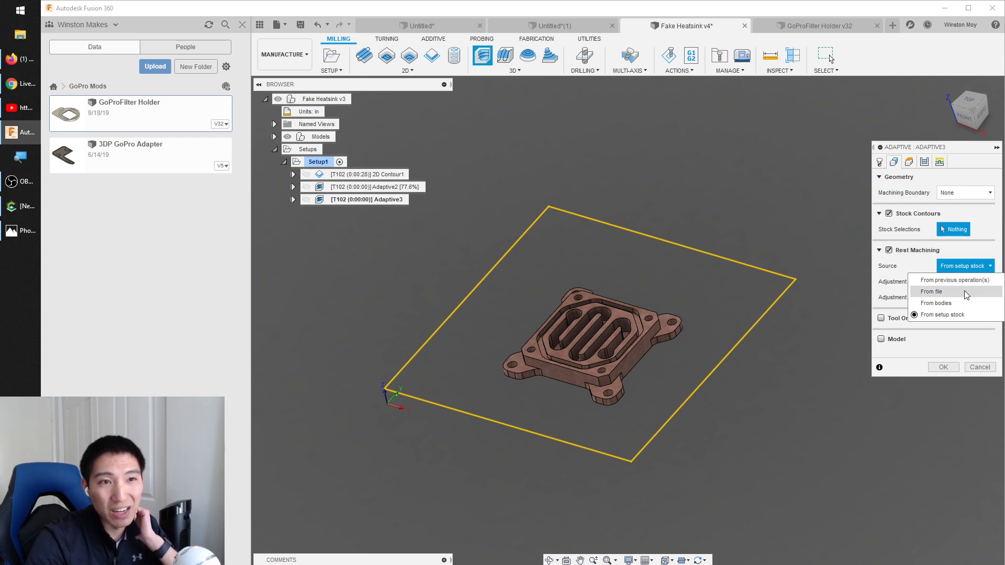
left_click(980, 367)
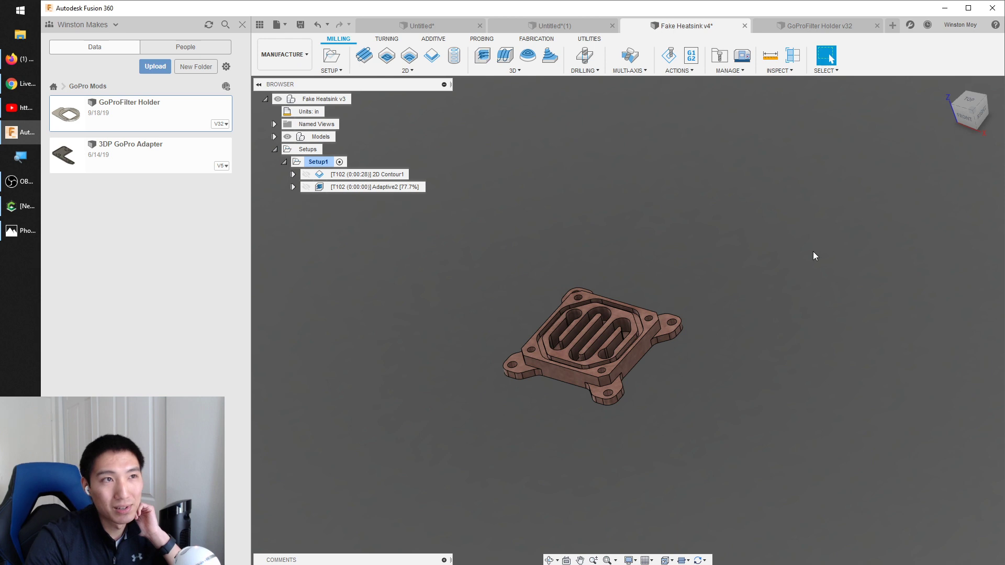
- In the GoProFilter Holder document, open the cutter definition of the 1/4" 4-flute thread mill from the tool library
left_click(806, 25)
scroll(613, 212, "down", 5)
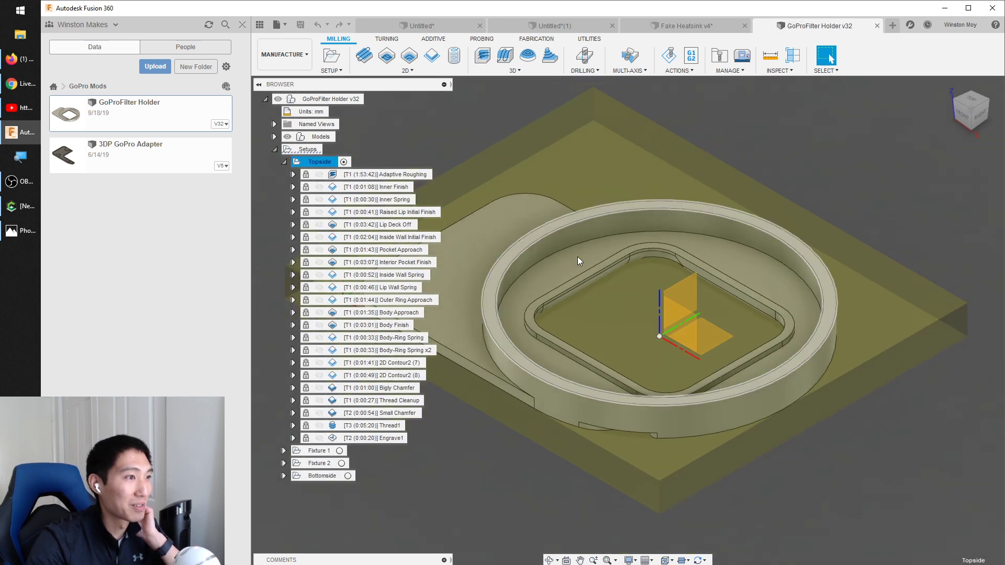
left_click(721, 58)
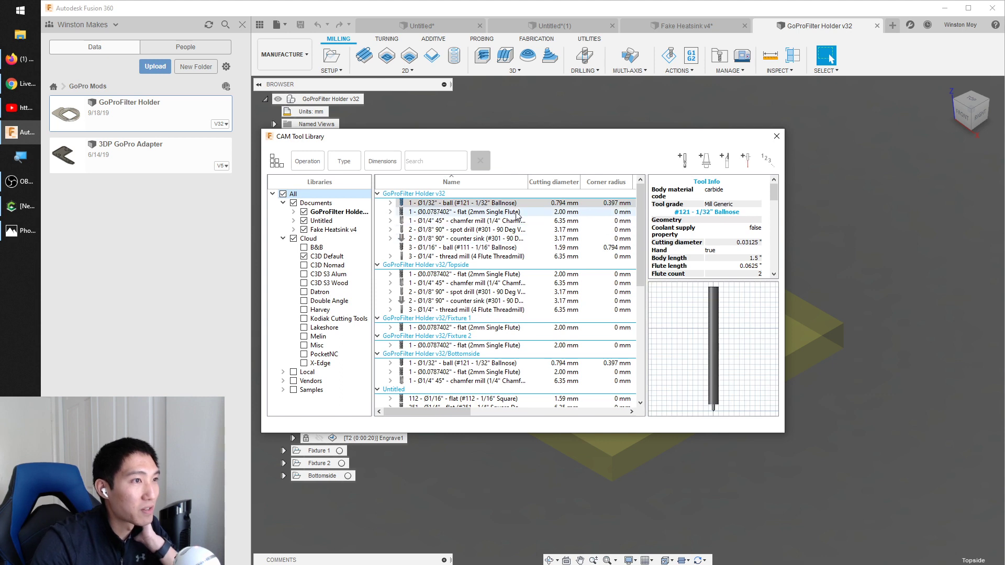
double_click(482, 257)
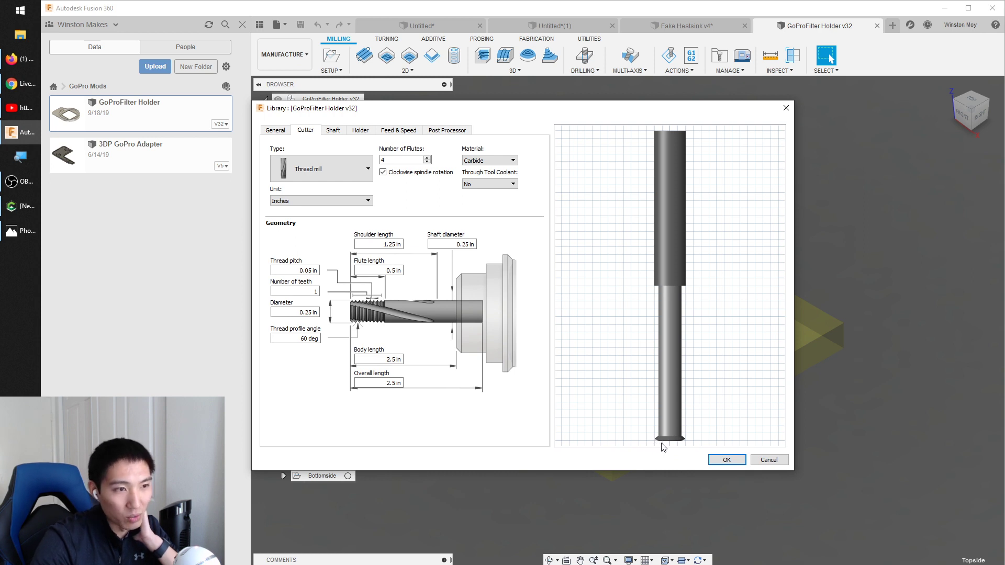
- Examine the thread mill's pitch, profile angle, diameter, number of teeth and shaft definition, and close the tool library without changes
left_click(293, 271)
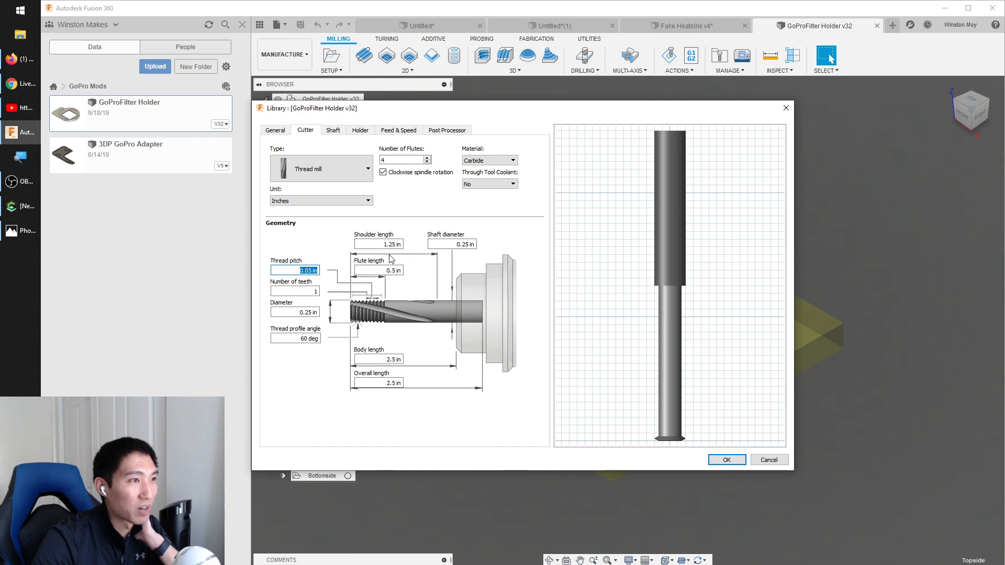
left_click(298, 338)
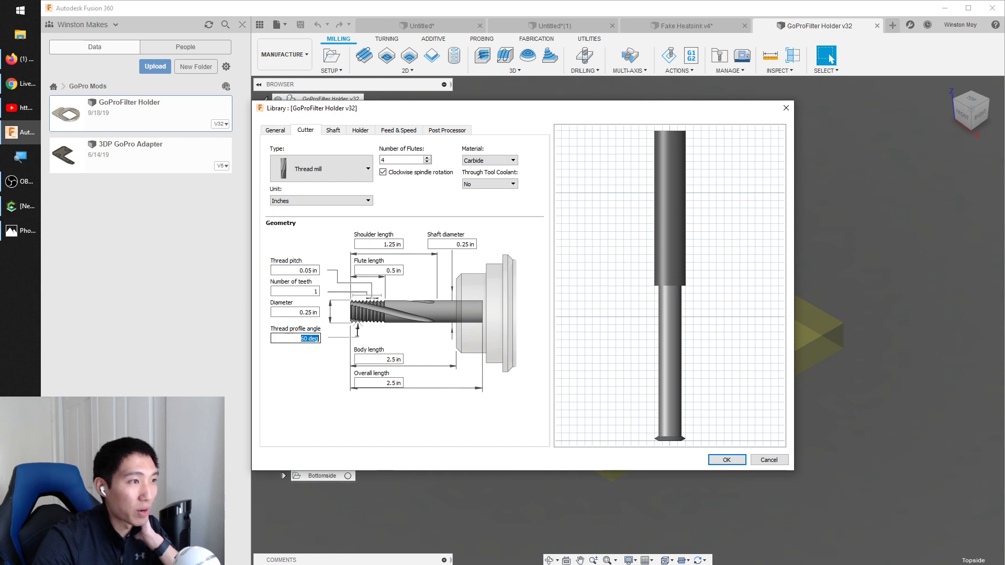
left_click(285, 312)
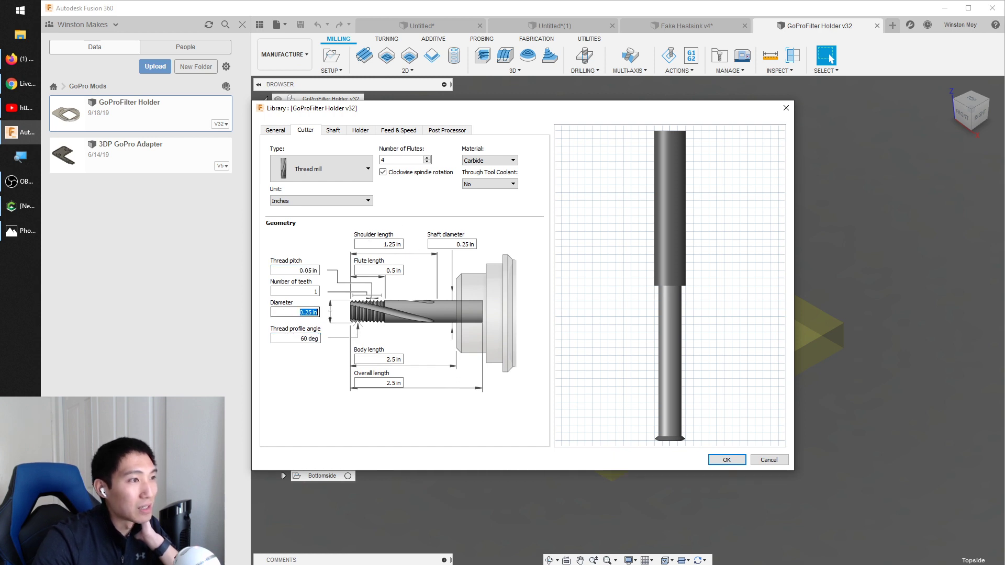
left_click(315, 291)
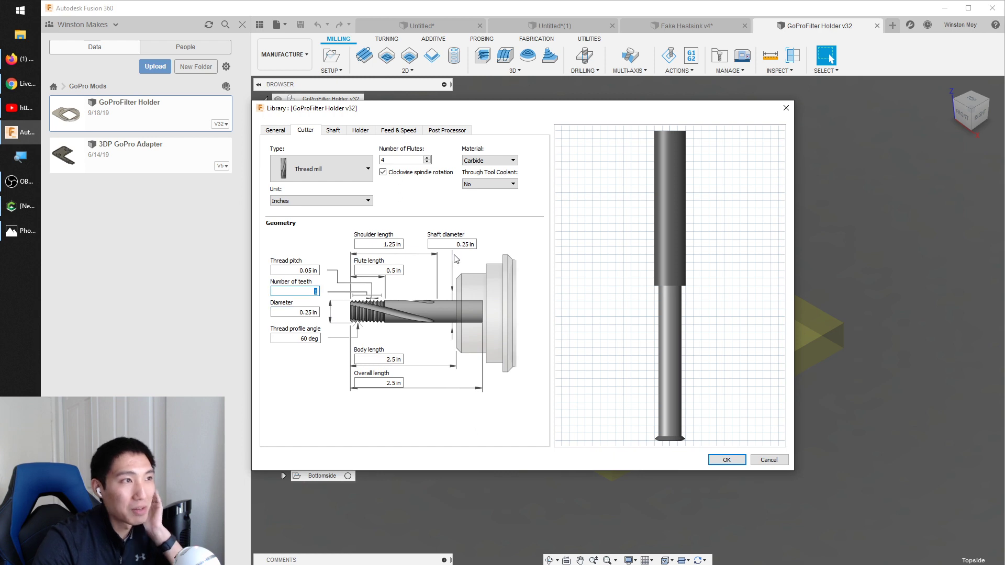
left_click(335, 130)
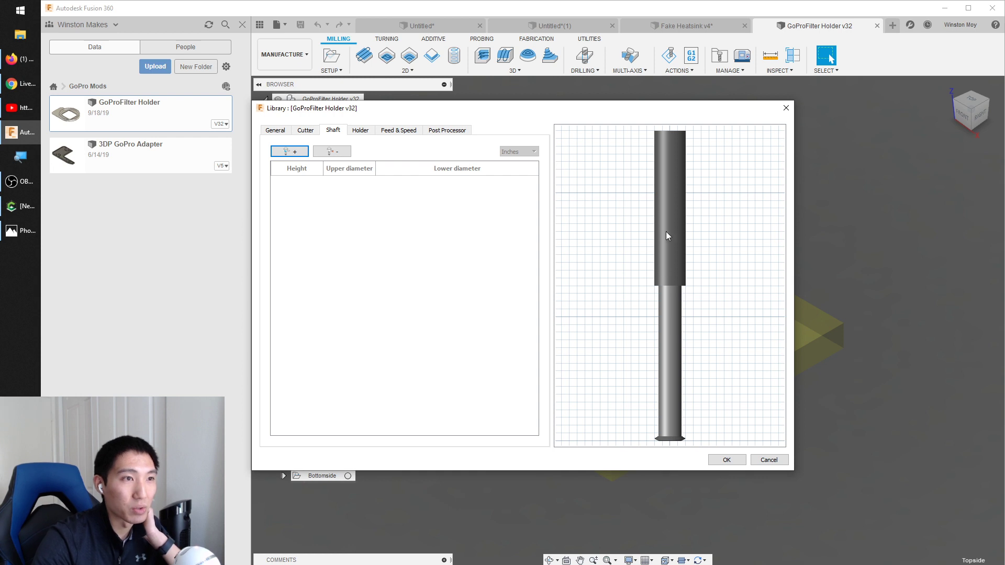
left_click(305, 130)
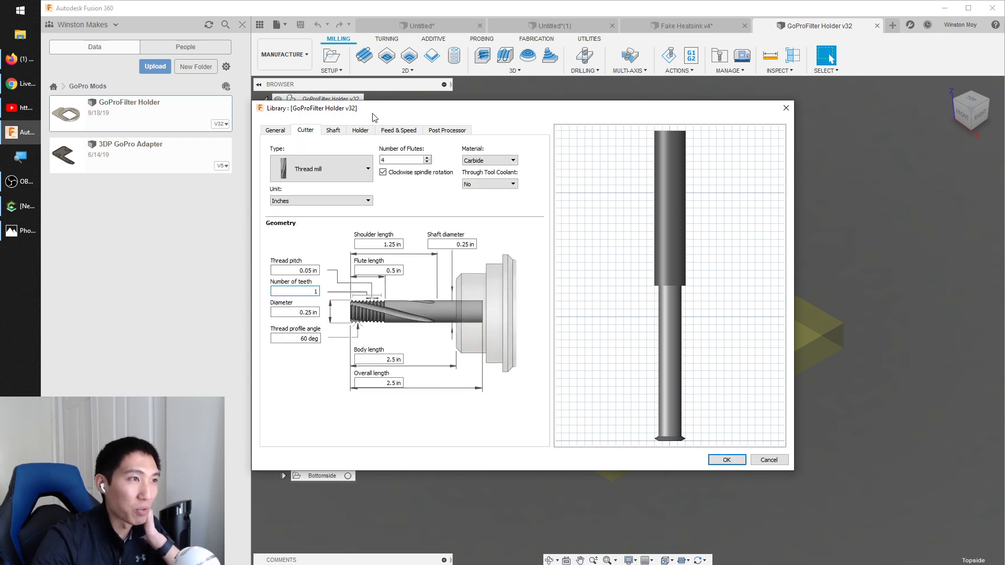
left_click(763, 462)
left_click(777, 137)
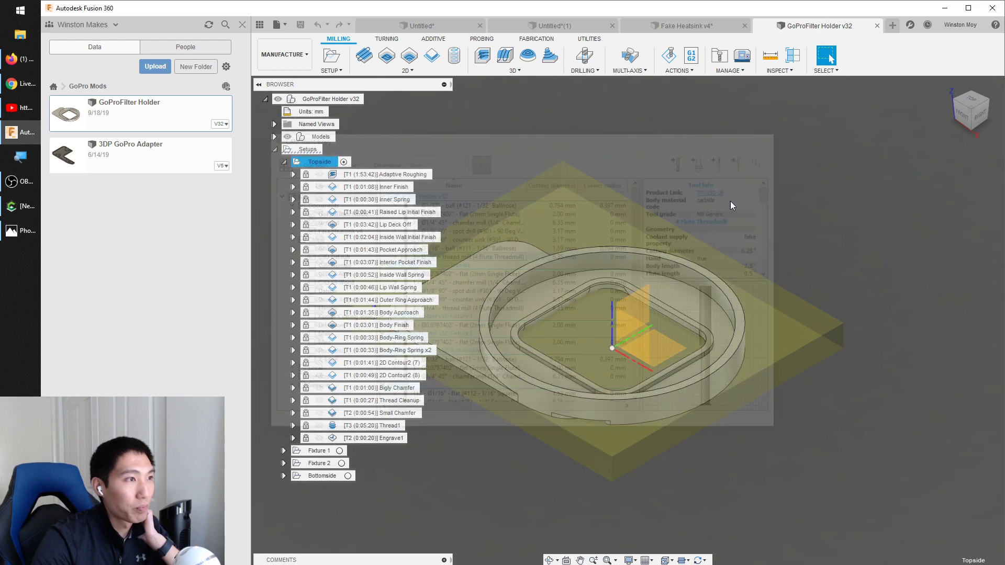
- Unprotect the Thread1 operation in the Topside setup and open it for editing
left_click(406, 71)
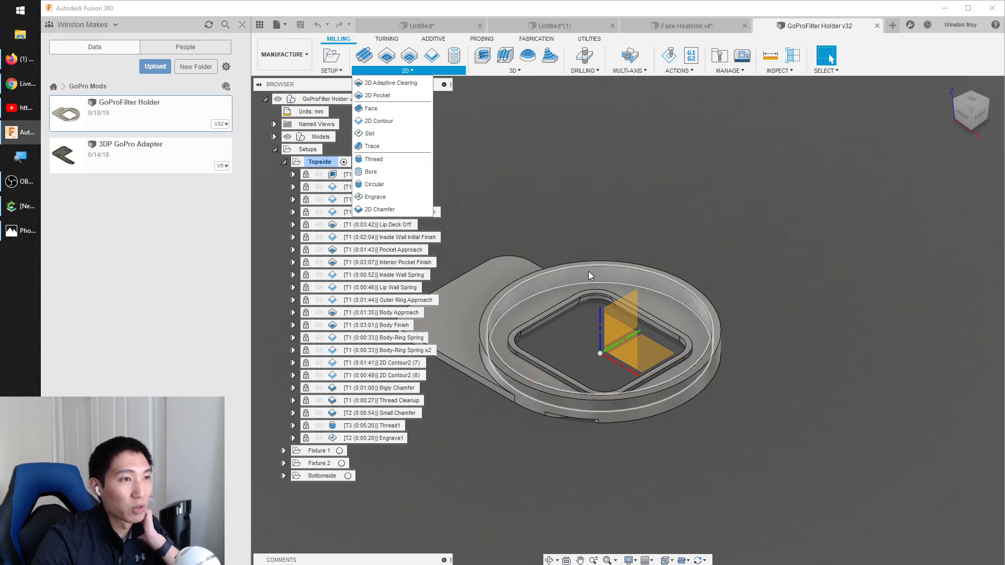
left_click(661, 190)
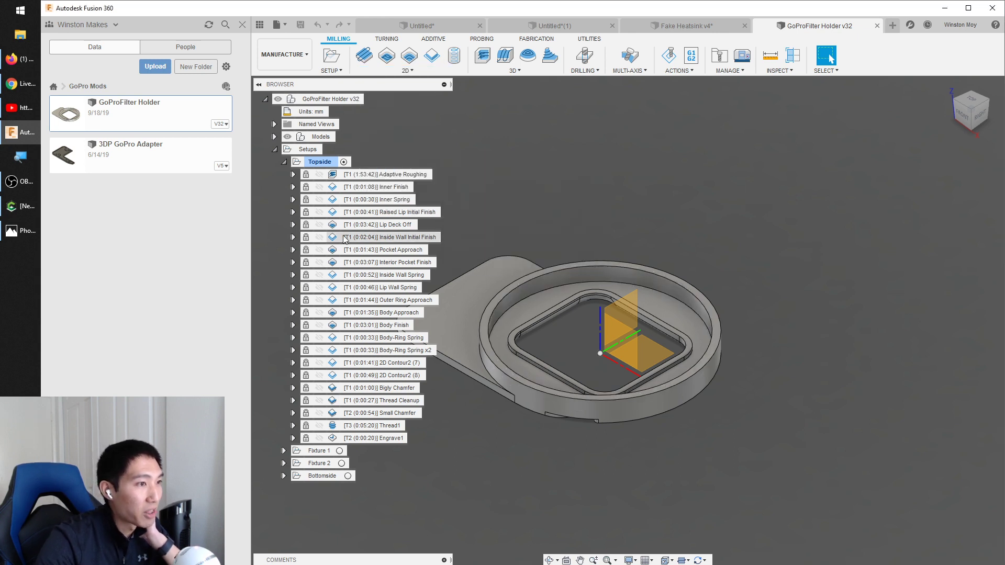
left_click(393, 401)
left_click(393, 405)
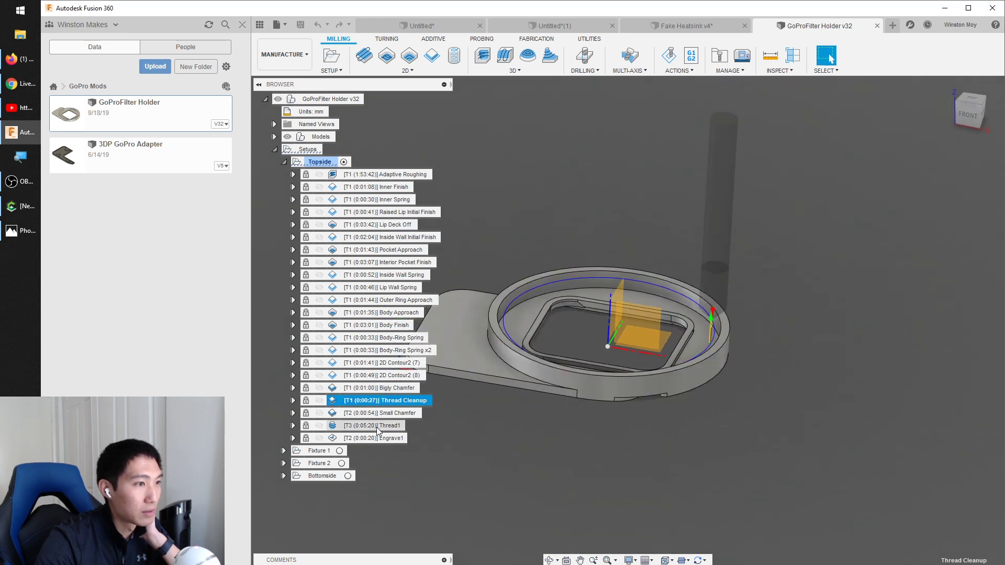
double_click(511, 324)
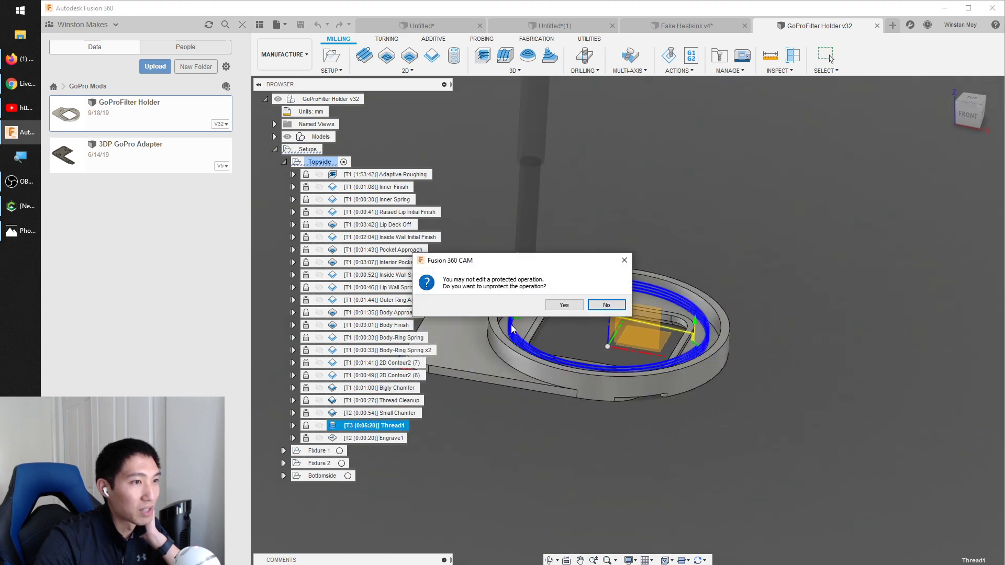
left_click(564, 304)
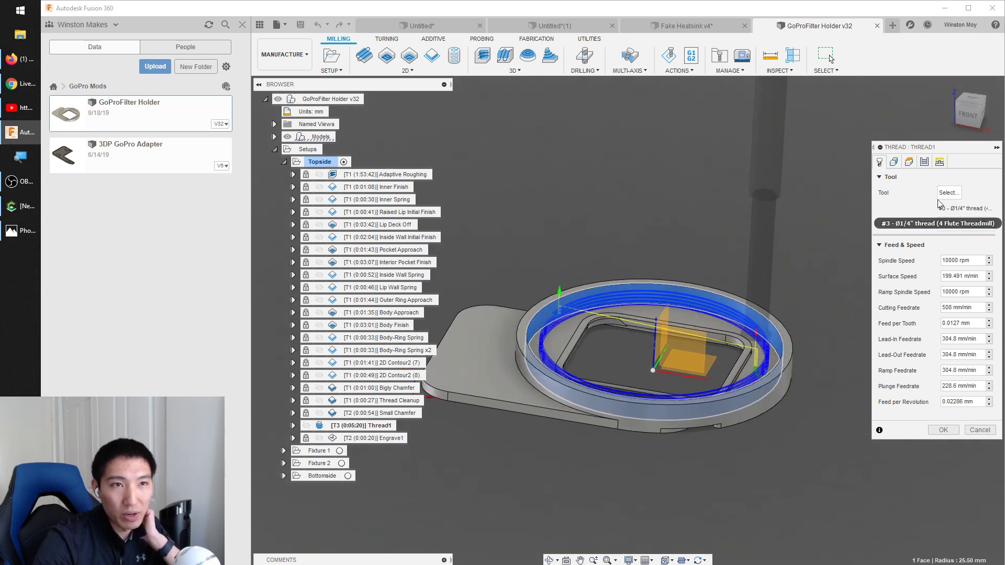
- Review the thread operation's selected circular face and its thread pitch
left_click(899, 163)
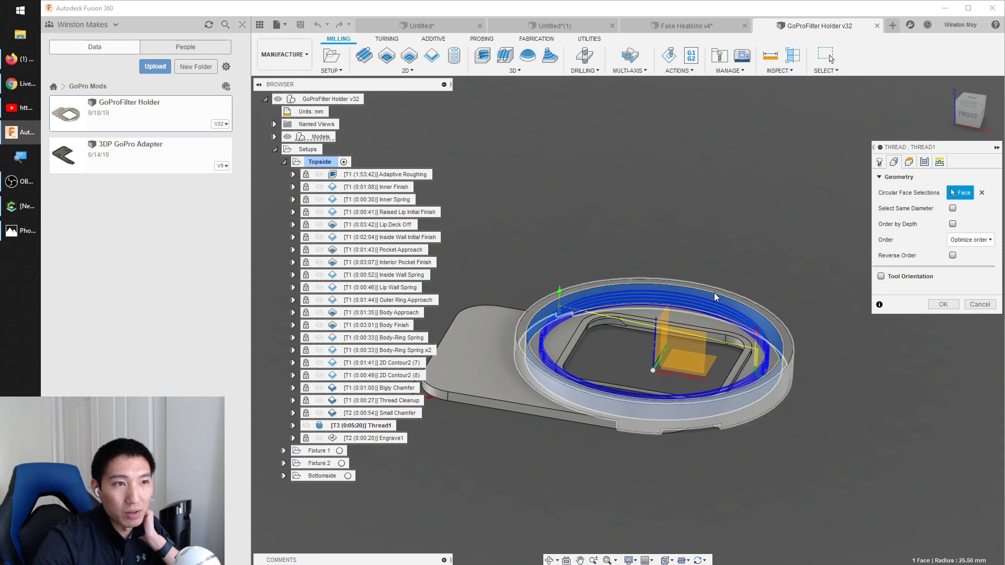
left_click(940, 162)
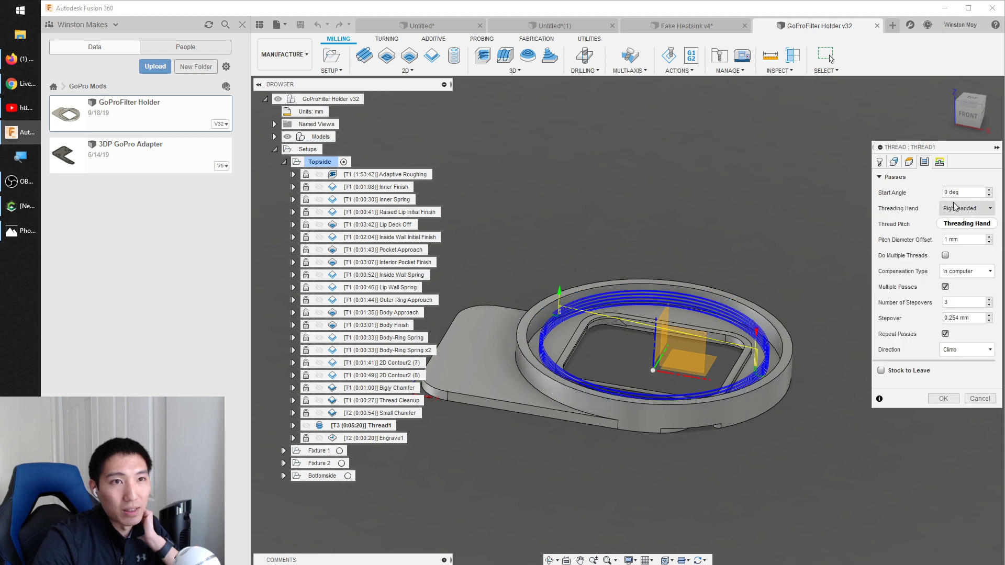
left_click(955, 224)
scroll(712, 262, "up", 4)
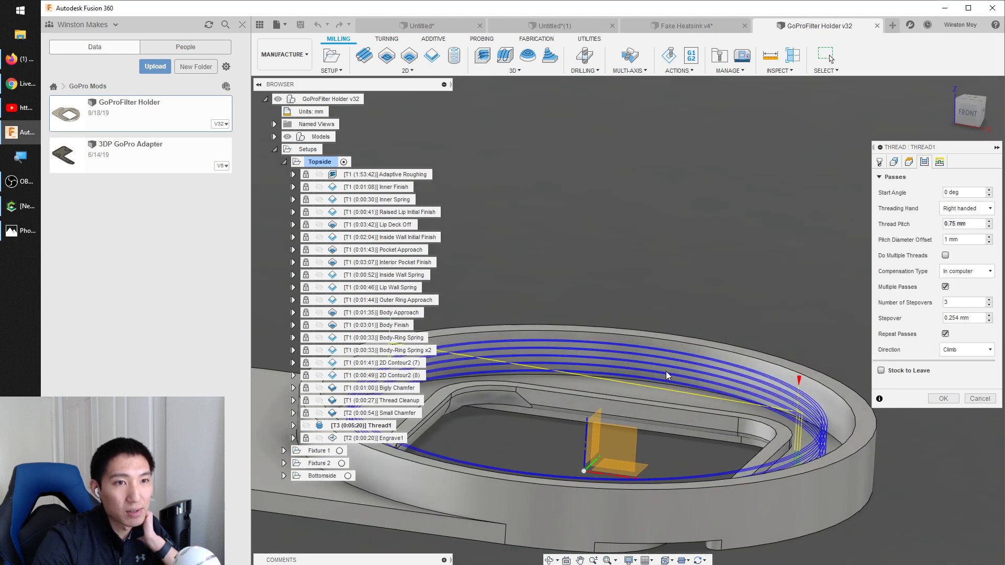
- Examine the number of stepovers and the stepover distance against the thread toolpath in top view
left_click_drag(950, 303, 931, 306)
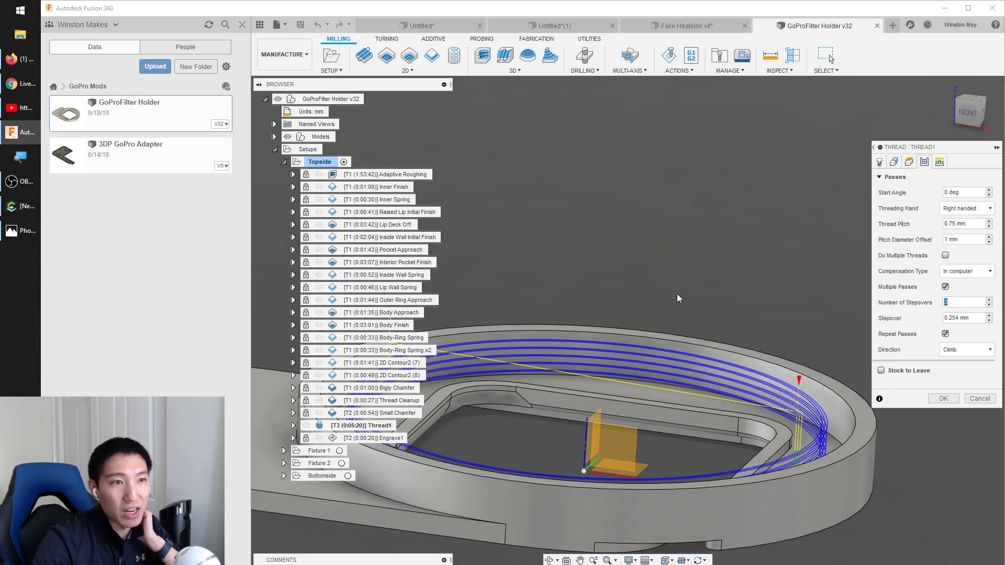
middle_click_drag(678, 297, 680, 356, "shift")
left_click(972, 102)
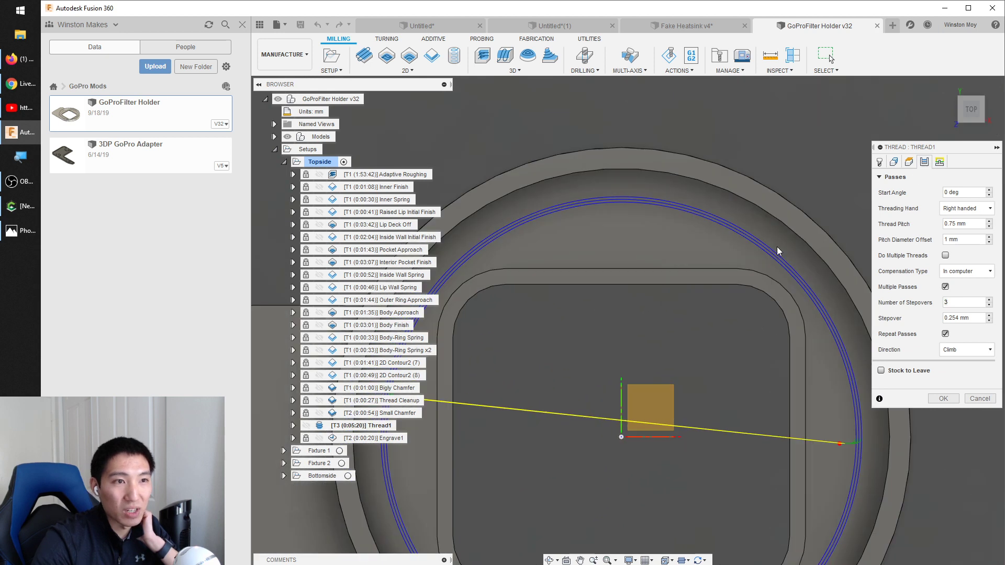
scroll(775, 244, "up", 5)
scroll(733, 236, "up", 3)
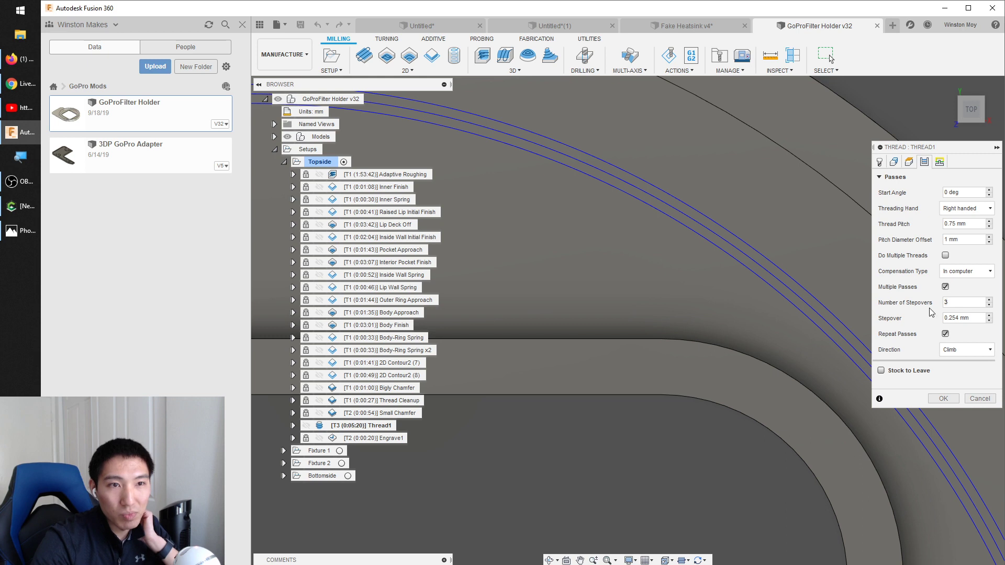
left_click_drag(969, 318, 942, 318)
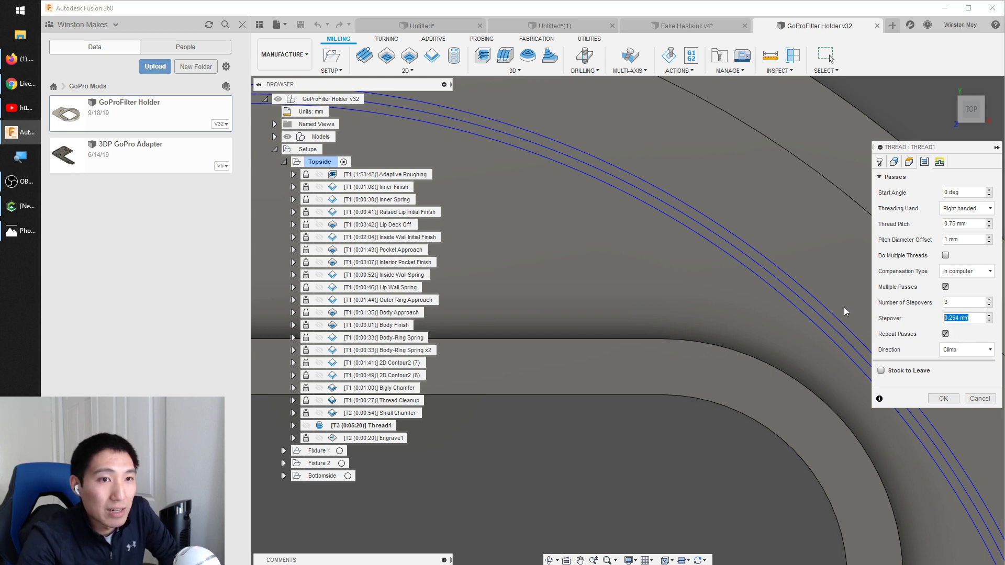
scroll(791, 192, "down", 5)
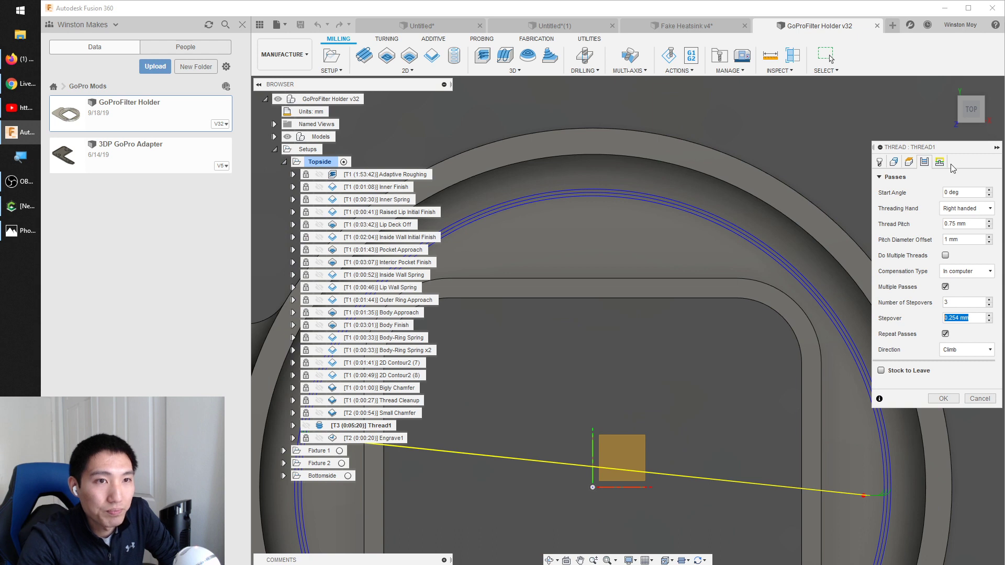
- Examine the pitch diameter offset against the thread toolpath from above and close the operation without saving changes
middle_click_drag(836, 317, 834, 300, "shift")
middle_click_drag(741, 255, 707, 236, "shift")
scroll(797, 180, "up", 3)
left_click(967, 240)
left_click(969, 107)
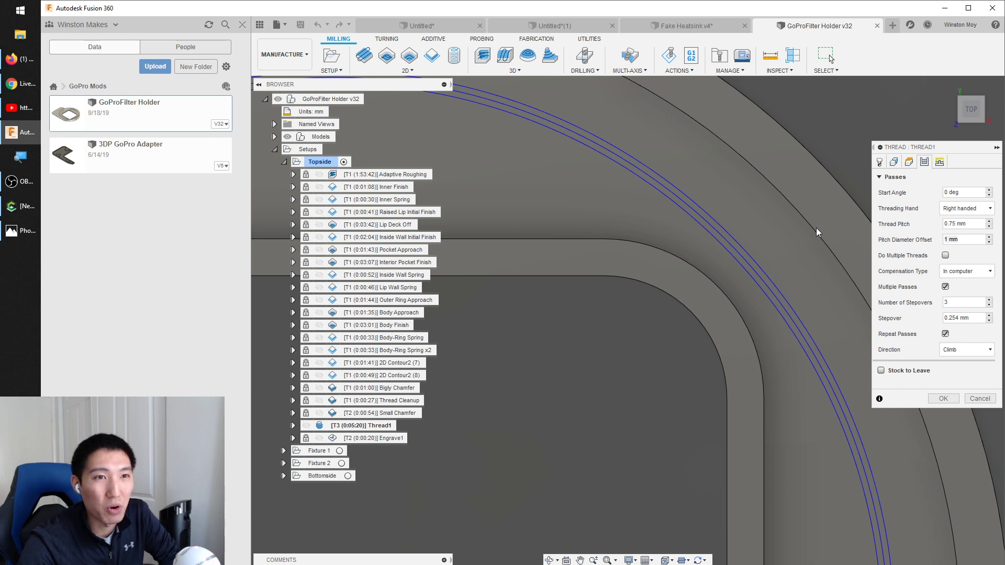
left_click_drag(960, 239, 933, 240)
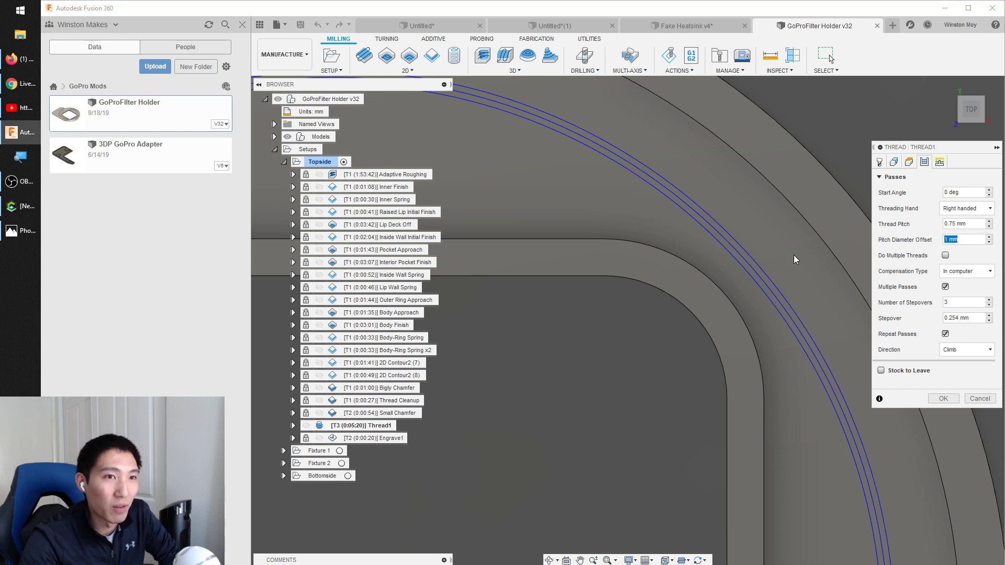
scroll(759, 372, "down", 3)
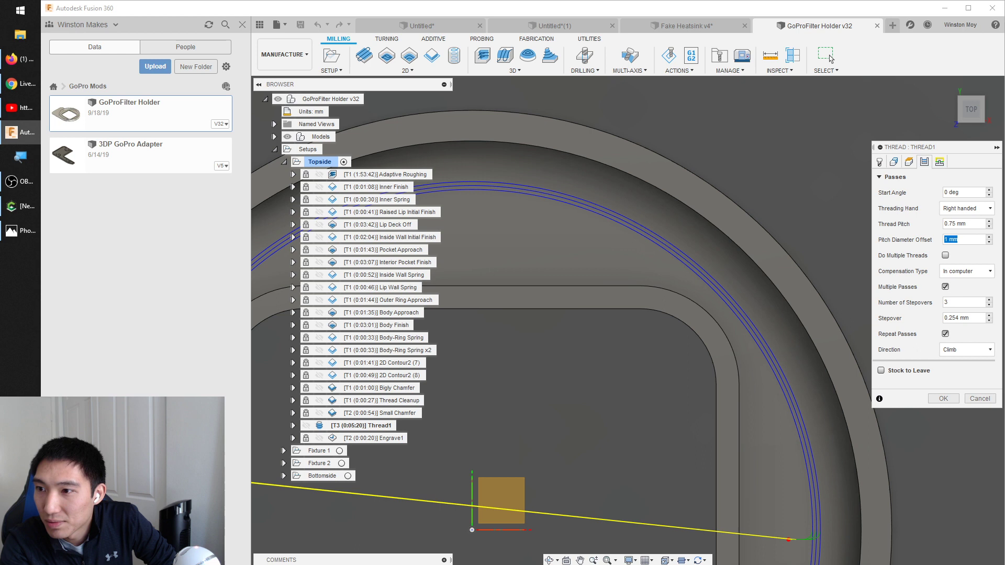
key("alt+Tab")
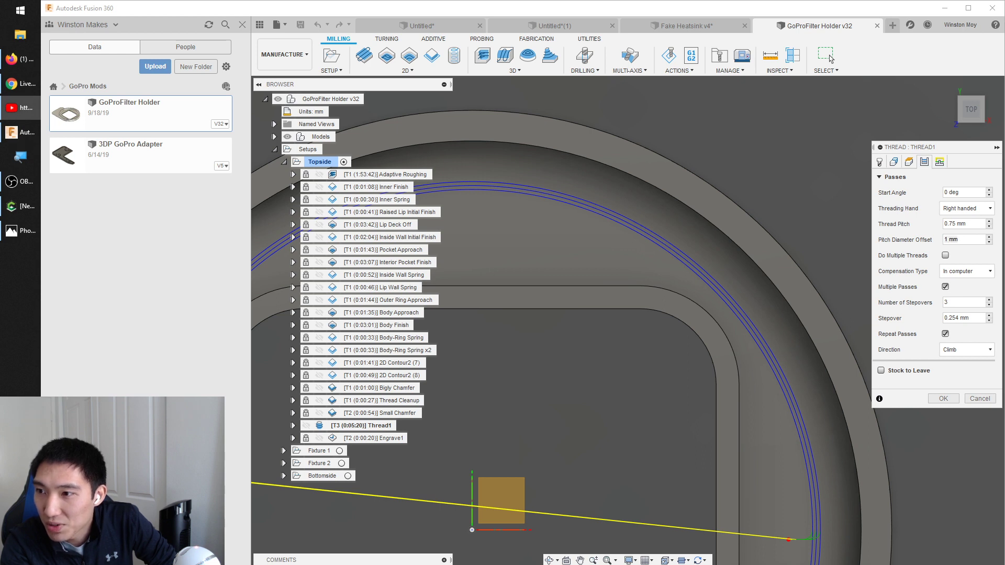
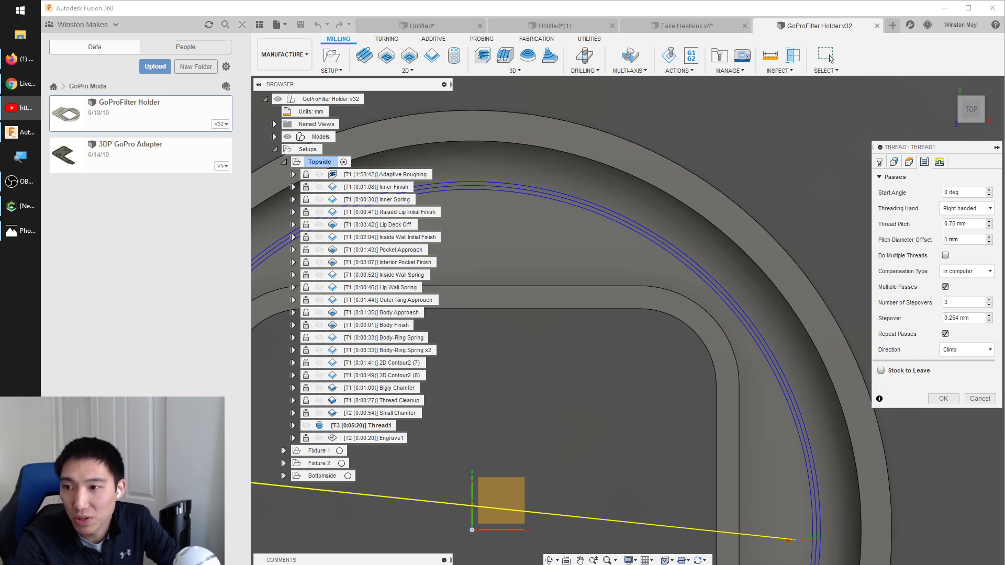
left_click(980, 399)
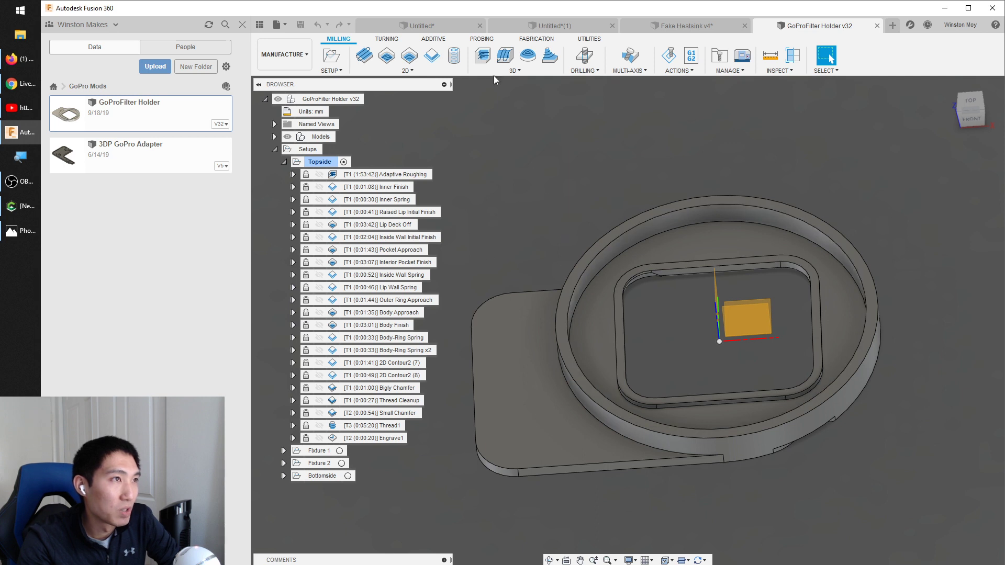
- Switch to the Fake Heatsink document and inspect the 2D Contour1 and Adaptive2 operations in Setup1
left_click(684, 25)
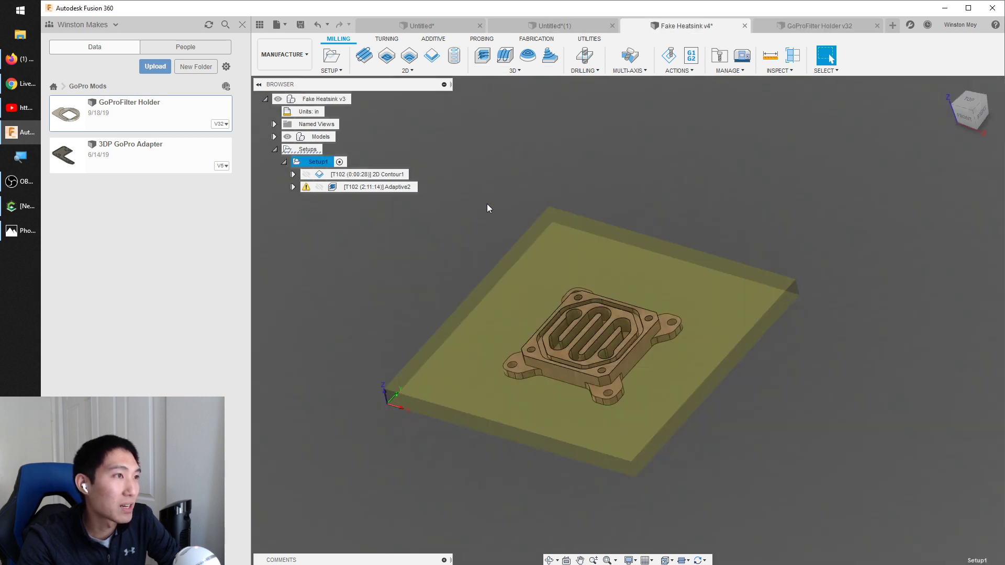
left_click(421, 217)
middle_click_drag(422, 220, 460, 281, "shift")
left_click(369, 175)
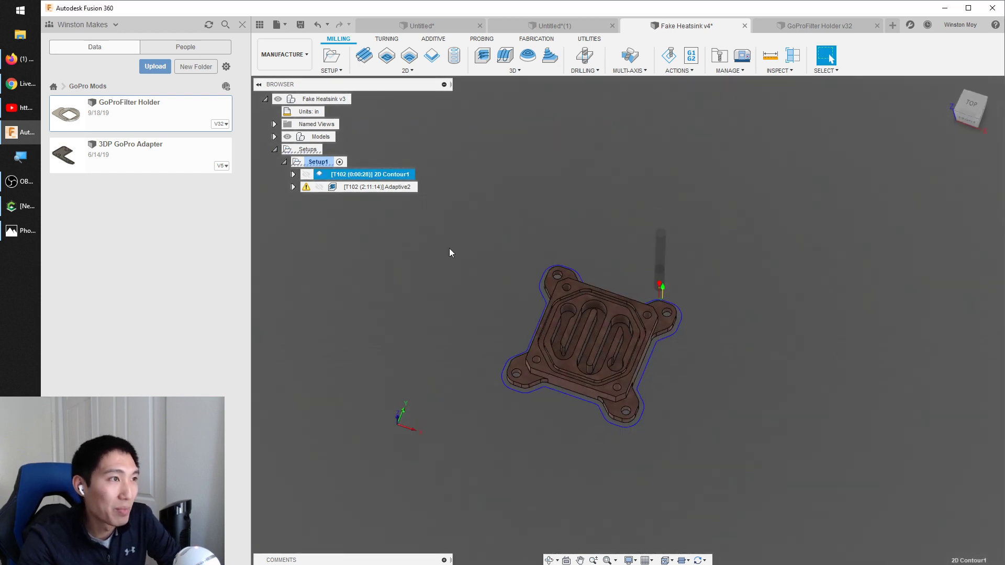
middle_click_drag(450, 249, 445, 225, "shift")
middle_click_drag(550, 244, 542, 275, "shift")
left_click(391, 189)
left_click(576, 142)
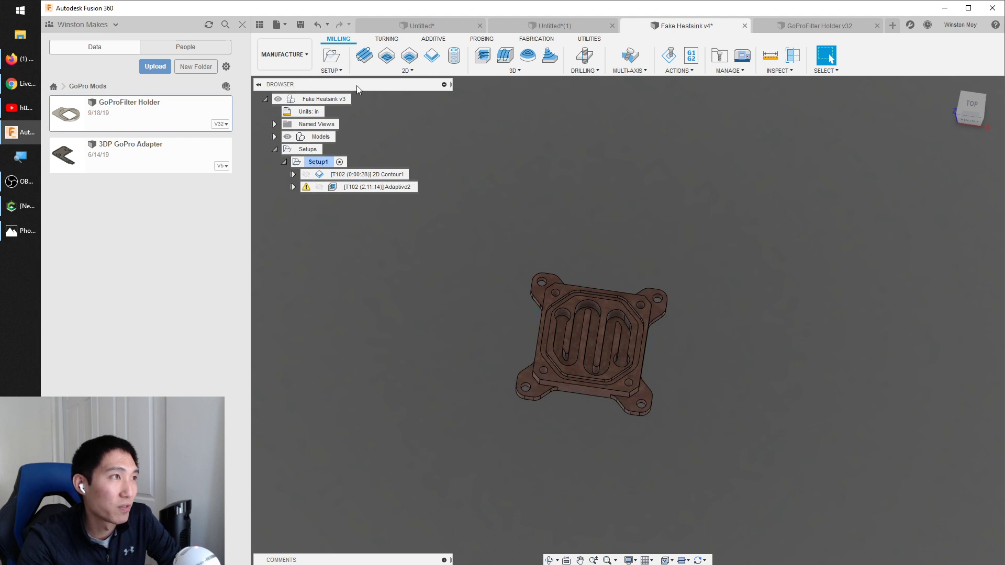
- In the Design workspace, create a sketch on the heatsink's bottom face containing its outline and holes, and finish it
left_click(272, 57)
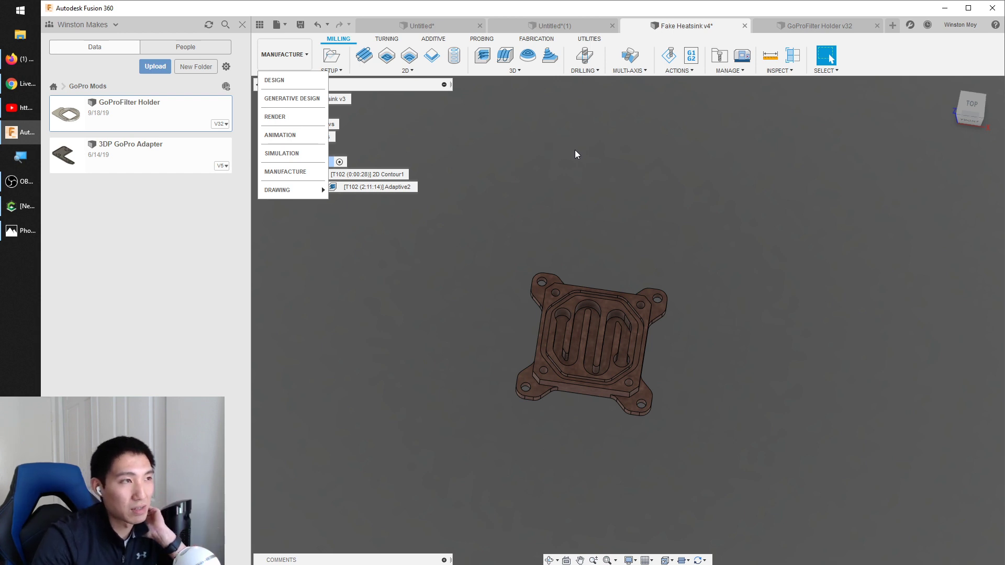
middle_click_drag(519, 187, 572, 206, "shift")
left_click(300, 66)
left_click(291, 82)
left_click(574, 337)
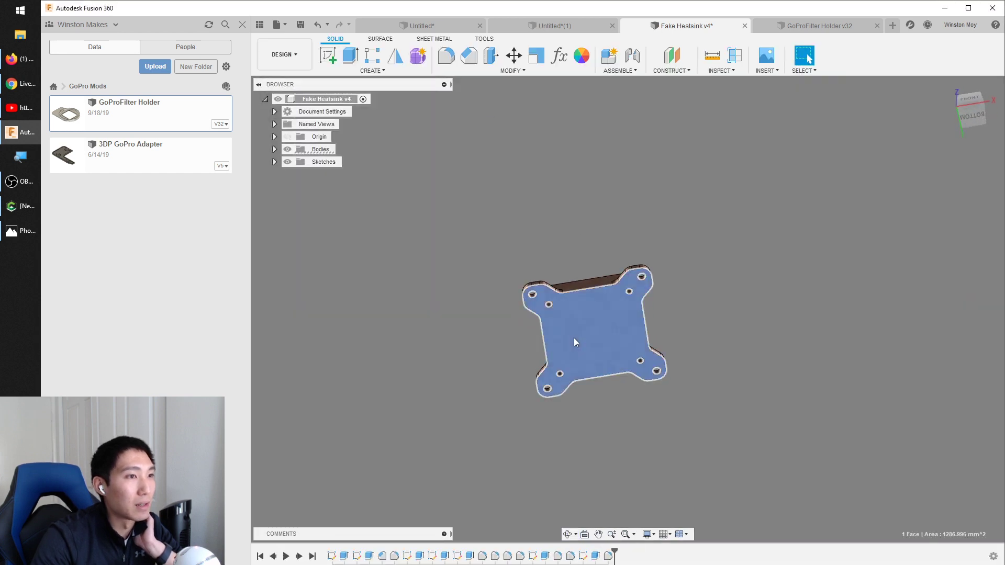
left_click(329, 55)
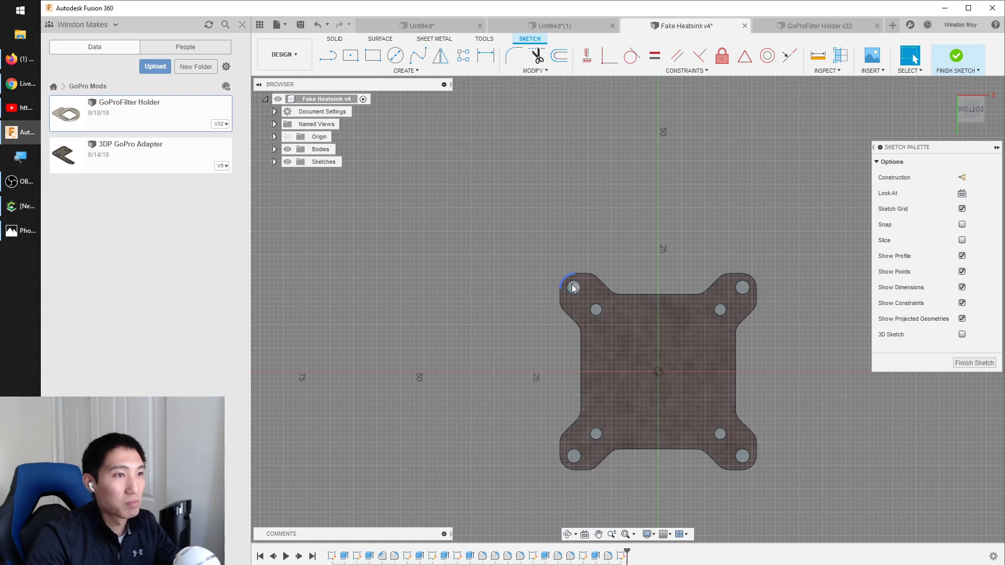
left_click(589, 301)
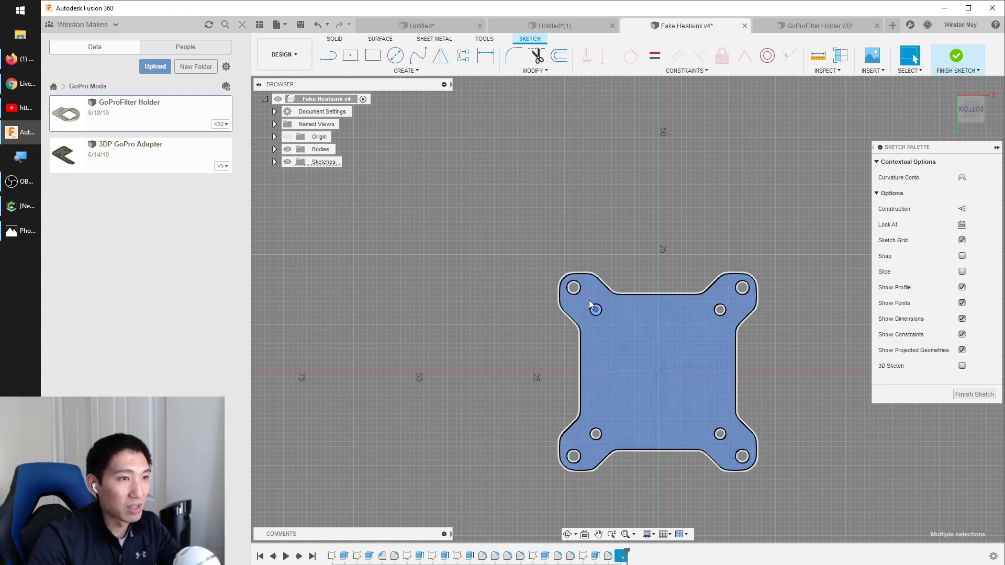
left_click(622, 278)
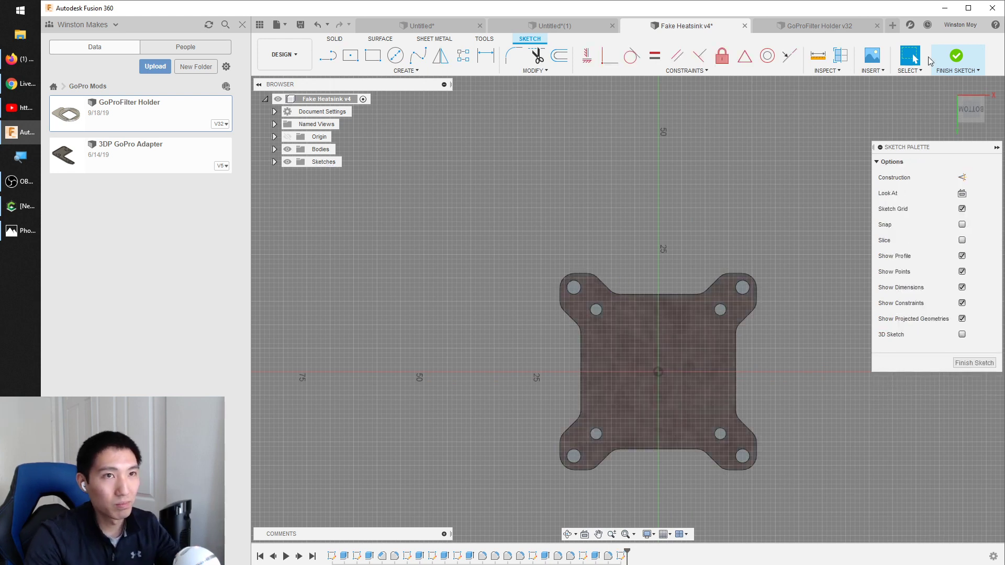
left_click(934, 60)
- Start an Extrude and select the bottom outline profile together with all eight hole circles
key("e")
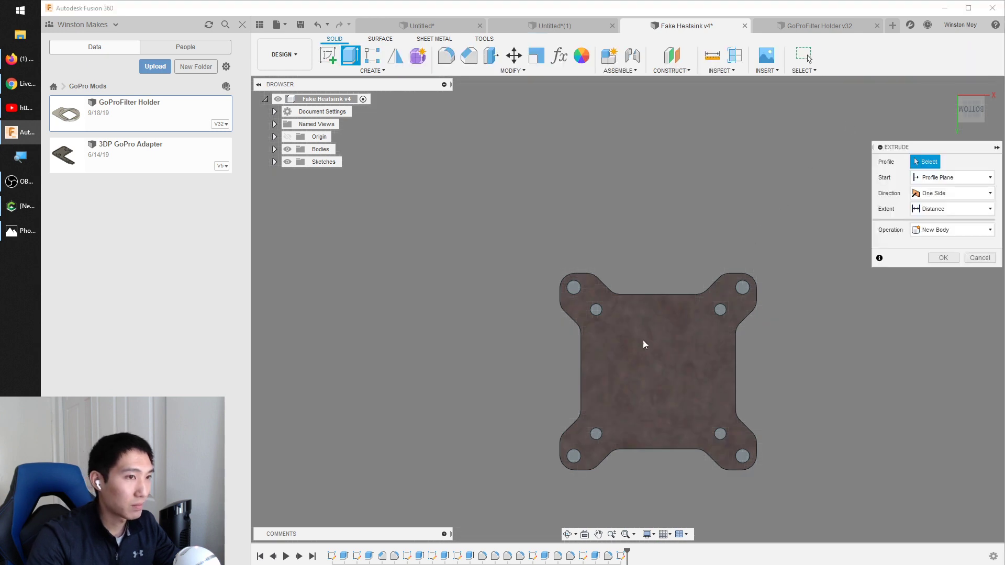
left_click(644, 346)
left_click(574, 287)
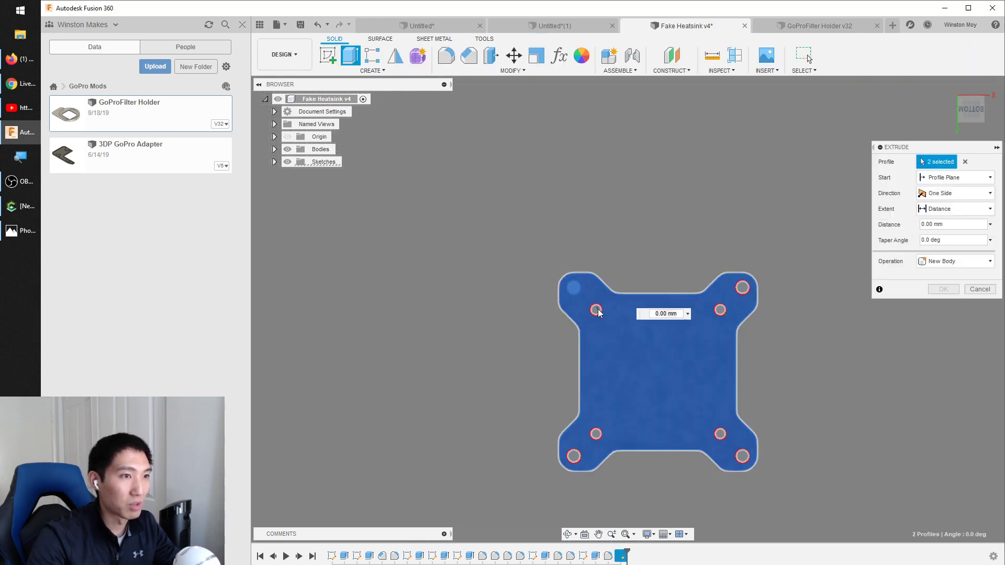
left_click(721, 310)
left_click(742, 288)
left_click(596, 310)
left_click(596, 434)
left_click(574, 456)
left_click(720, 434)
left_click(742, 456)
- Extrude the selected profiles by -6.35 mm through the heatsink as a new body
middle_click_drag(742, 456, 739, 432, "shift")
middle_click_drag(663, 300, 782, 426, "shift")
left_click_drag(749, 412, 770, 359)
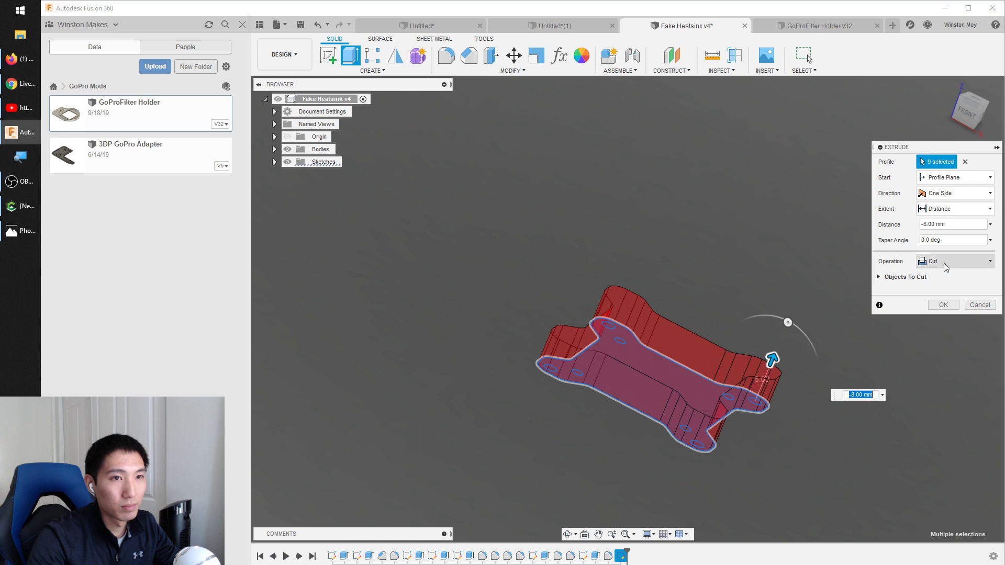
left_click(955, 262)
left_click(943, 314)
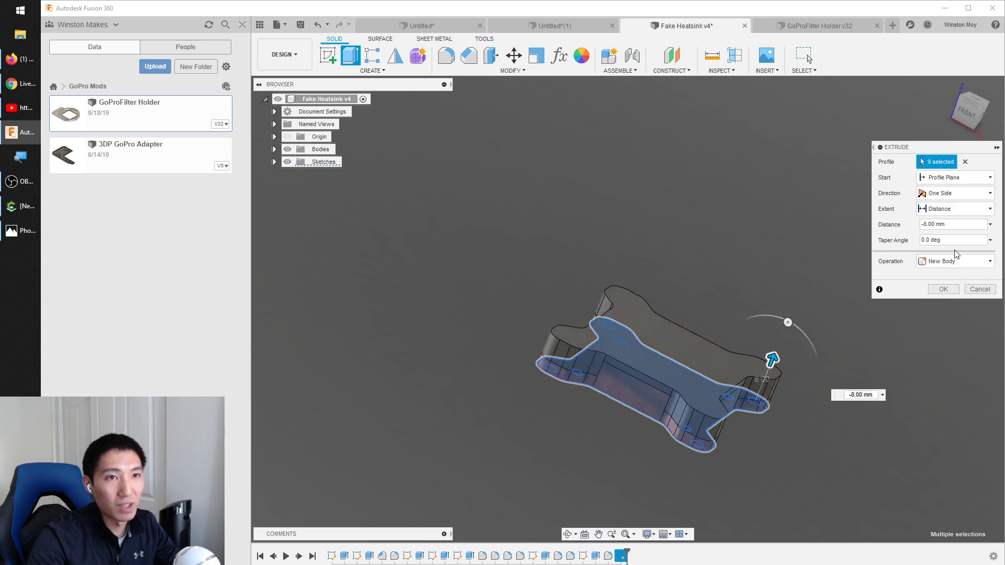
left_click(958, 224)
middle_click_drag(719, 234, 628, 213, "shift")
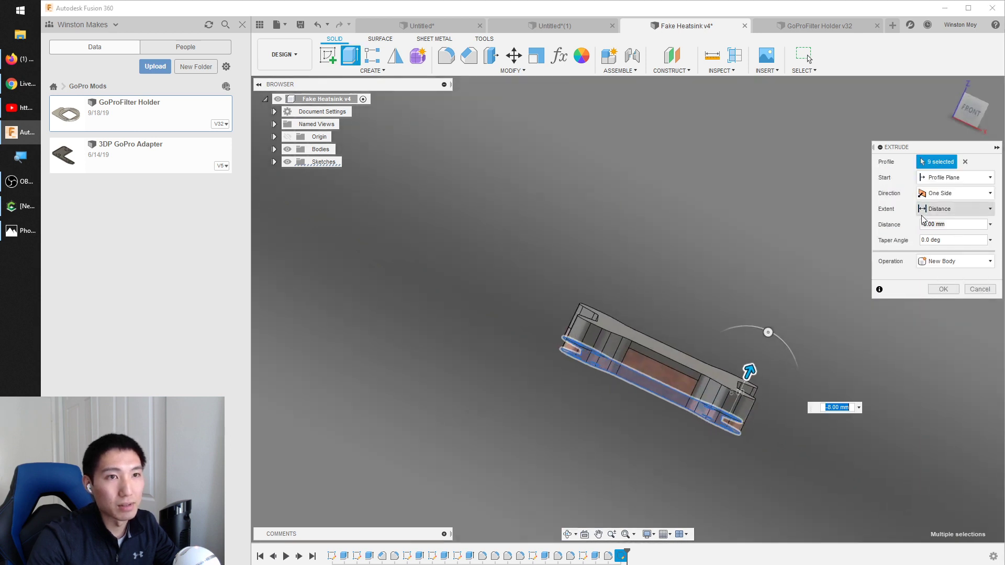
type("-6")
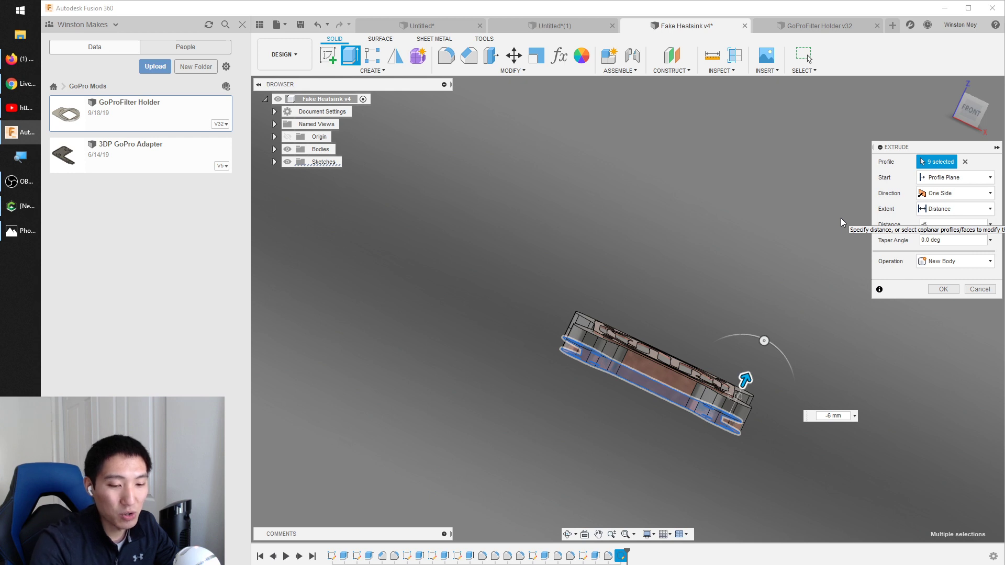
type(".35")
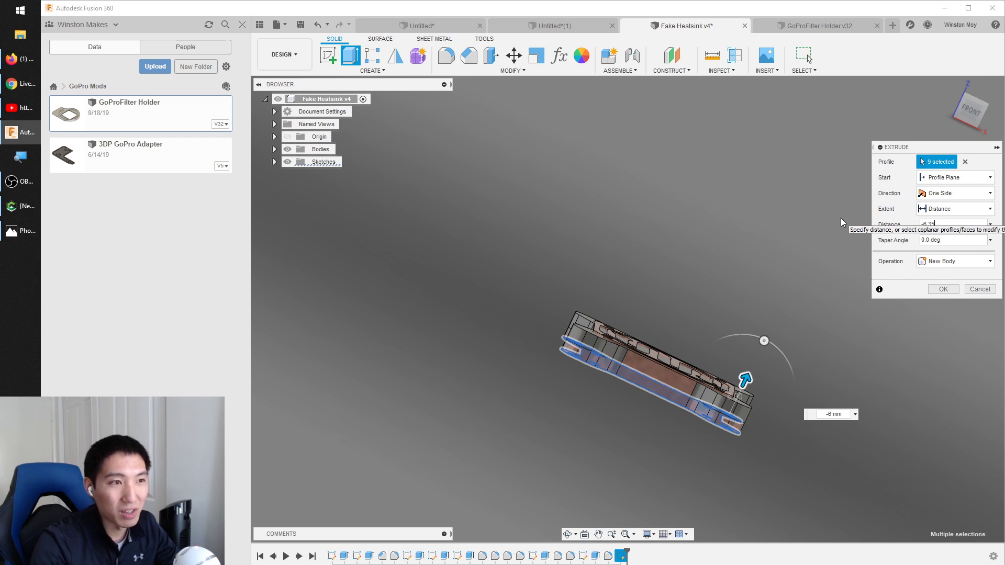
left_click(943, 290)
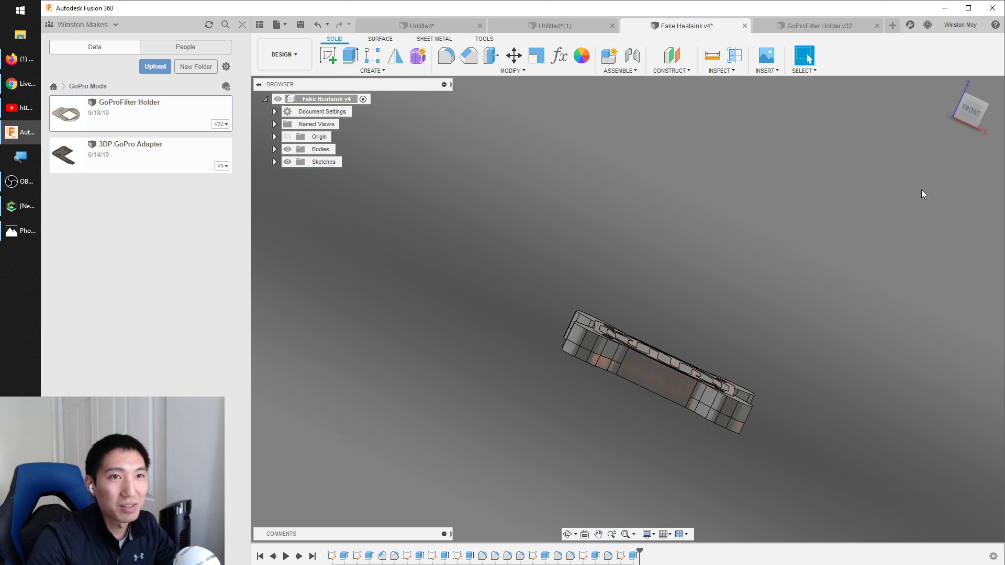
- In the Manufacture workspace, create a new setup and set its stock mode to From solid
left_click(948, 85)
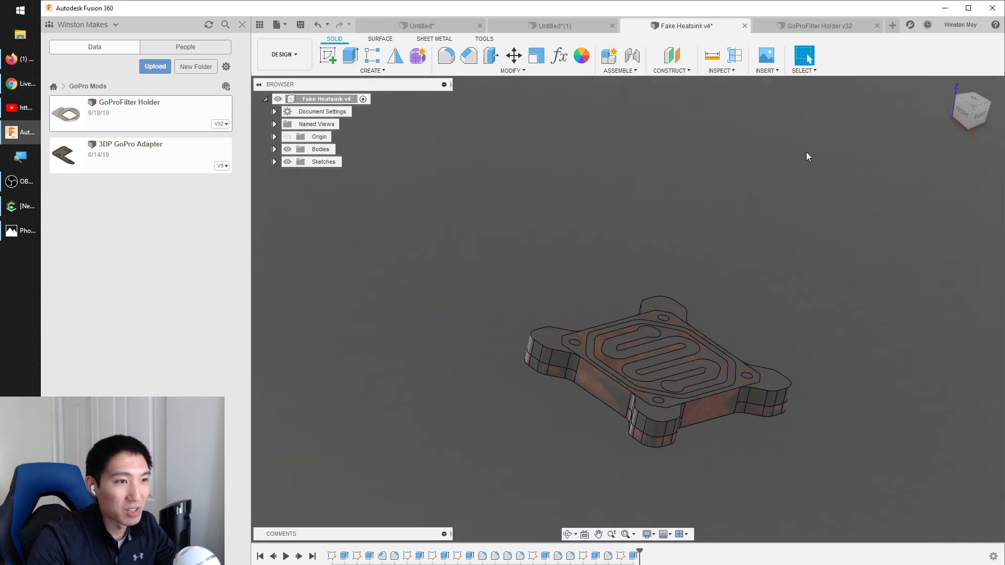
left_click(282, 55)
left_click(286, 172)
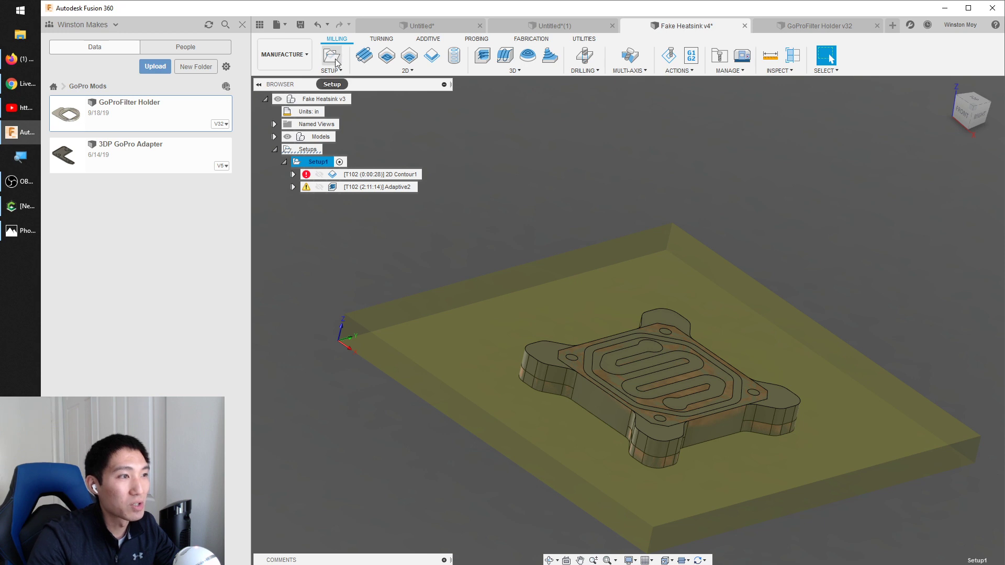
left_click(332, 57)
left_click(927, 161)
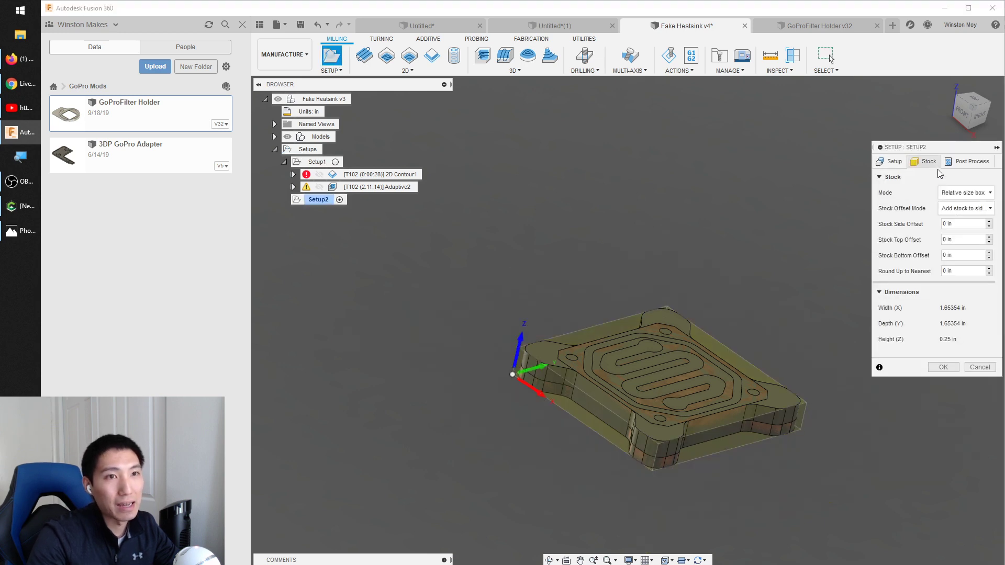
left_click(965, 193)
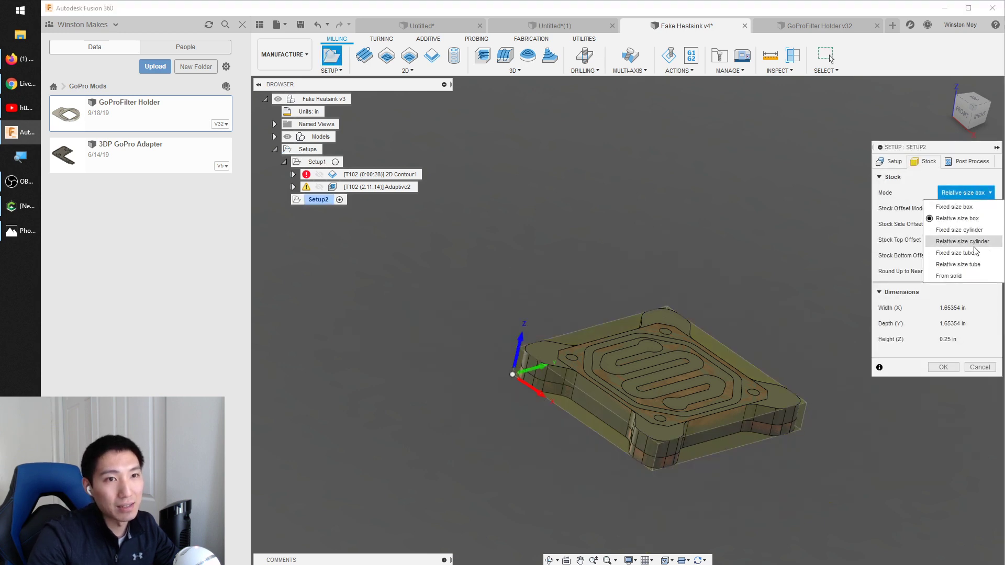
left_click(953, 277)
- Choose Body2, the extruded outline body, as the new setup's stock solid
left_click(274, 136)
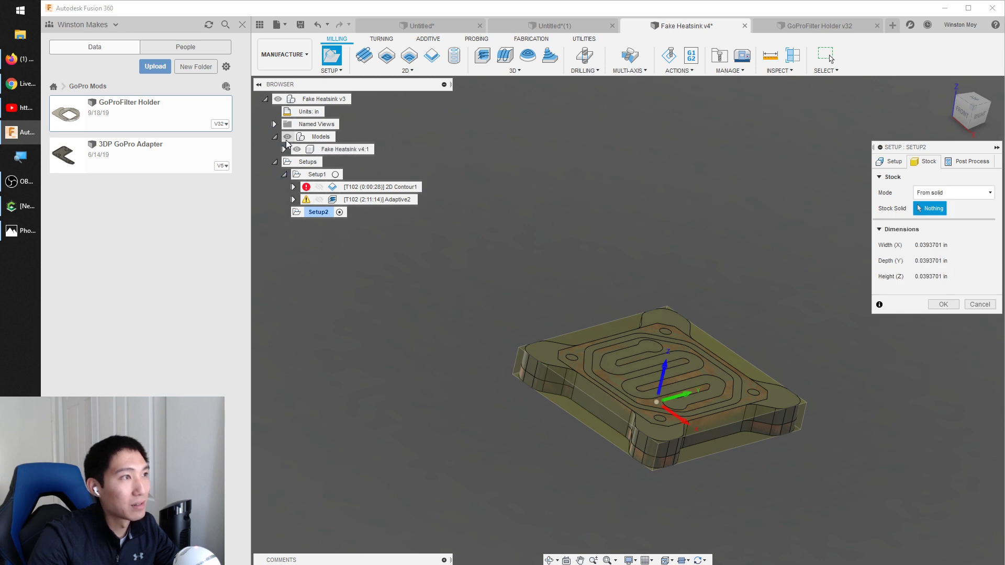
left_click(284, 149)
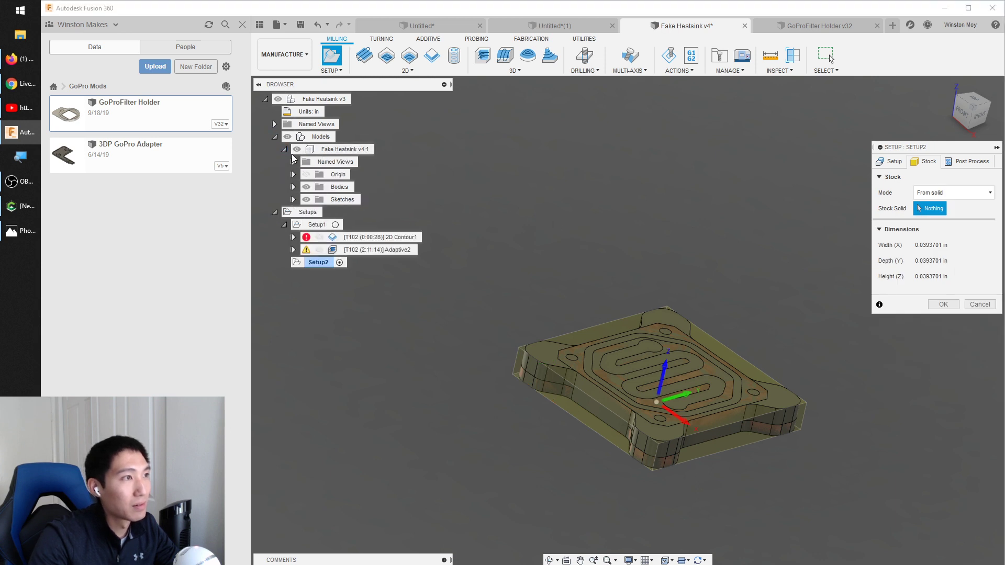
left_click(294, 187)
left_click(349, 212)
middle_click_drag(566, 293, 583, 262, "shift")
left_click(943, 304)
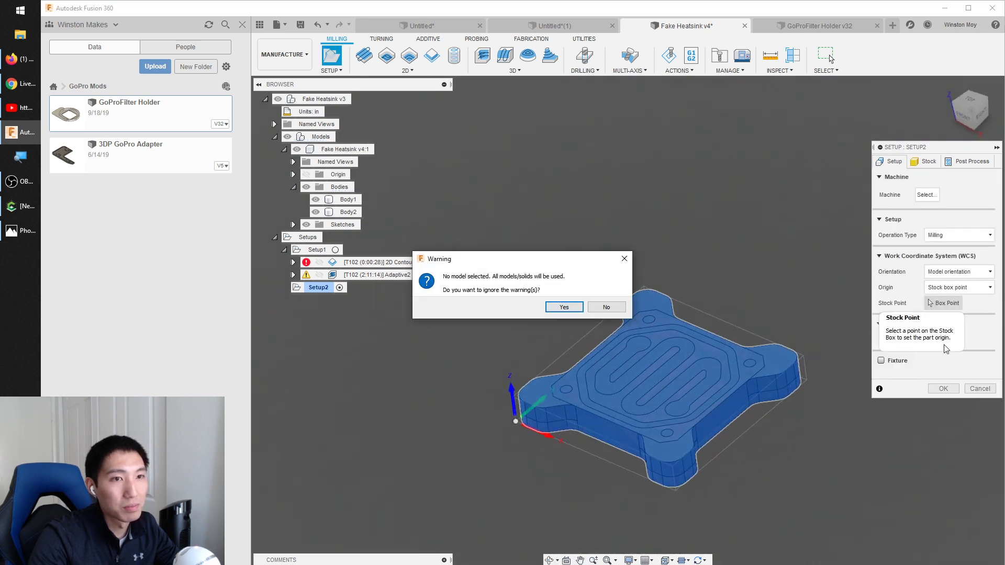
- Assign Body1 as the setup's model instead of using all solids, and finish creating the setup
left_click(606, 307)
left_click(346, 200)
left_click(943, 389)
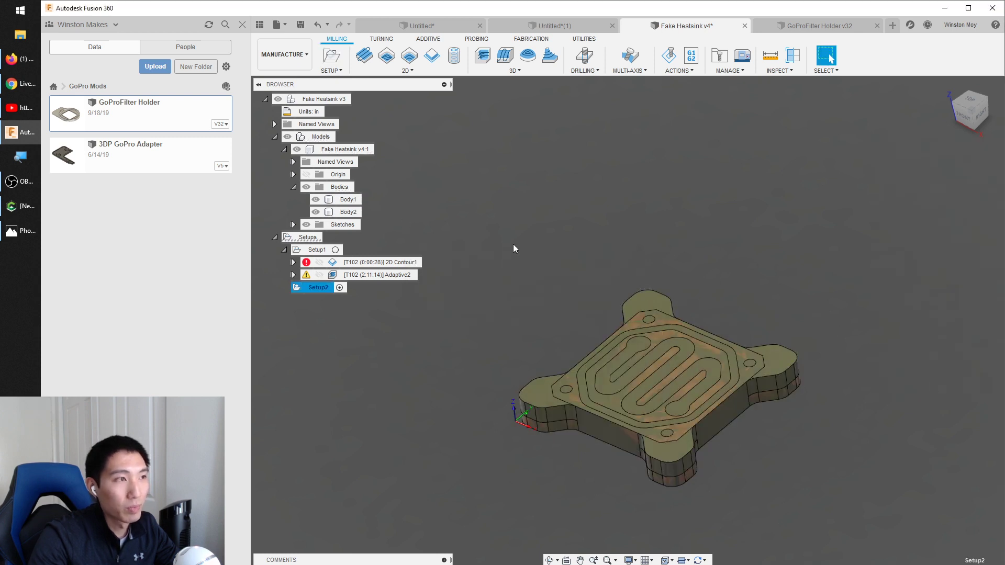
- Collapse Setup1 and hide Body1 to examine the solid stock body Body2 on its own
right_click(318, 251)
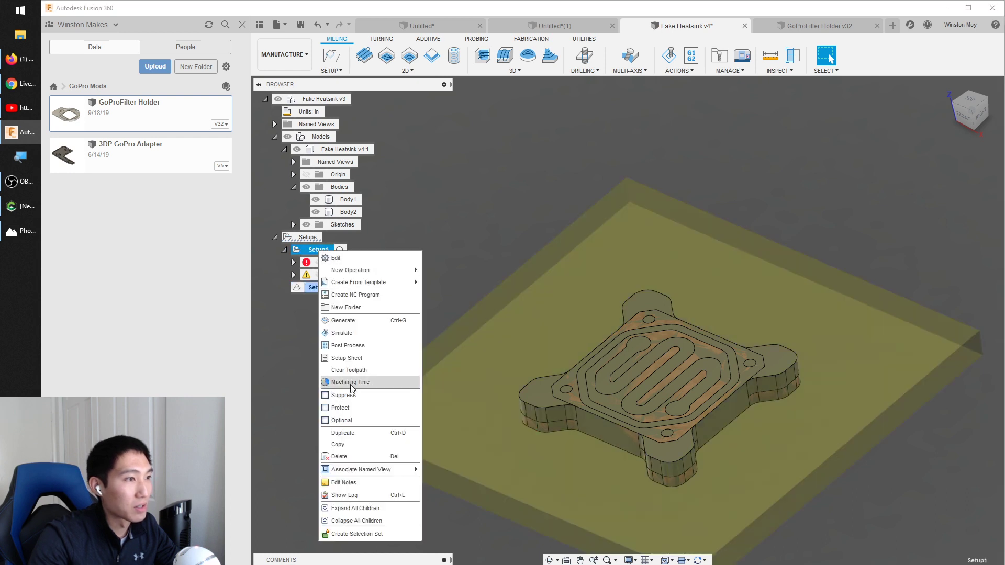
left_click(285, 251)
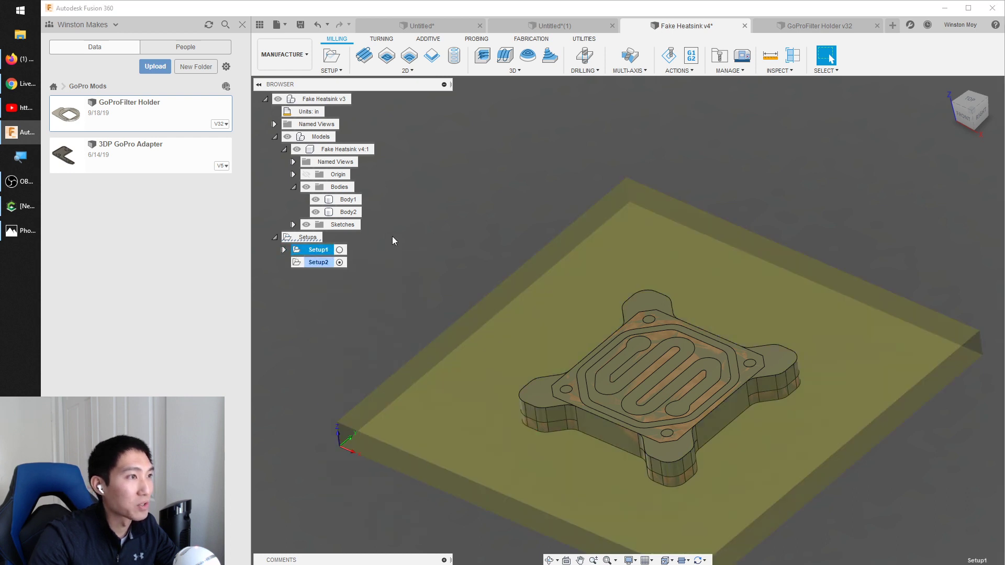
left_click(415, 235)
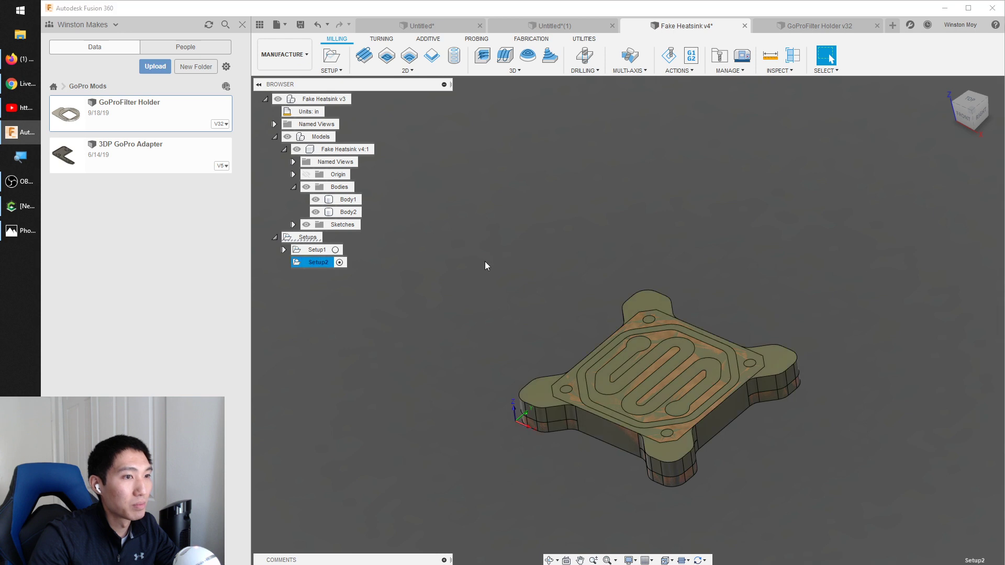
left_click(315, 200)
left_click(646, 387)
left_click(544, 287)
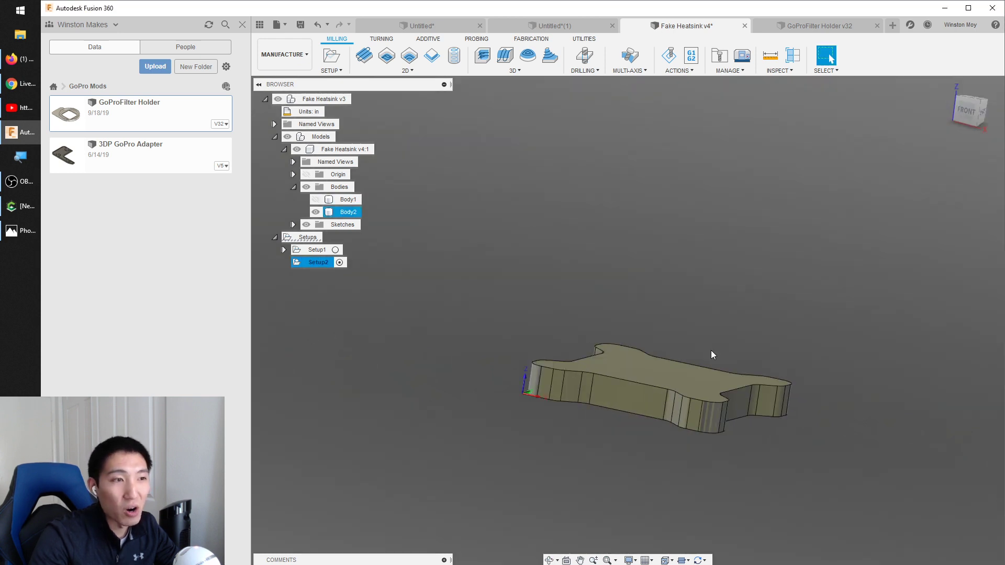
left_click(348, 212)
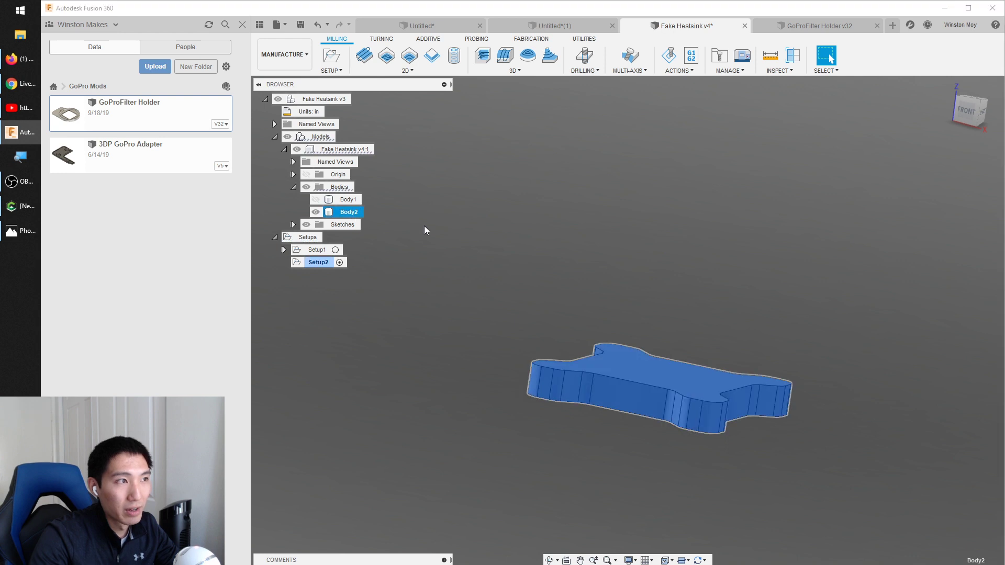
- Show the detailed heatsink Body1 again and hide Body2
left_click(316, 199)
left_click(315, 212)
left_click(540, 284)
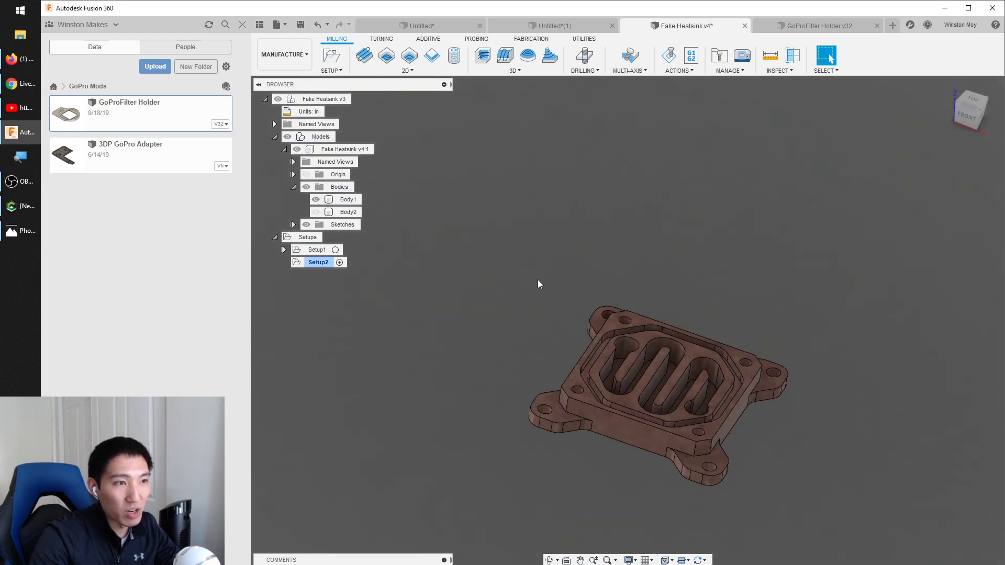
- Create a 3D Adaptive Clearing operation in Setup2 with the #102 1/8" flat tool and its preset feeds and speeds
left_click(482, 55)
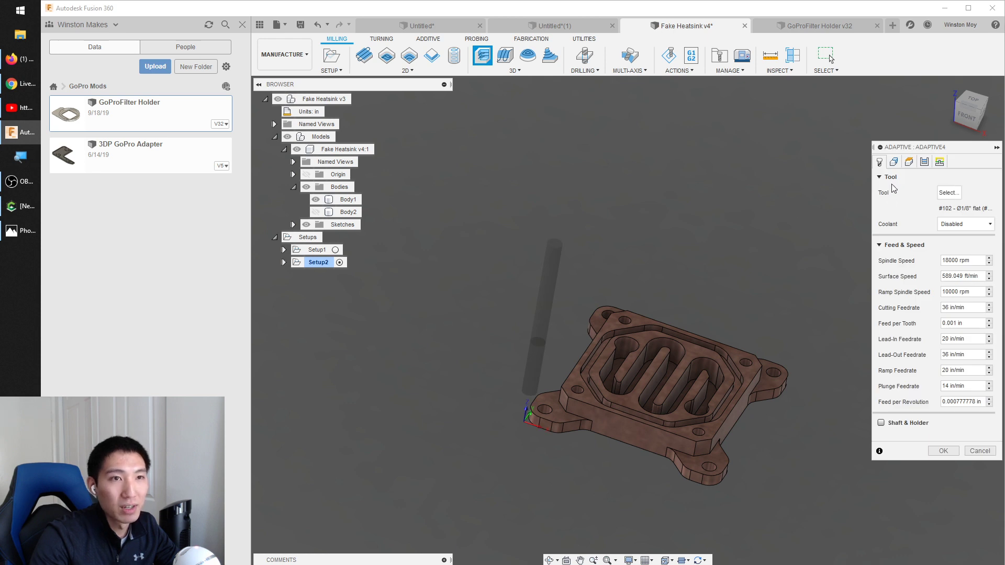
left_click(943, 450)
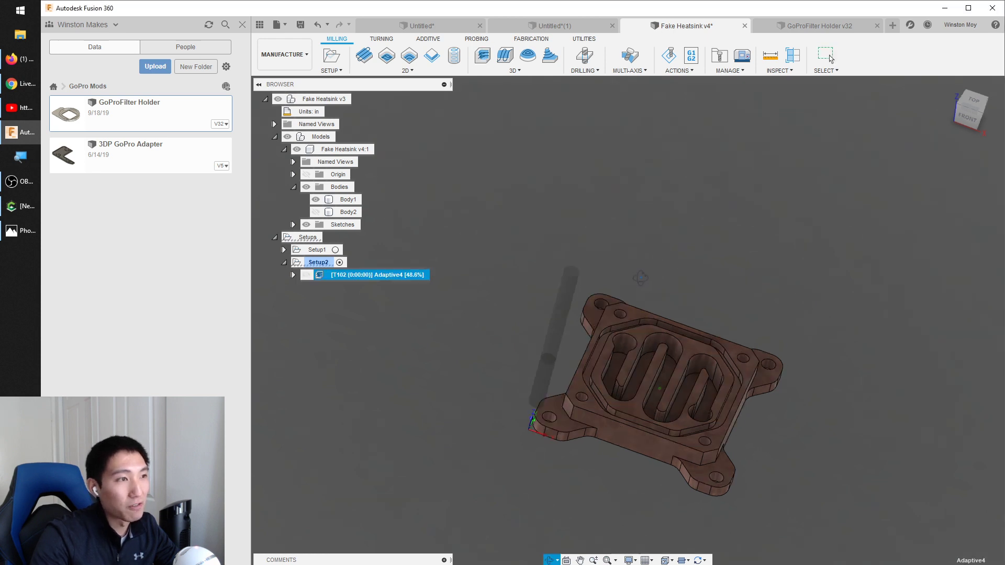
scroll(517, 439, "up", 3)
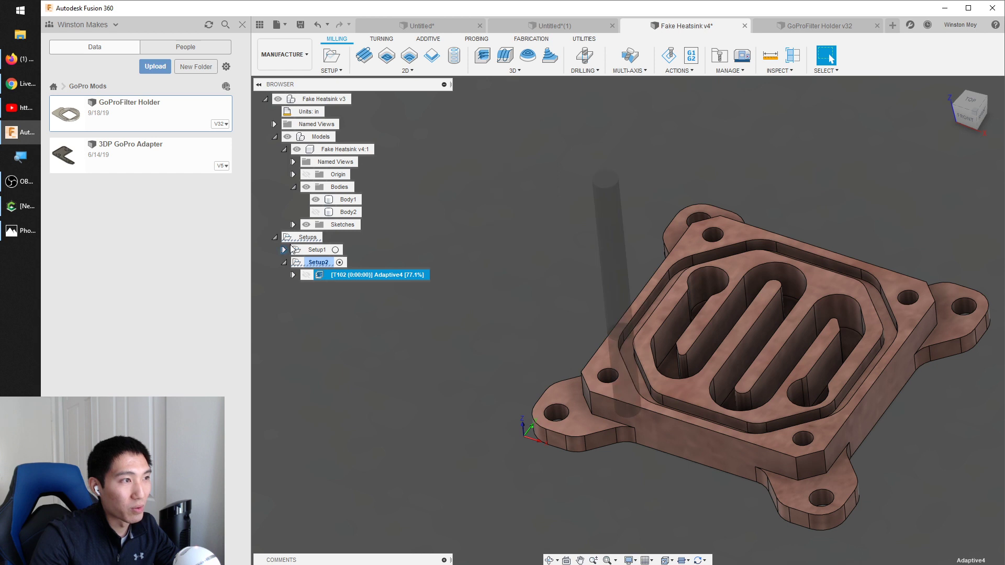
middle_click_drag(530, 384, 537, 367, "shift")
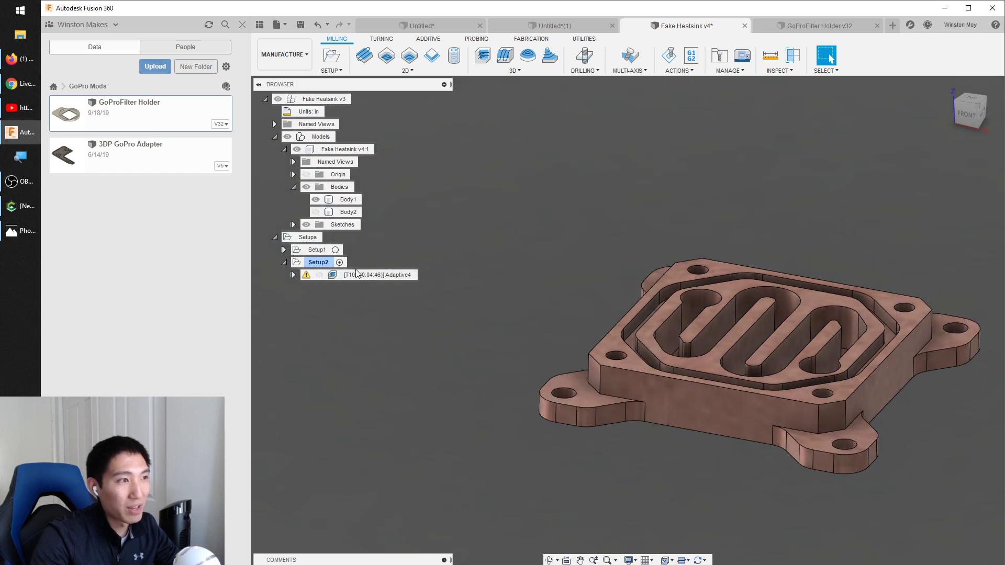
- Expand Setup1 and examine the toolpath of its Adaptive2 operation around the heatsink
left_click(284, 249)
left_click(379, 262)
left_click(380, 275)
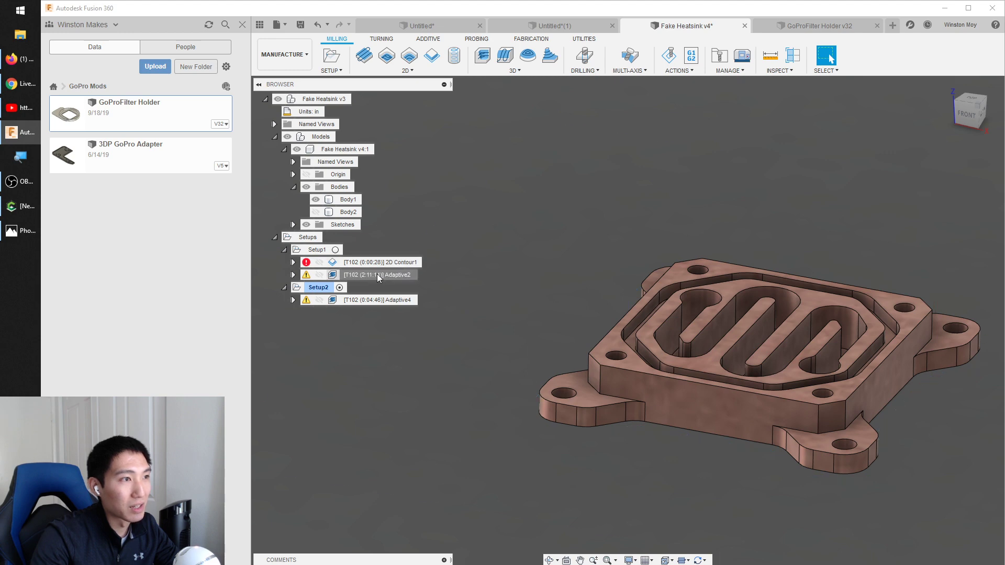
middle_click_drag(478, 278, 482, 296, "shift")
scroll(569, 416, "up", 3)
scroll(457, 290, "down", 5)
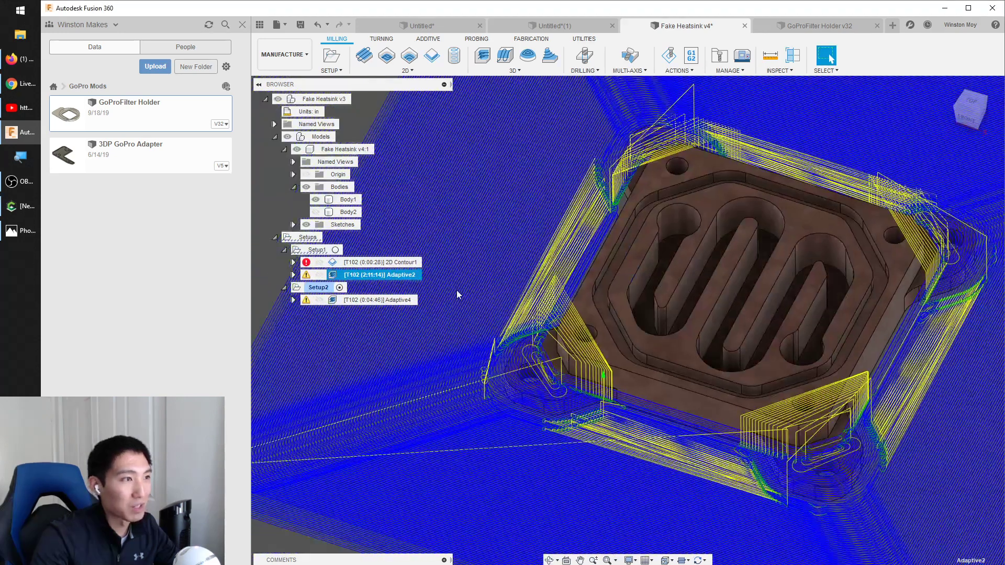
- Edit Setup1's stock so the side offset is 0 in
right_click(318, 251)
left_click(334, 260)
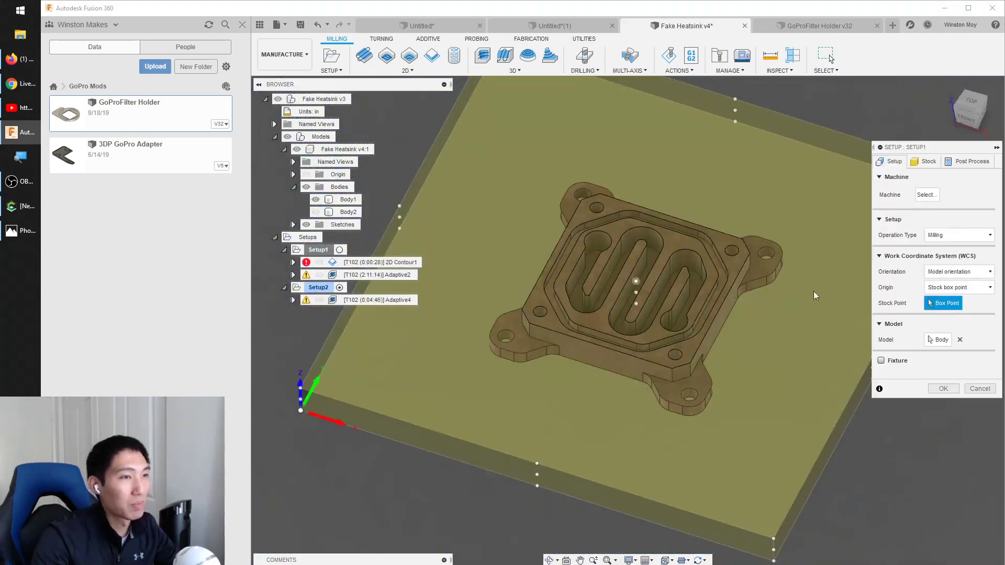
left_click(924, 163)
type("0")
key("Return")
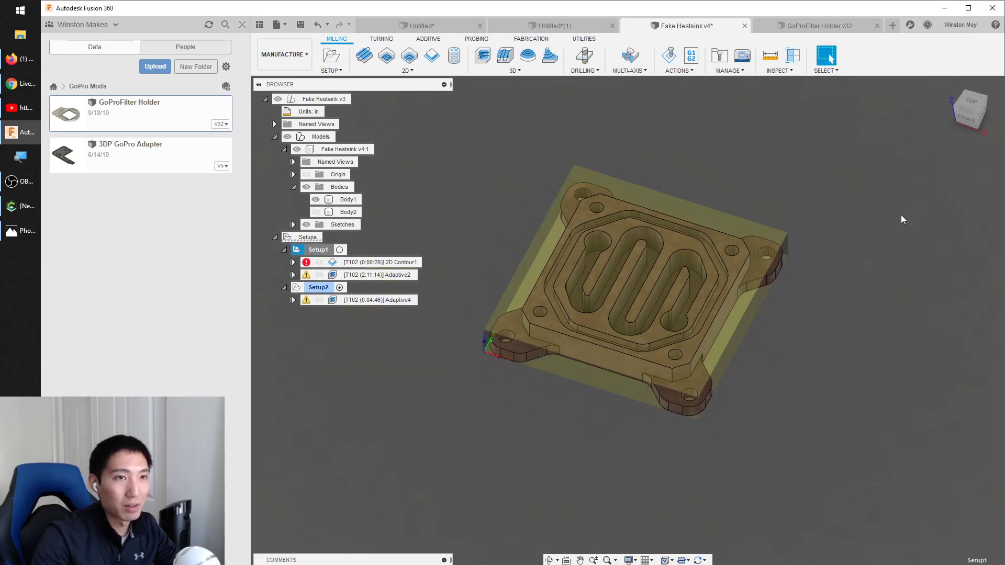
- Regenerate the Adaptive2 toolpath for Setup1's reduced stock
left_click(370, 275)
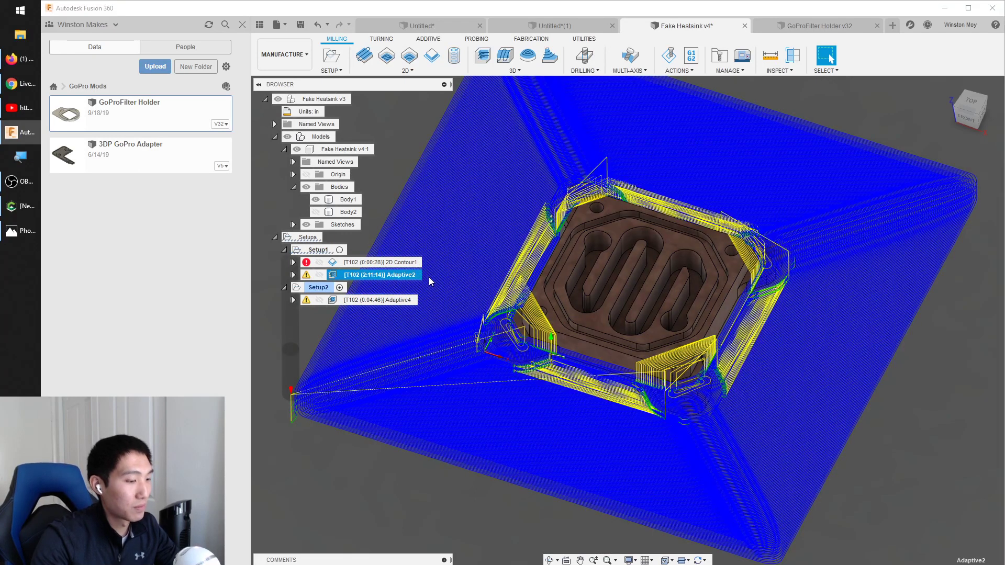
key("ctrl+g")
scroll(504, 306, "up", 3)
middle_click_drag(503, 306, 492, 344, "shift")
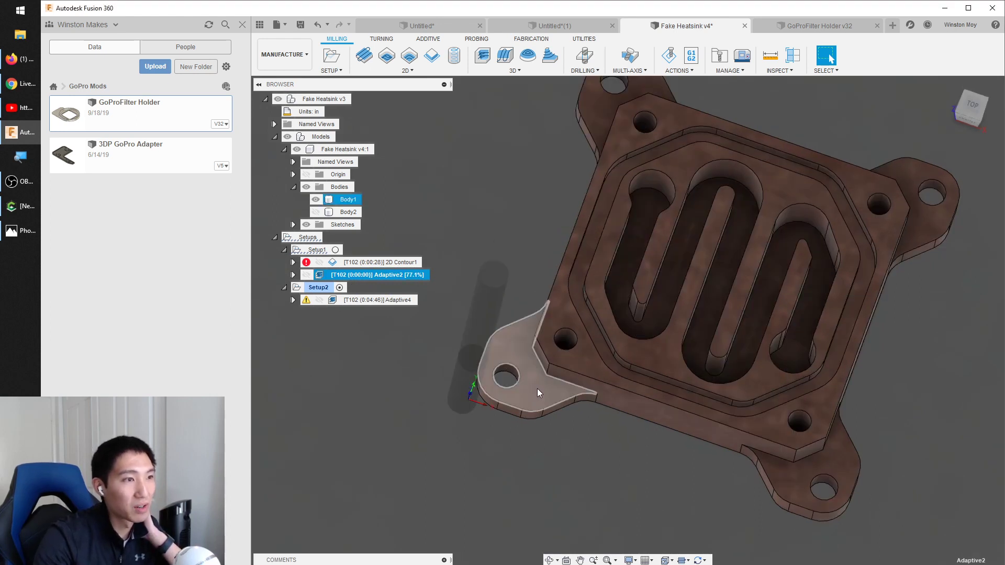
- Edit Adaptive2 to use a Silhouette machining boundary with tool containment set to Tool center on boundary
right_click(369, 276)
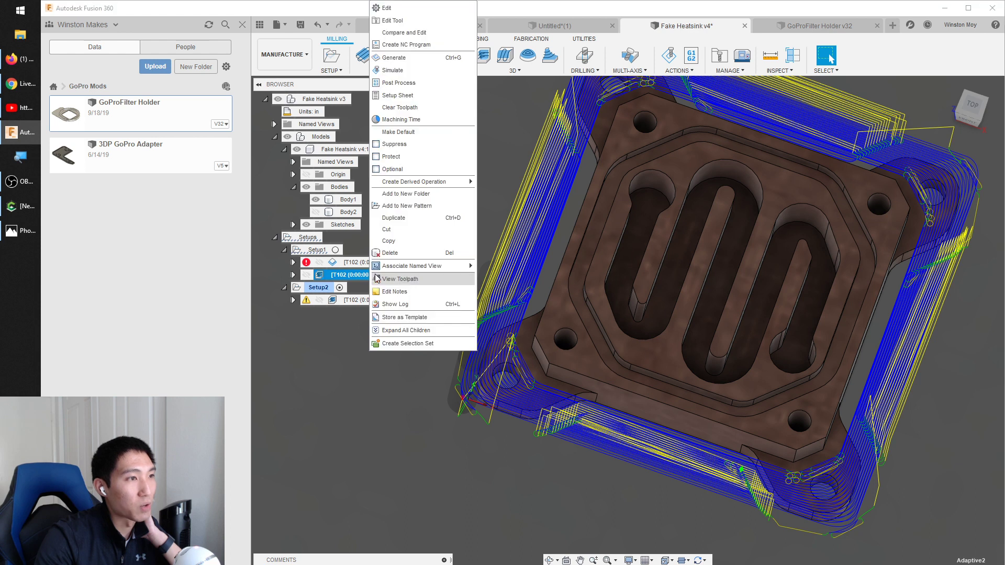
left_click(423, 9)
scroll(506, 252, "down", 2)
middle_click_drag(488, 253, 472, 237, "shift")
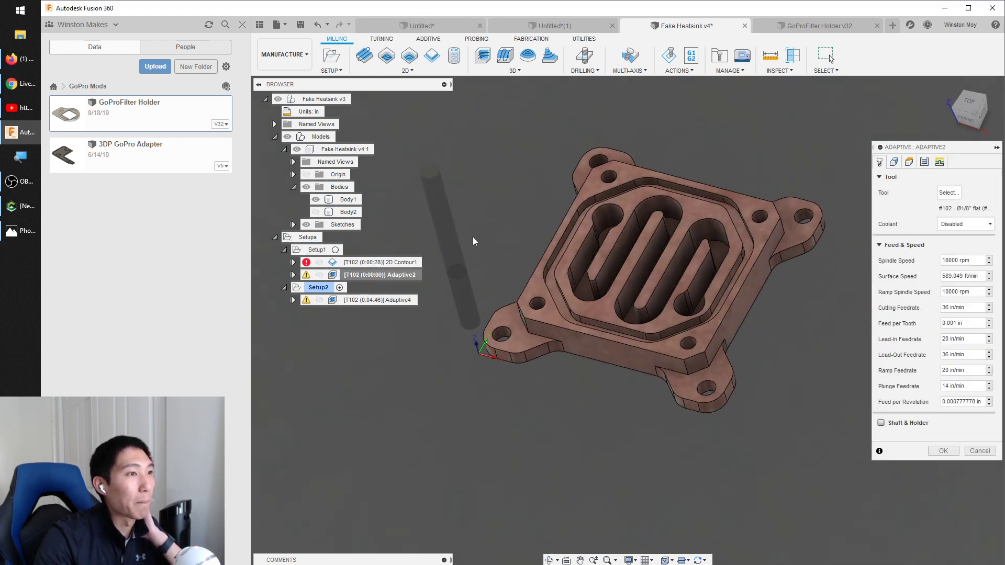
left_click(894, 161)
left_click(966, 193)
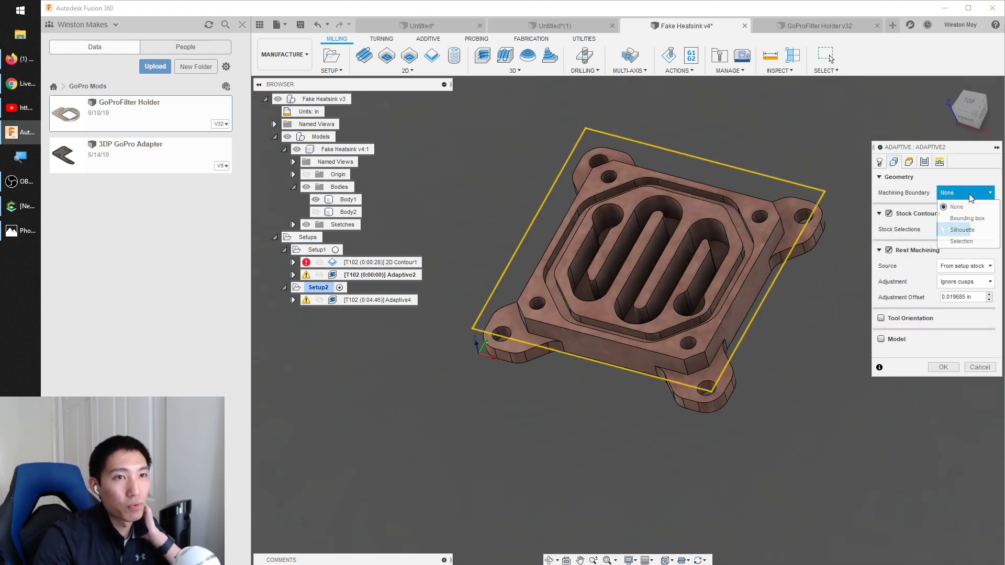
left_click(958, 233)
left_click(965, 209)
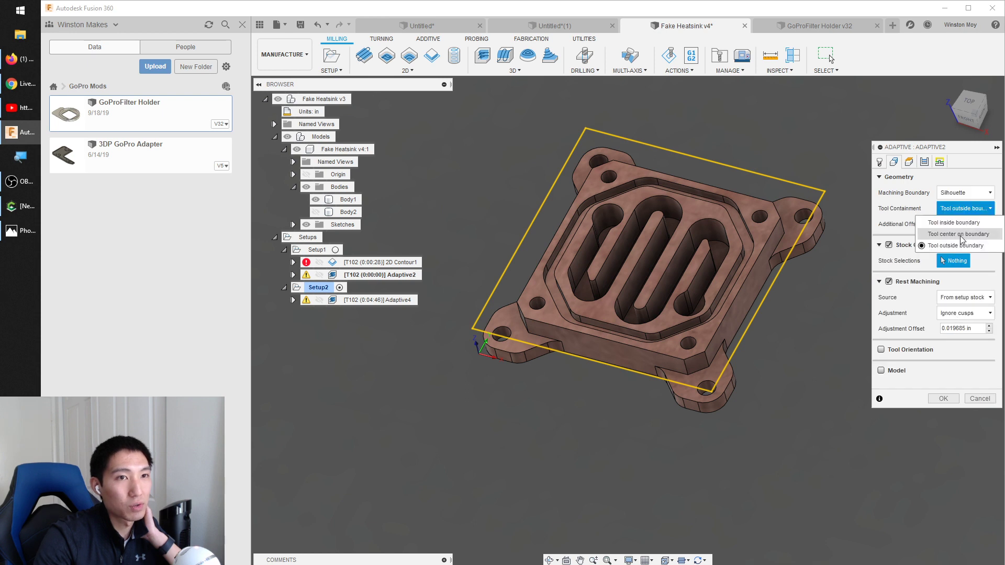
left_click(962, 234)
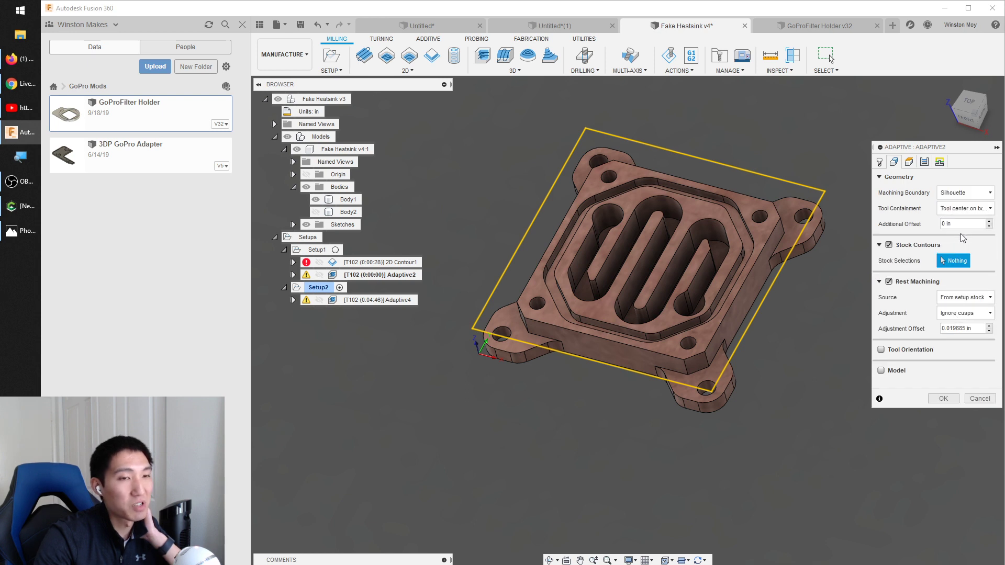
left_click(943, 399)
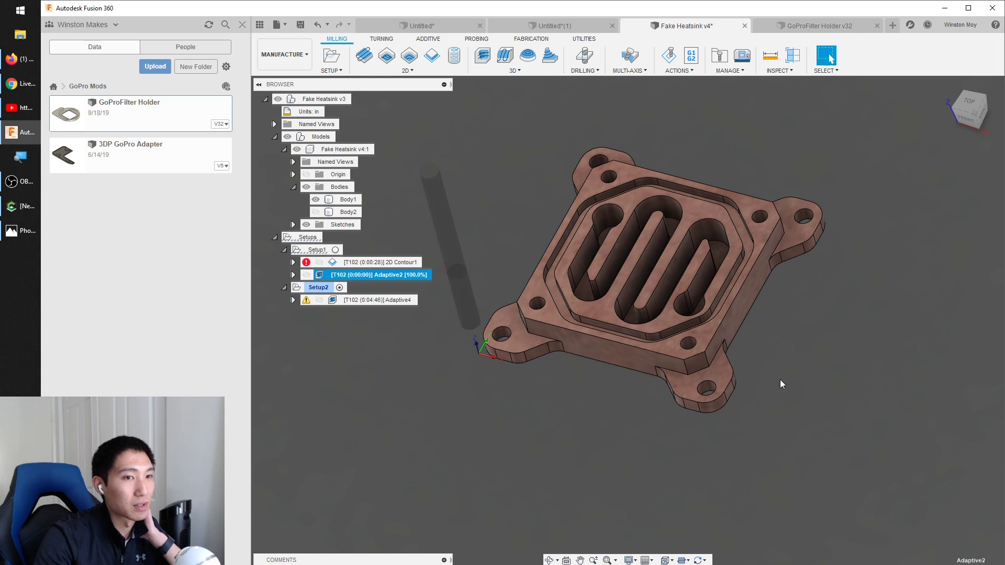
- Set Setup1's stock side offset to 0.5 in
right_click(303, 251)
left_click(325, 256)
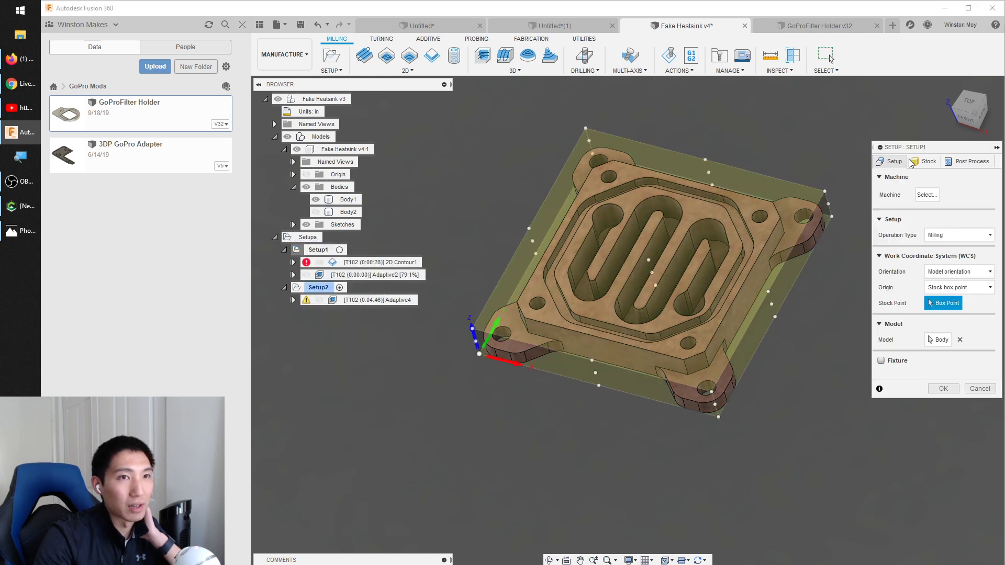
left_click(925, 161)
left_click(969, 224)
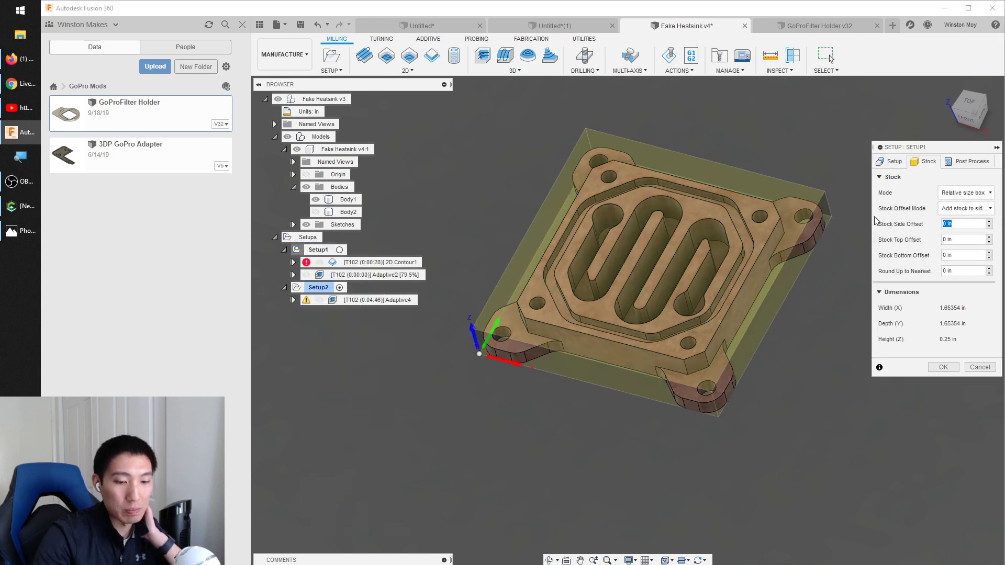
type(".5")
key("Return")
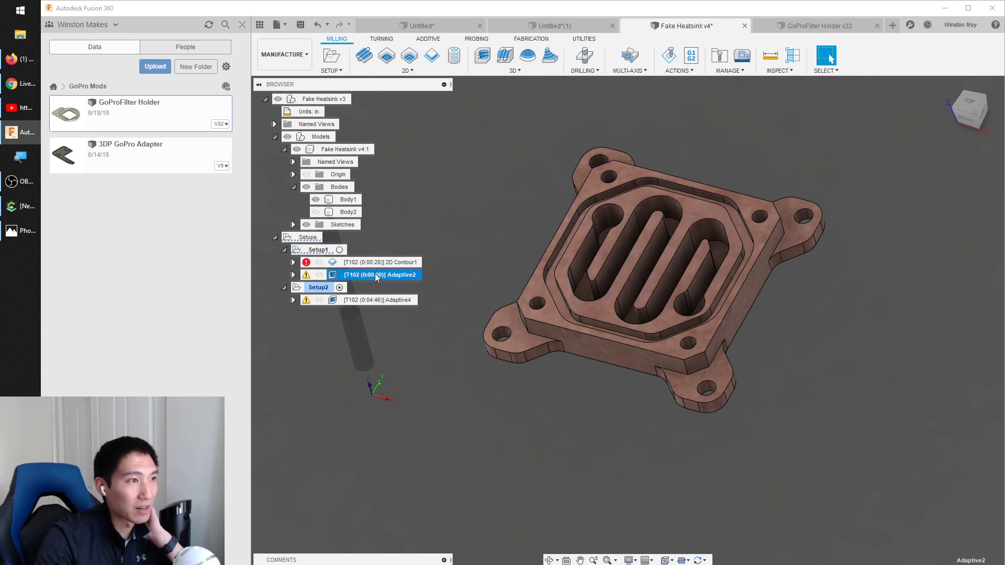
- Regenerate the Adaptive2 toolpath for Setup1's enlarged stock
middle_click_drag(460, 258, 461, 281, "shift")
key("Escape")
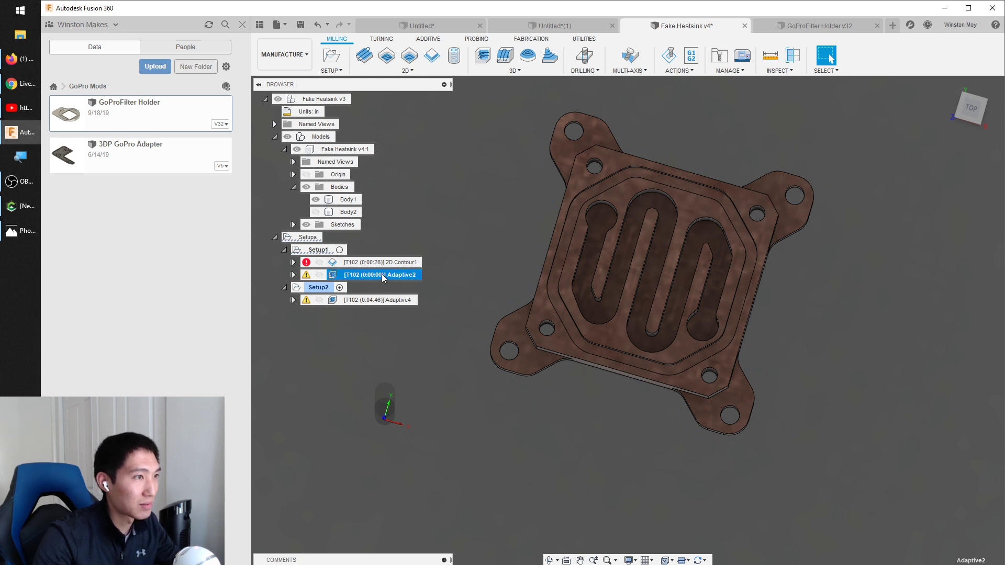
key("ctrl+g")
- Edit Adaptive2 to set its tool containment to Tool outside boundary and accept the change to recalculate the toolpath
right_click(361, 280)
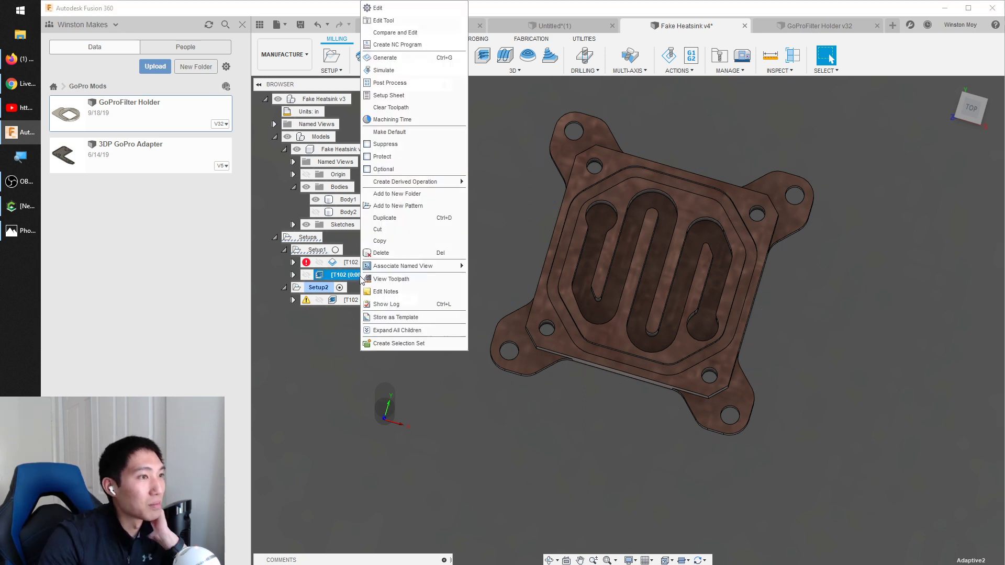
left_click(390, 9)
left_click(909, 162)
left_click(893, 162)
left_click(965, 208)
left_click(956, 245)
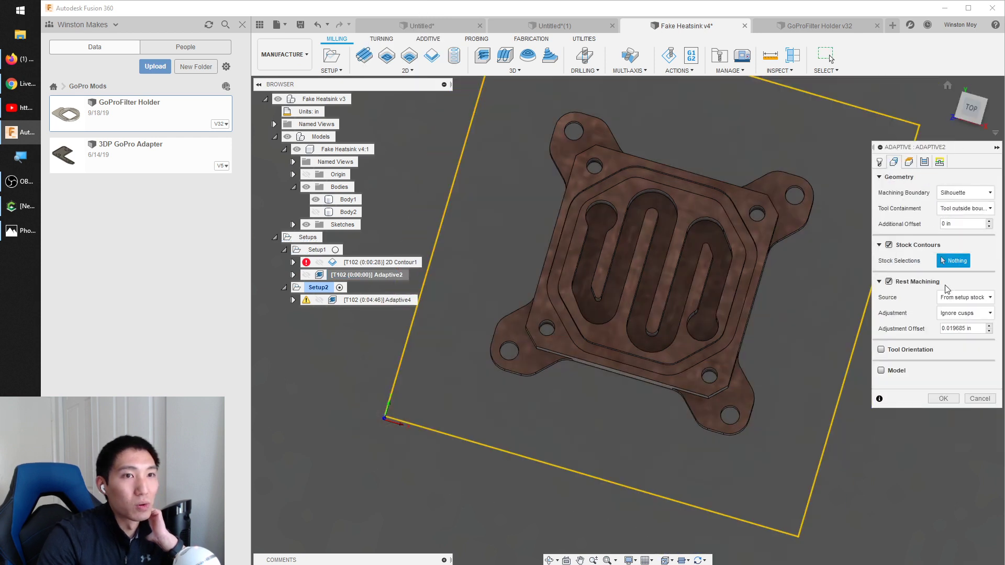
left_click(943, 399)
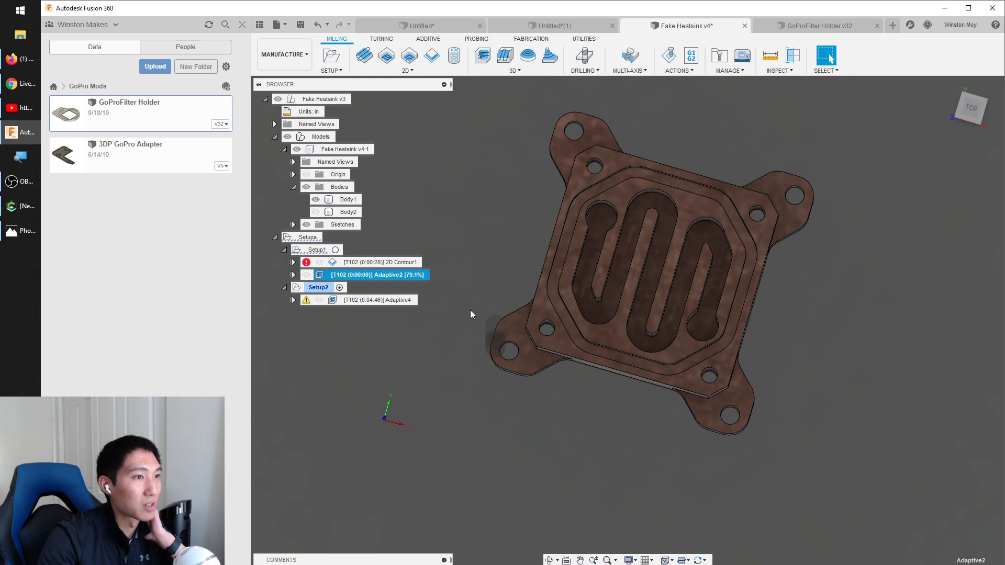
- Inspect the Adaptive2 toolpath around a corner ear of the heatsink and the 2D Contour1 toolpath
scroll(518, 349, "up", 4)
middle_click_drag(511, 353, 488, 275, "shift")
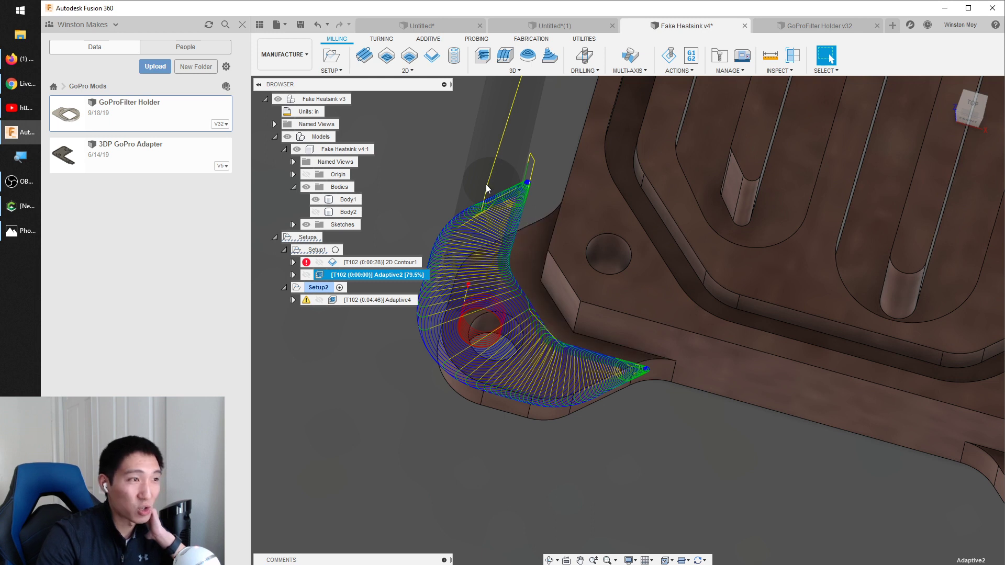
scroll(498, 251, "down", 6)
left_click(409, 262)
middle_click_drag(430, 281, 831, 59, "shift")
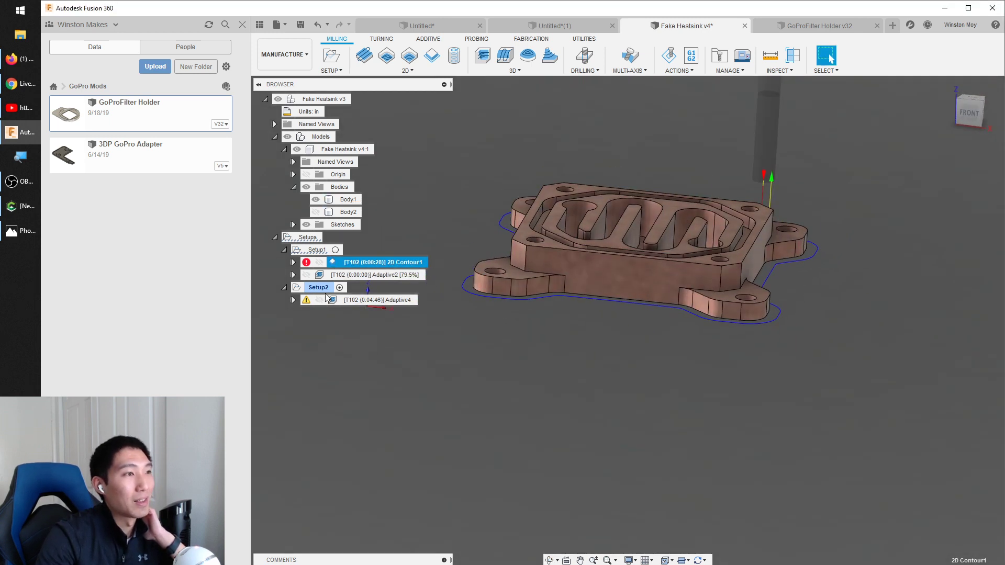
- Inspect Setup2's solid-body stock and examine its Adaptive4 toolpath at the corner ears from above
left_click(313, 288)
middle_click_drag(461, 321, 462, 342, "shift")
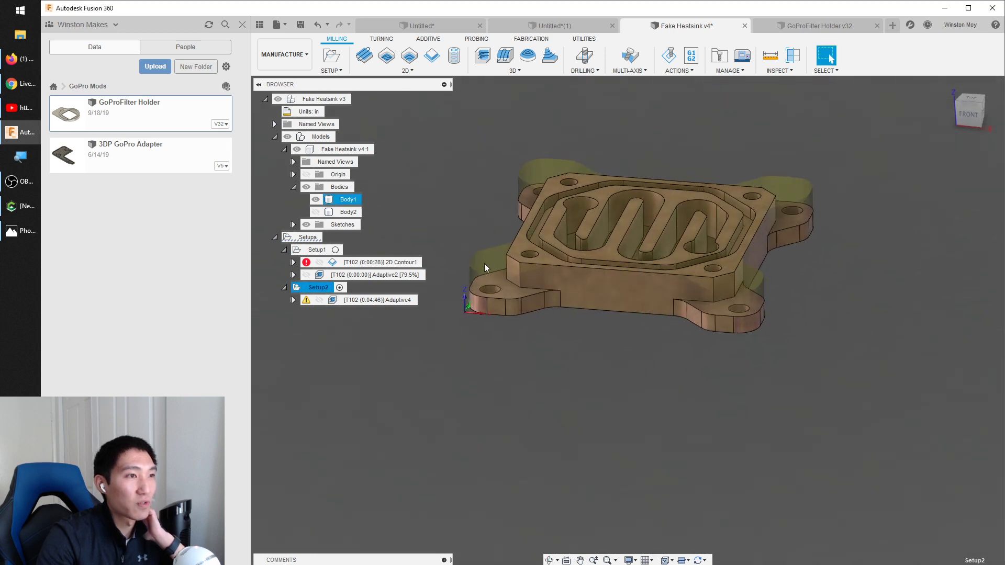
left_click(379, 300)
middle_click_drag(435, 249, 442, 290, "shift")
scroll(443, 291, "up", 3)
scroll(652, 338, "up", 2)
middle_click_drag(652, 338, 656, 362, "shift")
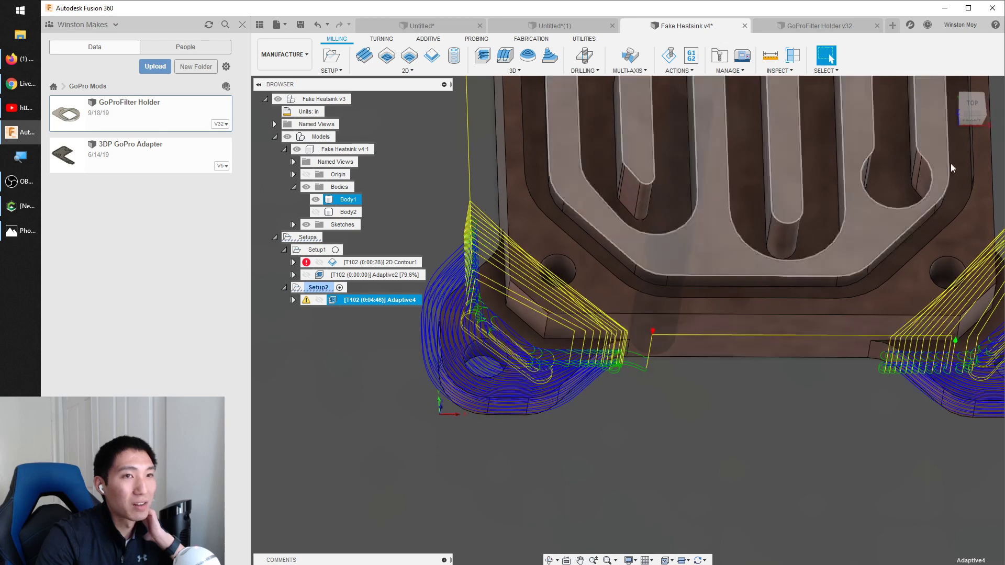
left_click(971, 106)
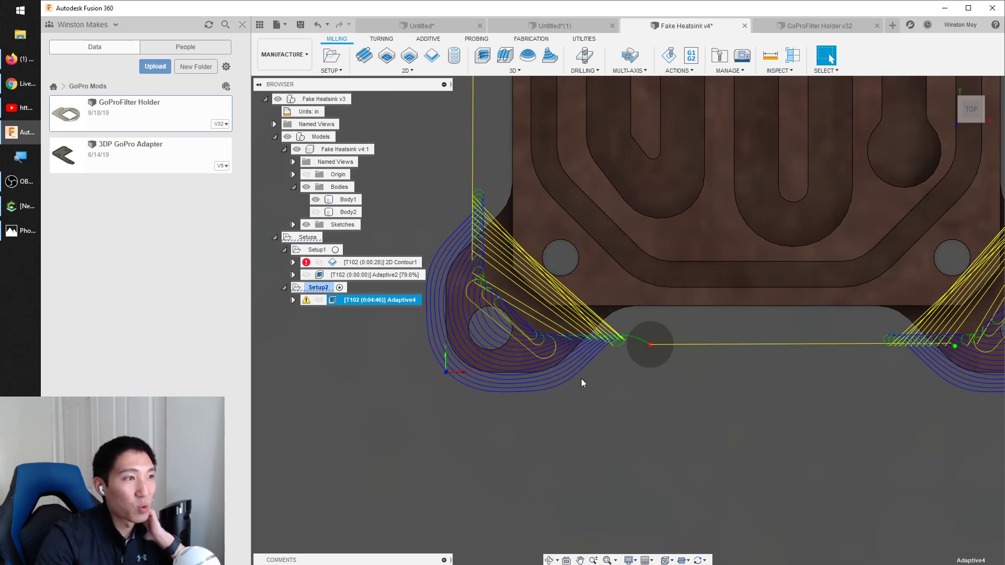
scroll(453, 411, "down", 2)
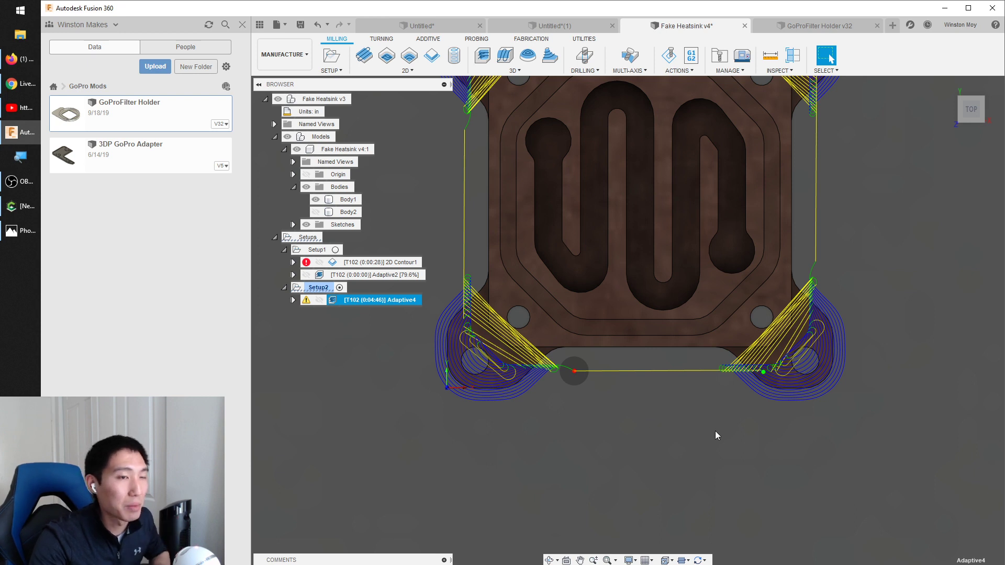
- Compare the Adaptive2 and Adaptive4 toolpaths around the heatsink's corner ears from several angles
left_click(381, 276)
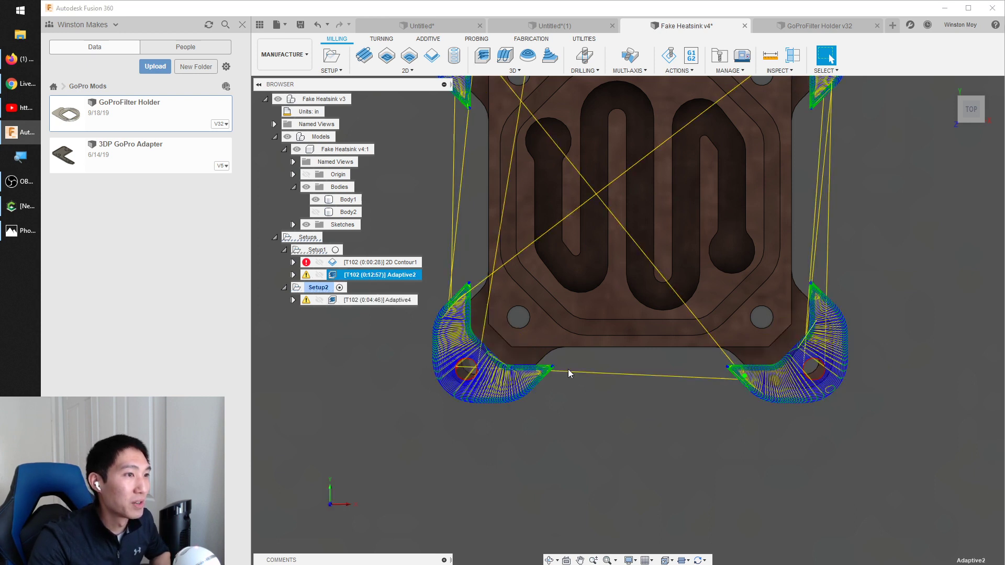
scroll(555, 404, "down", 3)
middle_click_drag(541, 227, 492, 189, "shift")
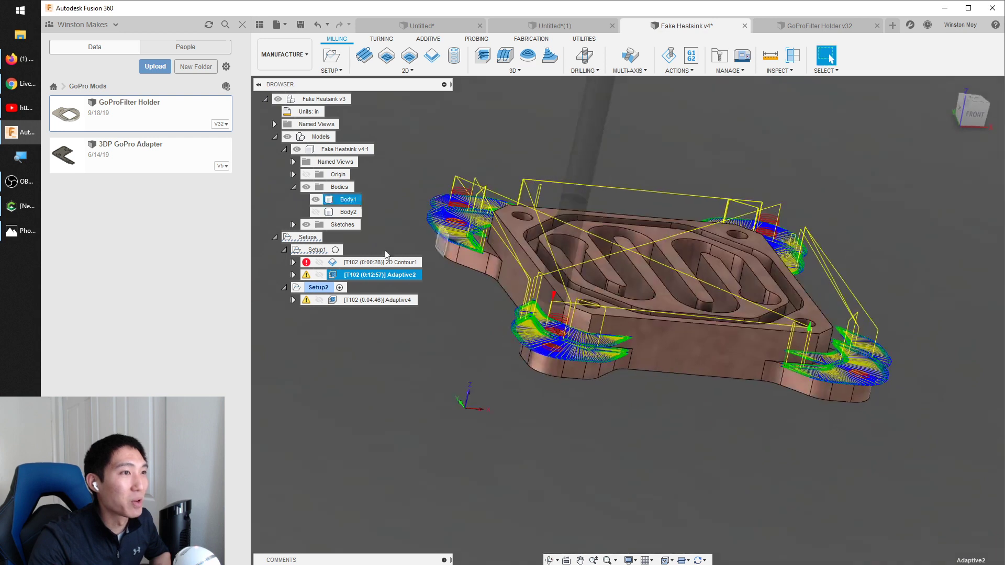
left_click(376, 302)
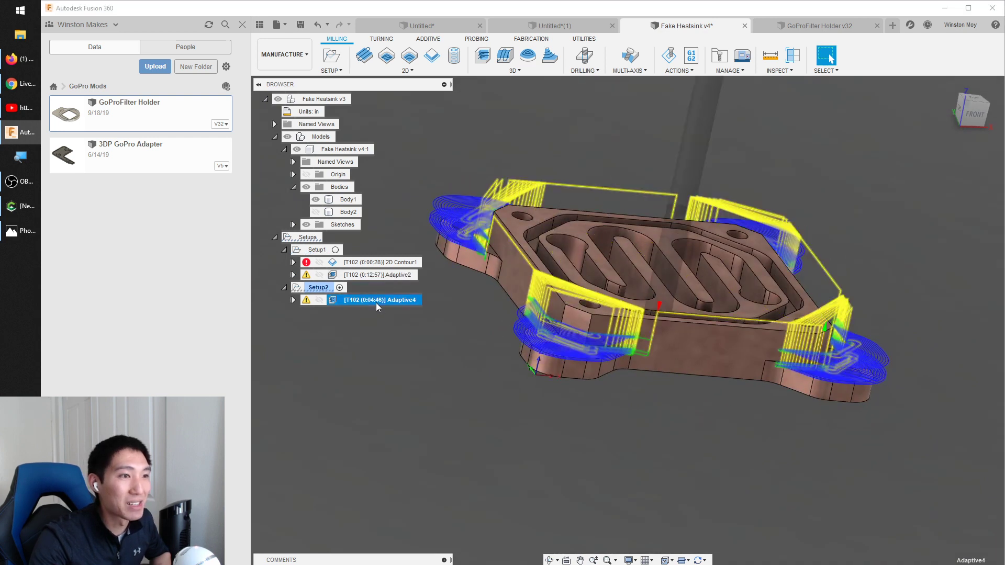
left_click(383, 275)
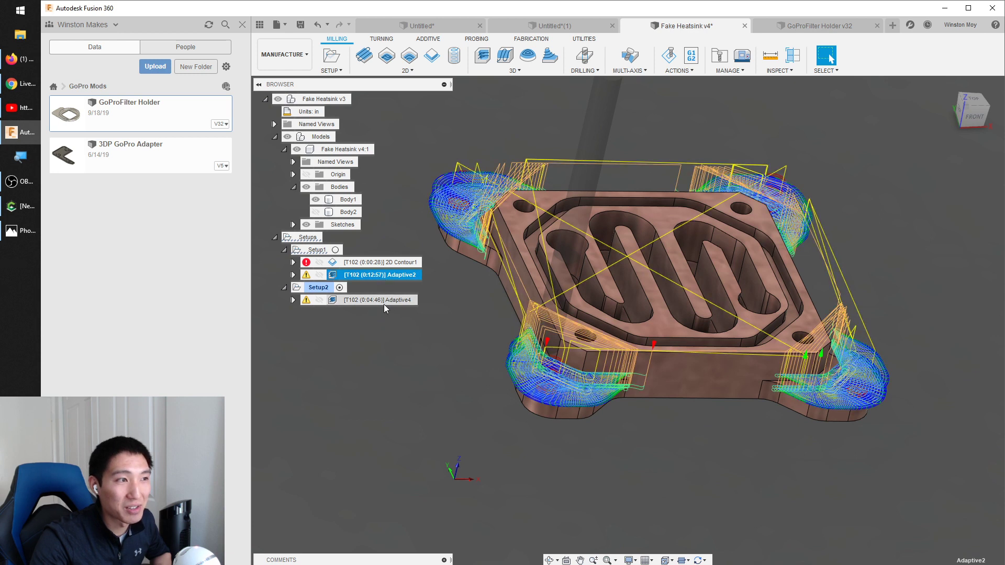
left_click(387, 302)
mouse_move(464, 330)
middle_mouse_down("shift")
mouse_move(451, 330)
mouse_move(452, 318)
middle_mouse_up("shift")
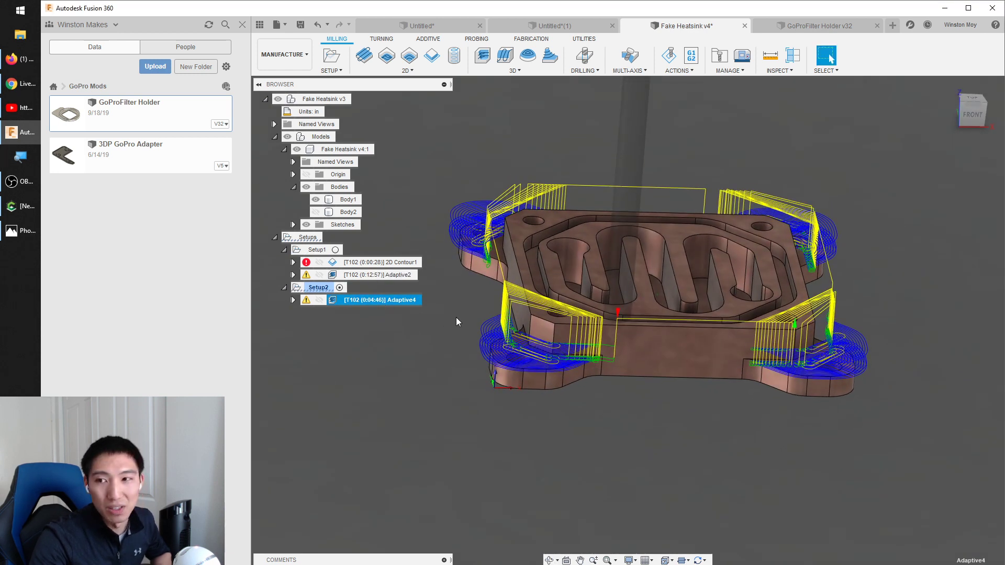
mouse_move(480, 409)
middle_mouse_down("shift")
mouse_move(453, 410)
mouse_move(467, 419)
middle_mouse_up("shift")
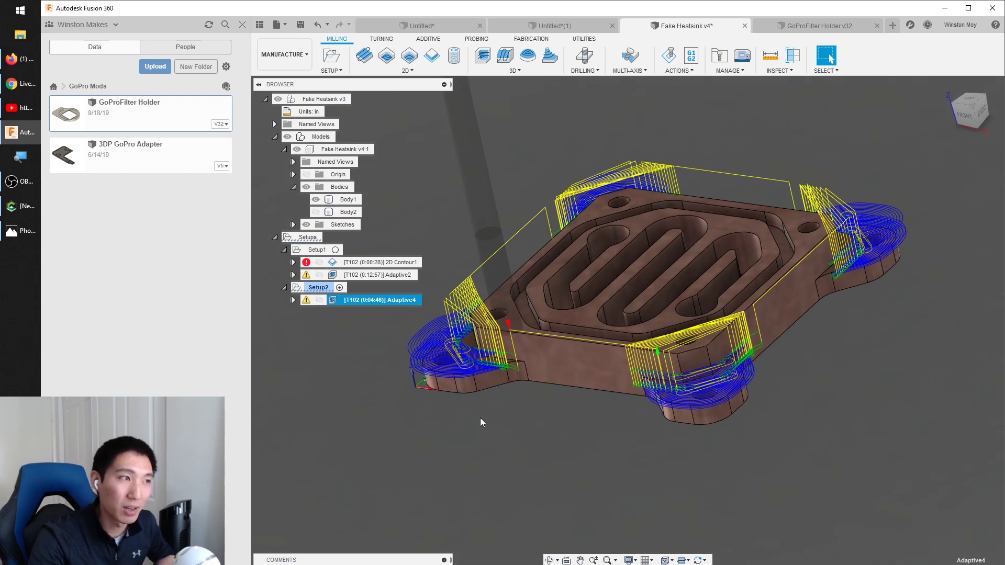
middle_click_drag(525, 364, 599, 404, "shift")
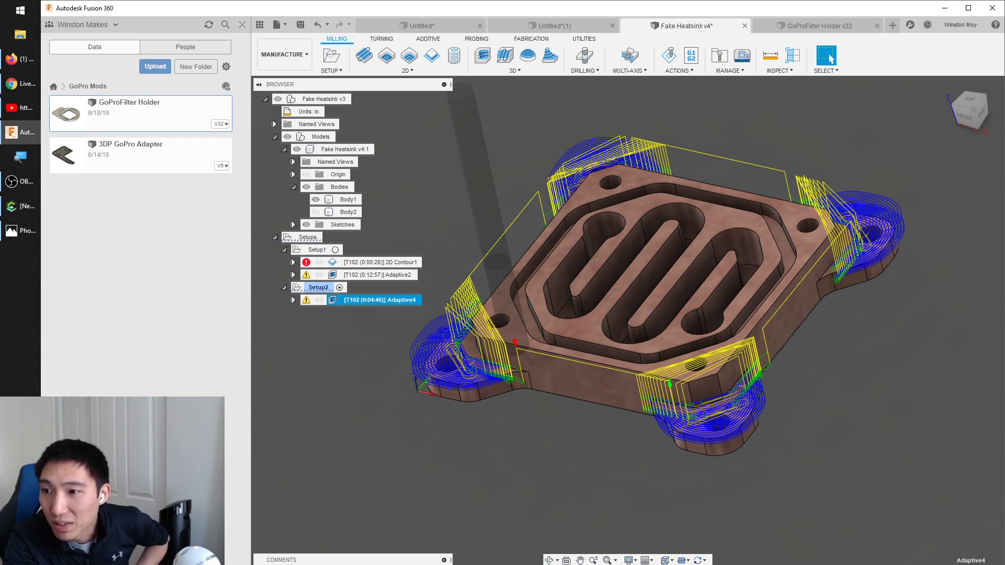
- Display Setup1's box stock and compare it with Setup2
left_click(410, 460)
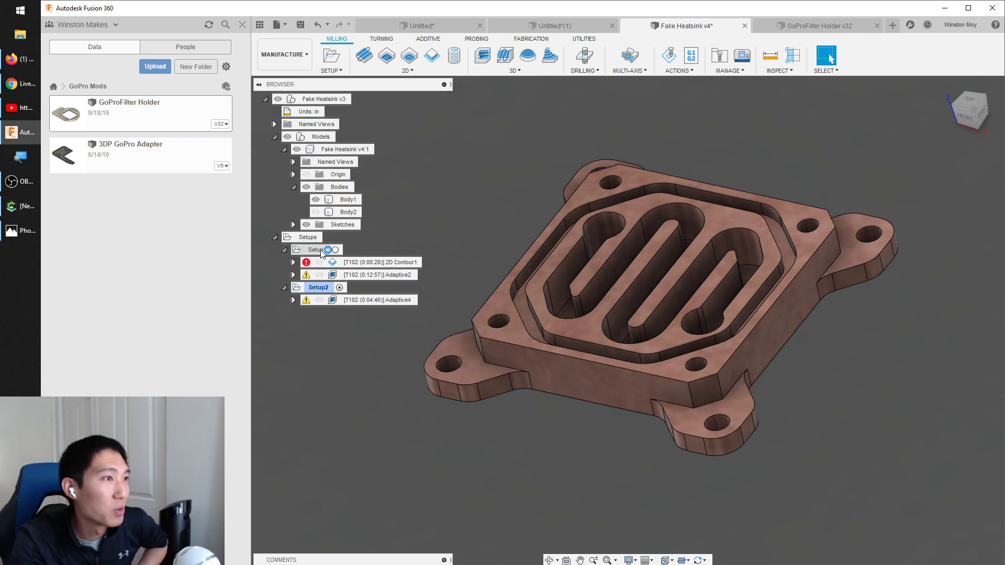
left_click(319, 249)
left_click(318, 288)
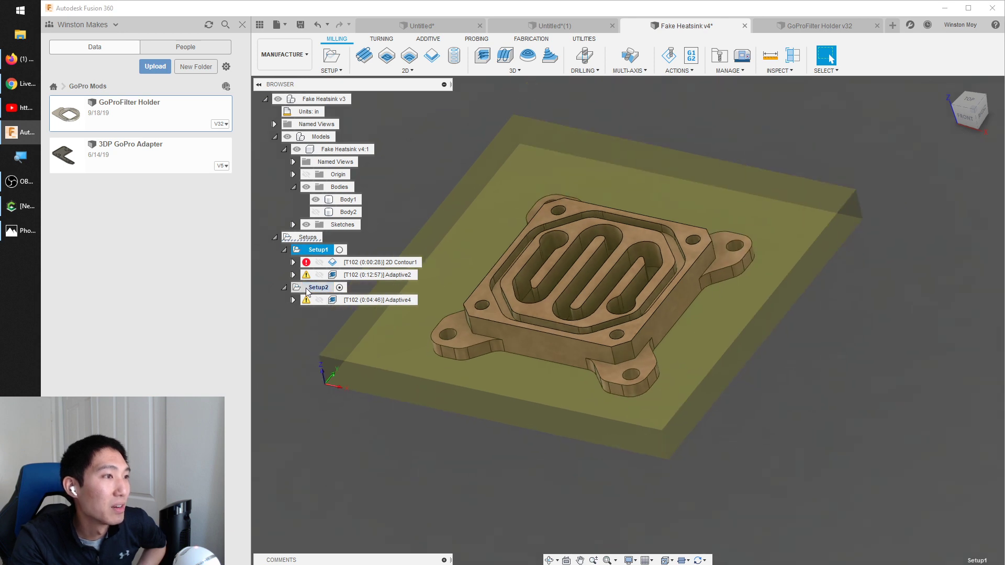
left_click(368, 300)
left_click(374, 360)
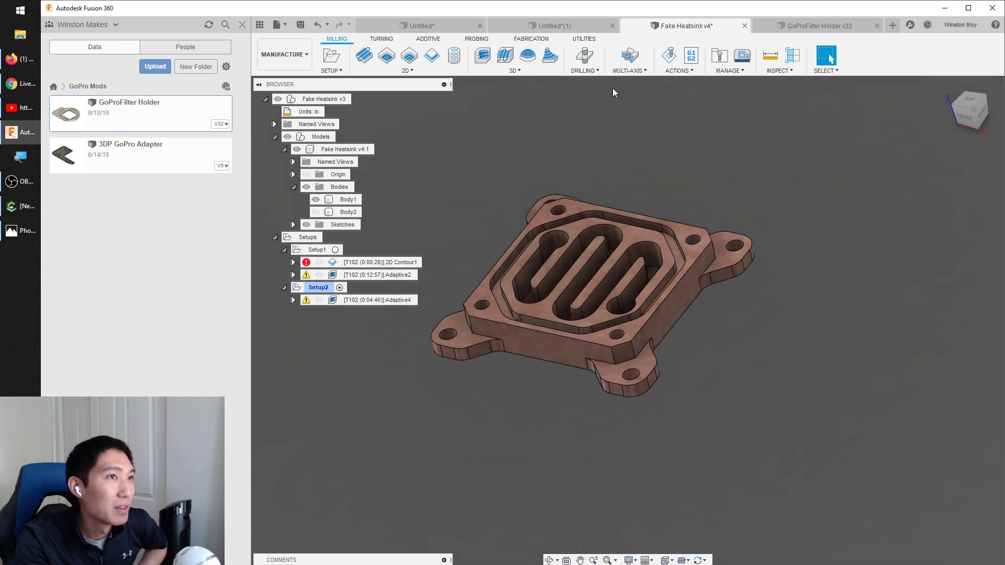
- Simulate Setup2's Adaptive4 toolpath, review its statistics, info and display settings, and close the simulation
left_click(376, 300)
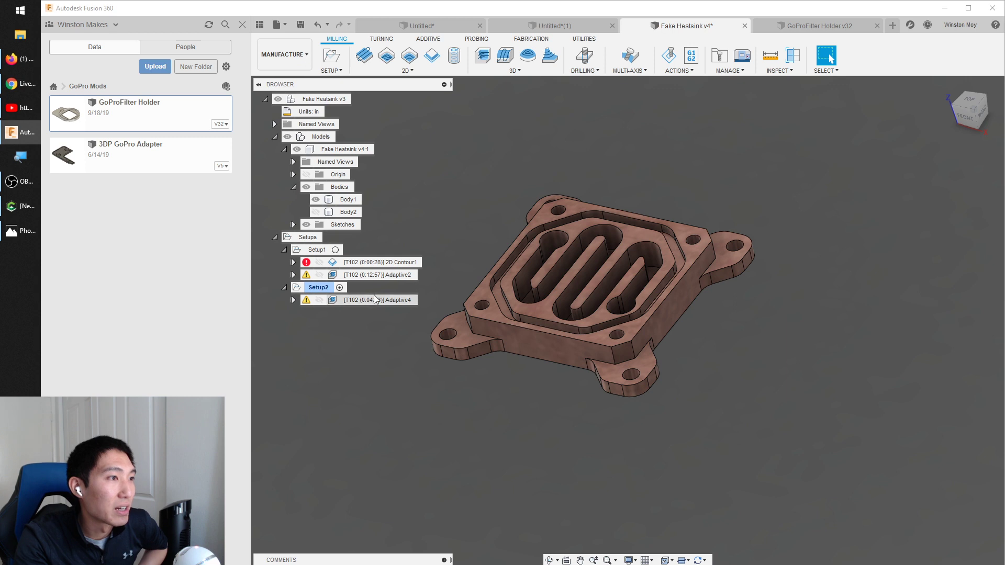
left_click(670, 61)
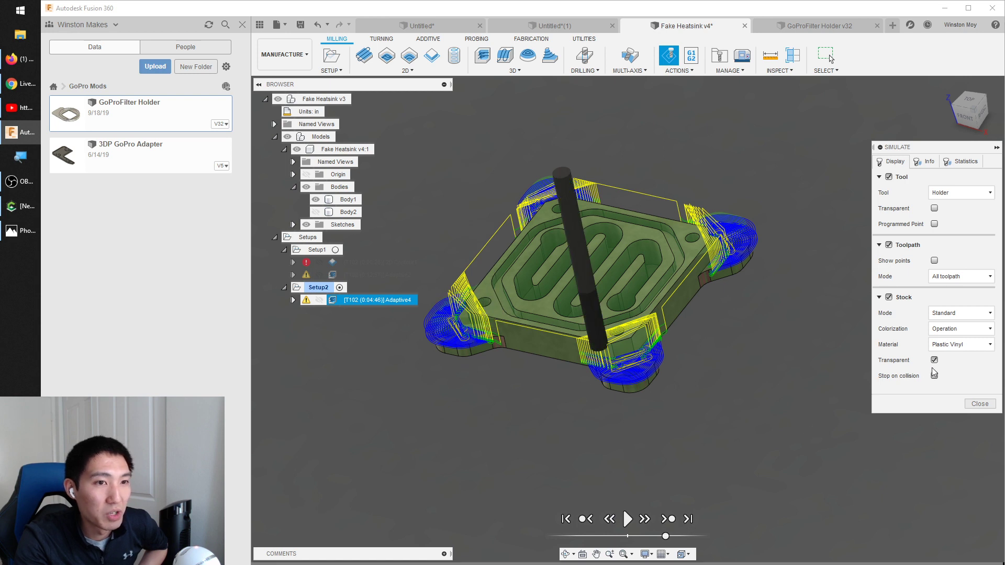
middle_click_drag(662, 434, 771, 400, "shift")
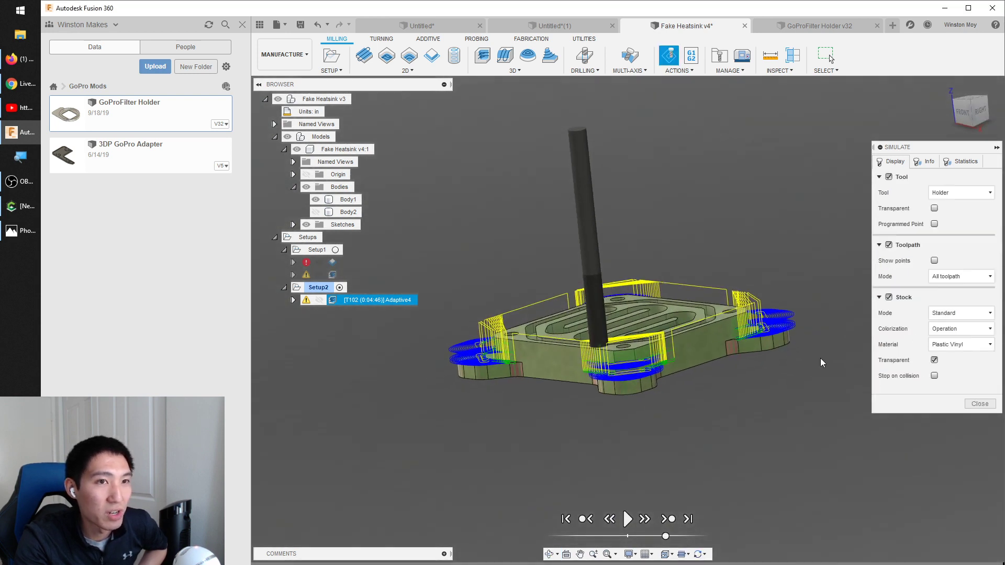
left_click(959, 160)
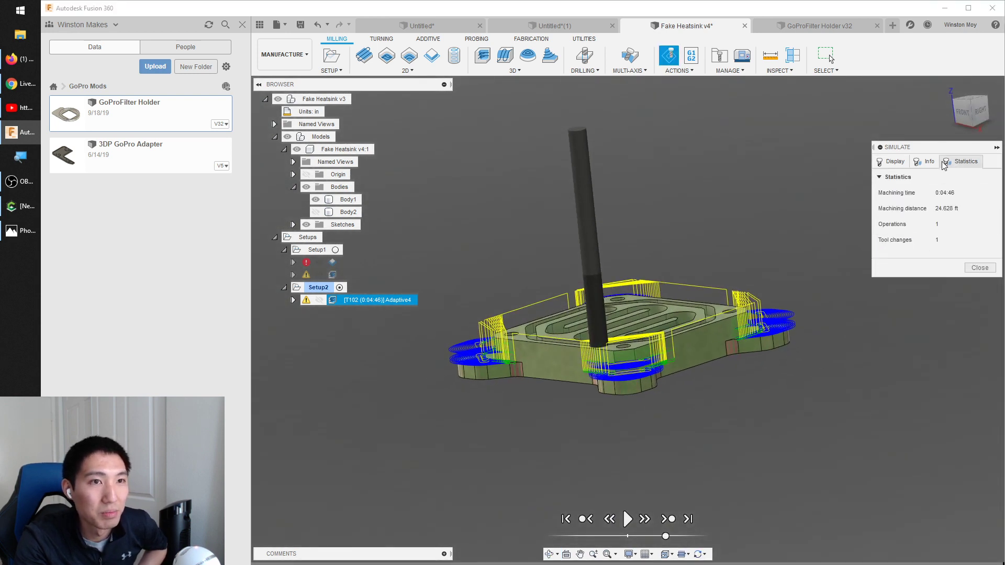
left_click(927, 162)
left_click(898, 161)
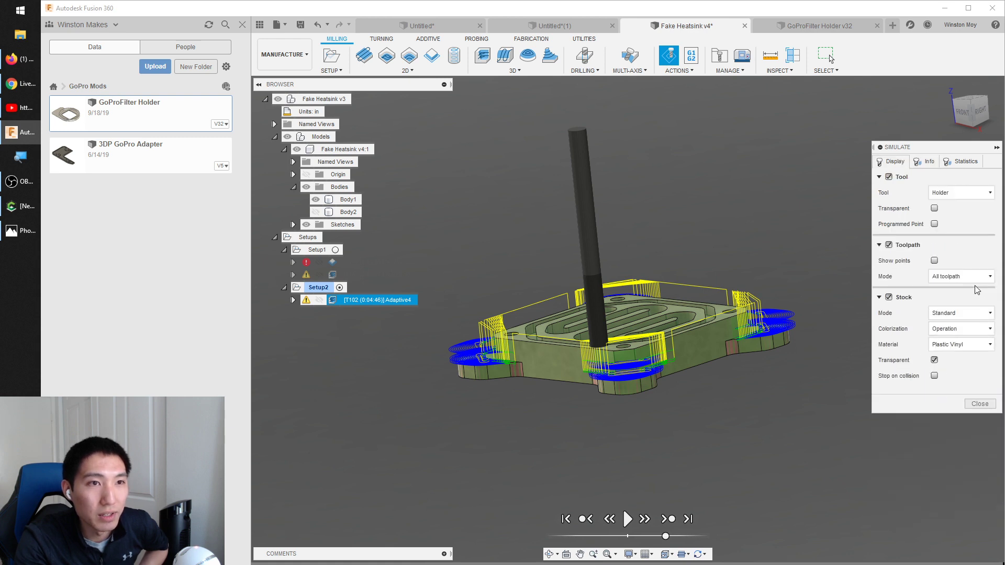
left_click(692, 72)
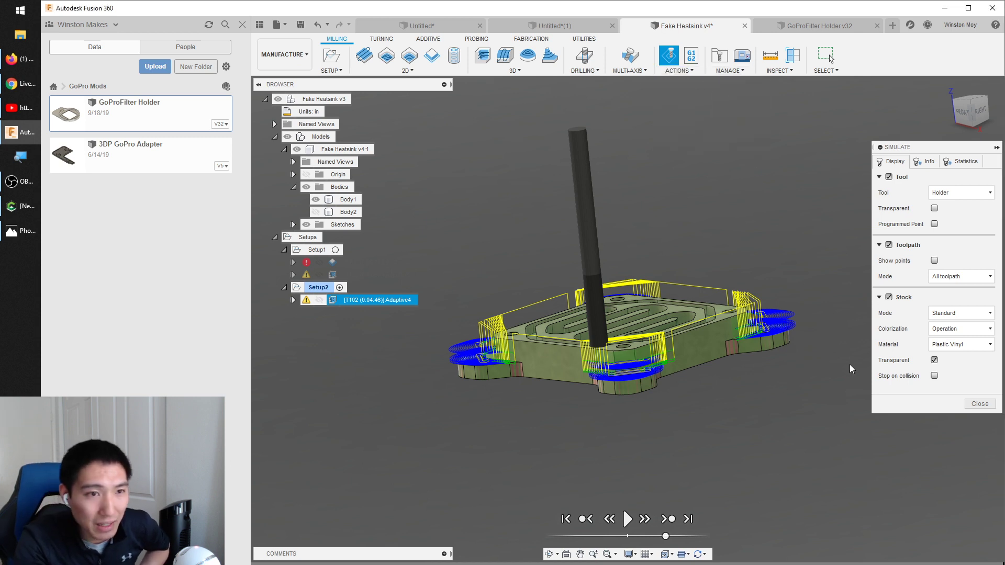
left_click(687, 519)
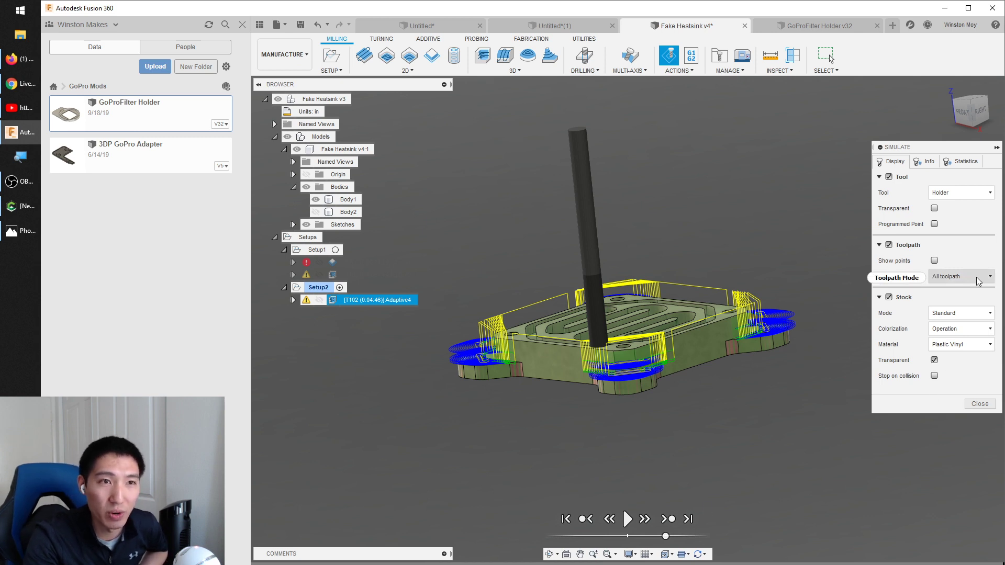
left_click(980, 404)
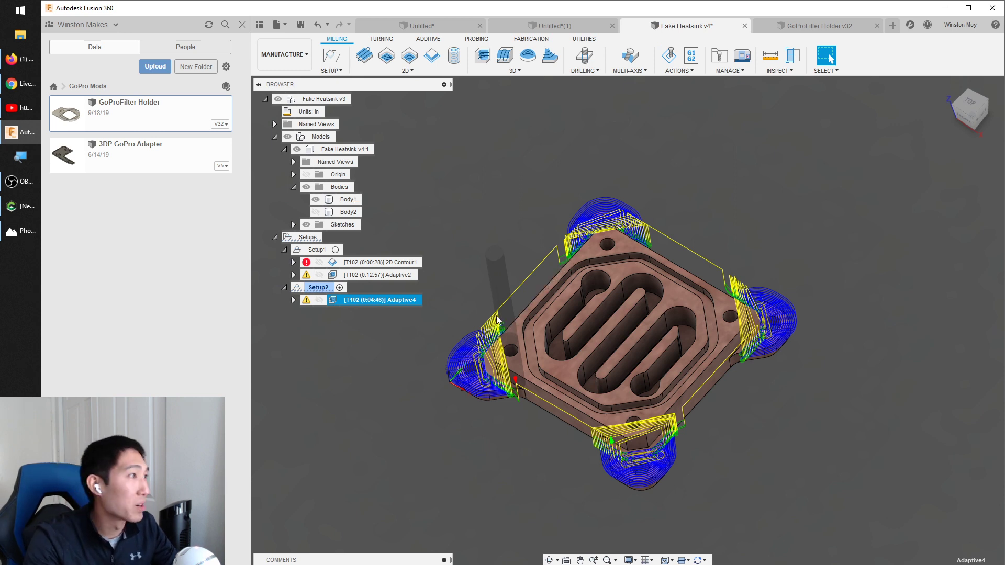
- Switch to Firefox and open the Nomad 883 Feeds and Speeds Chart in a new tab by searching for nomad
left_click(20, 65)
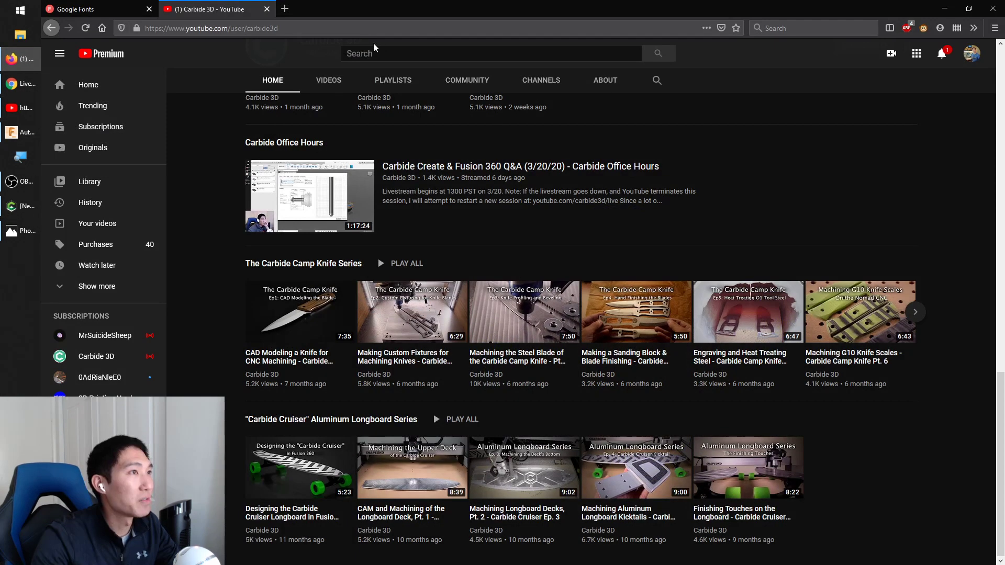
left_click(285, 9)
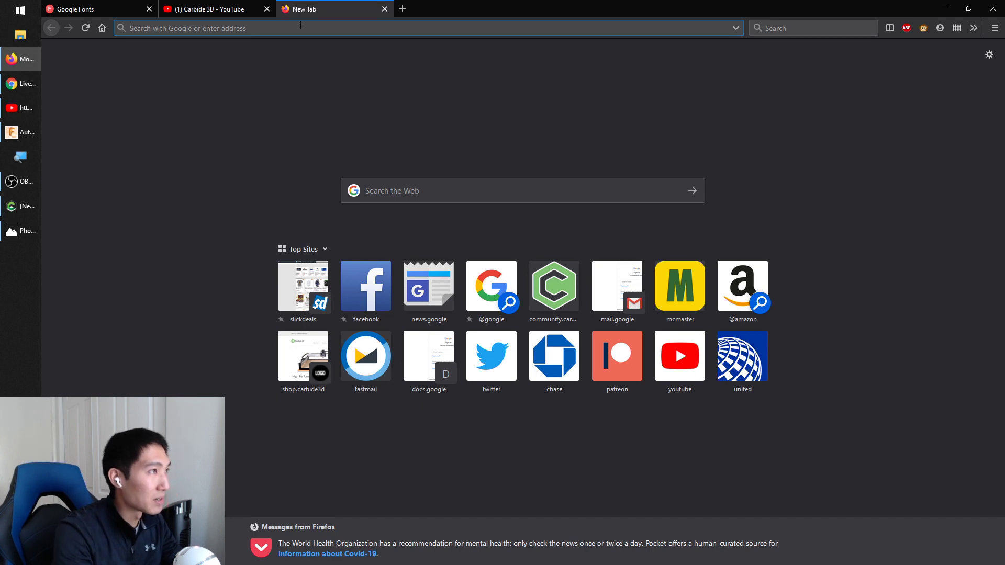
type("nomad")
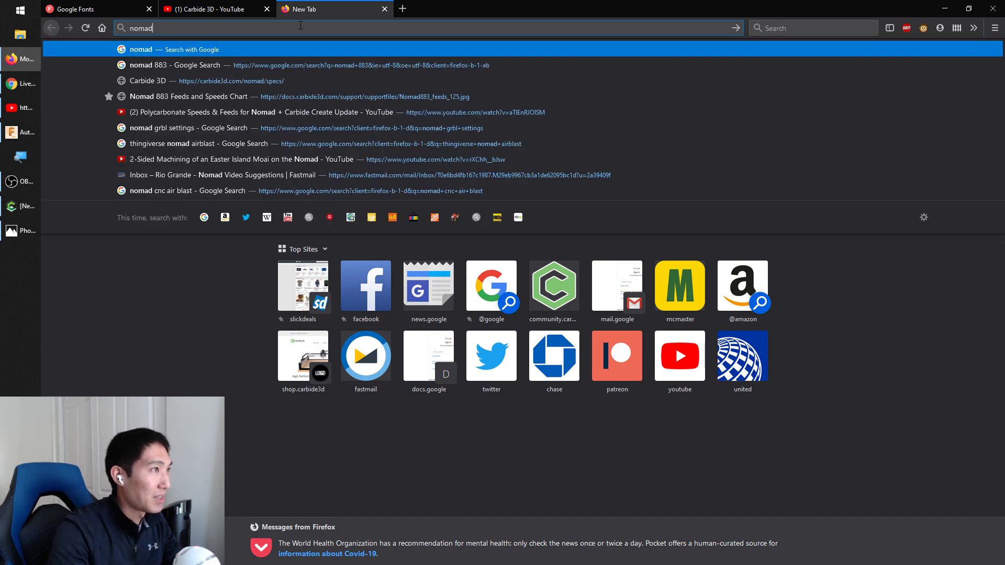
key("Down")
key("Down")
key("Down")
key("Return")
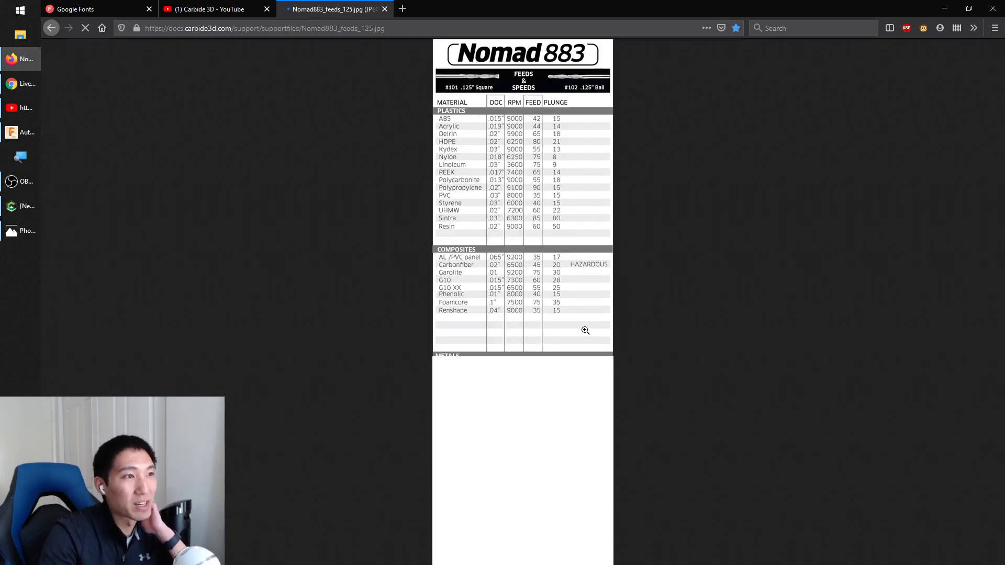
- Switch to Carbide Create and create a contour toolpath on the Text vectors with the #112 1/16" end mill and inside offset
left_click(21, 132)
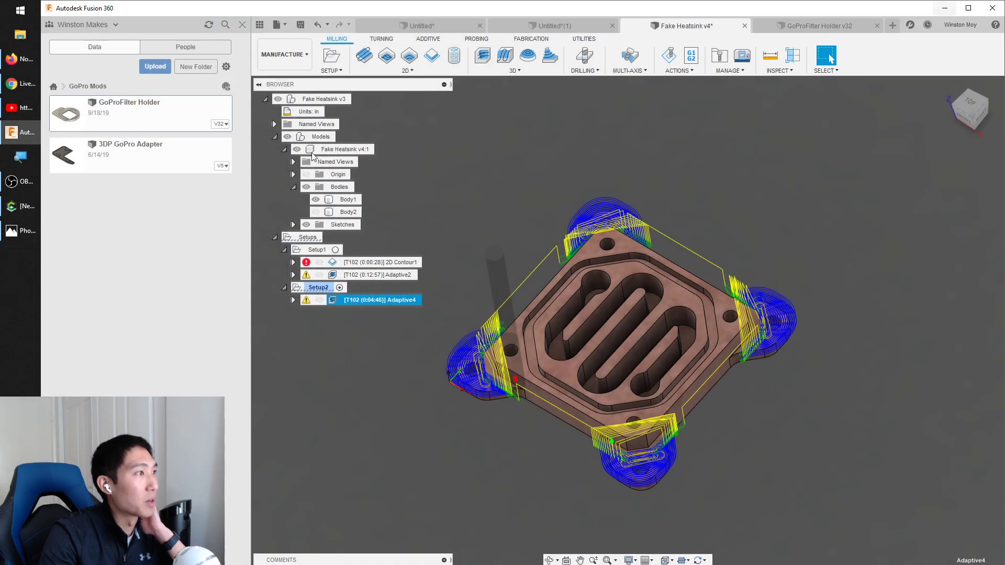
left_click(26, 206)
left_click(179, 34)
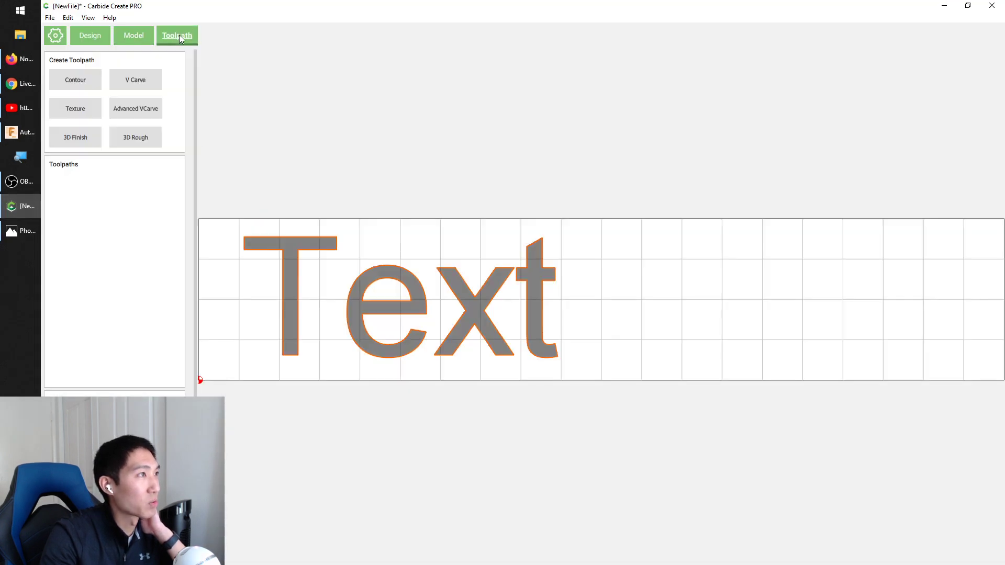
left_click(77, 84)
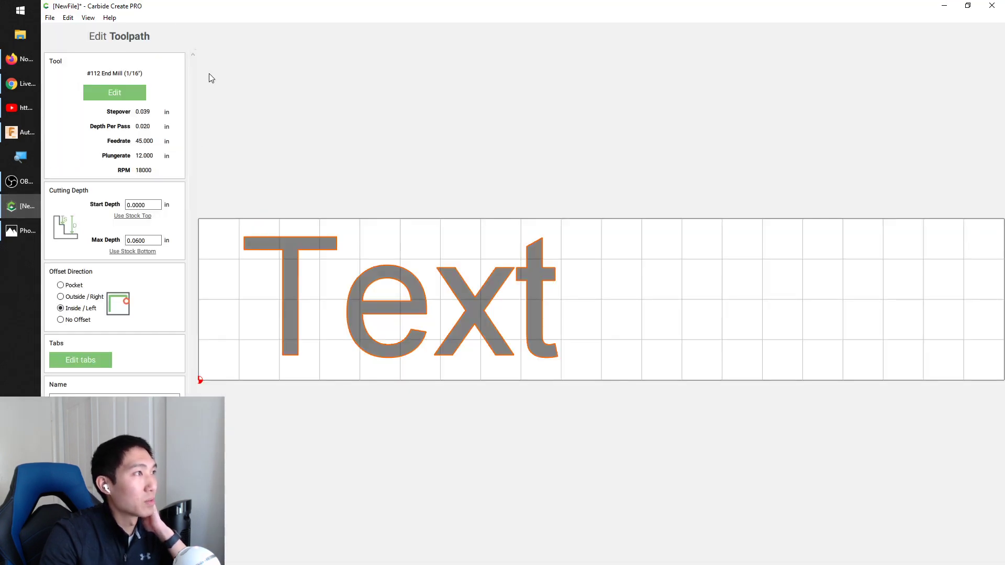
key("Return")
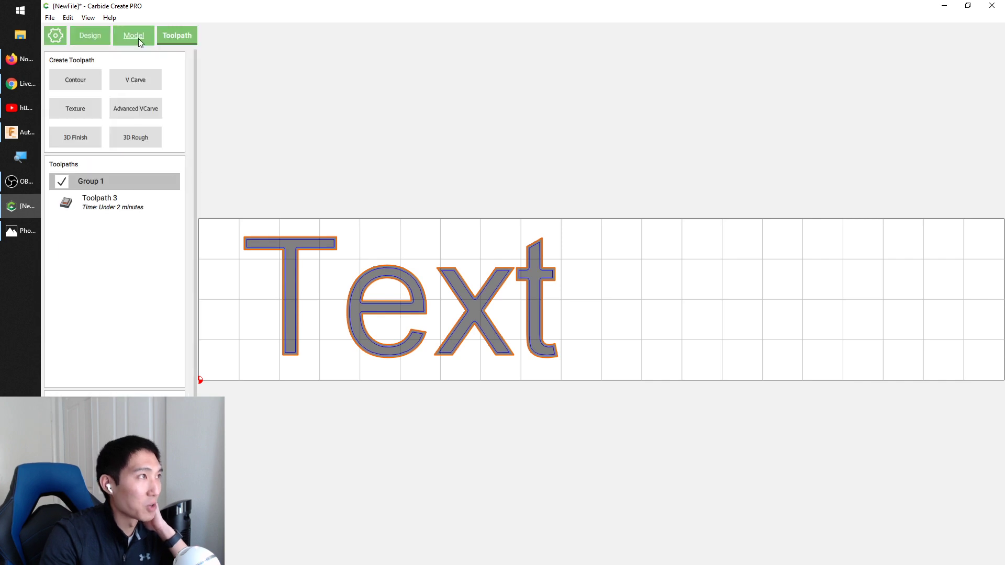
- Show the tool database filtered to the Nomad machine and all materials
left_click(67, 17)
mouse_move(88, 17)
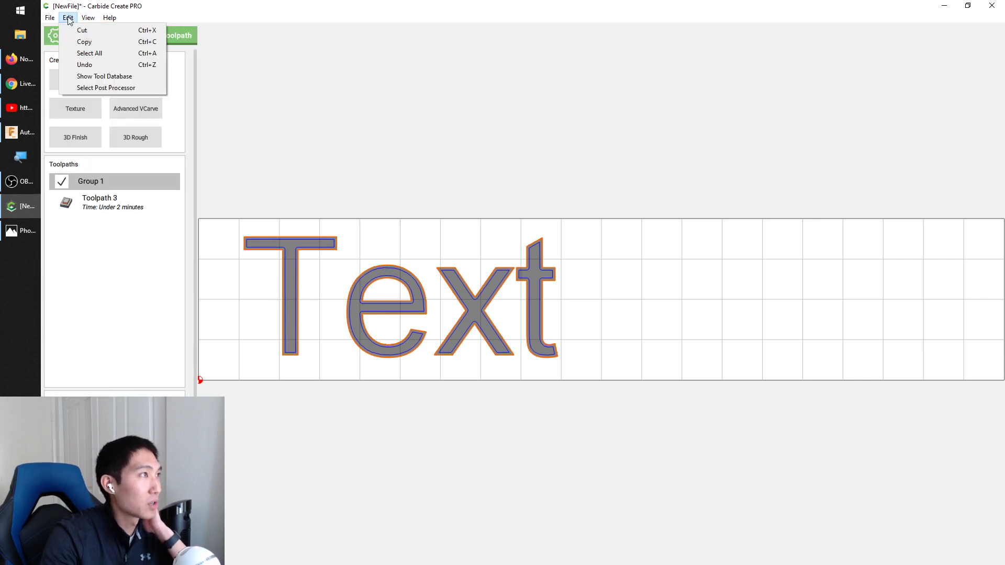
left_click(80, 78)
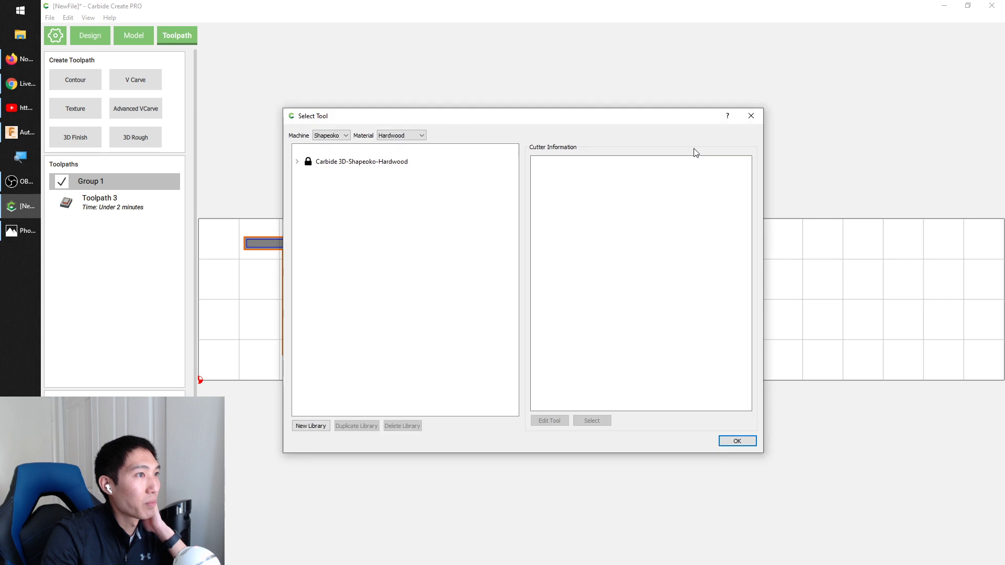
left_click(331, 135)
left_click(327, 143)
left_click(408, 134)
left_click(408, 144)
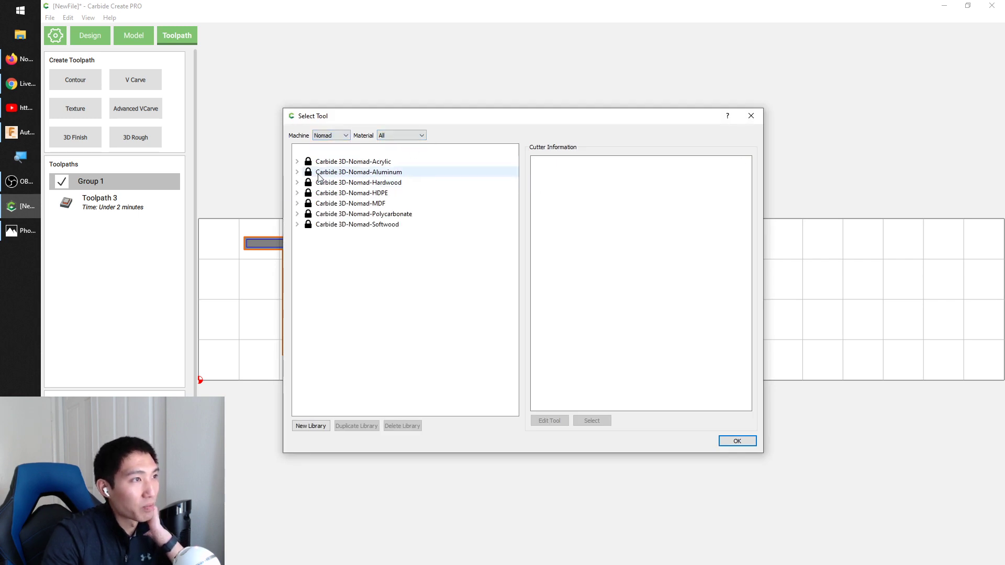
- Examine the feeds, cut depths and RPM of the different end mills in the Carbide 3D-Nomad-Acrylic library
left_click(297, 162)
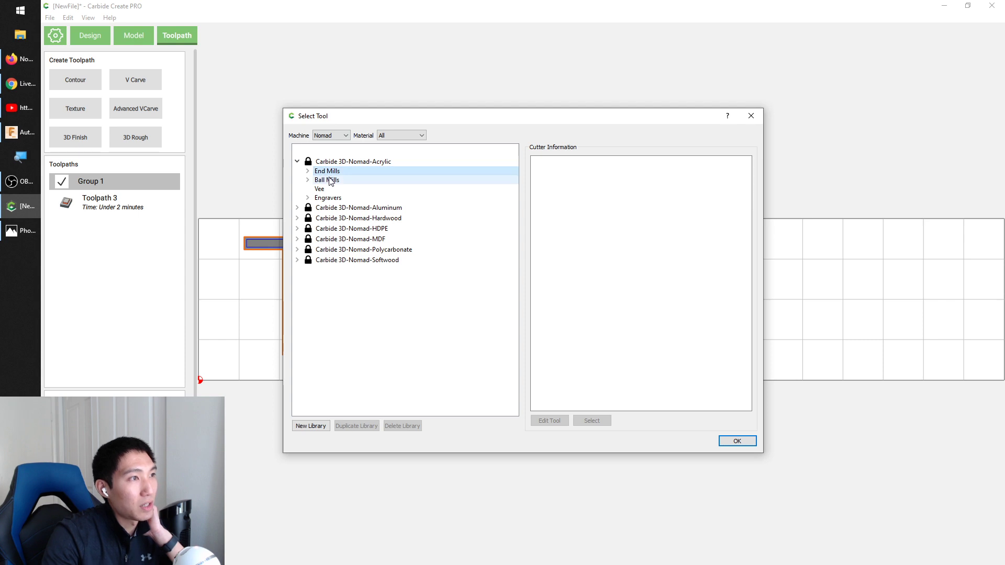
double_click(327, 171)
left_click(351, 189)
left_click(352, 198)
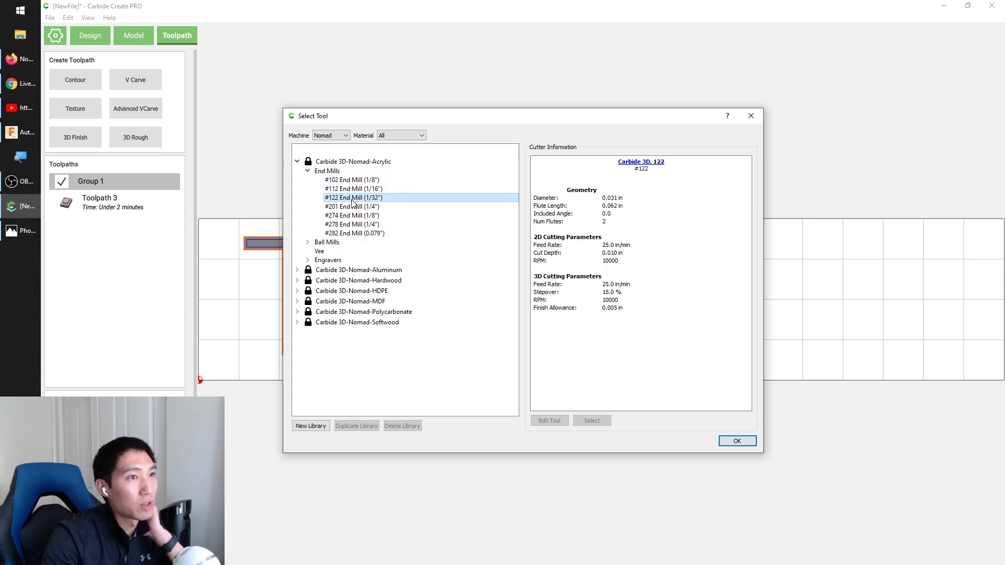
left_click(356, 216)
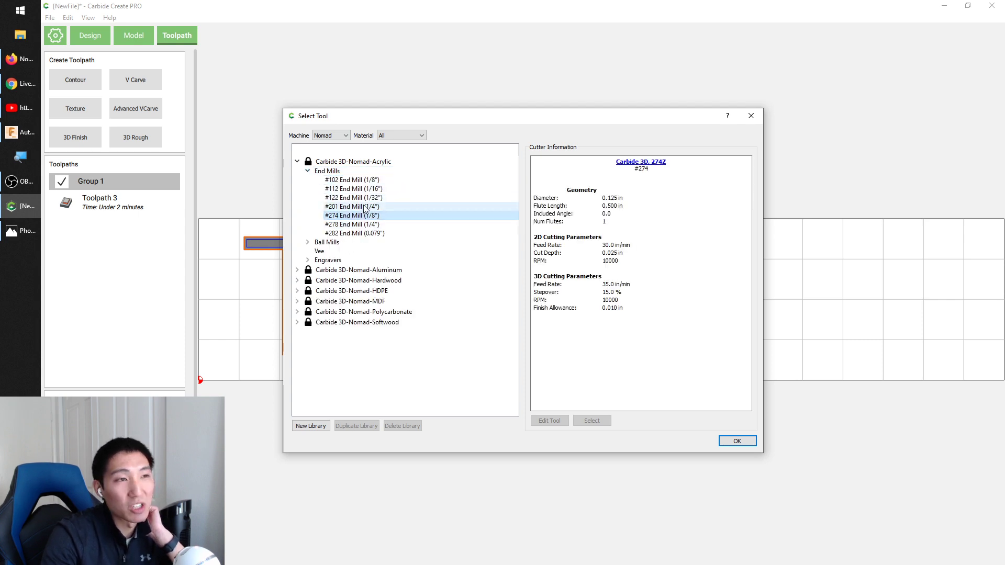
left_click(365, 224)
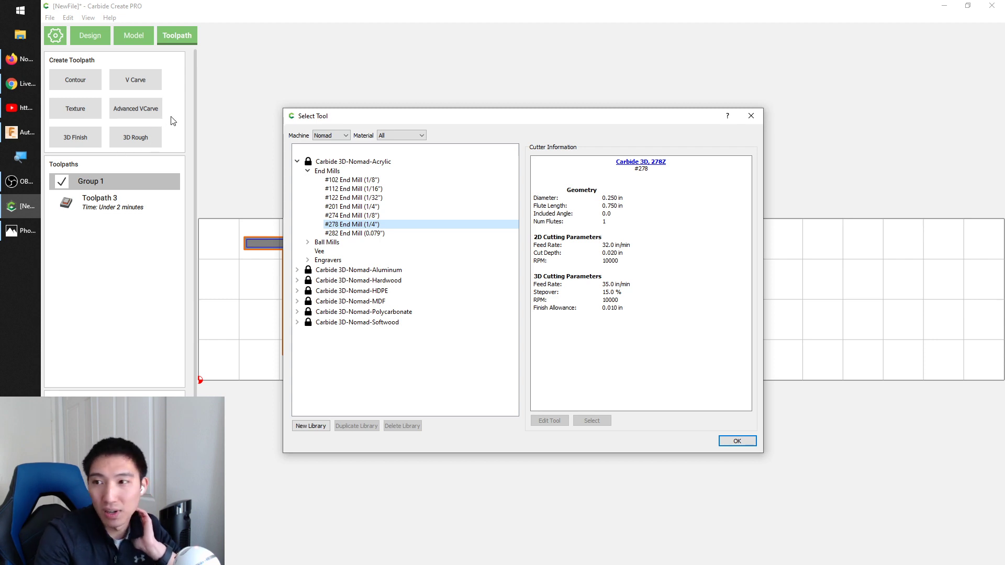
left_click(368, 164)
left_click(350, 180)
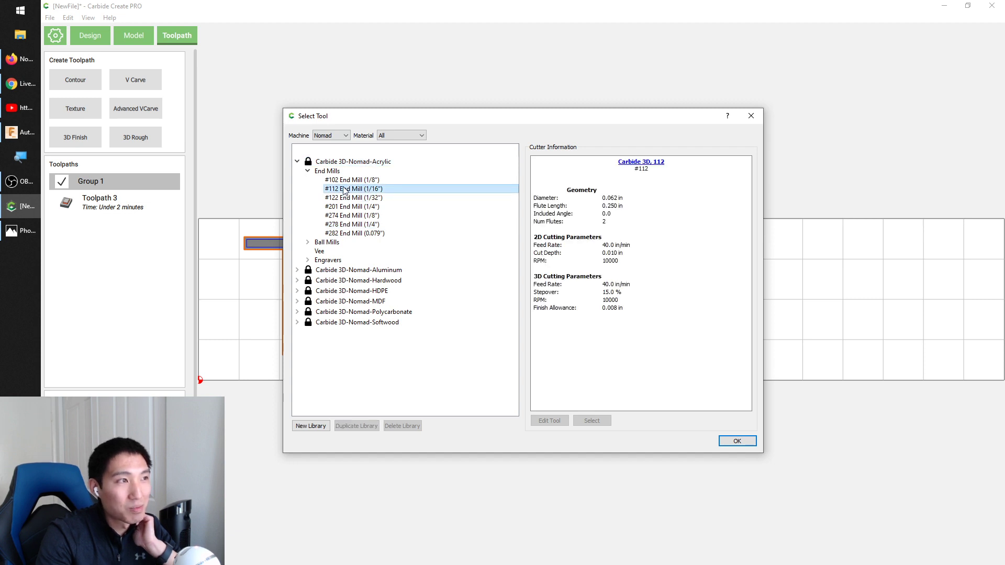
left_click(341, 198)
left_click(348, 216)
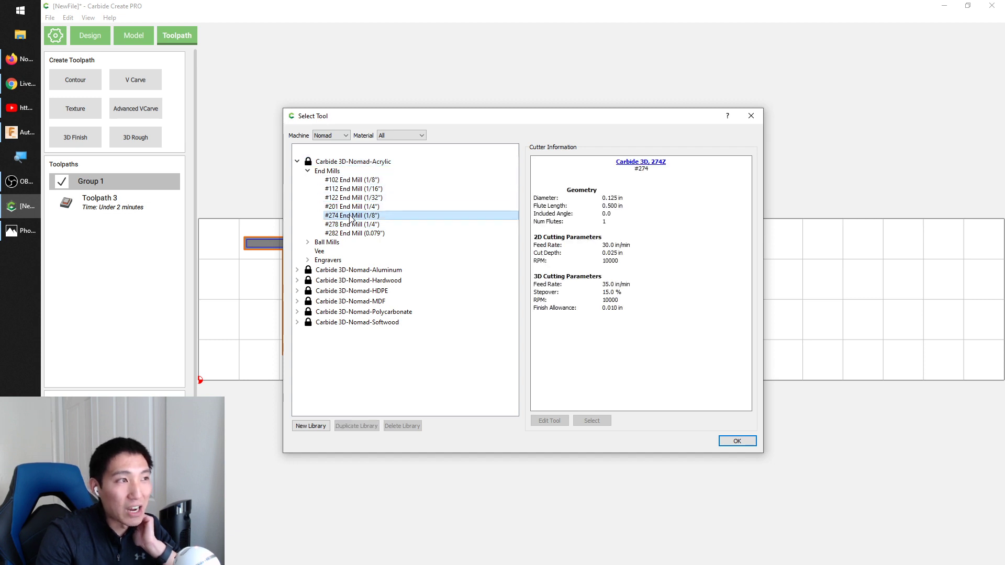
- Duplicate the Carbide 3D-Nomad-Acrylic library as MINE for acrylic on the Nomad, and close the tool database
left_click(359, 163)
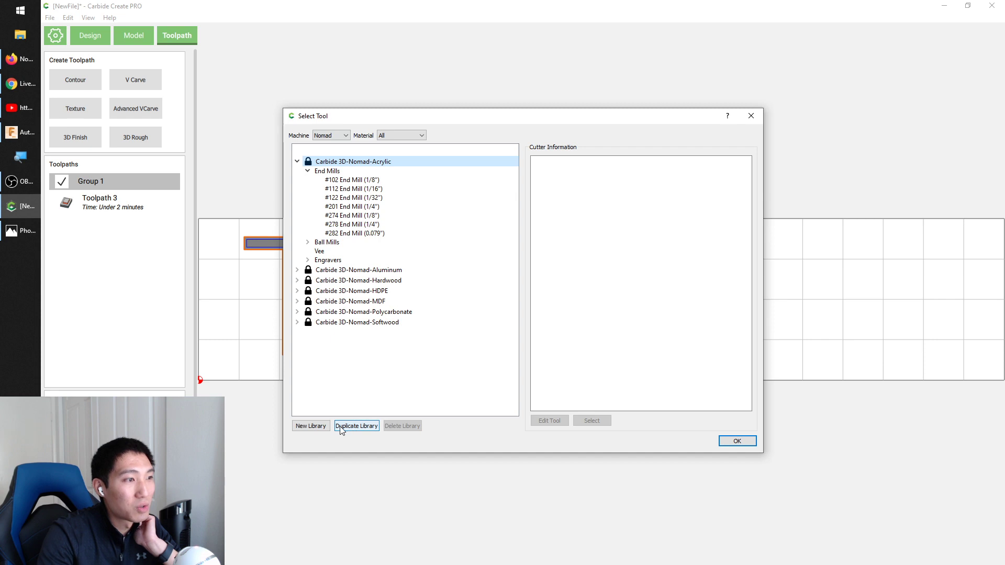
left_click(366, 427)
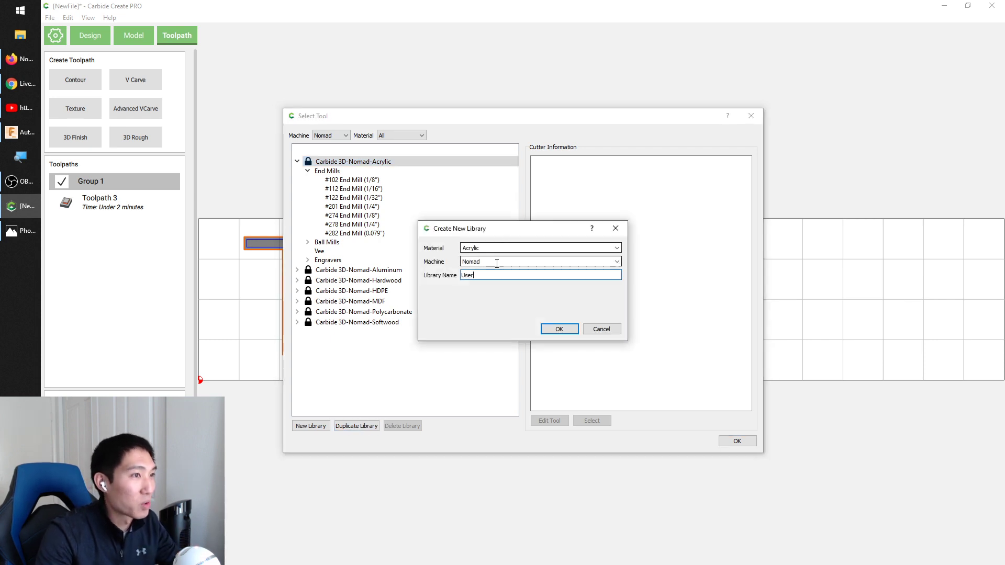
left_click_drag(492, 276, 425, 278)
type("MINE")
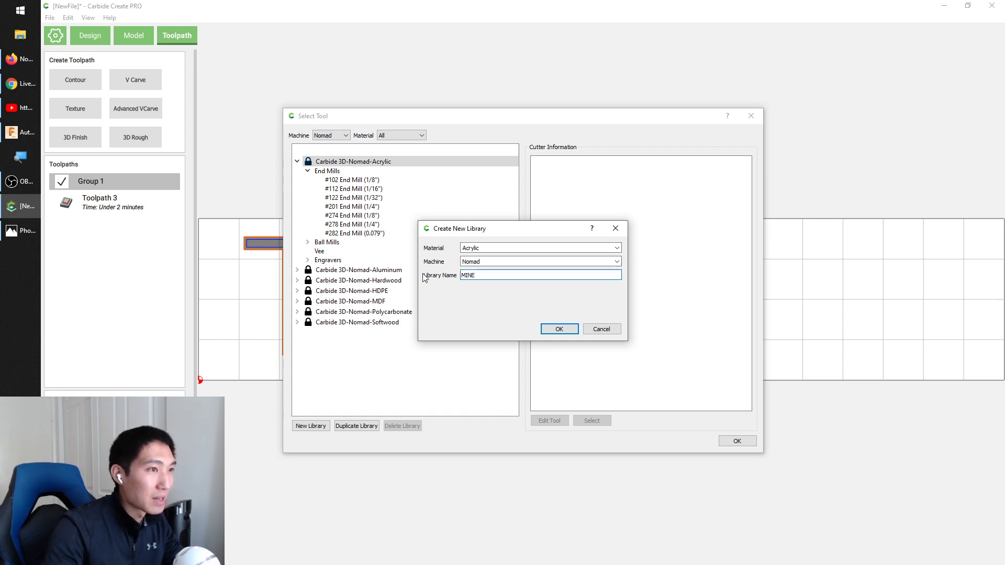
left_click(554, 334)
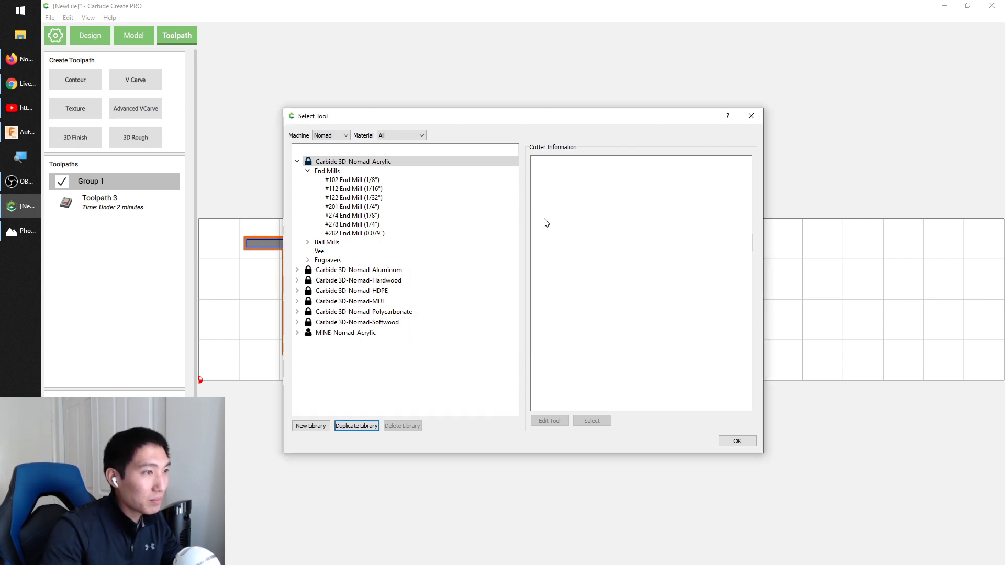
left_click(372, 333)
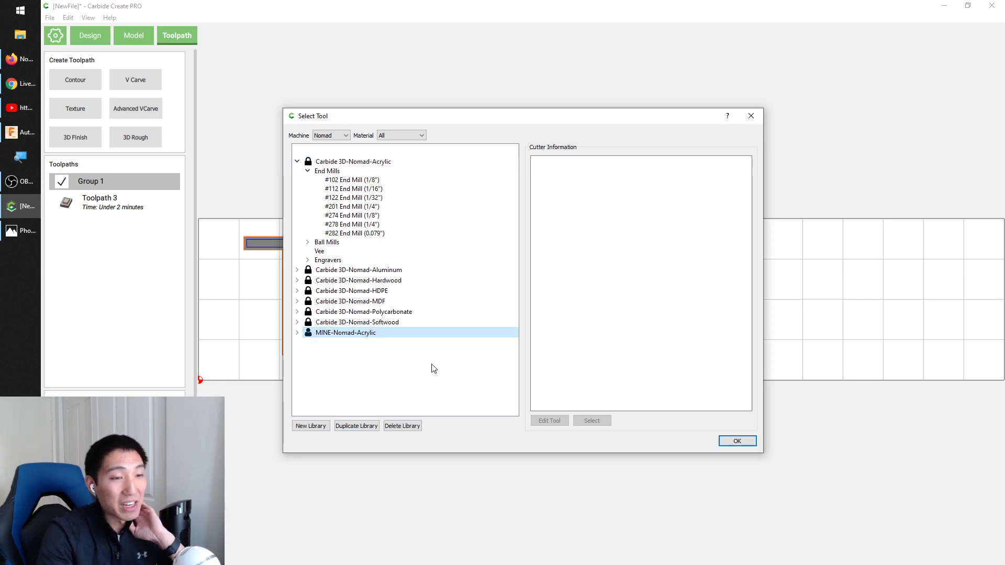
left_click(737, 442)
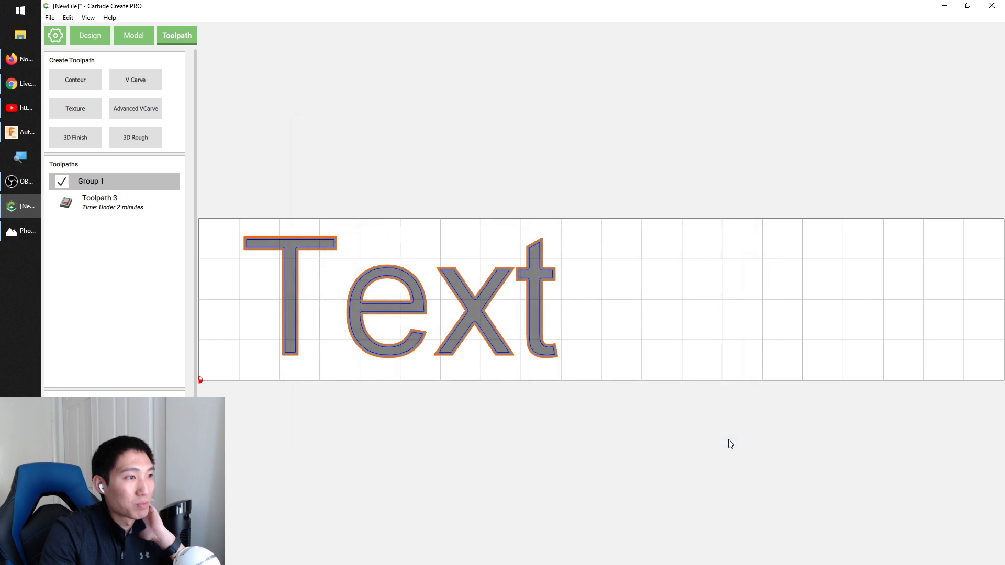
- Show Carbide Create's data folder and open MINE+Nomad+Acrylic.csv from its tools subfolder in Excel
left_click(341, 193)
left_click(109, 17)
left_click(132, 34)
left_click(506, 336)
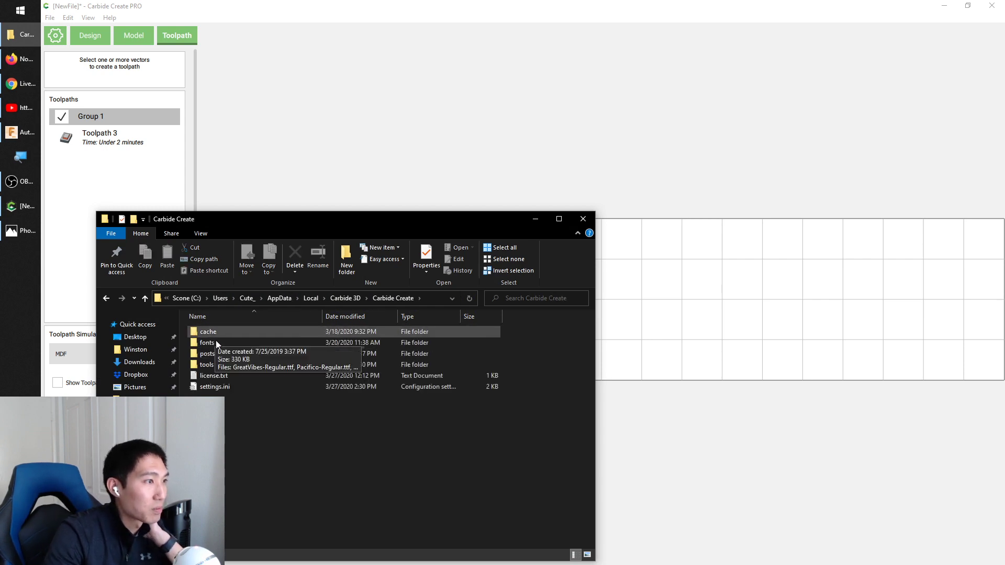
double_click(207, 365)
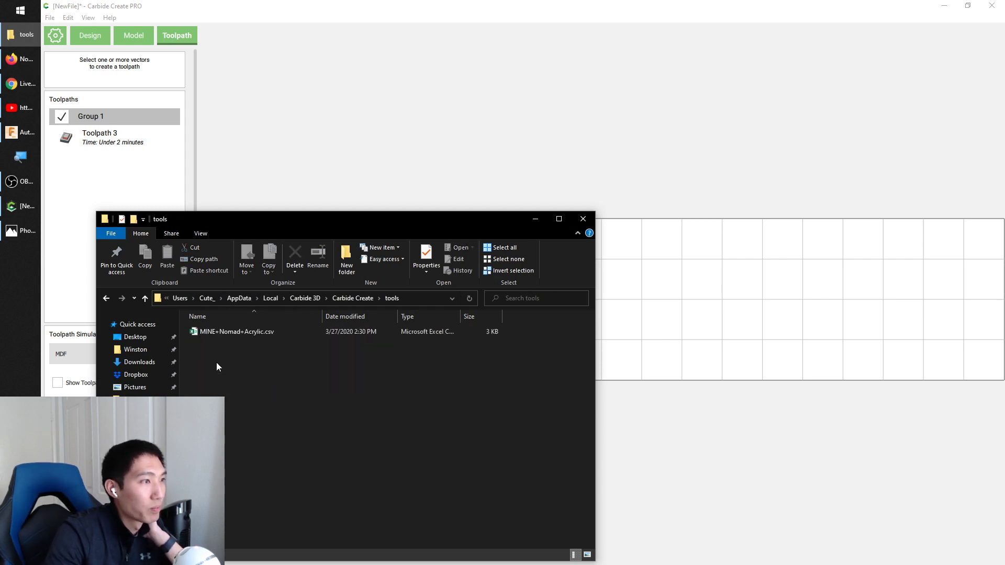
double_click(237, 332)
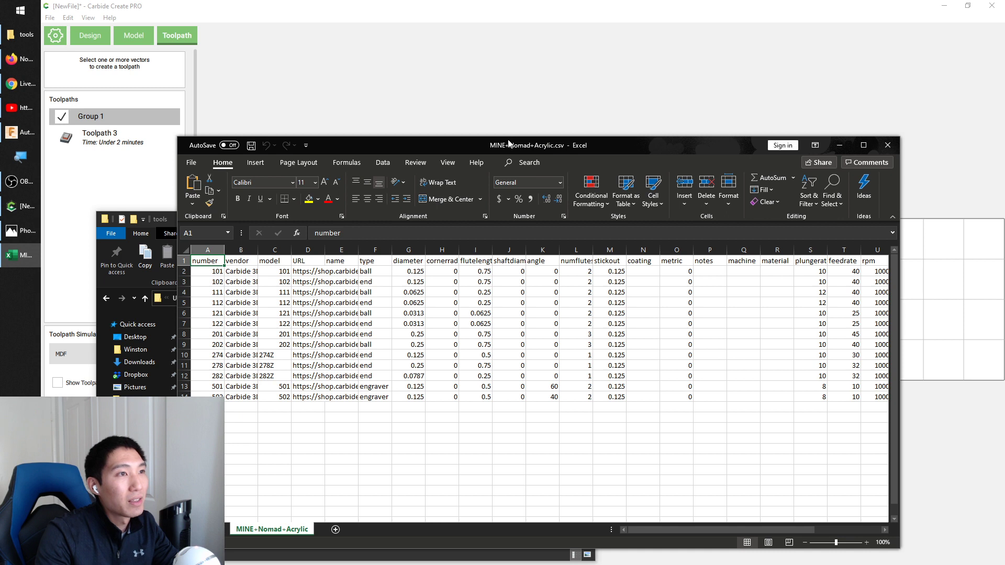
- Complete the Office privacy prompts, declining to send optional data, and maximize the spreadsheet window
left_click(732, 463)
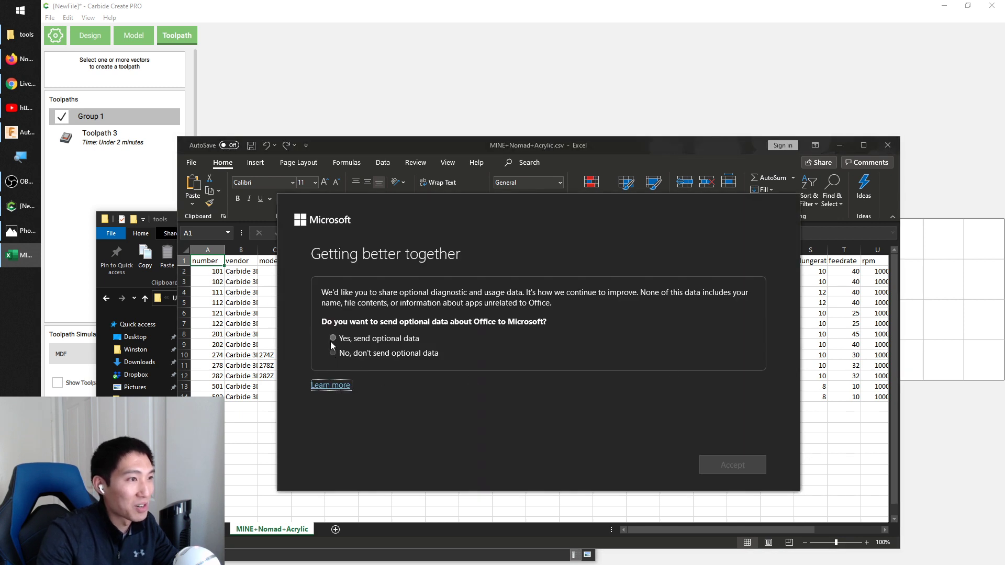
left_click(336, 352)
left_click(722, 467)
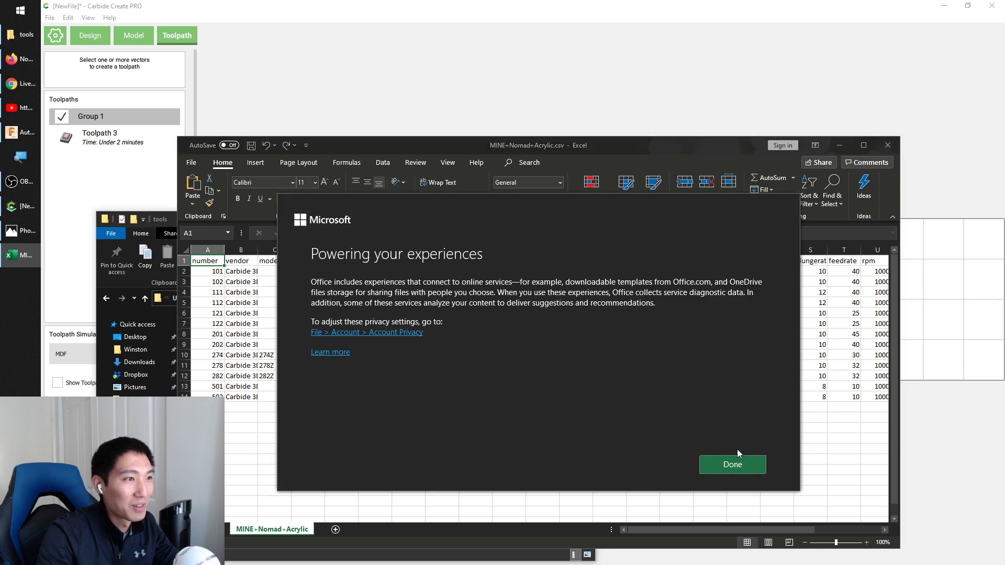
left_click(752, 465)
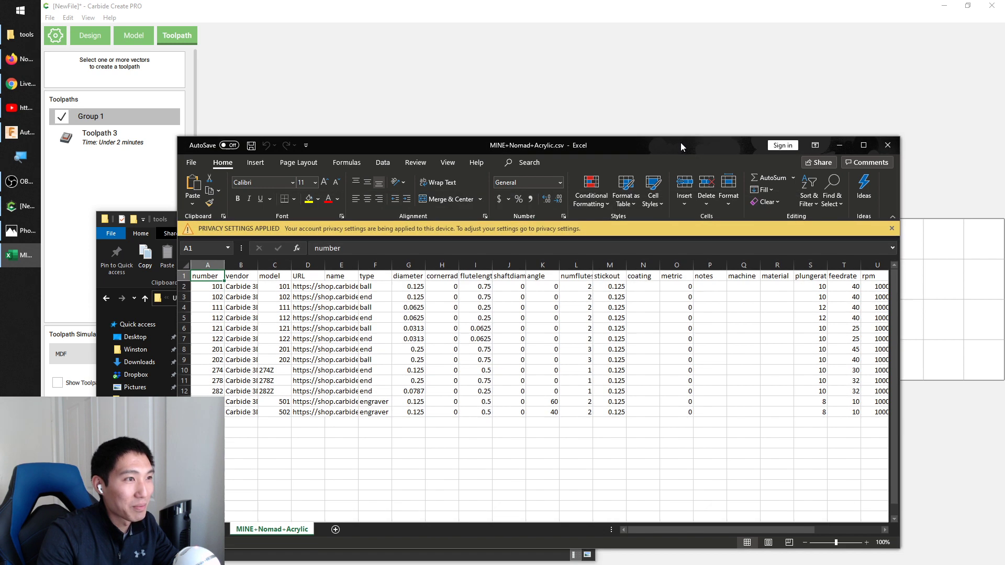
left_click_drag(720, 150, 682, 0)
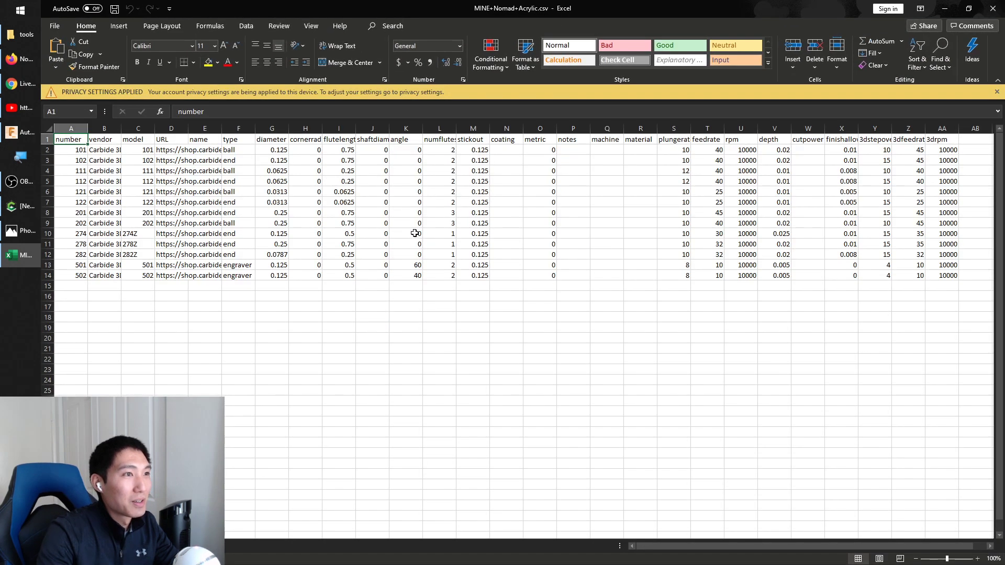
- Look through the tool list's rows and its columns for geometry, plunge rate, feed rate, RPM, depth and 3D cutting parameters
left_click(76, 284)
left_click(79, 299)
left_click(80, 310)
left_click(81, 293)
key("Right")
key("Down")
key("Down")
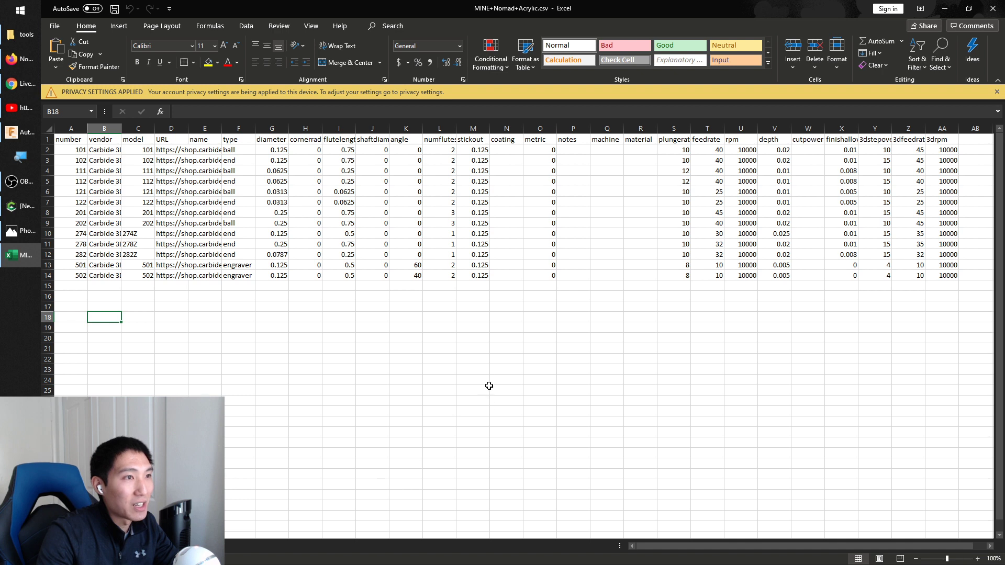
left_click_drag(800, 547, 814, 547)
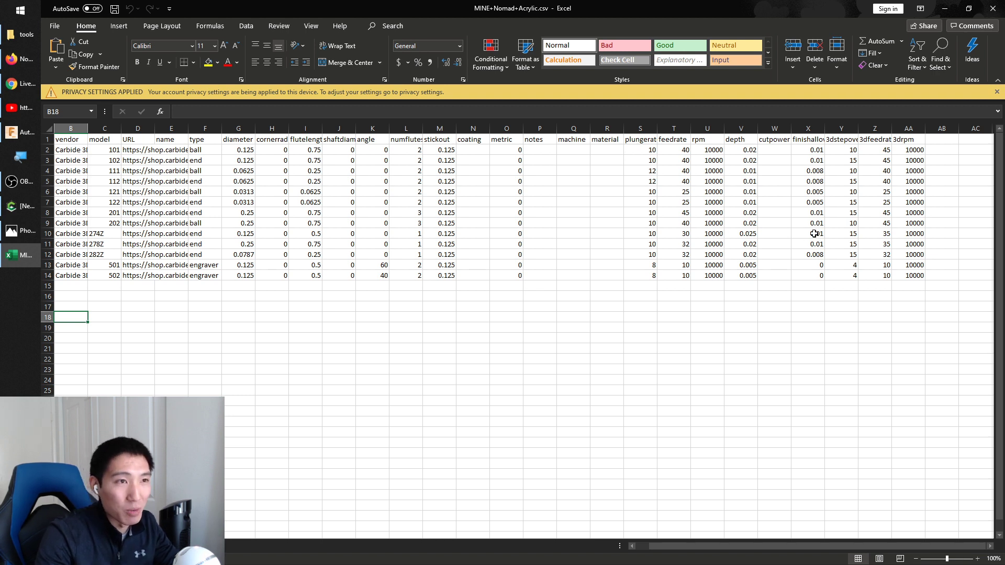
left_click_drag(631, 143, 731, 298)
left_click(733, 350)
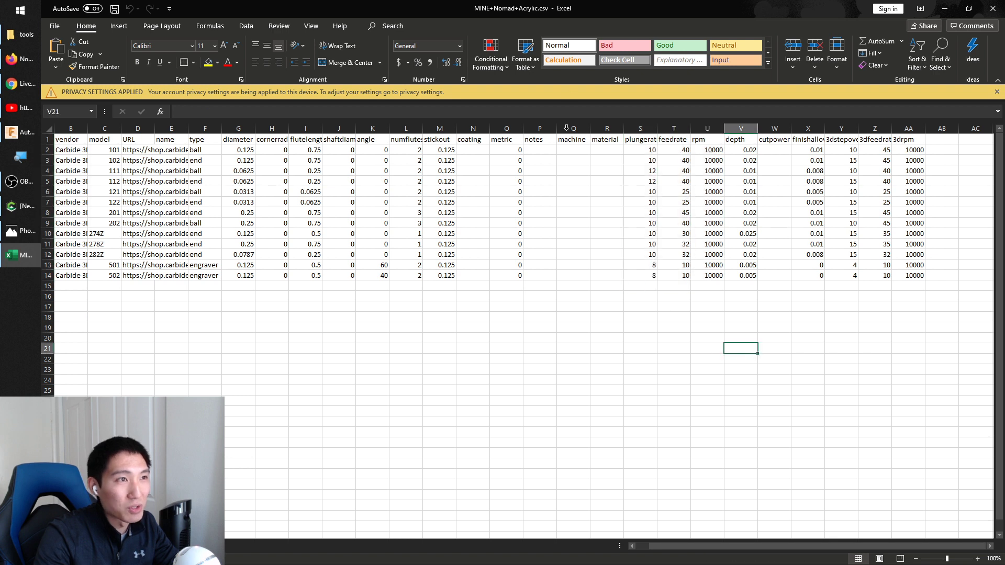
left_click(540, 129)
left_click(607, 129, "shift")
left_click(501, 128, "ctrl")
right_click(503, 130)
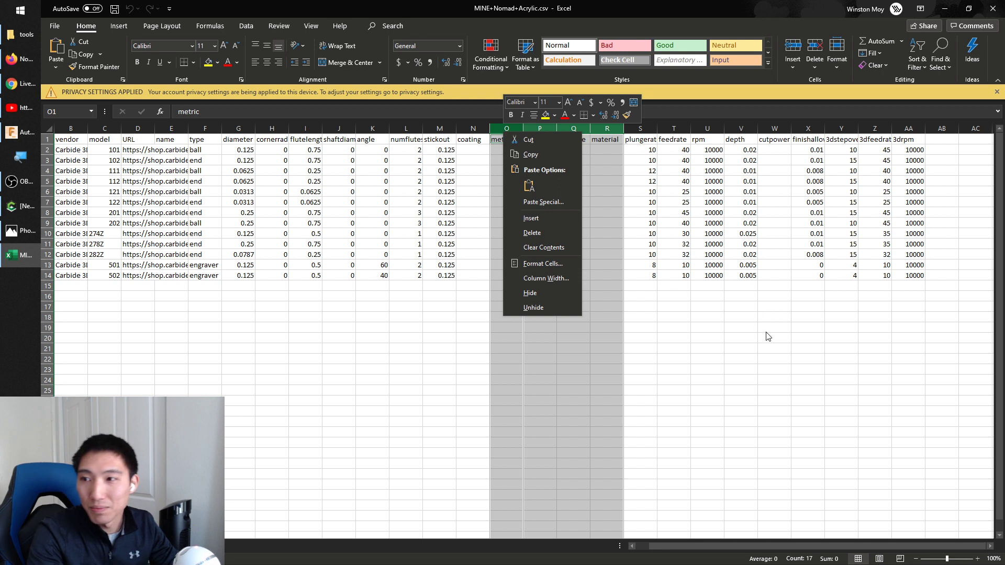
key("Escape")
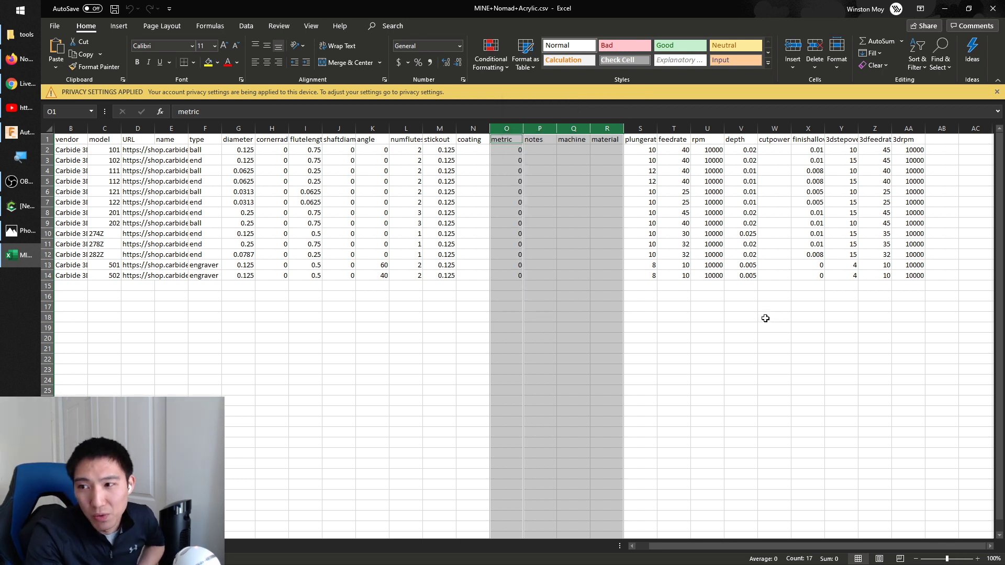
- Minimize the spreadsheet, switch to Fusion 360, and view the Carbide3D S3XL HDZ machine's description in the machine library
left_click(948, 8)
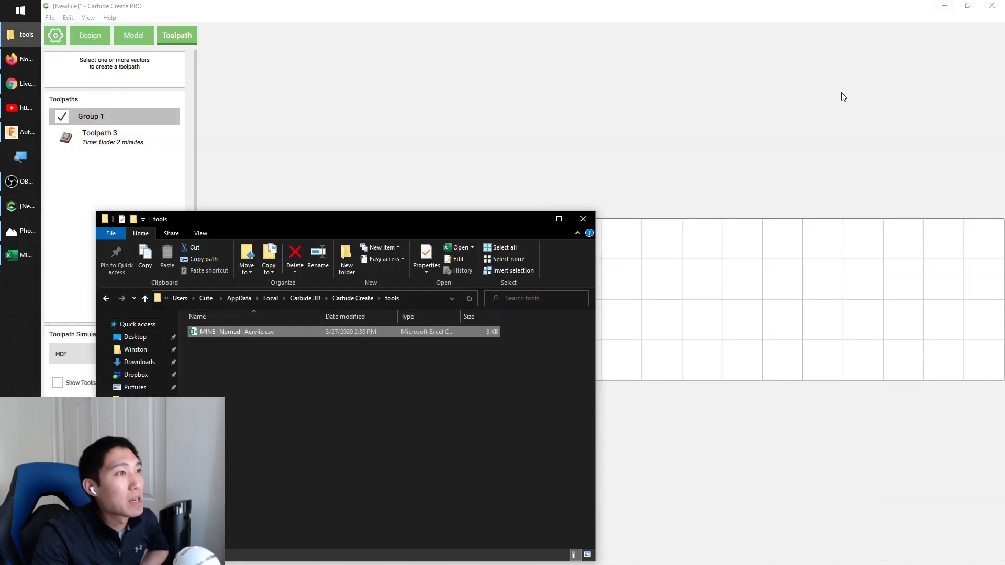
left_click(12, 135)
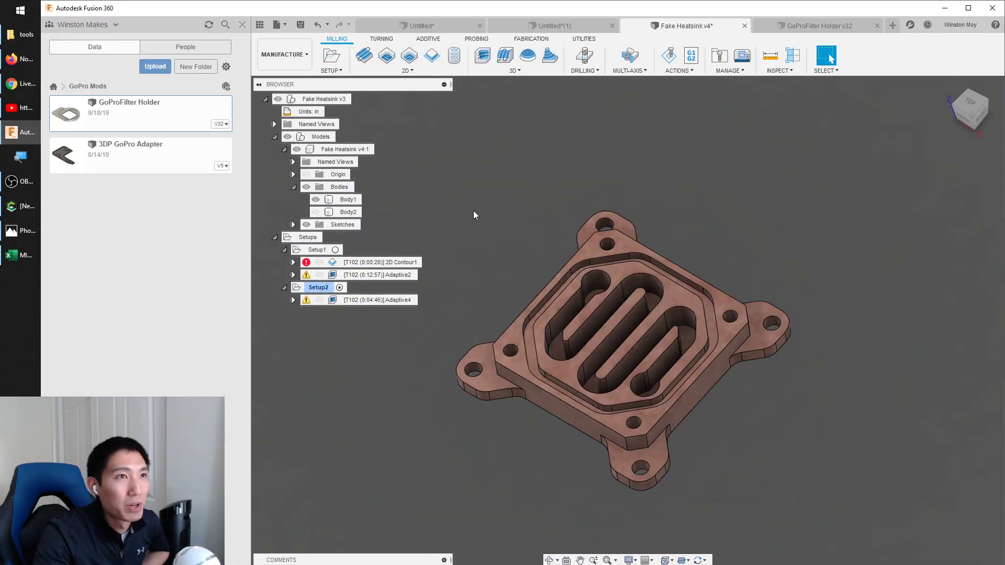
left_click(743, 58)
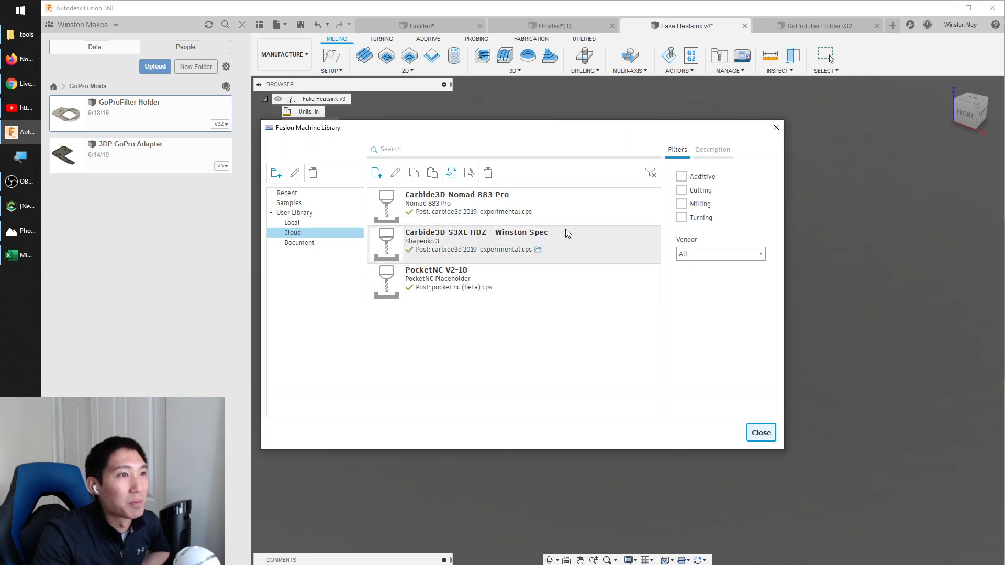
left_click(573, 241)
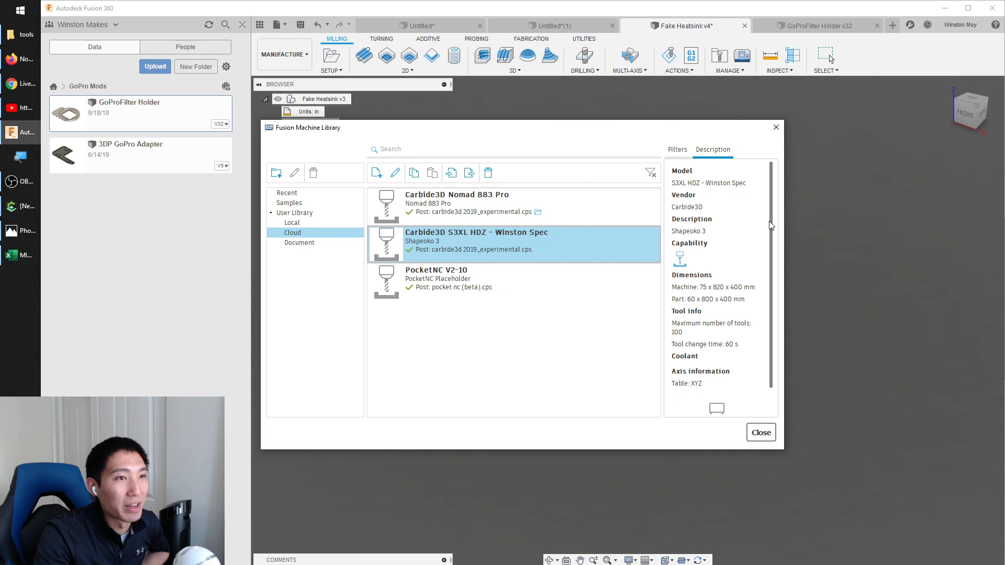
- Inspect the Carbide3D S3XL HDZ machine's X linear axis resolution and feedrate settings, leaving the configuration unchanged, and close the machine library
scroll(774, 240, "down", 2)
right_click(533, 242)
left_click(553, 259)
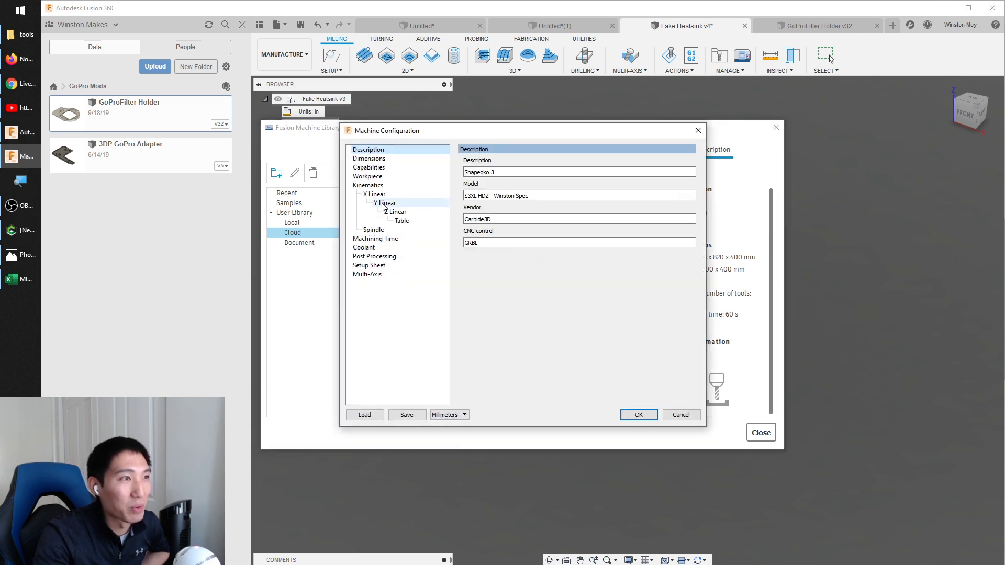
left_click(376, 195)
left_click_drag(540, 208, 498, 210)
left_click(545, 211)
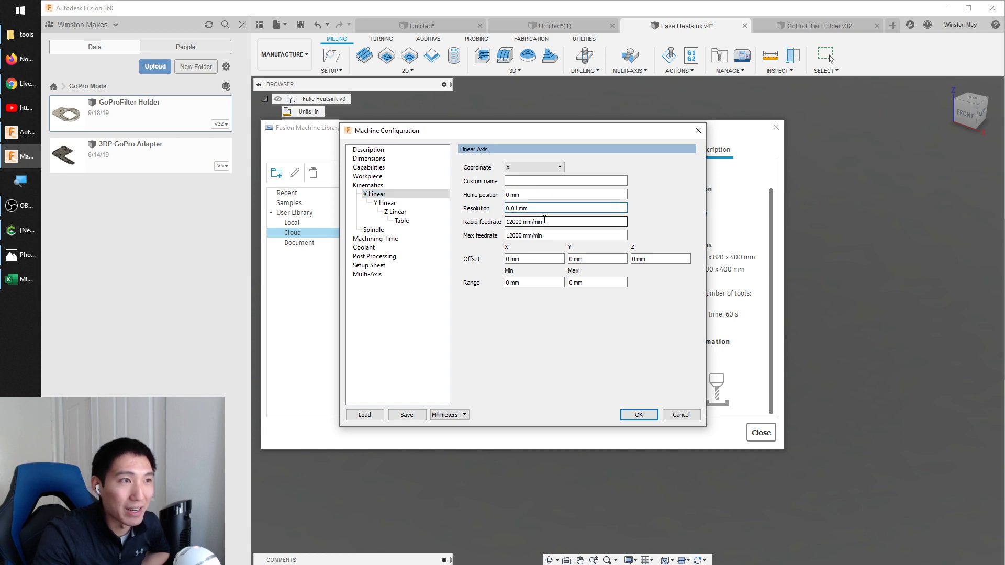
key("Tab")
key("Tab")
left_click(680, 414)
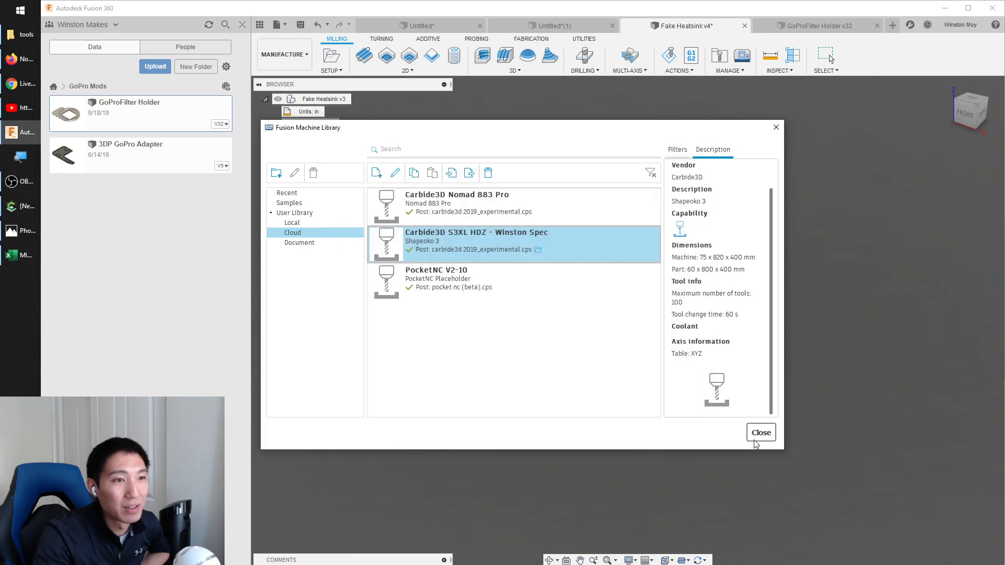
left_click(761, 432)
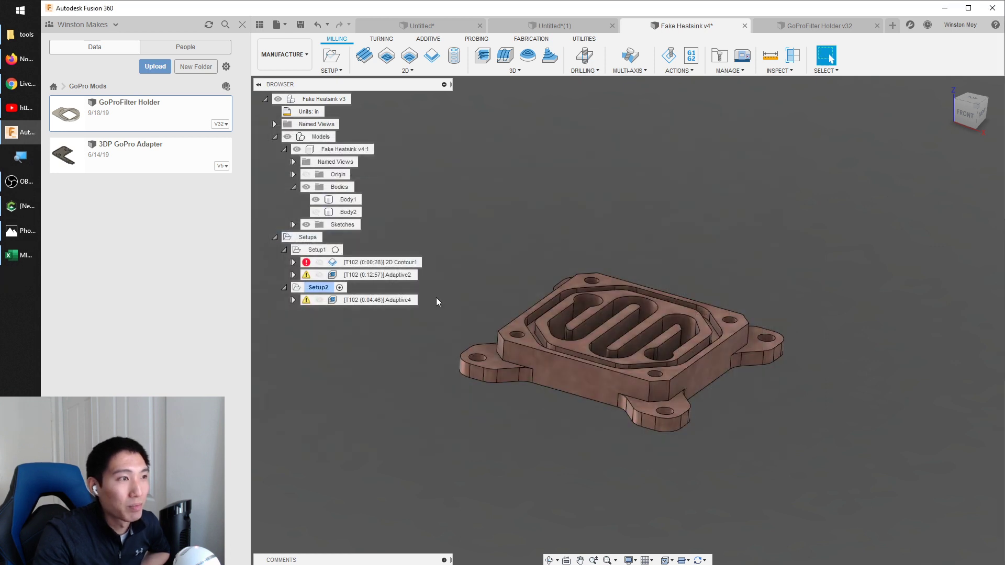
- Display the Adaptive2 toolpath of Setup1 on the heatsink and examine it from several angles
left_click(373, 275)
middle_click_drag(405, 285, 492, 298, "shift")
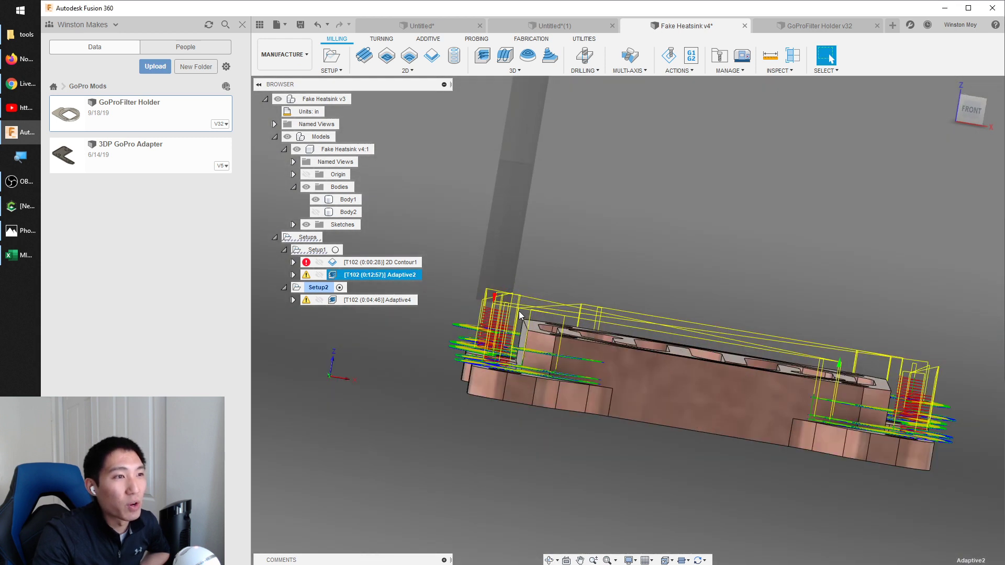
middle_click_drag(613, 278, 518, 319, "shift")
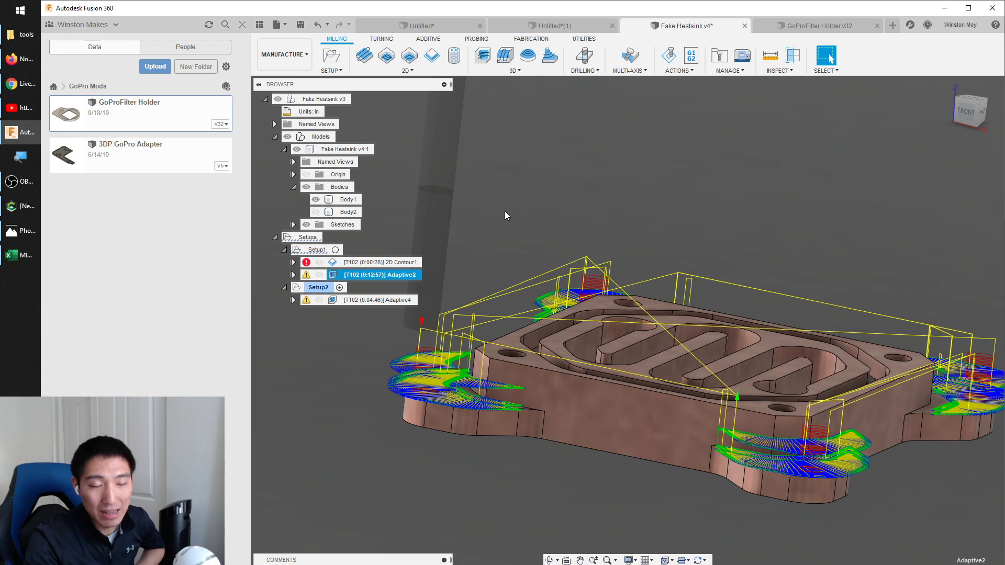
middle_click_drag(461, 243, 451, 240, "shift")
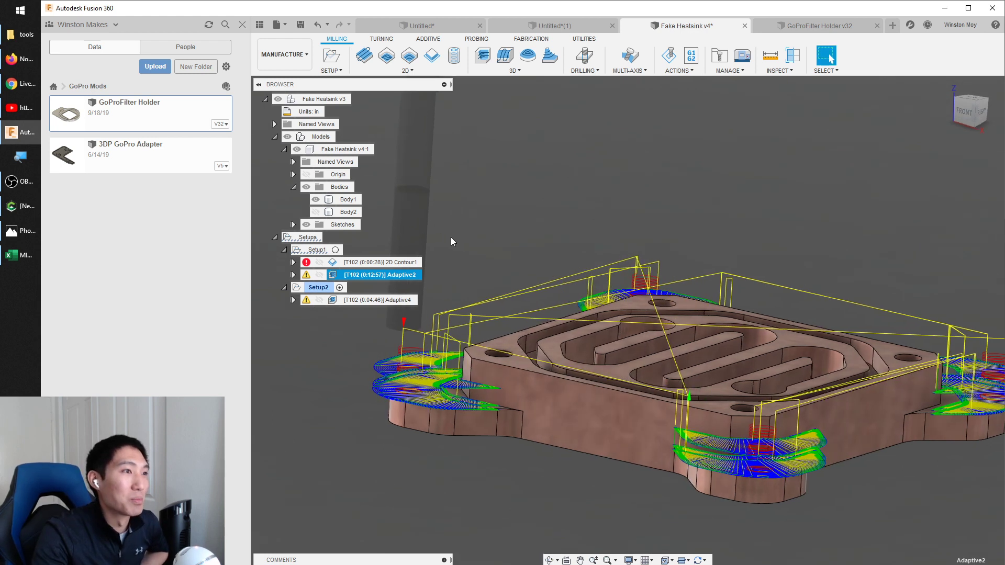
- Assign the Carbide3D S3XL HDZ (Shapeoko 3) machine to Setup1 and check its Adaptive2 operation
right_click(317, 249)
left_click(356, 260)
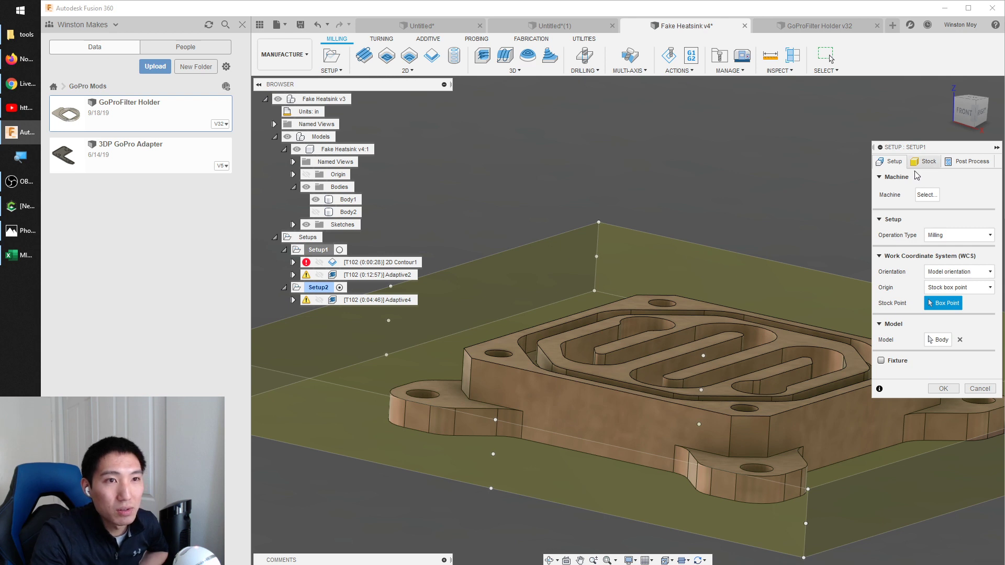
left_click(927, 195)
left_click(470, 238)
left_click(719, 432)
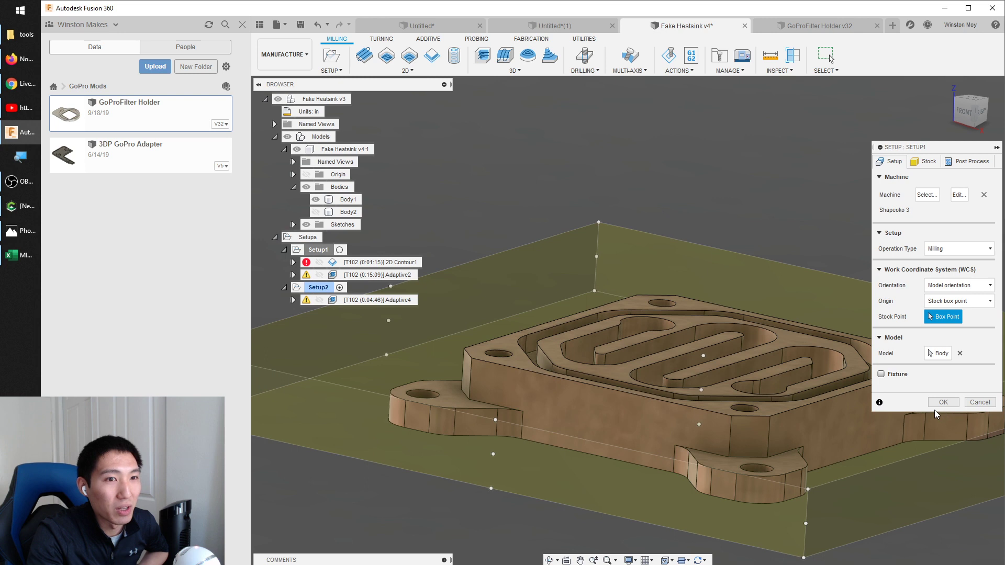
left_click(943, 403)
left_click(374, 277)
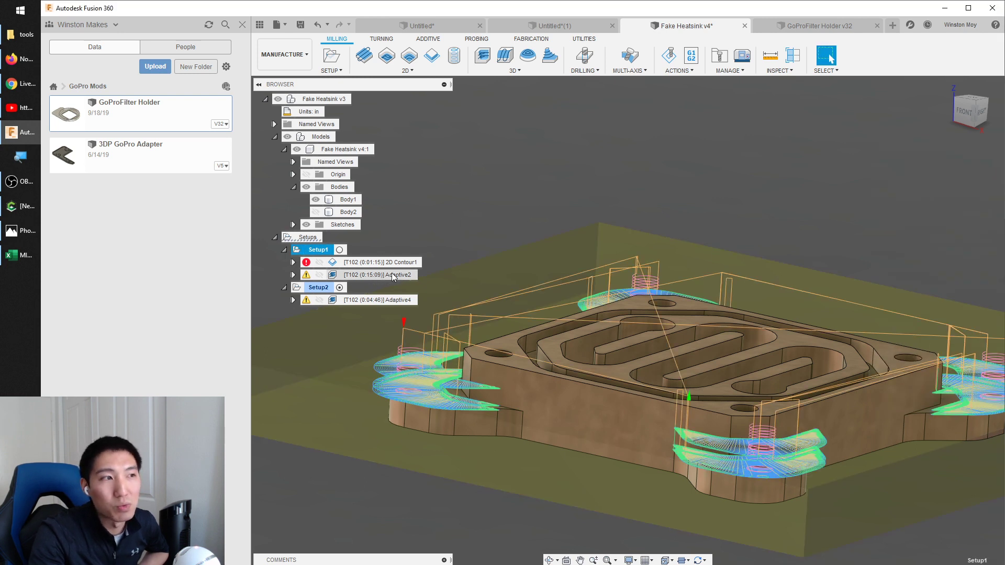
left_click(447, 265)
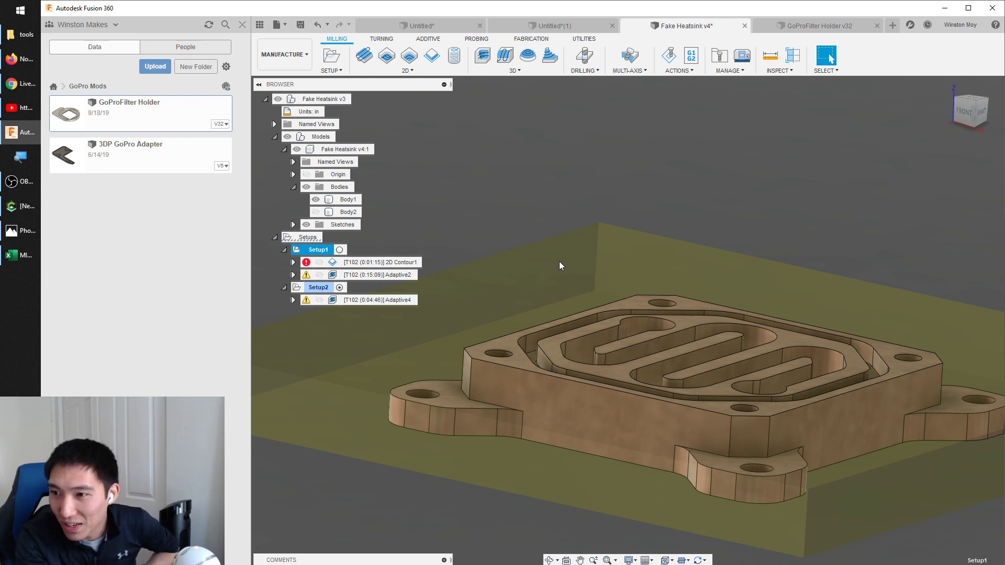
middle_click_drag(589, 274, 568, 274, "shift")
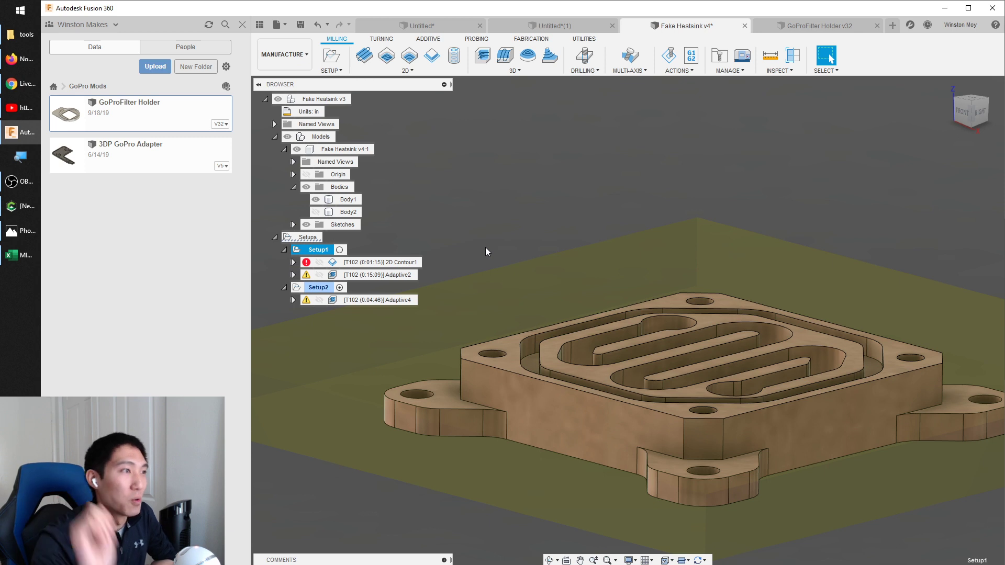
scroll(325, 431, "down", 3)
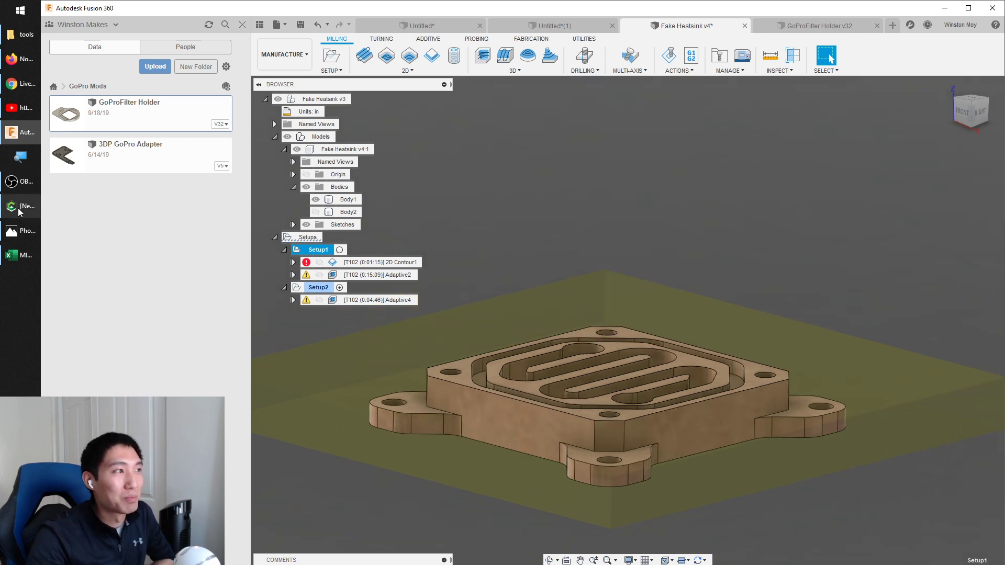
- Switch to the MINE+Nomad+Acrylic.csv spreadsheet in Excel and look at the machine and material columns
left_click(22, 256)
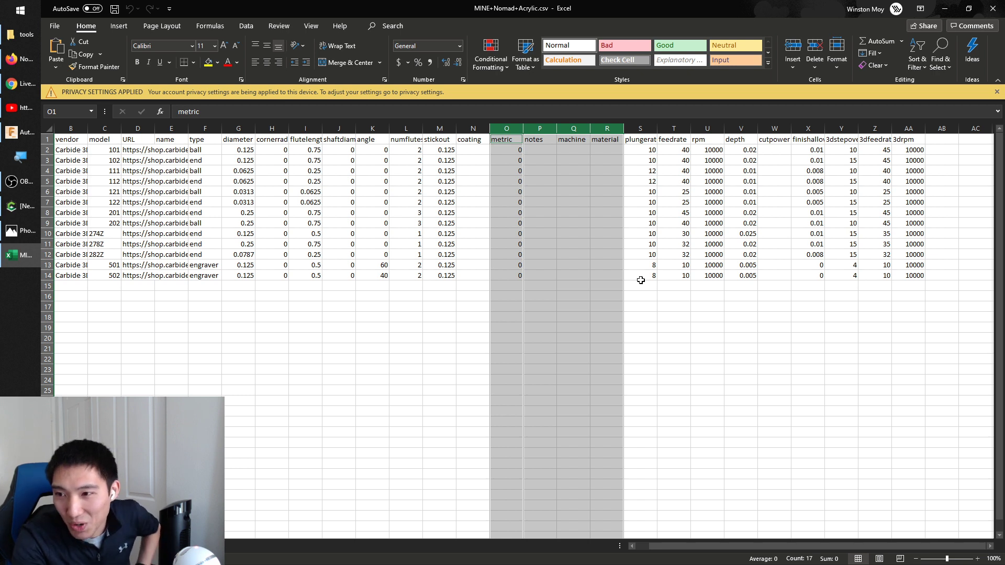
left_click(711, 316)
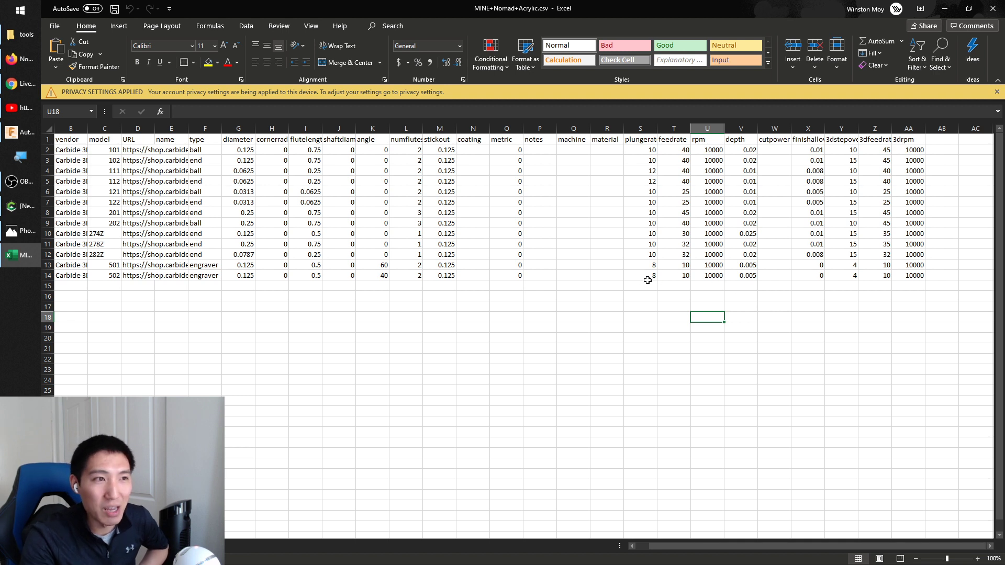
left_click_drag(607, 276, 569, 151)
left_click(576, 150)
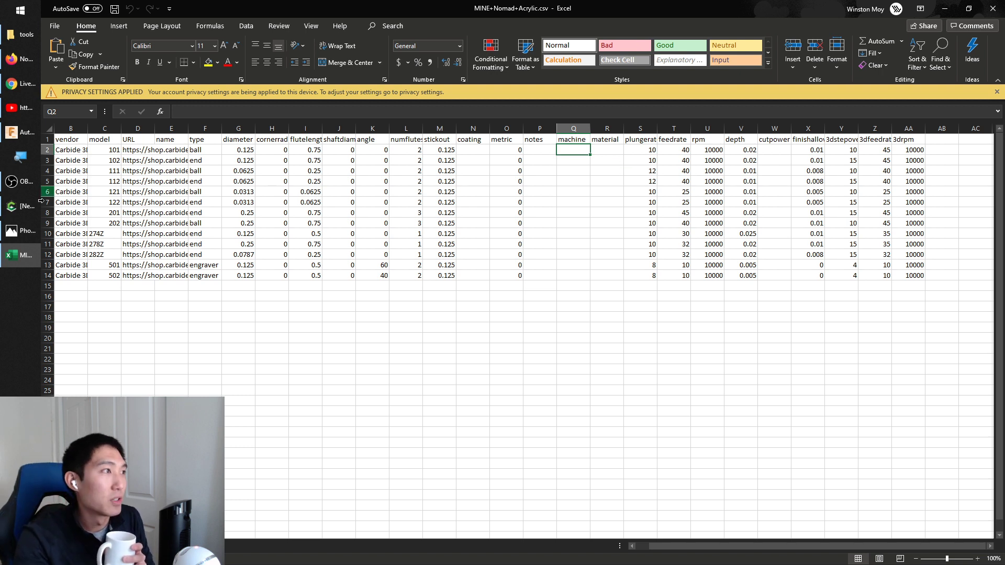
- View the Carbide Create data folder in File Explorer, one level above tools, and minimize the open windows to return to Carbide Create
left_click(21, 34)
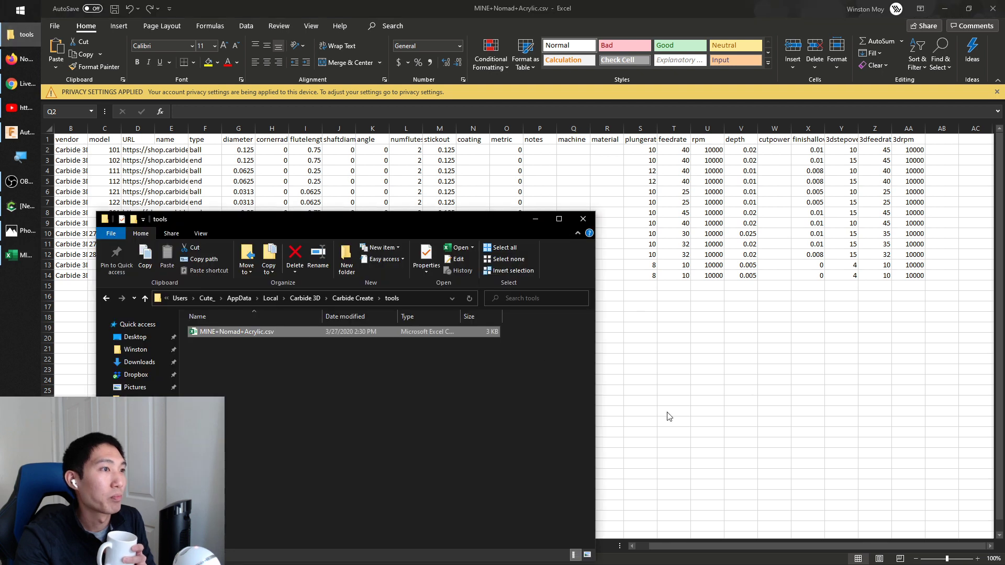
left_click(347, 299)
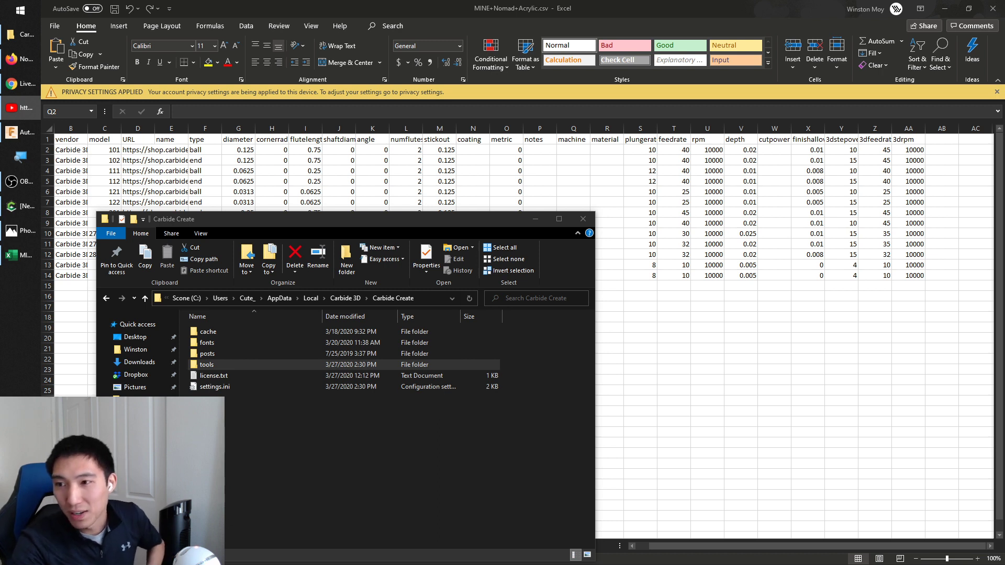
left_click(532, 220)
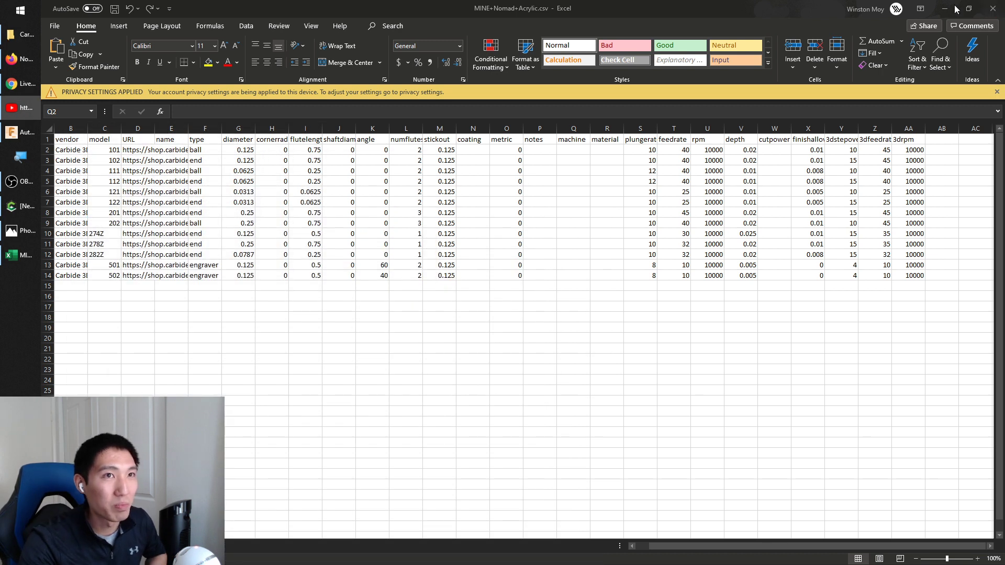
left_click(945, 9)
left_click(945, 9)
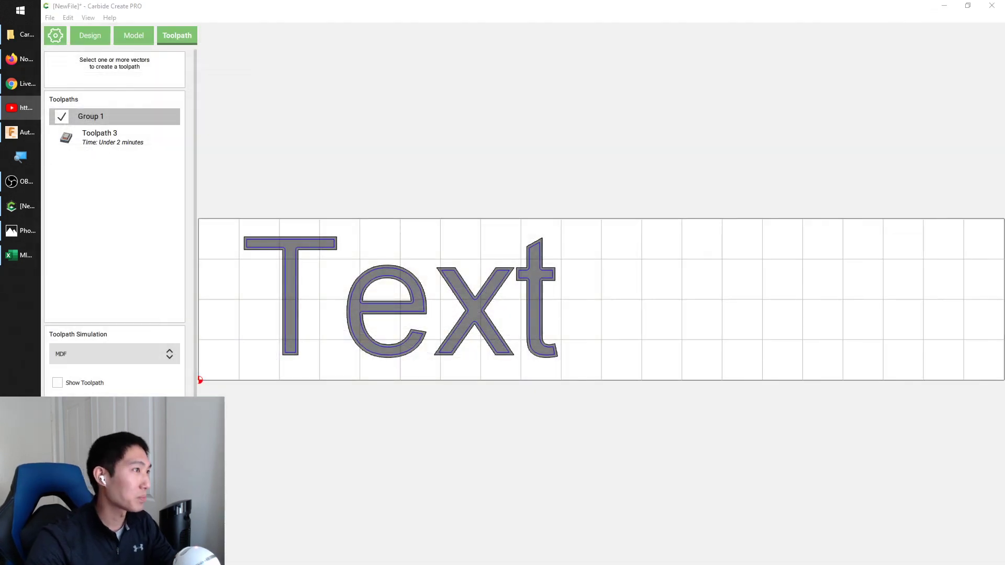
- Create a new Carbide Create document, discarding the changes to the current text design
left_click(57, 37)
left_click(50, 18)
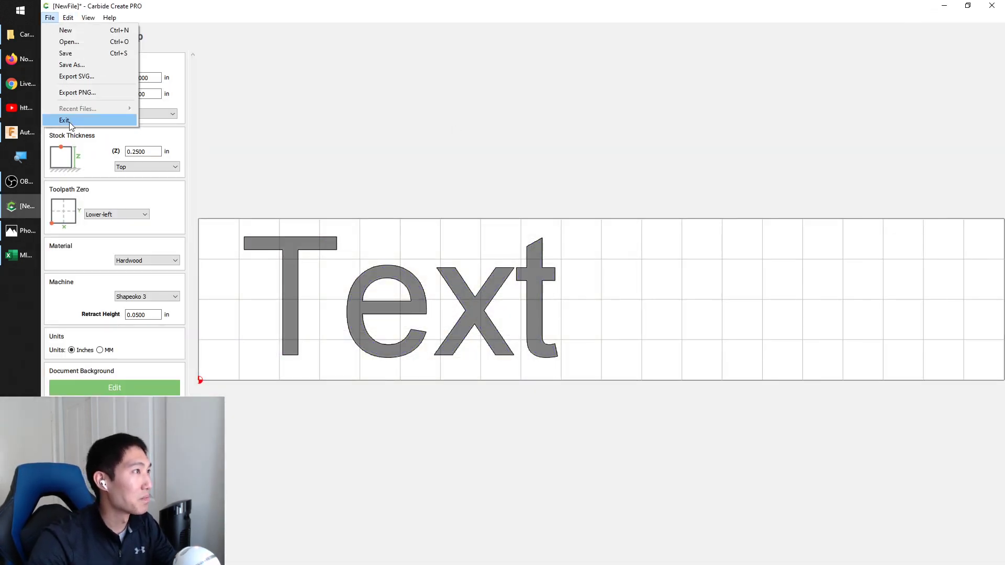
left_click(99, 31)
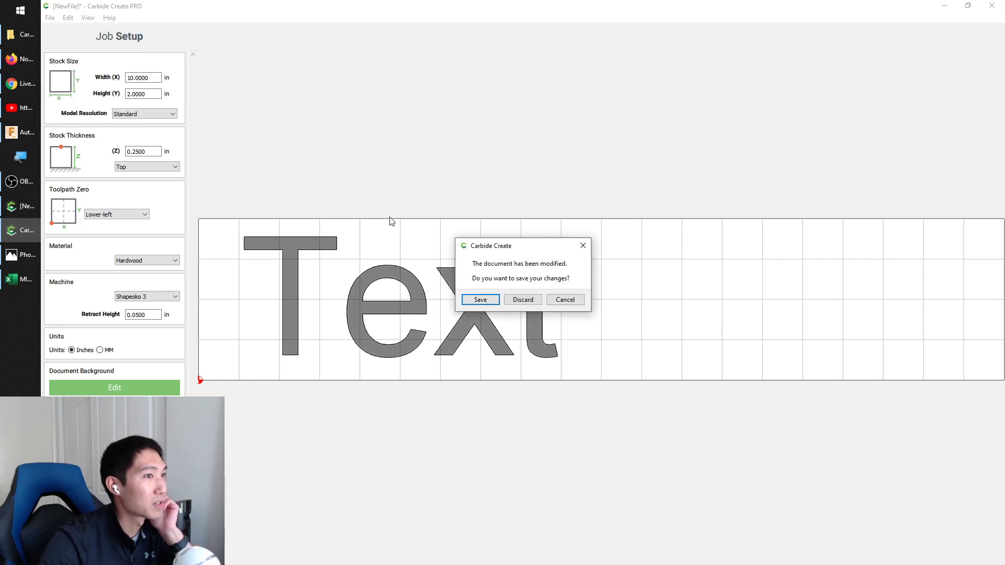
left_click(521, 301)
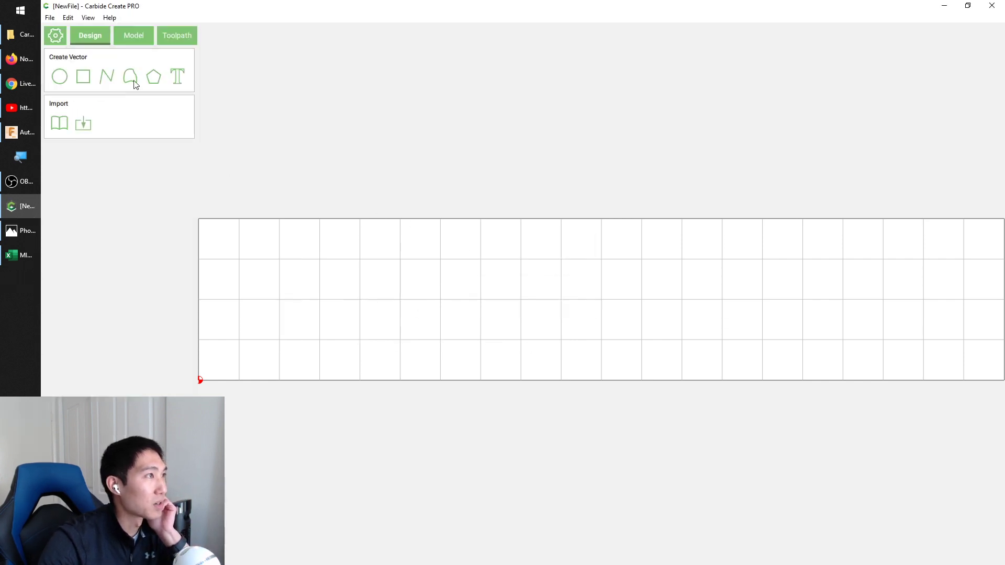
- Set the job's stock size to 5 in wide by 5 in high with a thickness of 0.5 in
left_click(57, 37)
left_click(155, 78)
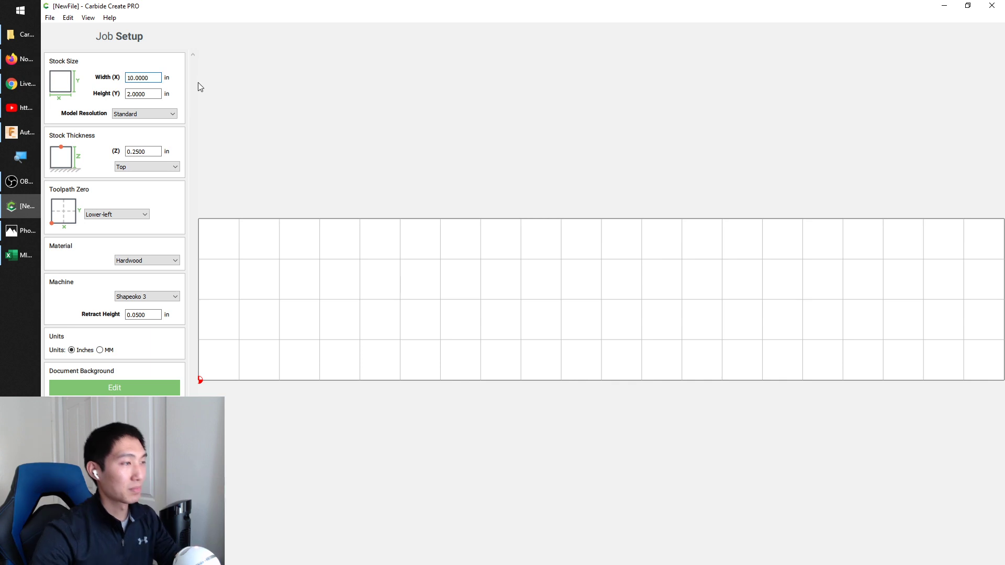
type("5")
key("Tab")
type("5")
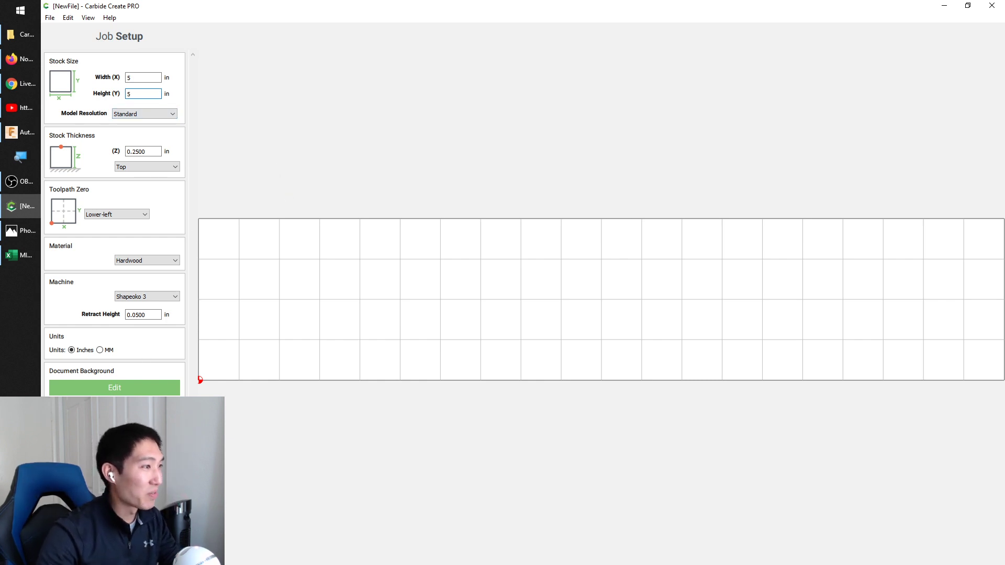
double_click(159, 151)
type(".5")
key("Return")
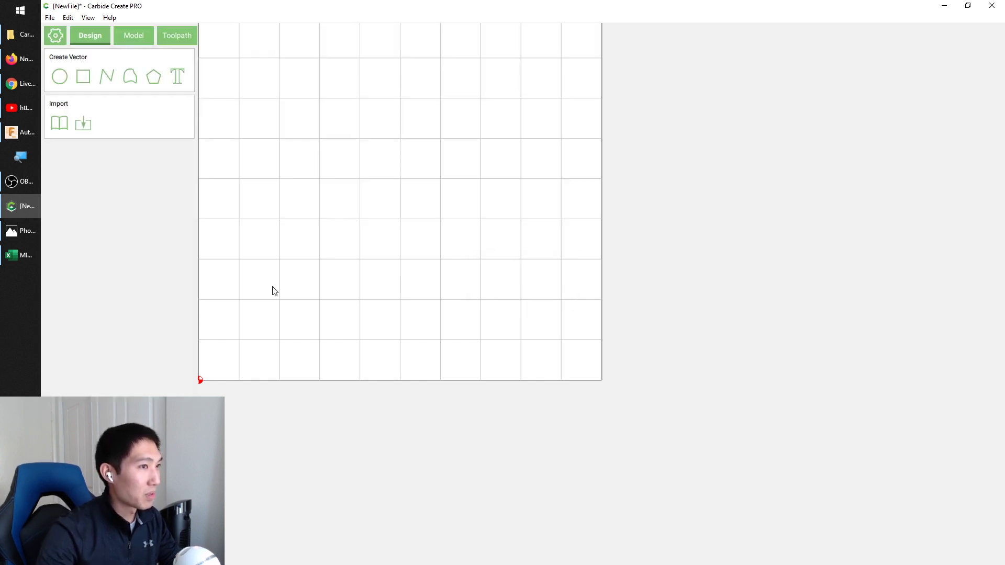
- Draw a 2 × 2 in square in the upper-left part of the stock, half an inch from its left and top edges
scroll(437, 319, "up", 2)
scroll(500, 178, "down", 1)
scroll(515, 346, "up", 2)
scroll(480, 416, "down", 5)
scroll(491, 59, "up", 2)
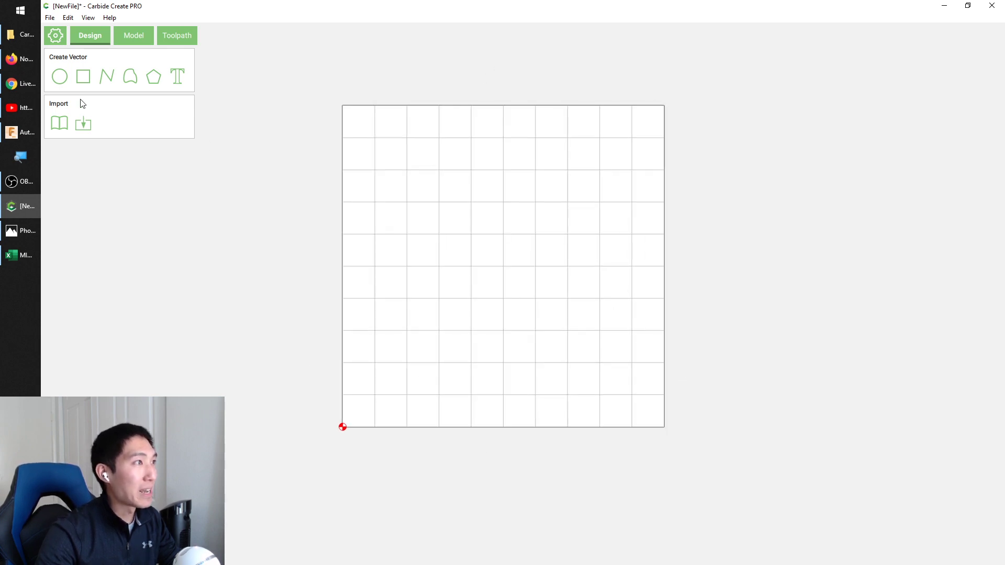
left_click(84, 77)
left_click(440, 202)
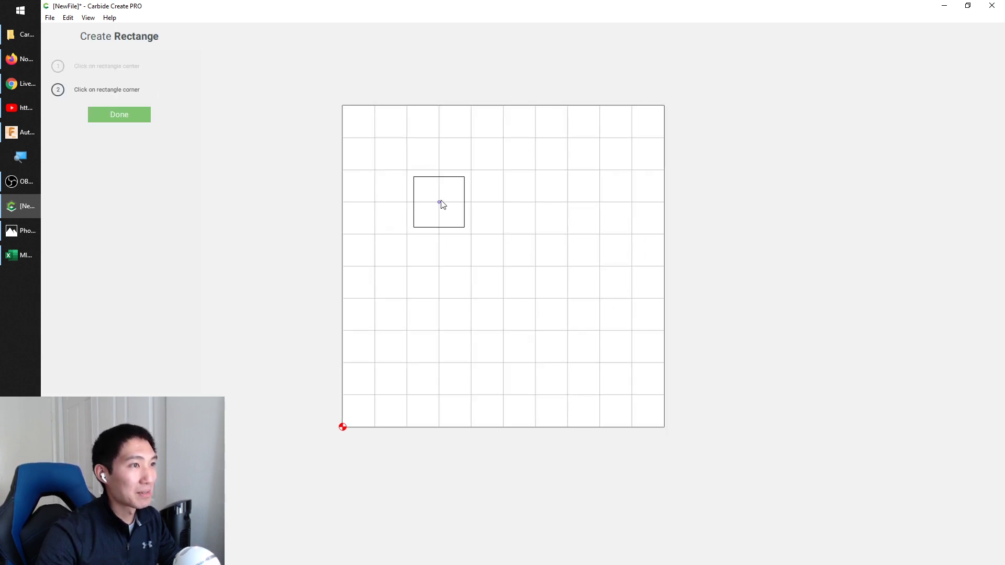
left_click(375, 139)
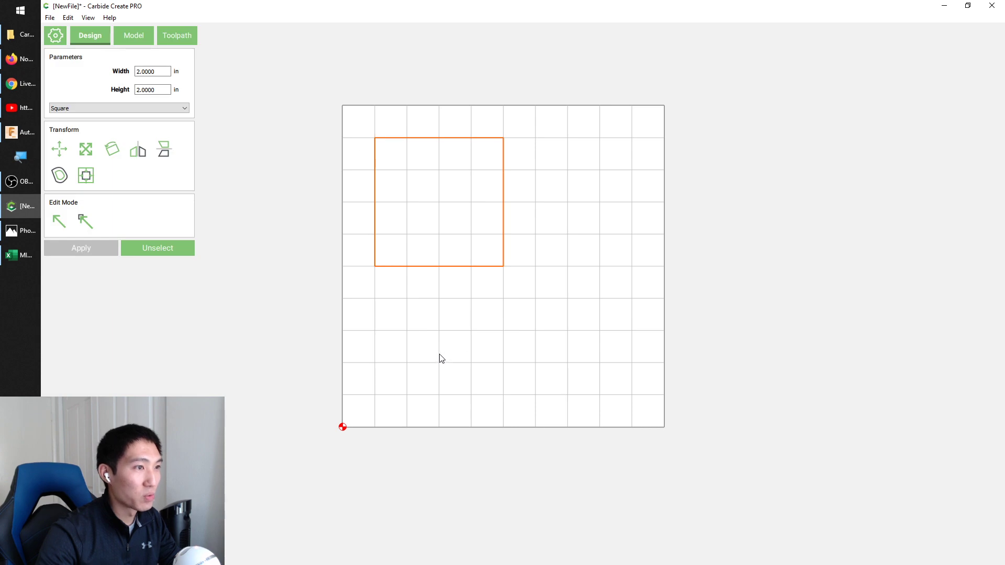
left_click(262, 208)
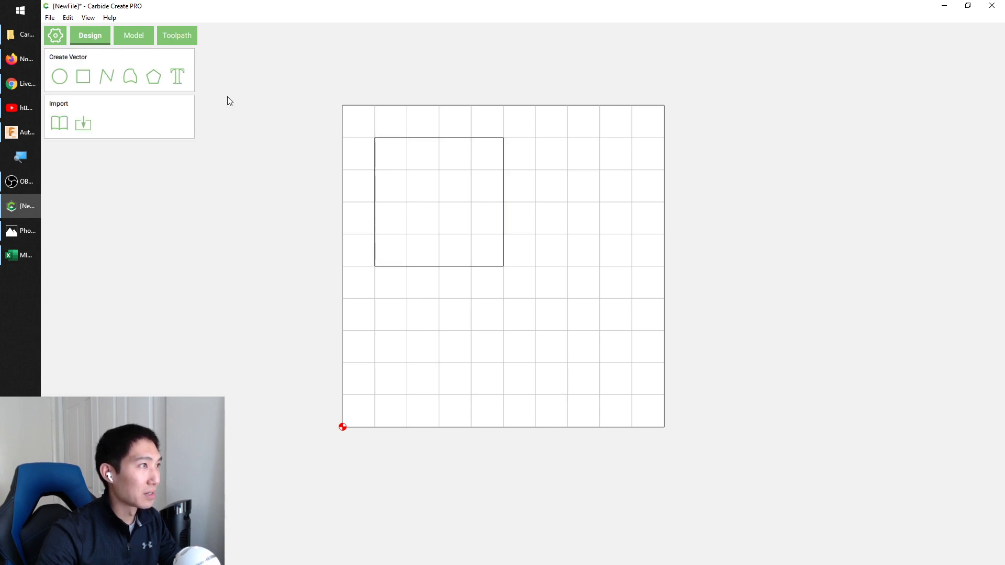
- Draw a 1 × 1 in square centred half an inch below the large square
left_click(84, 78)
left_click(440, 331)
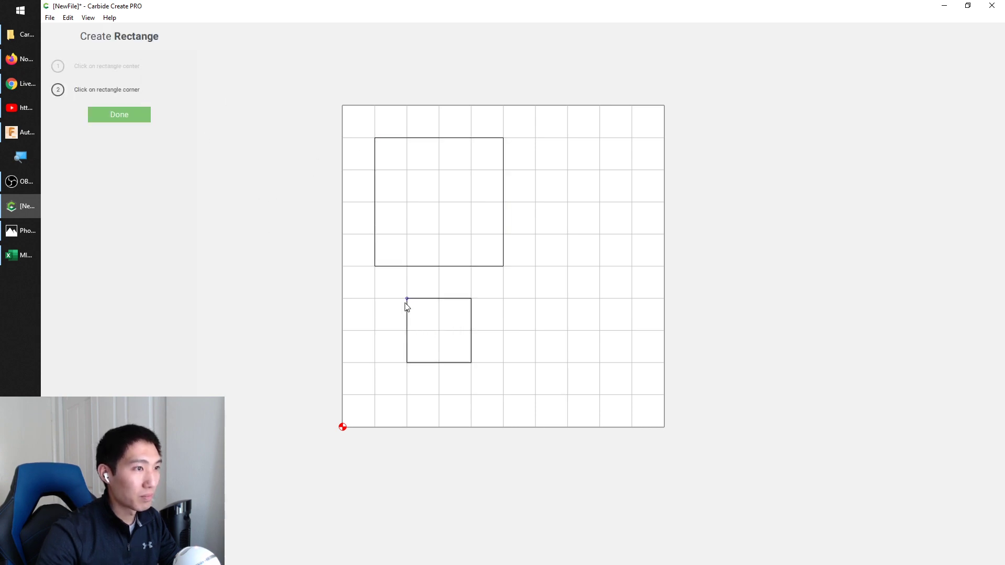
left_click(407, 299)
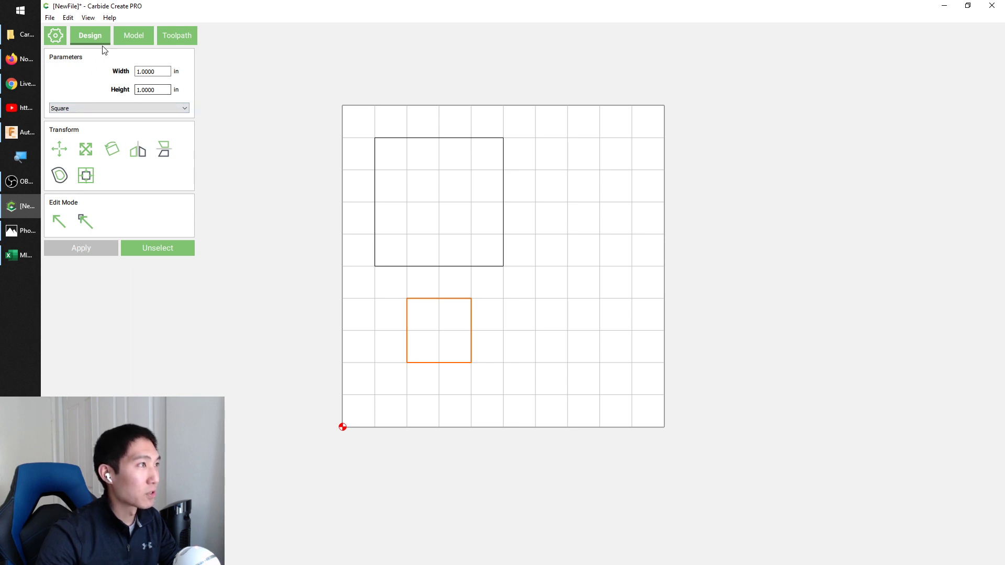
left_click(267, 100)
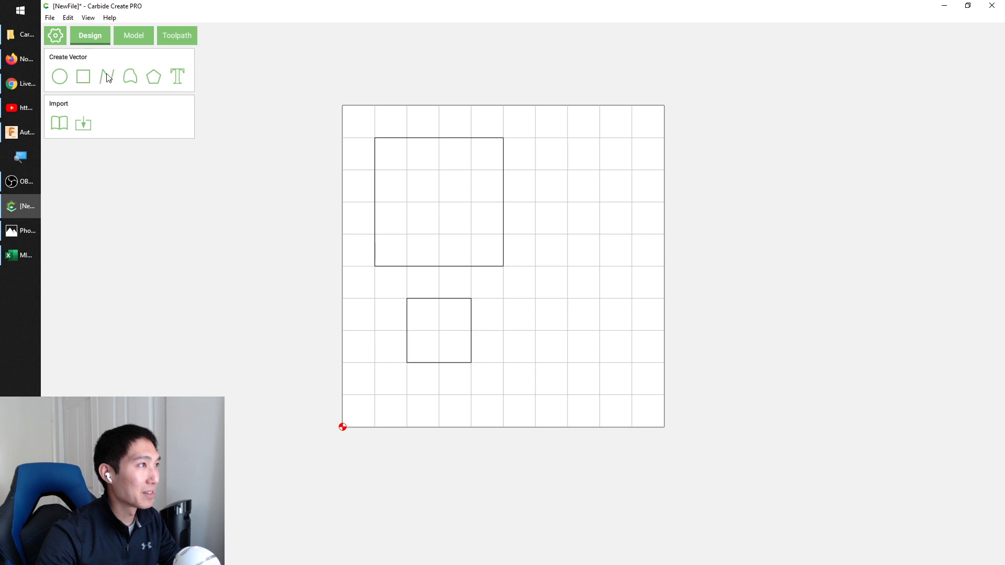
- Draw a 1 × 1 in square half an inch to the right of the large square, level with its centre
left_click(88, 77)
left_click(568, 202)
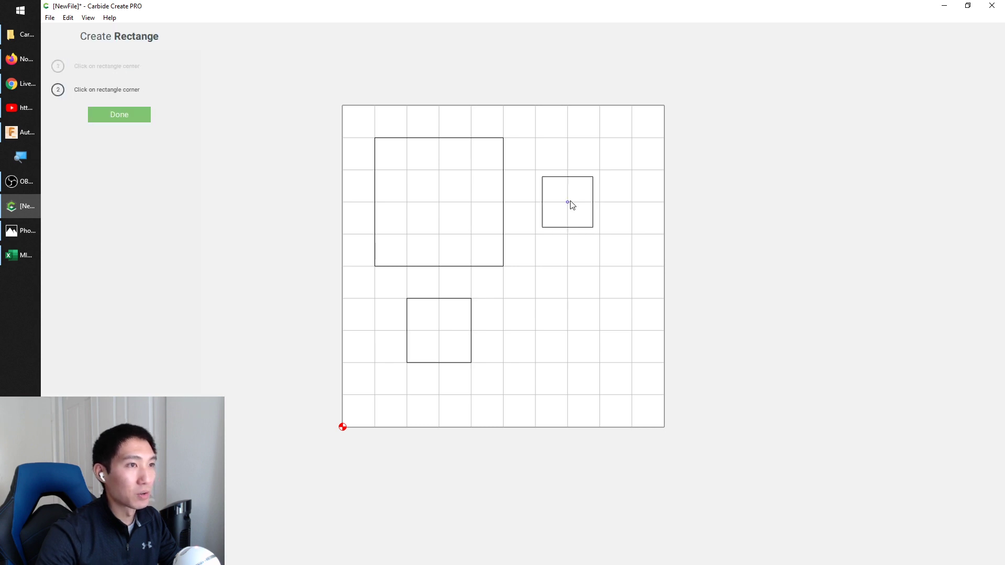
left_click(537, 172)
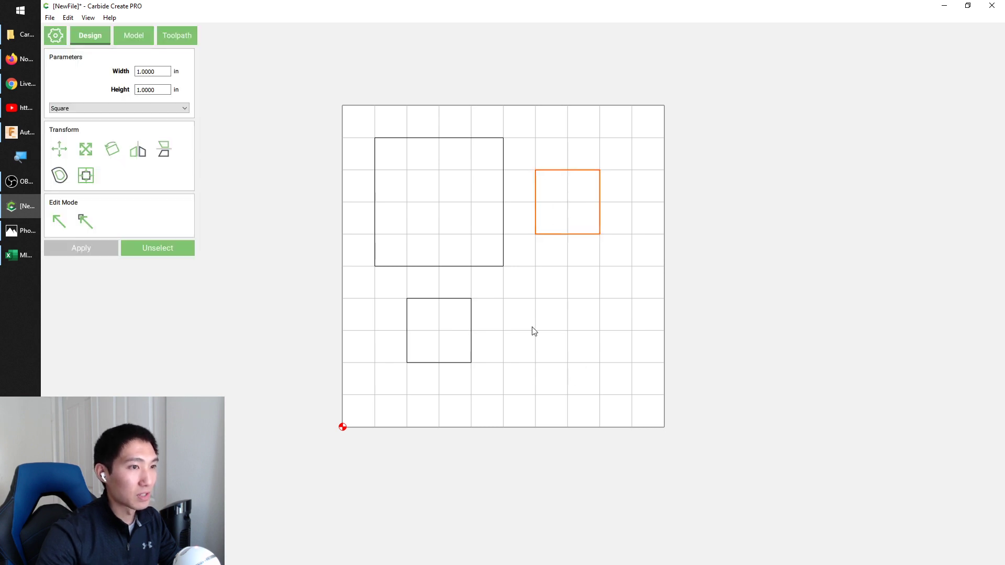
- Draw a 1 × 1 in square directly below the small right-hand square, level with the square beneath the large one
left_click(560, 330)
left_click(80, 76)
left_click(566, 331)
left_click(536, 299)
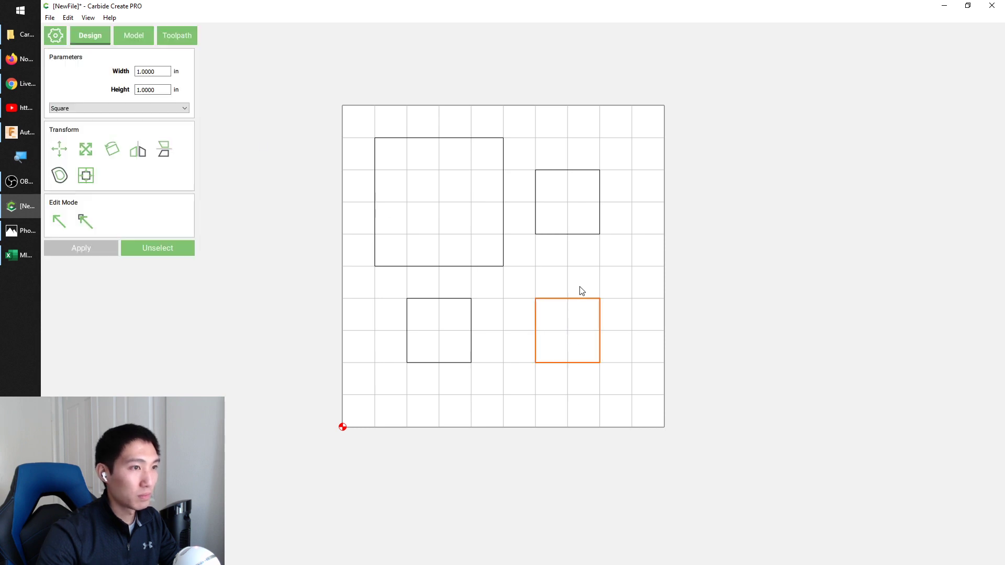
- Model the large square as an Angle shape with a 30° angle and the height limited to 0.25 in
left_click(132, 36)
left_click(398, 140)
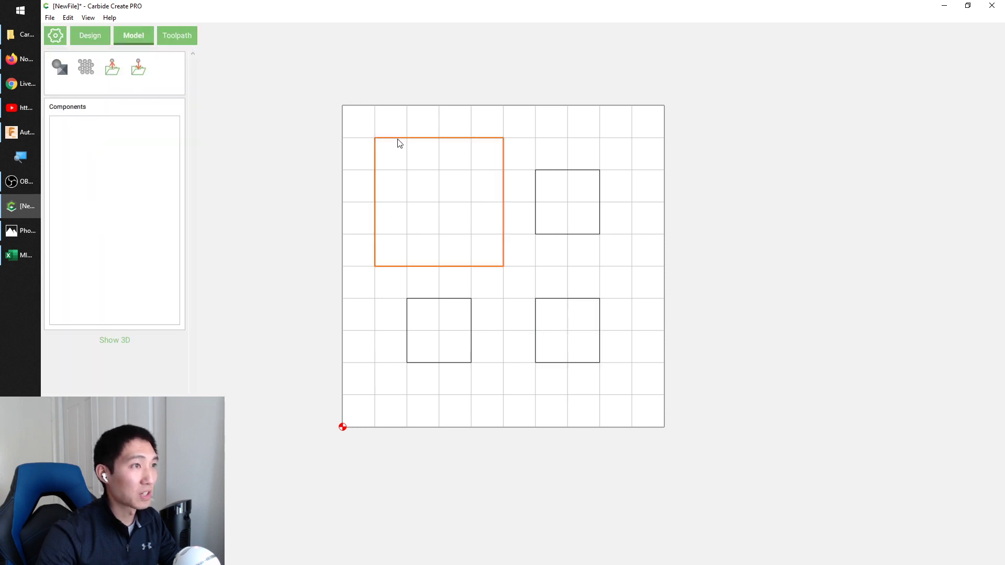
left_click(59, 68)
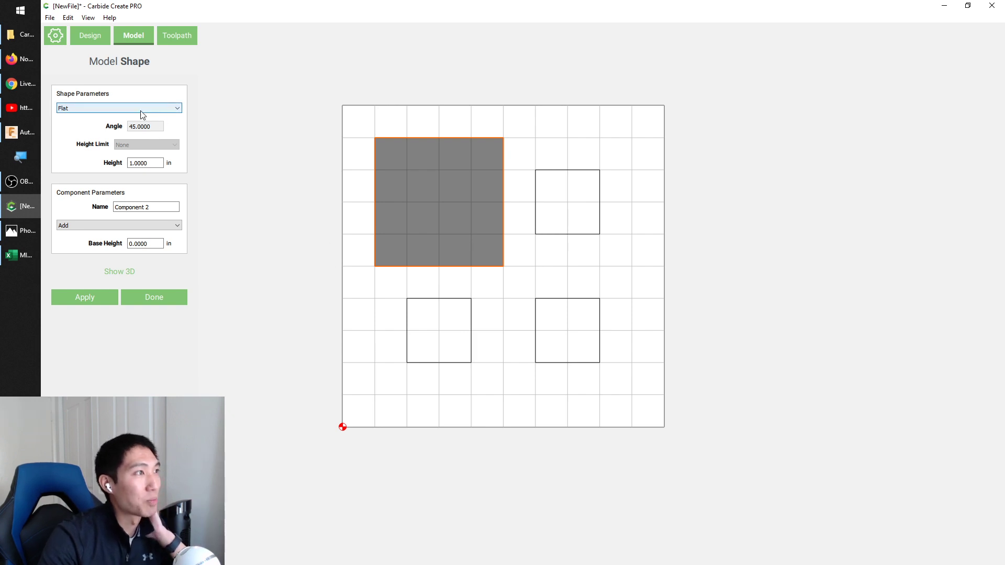
left_click(89, 110)
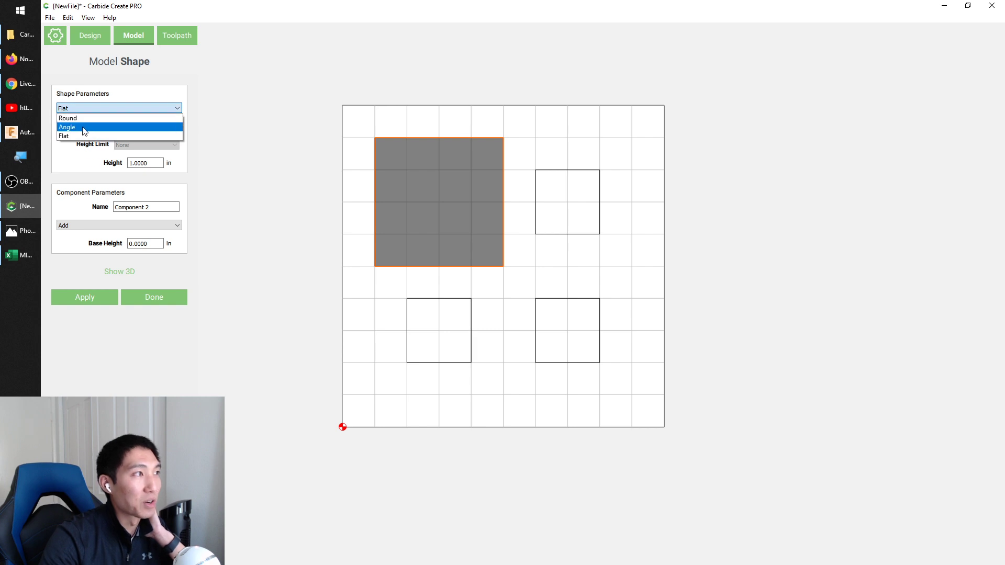
left_click(111, 118)
left_click_drag(157, 126, 87, 128)
type("30")
left_click(131, 146)
left_click(134, 163)
double_click(152, 164)
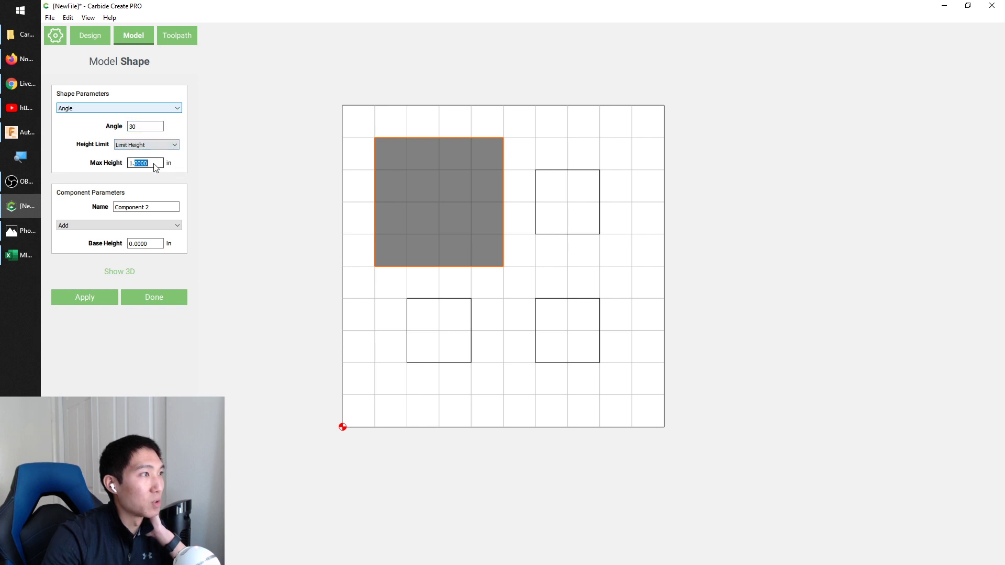
type(".25")
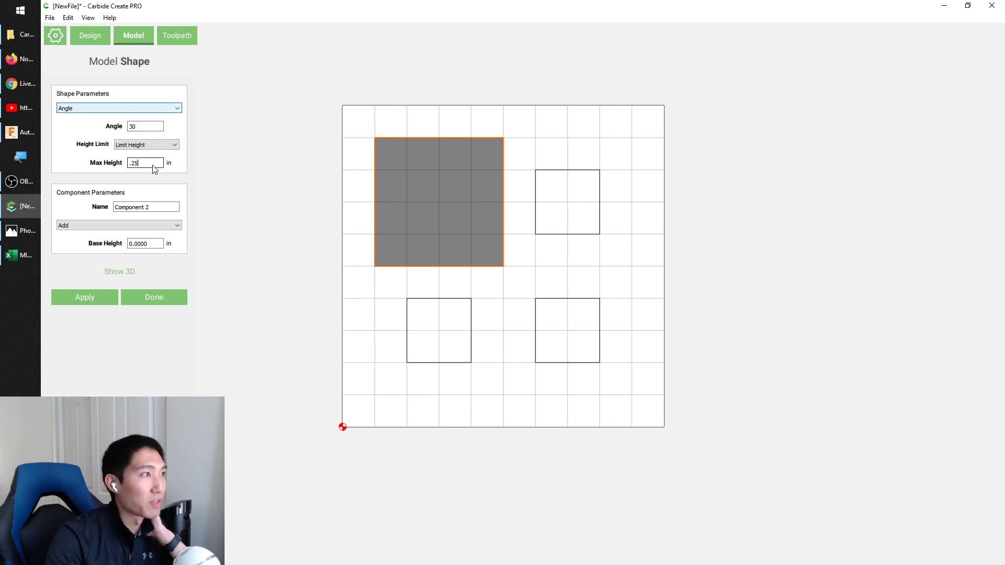
left_click(93, 302)
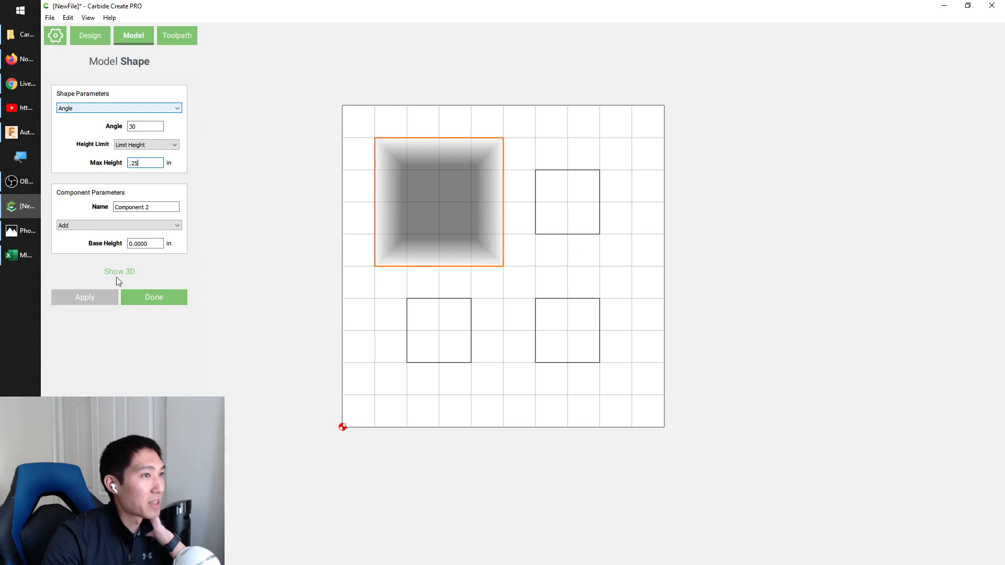
- Preview the angled shape in 3D, finish it, and return to the 2D view
left_click(128, 273)
left_click_drag(413, 254, 463, 261)
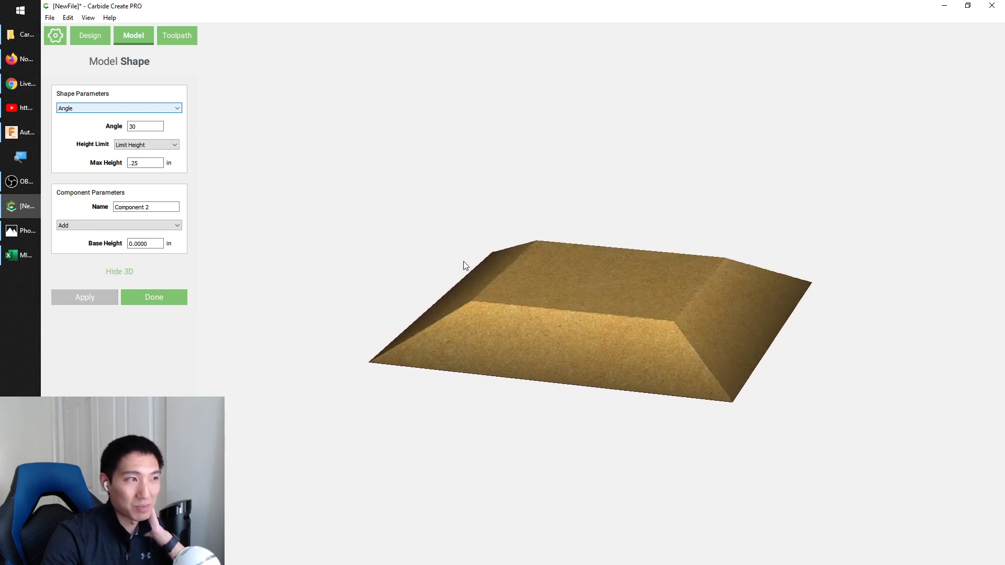
left_click(148, 297)
left_click(115, 341)
- Model the square below the large one as a Flat shape 0.5 in high and check it in 3D
left_click(440, 299)
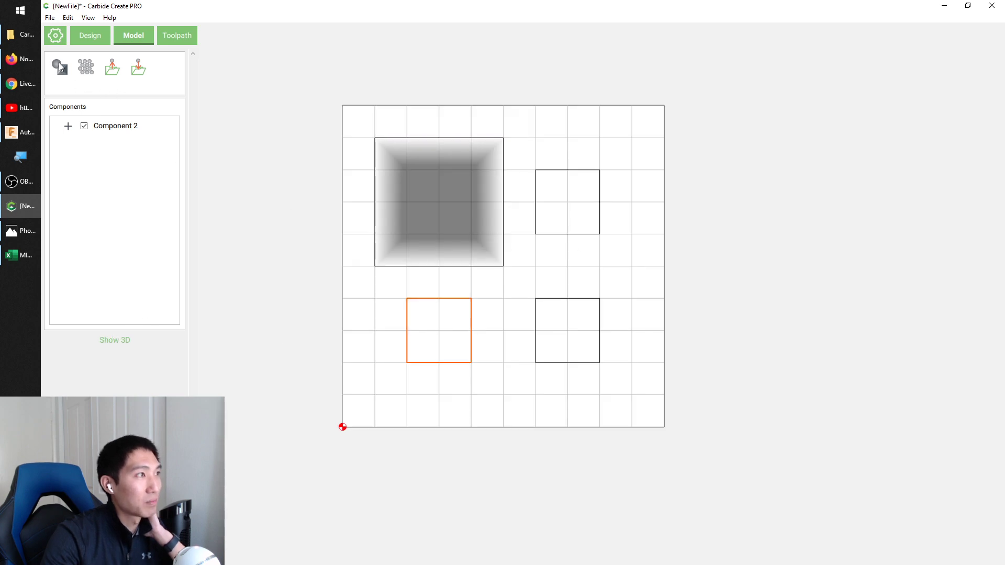
left_click(60, 64)
double_click(154, 163)
type(".5")
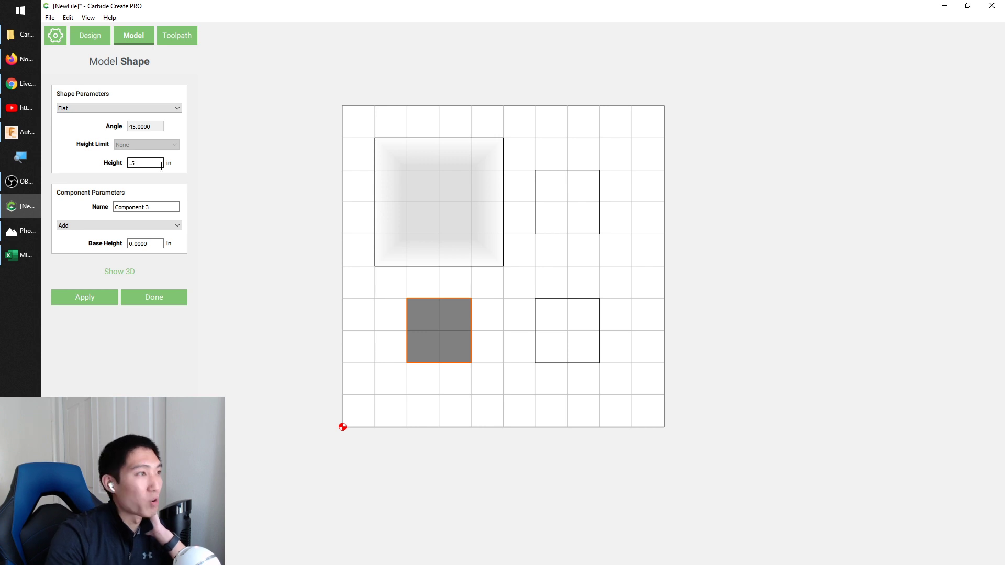
left_click(83, 302)
left_click(360, 338)
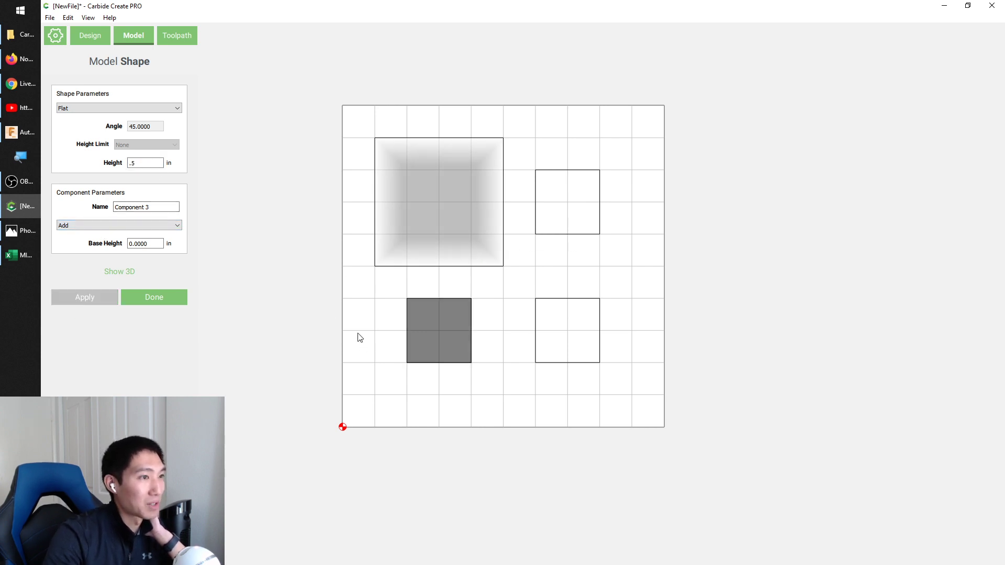
left_click(119, 271)
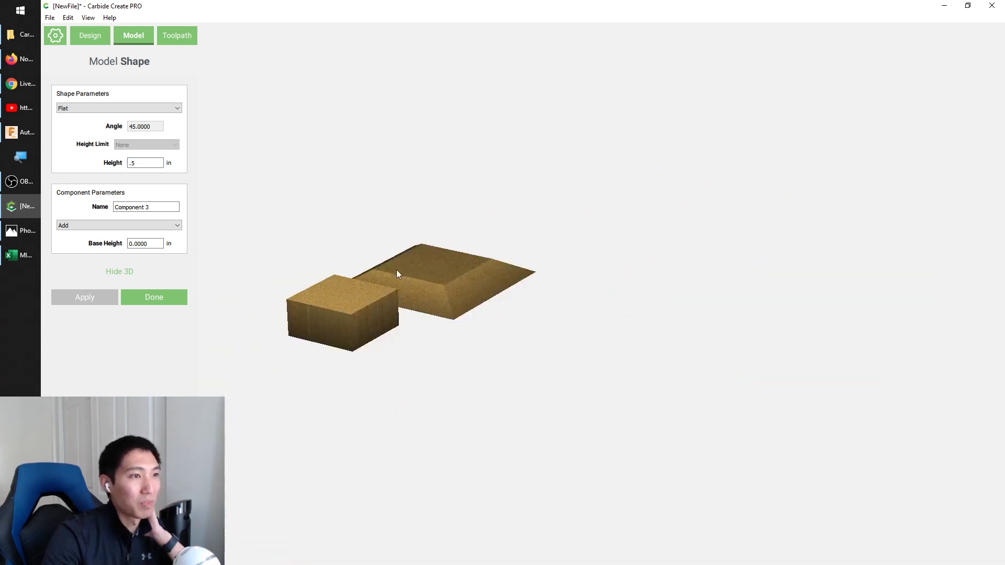
left_click(149, 299)
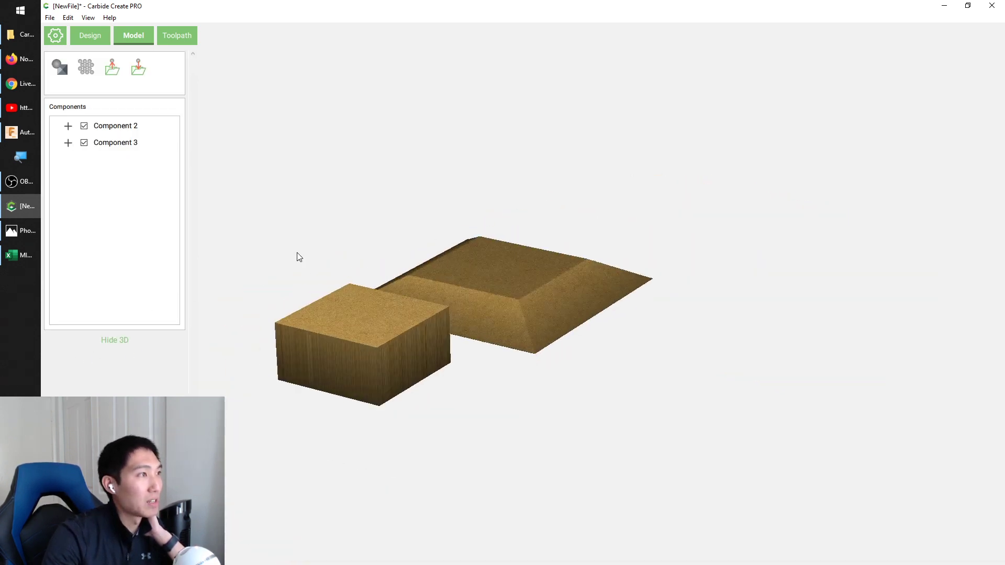
left_click(115, 341)
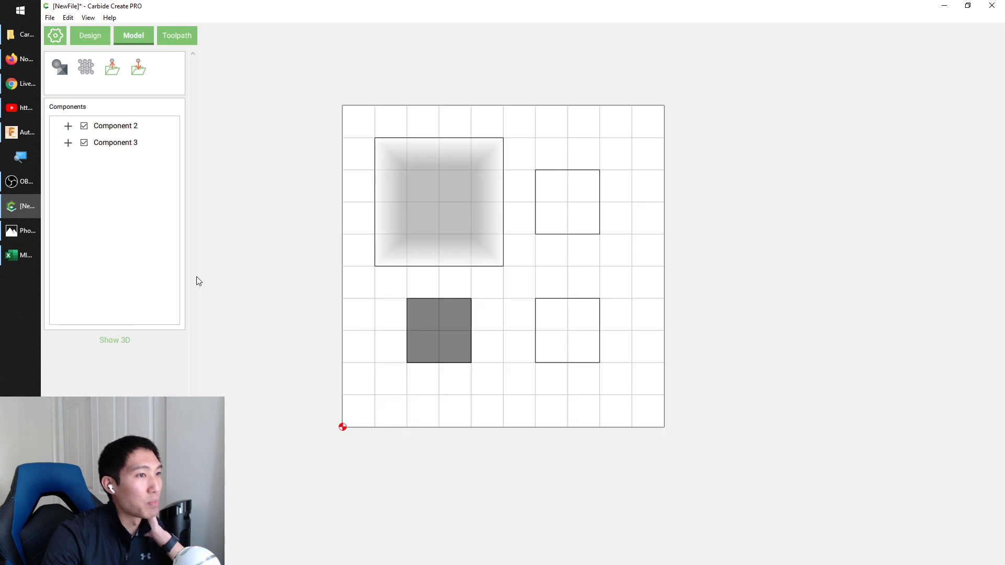
- Model the square beside the large one as a Round shape with the height limited to 0.3 in
left_click(576, 234)
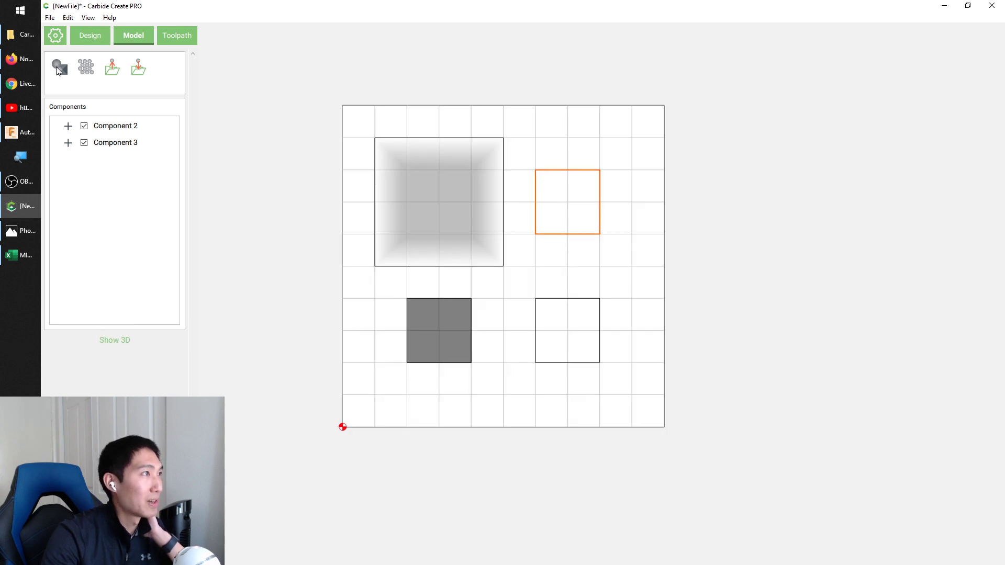
left_click(59, 70)
left_click(146, 108)
left_click(107, 127)
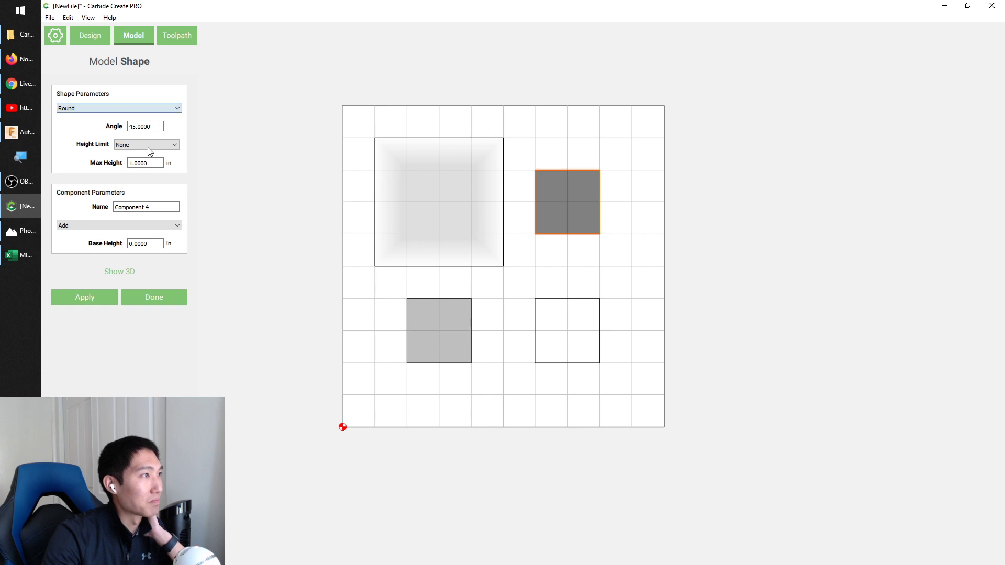
left_click(167, 147)
left_click(155, 168)
left_click(159, 166)
type(".3")
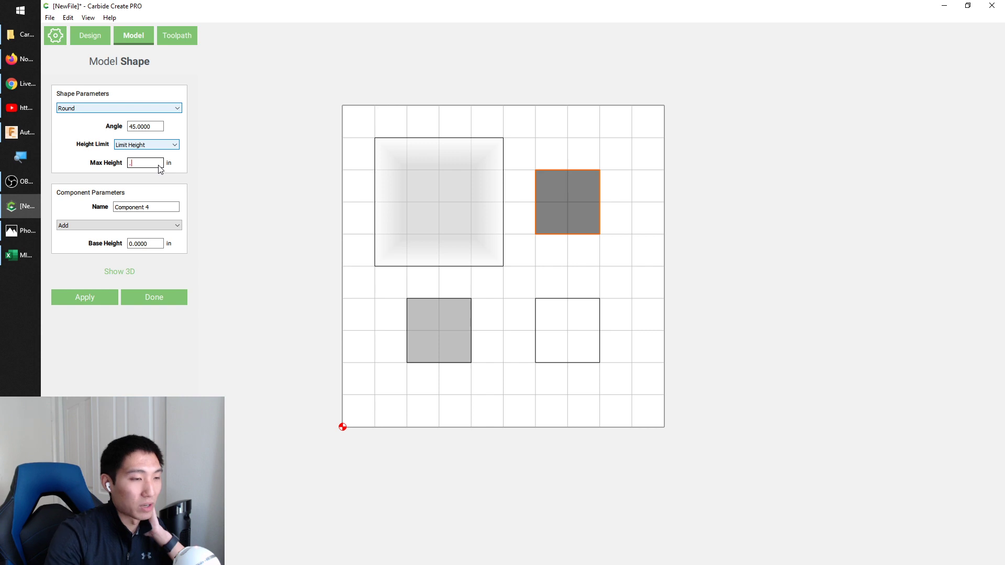
left_click(94, 296)
- Examine the flat, angled and round shapes together in the 3D preview
left_click(120, 272)
left_click_drag(323, 317, 434, 283)
left_click_drag(743, 350, 916, 440)
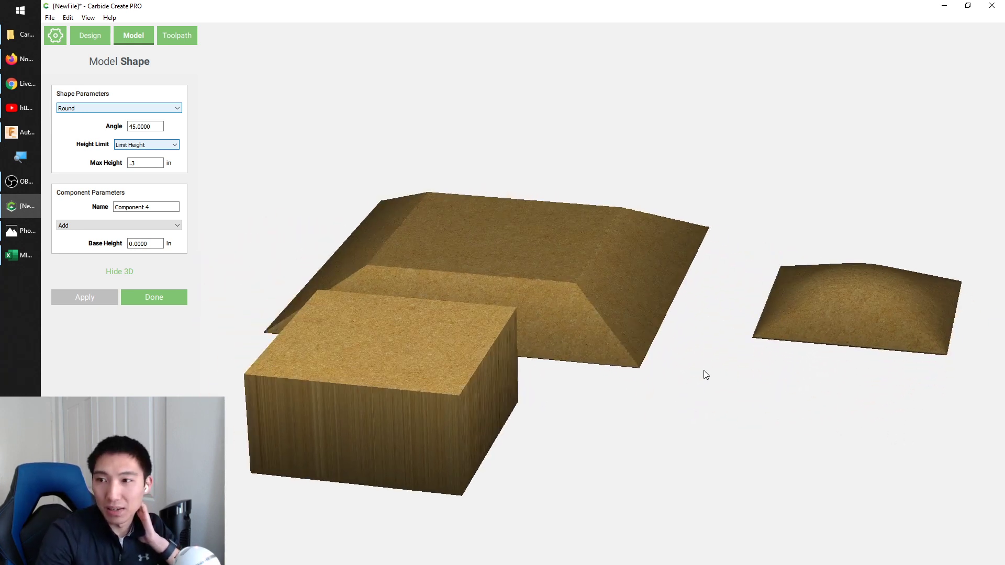
scroll(720, 380, "down", 5)
left_click_drag(681, 400, 504, 295)
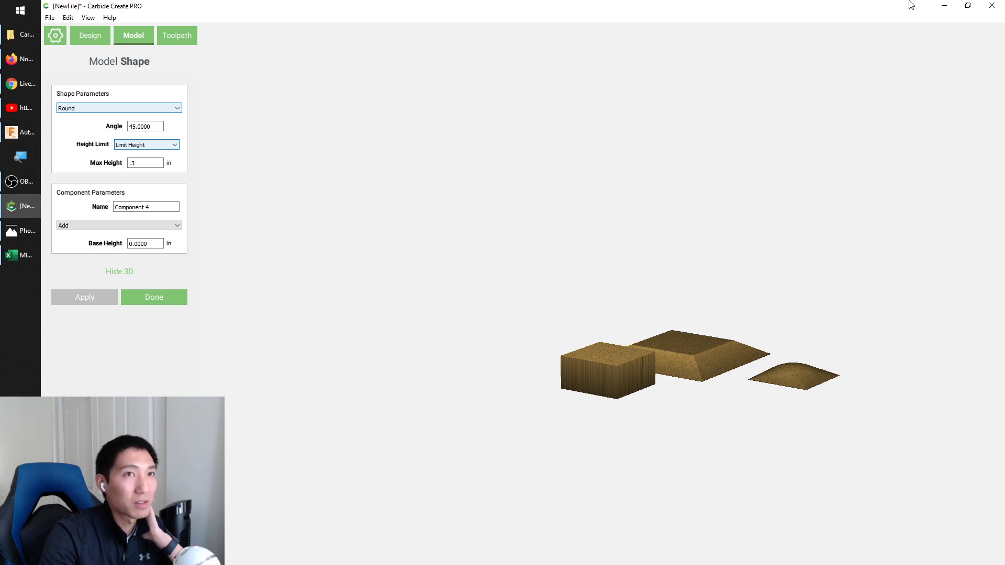
- Switch to the desktop's Carbide Office Hours Reference Photos folder and view Photo Mar 27, 12 37 53 PM.jpg
left_click(947, 13)
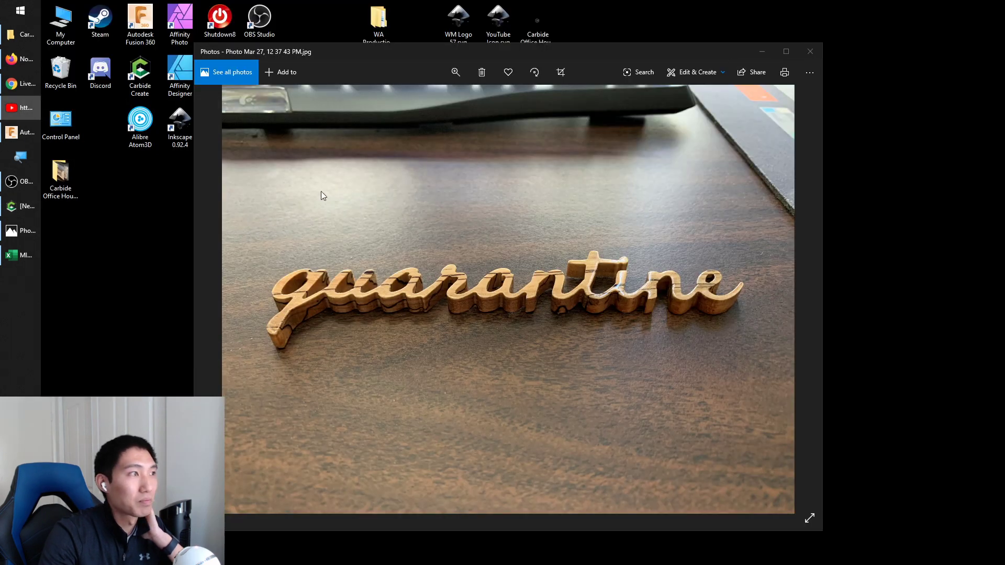
double_click(72, 191)
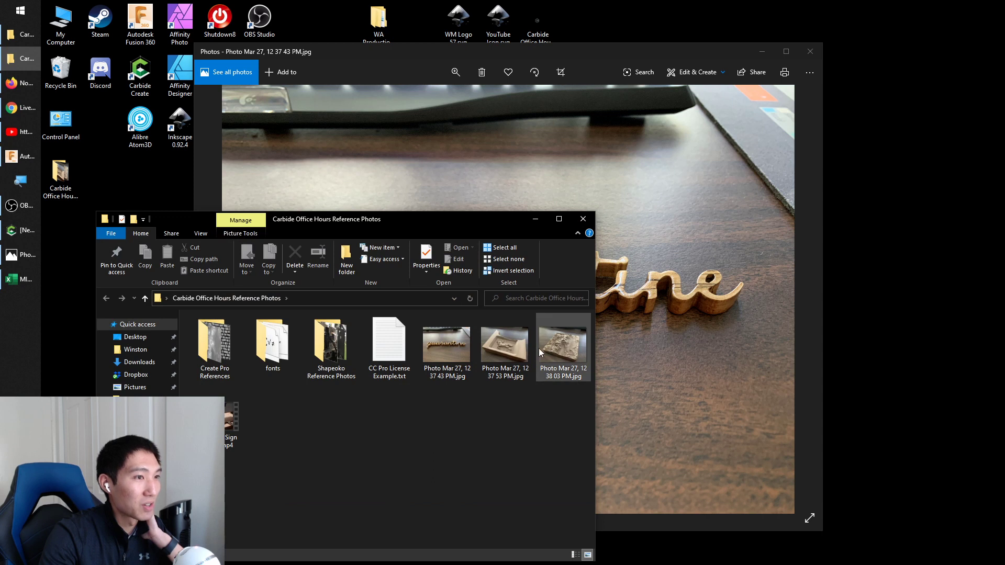
double_click(510, 352)
left_click_drag(550, 20, 641, 47)
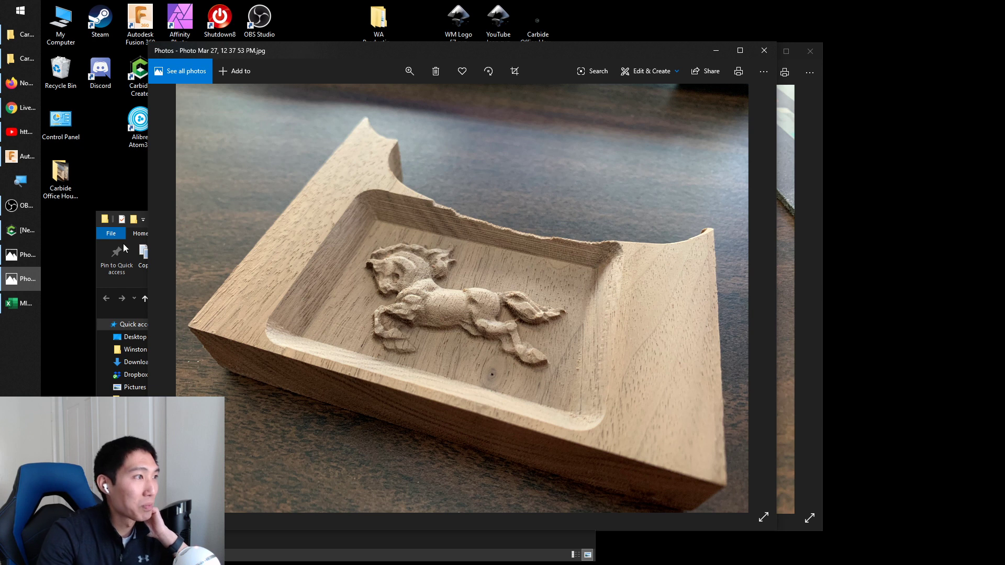
- View Horse.bmp from the Create Pro References folder and close all open photos
left_click(104, 314)
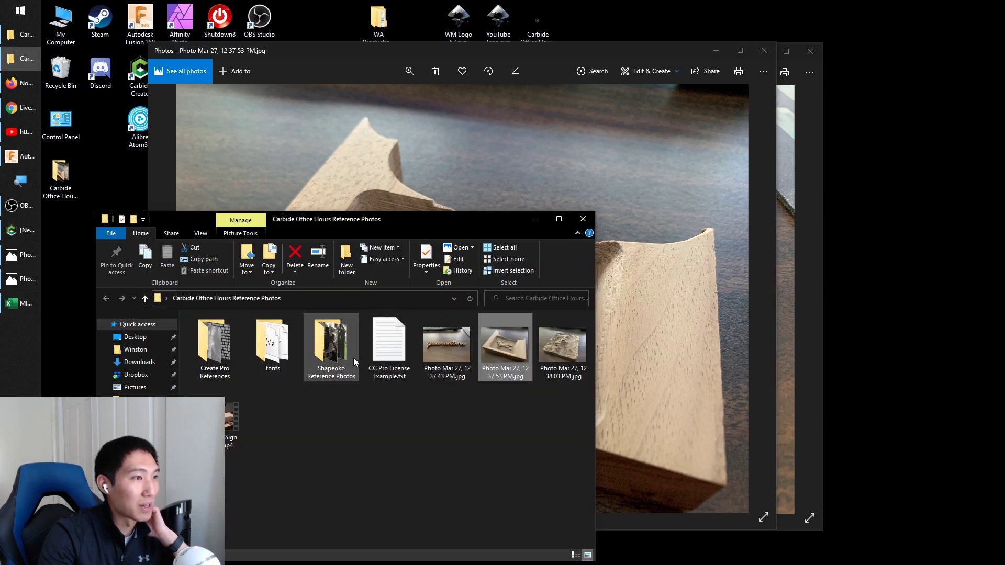
double_click(208, 351)
double_click(389, 345)
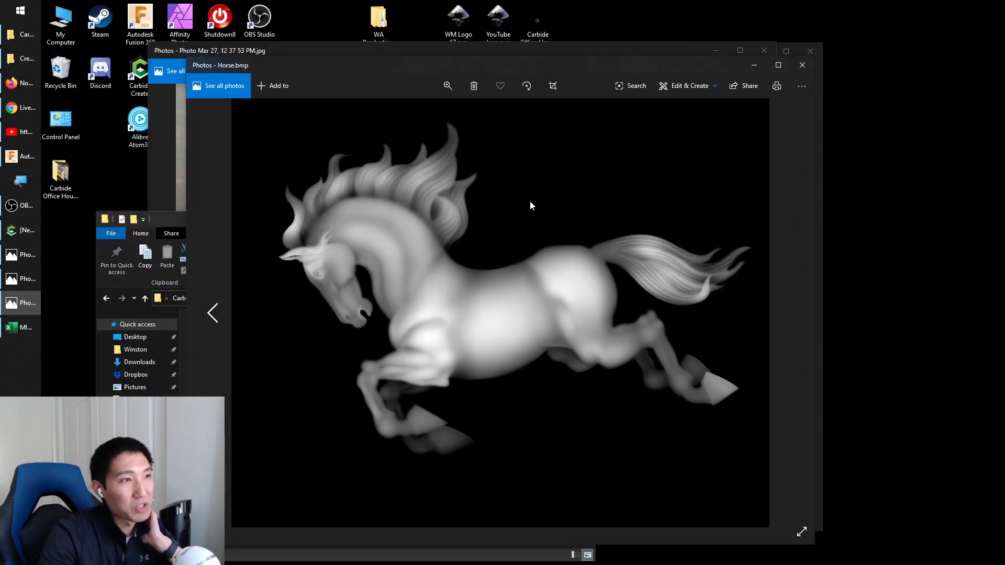
left_click(802, 65)
left_click(764, 51)
left_click(810, 51)
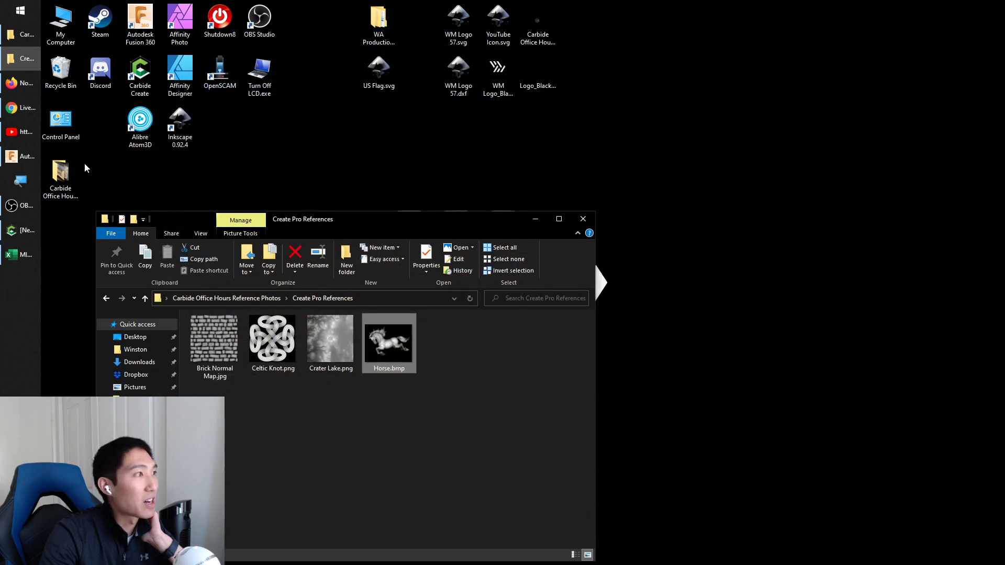
- Switch back to Carbide Create and delete all the square vectors from the design
left_click(21, 231)
left_click(143, 273)
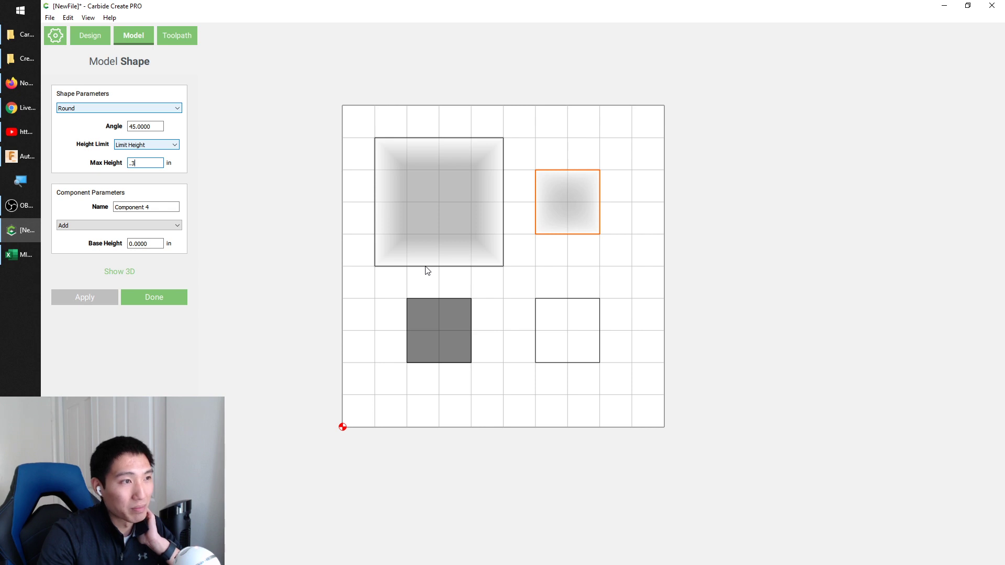
left_click(379, 302)
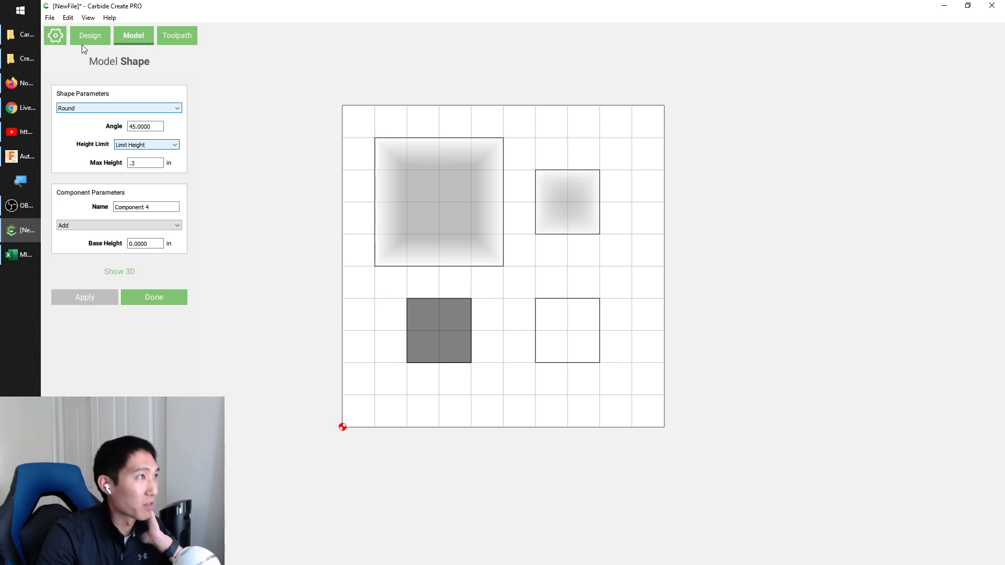
left_click(58, 34)
left_click(112, 386)
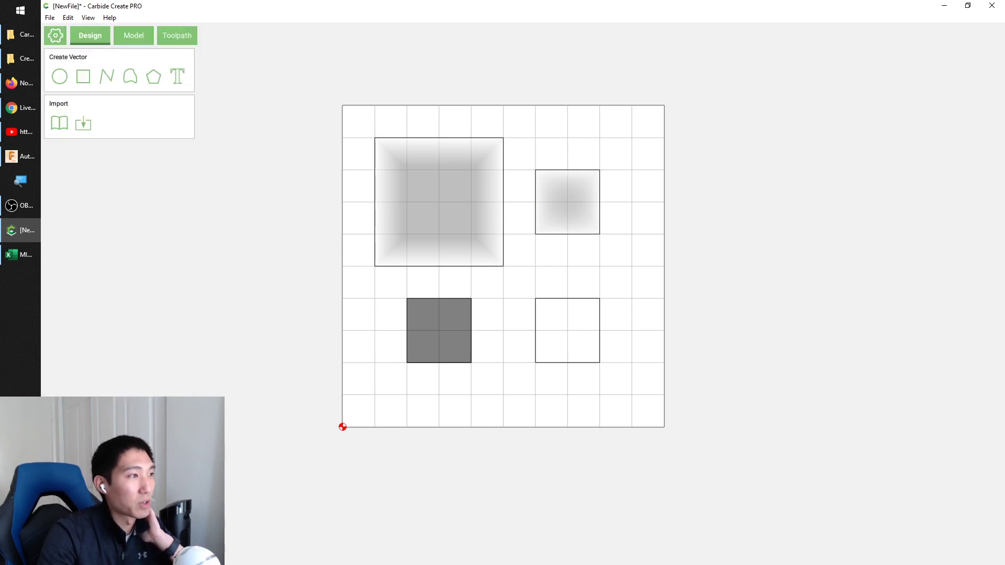
mouse_move(323, 79)
left_mouse_down()
mouse_move(707, 404)
mouse_move(695, 401)
left_mouse_up()
key("Delete")
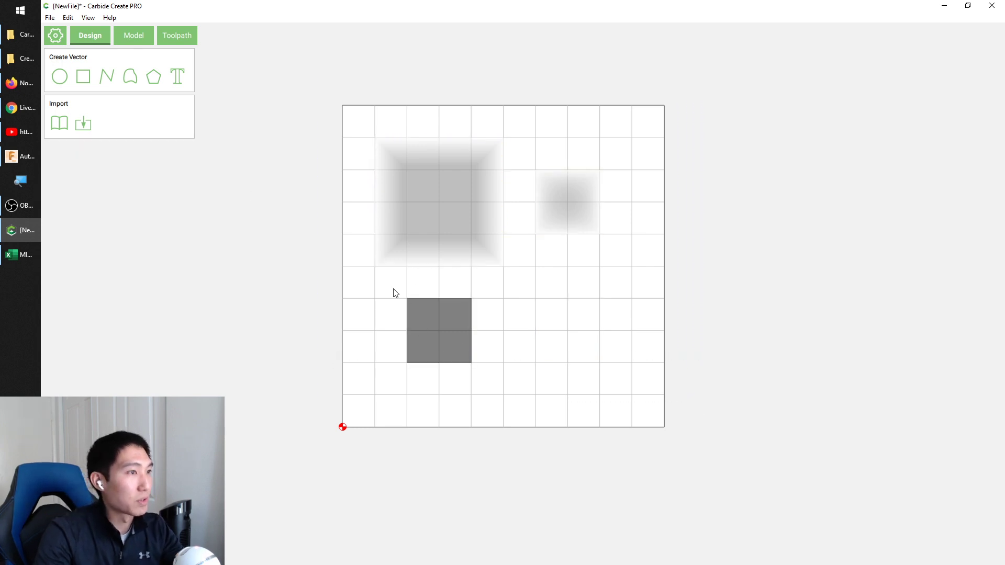
- Delete Component 4, Component 3 and Component 2 from the model
left_click(133, 35)
left_click(148, 293)
right_click(109, 160)
left_click(137, 178)
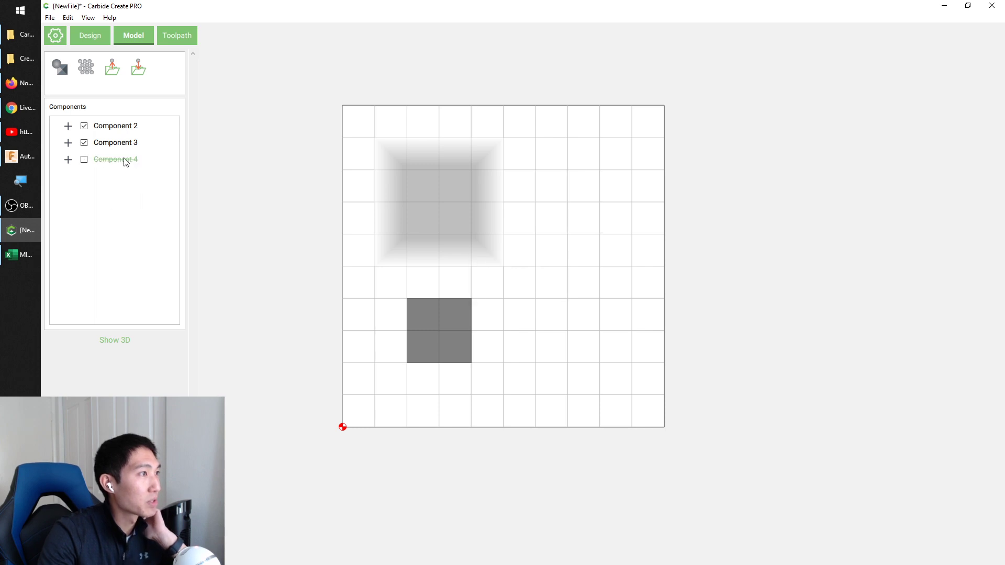
right_click(131, 162)
left_click(157, 197)
right_click(120, 145)
left_click(152, 181)
right_click(117, 127)
left_click(138, 154)
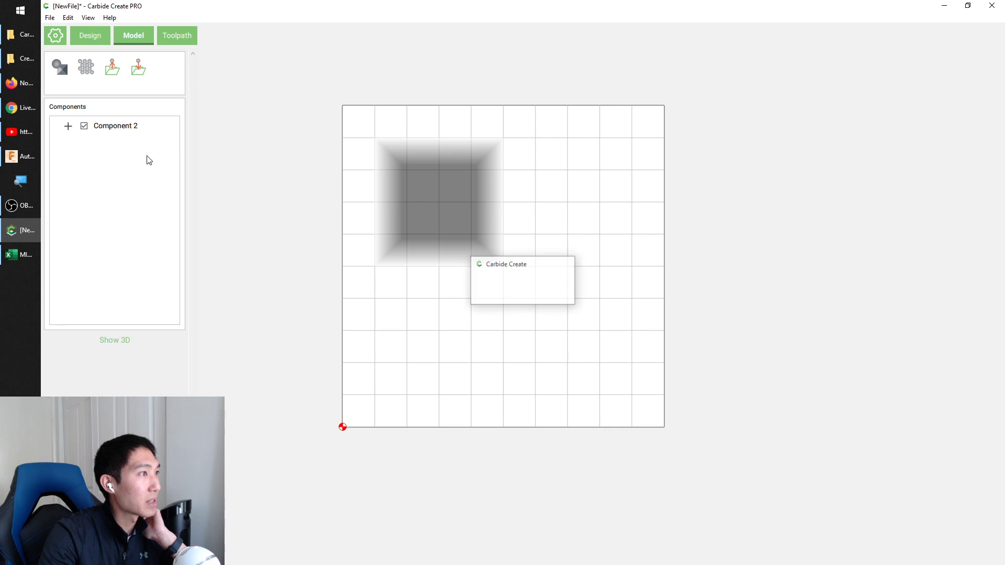
- Draw a rectangle 4 in wide and 3 in high centred on the stock, and switch to 3D modelling
left_click(87, 36)
left_click(84, 77)
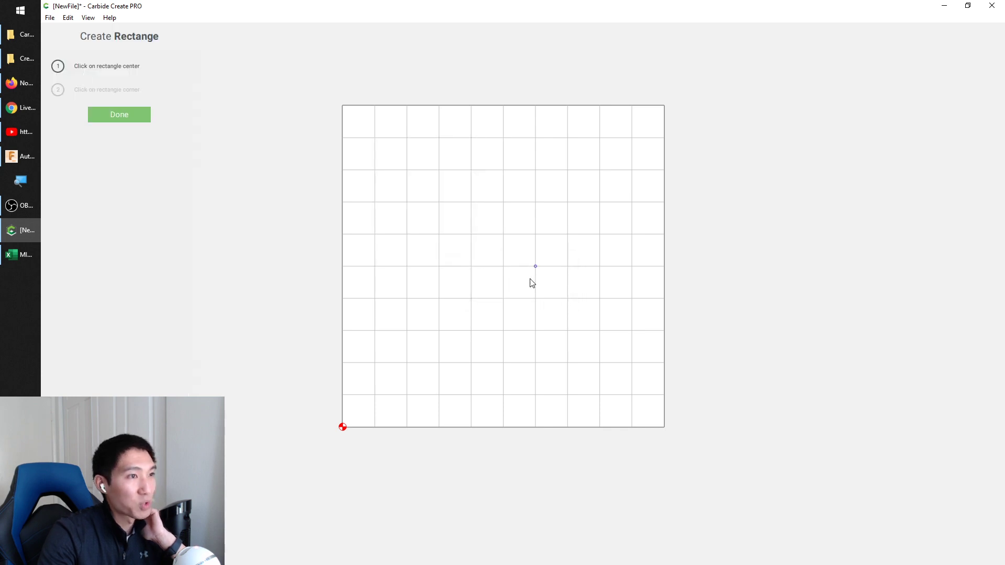
left_click(503, 266)
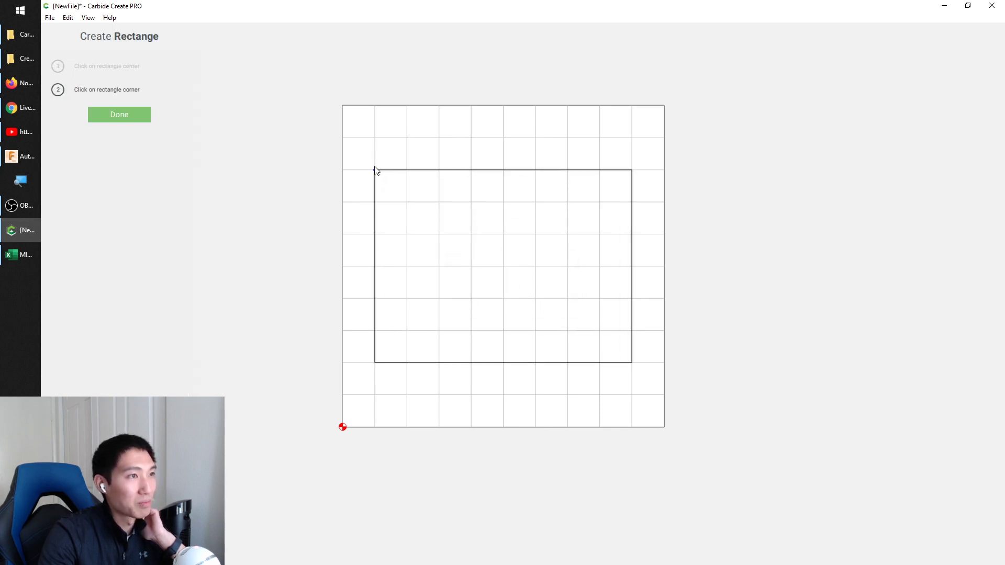
left_click(375, 167)
left_click(149, 248)
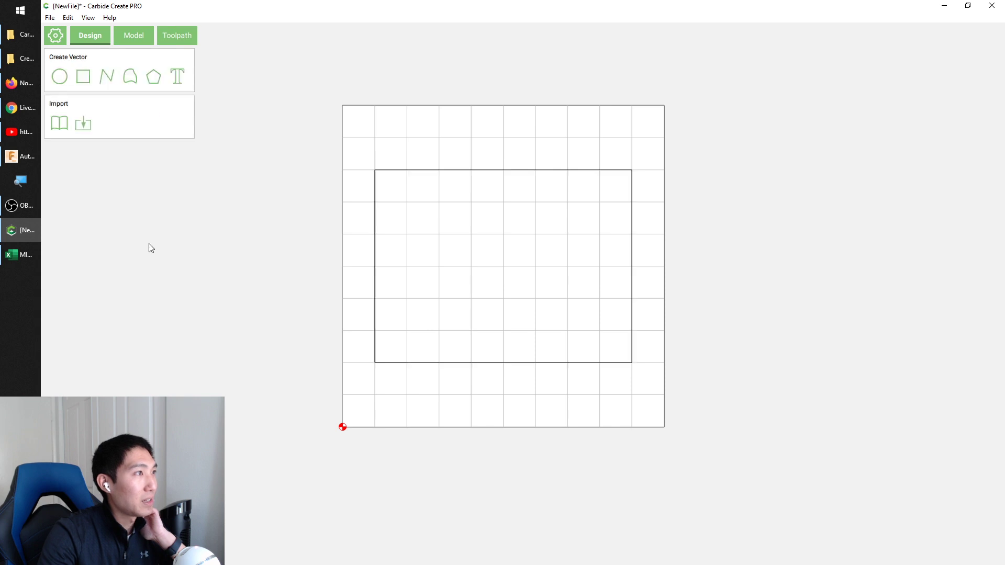
left_click(139, 33)
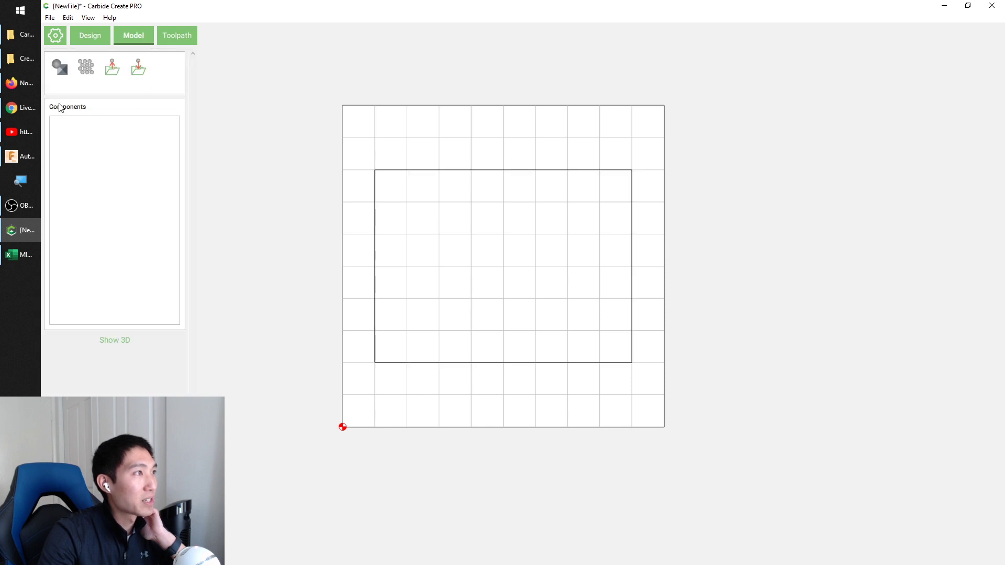
- Add a flat component 0.5 in high from the rectangle and check it in 3D
left_click(375, 170)
left_click(60, 68)
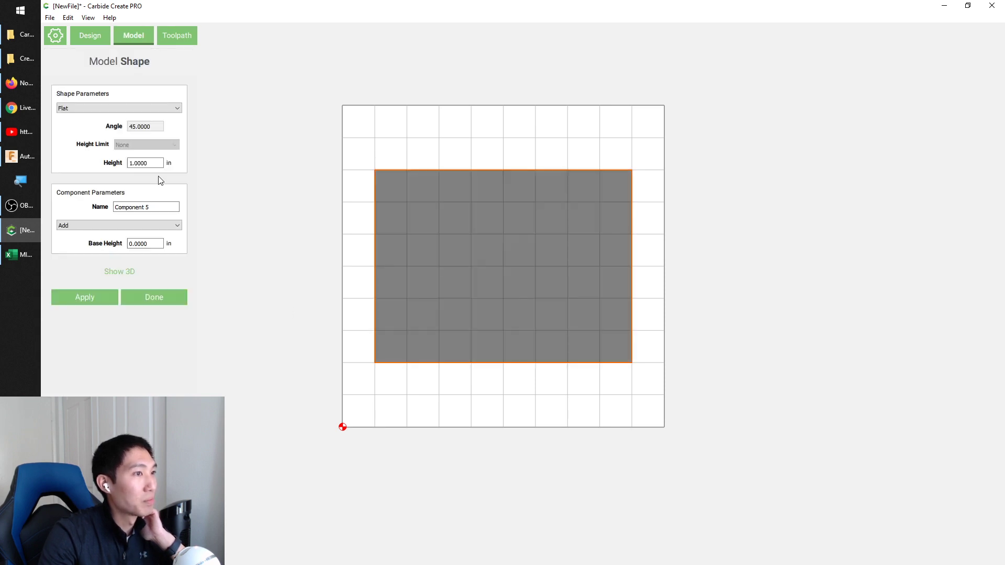
double_click(143, 162)
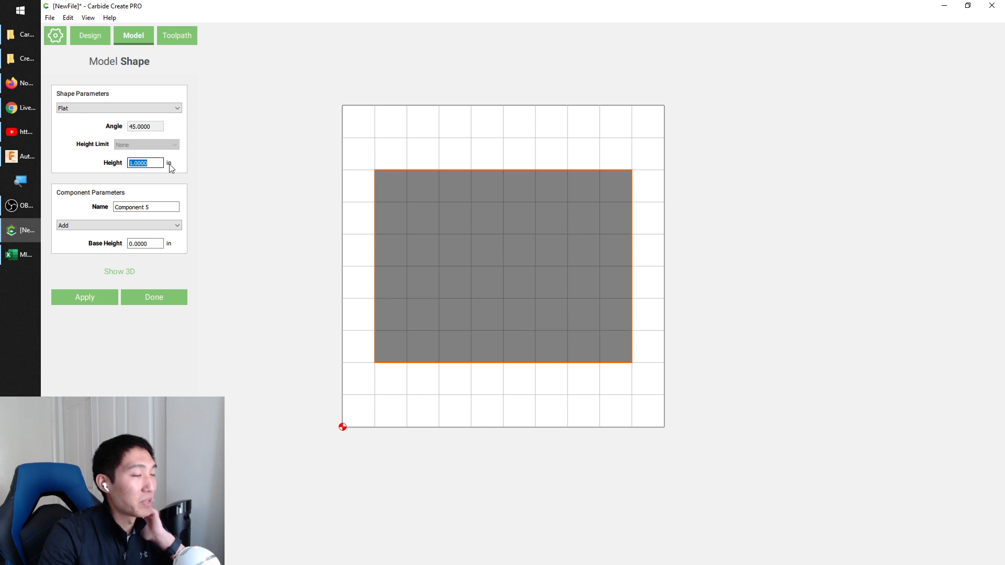
type(".5")
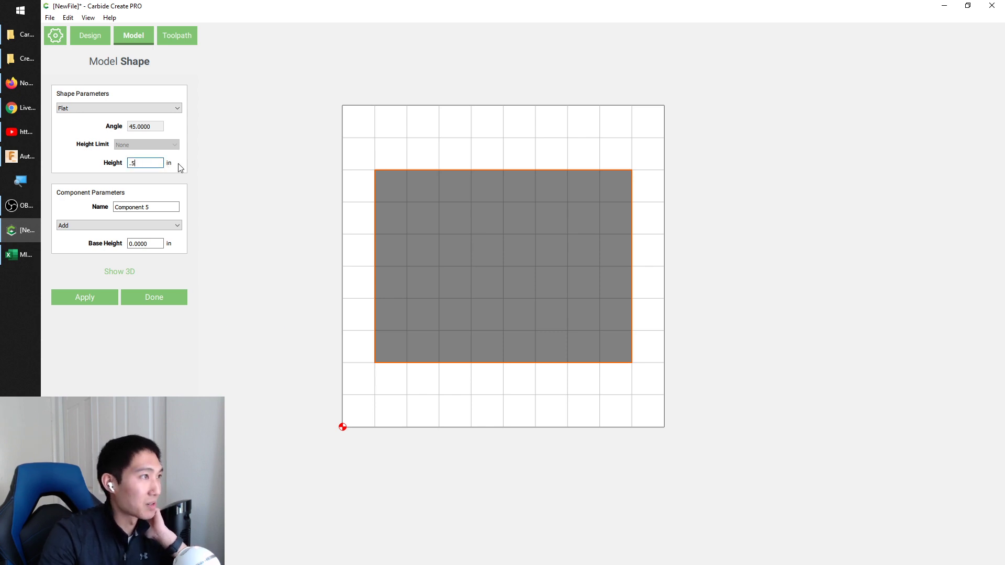
left_click(95, 291)
left_click(128, 274)
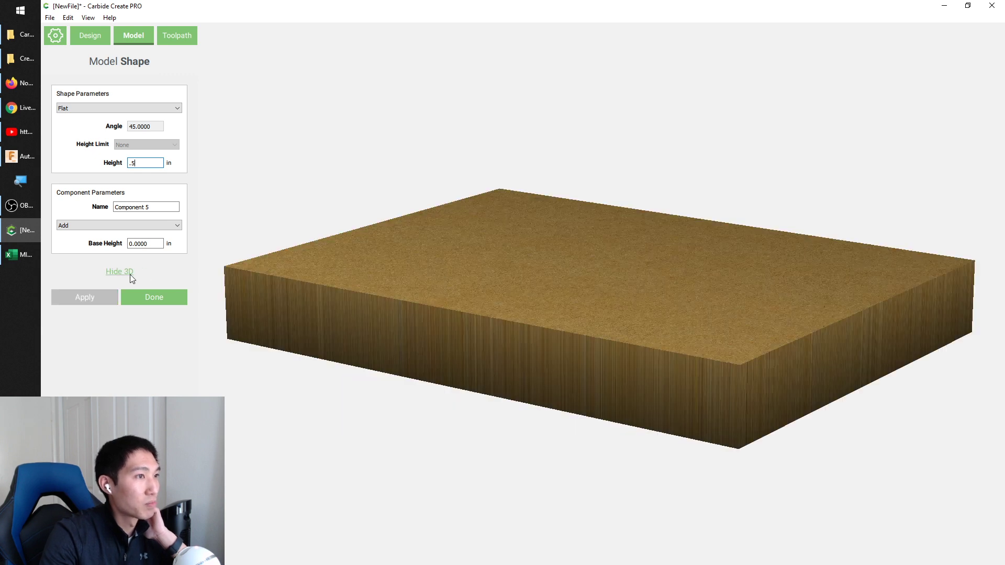
left_click(150, 300)
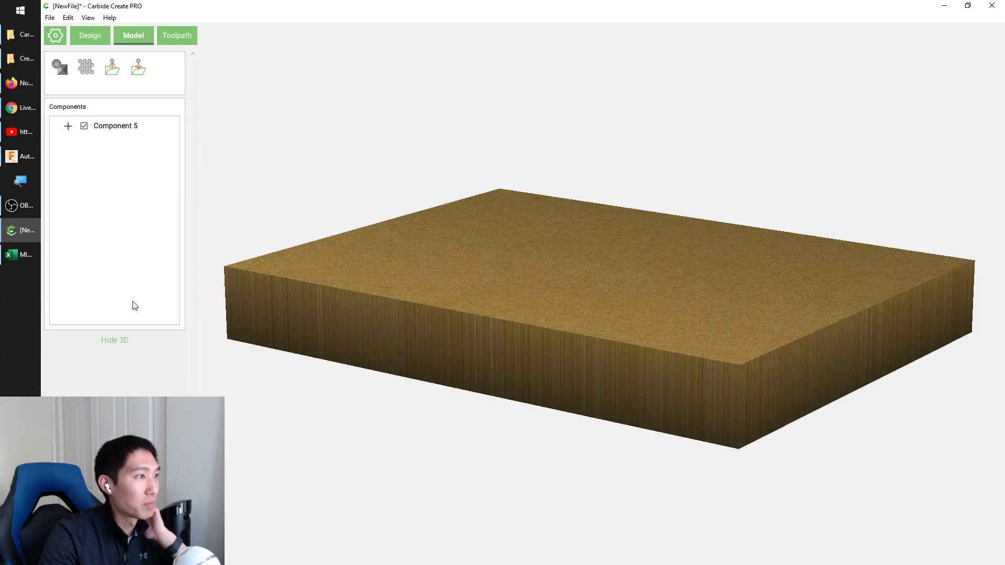
- Set up a second shape on the rectangle as an angled profile with Limit Height and a maximum height of 0.25 in
left_click(112, 341)
left_click(388, 171)
left_click(64, 72)
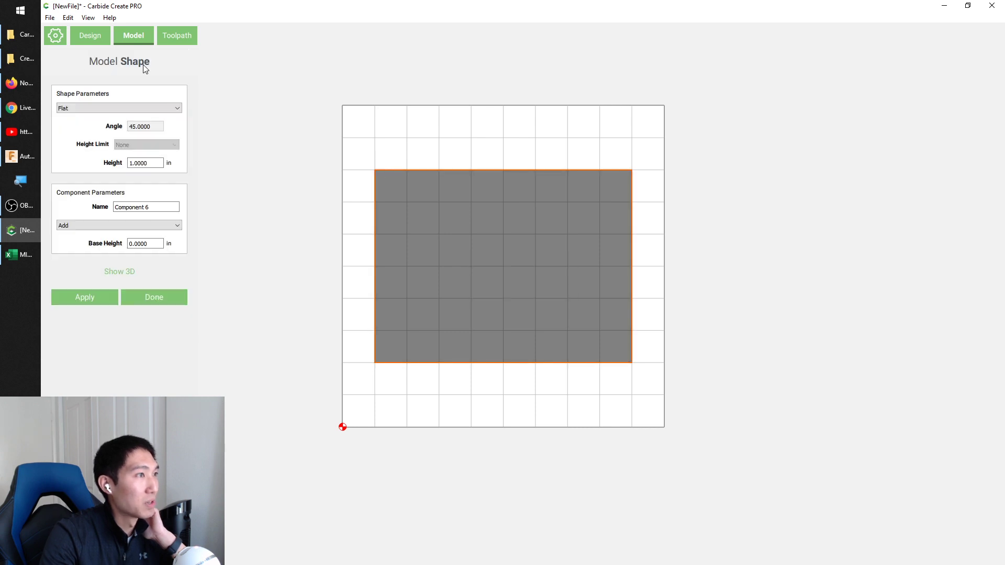
left_click(106, 110)
left_click(104, 129)
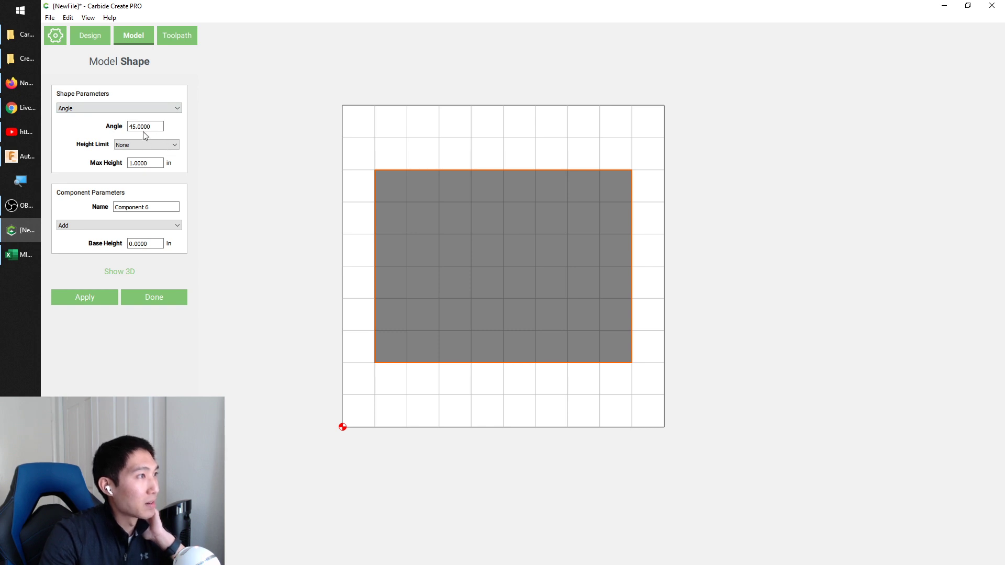
left_click(170, 145)
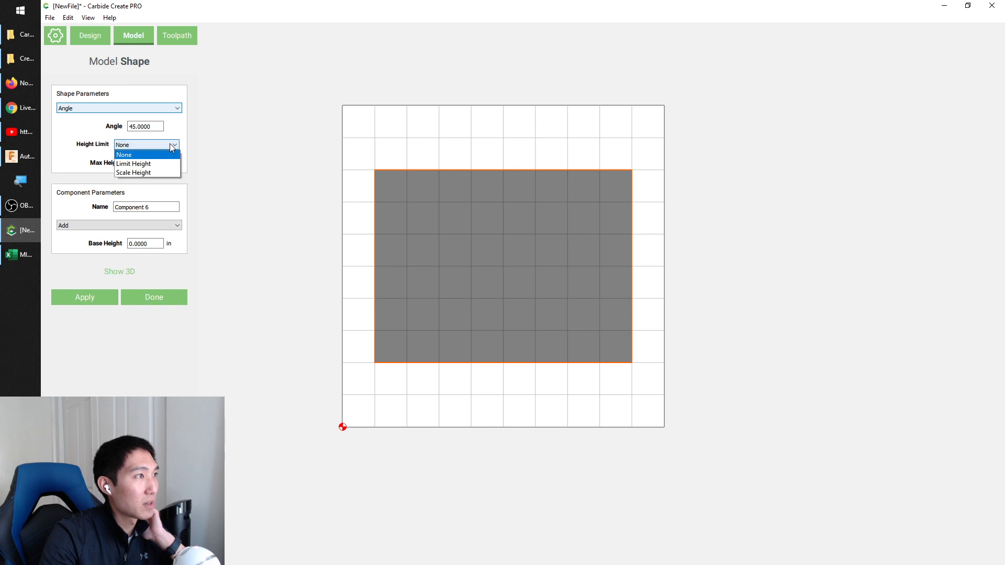
left_click(148, 164)
double_click(155, 163)
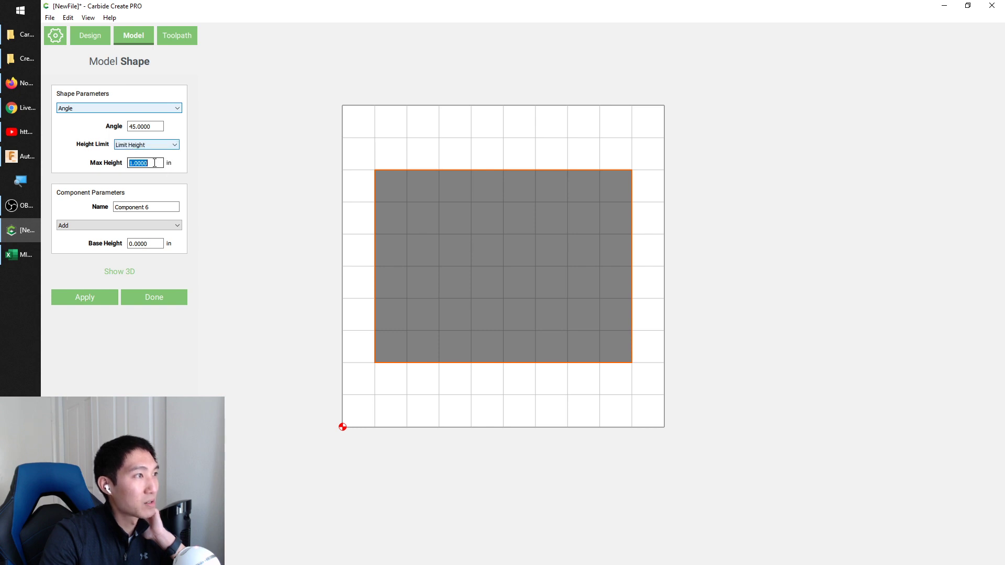
type(".25")
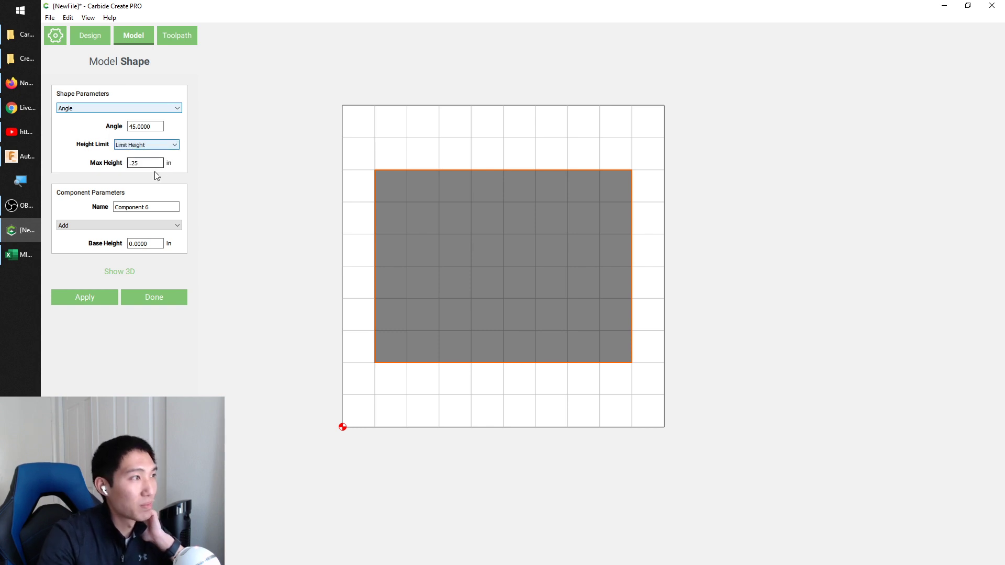
- Name the angled component Great Depression, set it to Subtract, and apply it to the model
left_click(163, 207)
double_click(164, 206)
type("Great Depression")
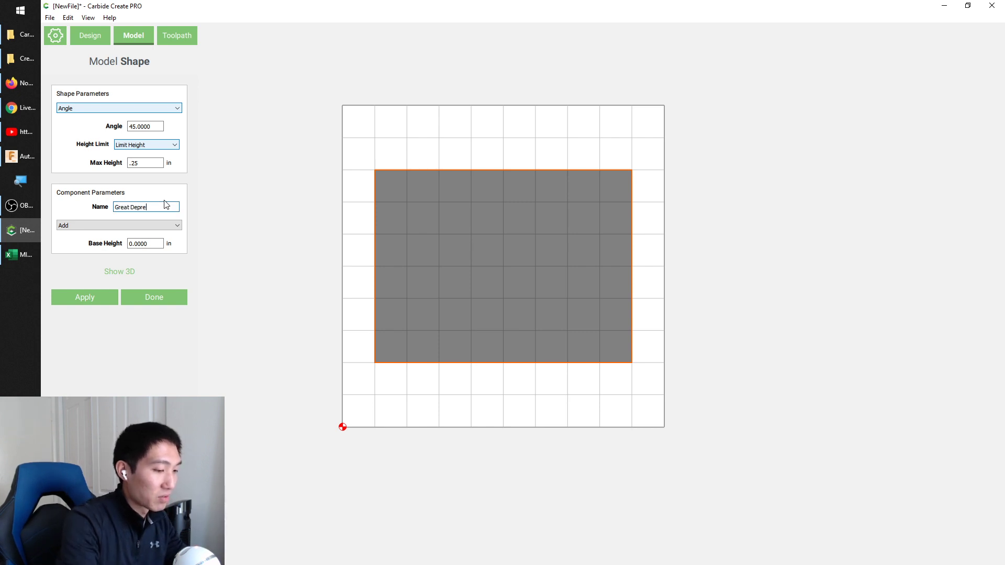
left_click(102, 225)
left_click(93, 244)
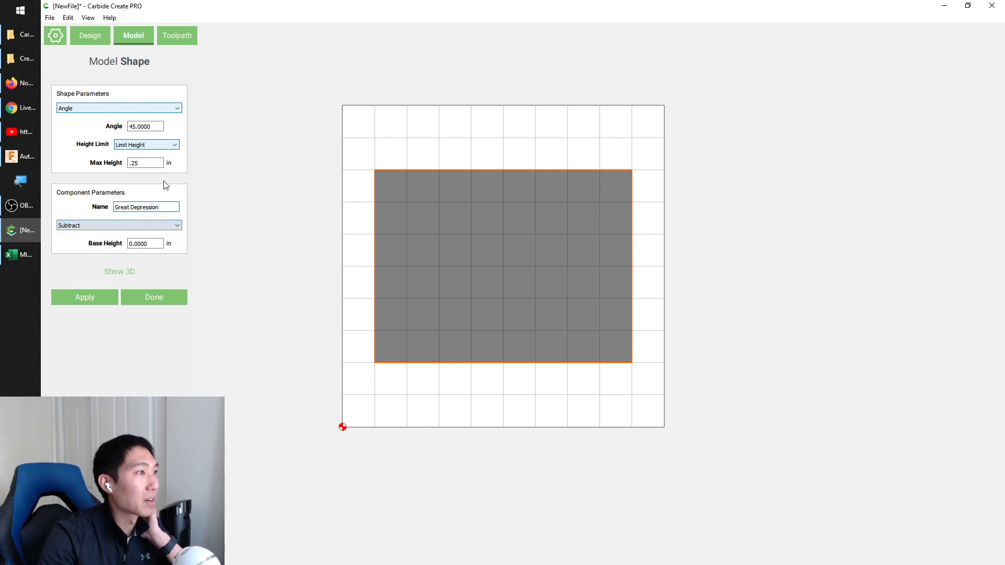
left_click(84, 297)
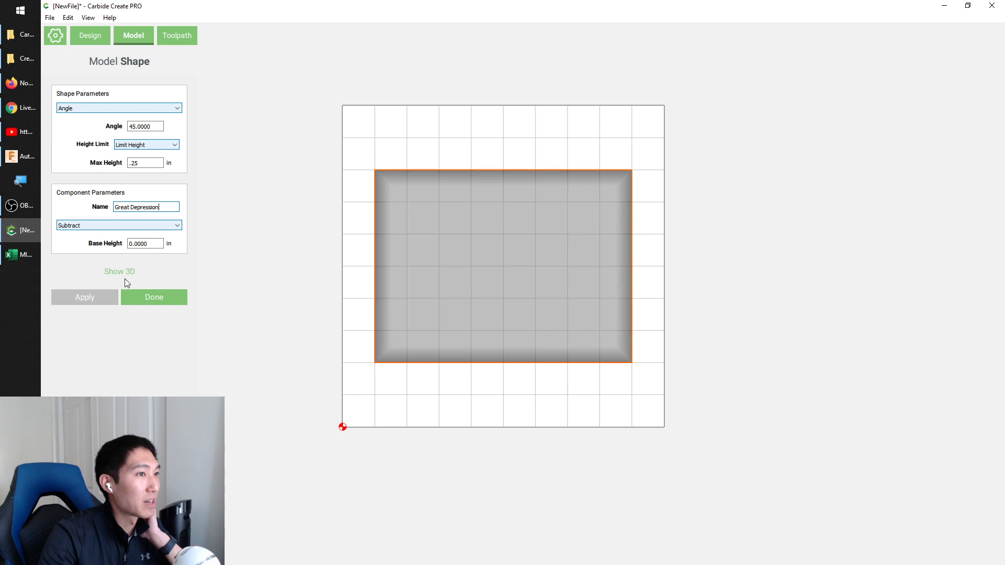
left_click(131, 272)
left_click_drag(326, 276, 428, 377)
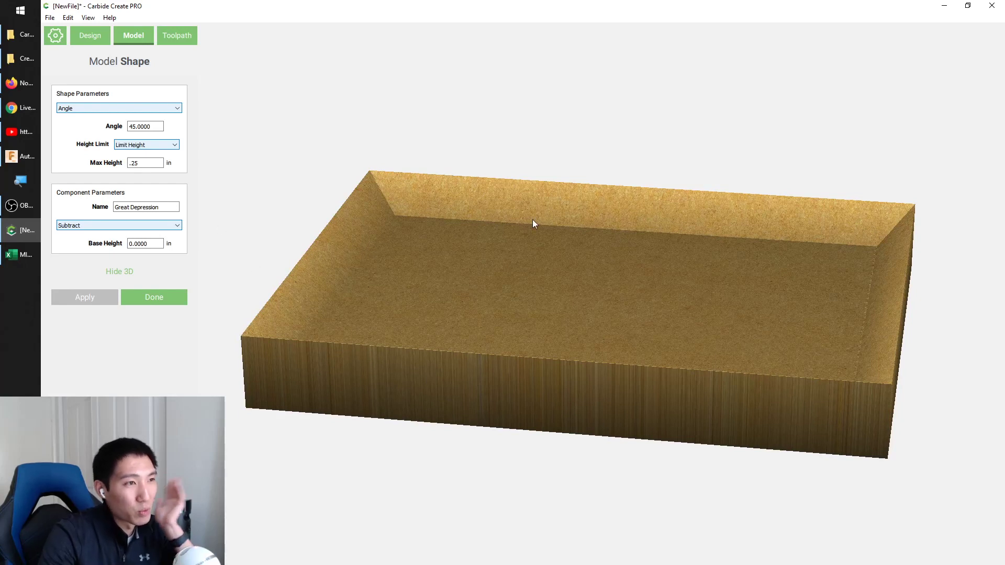
left_click(155, 298)
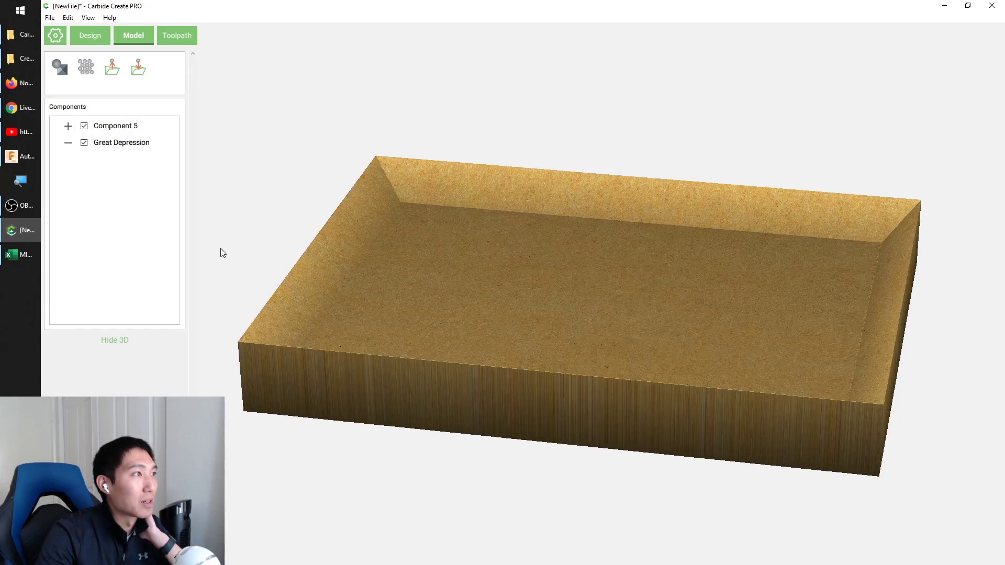
- Import Horse.bmp from the Create Pro References folder as a height-map component
left_click(113, 67)
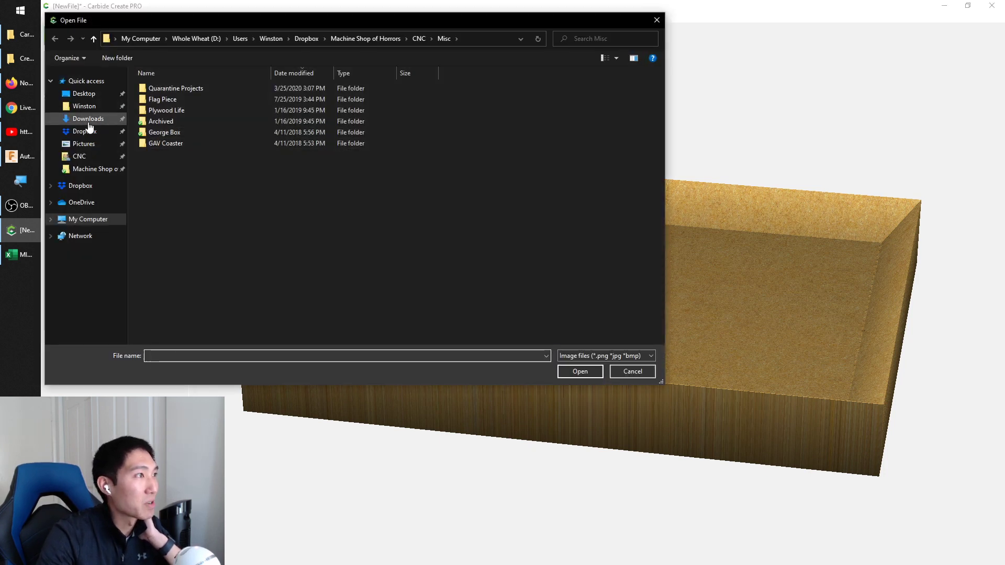
left_click(84, 93)
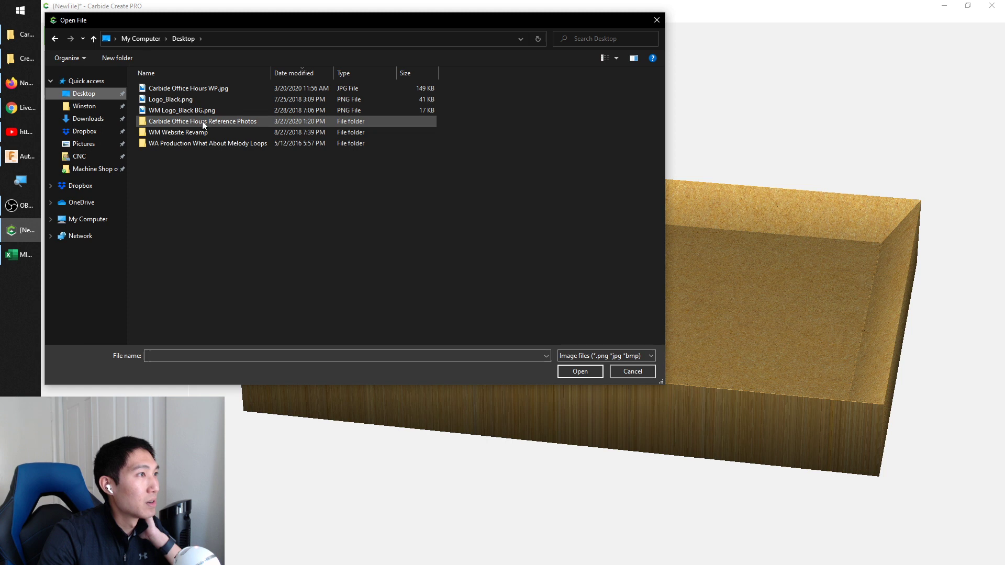
double_click(203, 122)
double_click(180, 88)
left_click(345, 93)
left_click(587, 373)
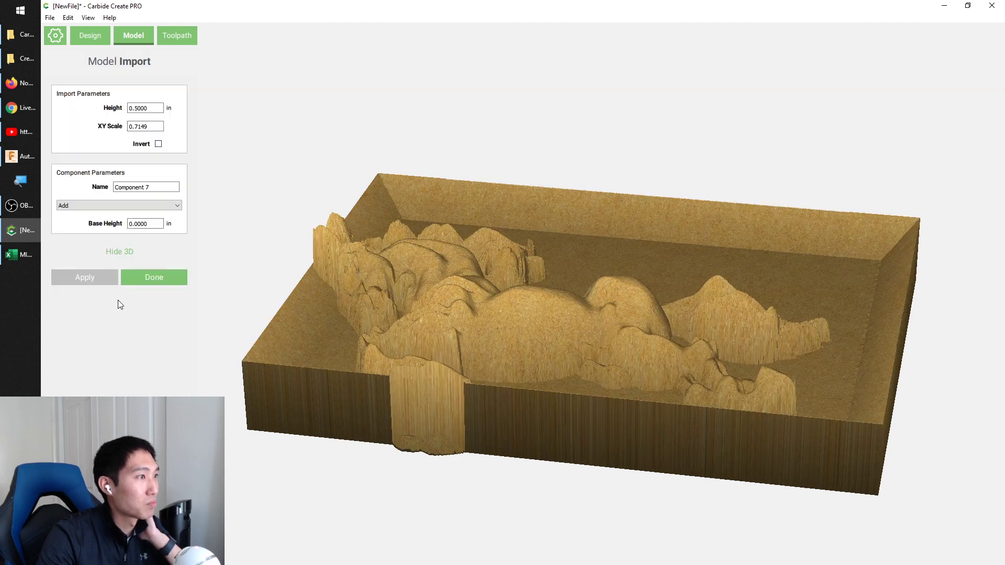
- Set the imported horse's XY scale to 0.65 and finish the import
left_click(125, 250)
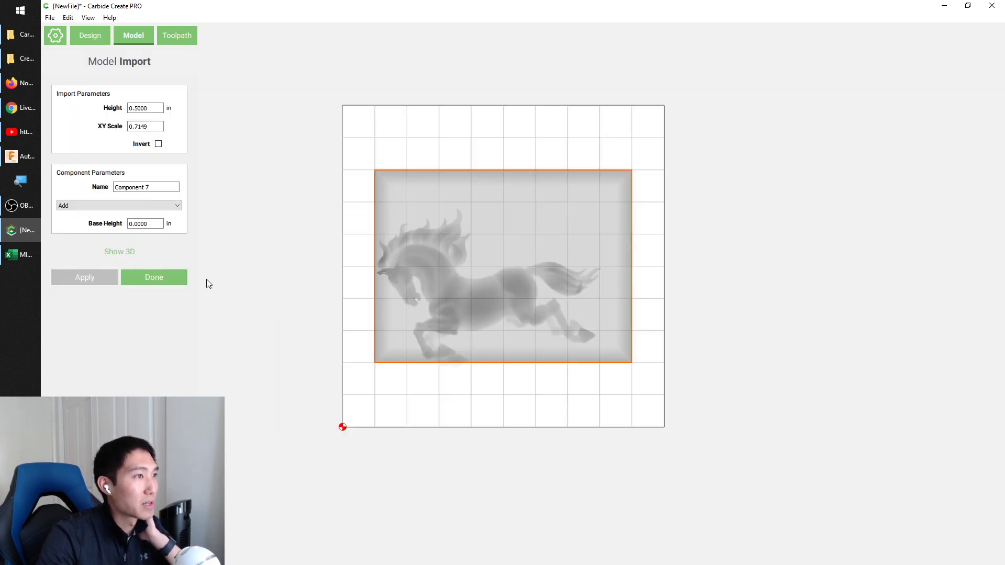
double_click(158, 125)
type(".65")
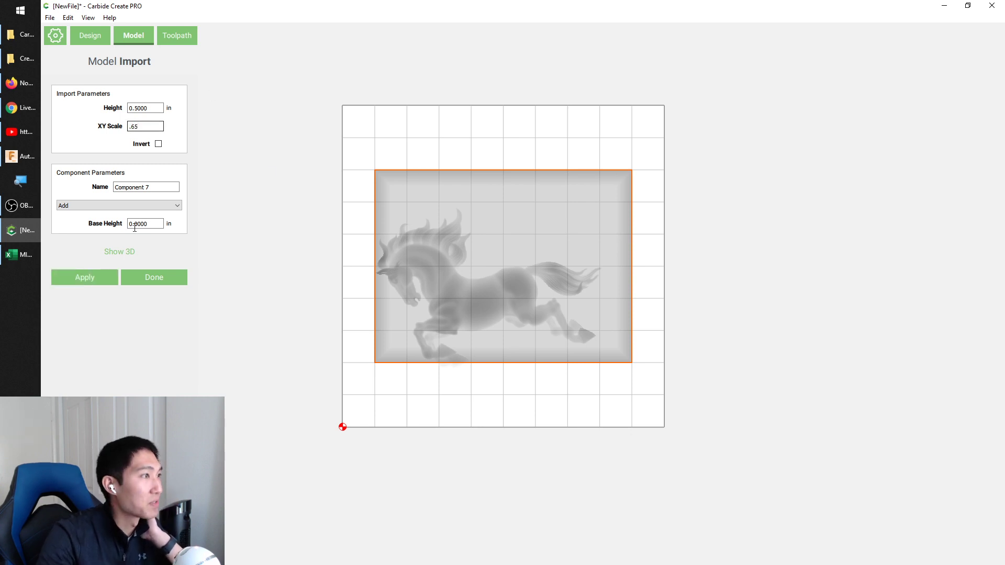
left_click(90, 282)
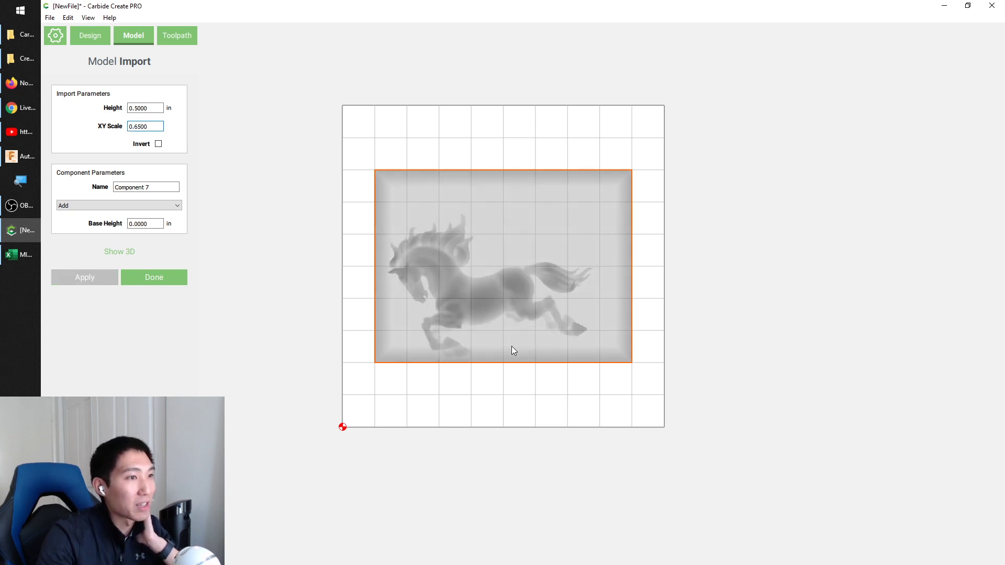
left_click(156, 277)
- Edit the horse component and move it to the centre of the rectangular recess
right_click(129, 167)
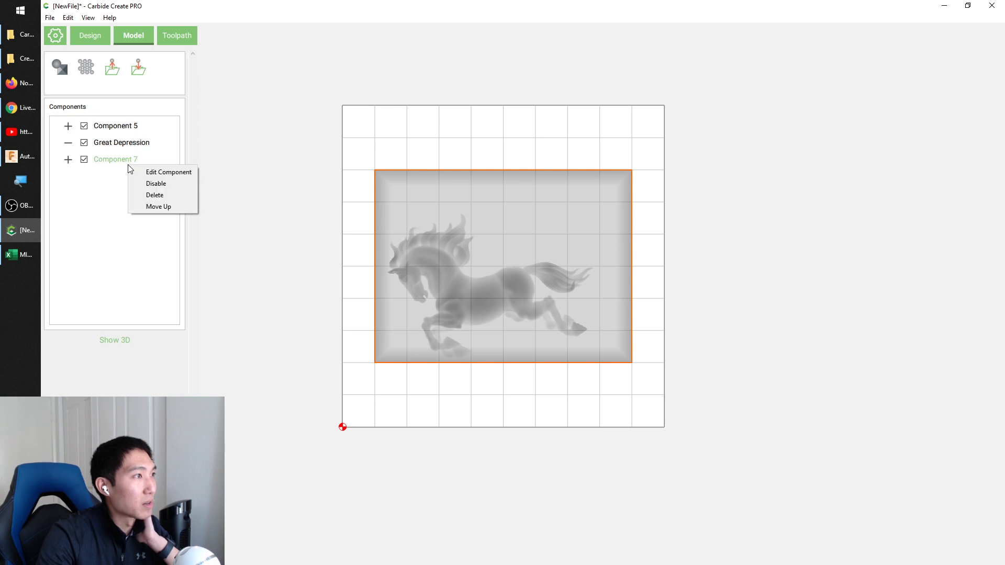
left_click(167, 172)
left_click_drag(490, 287, 504, 272)
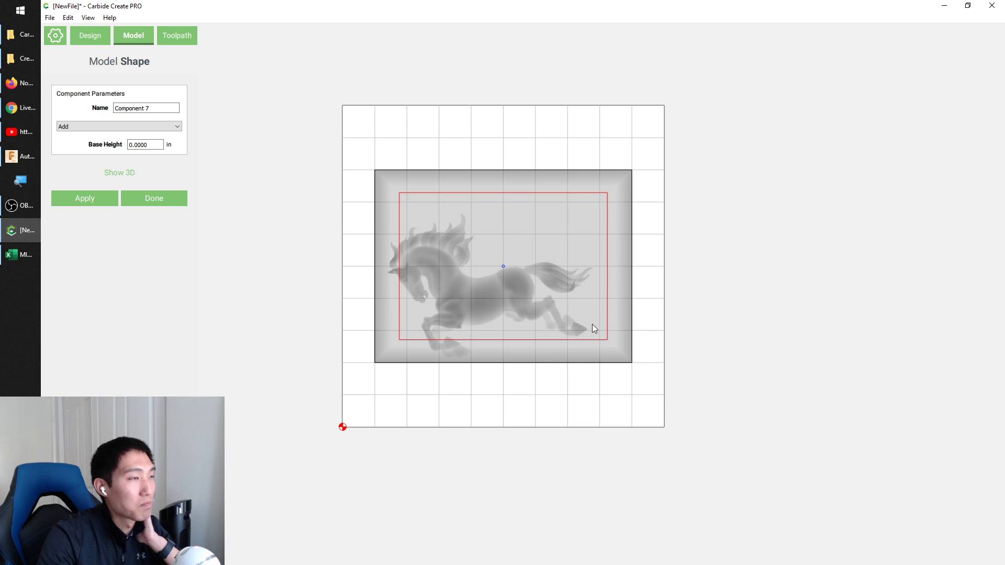
left_click(83, 199)
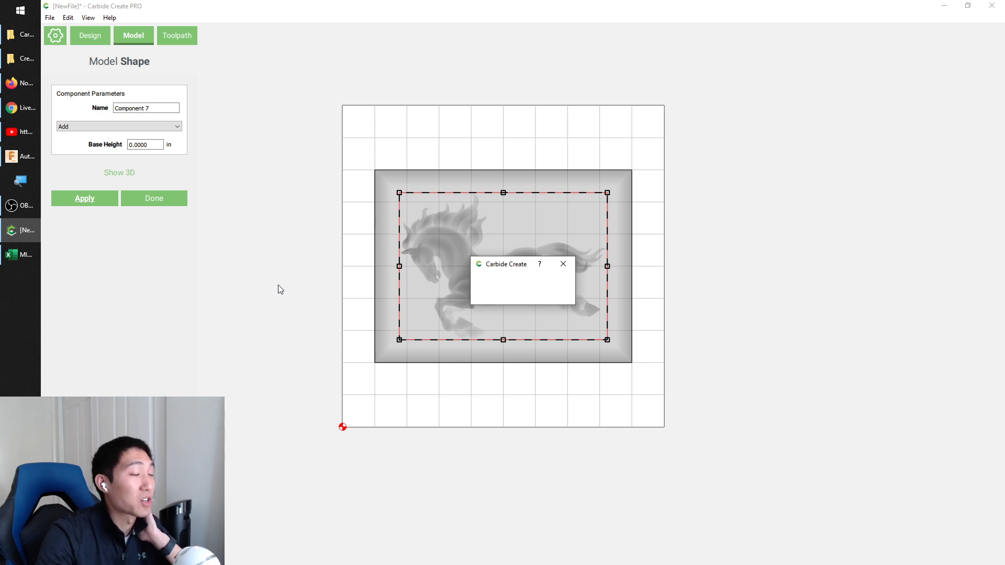
- Inspect the repositioned horse relief in 3D and finish editing the component
left_click(119, 176)
left_click_drag(327, 321, 447, 460)
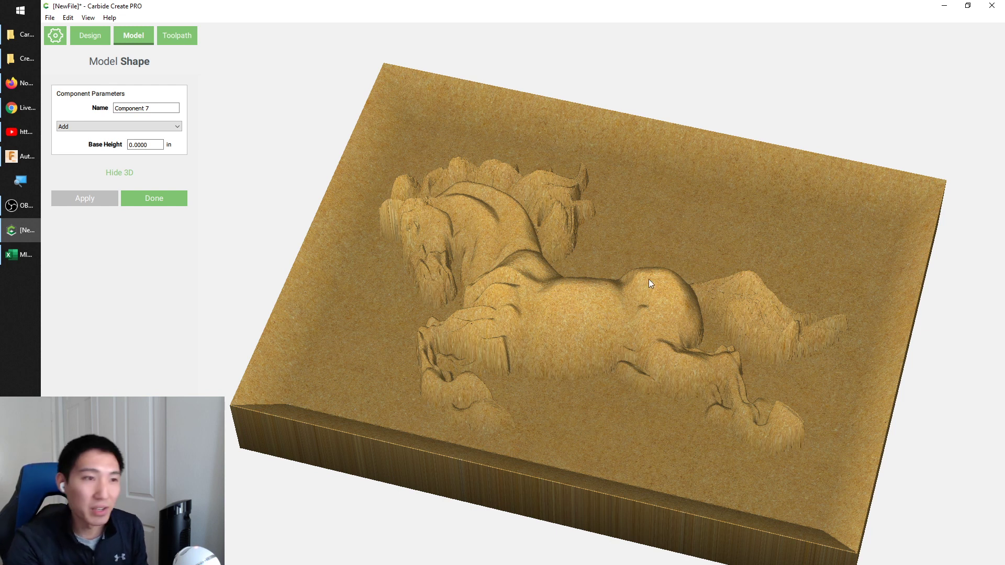
left_click(151, 197)
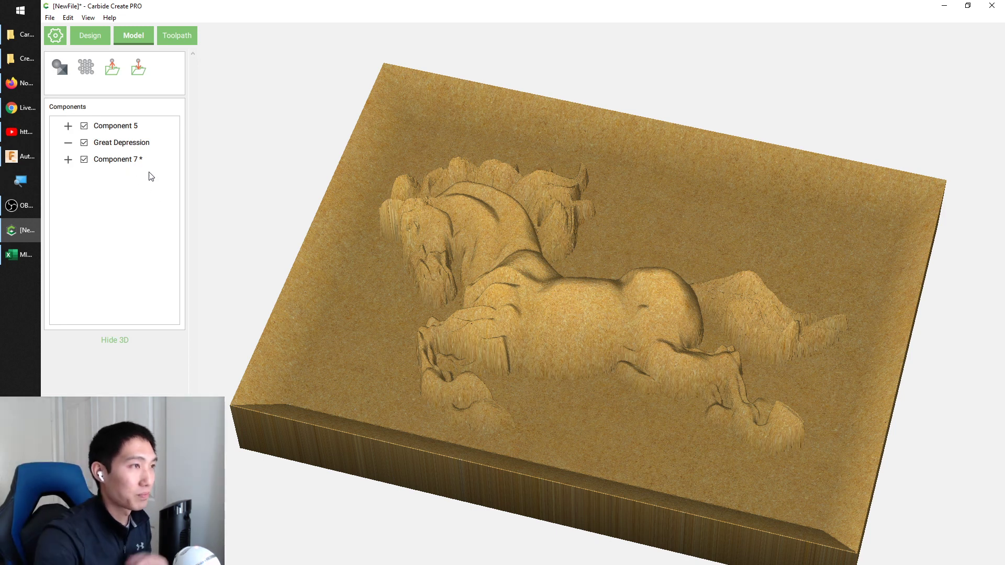
- Delete the horse component from the model
left_click(116, 340)
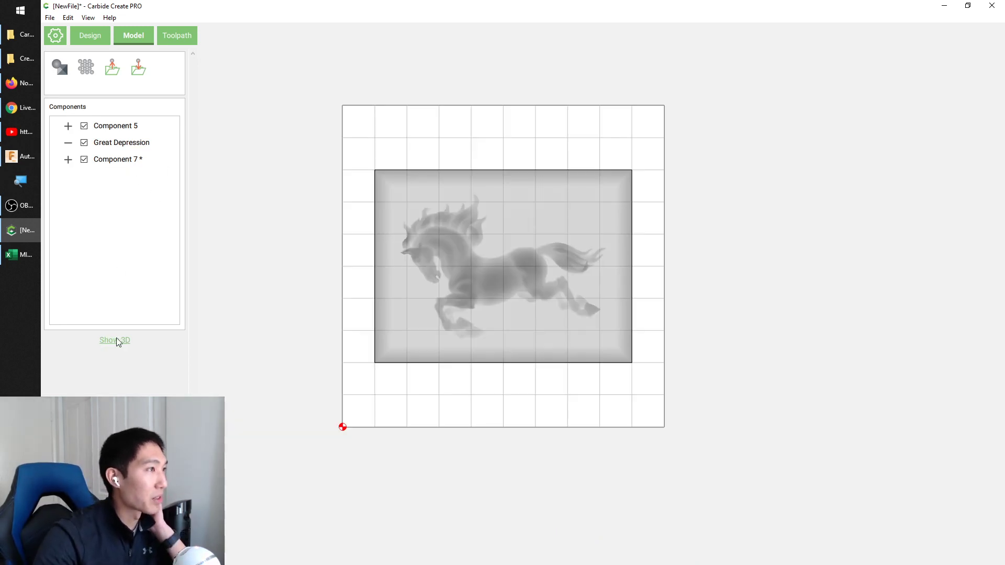
right_click(141, 160)
left_click(162, 189)
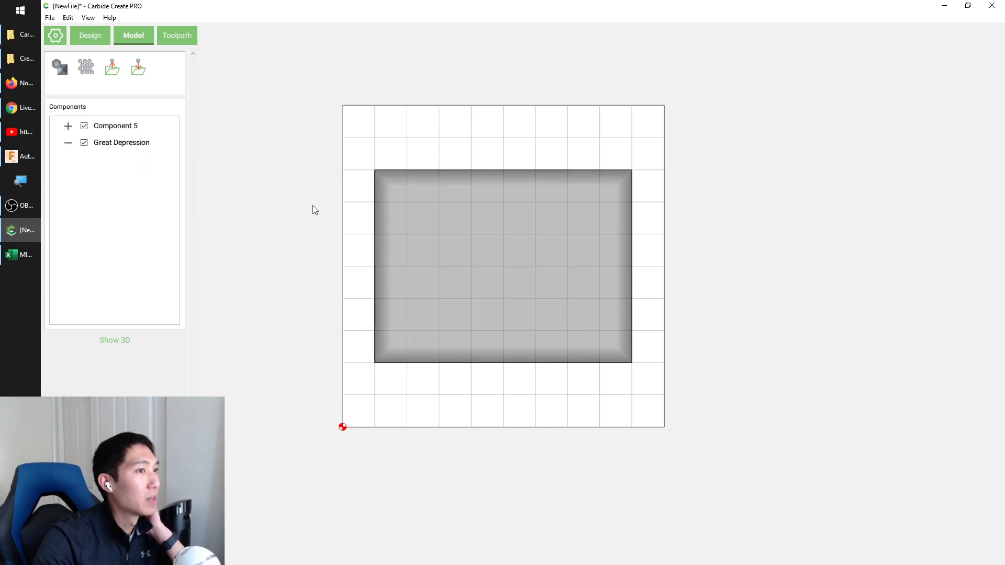
- Add a flat component 1 in high from the rectangle in Add mode
left_click(59, 68)
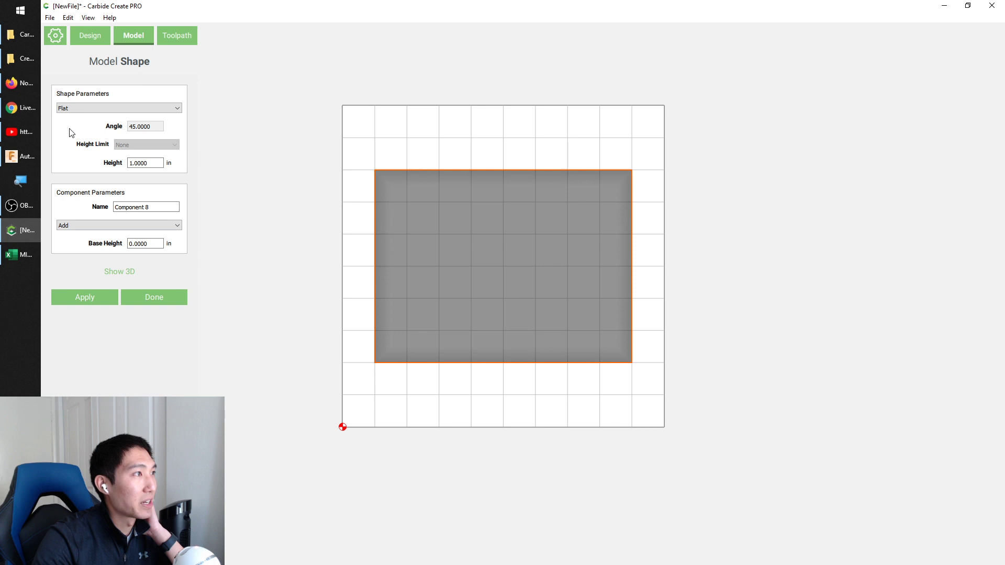
left_click(94, 108)
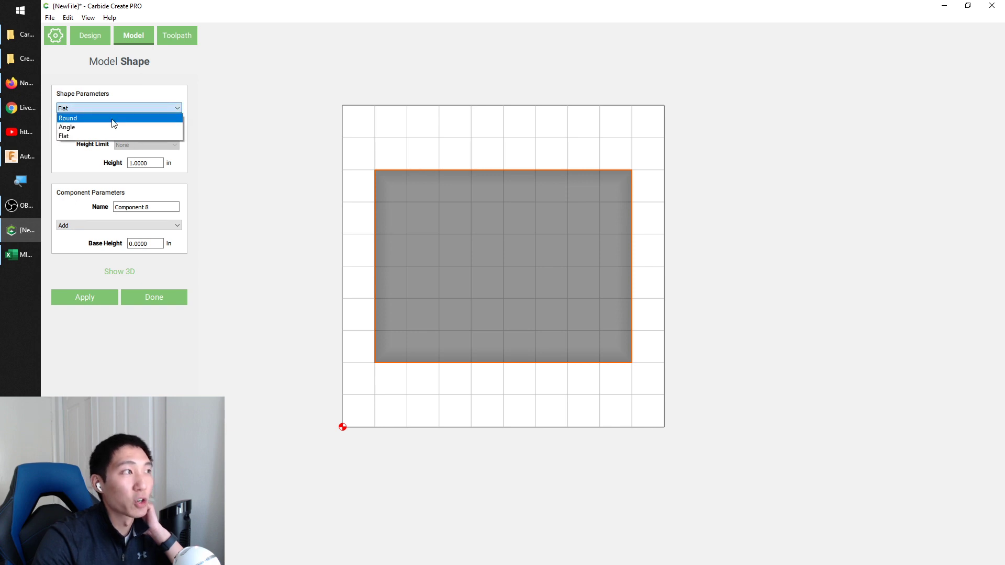
left_click(220, 183)
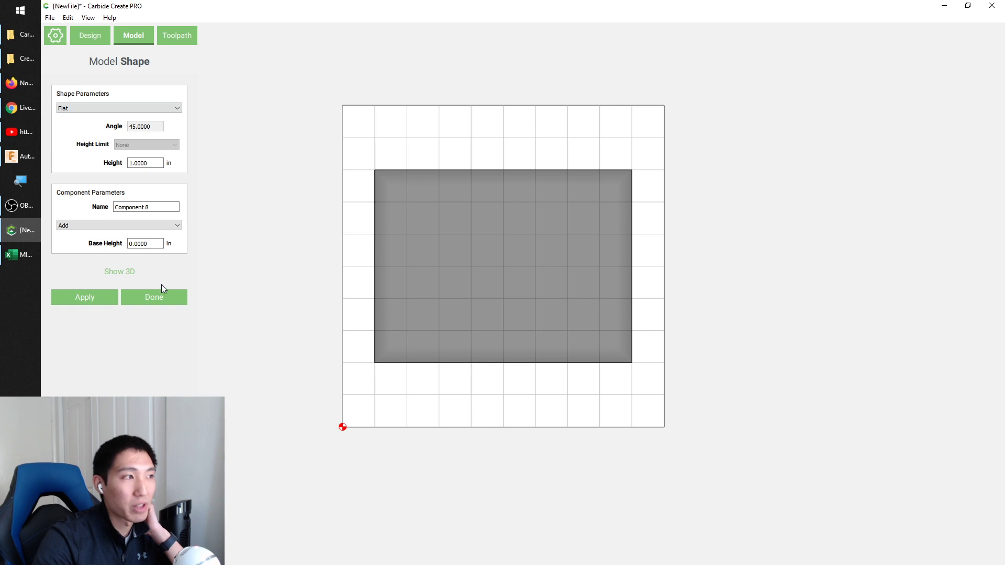
left_click(152, 299)
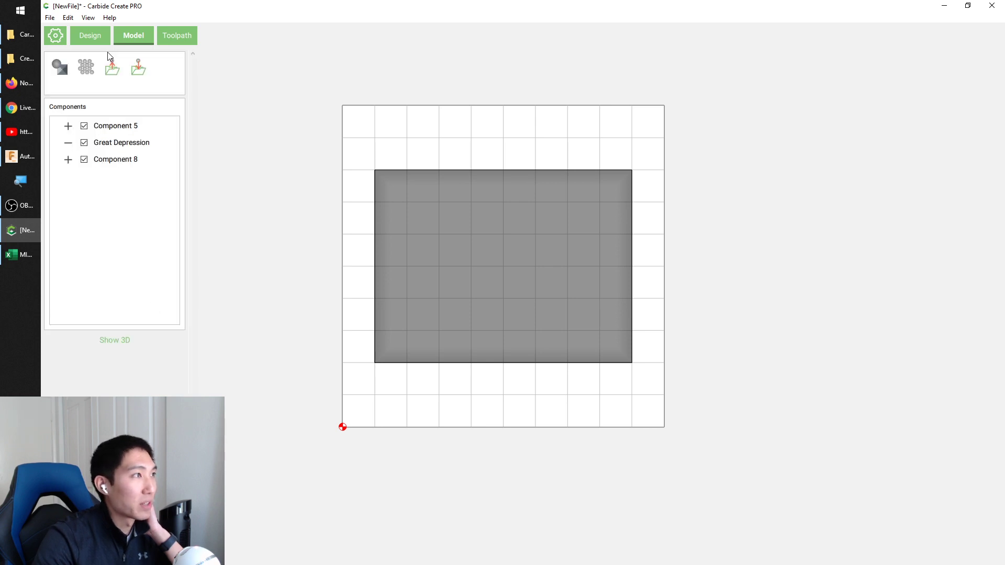
- Import Horse.bmp from the Create Pro References folder on the Desktop as a height-map component
left_click(112, 70)
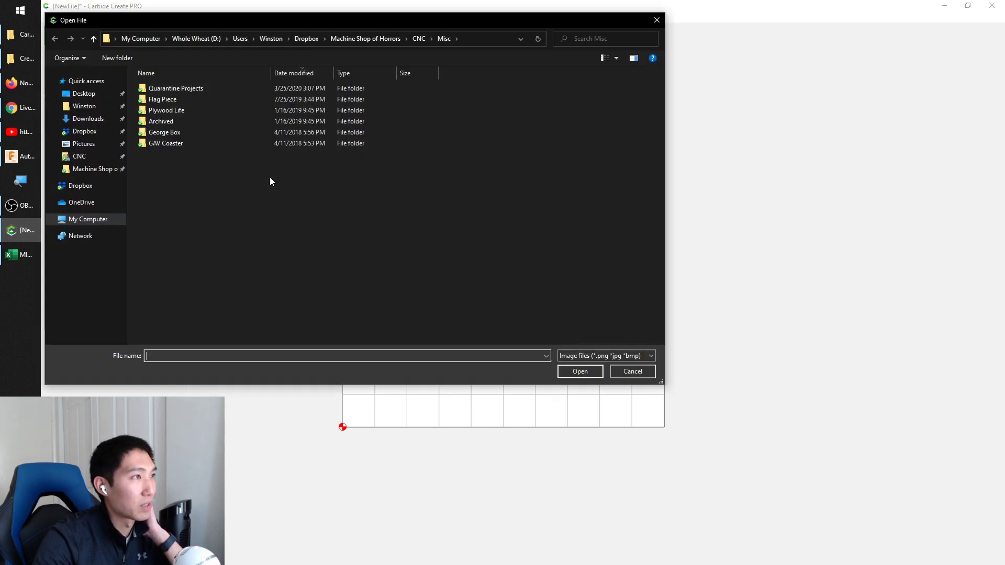
left_click(85, 94)
left_click(204, 88)
double_click(195, 121)
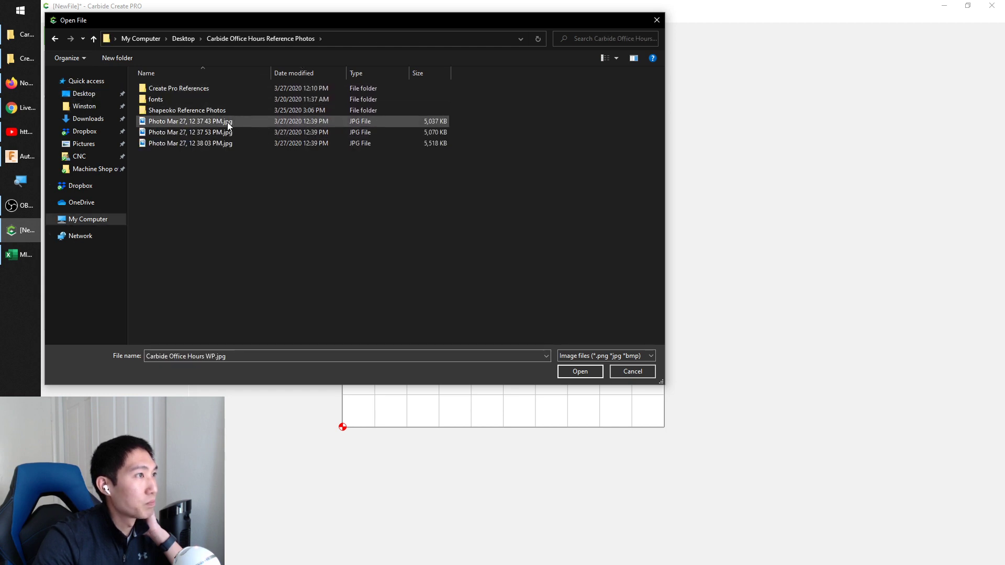
double_click(187, 88)
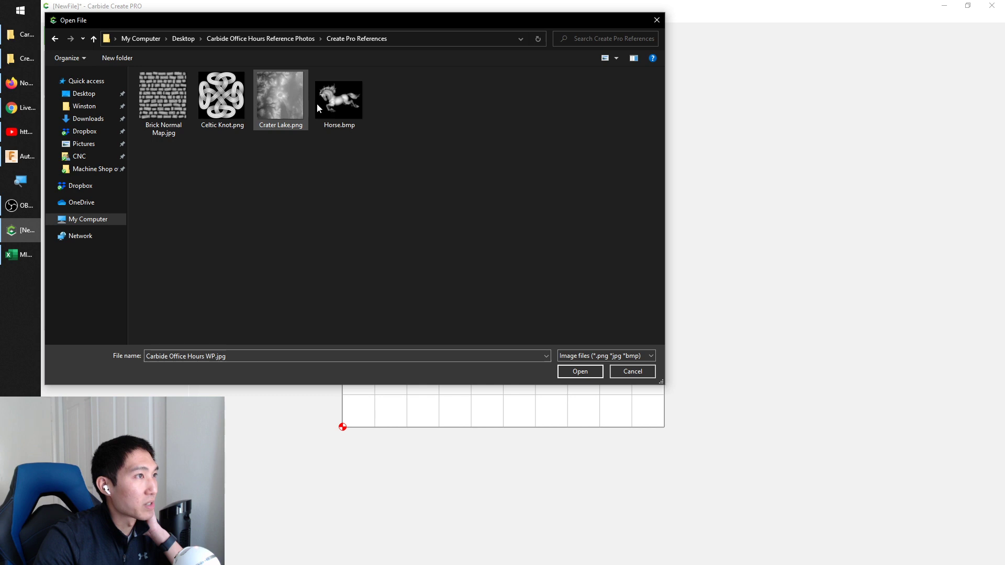
left_click(330, 102)
left_click(569, 372)
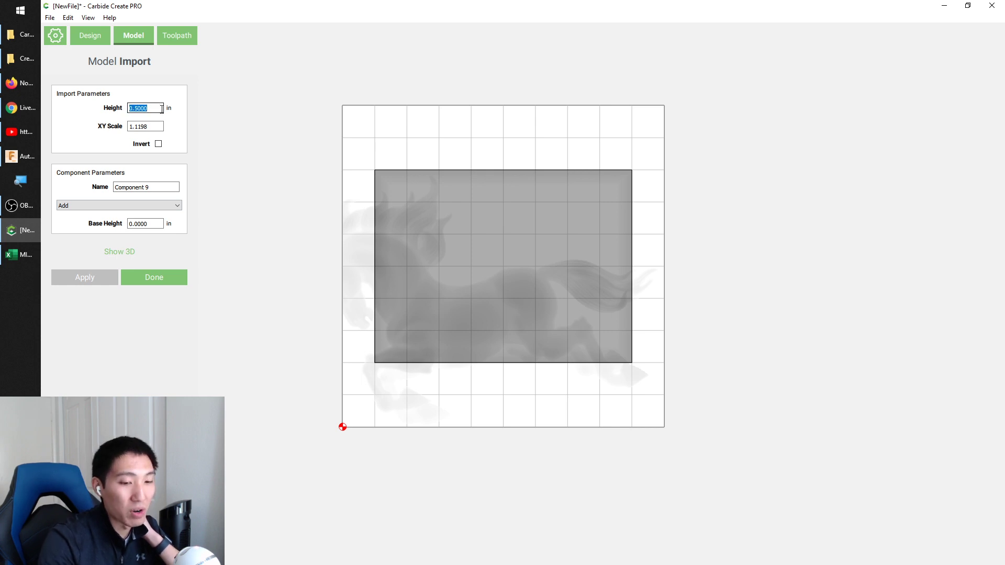
- Set the imported horse's height to 0.125 in and its XY scale to 0.5, and apply the changes
type(".125")
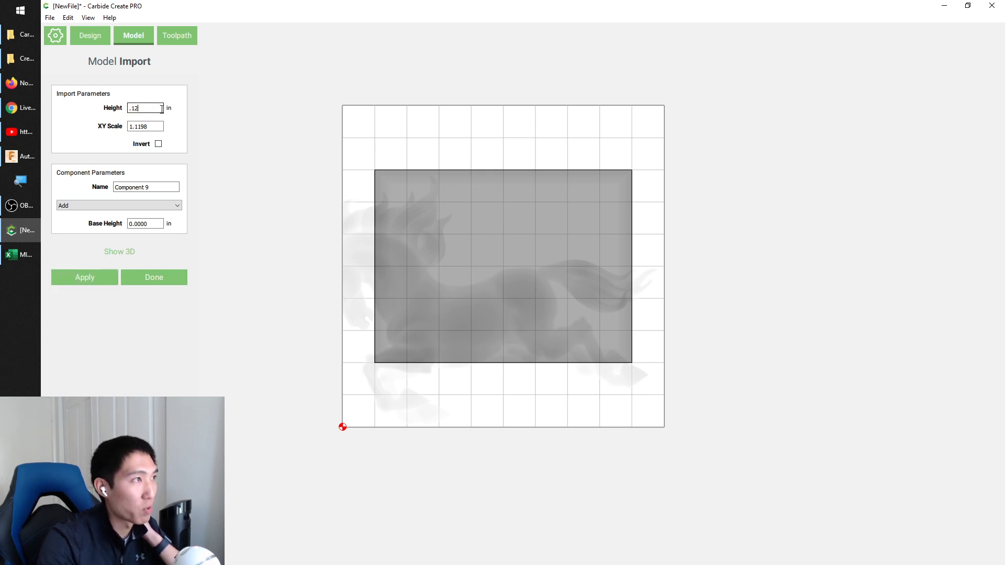
double_click(155, 129)
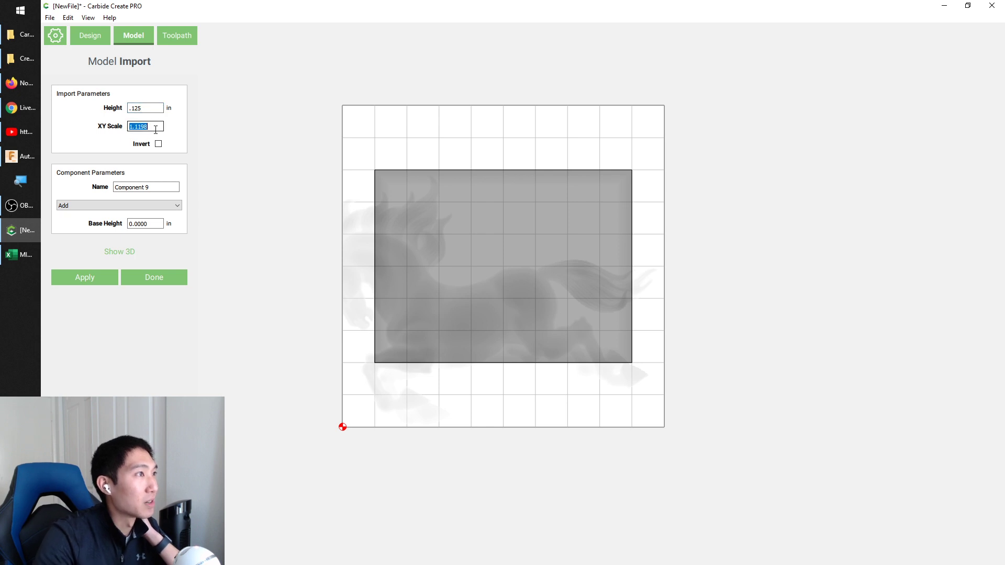
type(".5")
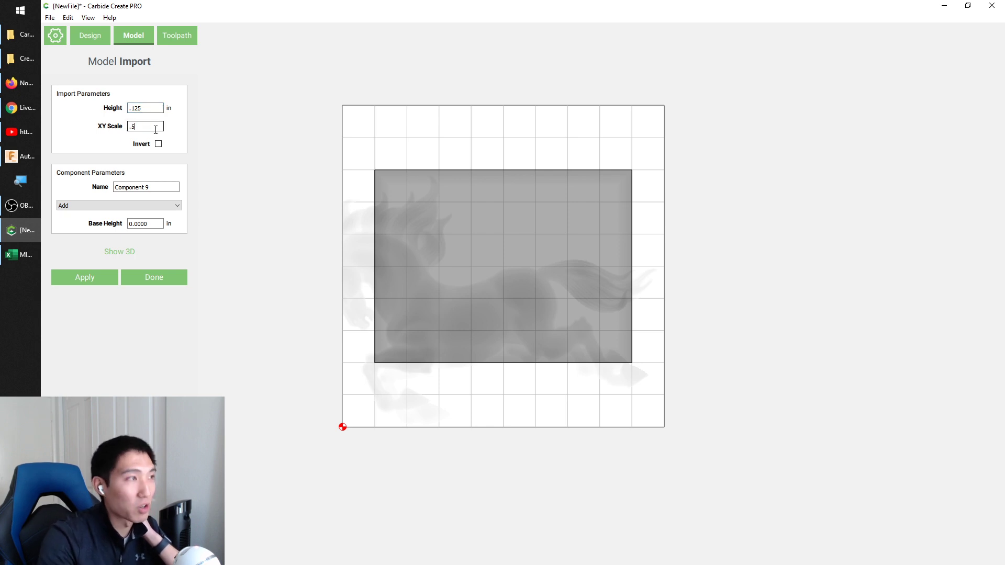
left_click(85, 278)
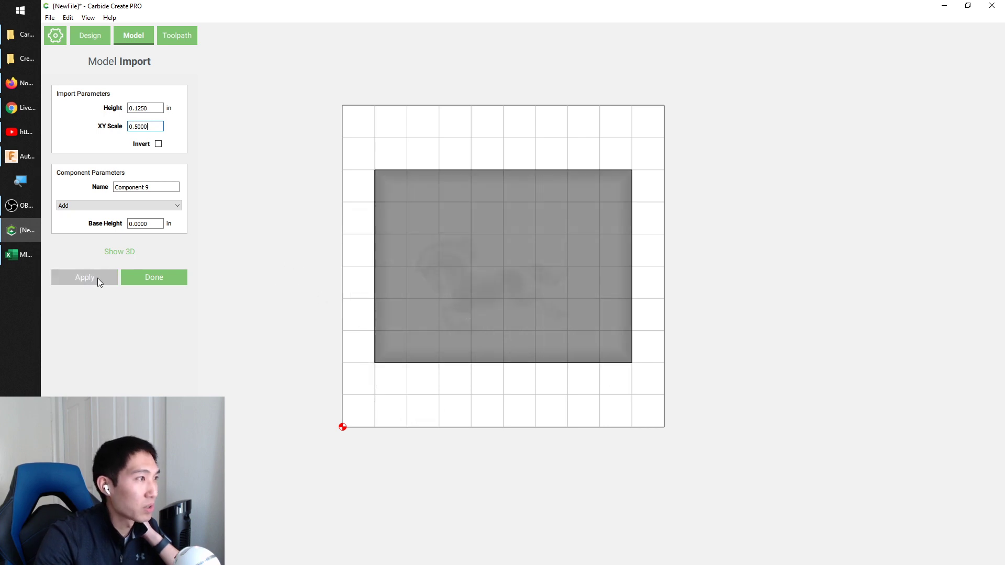
- Inspect the horse relief inside the recess in 3D from several angles
left_click(121, 252)
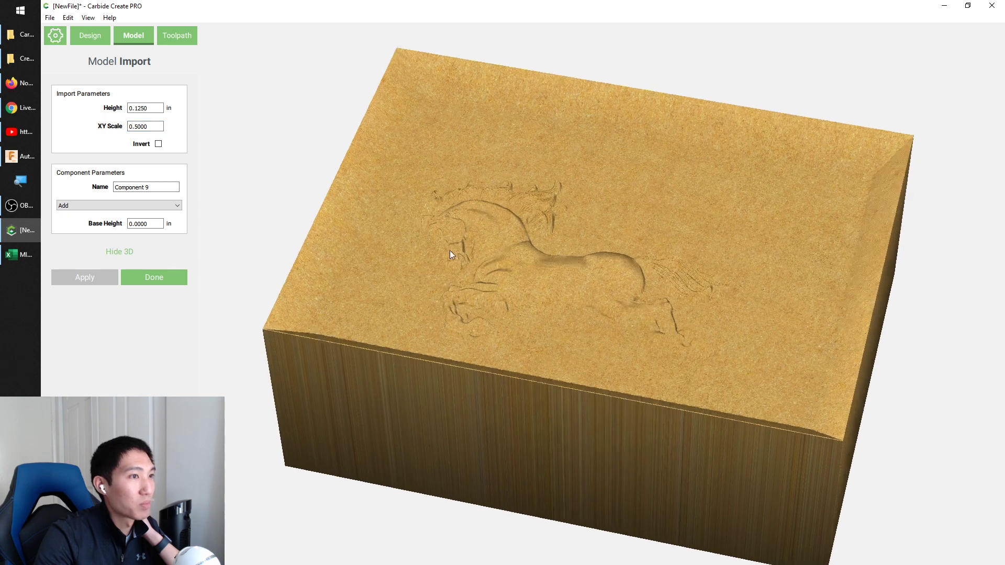
left_click_drag(416, 99, 473, 205)
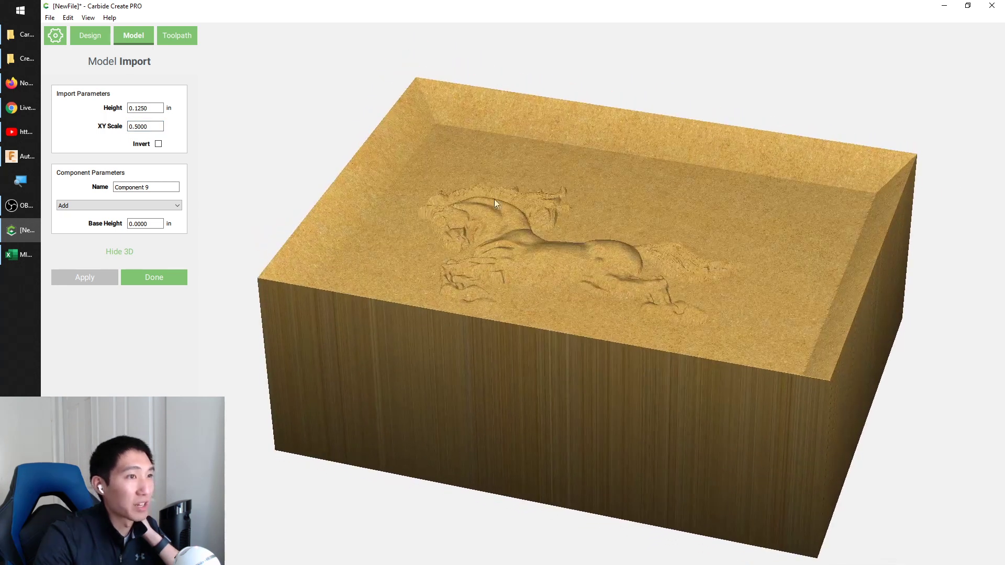
left_click_drag(533, 200, 478, 79)
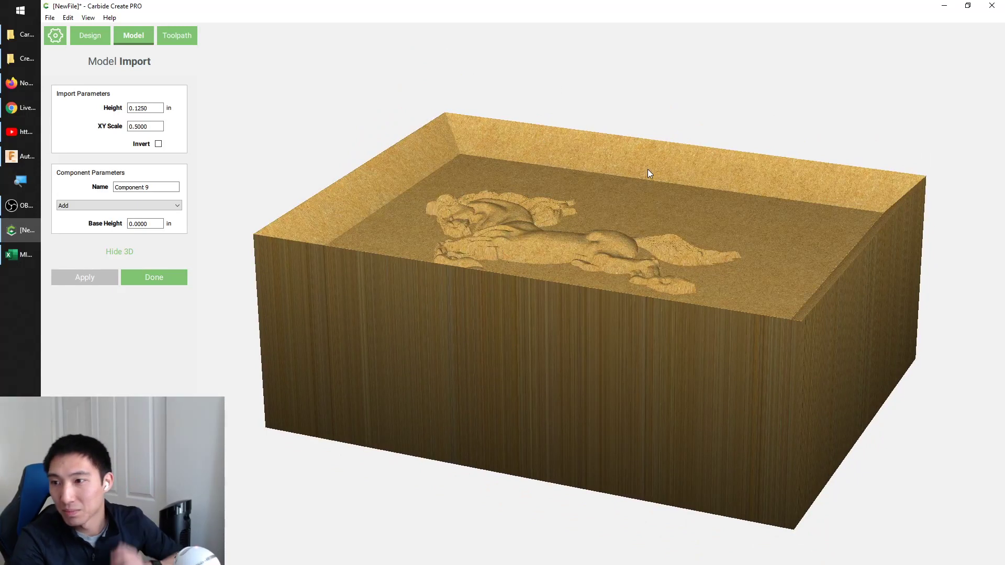
left_click_drag(515, 185, 529, 281)
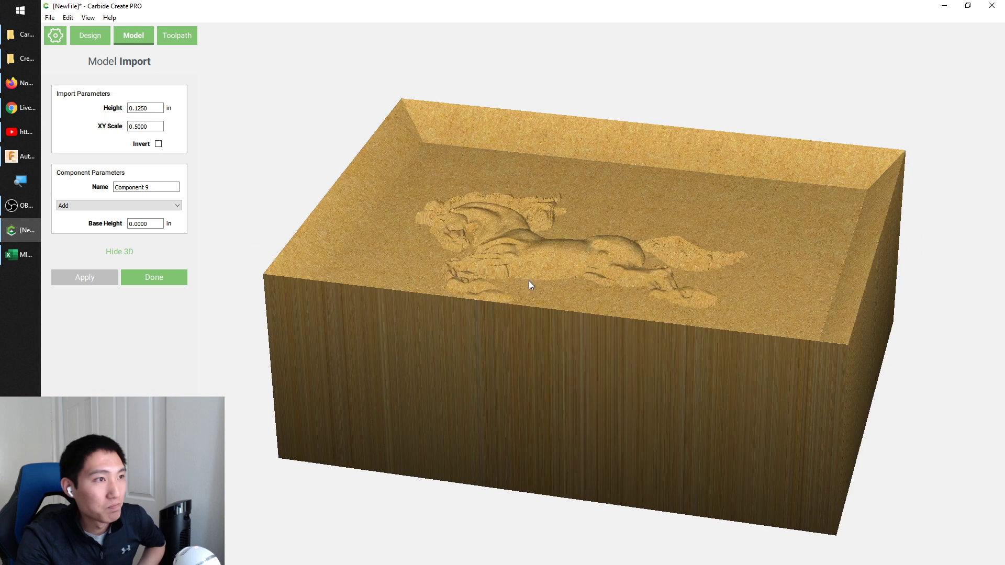
scroll(315, 202, "down", 5)
scroll(216, 134, "up", 3)
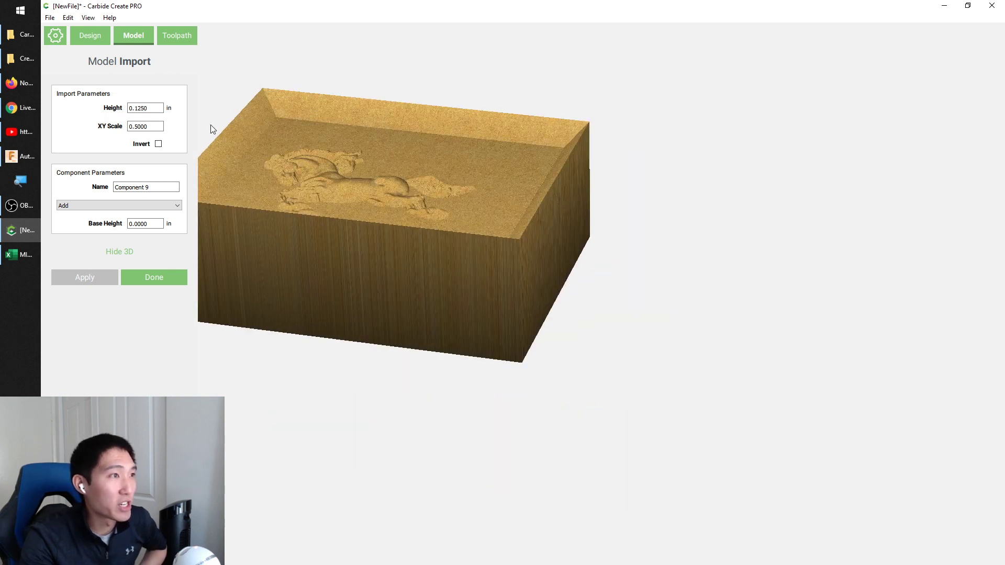
scroll(592, 332, "up", 3)
scroll(324, 159, "down", 5)
- Select the rectangle as the toolpath boundary and finish the horse import
left_click(177, 37)
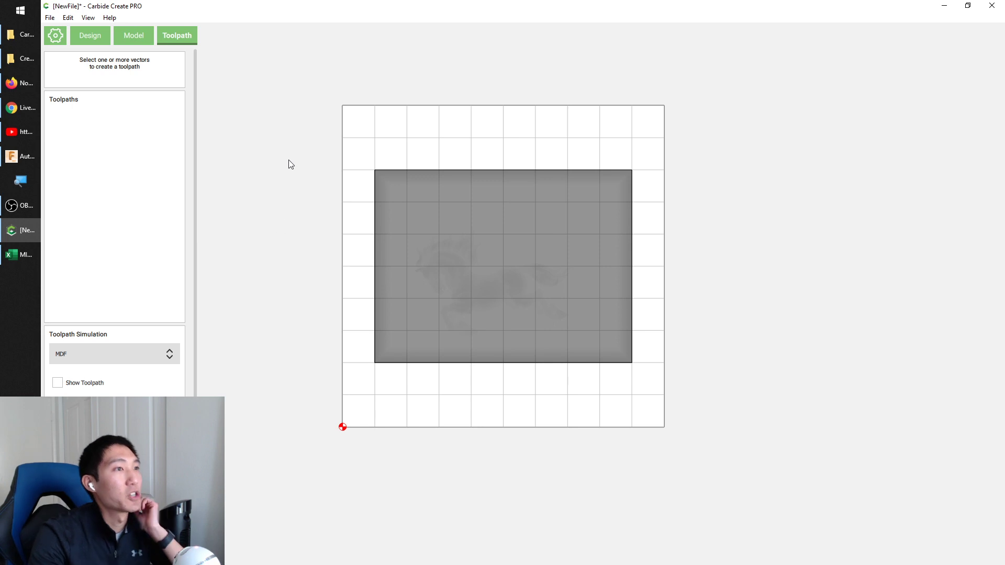
left_click(428, 169)
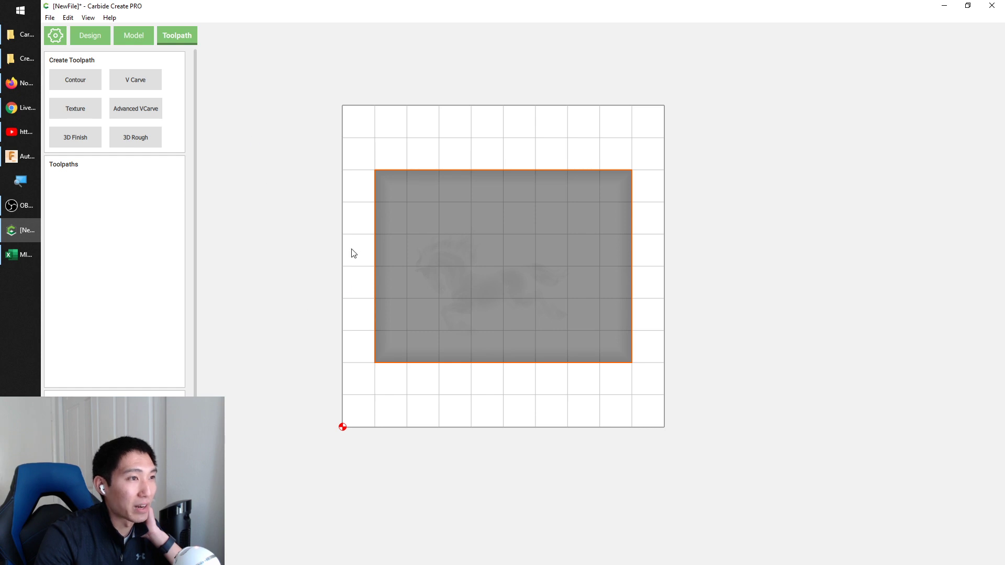
left_click(124, 36)
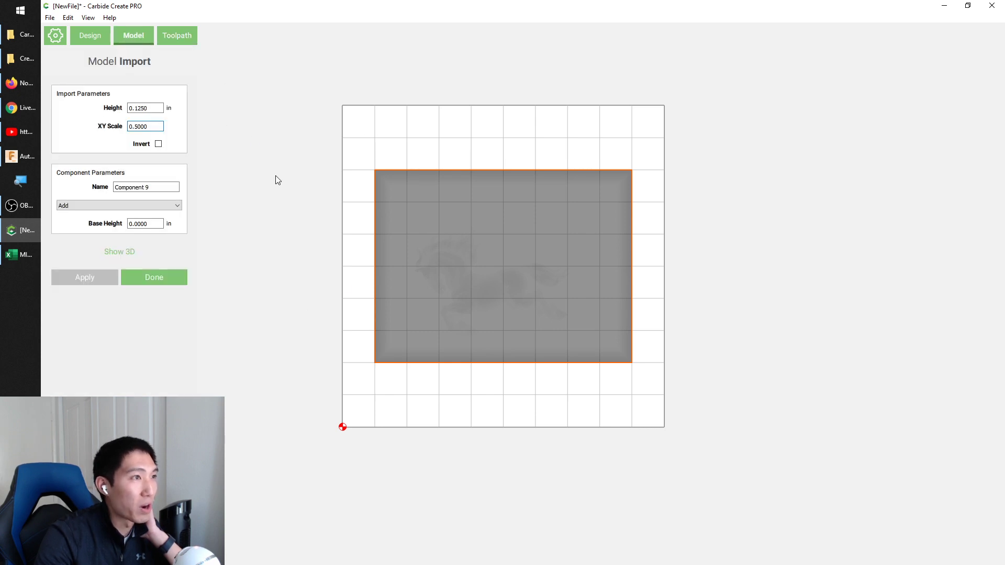
left_click(157, 278)
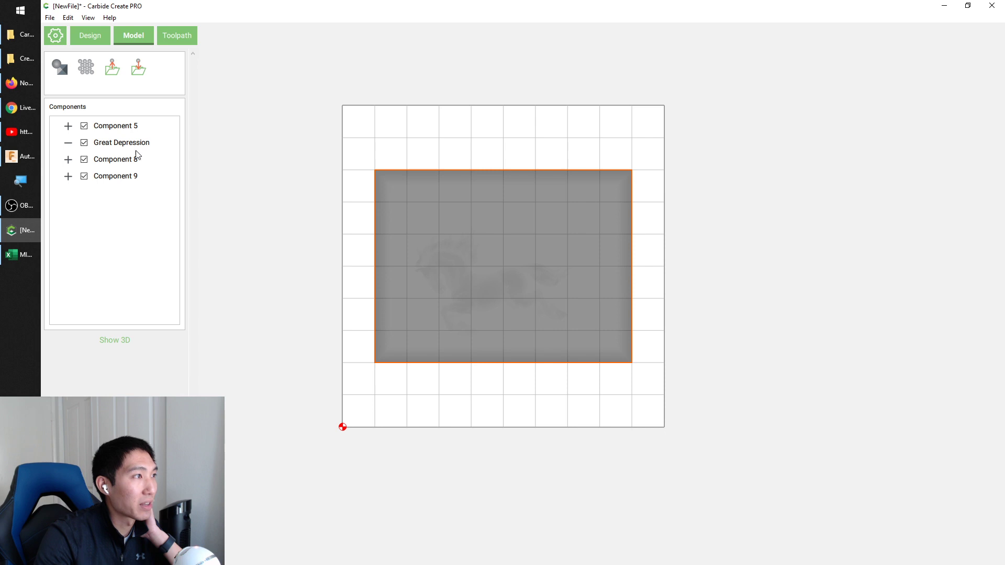
- Select the new horse component and check the overall height of the block in 3D
left_click(123, 178)
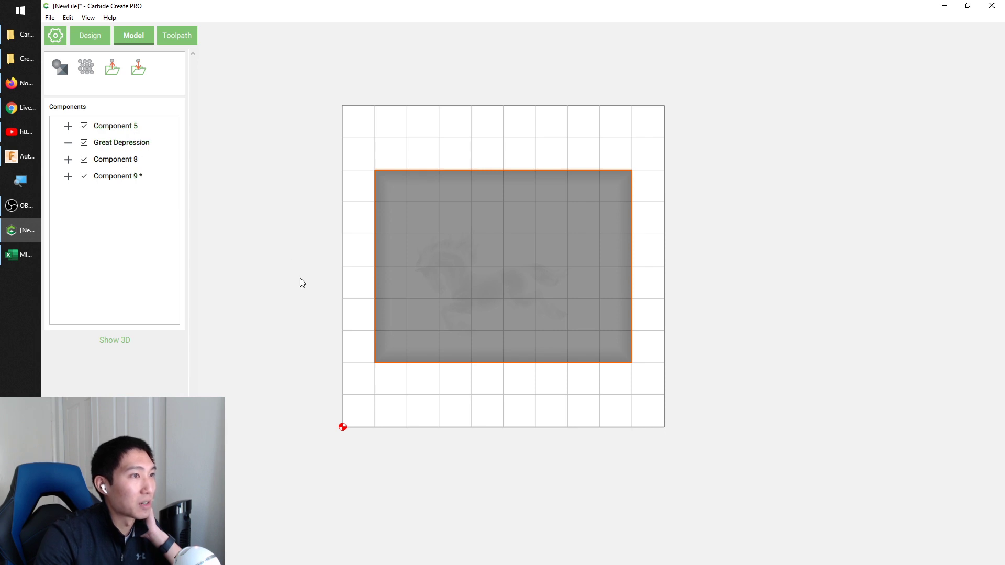
left_click(124, 338)
left_click_drag(314, 293, 328, 244)
scroll(328, 244, "down", 5)
scroll(790, 456, "up", 1)
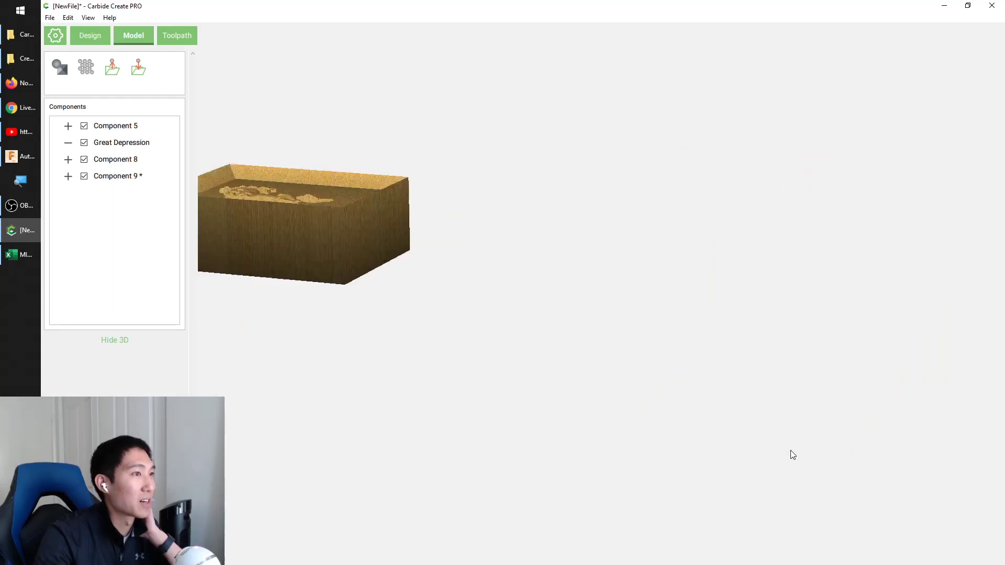
scroll(784, 445, "down", 1)
- Set the stock thickness to 1 in in the job setup and accept it
left_click(58, 36)
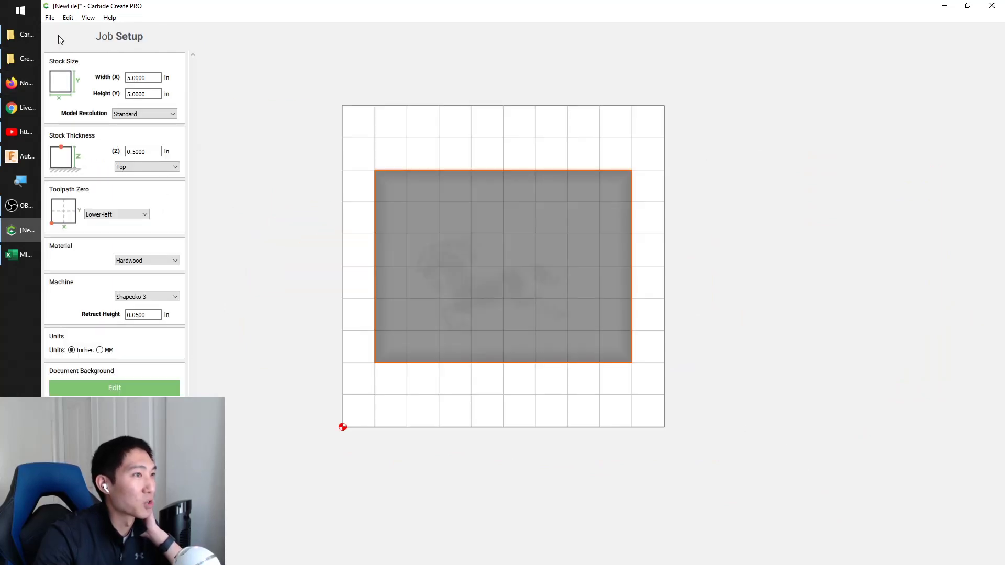
left_click_drag(131, 151, 120, 152)
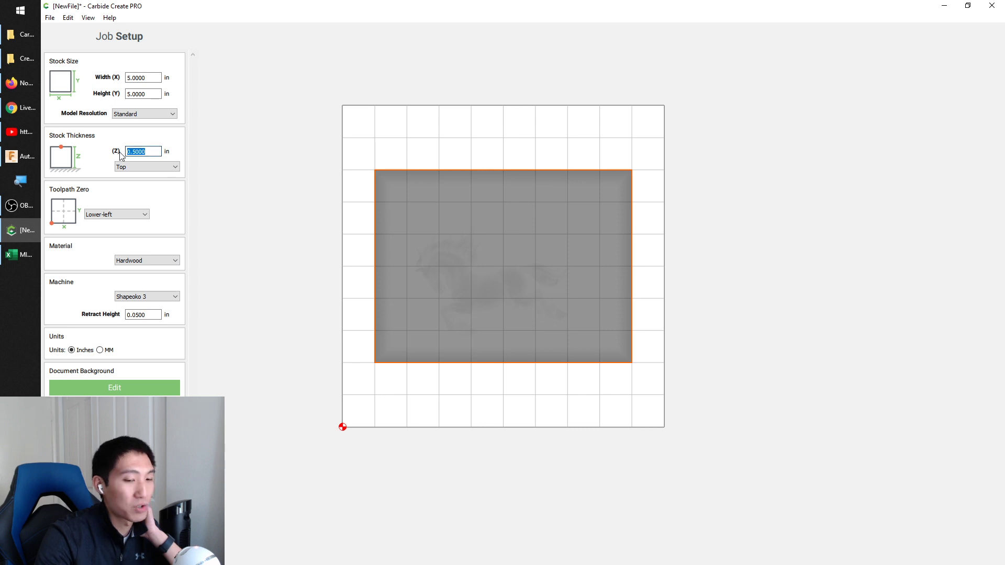
type("1")
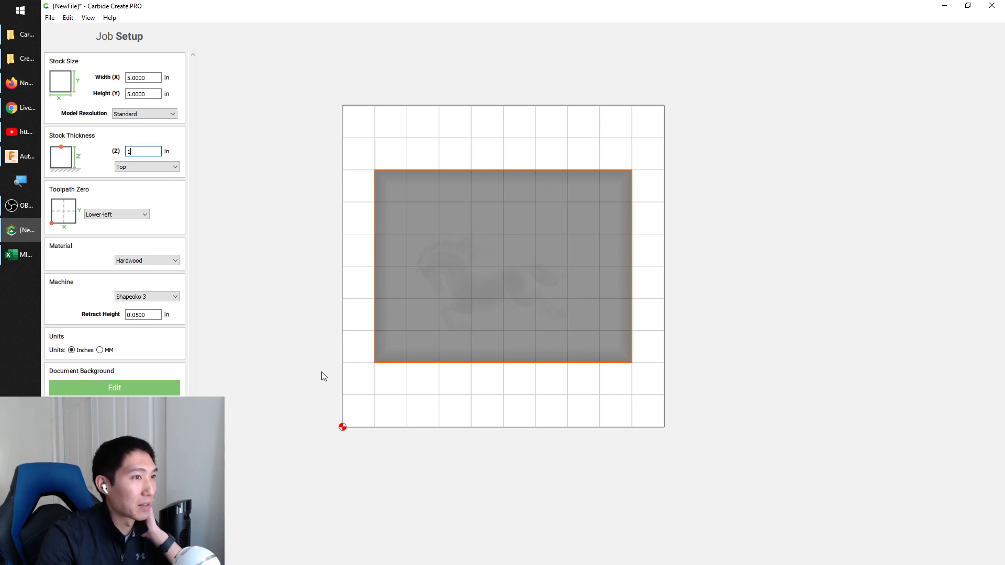
left_click(151, 407)
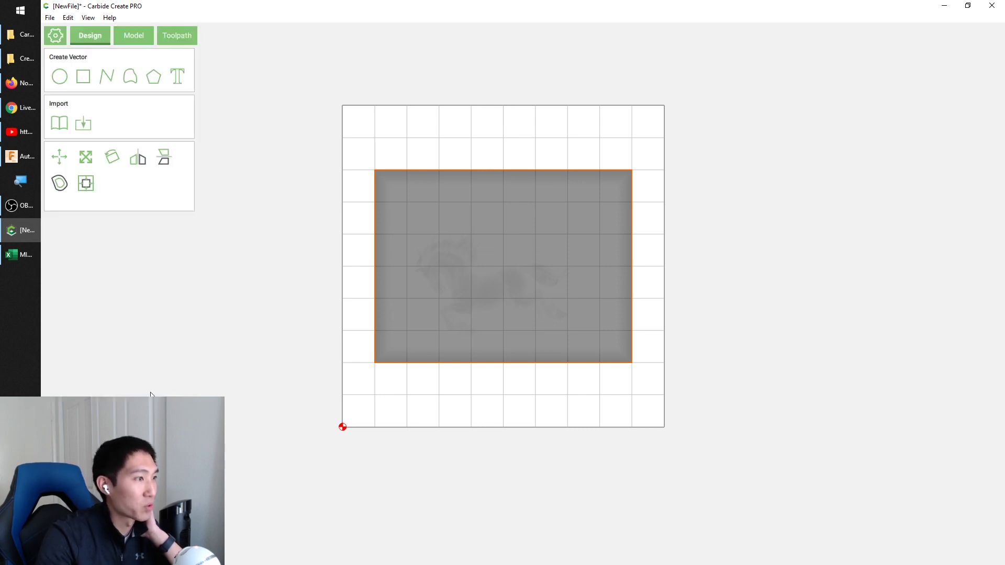
- Start a 3D roughing toolpath for the rectangle and browse the end mills for the Shapeoko machine and Hardwood material
left_click(176, 33)
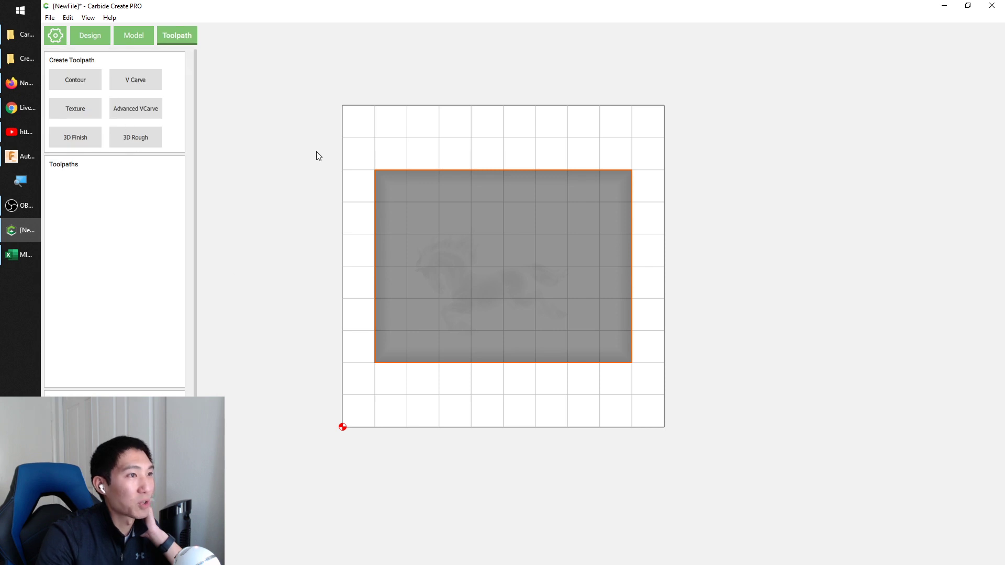
left_click(136, 139)
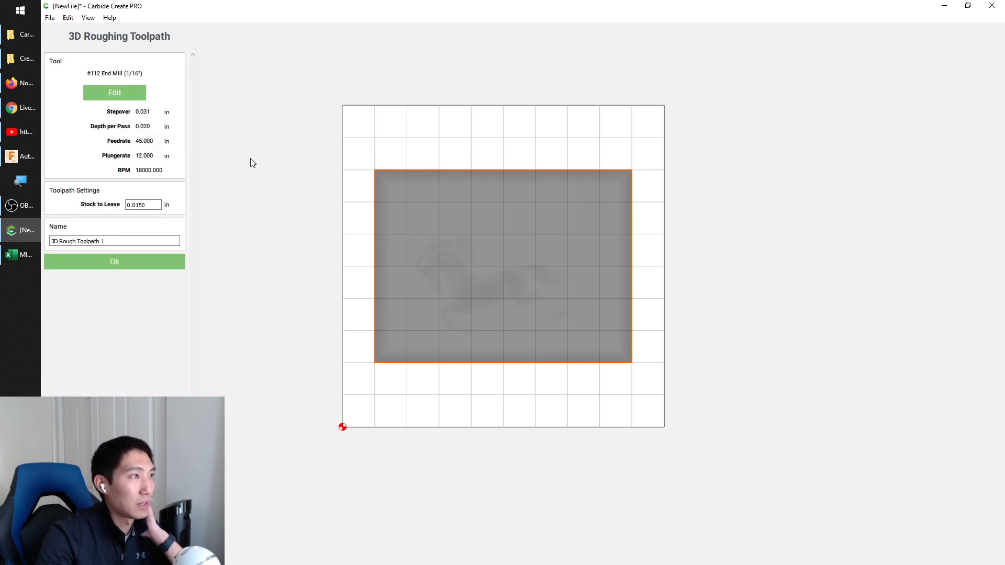
left_click(107, 96)
left_click(131, 69)
left_click(331, 136)
left_click(324, 151)
left_click(401, 136)
left_click(403, 164)
double_click(362, 161)
double_click(327, 171)
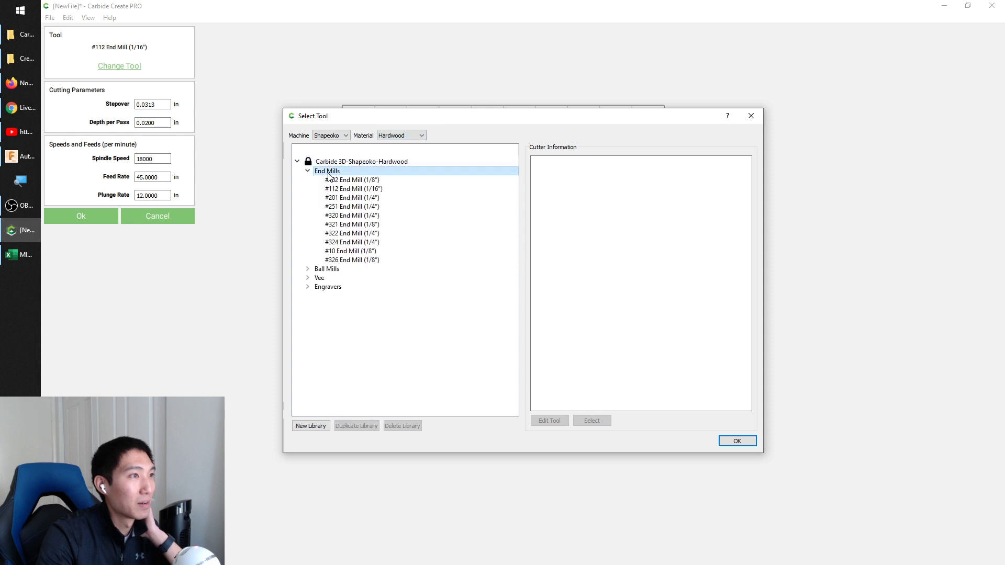
- Assign the #102 End Mill (1/8") to the roughing operation and create the toolpath
left_click(331, 180)
left_click(605, 423)
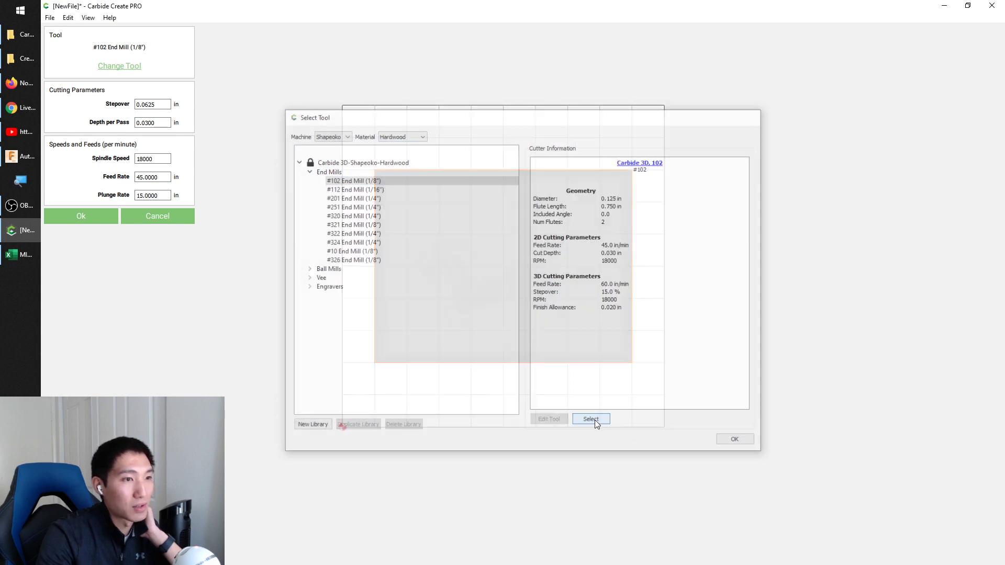
left_click(80, 222)
left_click(72, 258)
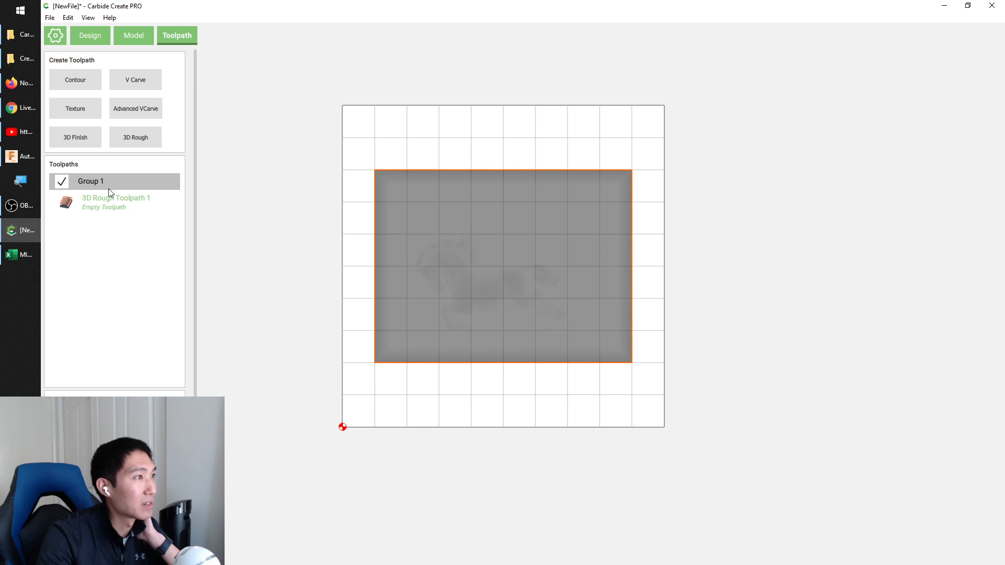
- Delete the horse component, disable the 1 in flat component, and view the remaining model in 3D
left_click(147, 38)
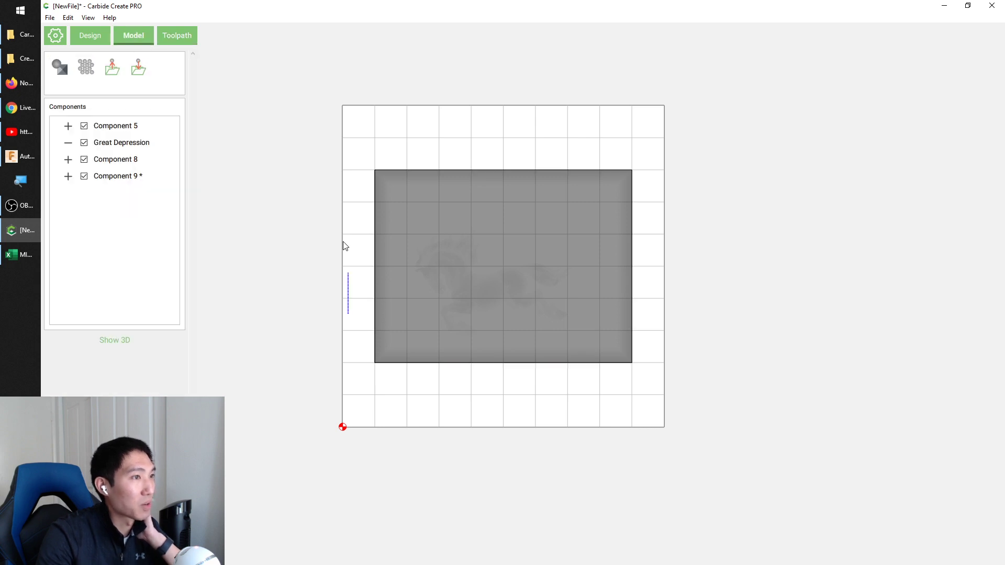
right_click(122, 180)
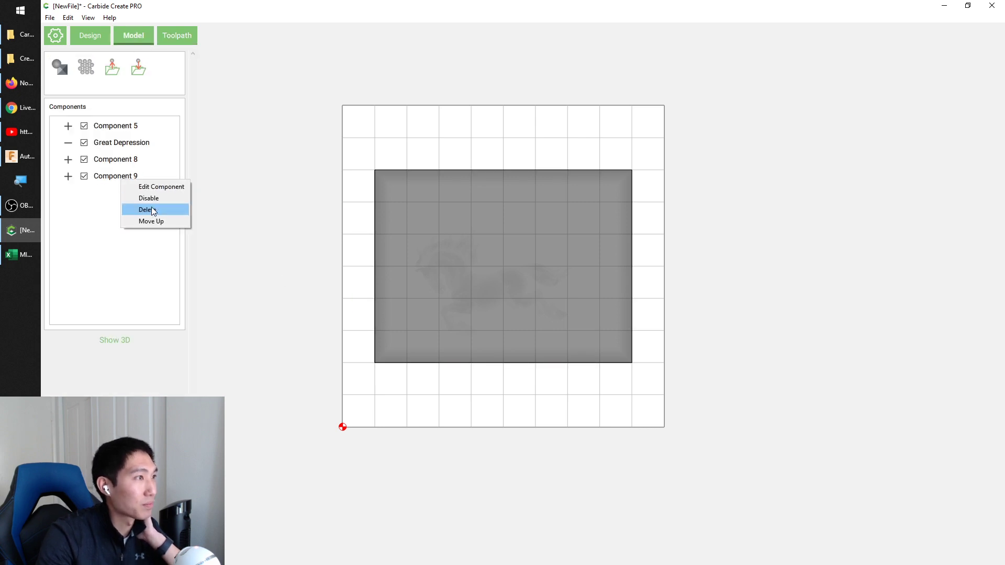
left_click(153, 211)
right_click(119, 159)
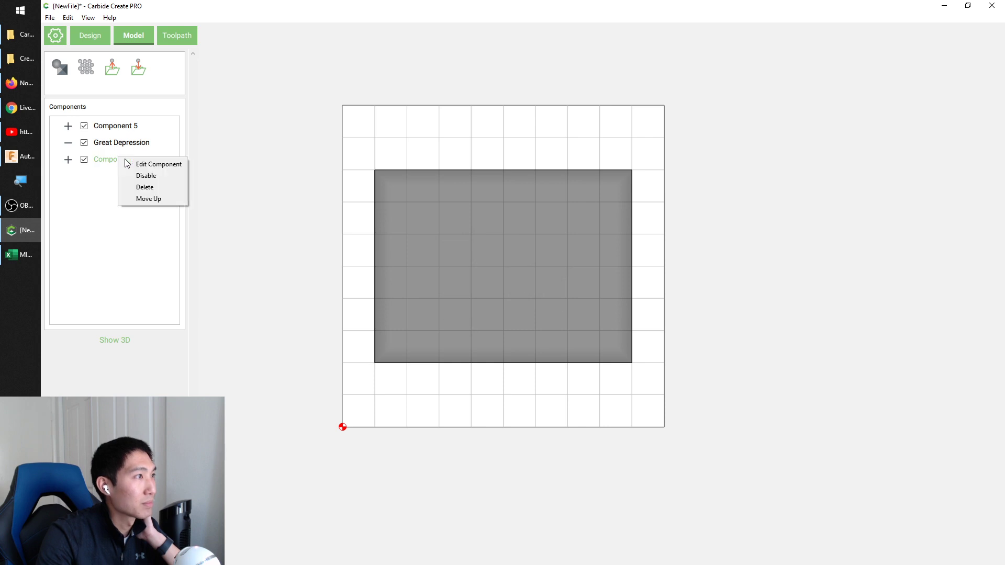
left_click(159, 178)
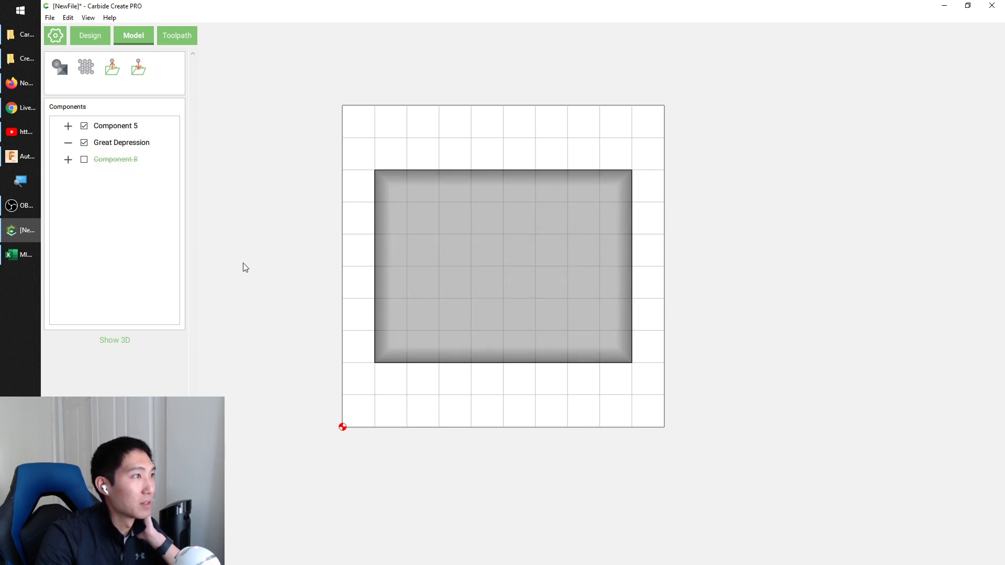
left_click(114, 340)
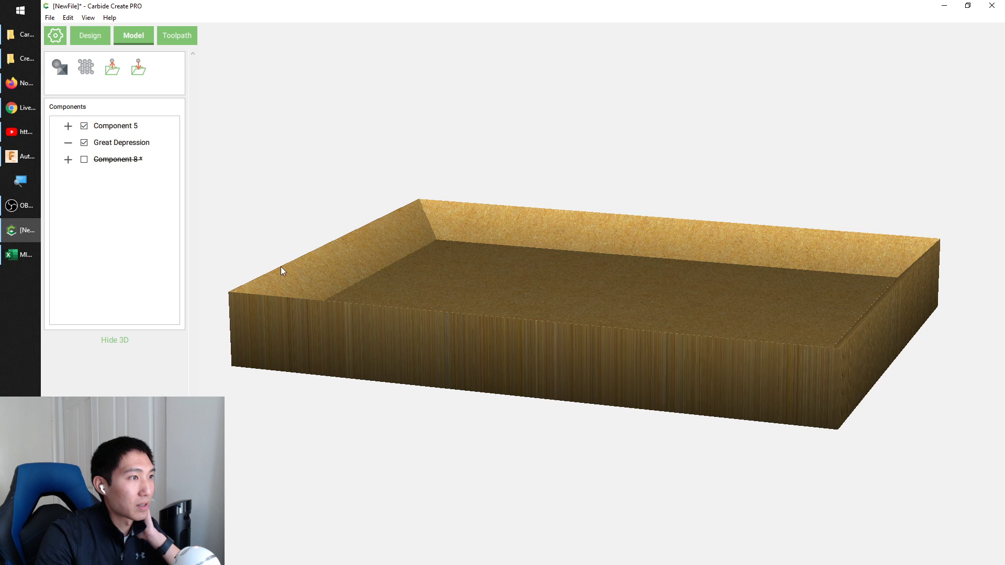
- Set the stock thickness to 0.5 in in the job setup and accept it
left_click(56, 34)
double_click(154, 151)
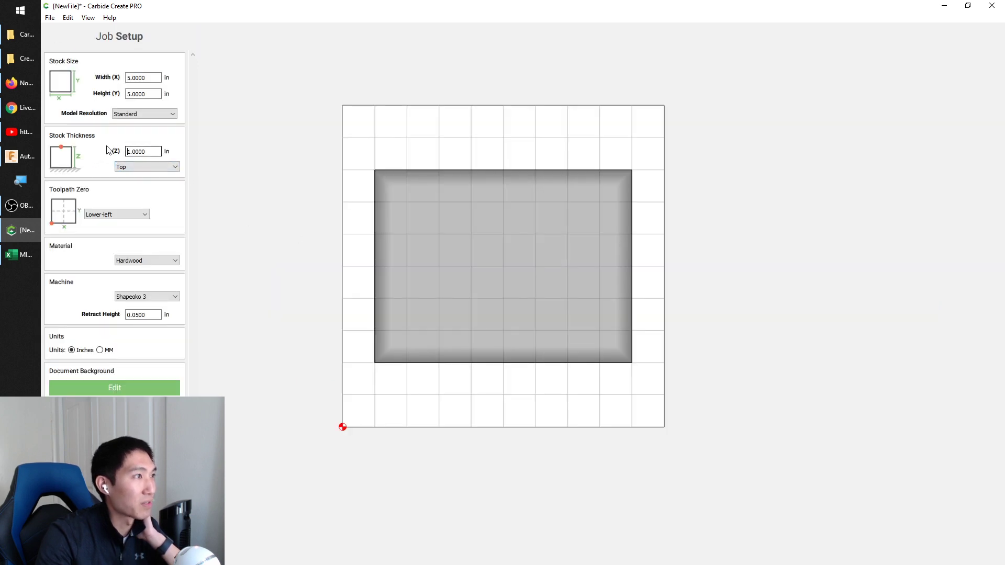
type(".5")
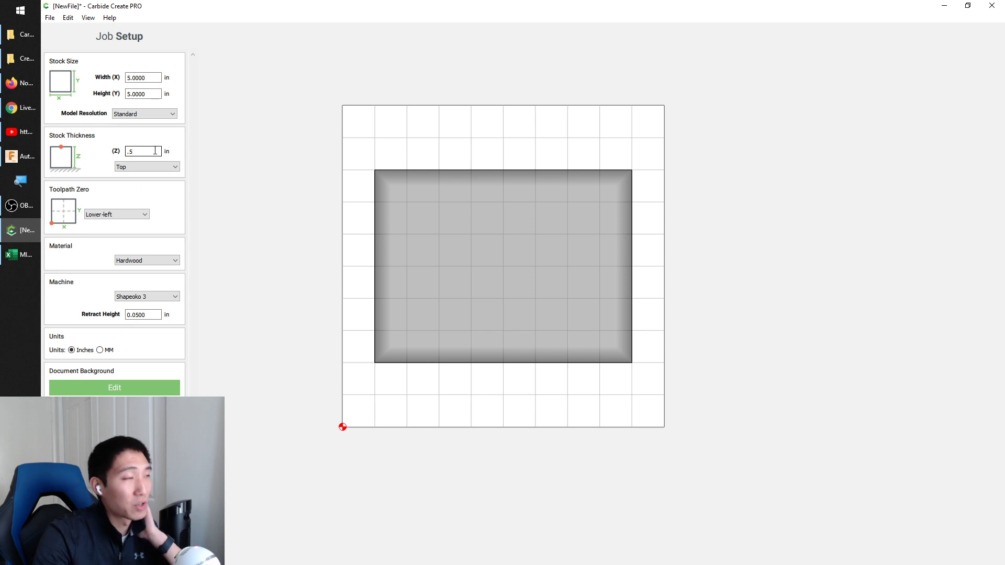
left_click(81, 552)
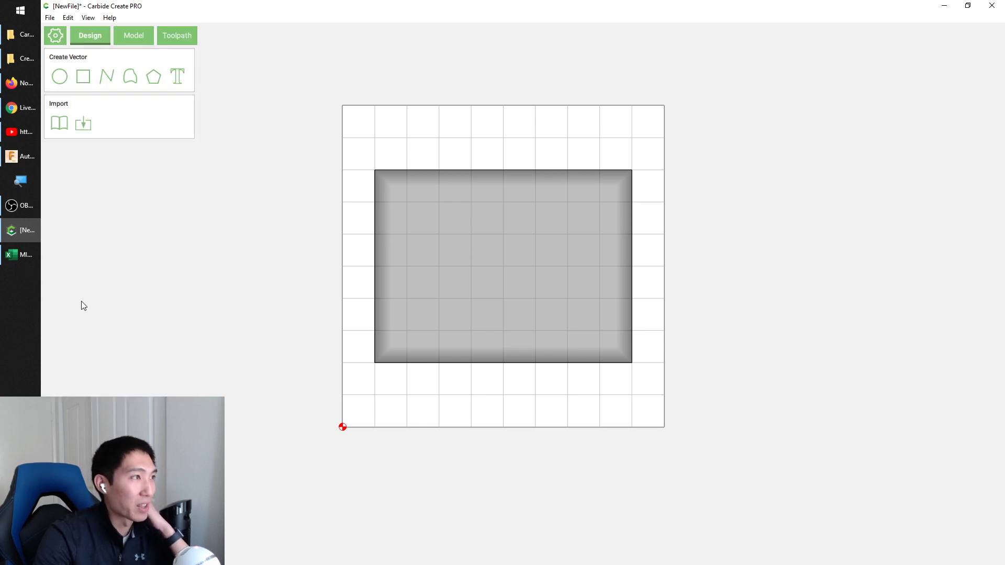
- Inspect the 3D simulation of the roughing toolpath from several angles and return to the 2D view
left_click(177, 35)
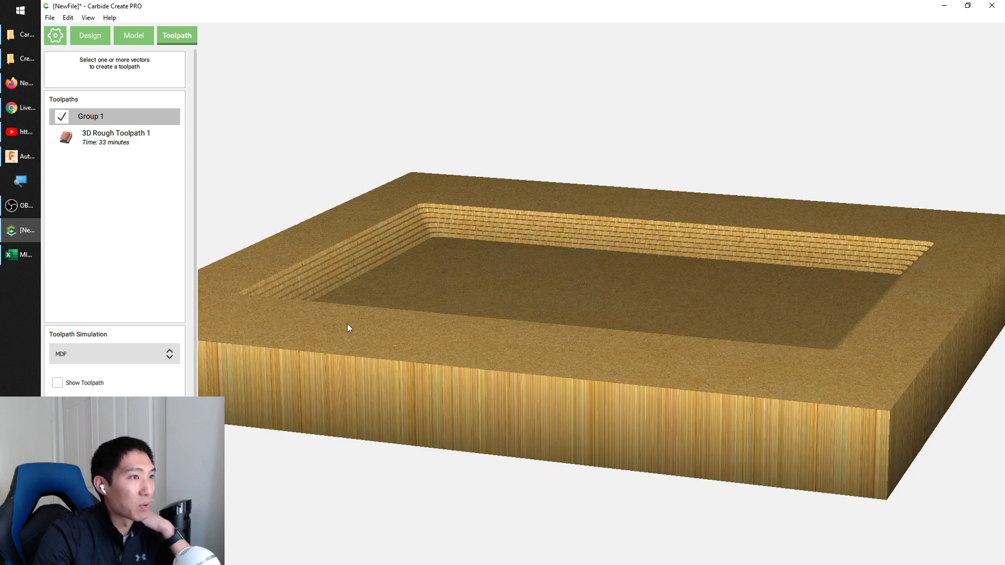
mouse_move(366, 255)
left_mouse_down()
mouse_move(420, 414)
mouse_move(378, 261)
left_mouse_up()
left_click_drag(381, 222, 354, 245)
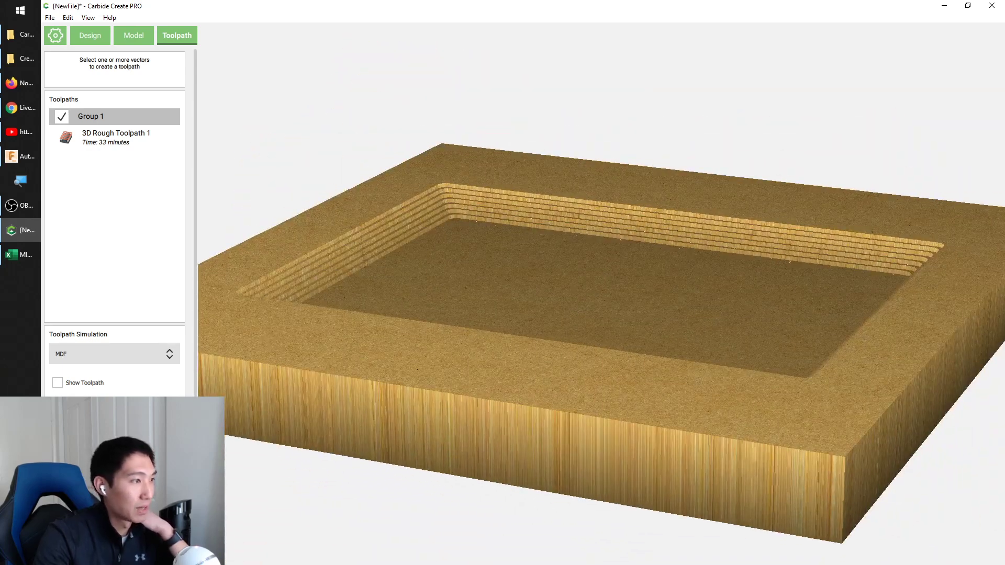
left_click(114, 411)
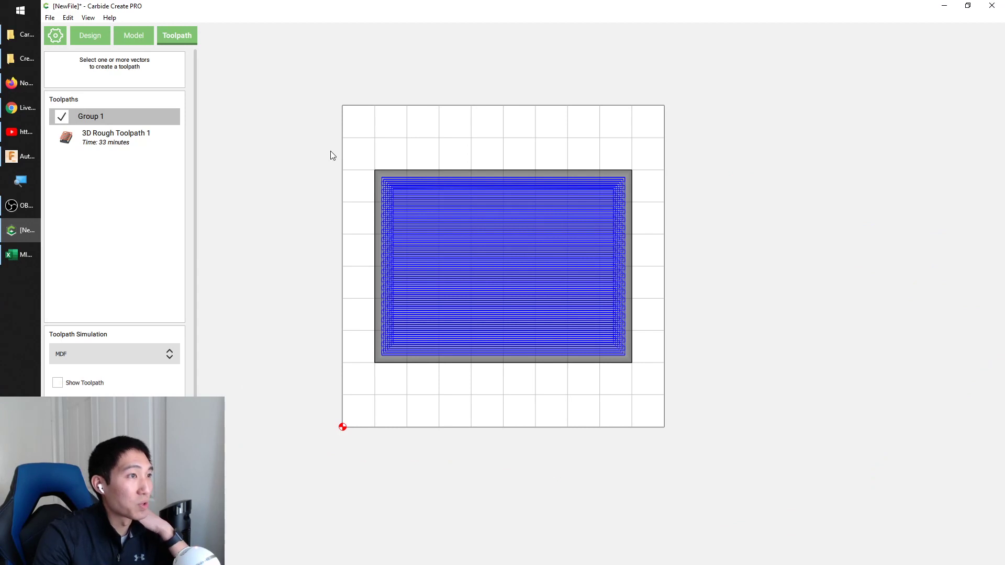
- Create a 3D finish toolpath for the rectangle using the #111 Ball Mill (1/16") from the Shapeoko Hardwood library
left_click(389, 169)
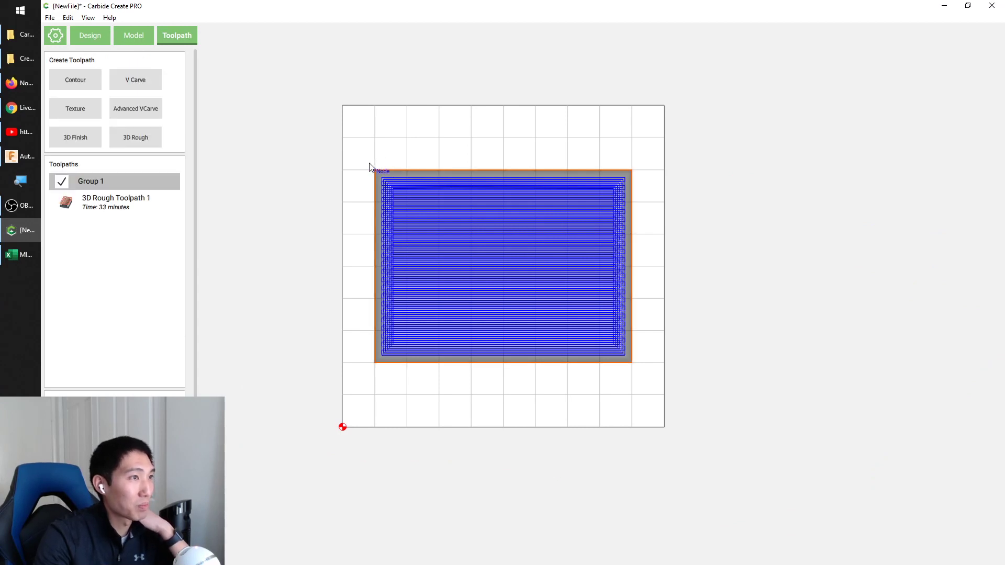
left_click(76, 137)
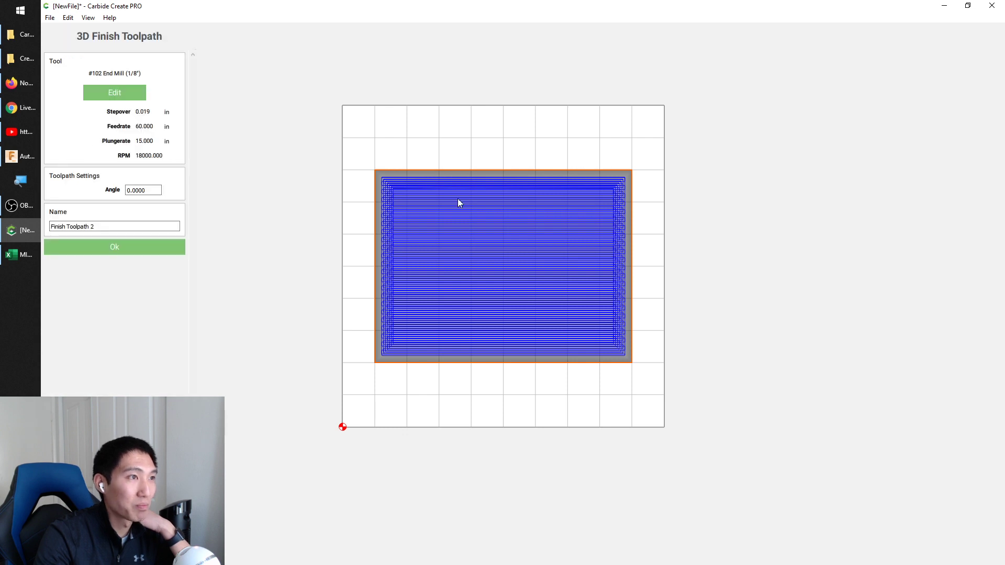
left_click(114, 92)
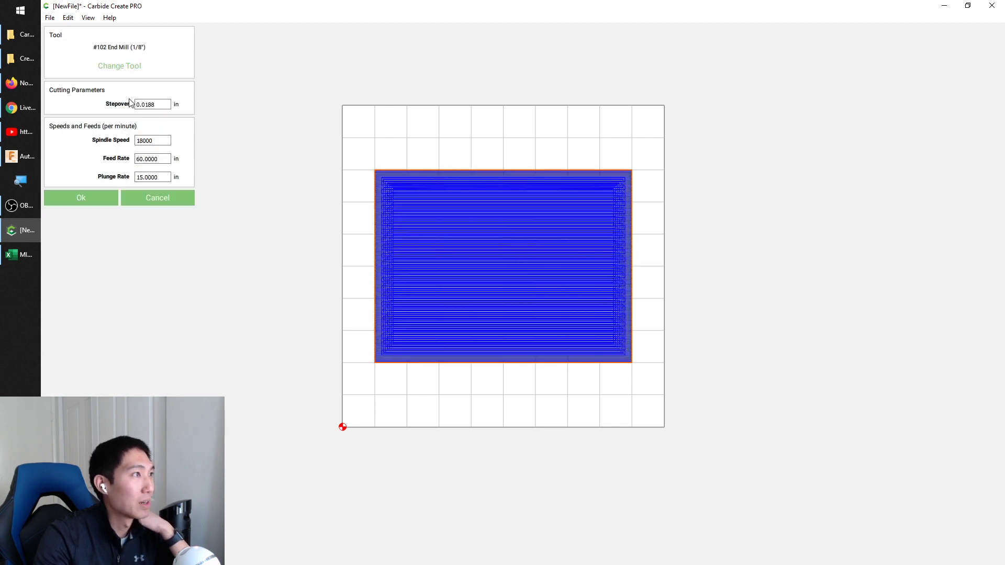
left_click(123, 67)
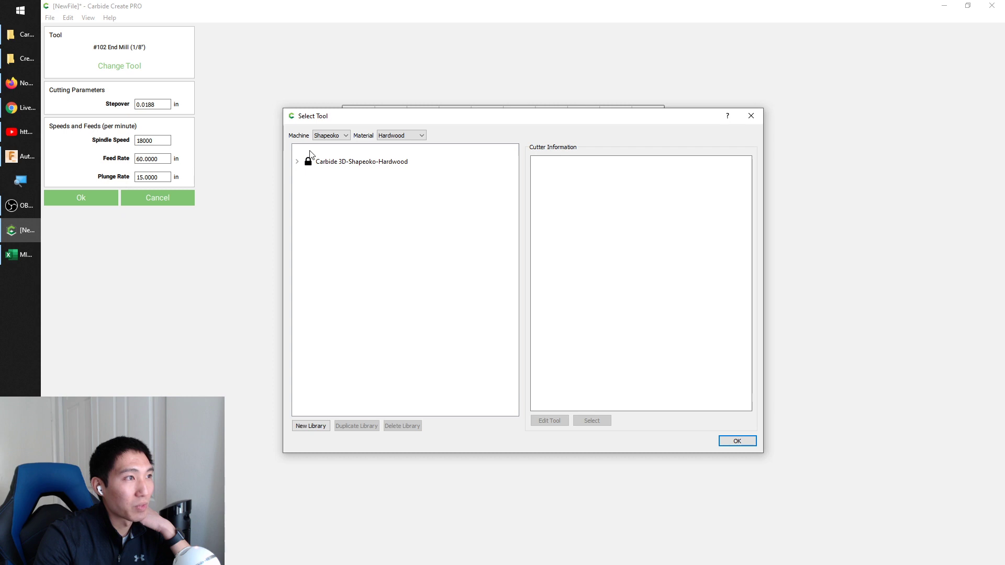
left_click(296, 161)
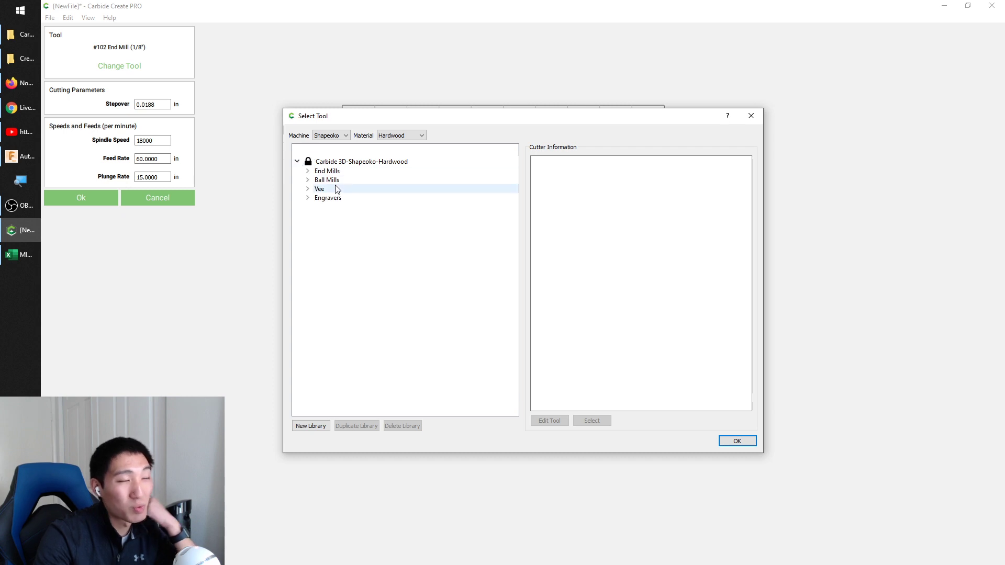
left_click(307, 172)
left_click(308, 171)
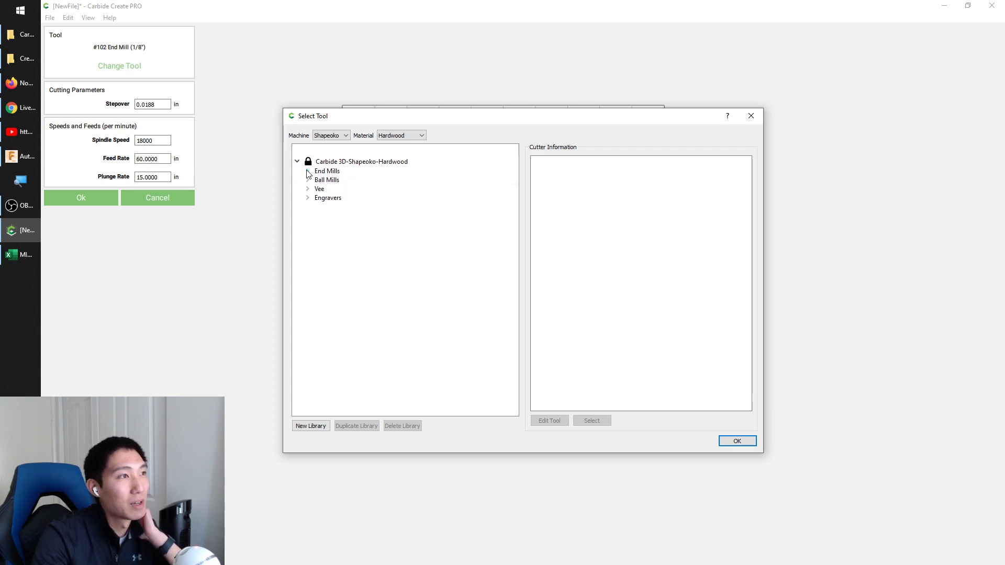
left_click(308, 179)
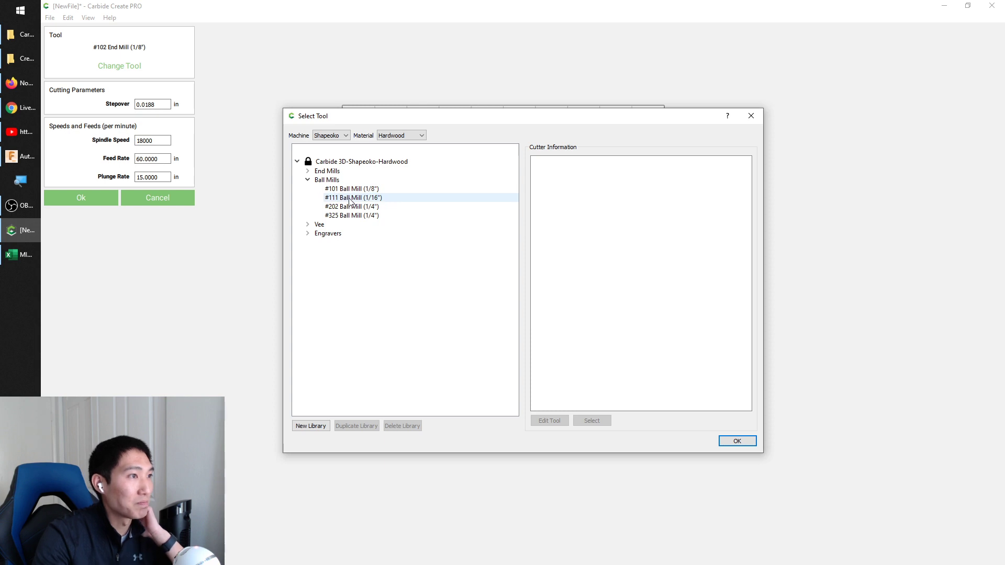
left_click(359, 198)
left_click(596, 420)
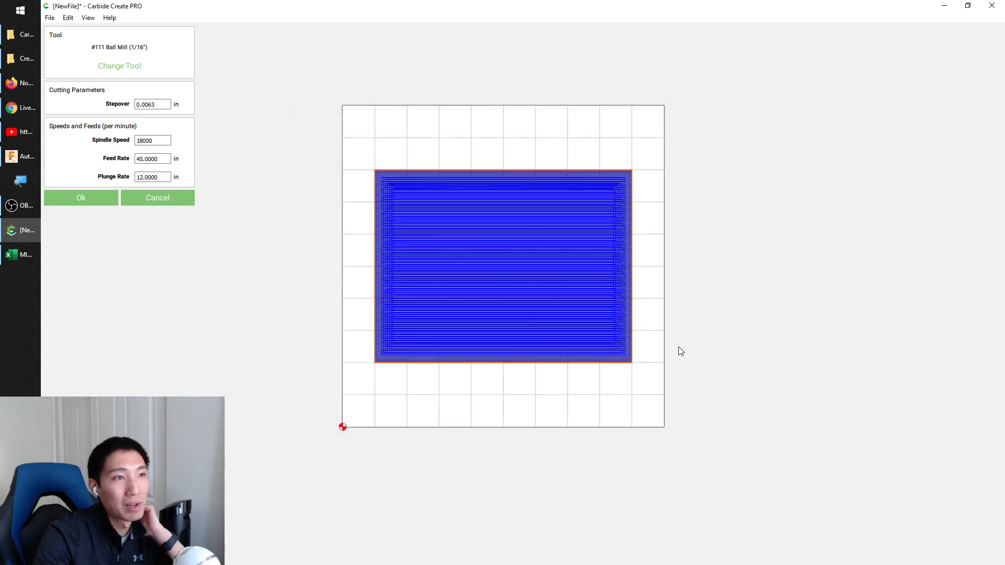
left_click(77, 199)
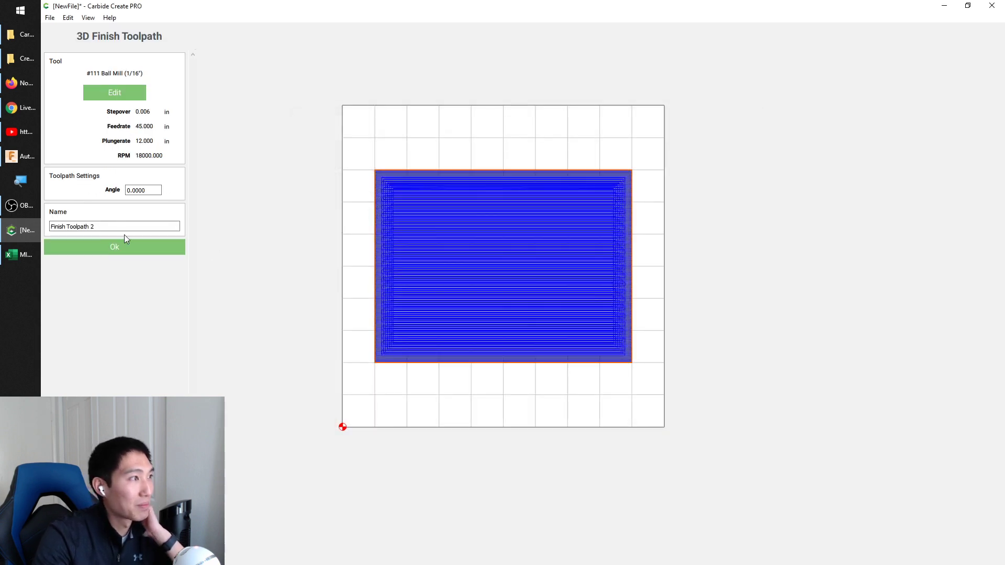
left_click(111, 247)
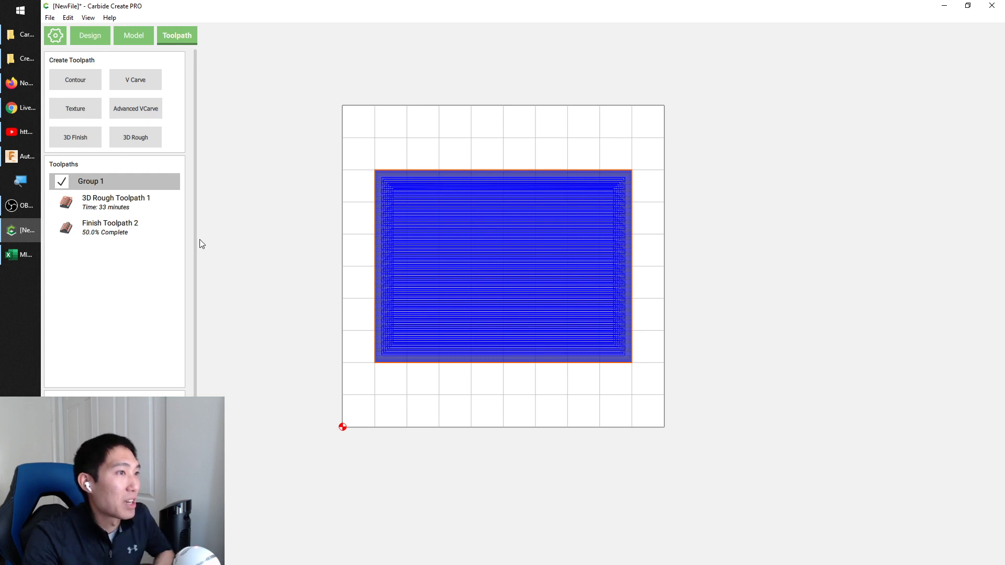
- Disable the 3D roughing toolpath and inspect the finish toolpath's 3D simulation with the toolpath lines shown
right_click(93, 199)
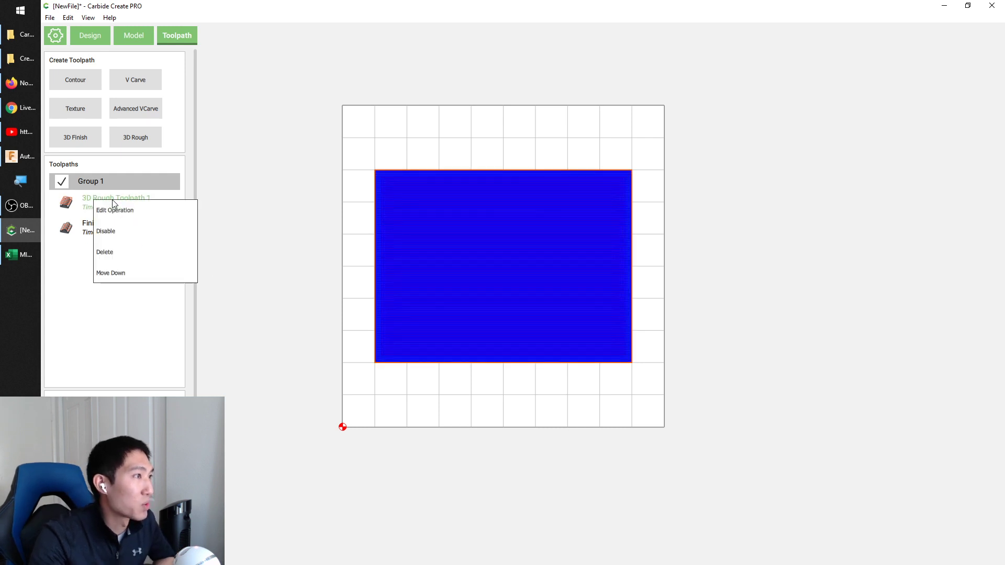
left_click(106, 231)
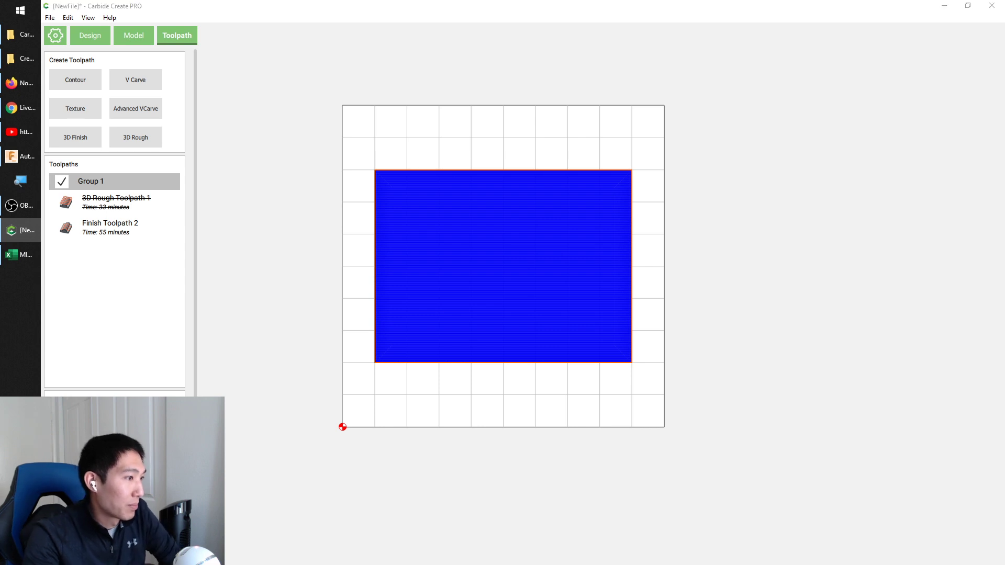
scroll(487, 255, "up", 5)
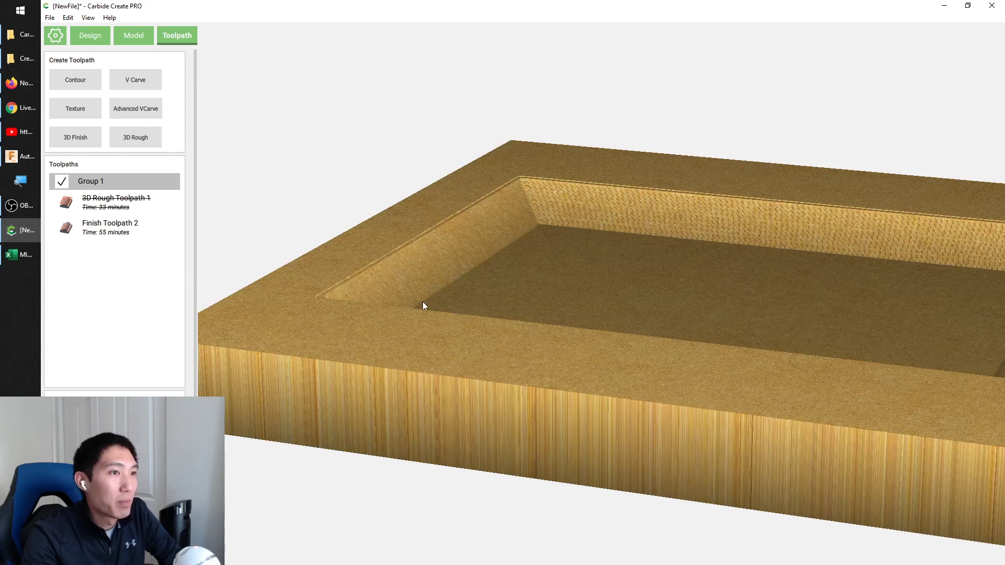
left_click_drag(507, 315, 449, 336)
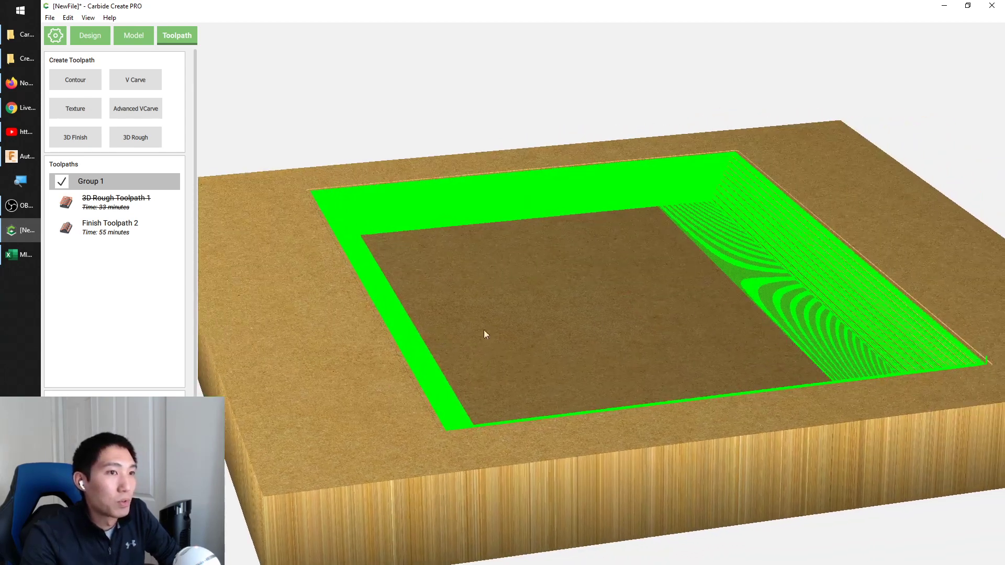
left_click_drag(438, 306, 916, 487)
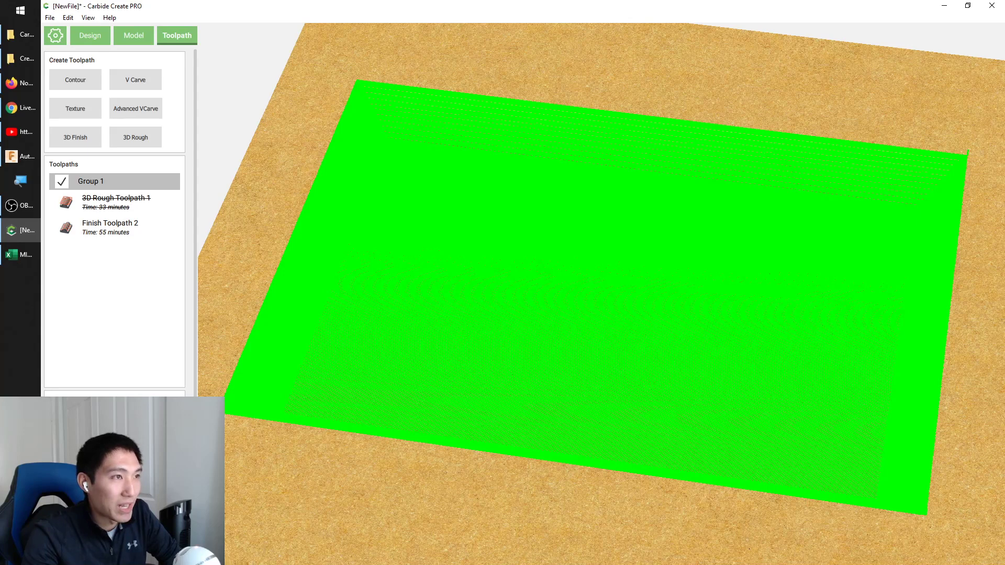
scroll(362, 398, "down", 5)
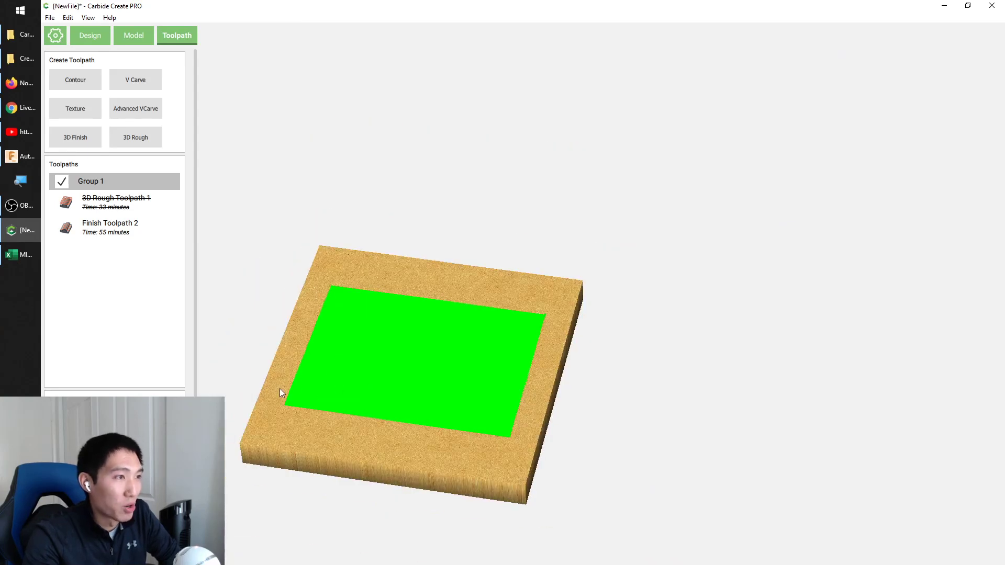
scroll(295, 390, "up", 2)
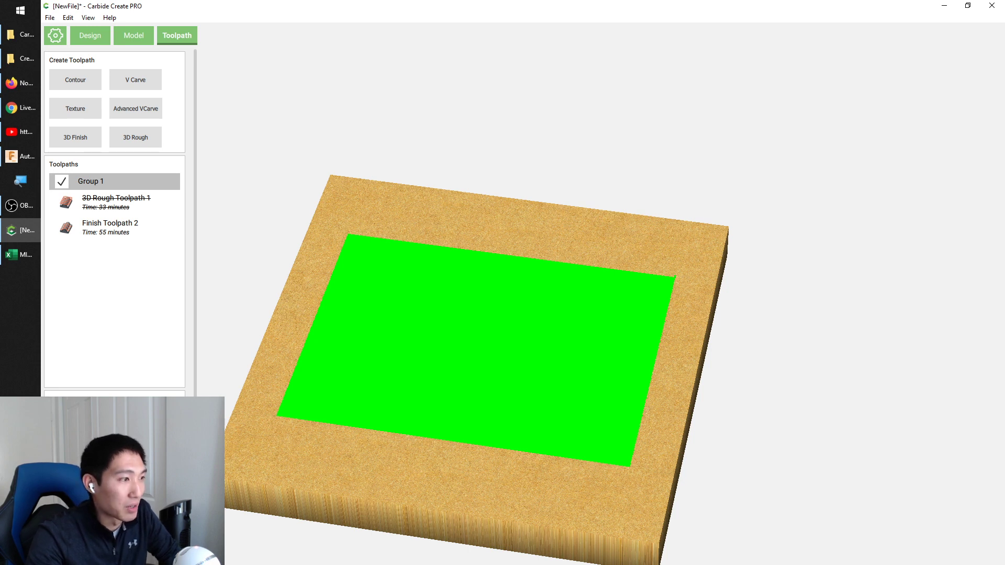
left_click(115, 419)
scroll(565, 371, "down", 1)
left_click(541, 392)
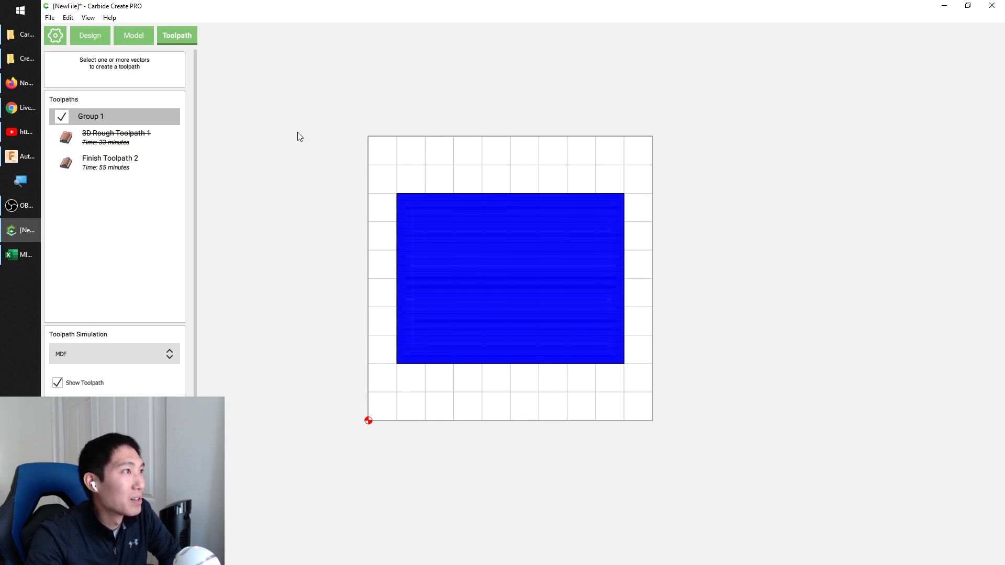
- Import the Crater Lake.png height map from the Create Pro References folder on the Desktop as a model component
left_click(127, 35)
left_click(113, 69)
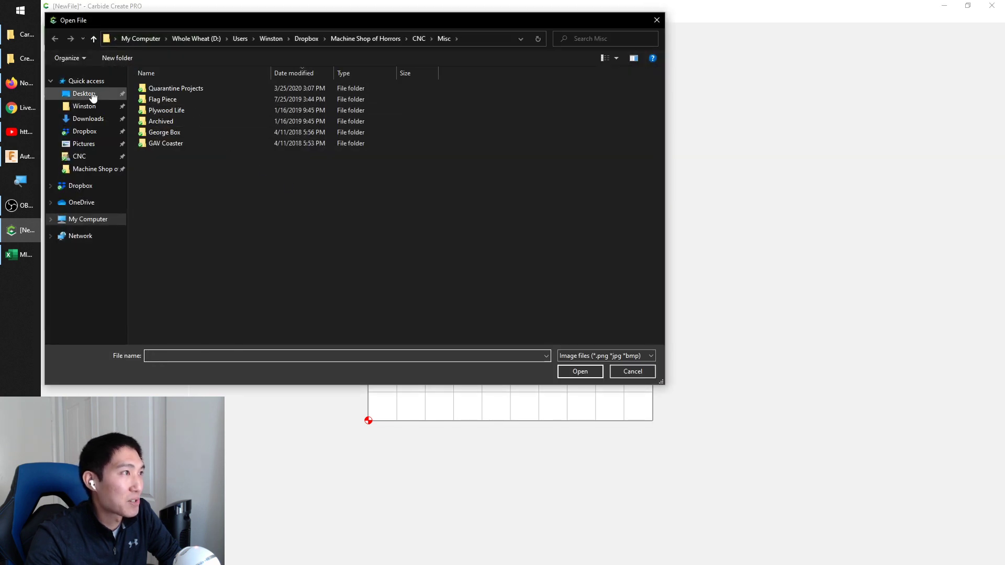
left_click(93, 95)
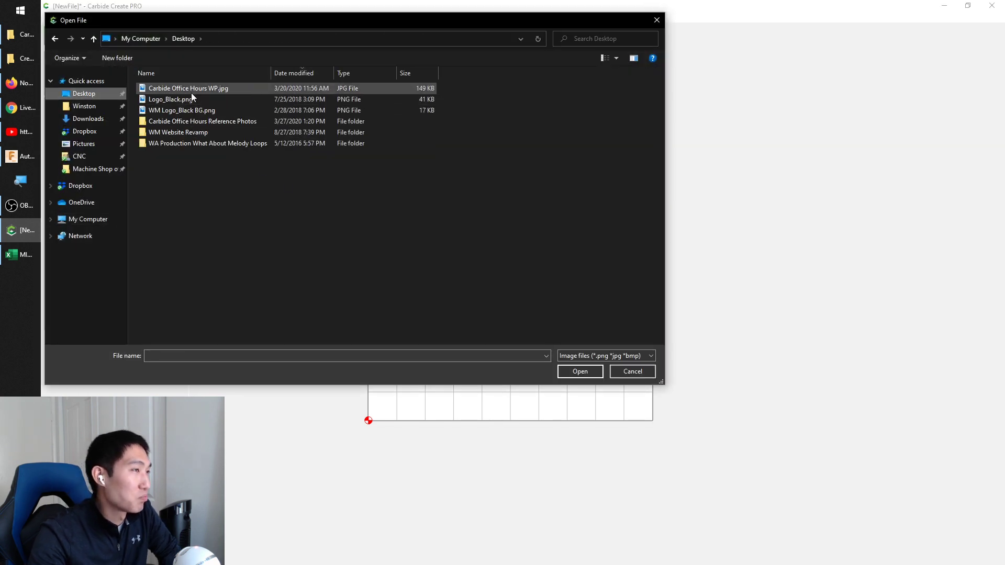
double_click(185, 121)
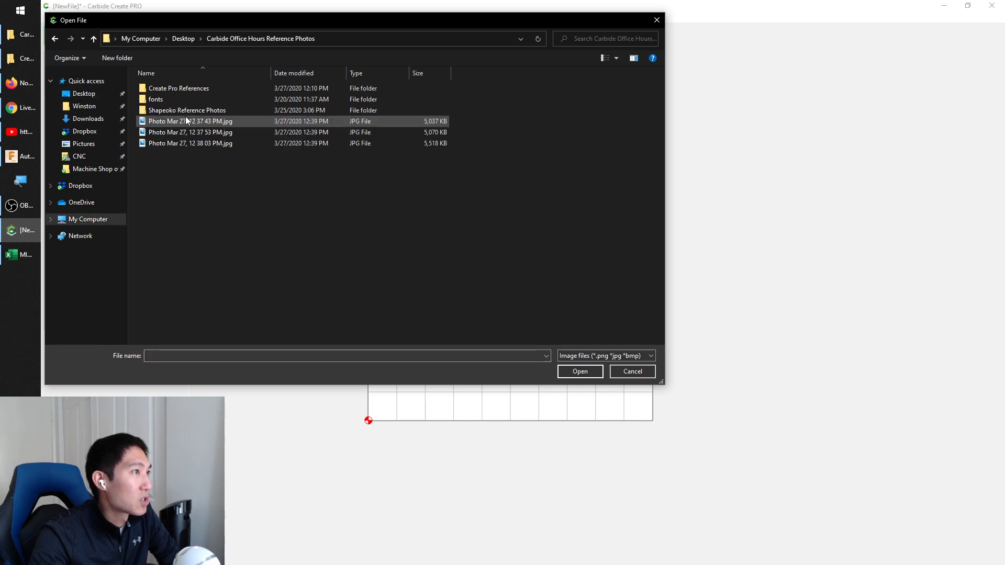
double_click(199, 89)
left_click(282, 102)
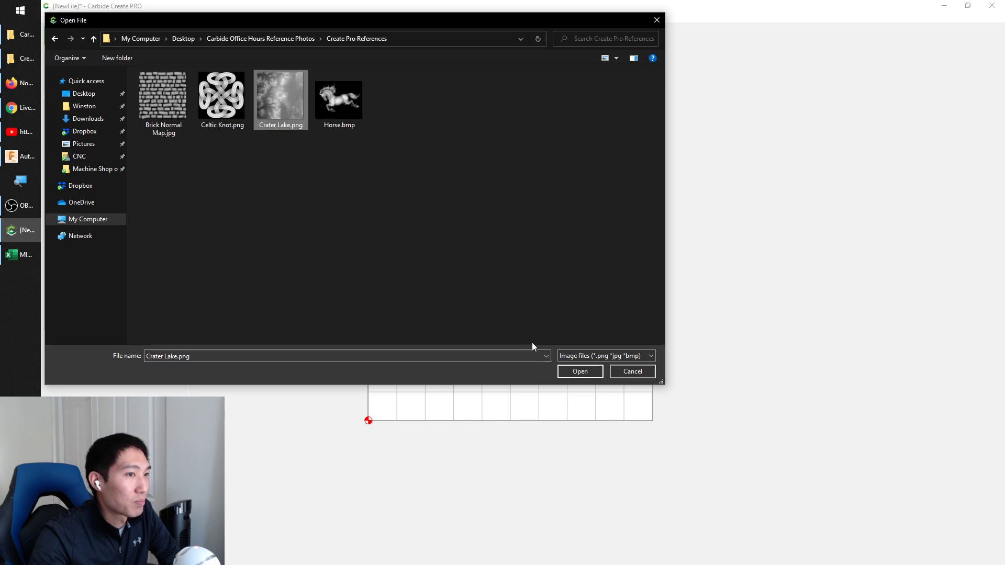
left_click(578, 372)
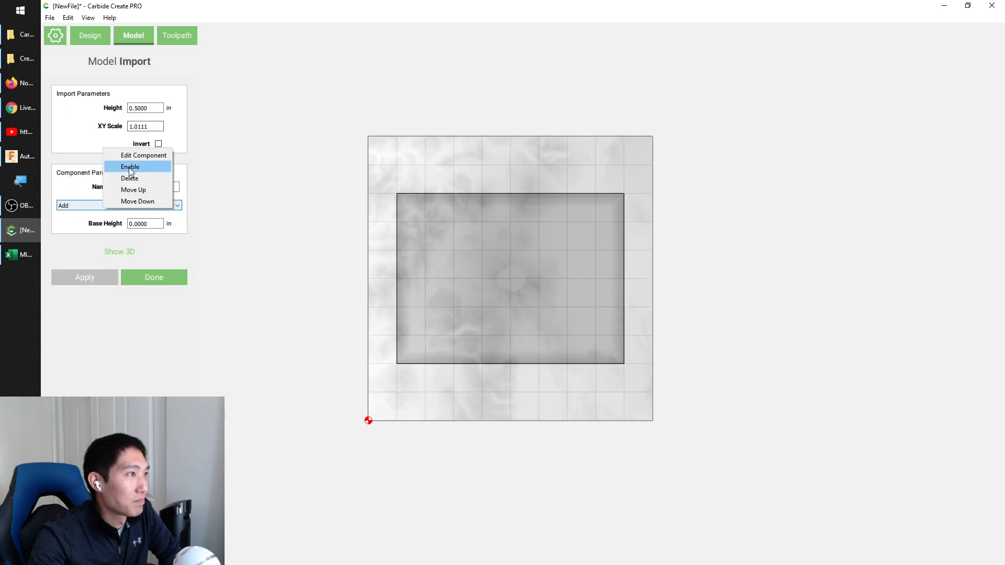
left_click(249, 169)
double_click(160, 108)
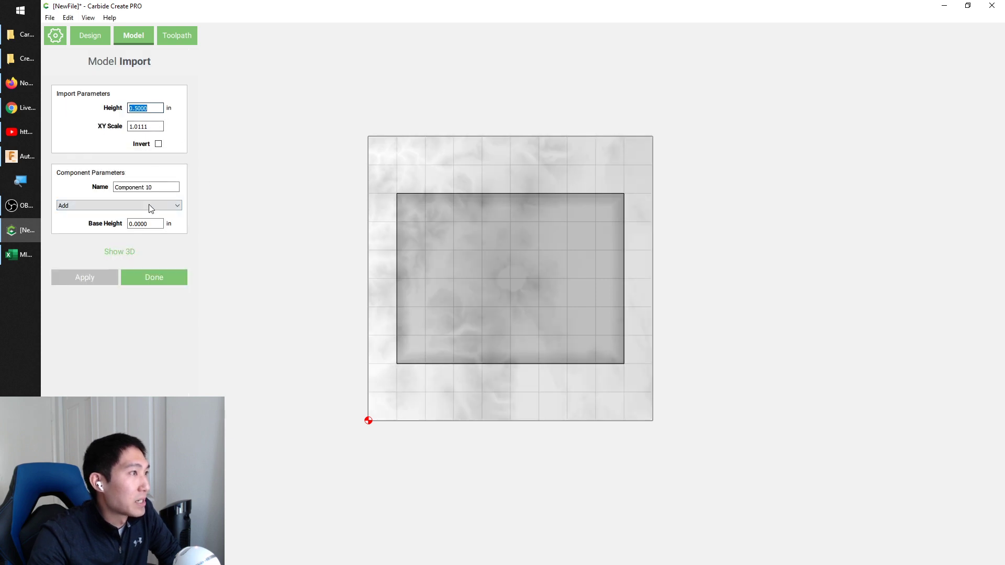
left_click(157, 108)
mouse_move(158, 108)
left_mouse_down()
mouse_move(130, 112)
mouse_move(162, 109)
left_mouse_up()
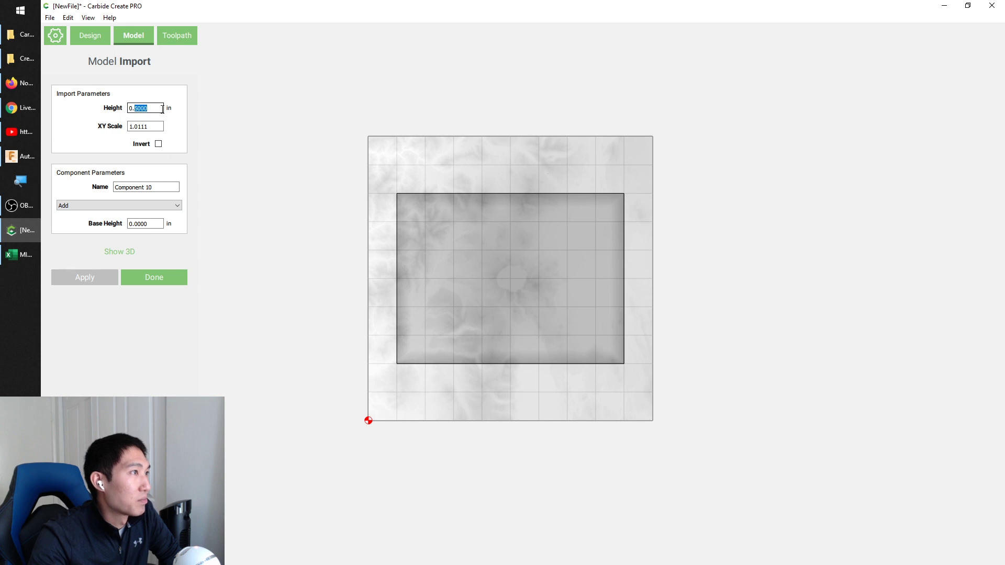
left_click(236, 211)
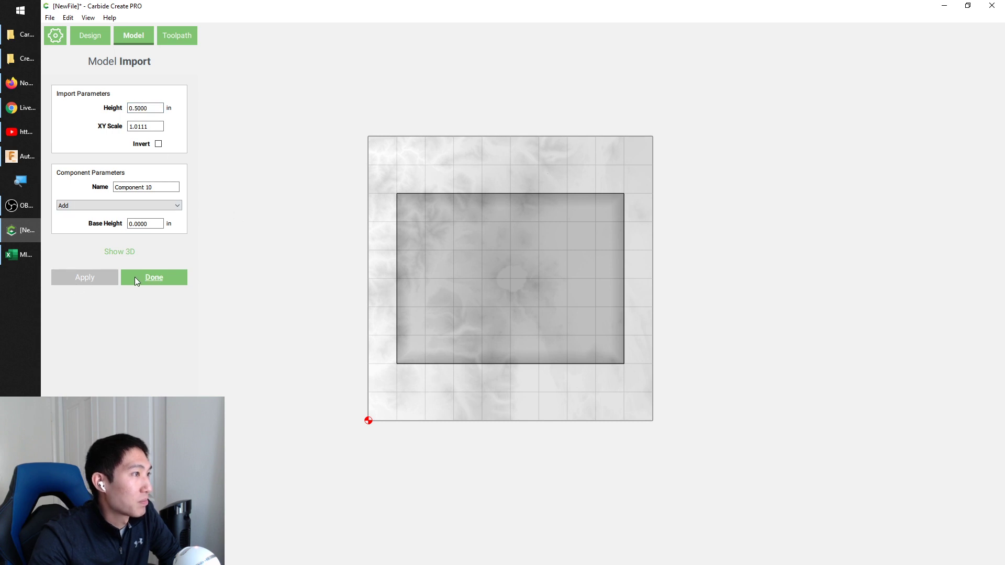
- Preview the imported terrain combined with the recessed block in 3D and look at it from several angles
left_click(116, 251)
left_click_drag(376, 213, 372, 156)
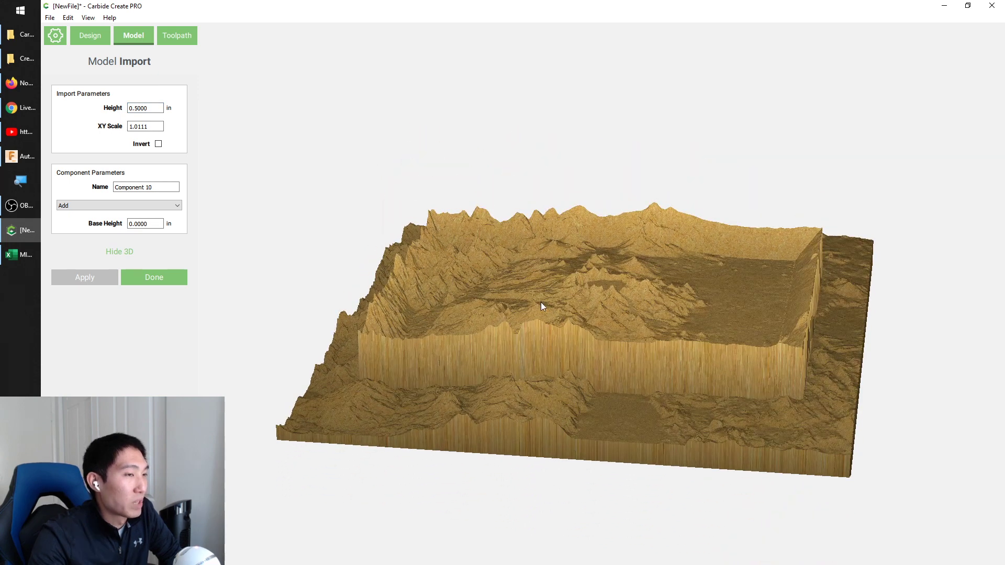
mouse_move(528, 287)
left_mouse_down()
mouse_move(625, 312)
mouse_move(747, 250)
mouse_move(491, 371)
mouse_move(517, 279)
left_mouse_up()
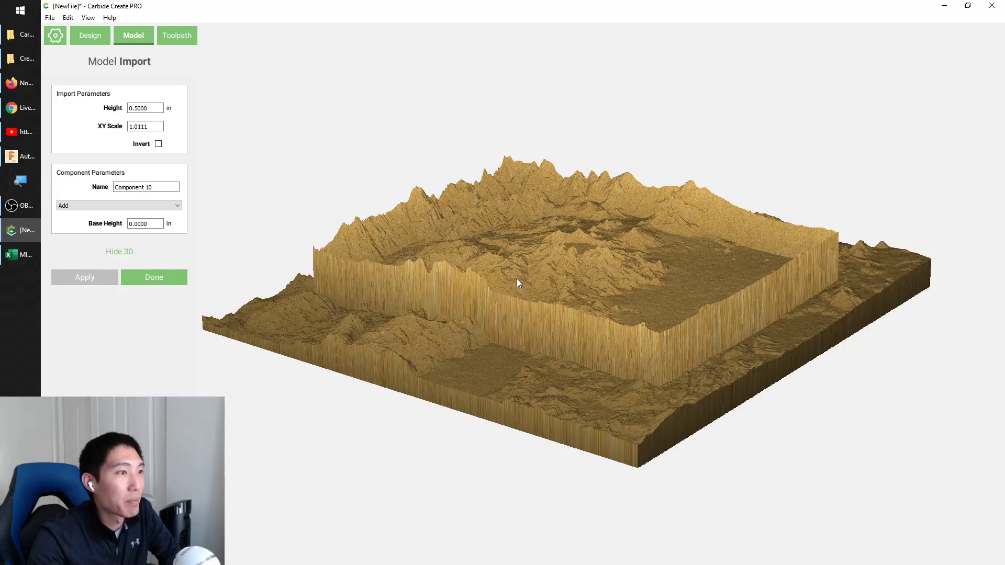
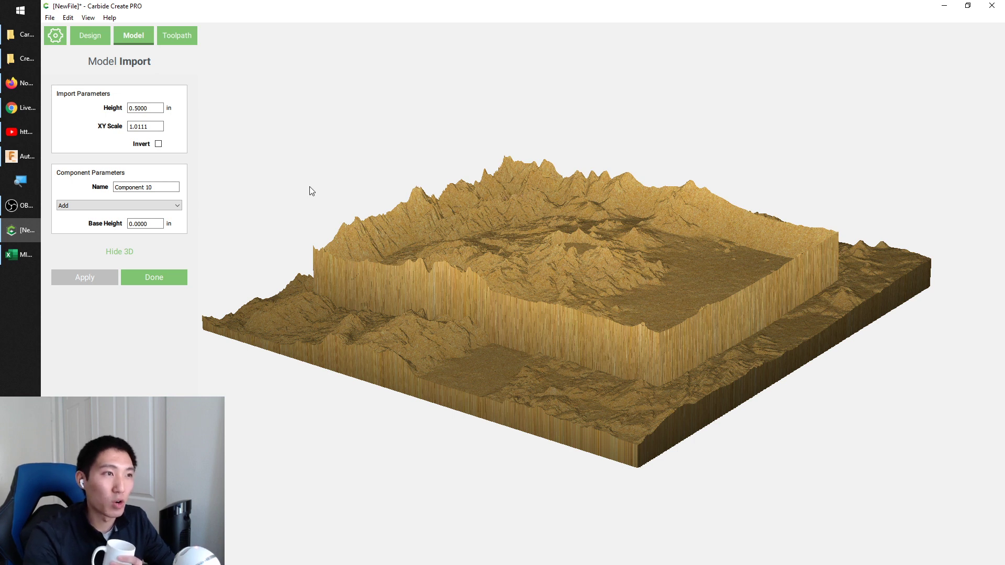
- Finish the terrain import, disable the Component 10 terrain, and inspect the remaining recessed block in 3D
left_click(146, 284)
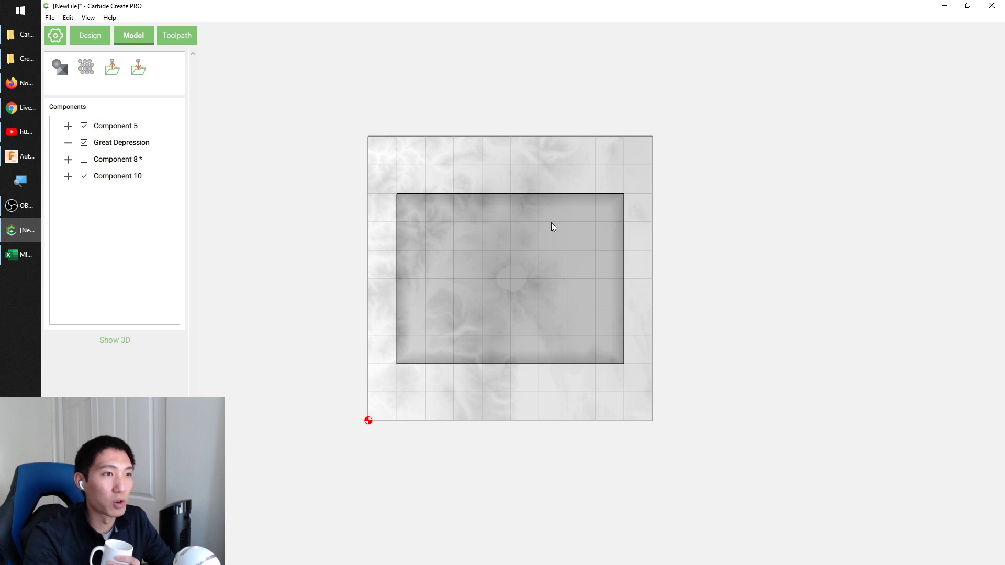
right_click(117, 177)
left_click(150, 195)
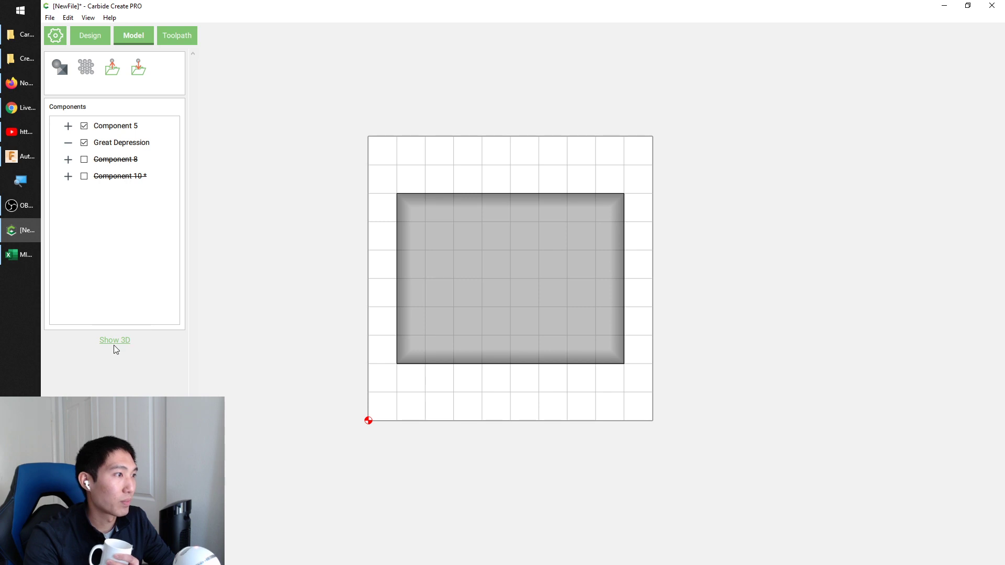
left_click(113, 341)
scroll(576, 252, "up", 5)
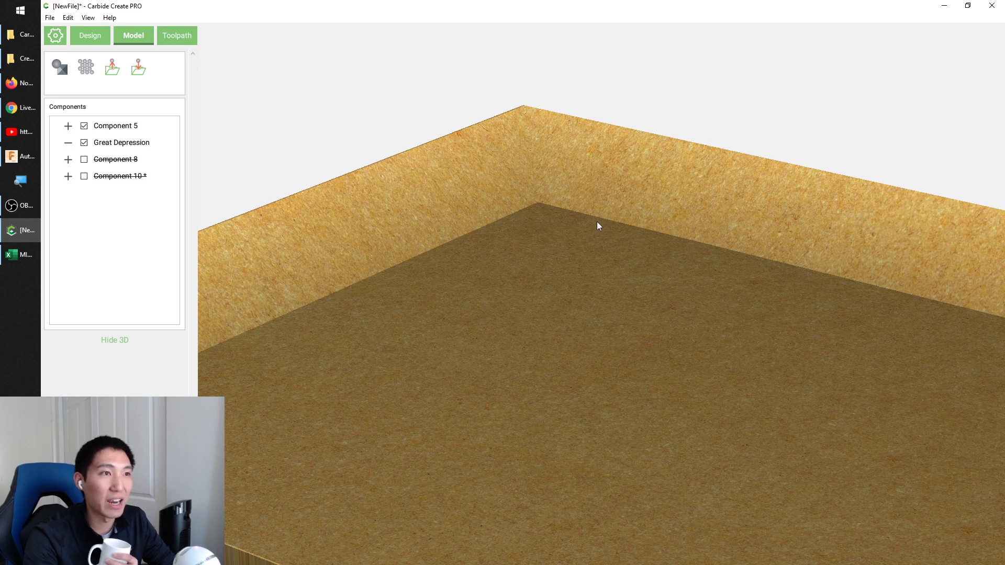
scroll(570, 271, "down", 5)
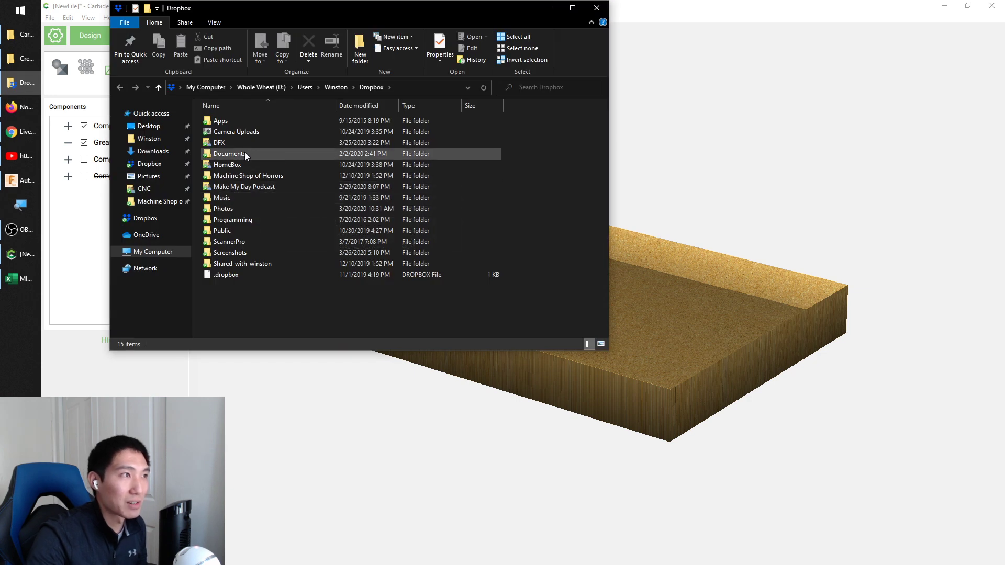
- Open 20 in Pine Facing to 1.125.nc from Dropbox's Machine Shop of Horrors > CNC > Misc folder in Notepad++
double_click(244, 176)
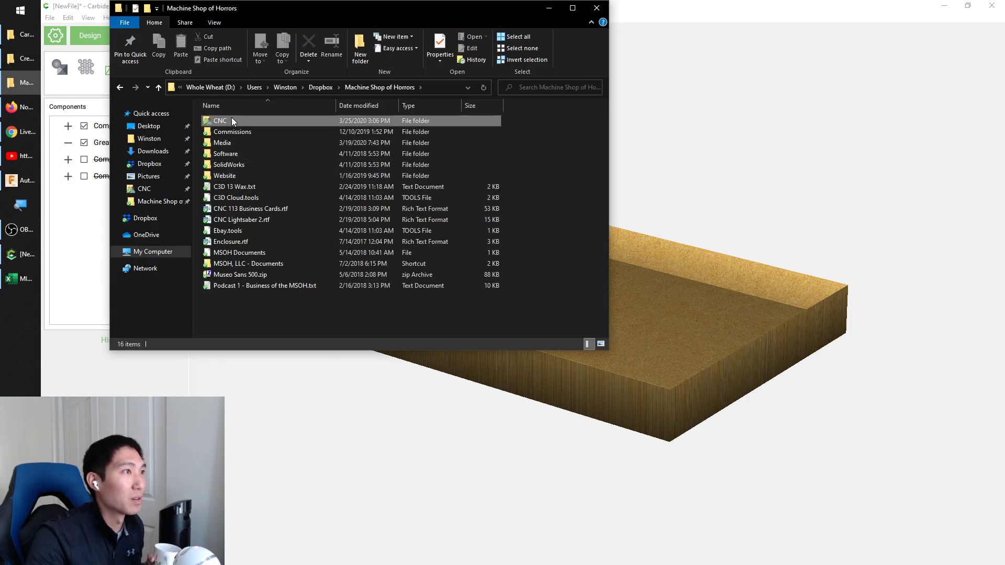
double_click(231, 120)
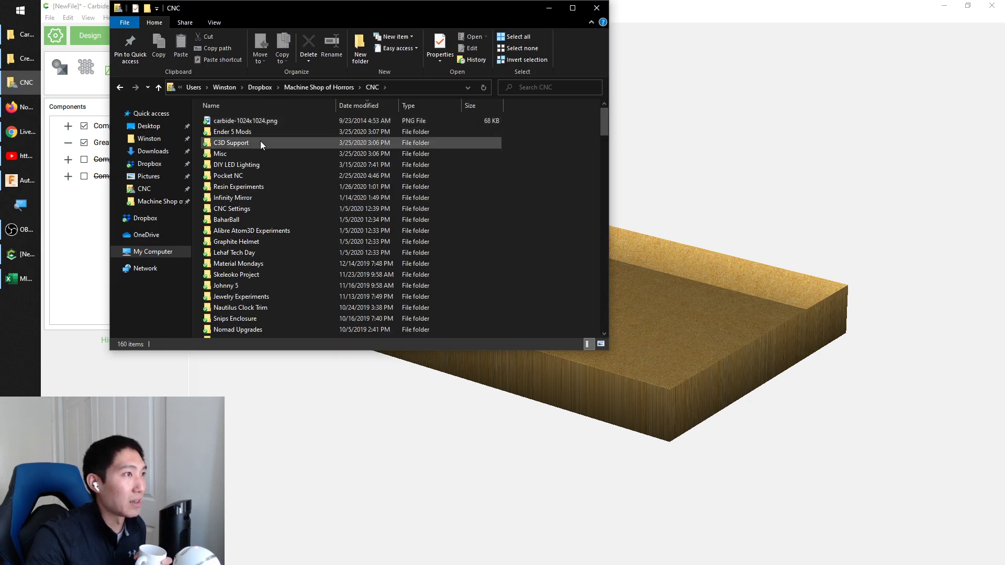
double_click(247, 152)
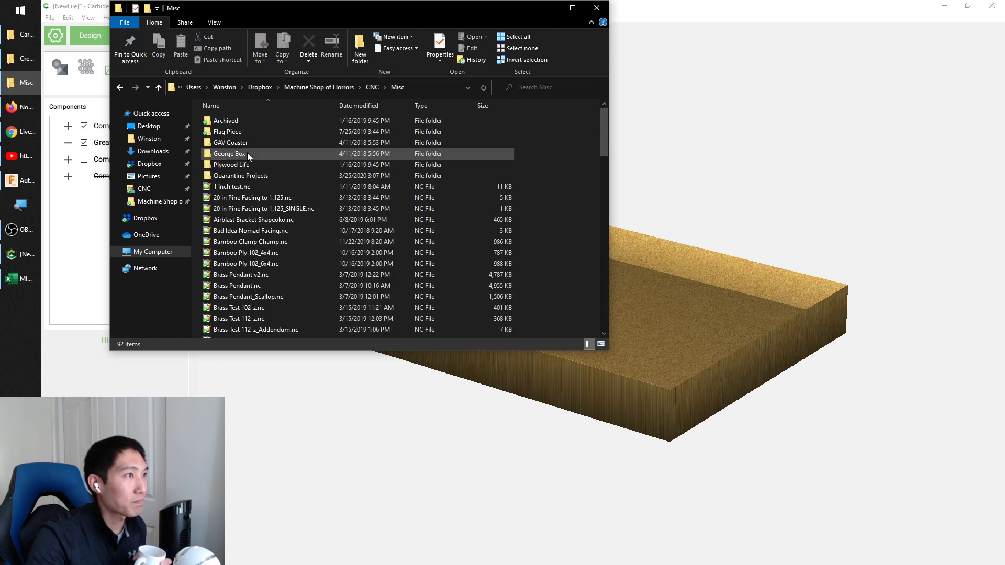
double_click(294, 197)
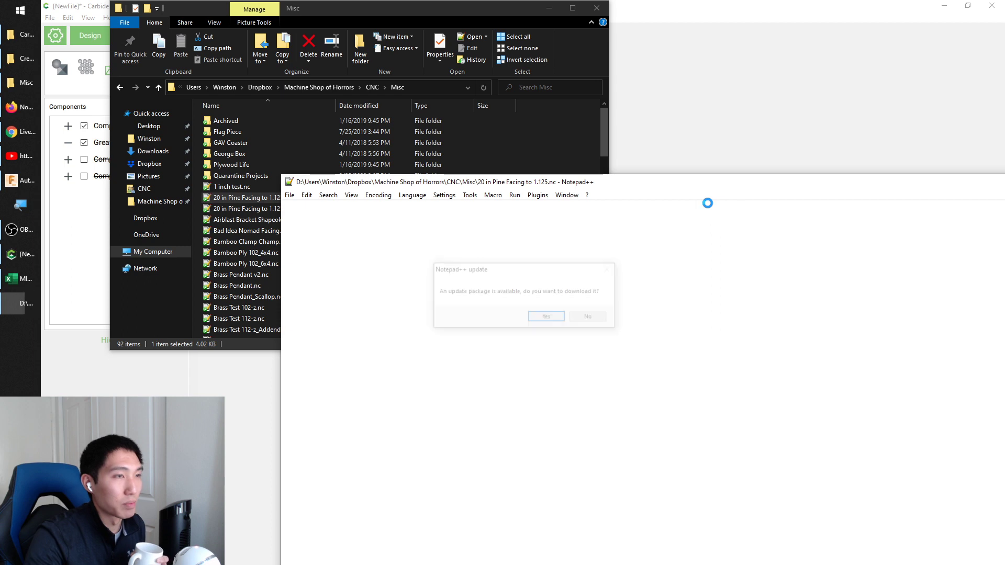
left_click_drag(696, 184, 509, 40)
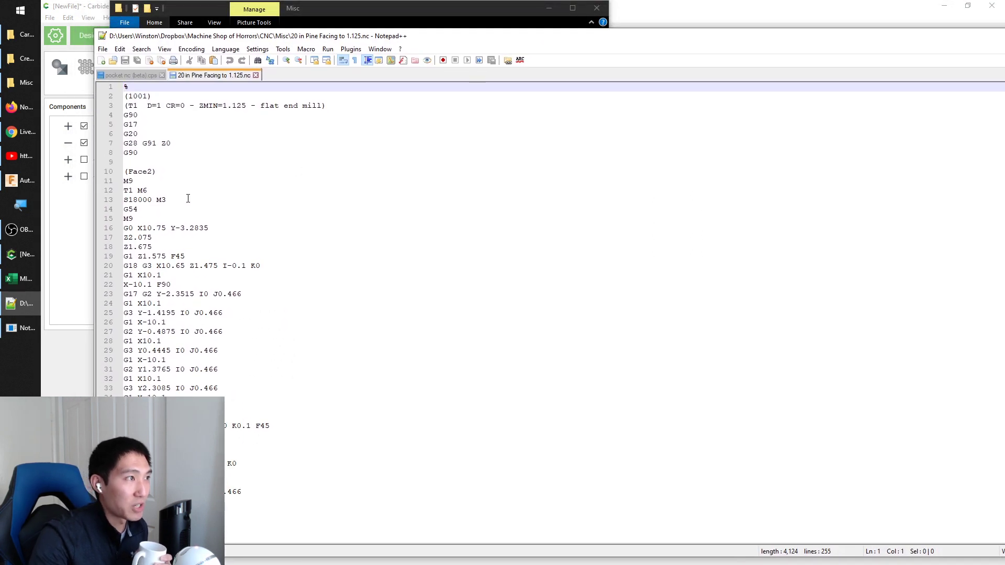
- Highlight the M6 tool change command, its T1 tool number and the whole T1 M6 line in the G-code
left_click_drag(177, 190, 138, 190)
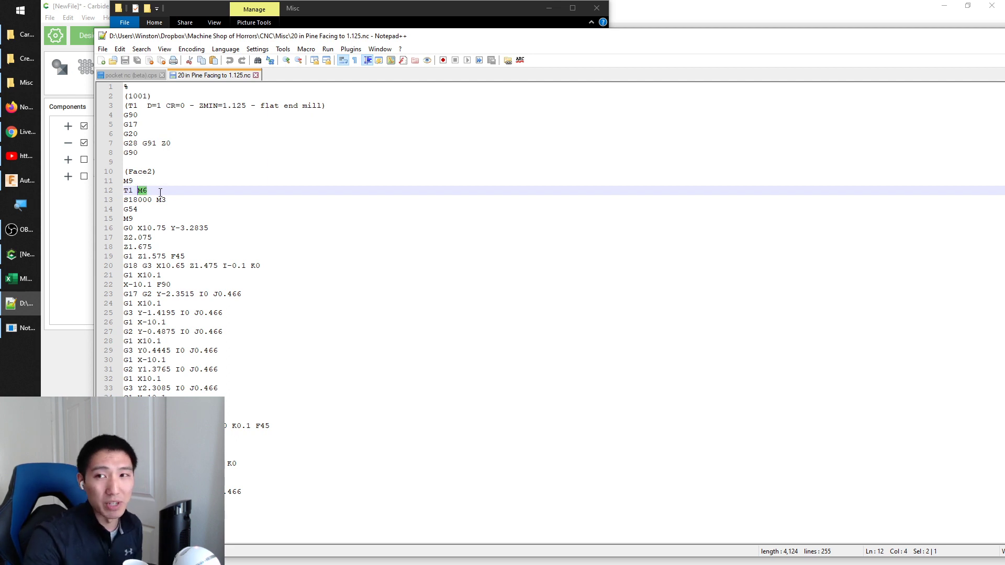
key("Up")
left_click_drag(136, 190, 124, 191)
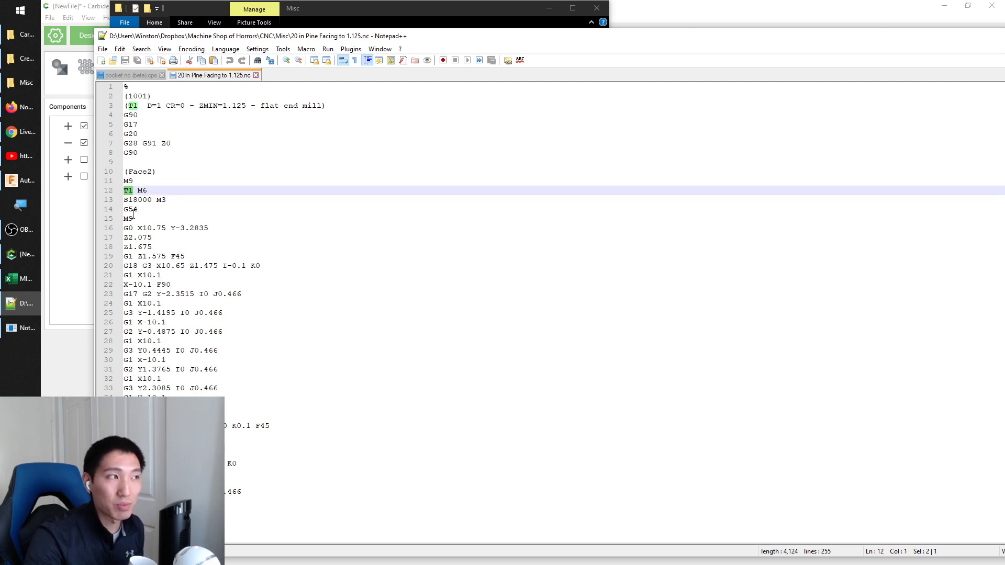
left_click_drag(156, 193, 106, 193)
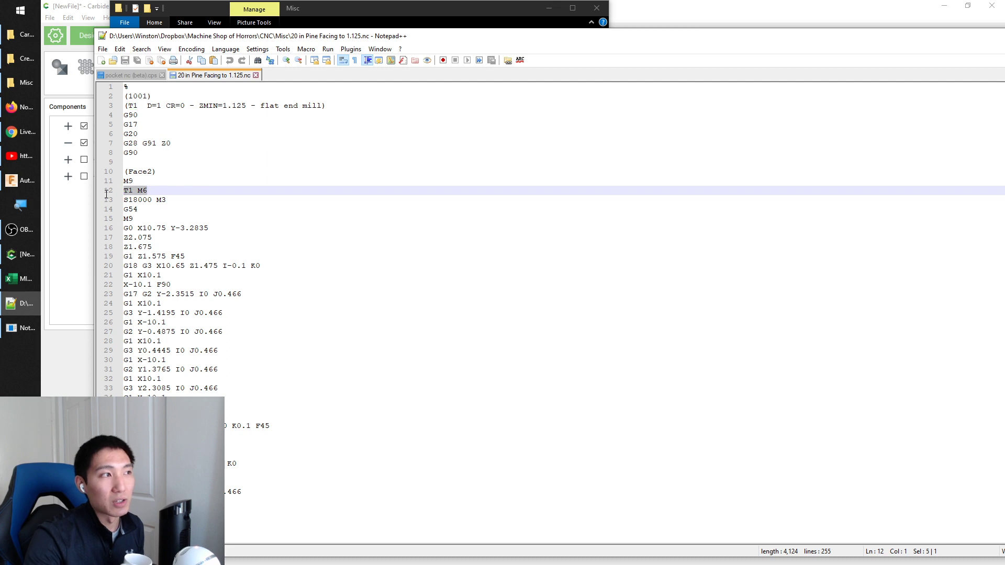
- Switch to Autodesk Fusion 360 and examine the 2D Contour1 and Adaptive2 toolpaths in Setup1 of the Fake Heatsink
left_click(22, 182)
left_click(387, 262)
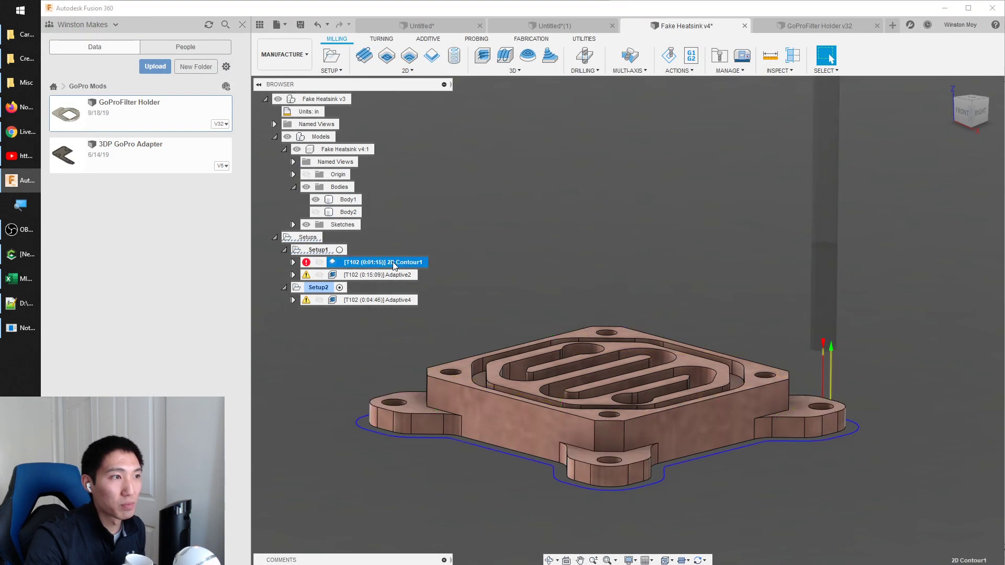
left_click(398, 275)
left_click(457, 278)
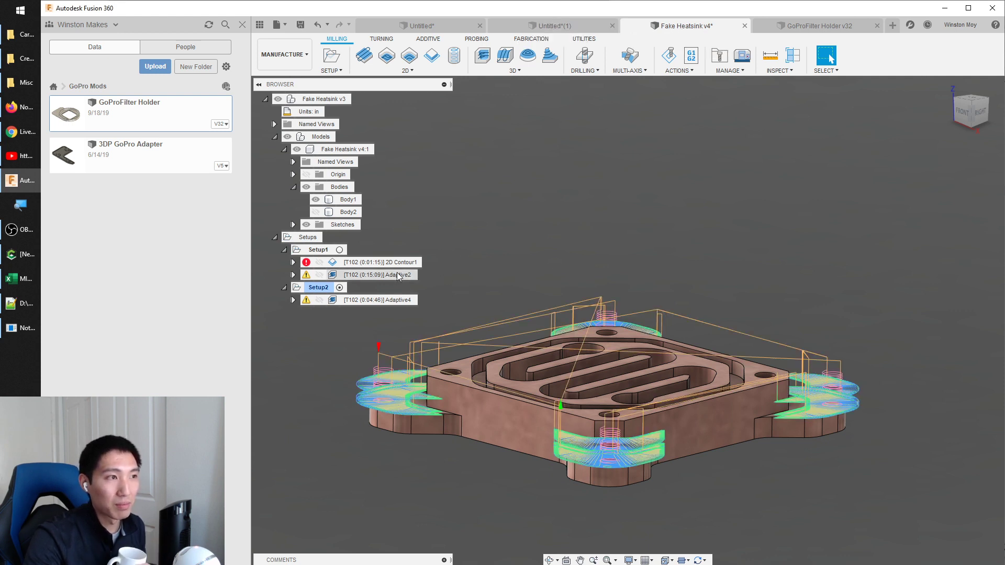
- Inspect the post processor tool number of the #112 1/16" Square end mill in the CAM Tool Library, leaving its settings unedited
left_click(720, 57)
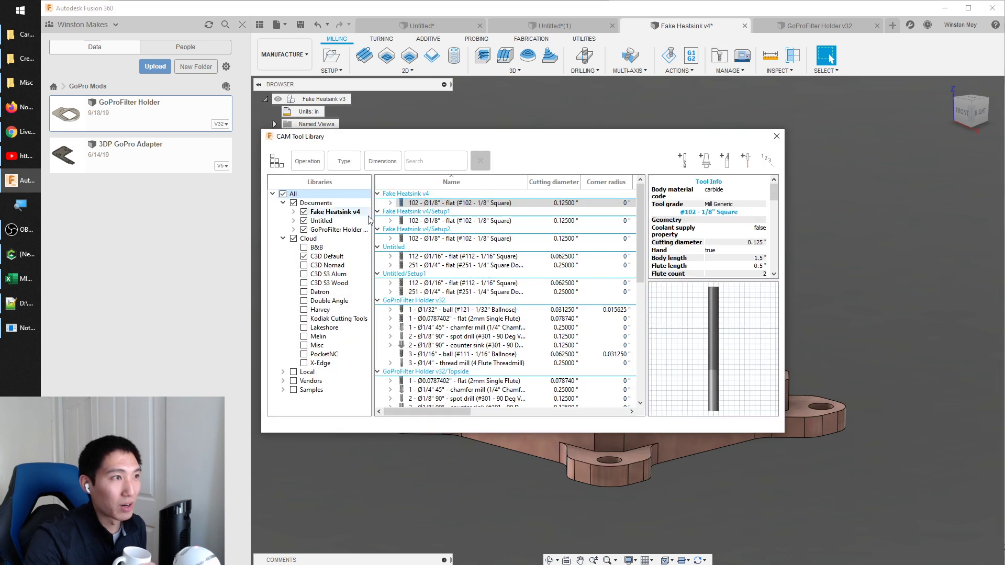
right_click(426, 257)
left_click(454, 263)
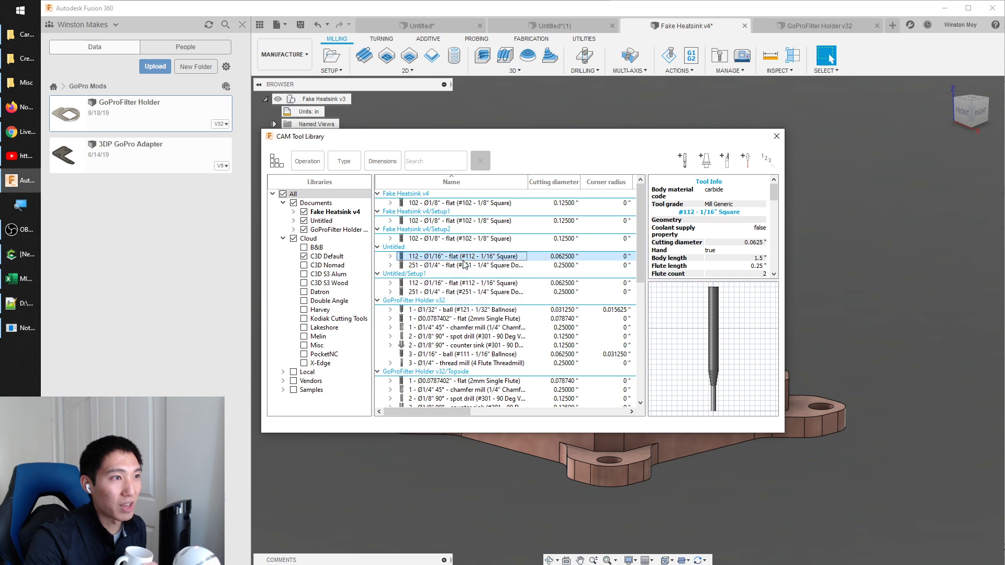
left_click(457, 134)
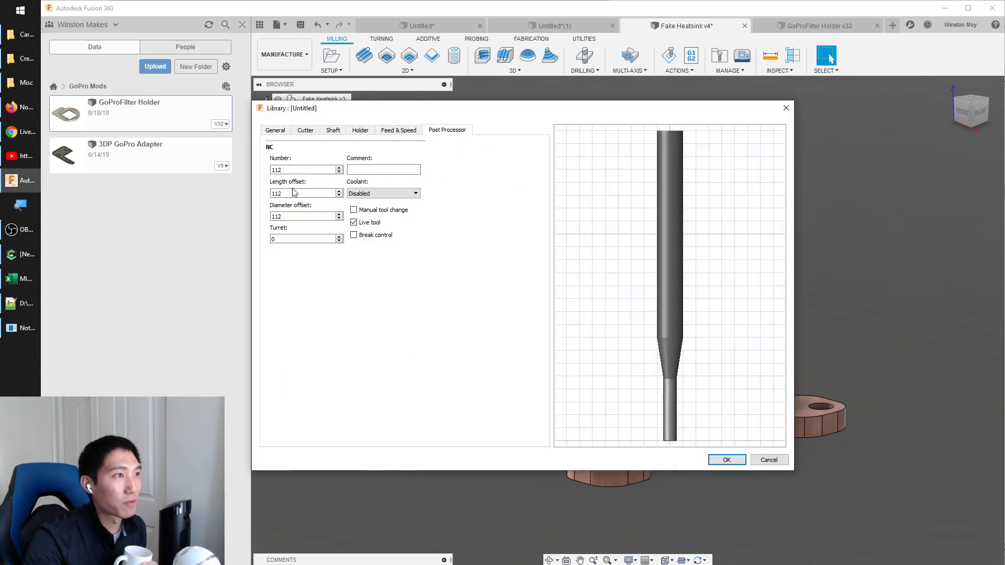
double_click(302, 169)
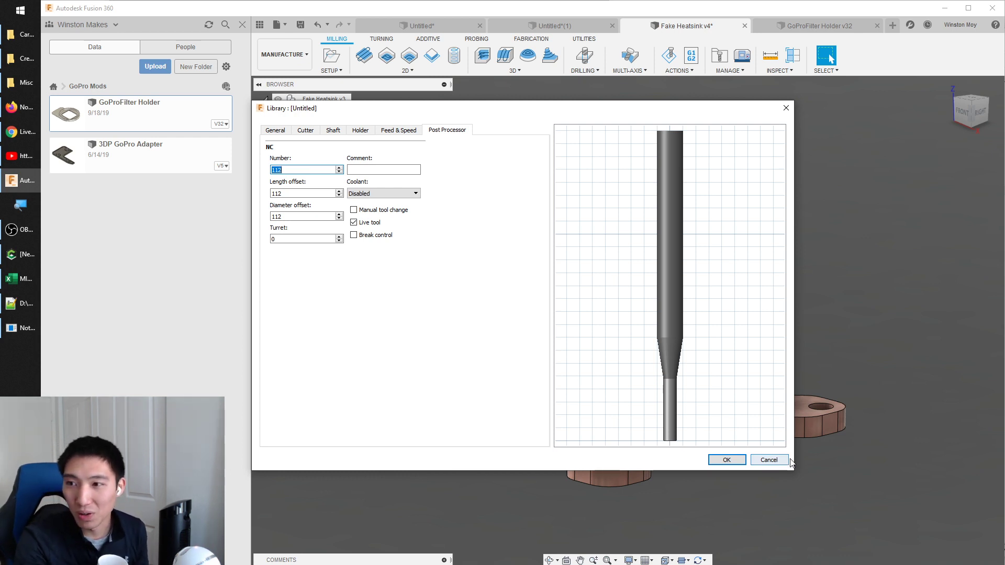
left_click(770, 461)
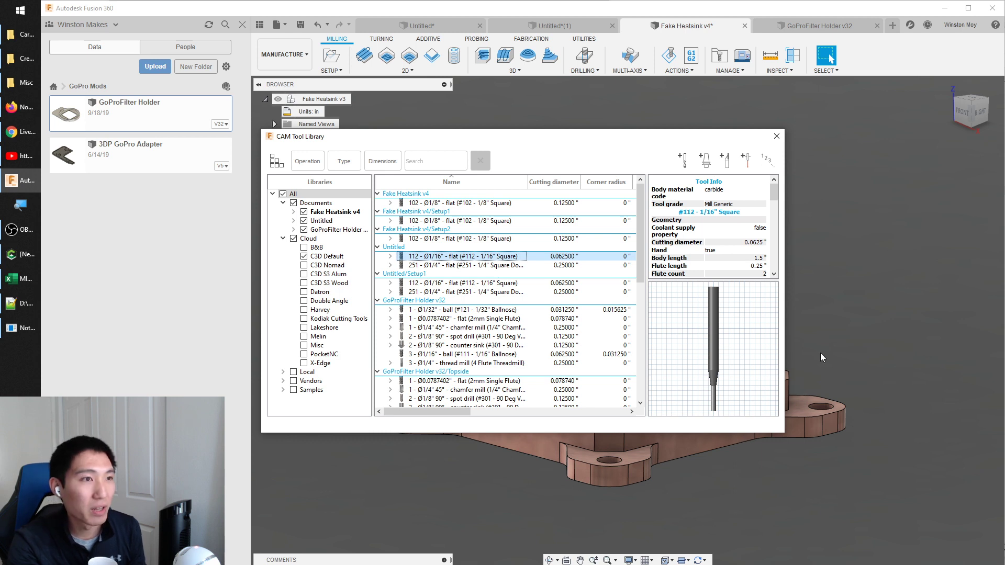
left_click(776, 137)
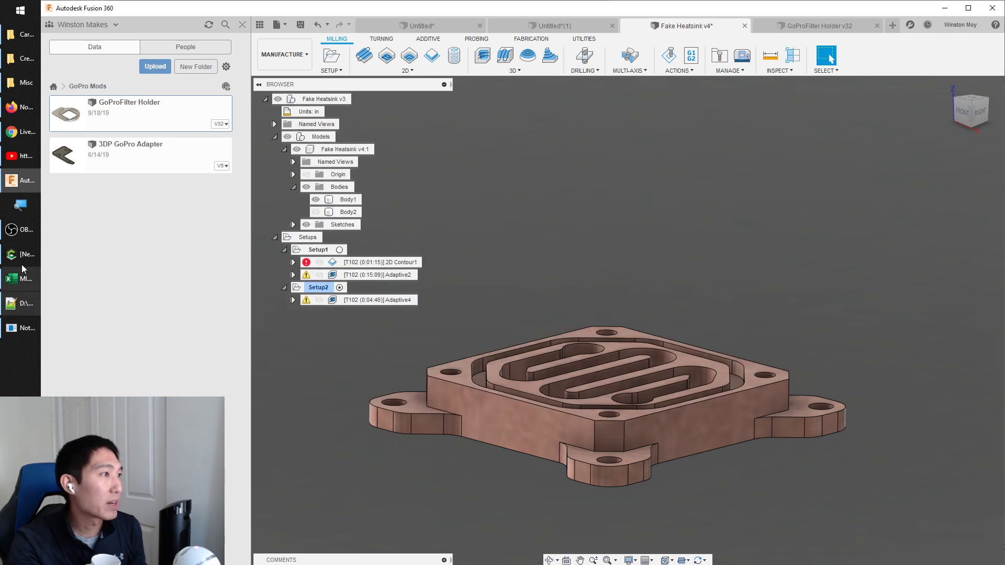
- Switch back to Carbide Create Pro and look at the recessed block in 3D from several angles
left_click(31, 253)
left_click(26, 257)
left_click(24, 259)
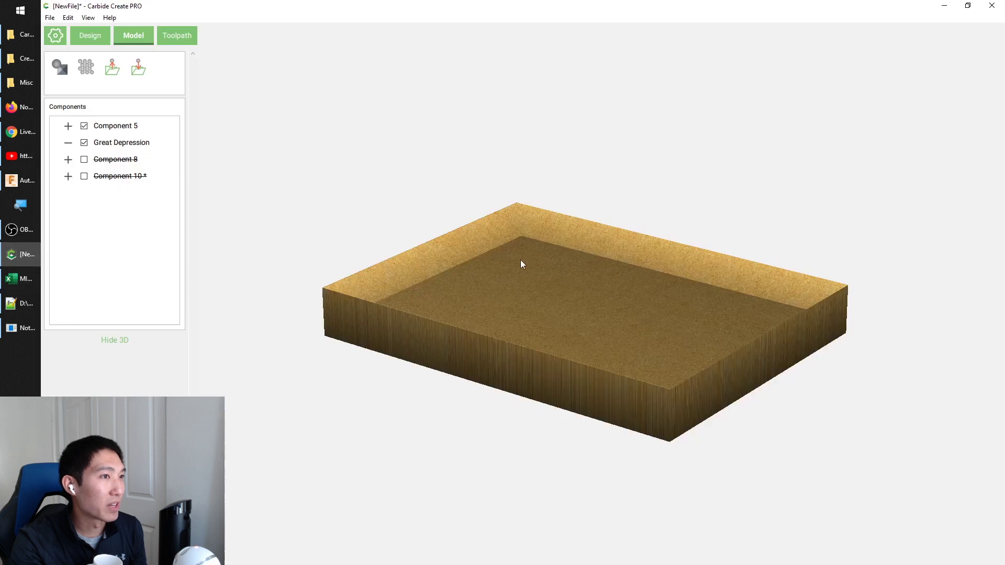
left_click_drag(388, 302, 566, 363)
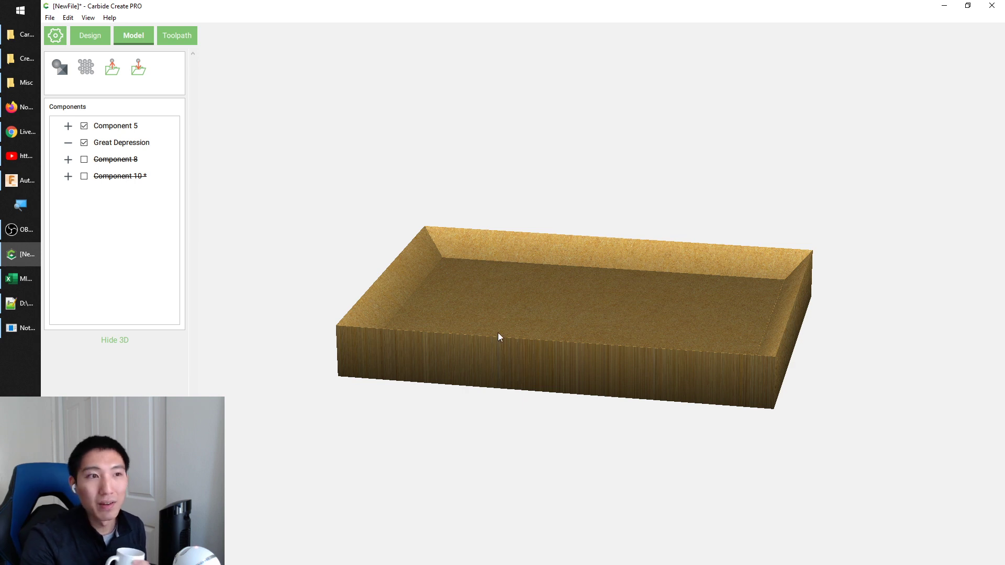
left_click_drag(510, 325, 529, 396)
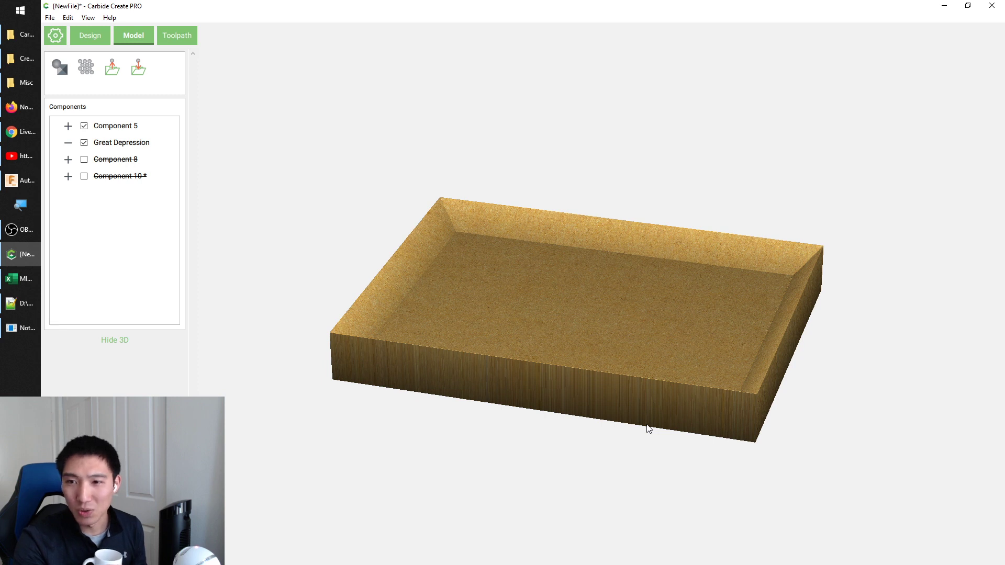
left_click_drag(566, 435, 411, 463)
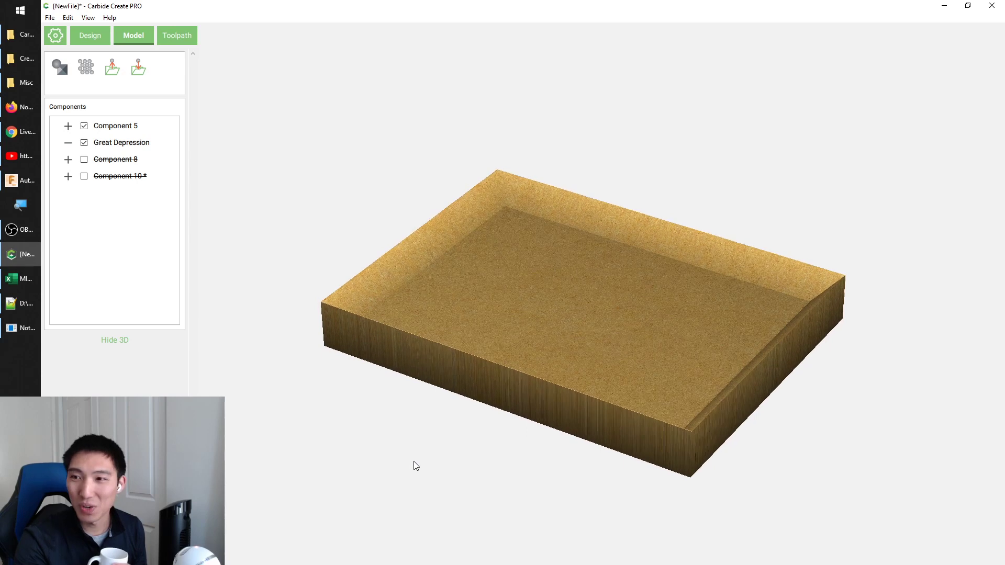